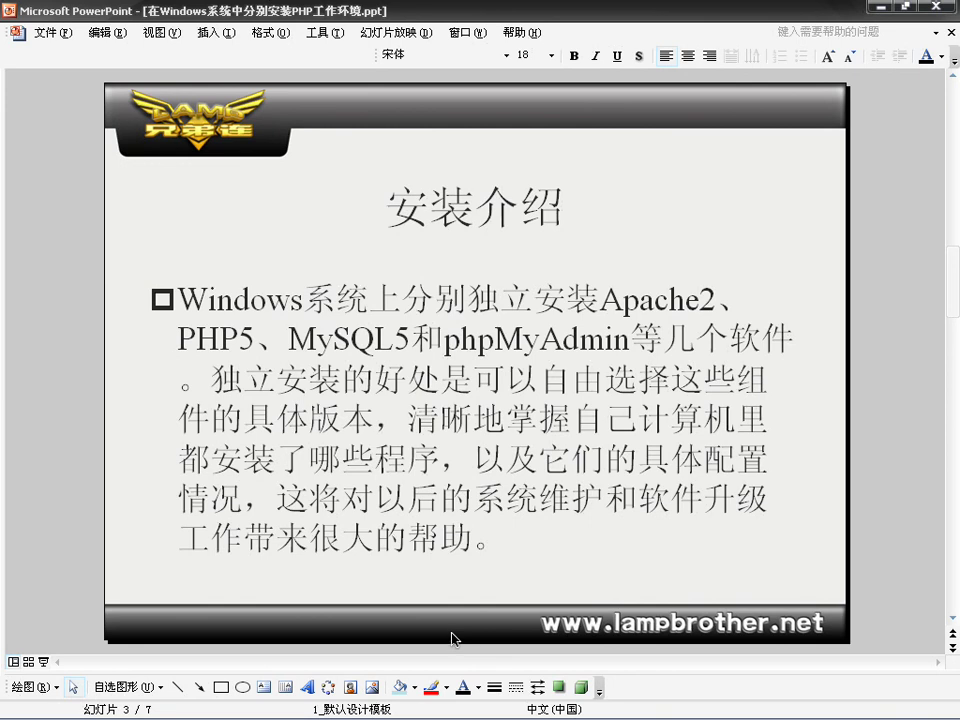
Step: Page forward from slide 3 to slide 5, 安装的位置, which lists the install paths
{"action": "key", "text": "Page_Down"}
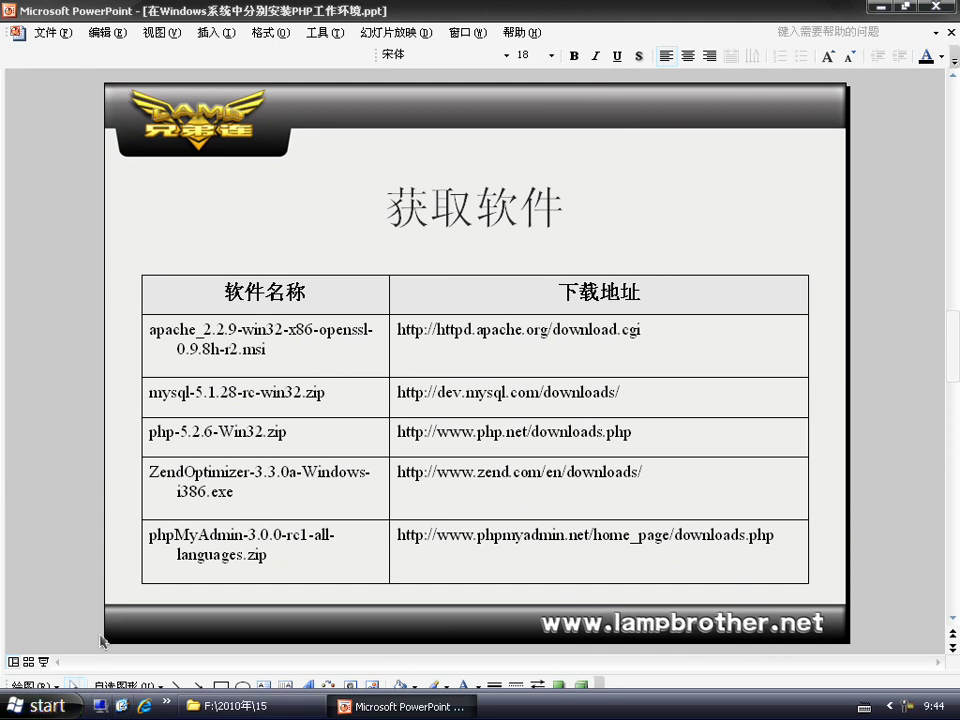
{"action": "scroll", "coordinate": [130, 618], "scroll_direction": "down", "scroll_amount": 1}
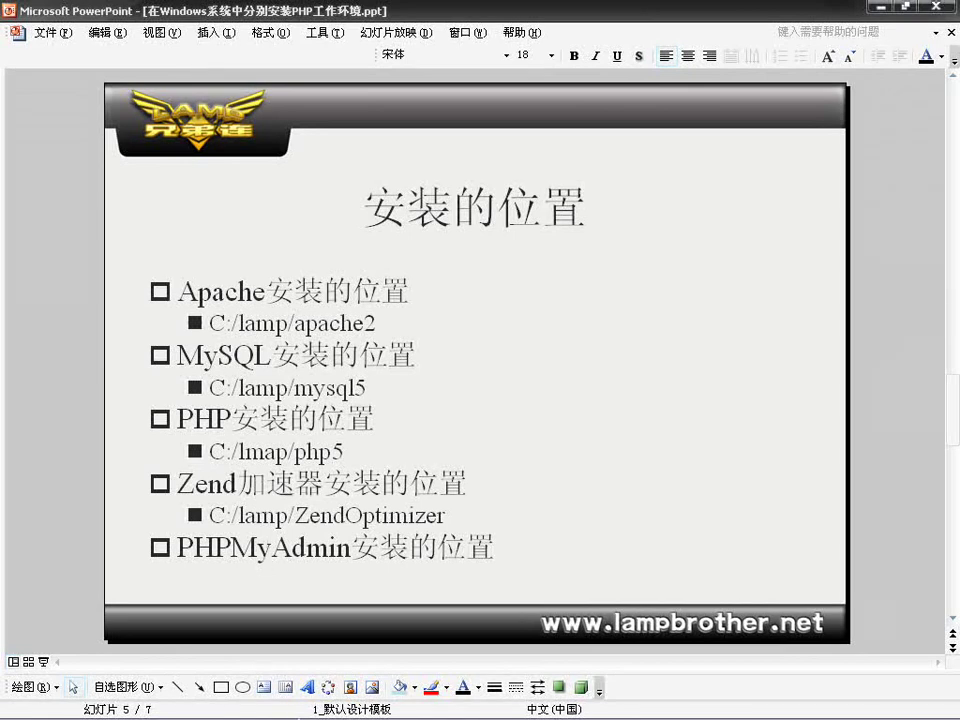
Step: Open the C: drive through My Computer from the Start menu
{"action": "left_click", "coordinate": [42, 705]}
{"action": "left_click", "coordinate": [75, 640]}
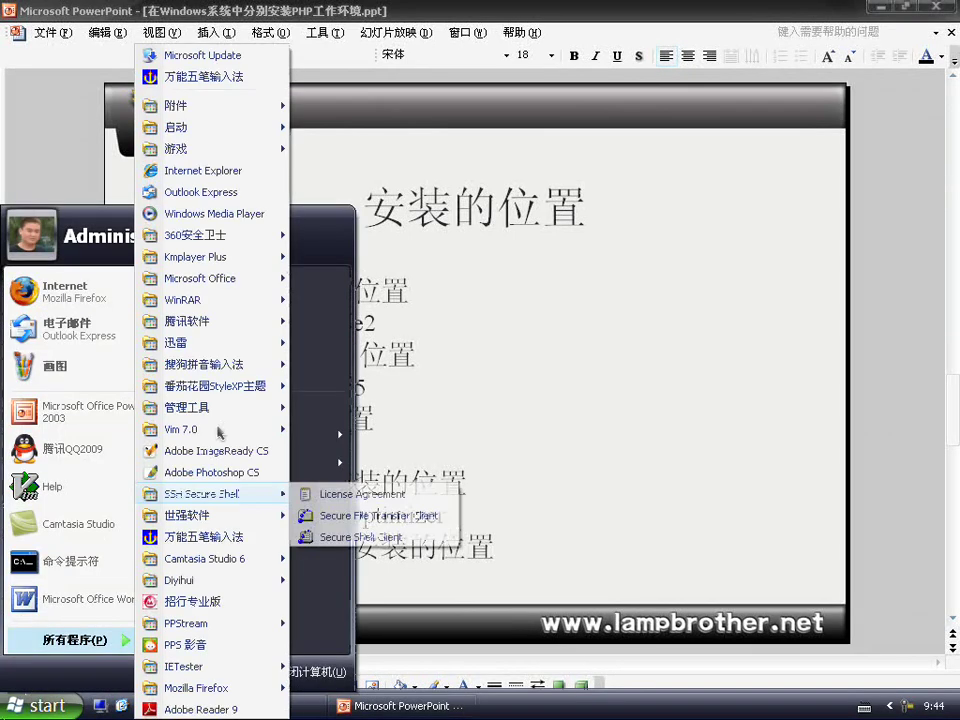
{"action": "left_click", "coordinate": [302, 368]}
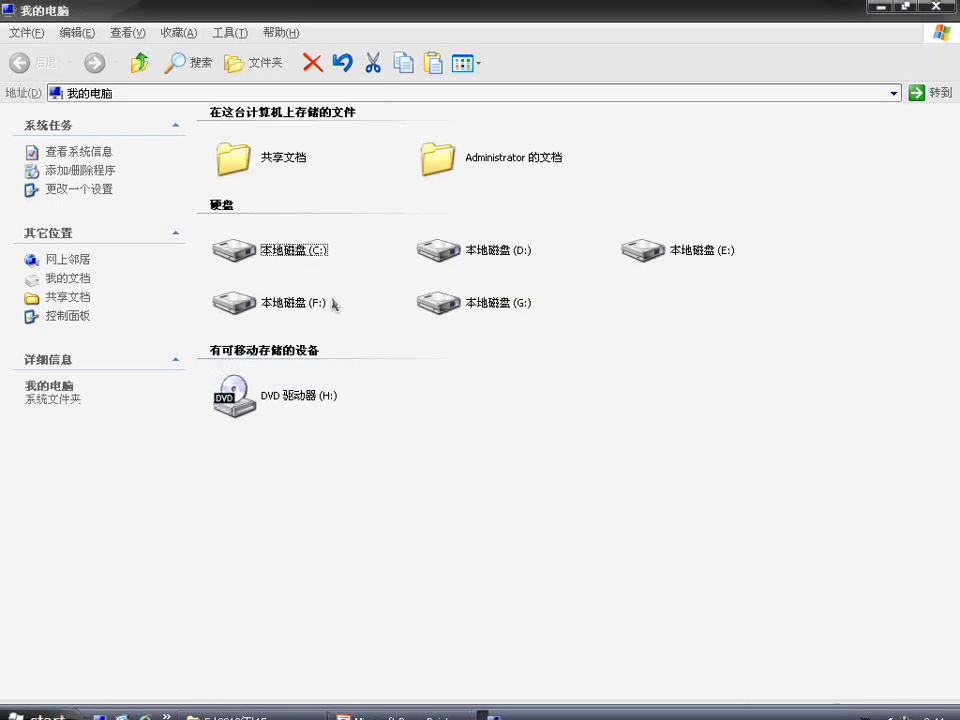
{"action": "double_click", "coordinate": [285, 250]}
Step: Create a new folder named lamp on C: and open it
{"action": "right_click", "coordinate": [306, 252]}
{"action": "mouse_move", "coordinate": [395, 388]}
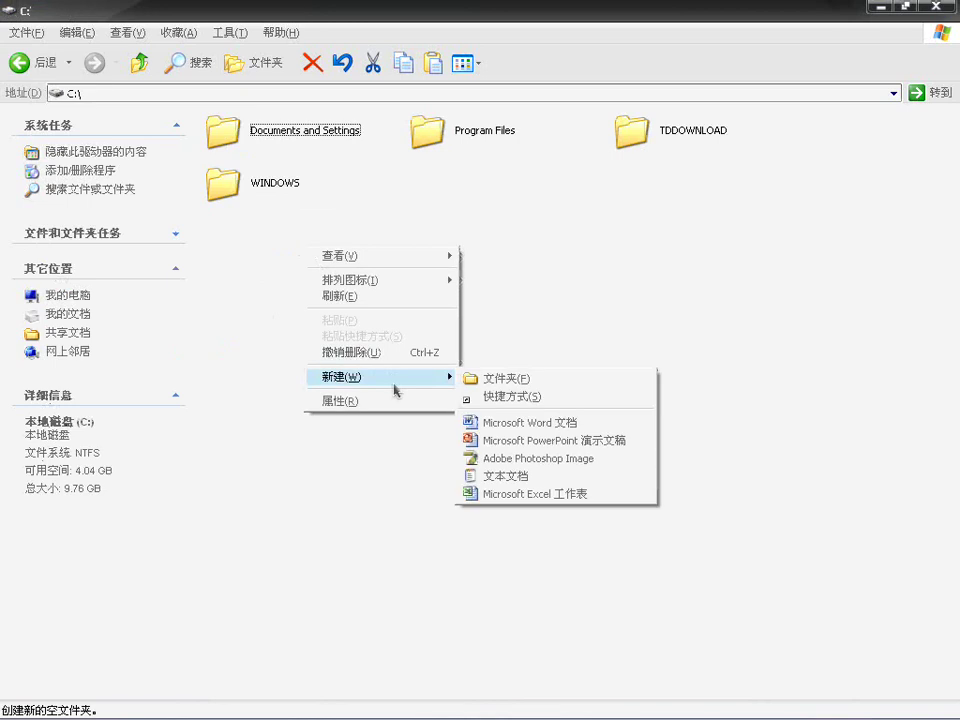
{"action": "left_click", "coordinate": [513, 384]}
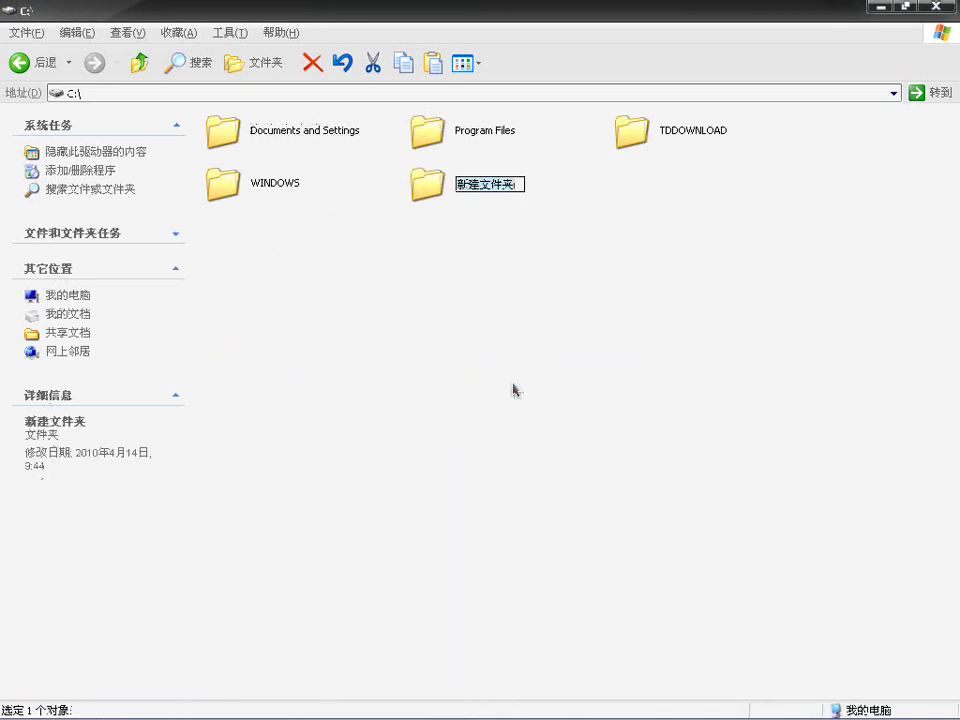
{"action": "type", "text": "lamp"}
{"action": "left_click", "coordinate": [514, 390]}
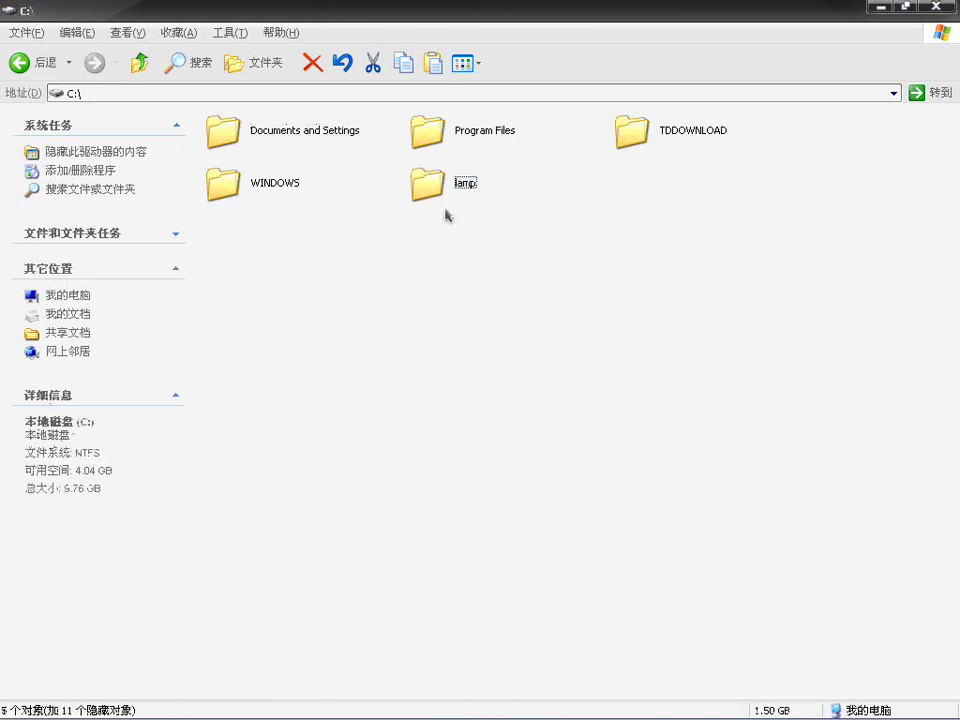
{"action": "double_click", "coordinate": [426, 184]}
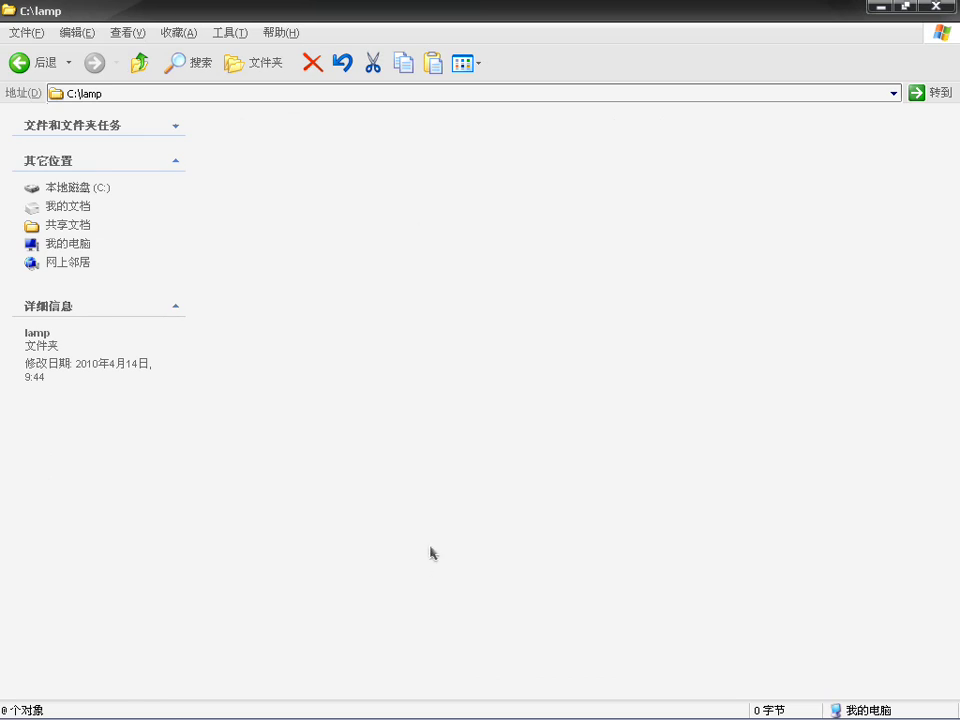
Step: Switch to the F:\2010年\15 window, open the 软件 installers folder and select the Apache installer
{"action": "mouse_move", "coordinate": [431, 714]}
{"action": "left_click", "coordinate": [250, 706]}
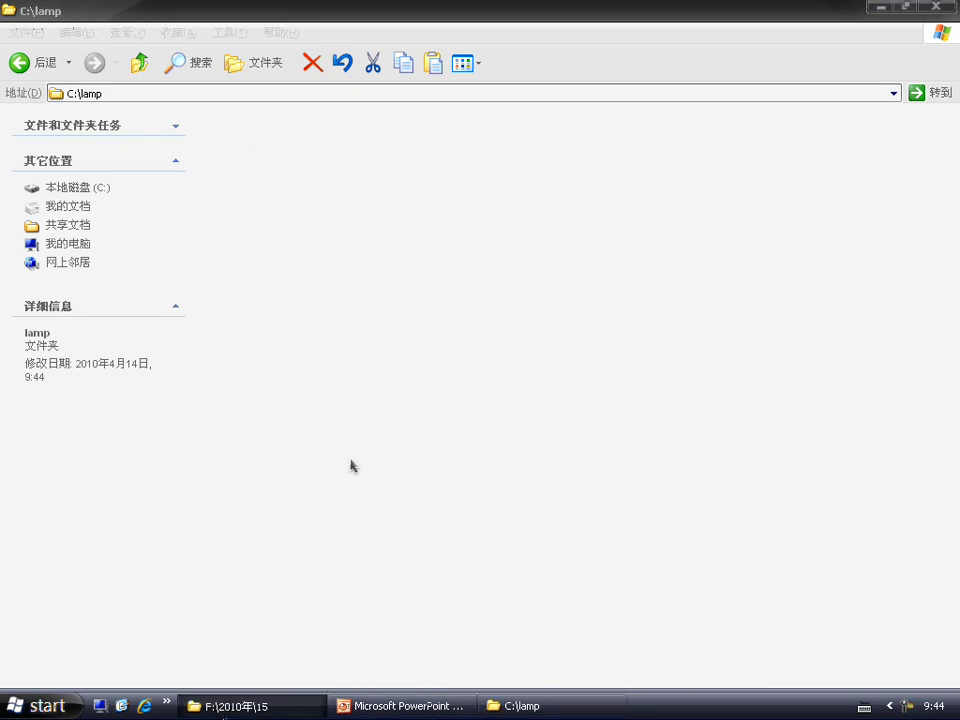
{"action": "double_click", "coordinate": [432, 133]}
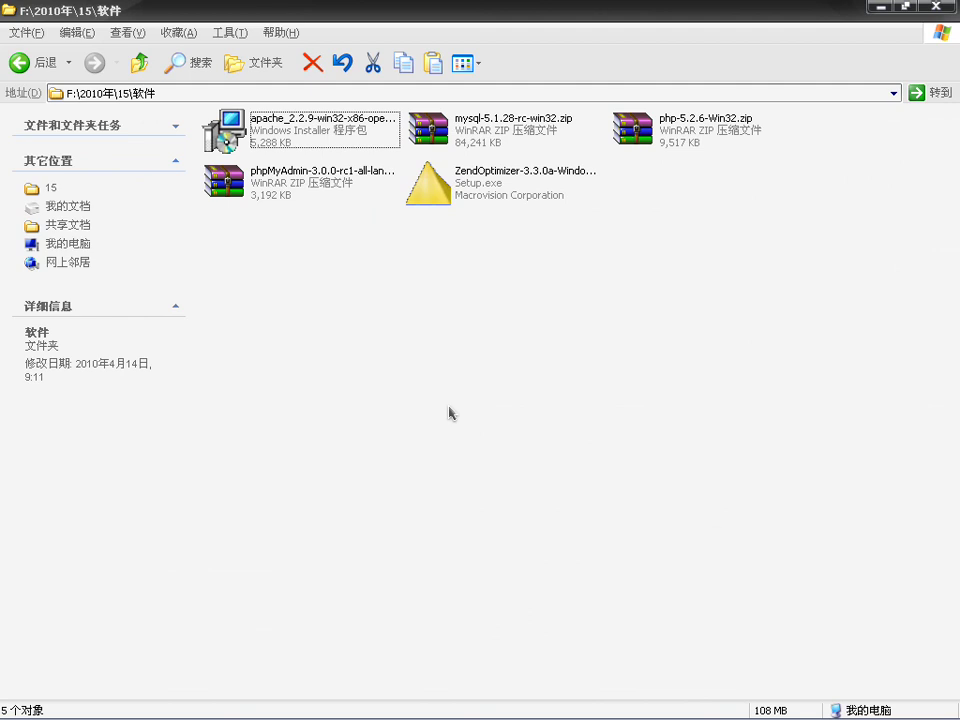
{"action": "left_click", "coordinate": [339, 134]}
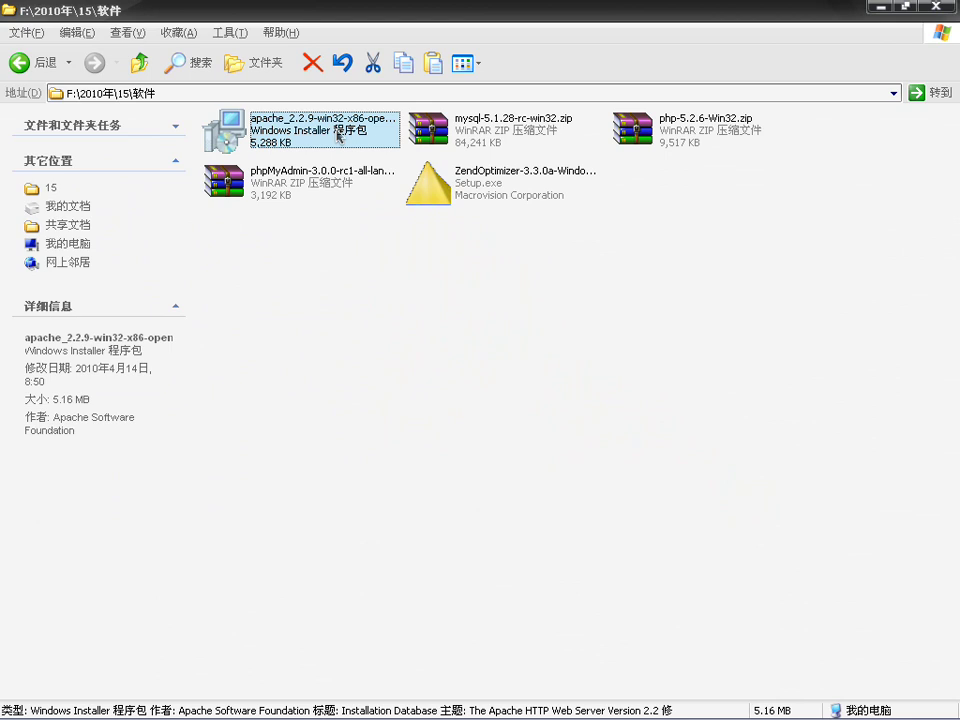
Step: Launch the Apache .msi installer, pass the welcome page and accept the license terms
{"action": "double_click", "coordinate": [337, 137]}
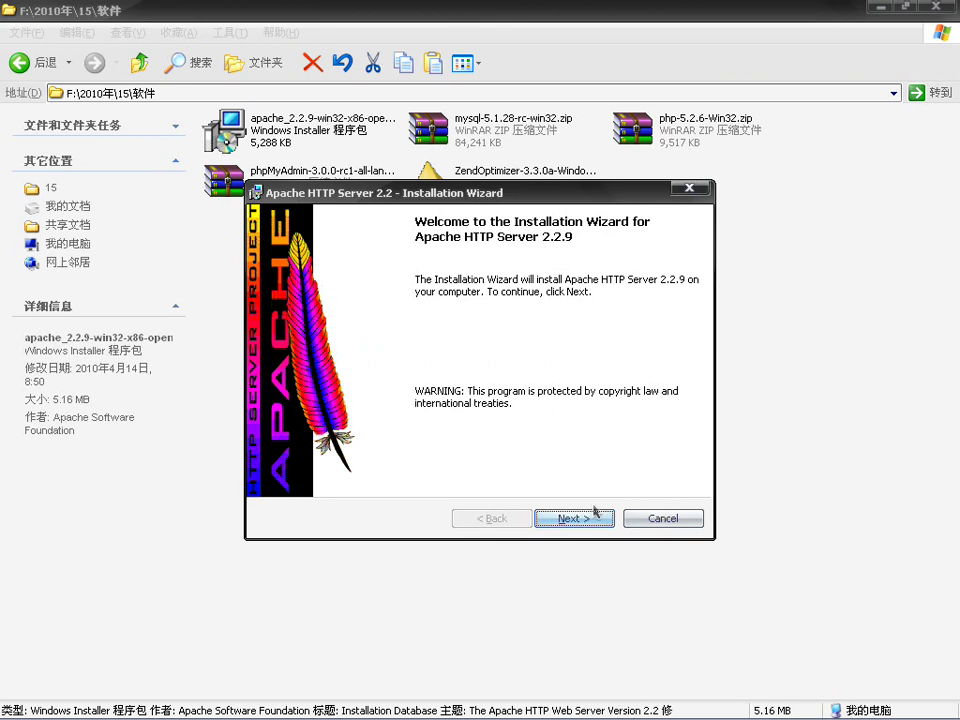
{"action": "left_click", "coordinate": [565, 519]}
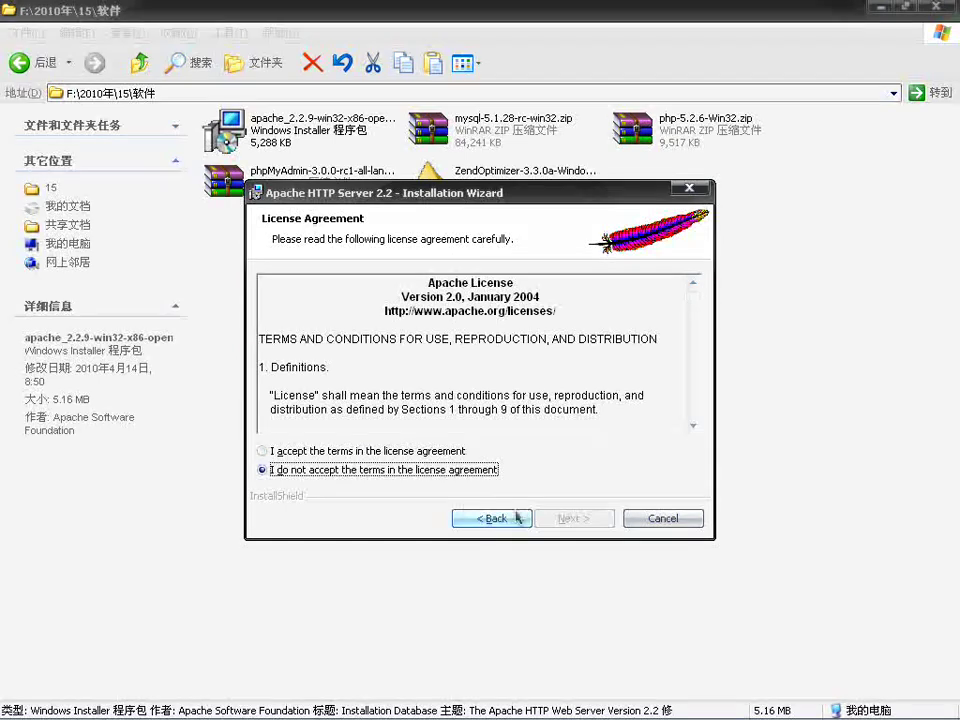
{"action": "left_click", "coordinate": [282, 452]}
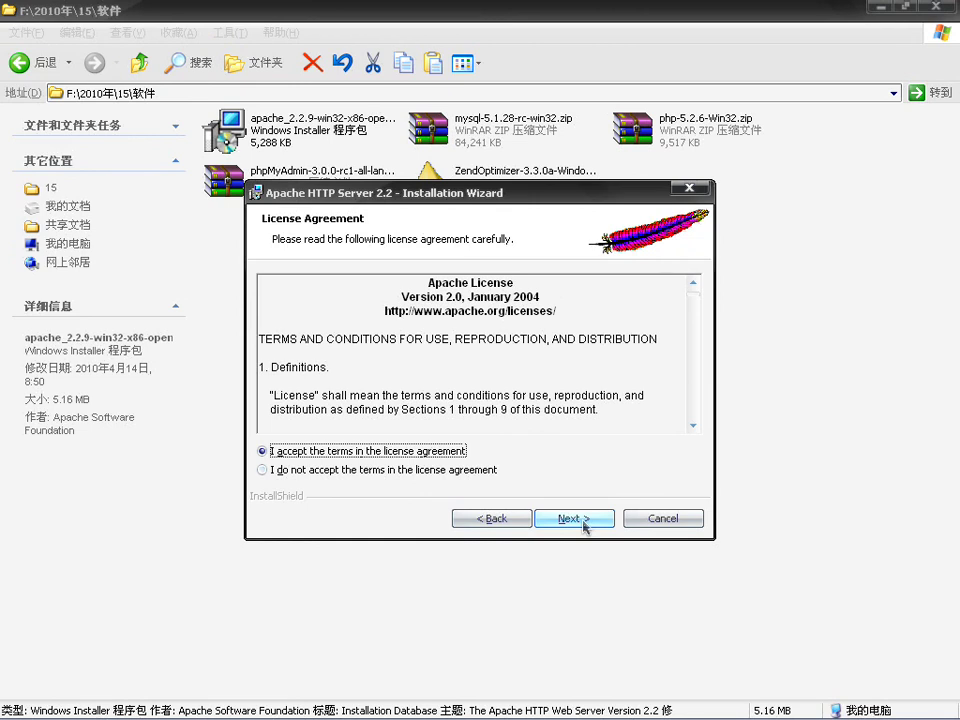
{"action": "left_click", "coordinate": [573, 518]}
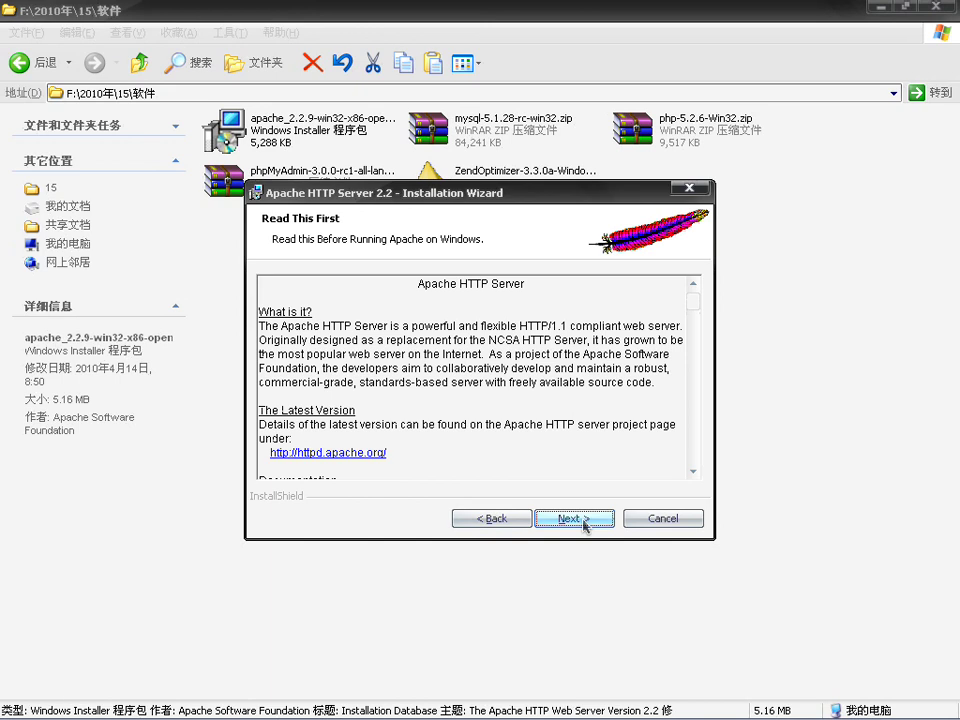
Step: Continue past the Read This First notes to the Server Information page
{"action": "left_click", "coordinate": [584, 523]}
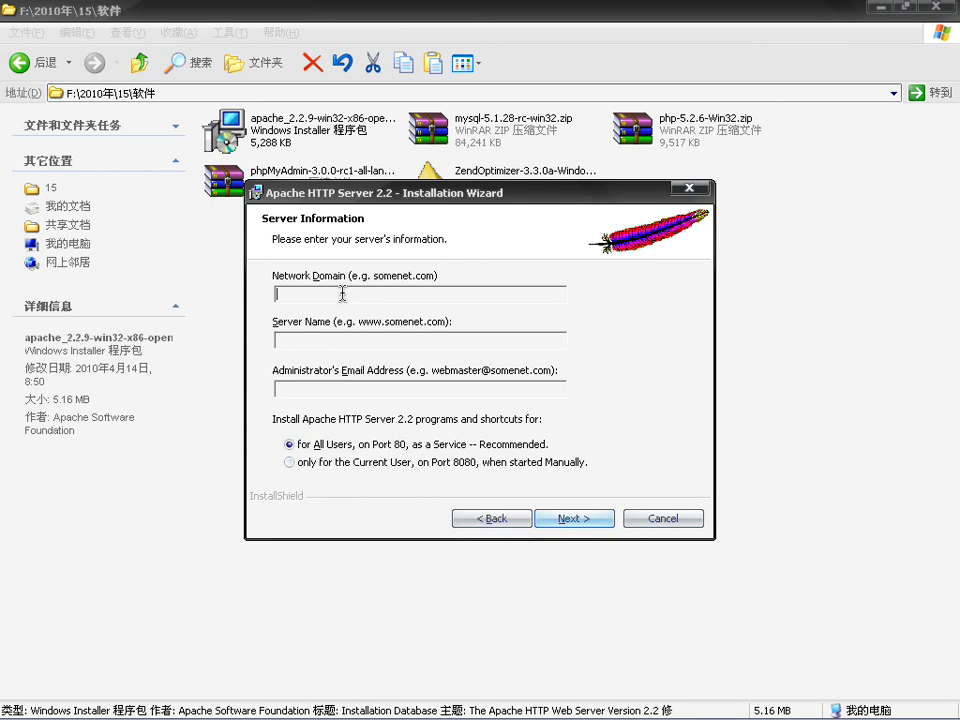
{"action": "type", "text": "lampbrother.net"}
{"action": "left_click", "coordinate": [327, 338]}
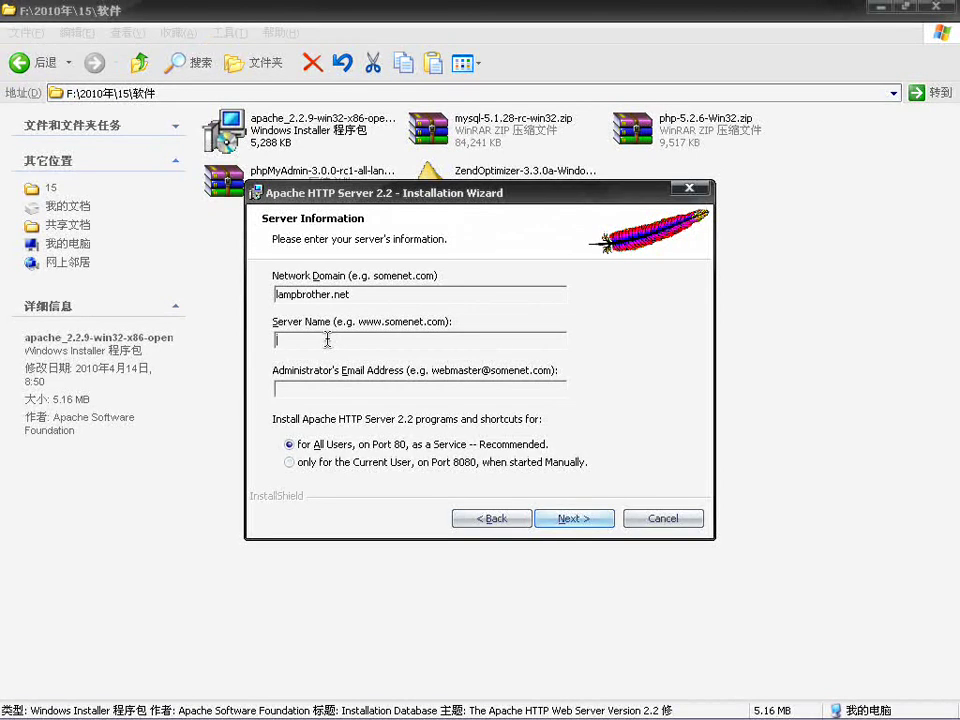
{"action": "type", "text": "www.lampbrother.n"}
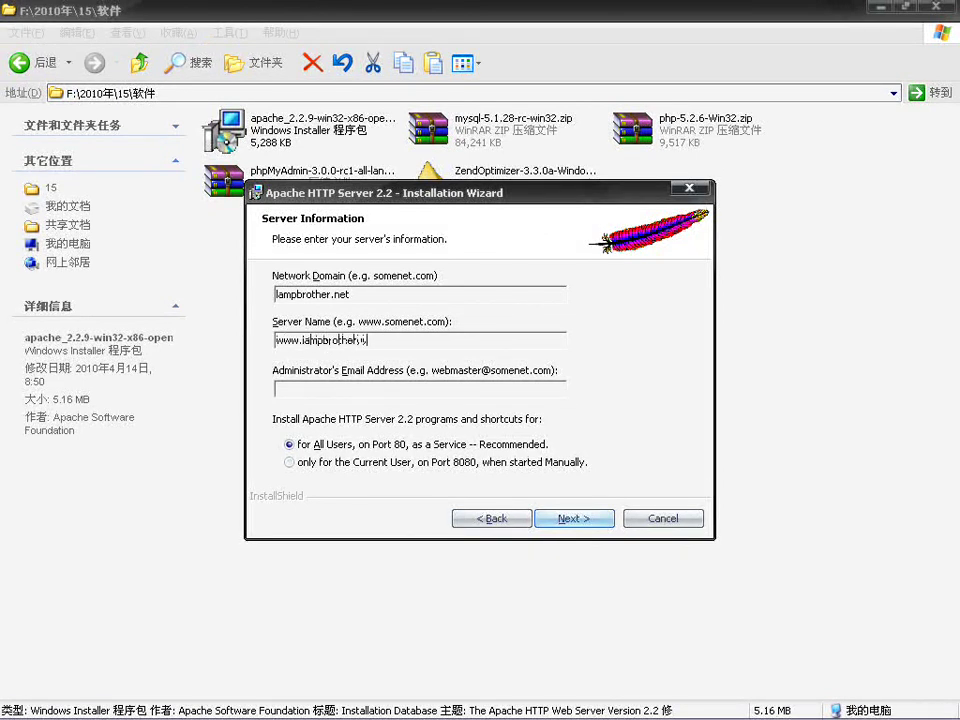
{"action": "type", "text": "et"}
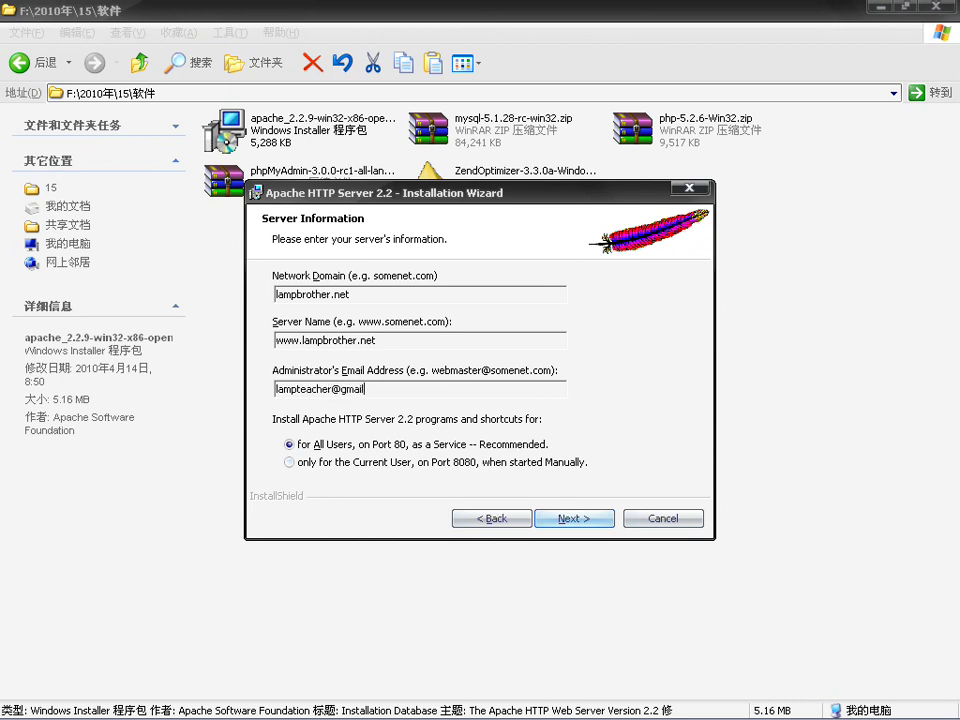
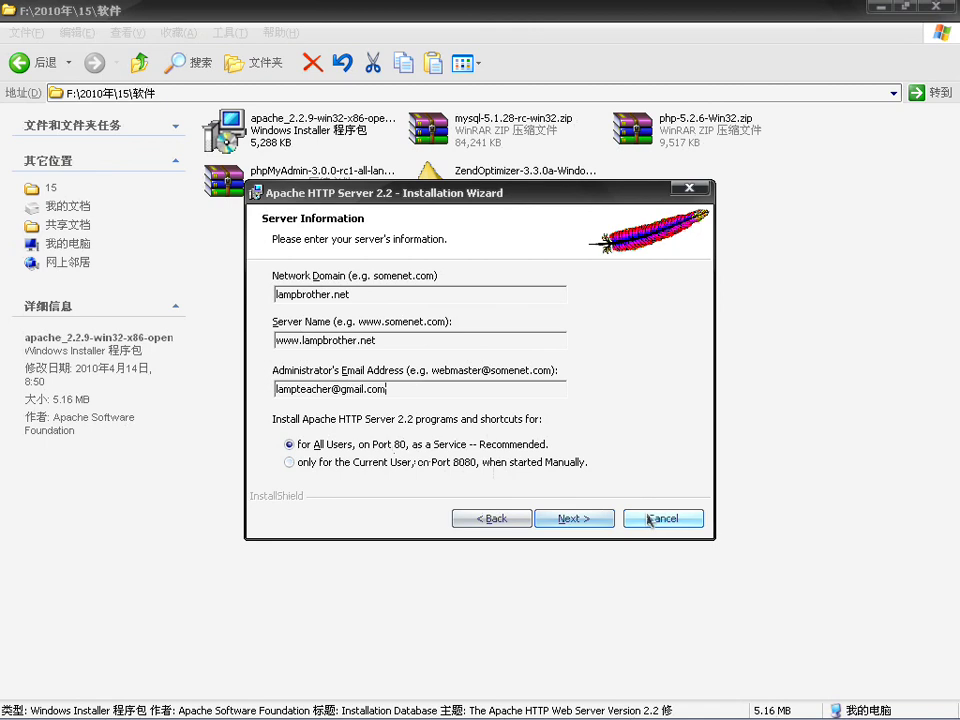
Step: Confirm the server information and continue with the Typical setup type
{"action": "left_click", "coordinate": [598, 521]}
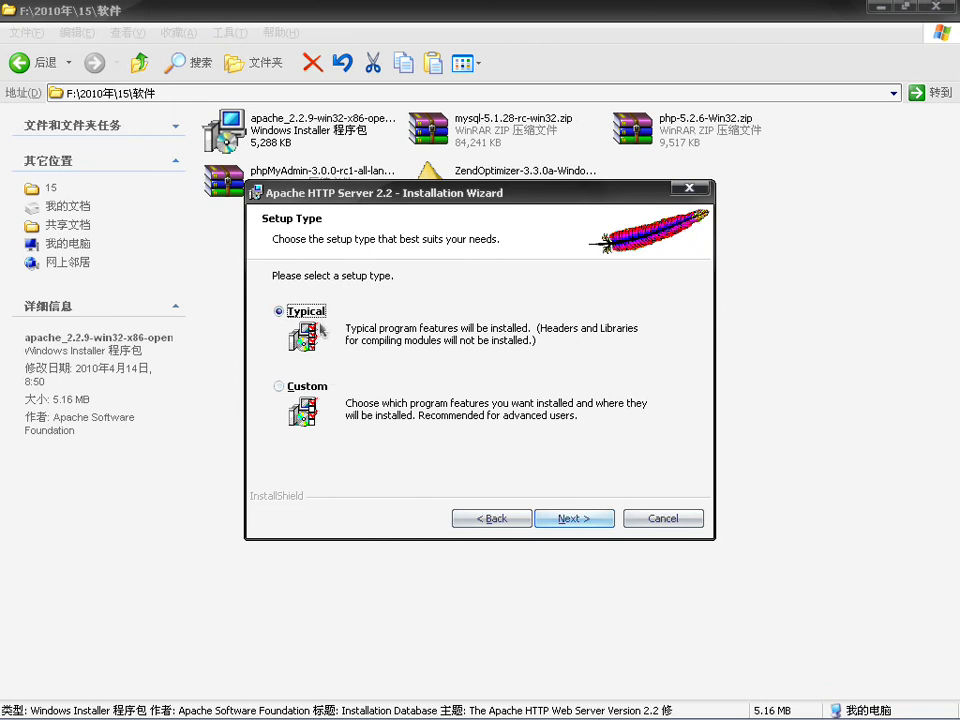
{"action": "left_click", "coordinate": [566, 522]}
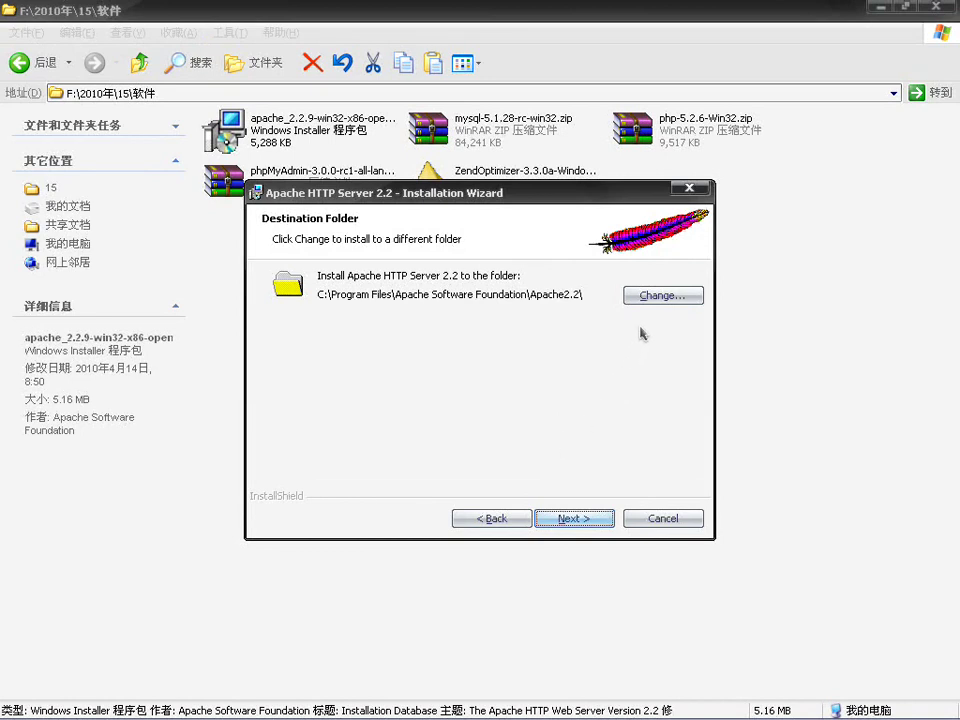
Step: Browse to C:\lamp\ as the Apache destination, then step back and reconfirm Typical setup
{"action": "left_click", "coordinate": [655, 296]}
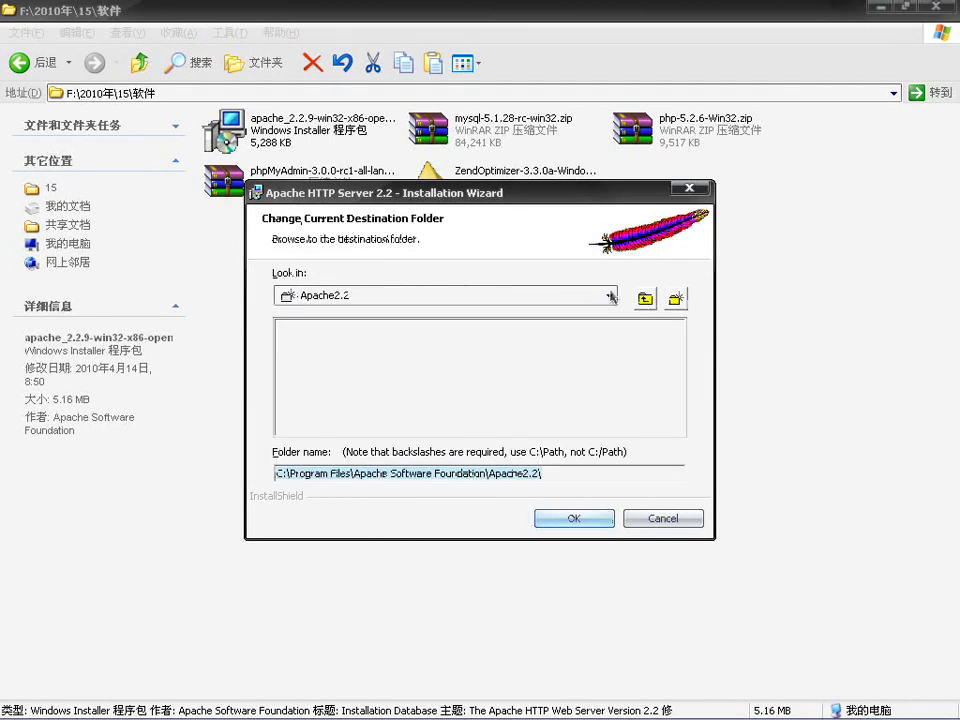
{"action": "left_click", "coordinate": [611, 296]}
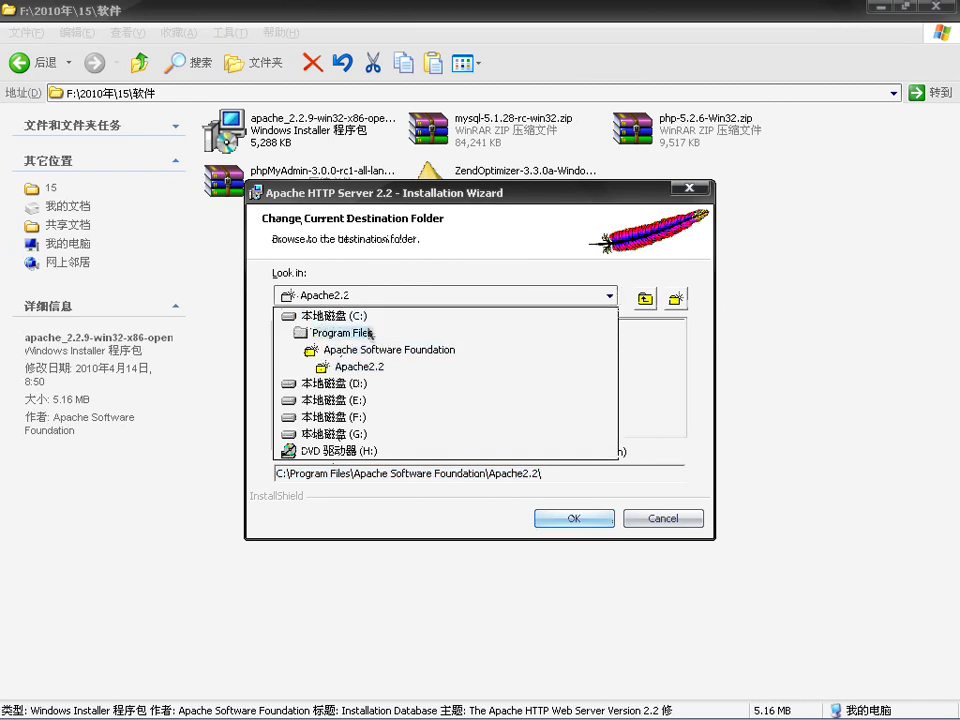
{"action": "left_click", "coordinate": [363, 322]}
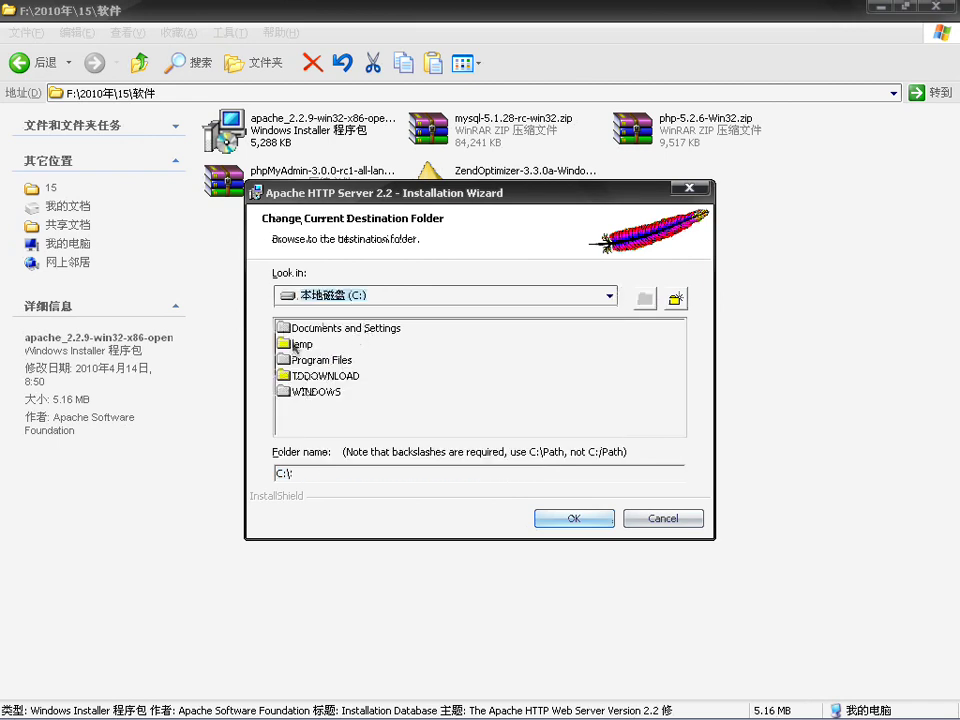
{"action": "double_click", "coordinate": [296, 346]}
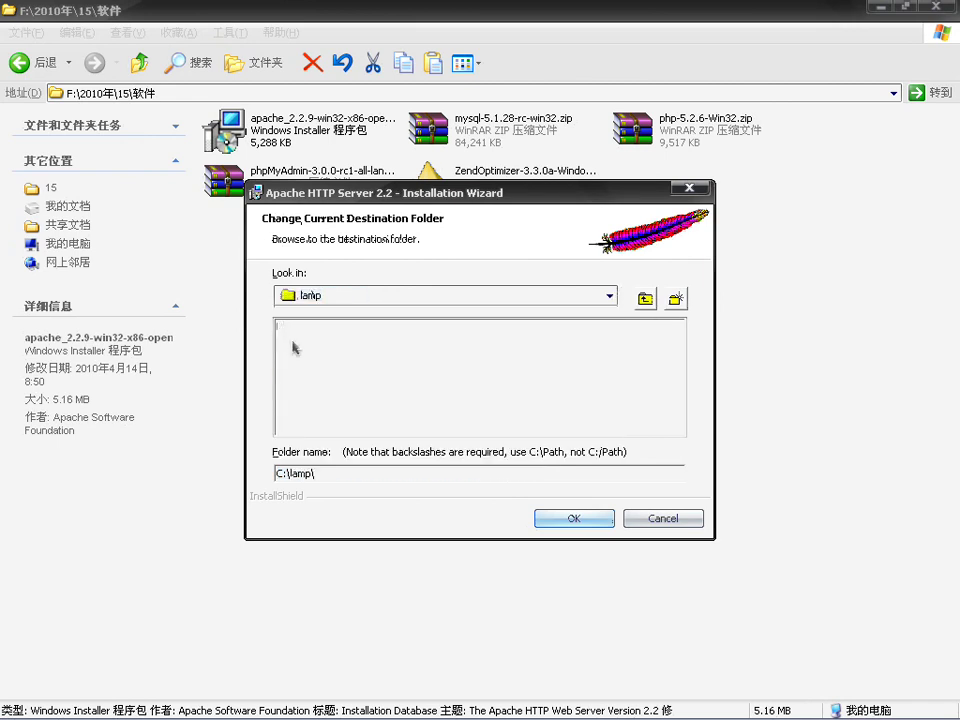
{"action": "left_click", "coordinate": [328, 473]}
{"action": "left_click", "coordinate": [575, 519]}
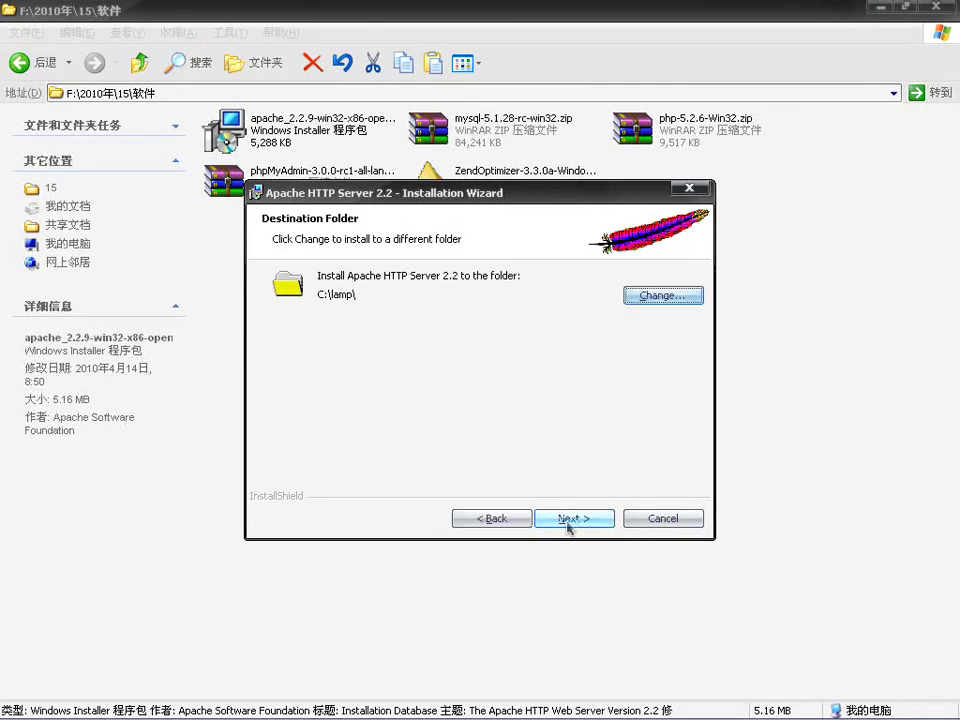
{"action": "left_click", "coordinate": [487, 526]}
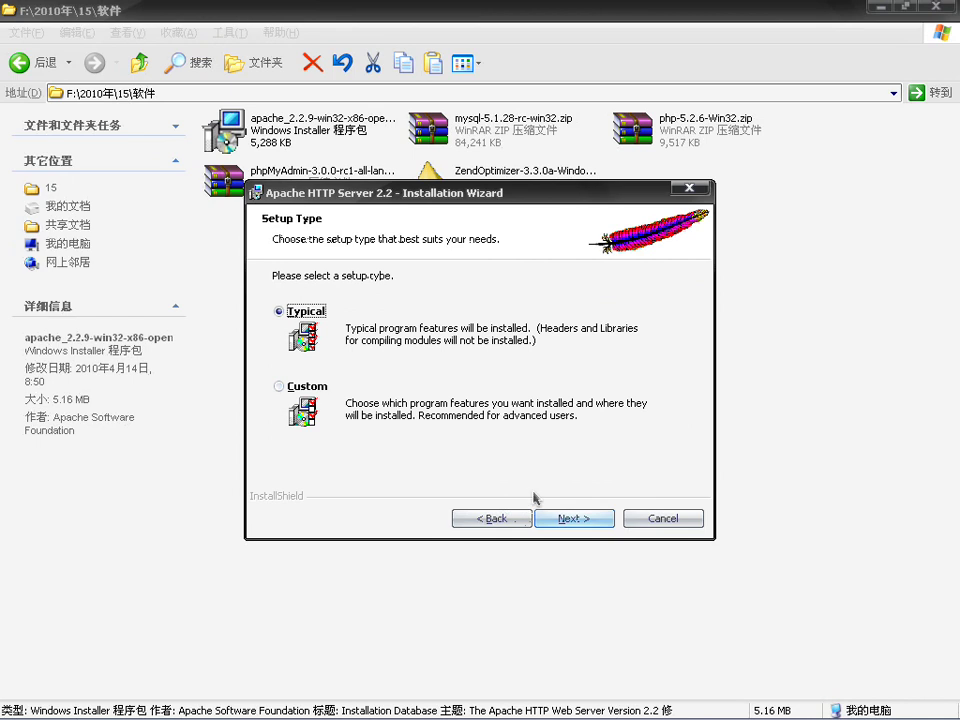
{"action": "left_click", "coordinate": [578, 519]}
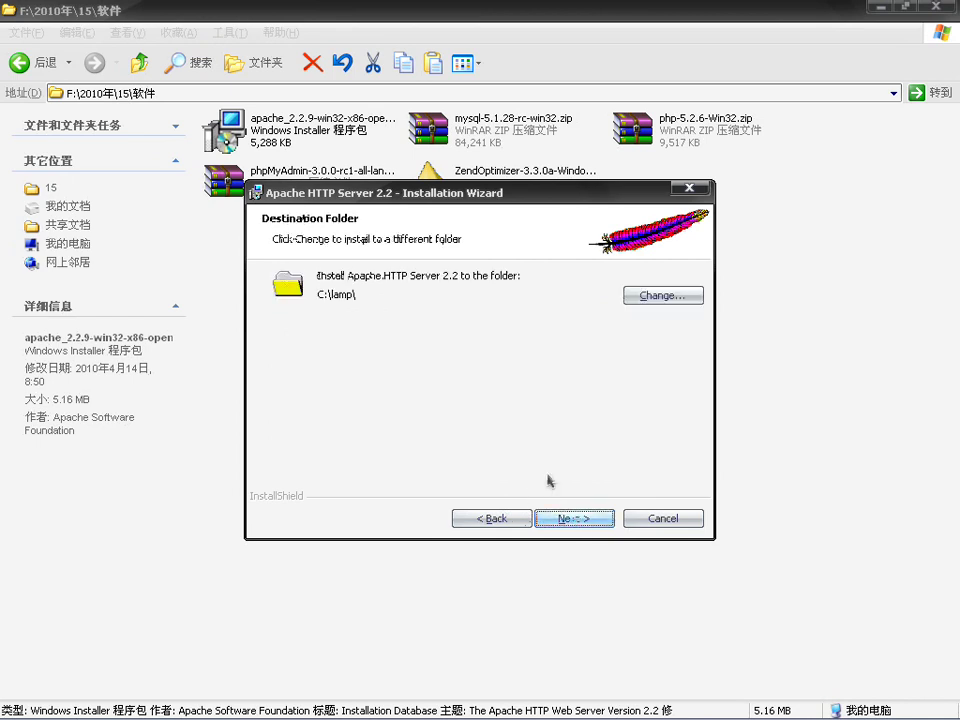
Step: Change the destination folder to C:\lamp\apache2\ and proceed to Ready to Install
{"action": "left_click", "coordinate": [667, 296]}
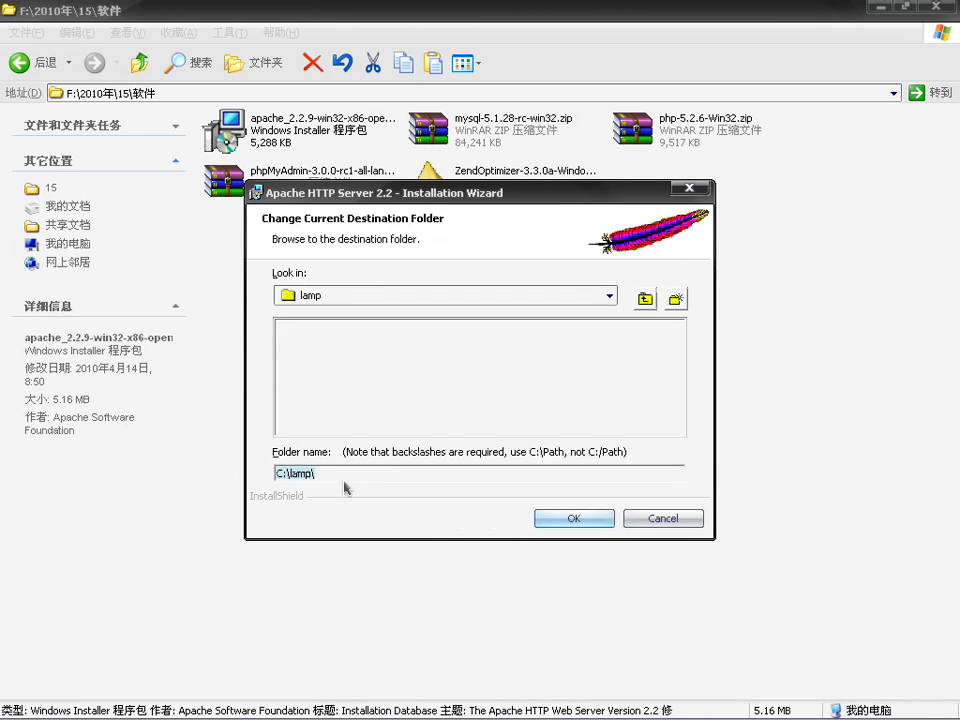
{"action": "type", "text": "apache"}
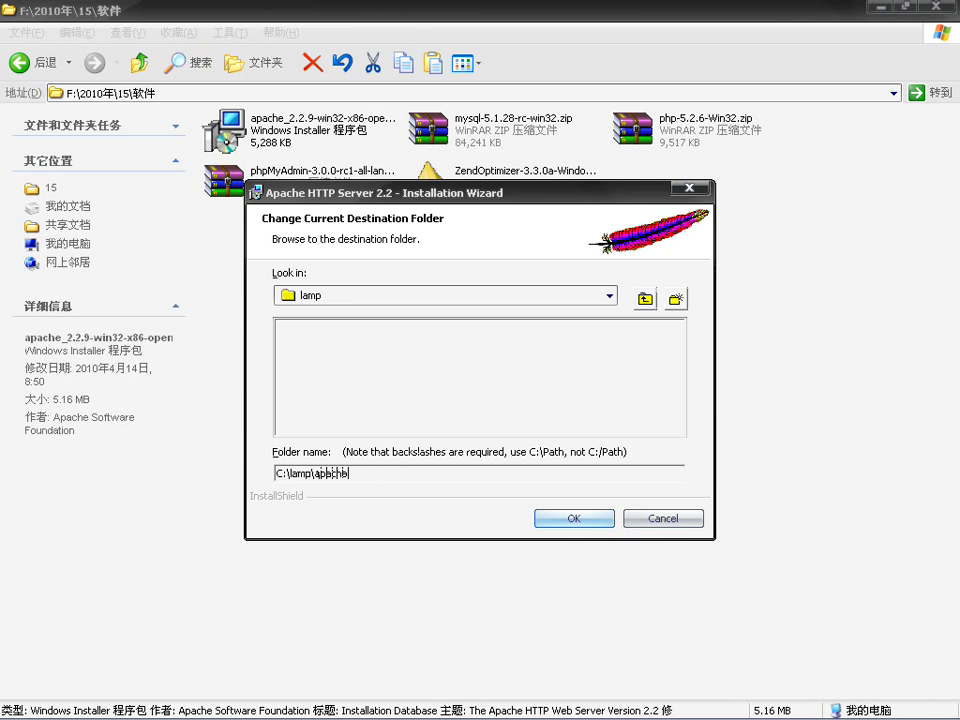
{"action": "type", "text": "2"}
{"action": "left_click", "coordinate": [574, 518]}
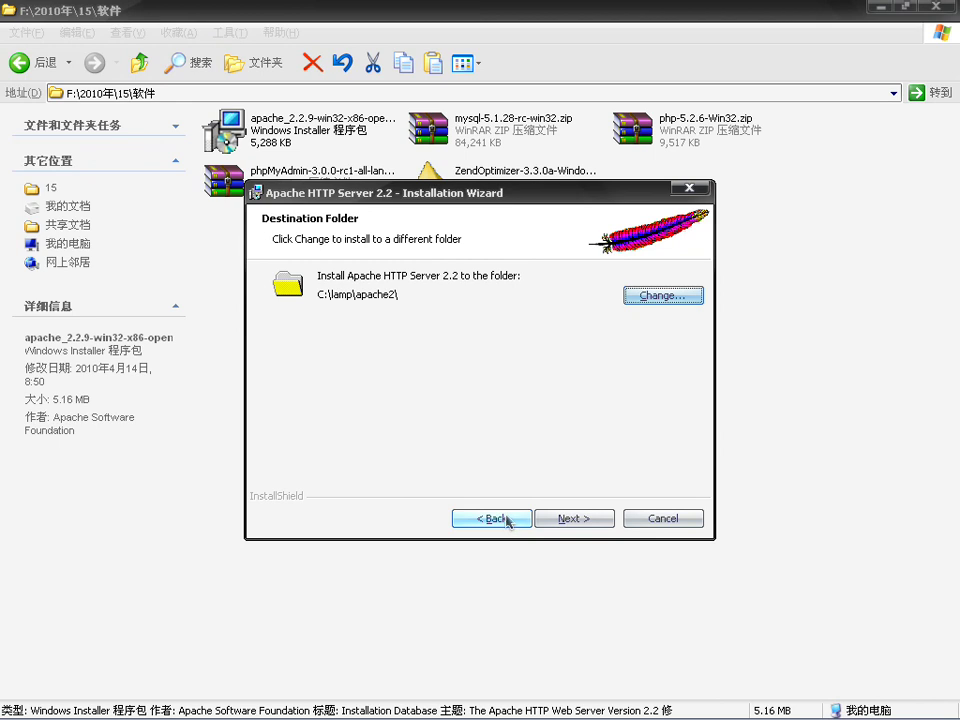
{"action": "left_click", "coordinate": [577, 518]}
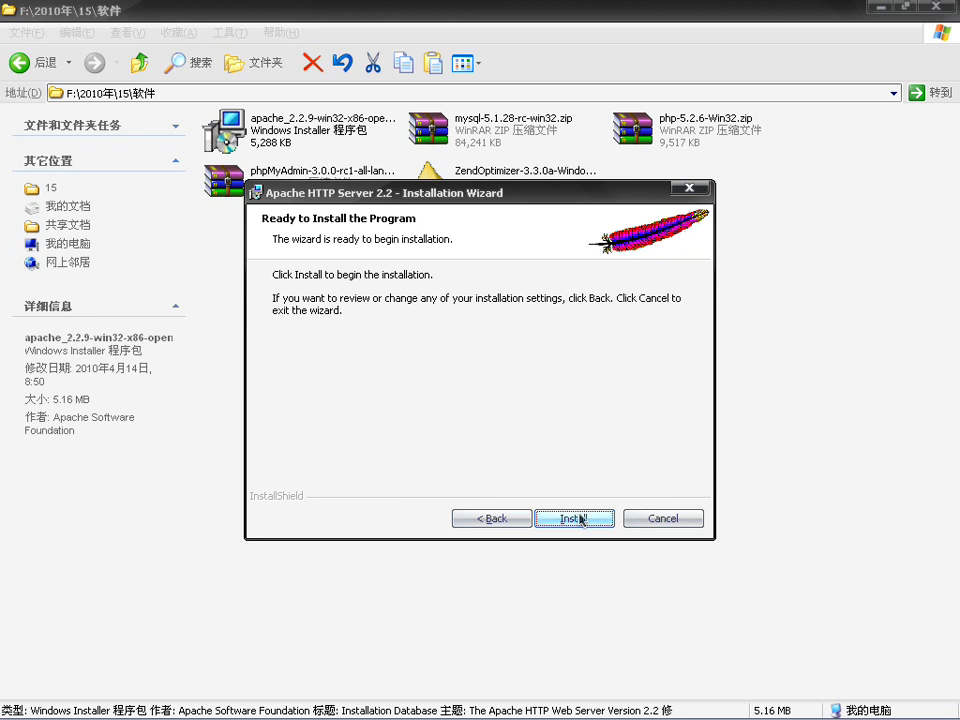
Step: Install Apache HTTP Server 2.2.9 and finish the wizard once it completes
{"action": "left_click", "coordinate": [579, 518]}
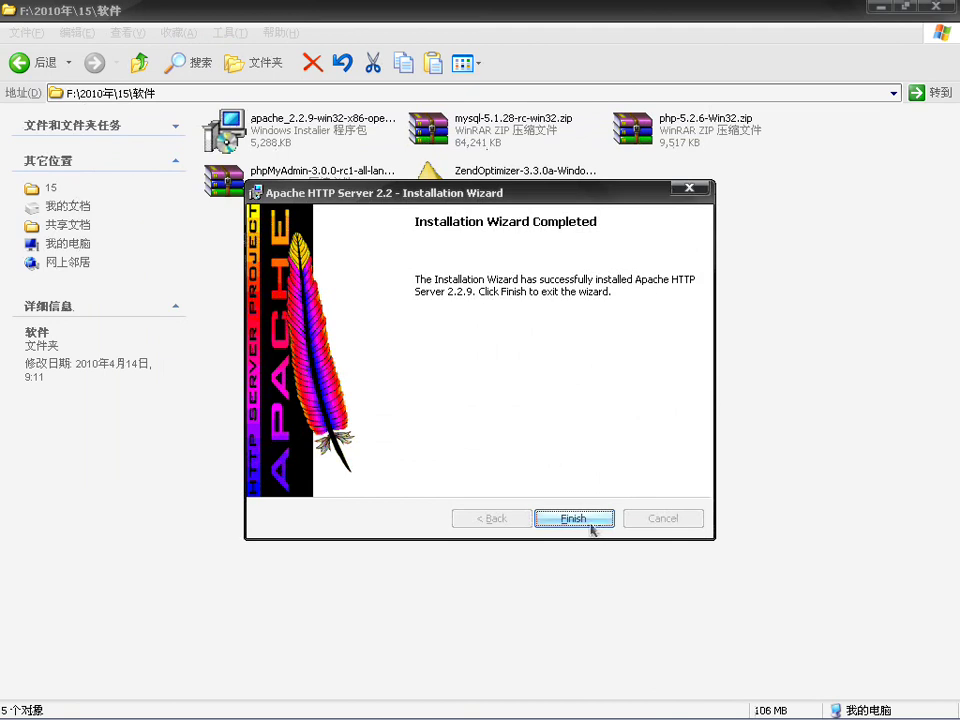
{"action": "left_click", "coordinate": [590, 525]}
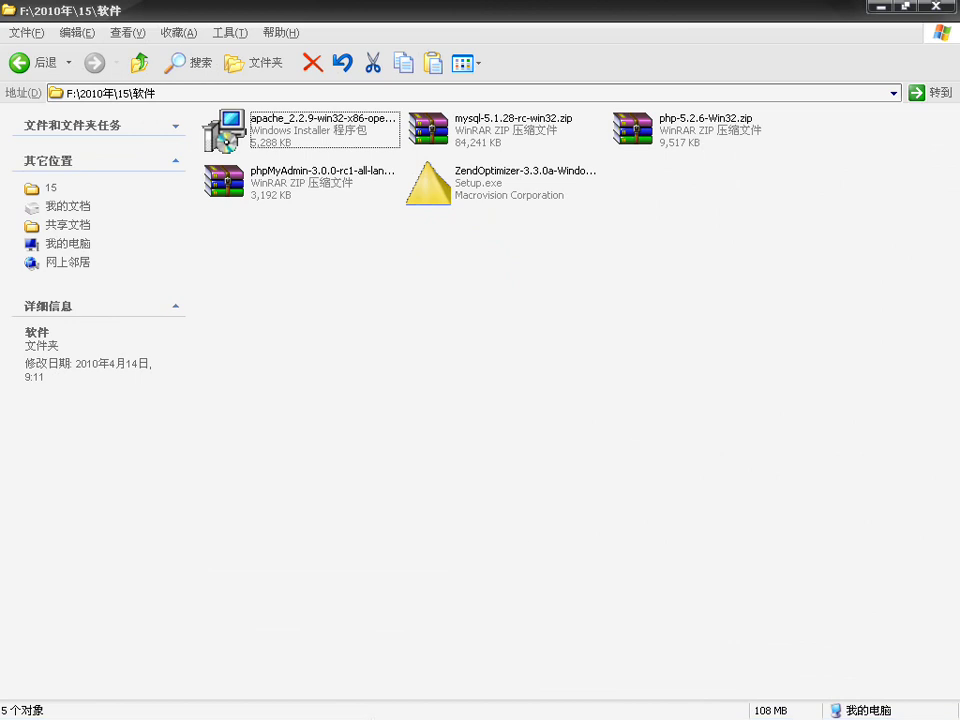
Step: Switch to the C:\lamp window and open apache2, looking over its conf and htdocs folders
{"action": "left_click", "coordinate": [510, 705]}
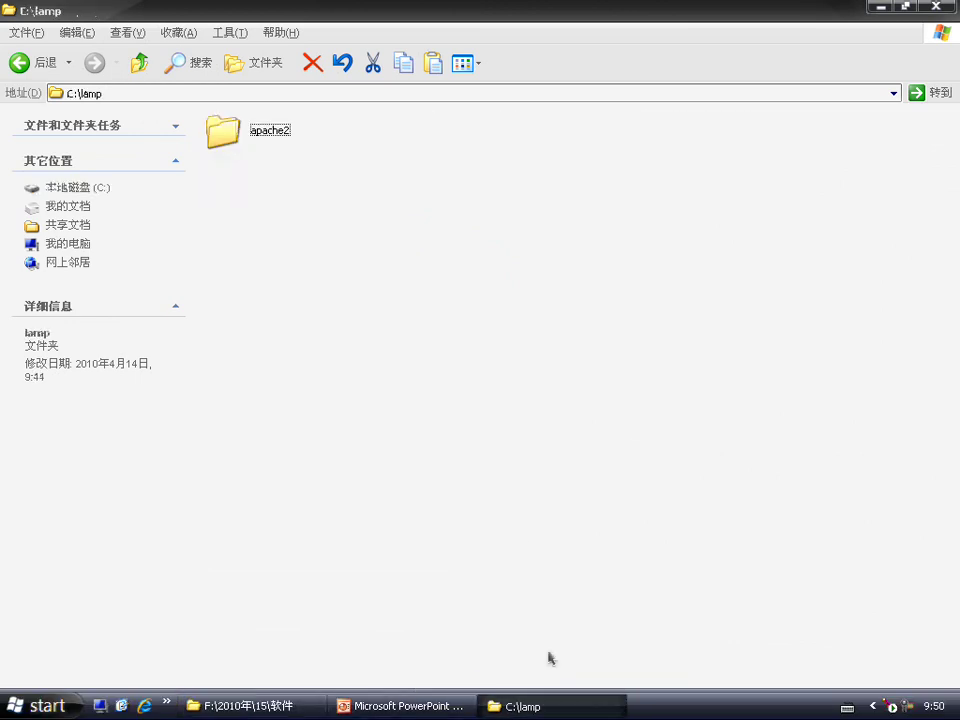
{"action": "double_click", "coordinate": [255, 132]}
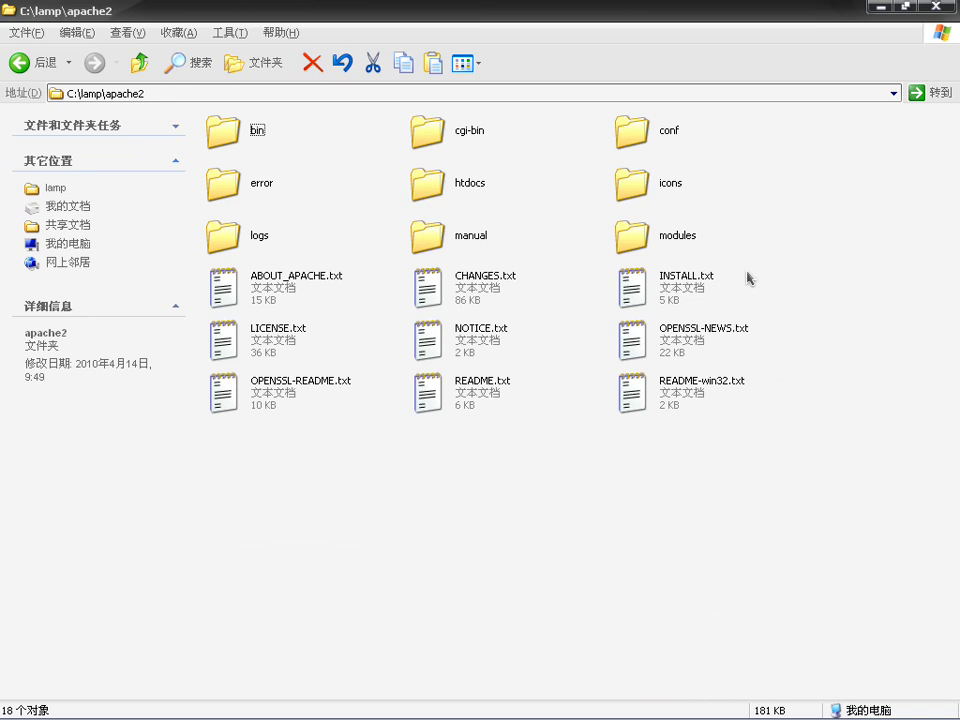
{"action": "left_click", "coordinate": [639, 145]}
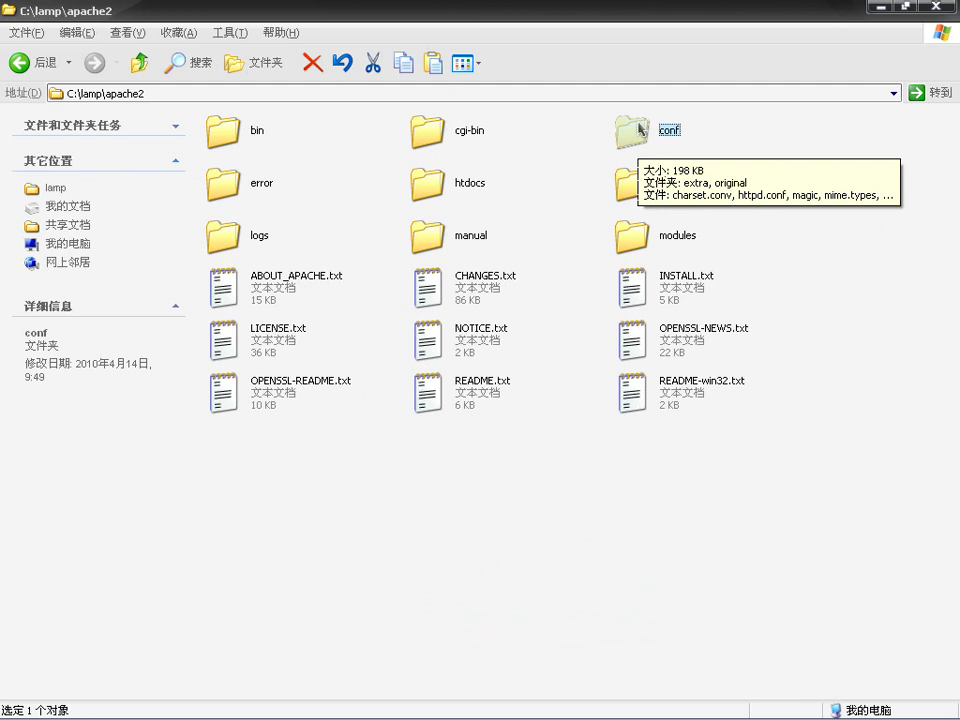
{"action": "left_click", "coordinate": [436, 188]}
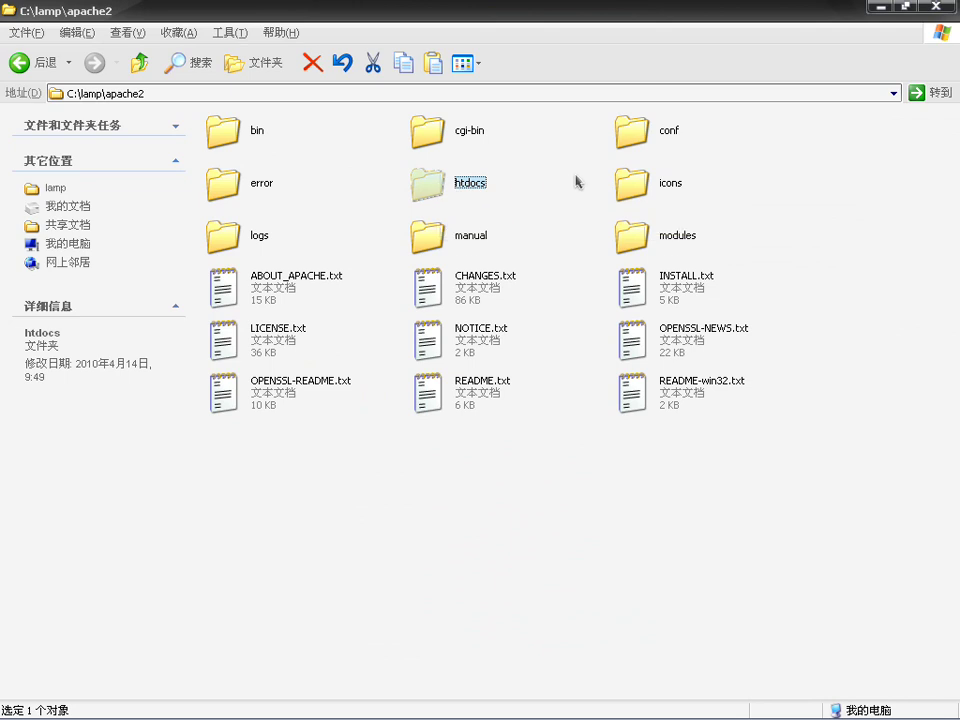
{"action": "left_click", "coordinate": [641, 160]}
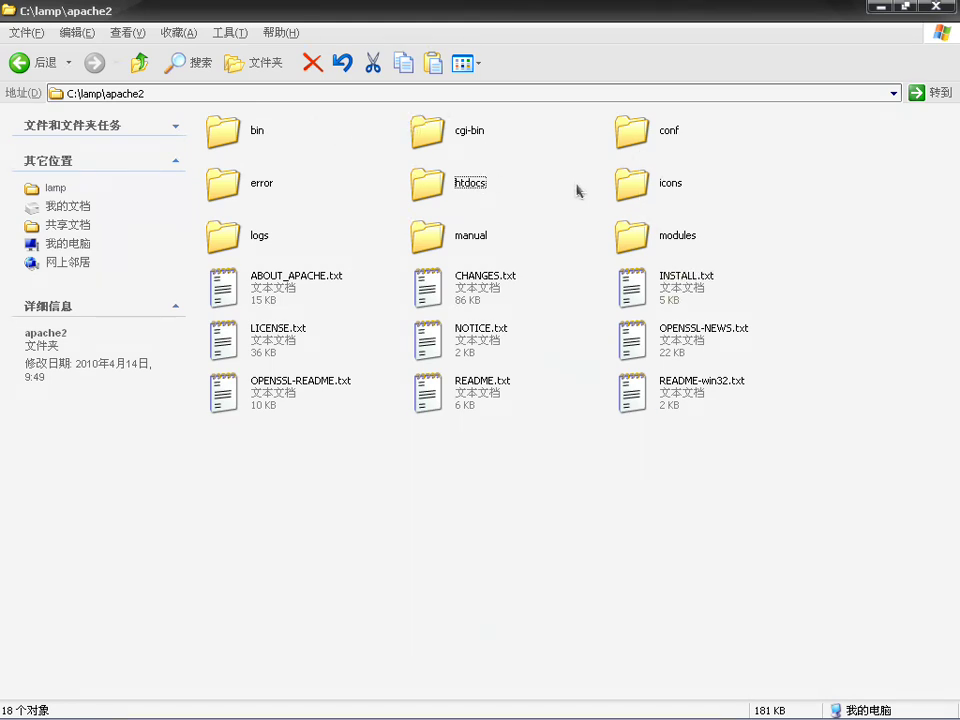
{"action": "left_click", "coordinate": [462, 190]}
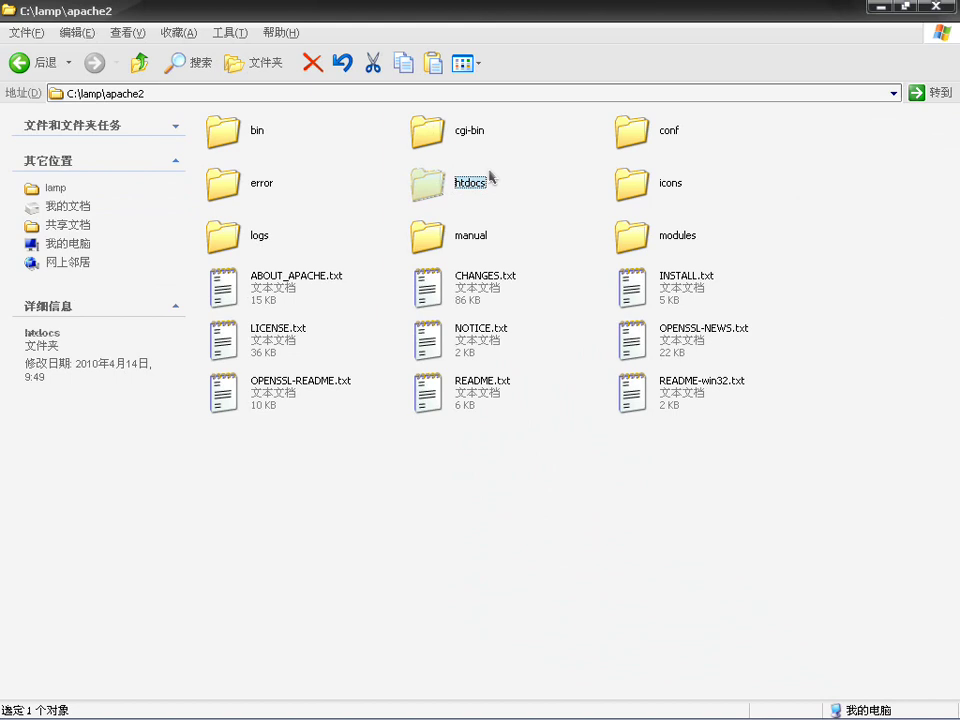
Step: Open the conf folder and select httpd.conf among the configuration files
{"action": "double_click", "coordinate": [634, 134]}
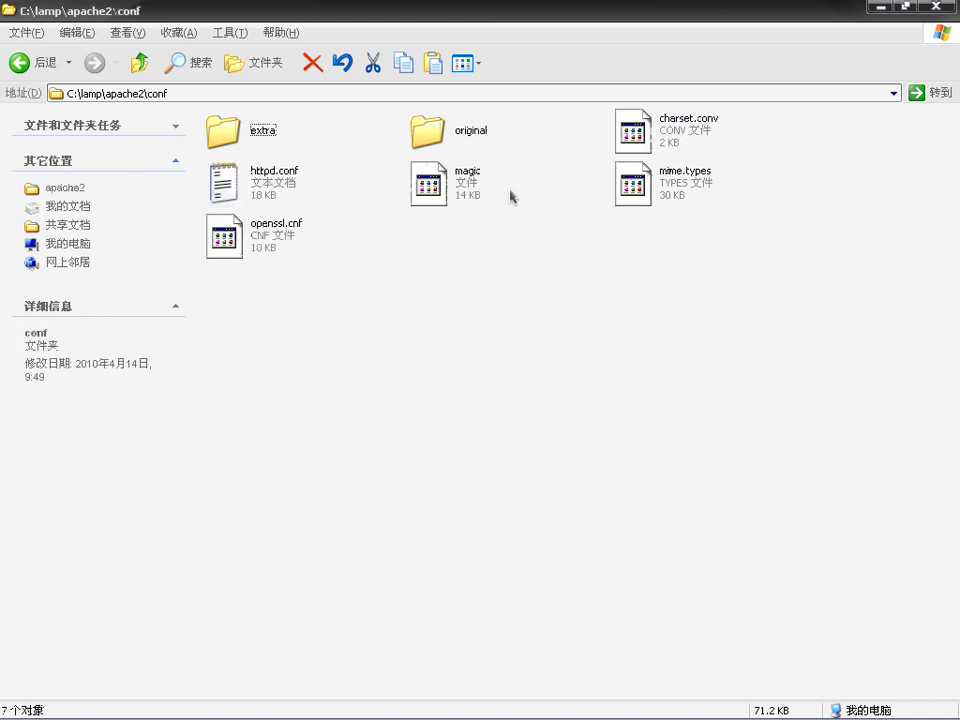
{"action": "left_click", "coordinate": [249, 186]}
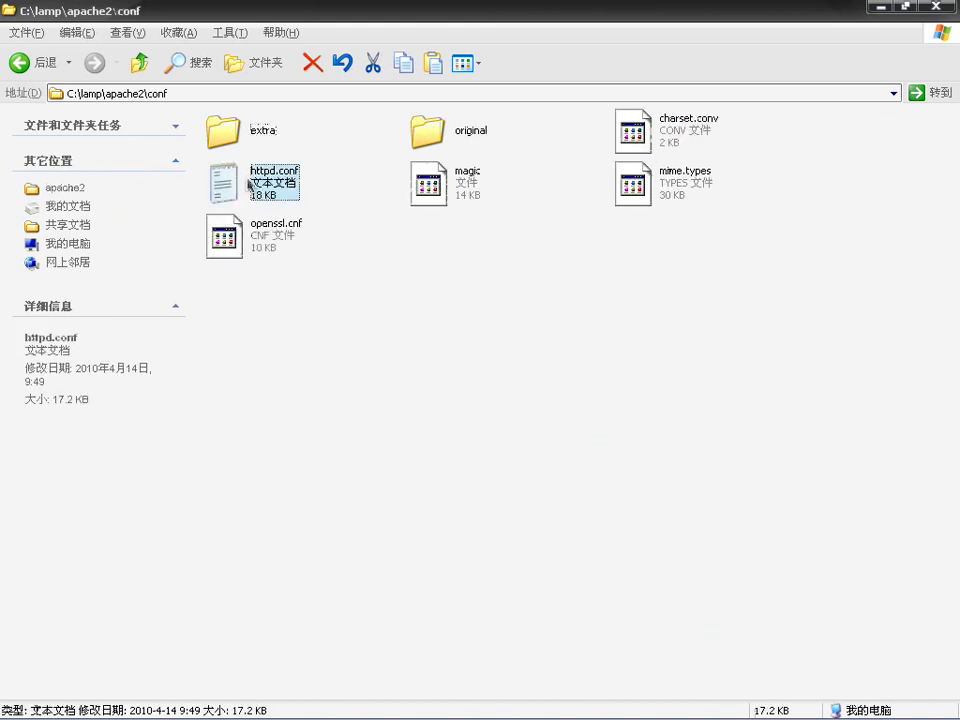
{"action": "key", "text": "Up"}
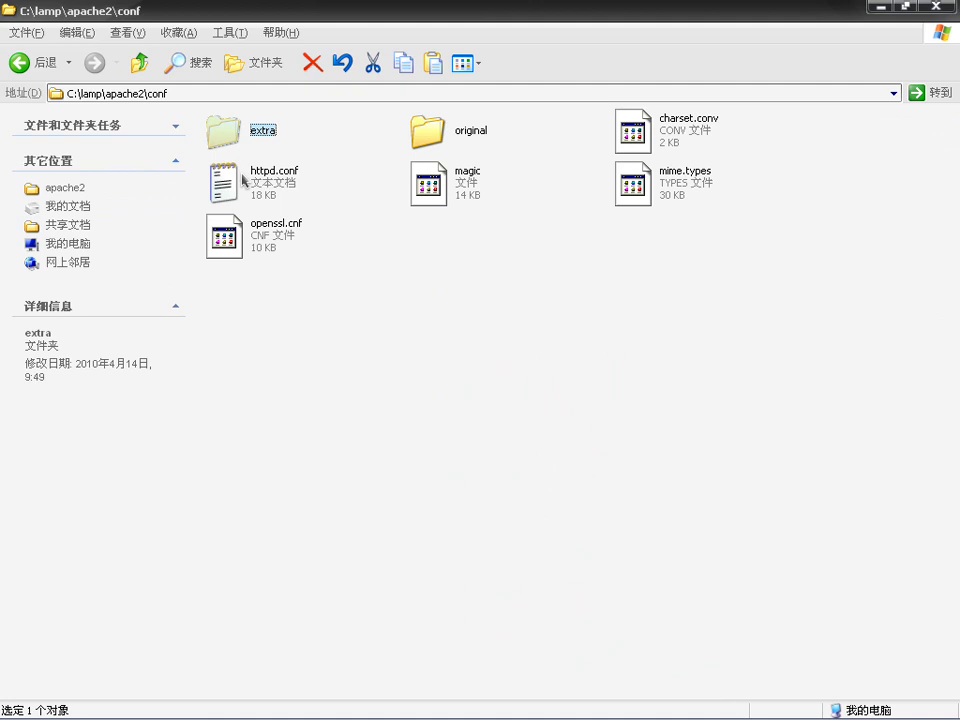
{"action": "key", "text": "Down"}
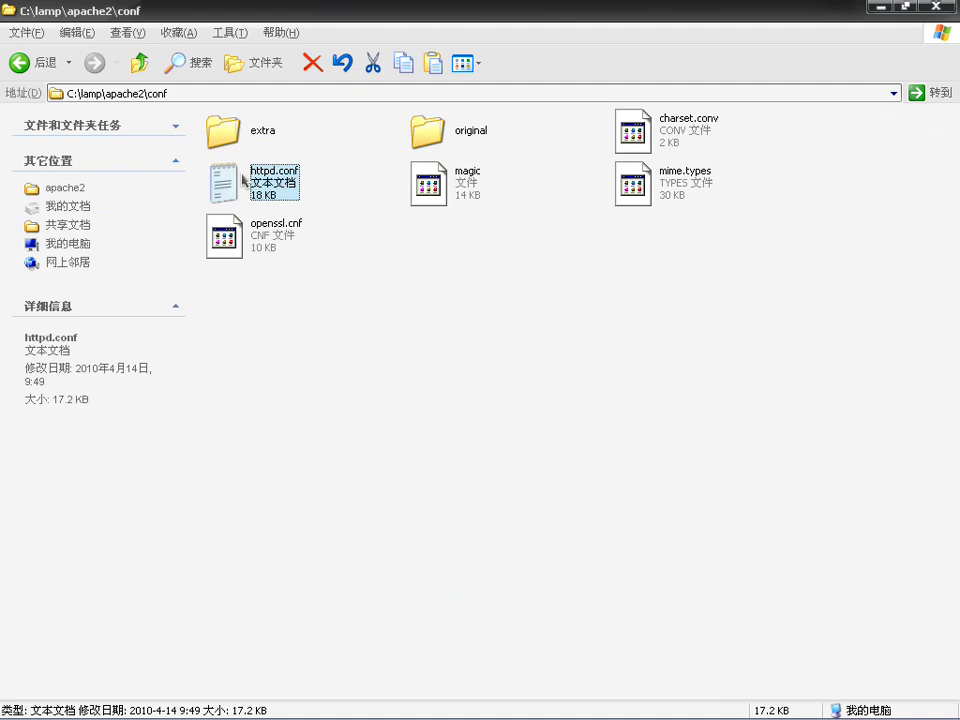
{"action": "left_click", "coordinate": [396, 326]}
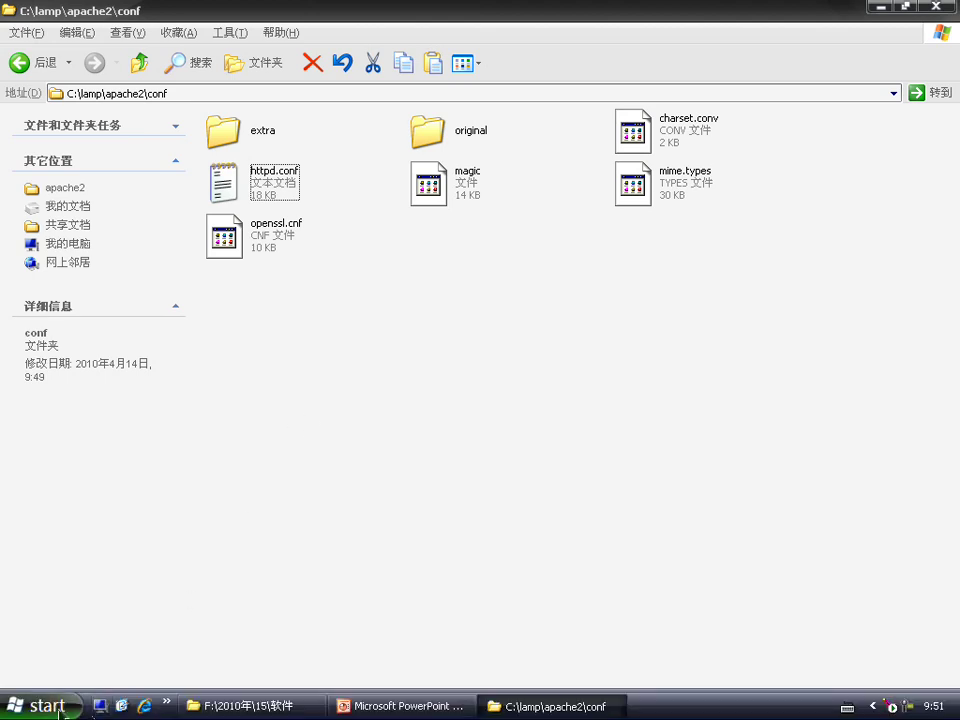
Step: Stop Apache via Start > Apache HTTP Server 2.2 > Control Apache Server > Stop
{"action": "left_click", "coordinate": [60, 708]}
{"action": "mouse_move", "coordinate": [90, 650]}
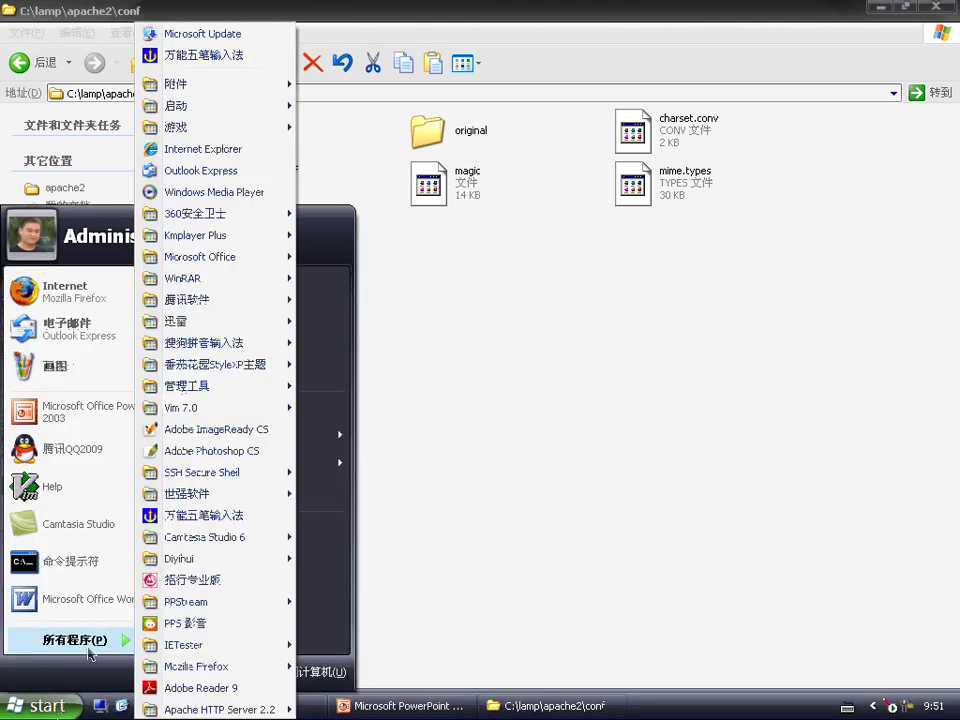
{"action": "mouse_move", "coordinate": [220, 709]}
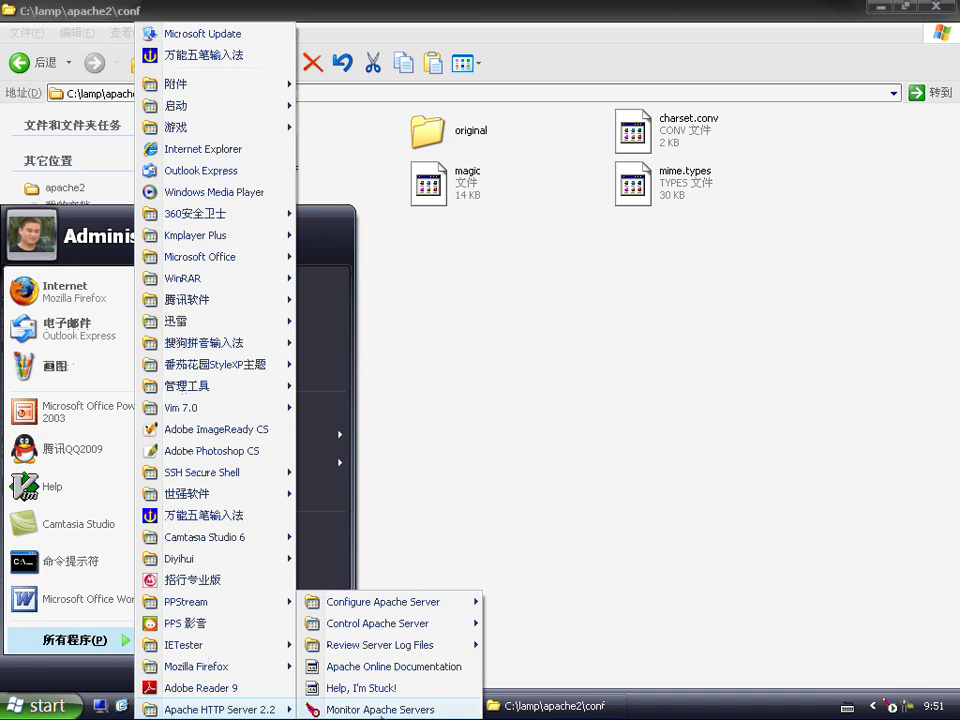
{"action": "mouse_move", "coordinate": [400, 623]}
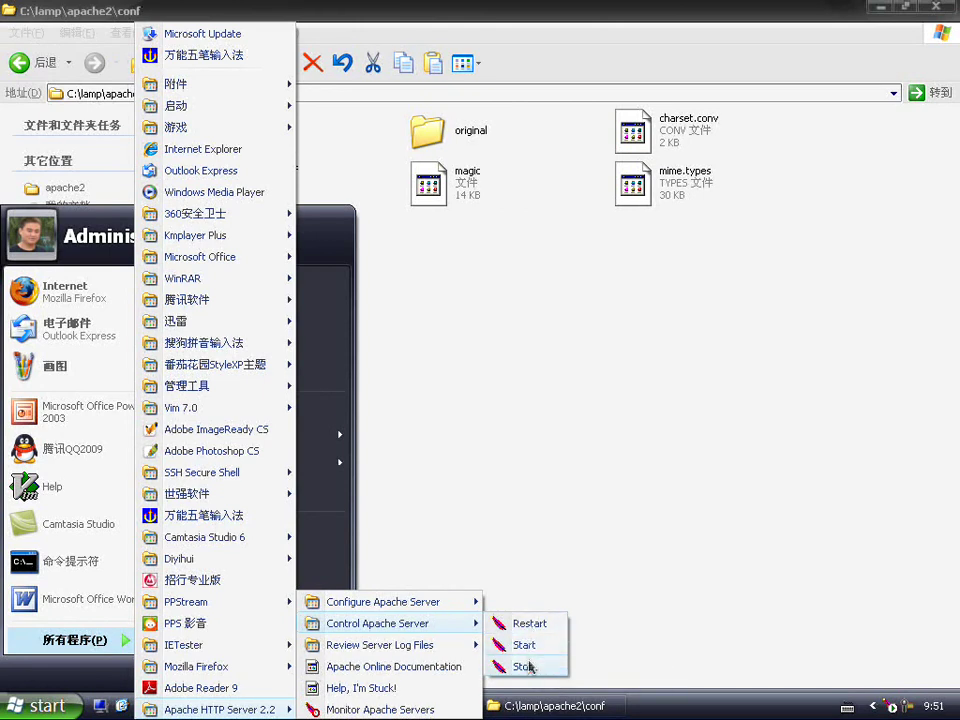
{"action": "left_click", "coordinate": [524, 666]}
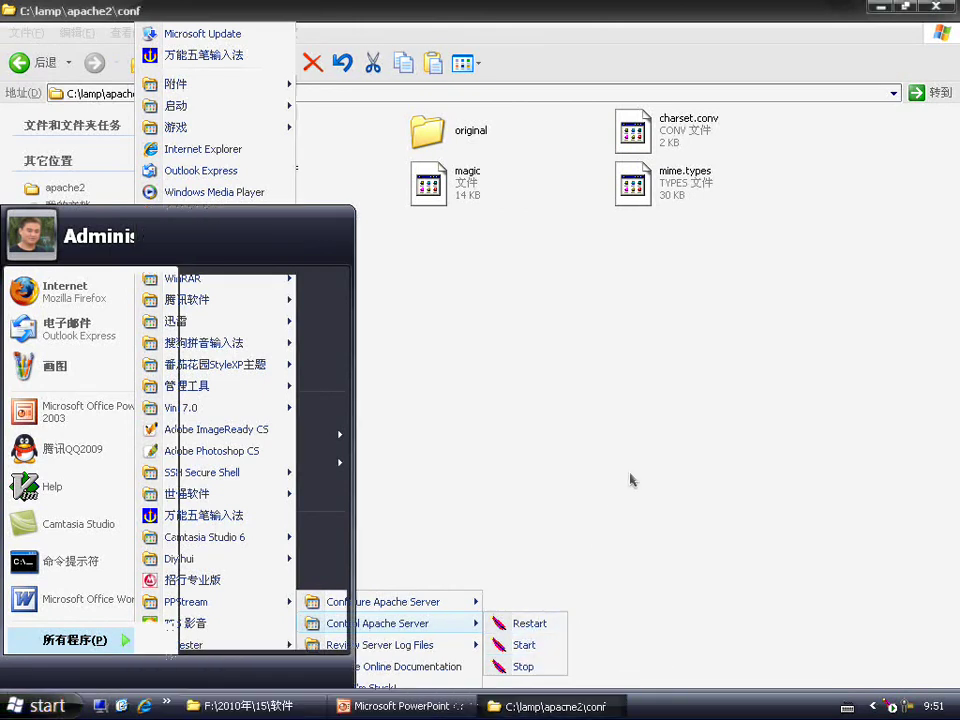
Step: Minimize the Explorer and PowerPoint windows and select My Computer on the desktop
{"action": "key", "text": "alt+Tab"}
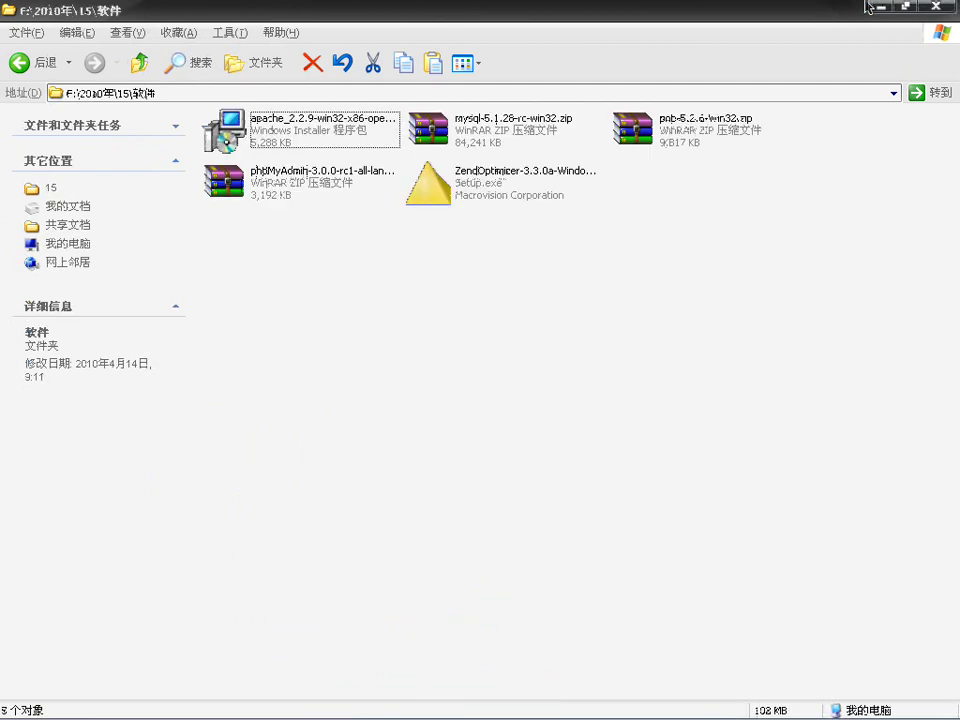
{"action": "left_click", "coordinate": [880, 8]}
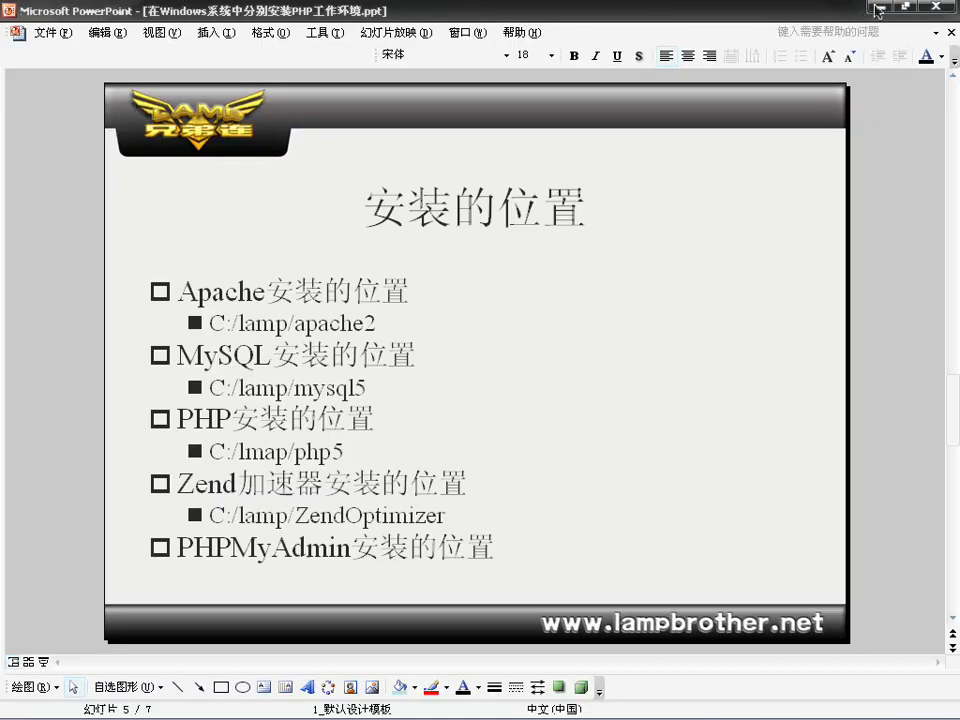
{"action": "left_click", "coordinate": [877, 12]}
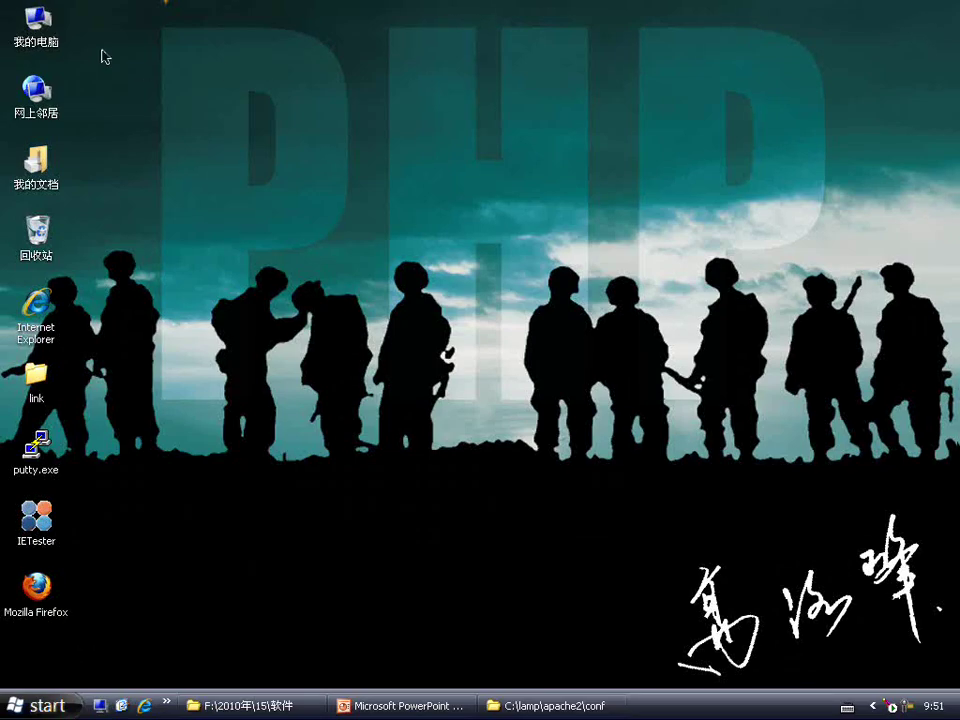
{"action": "left_click", "coordinate": [38, 27]}
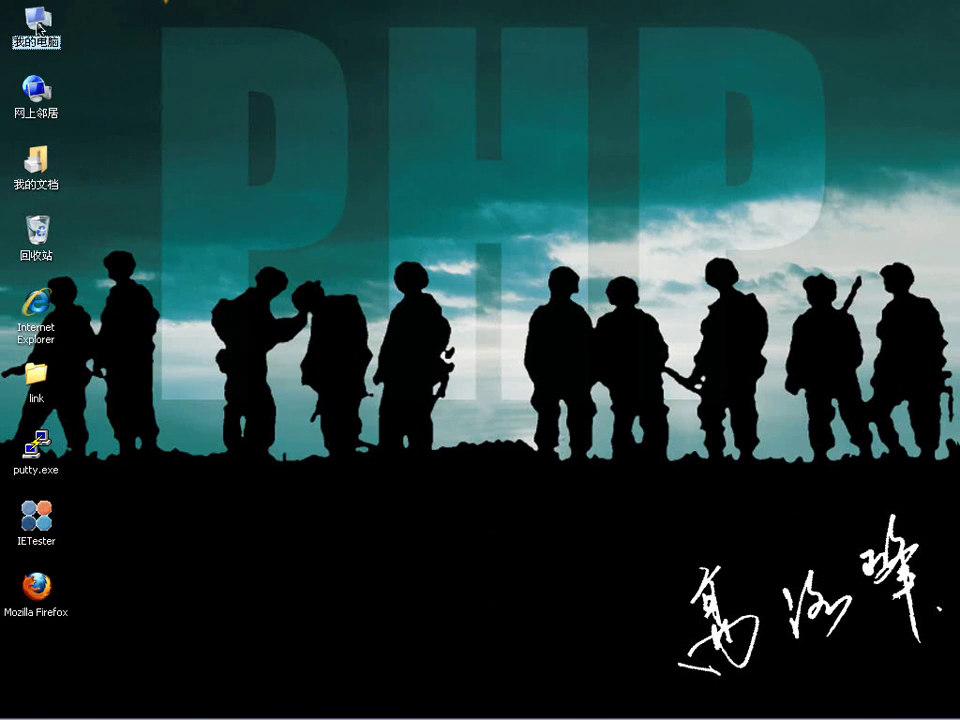
Step: From My Computer > Manage, maximize the Services list and bring up Apache2.2's context menu
{"action": "right_click", "coordinate": [37, 24]}
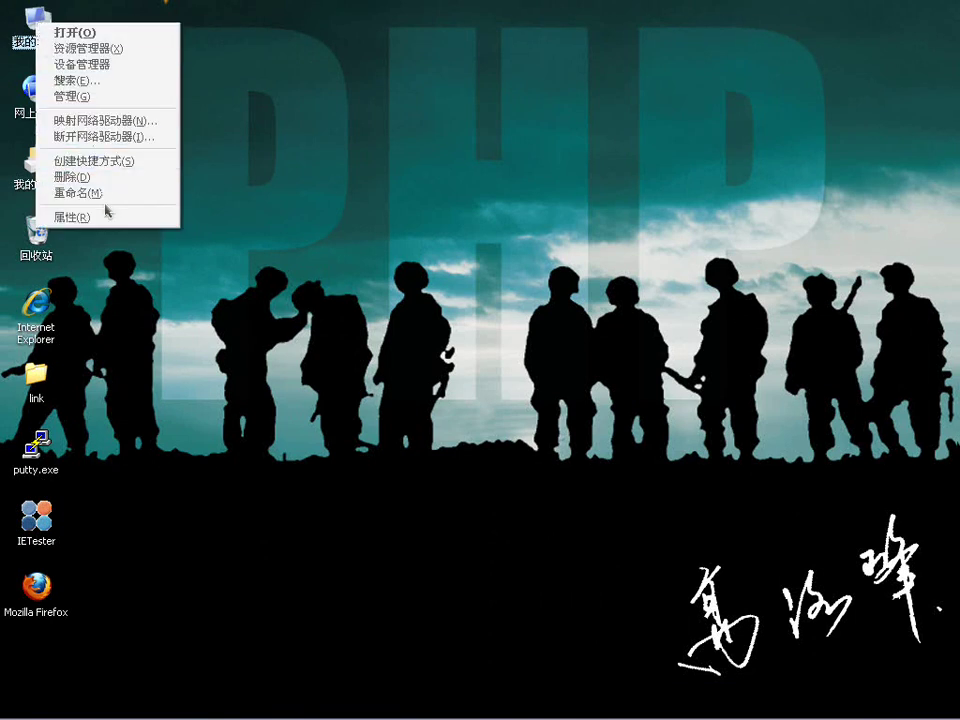
{"action": "left_click", "coordinate": [104, 97]}
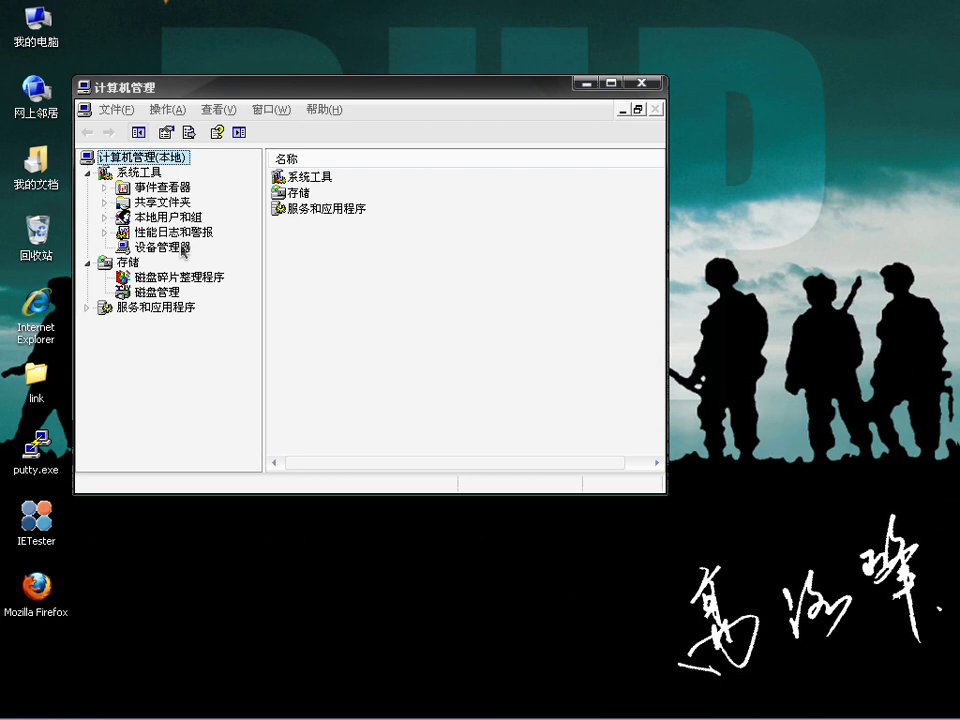
{"action": "double_click", "coordinate": [313, 212]}
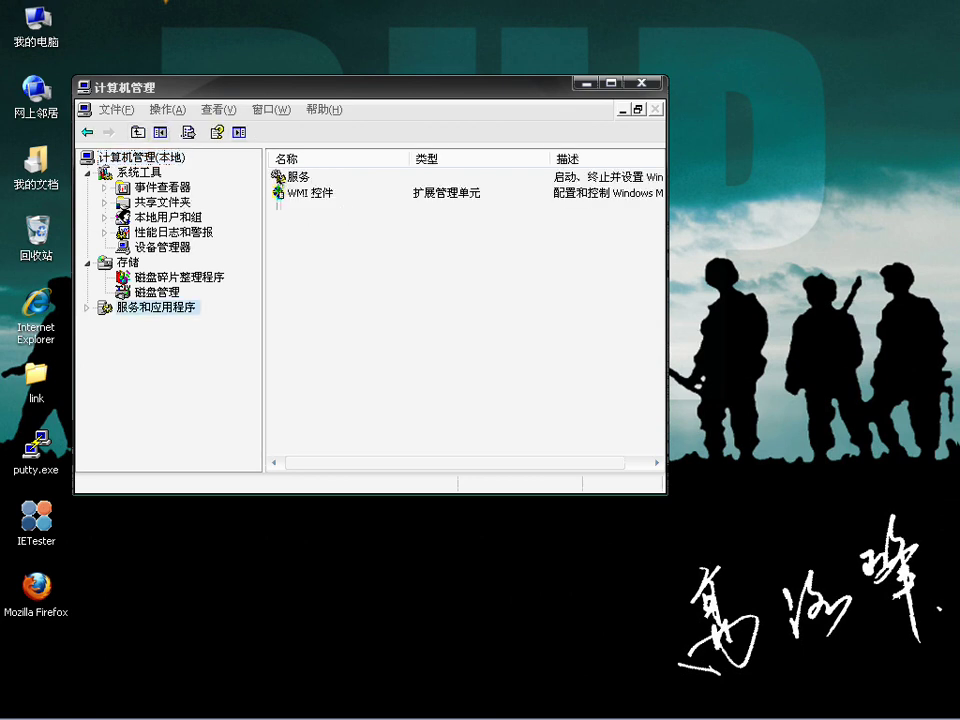
{"action": "double_click", "coordinate": [289, 178]}
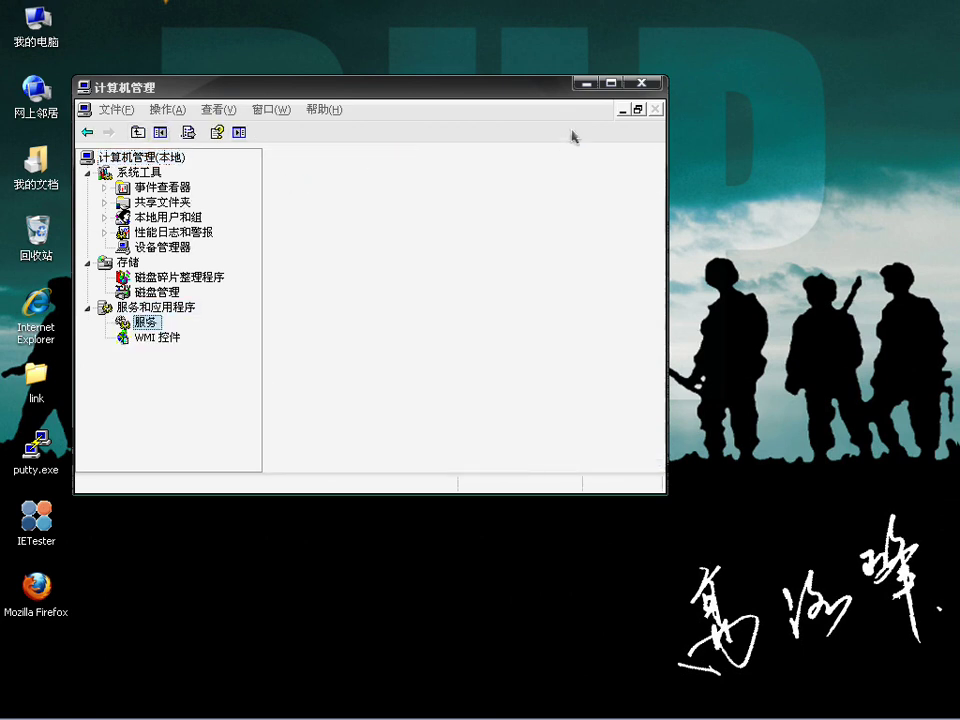
{"action": "left_click", "coordinate": [610, 84]}
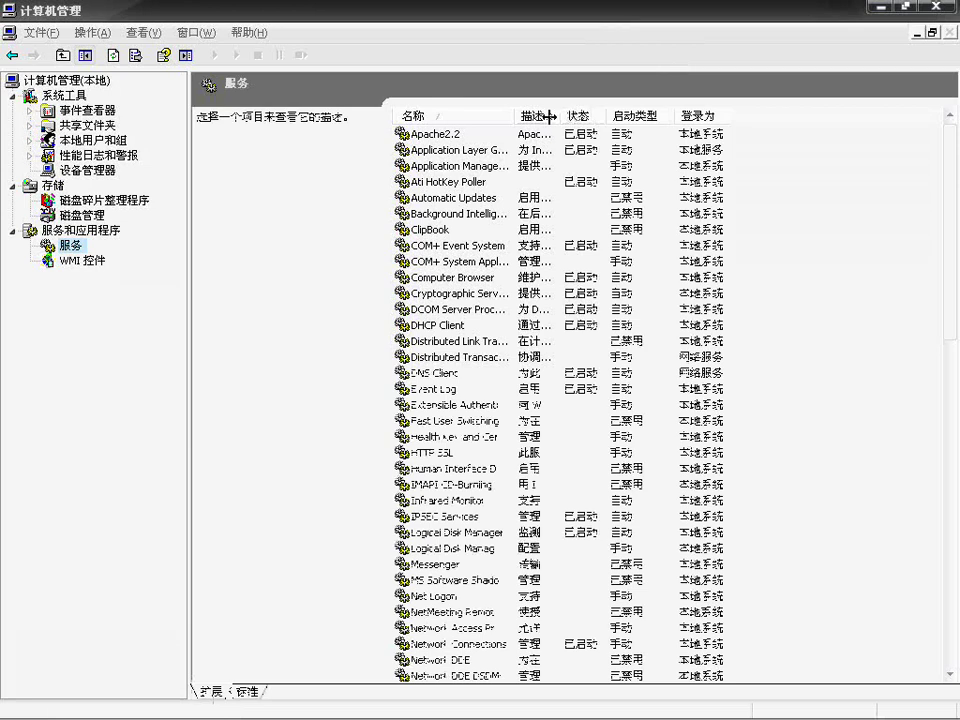
{"action": "left_click", "coordinate": [471, 137]}
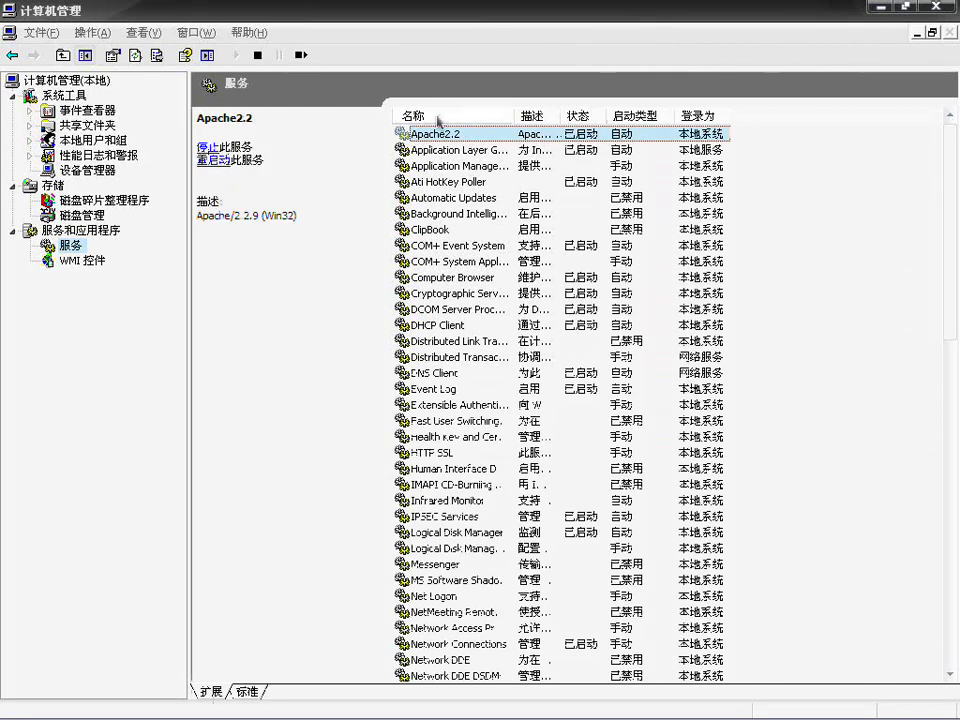
{"action": "right_click", "coordinate": [489, 136]}
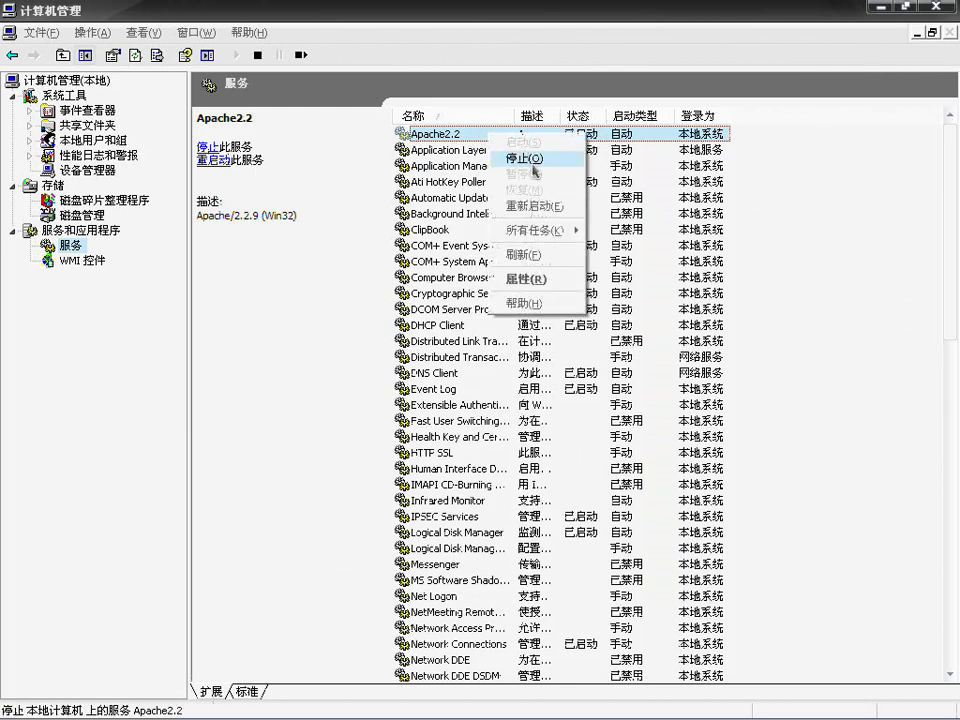
Step: In a Command Prompt, run net stop apache2.2 and then net start apache2.2
{"action": "left_click", "coordinate": [35, 706]}
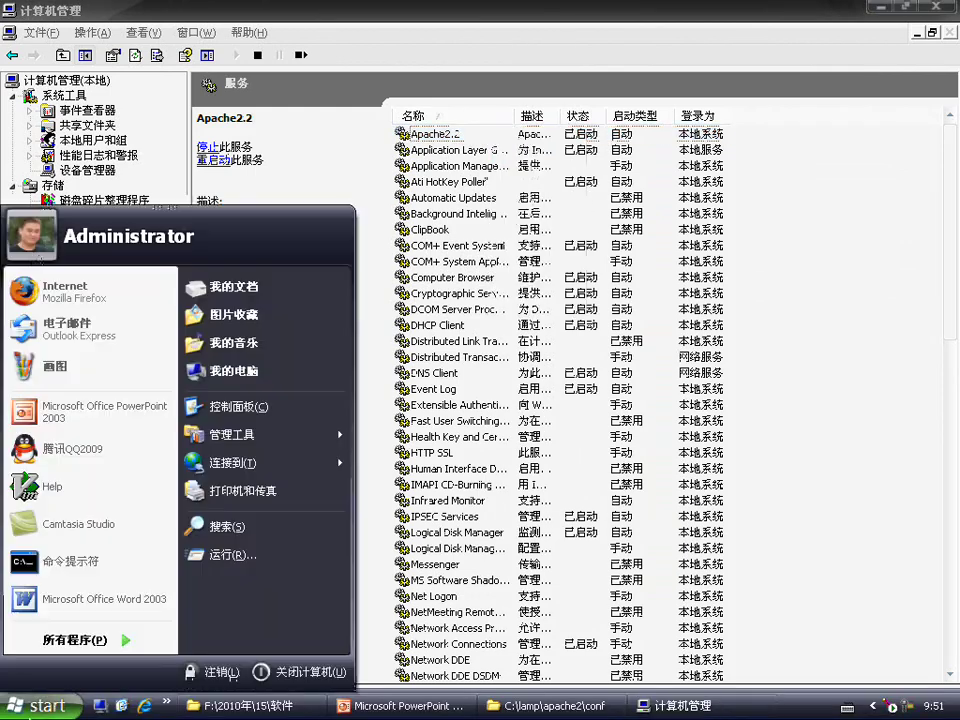
{"action": "mouse_move", "coordinate": [45, 628]}
{"action": "left_click", "coordinate": [55, 561]}
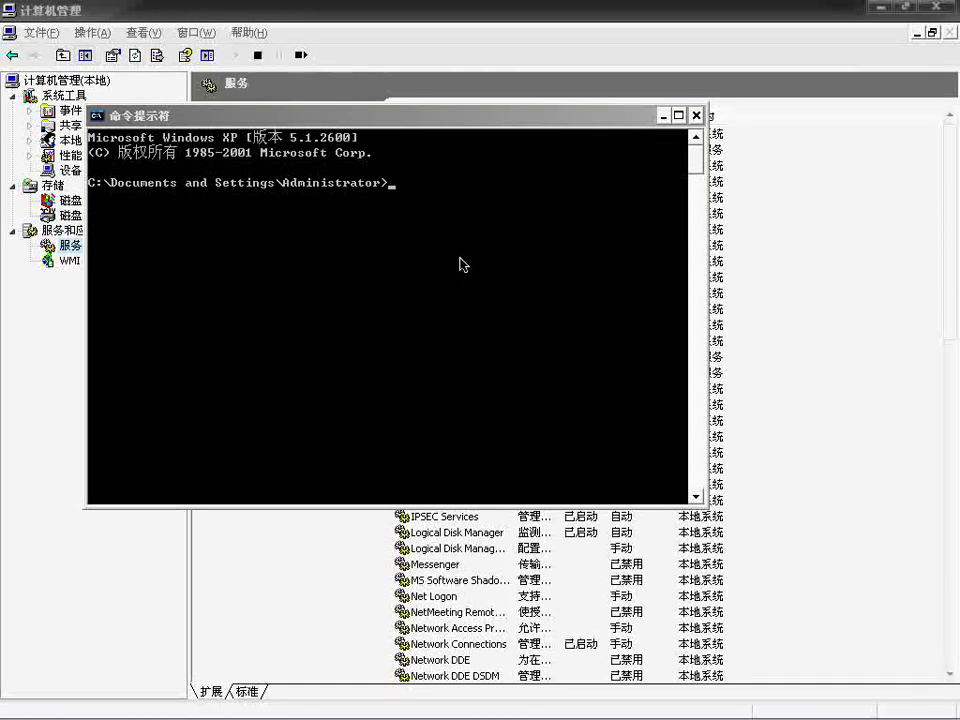
{"action": "type", "text": "net stop apache"}
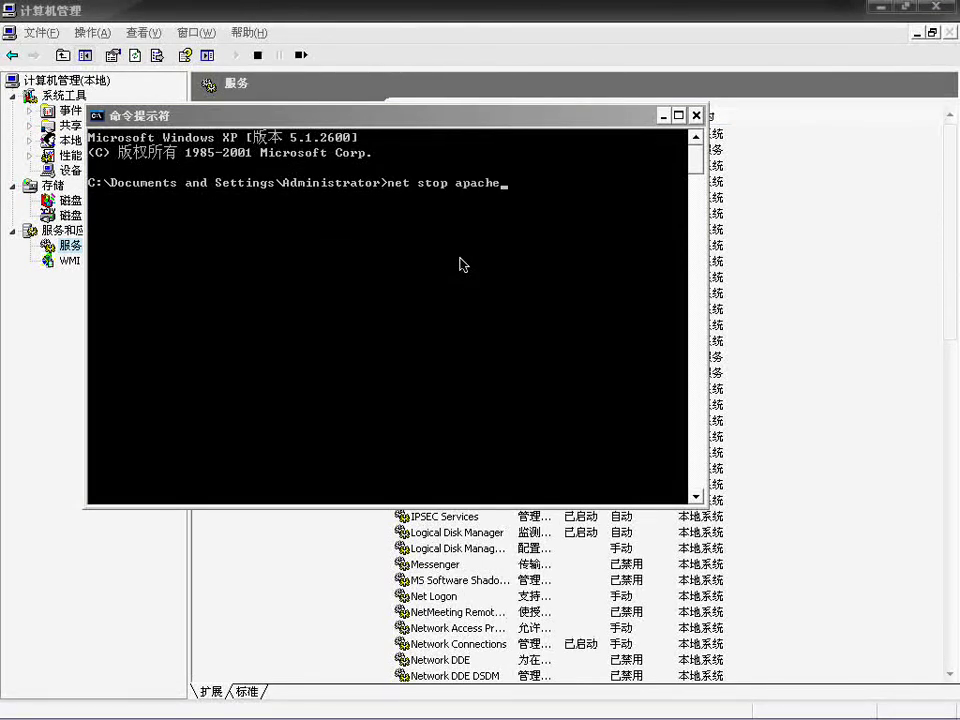
{"action": "type", "text": "2.2"}
{"action": "key", "text": "Return"}
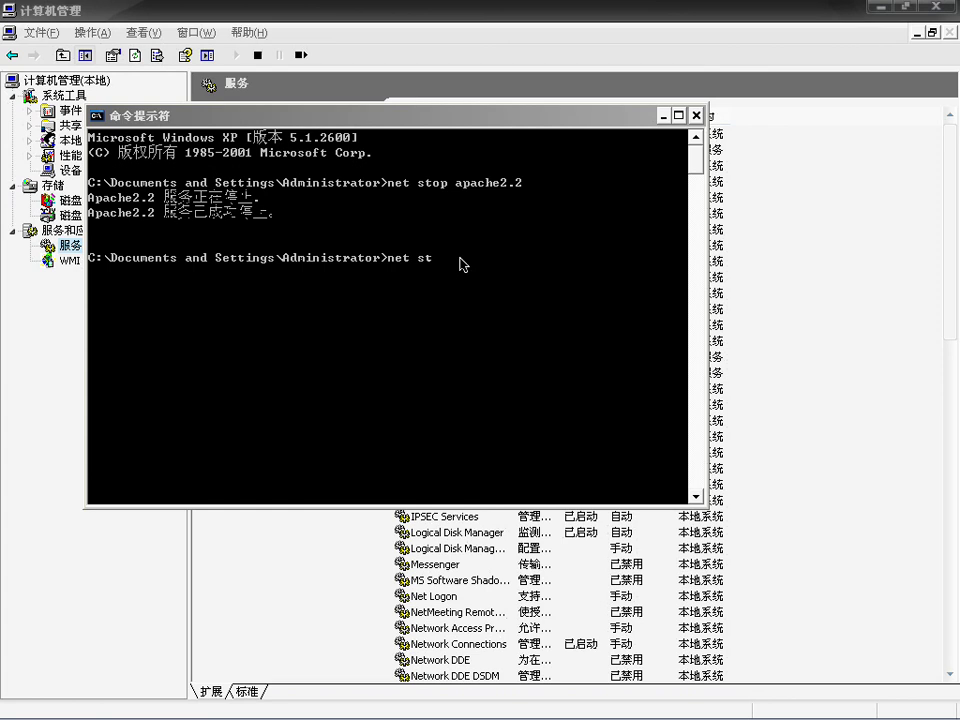
{"action": "type", "text": "apache2.2"}
{"action": "key", "text": "Return"}
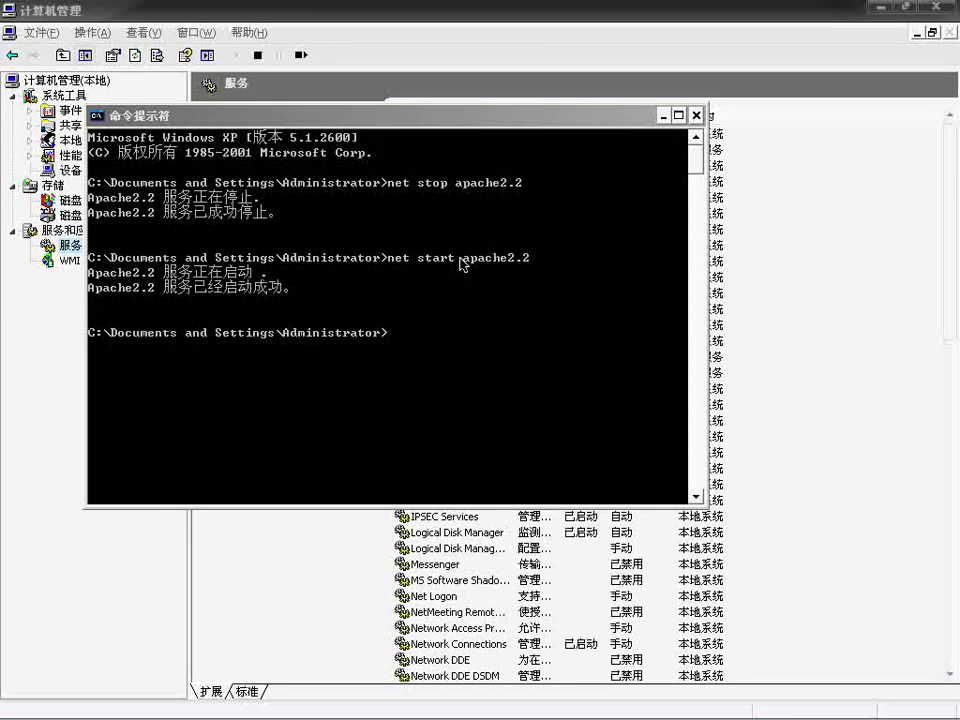
Step: Check the Apache monitor's service controls, then close Computer Management
{"action": "mouse_move", "coordinate": [905, 712]}
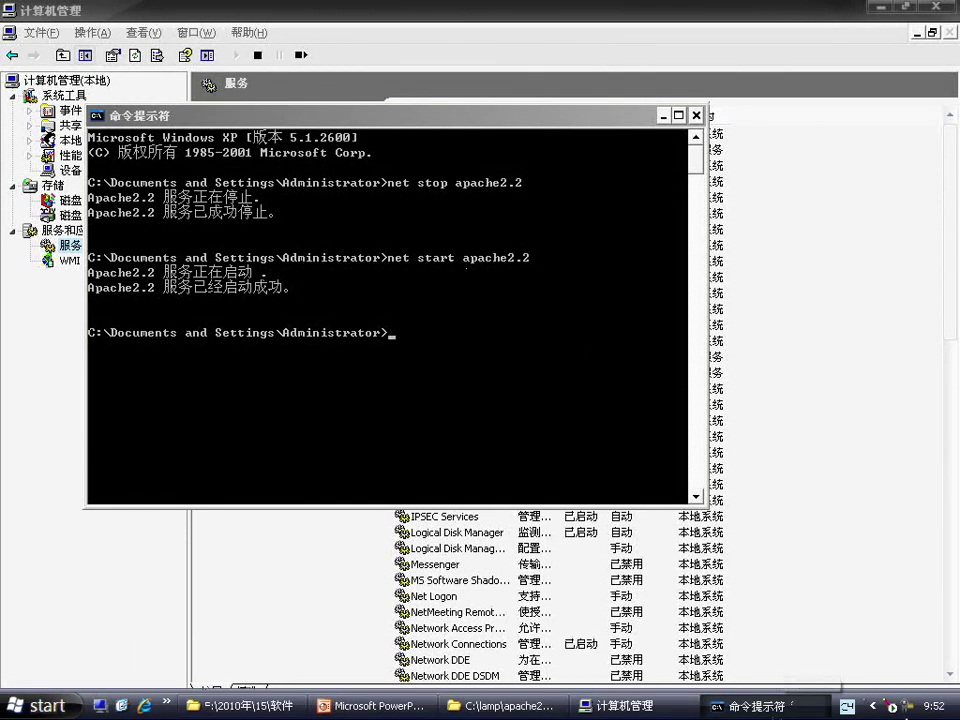
{"action": "left_click", "coordinate": [893, 710]}
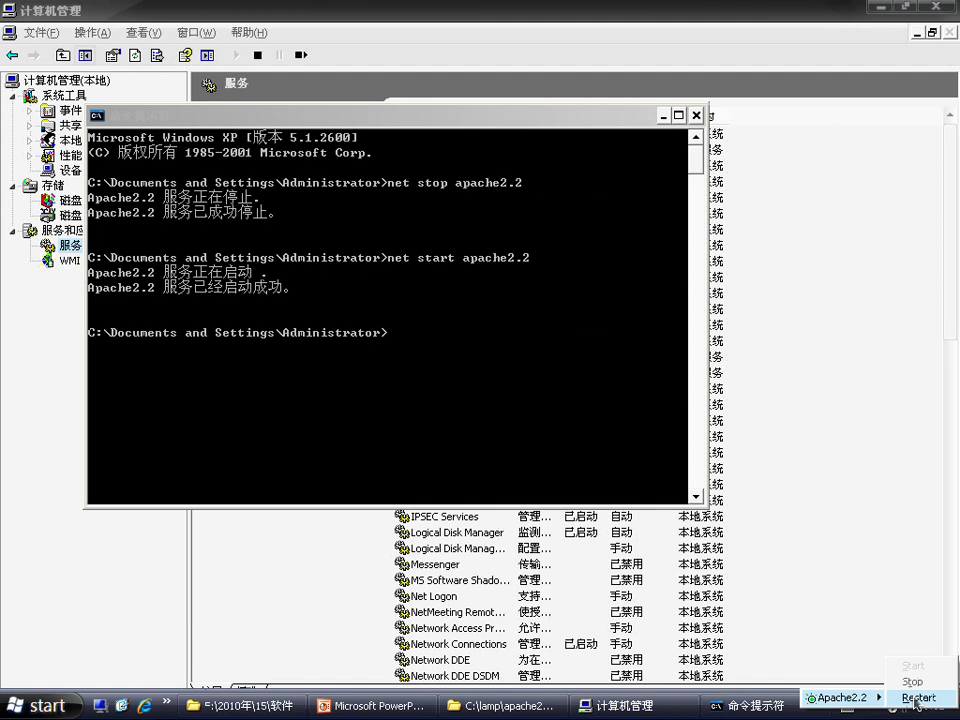
{"action": "left_click", "coordinate": [918, 697]}
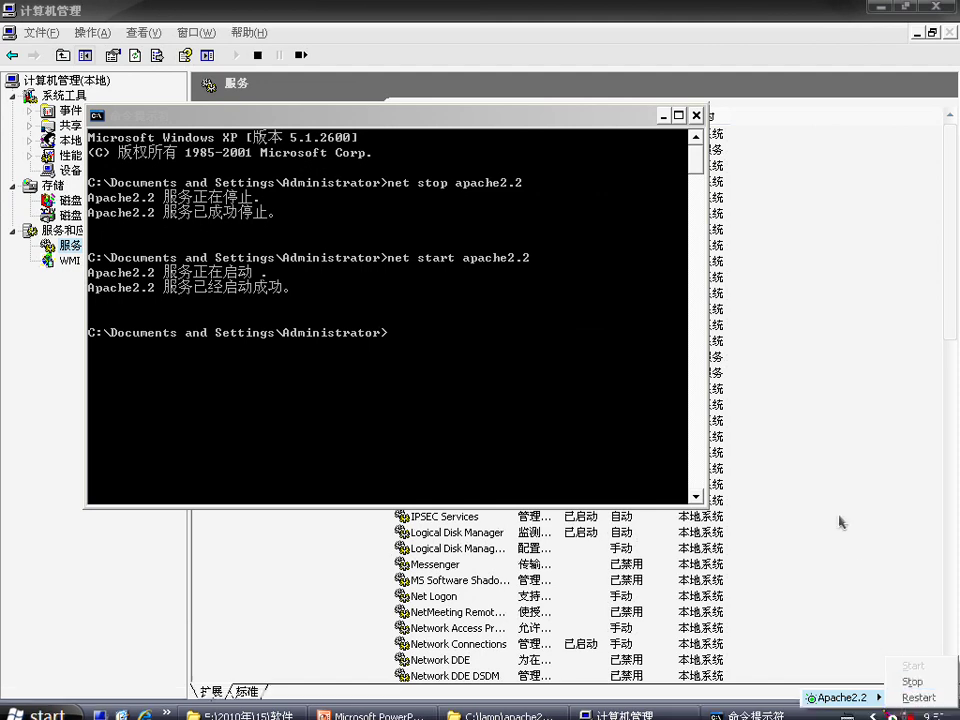
{"action": "left_click", "coordinate": [840, 515]}
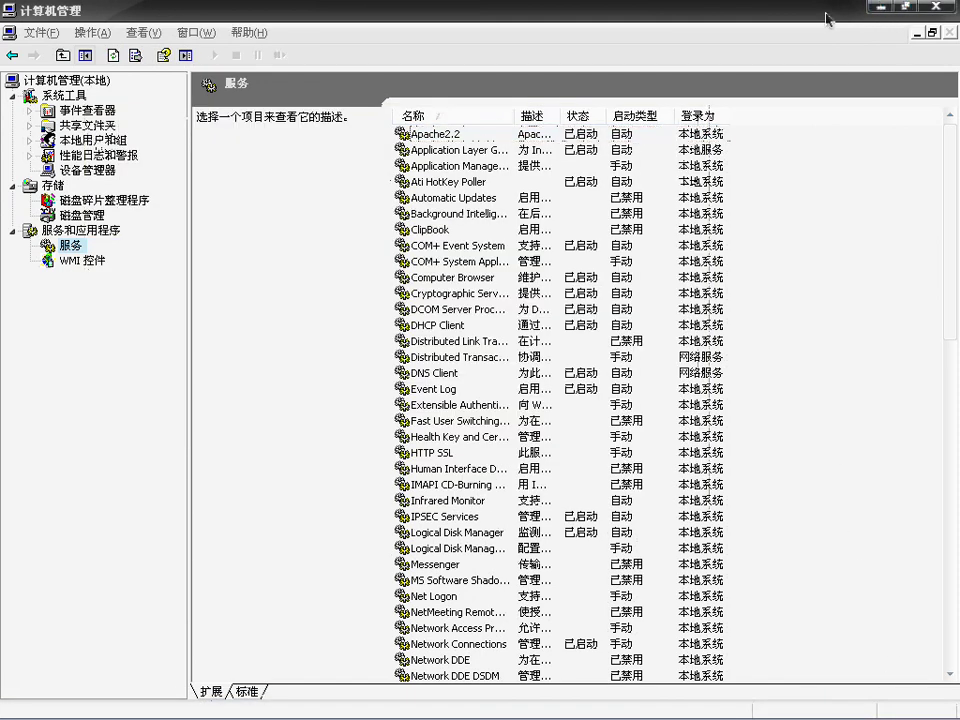
{"action": "key", "text": "alt+F4"}
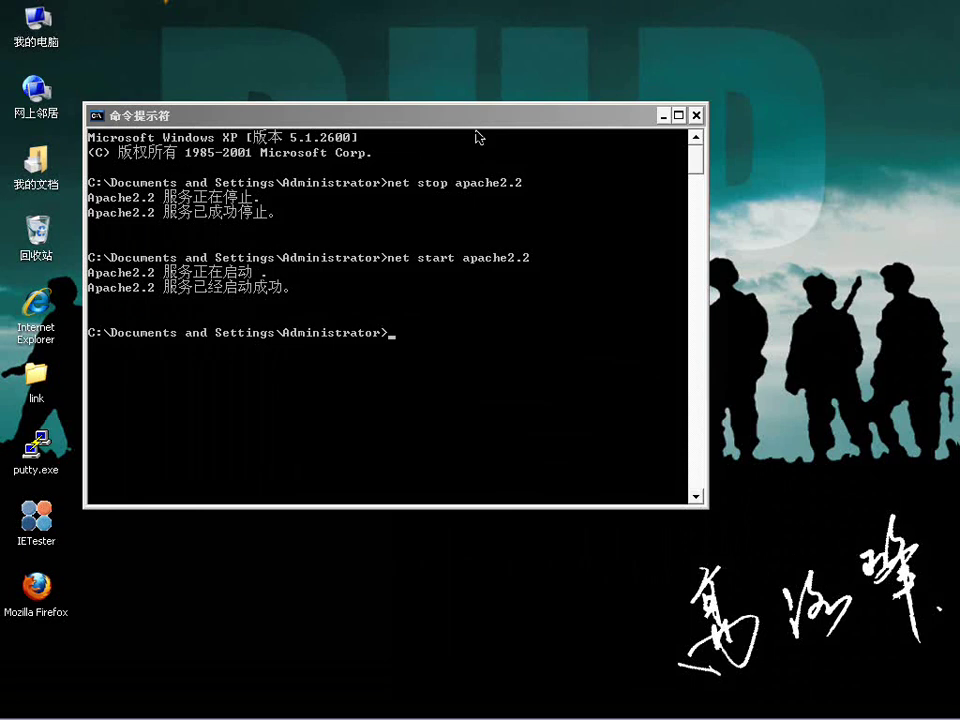
{"action": "mouse_move", "coordinate": [115, 712]}
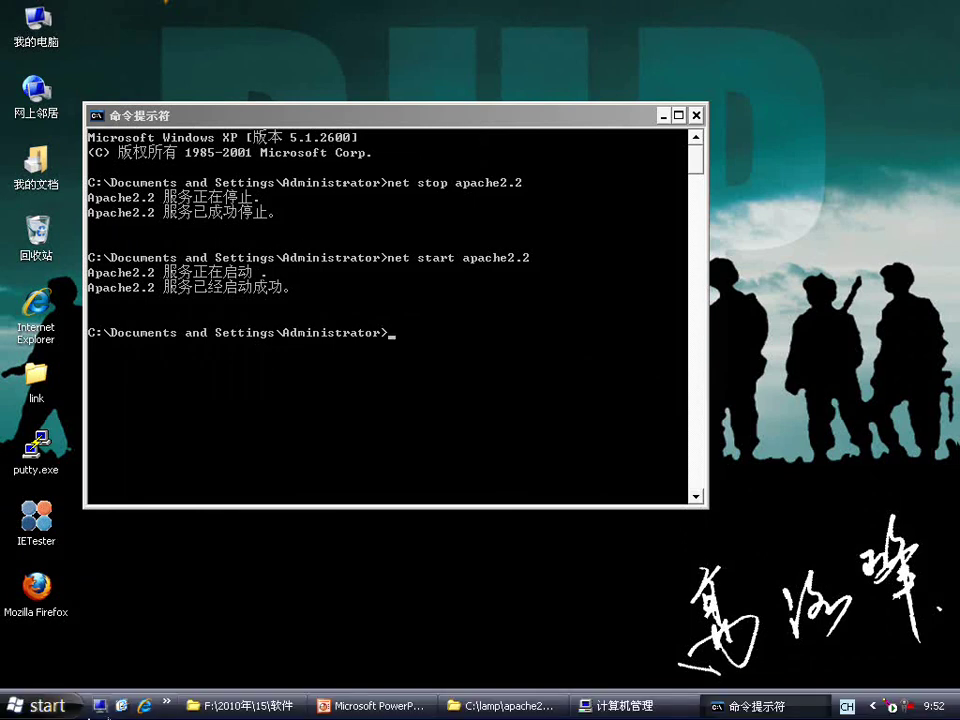
{"action": "left_click", "coordinate": [144, 706]}
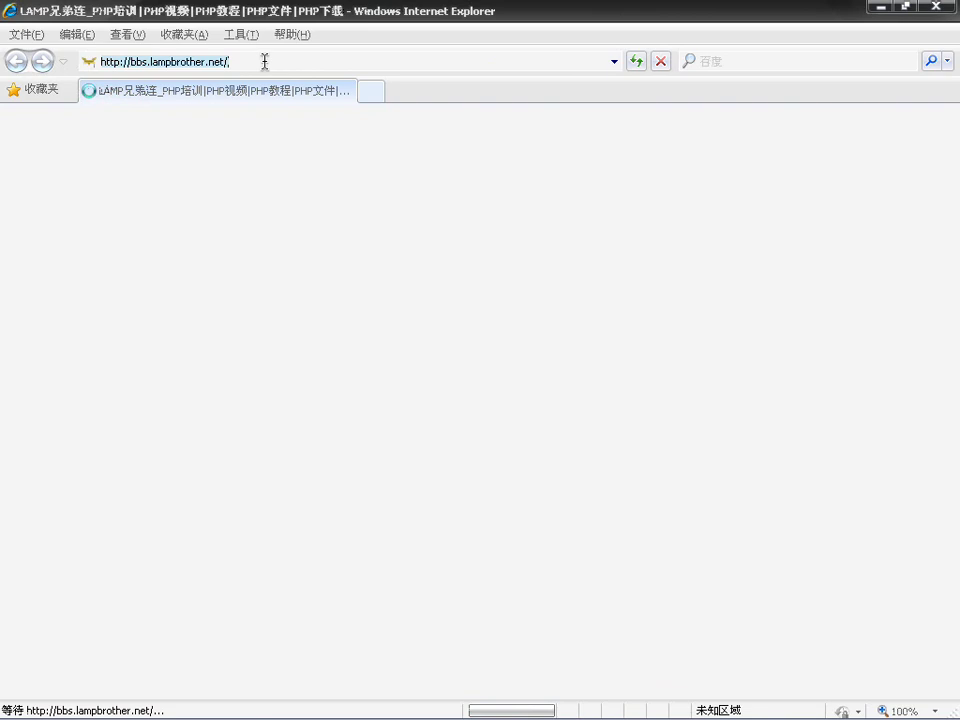
{"action": "left_click", "coordinate": [266, 63]}
{"action": "type", "text": "http:"}
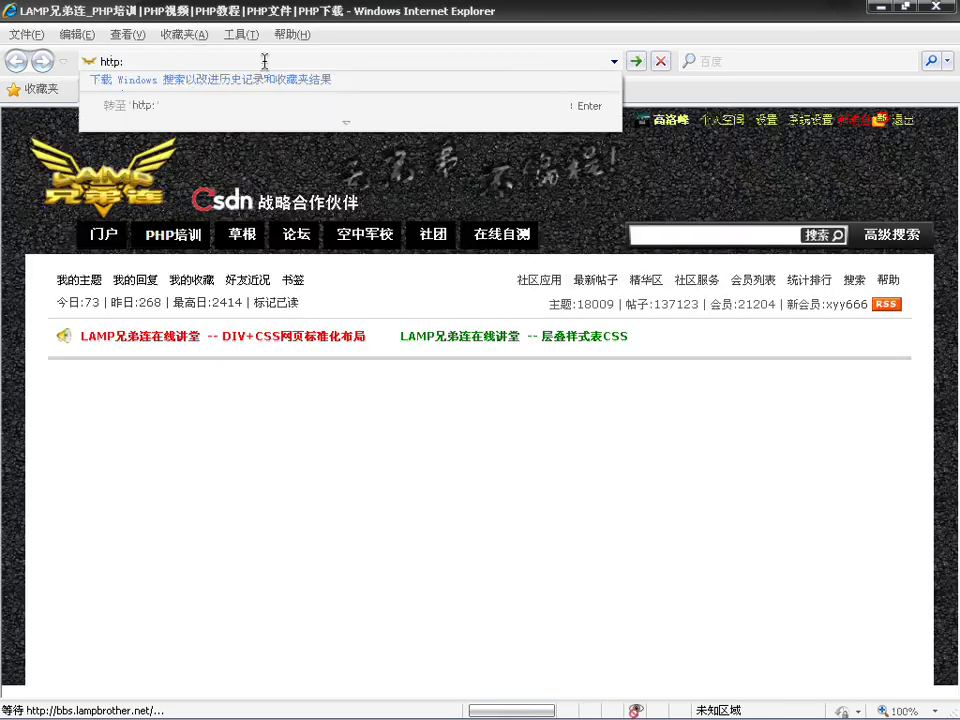
{"action": "type", "text": "//localhost/"}
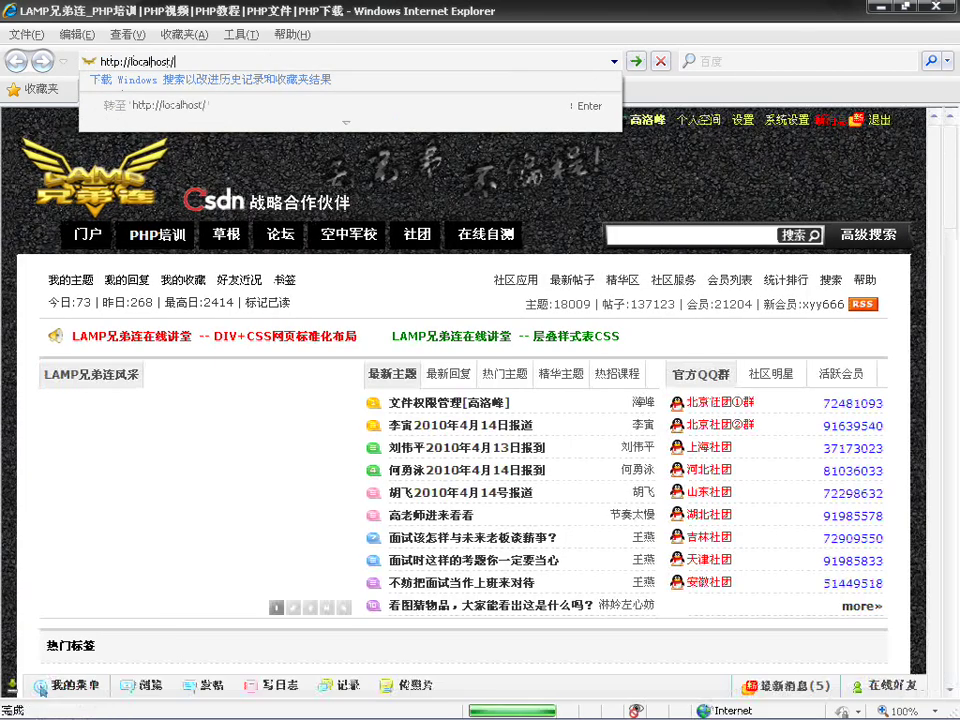
{"action": "key", "text": "Return"}
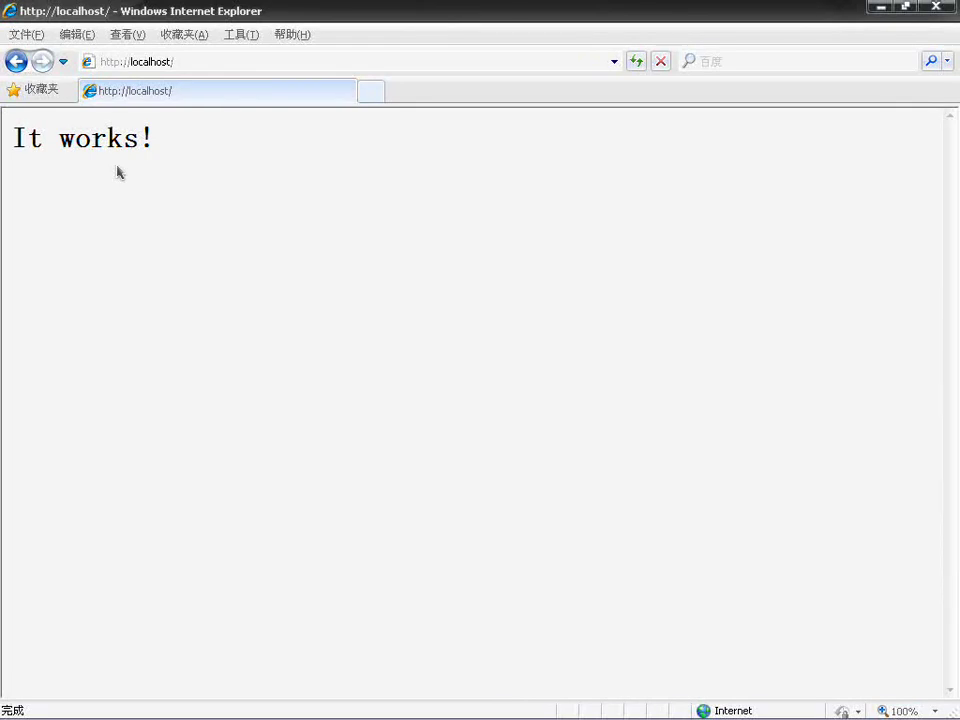
Step: In Explorer, go up from the conf folder to apache2 and open htdocs
{"action": "mouse_move", "coordinate": [352, 716]}
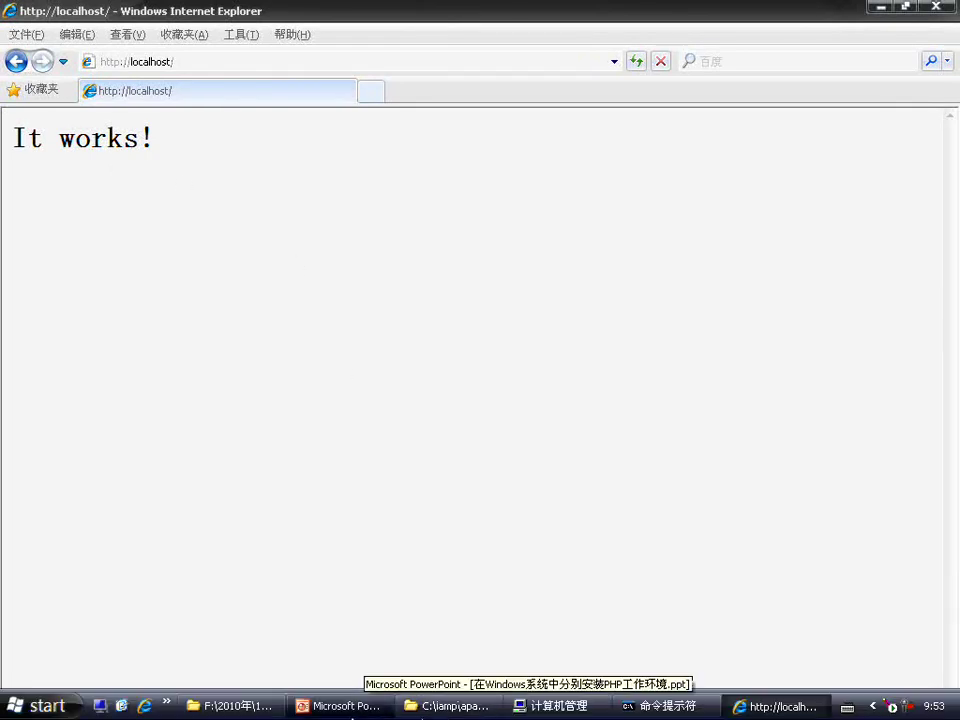
{"action": "left_click", "coordinate": [230, 706]}
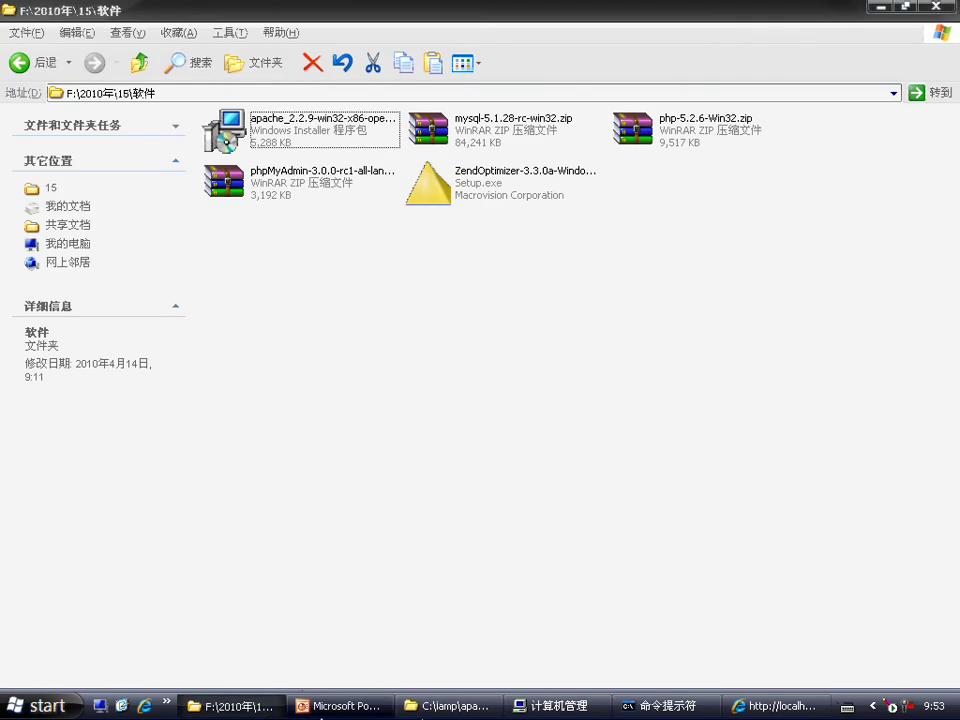
{"action": "left_click", "coordinate": [447, 706]}
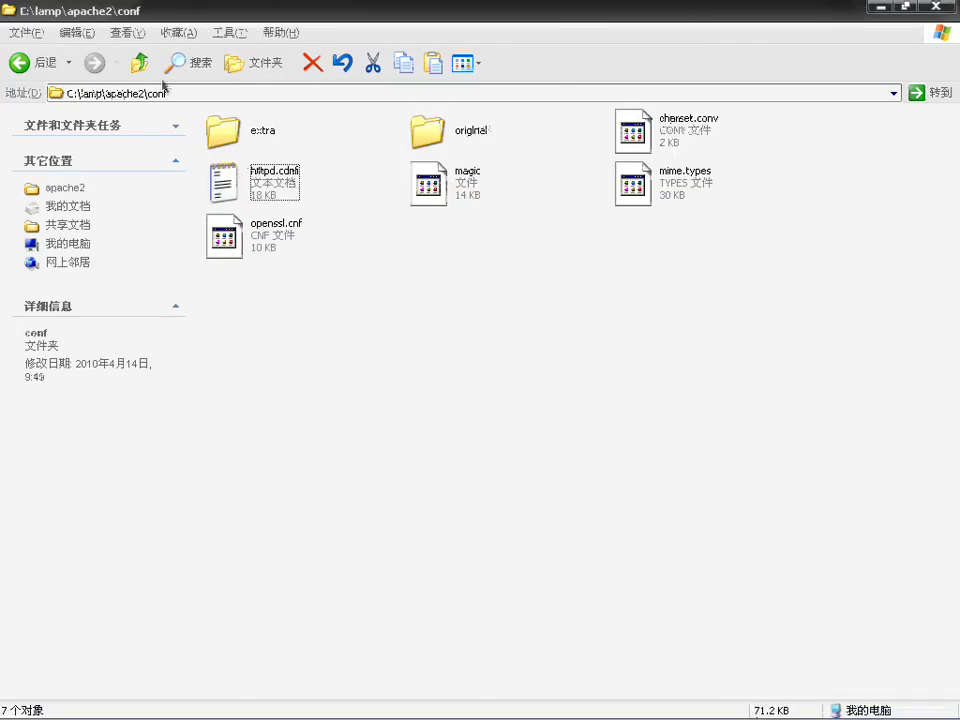
{"action": "left_click", "coordinate": [141, 64]}
{"action": "double_click", "coordinate": [462, 190]}
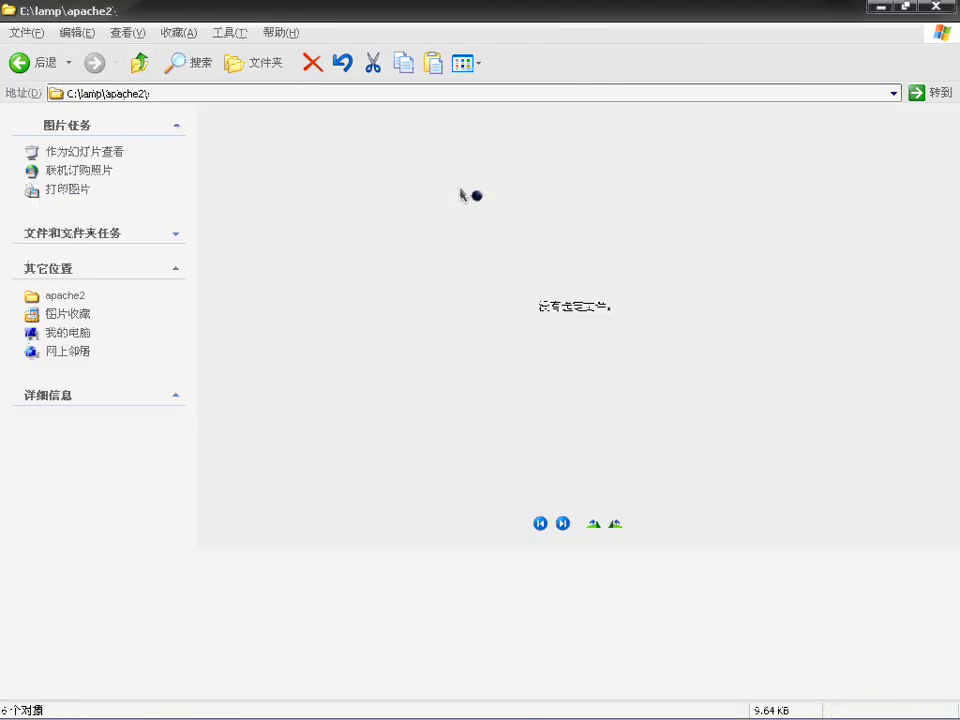
Step: Create a new text document named hello.html in htdocs and open it with 用 Vim 编辑
{"action": "left_click", "coordinate": [850, 654]}
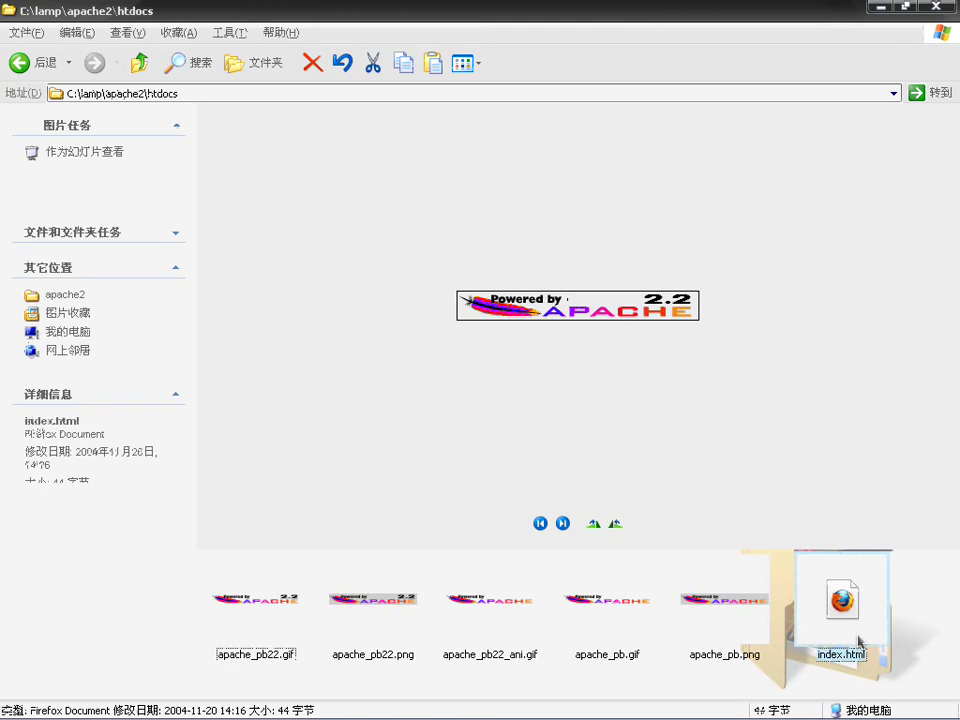
{"action": "left_click", "coordinate": [850, 654]}
{"action": "right_click", "coordinate": [906, 637]}
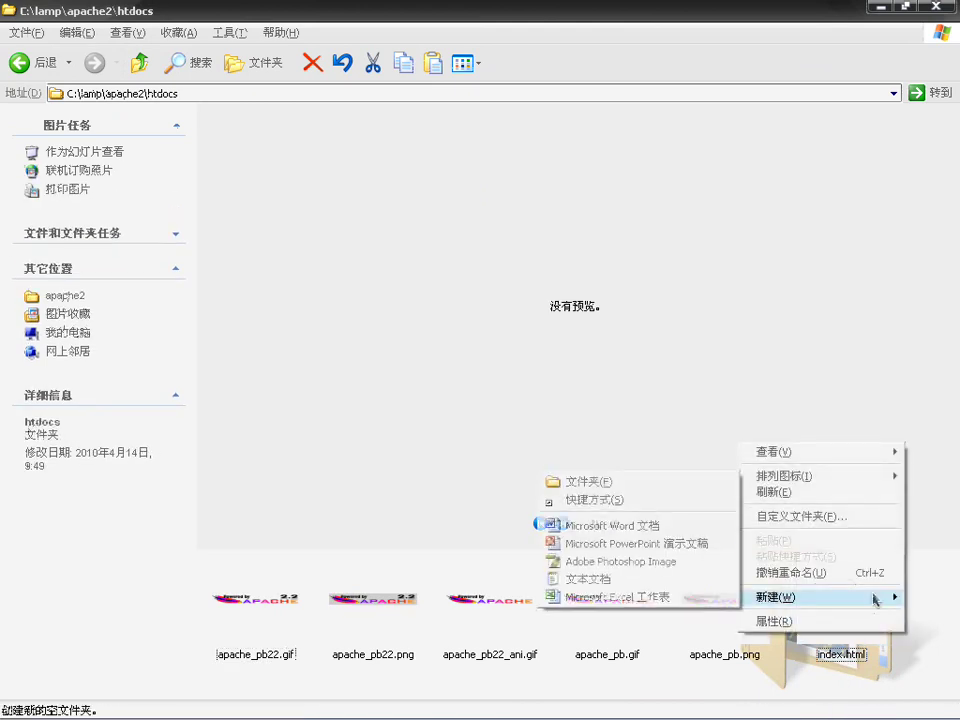
{"action": "mouse_move", "coordinate": [814, 598]}
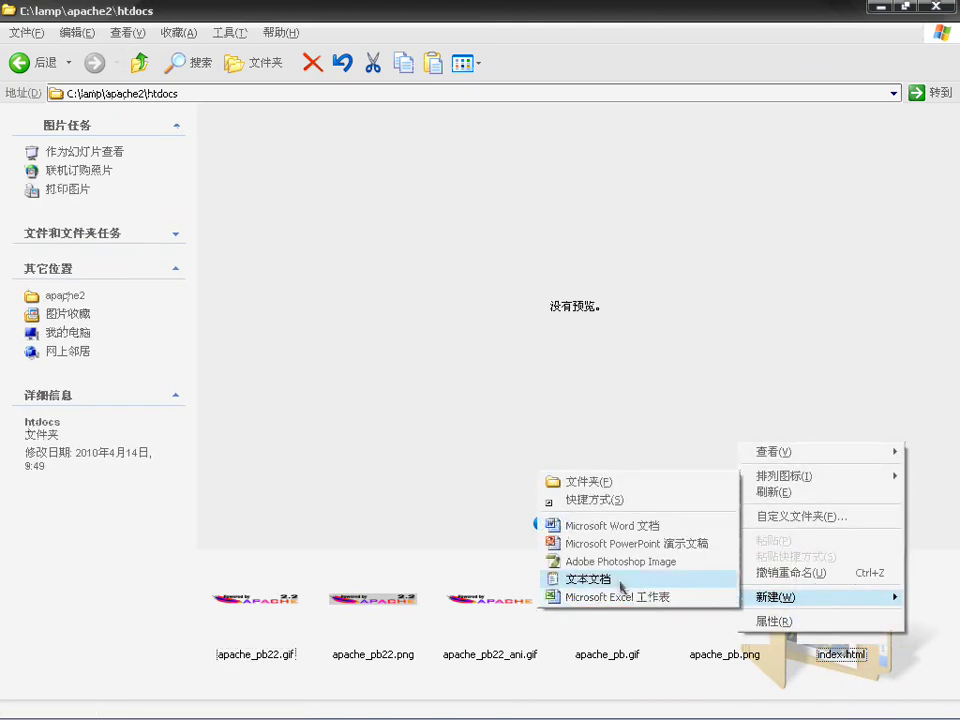
{"action": "left_click", "coordinate": [612, 579]}
{"action": "type", "text": "hell"}
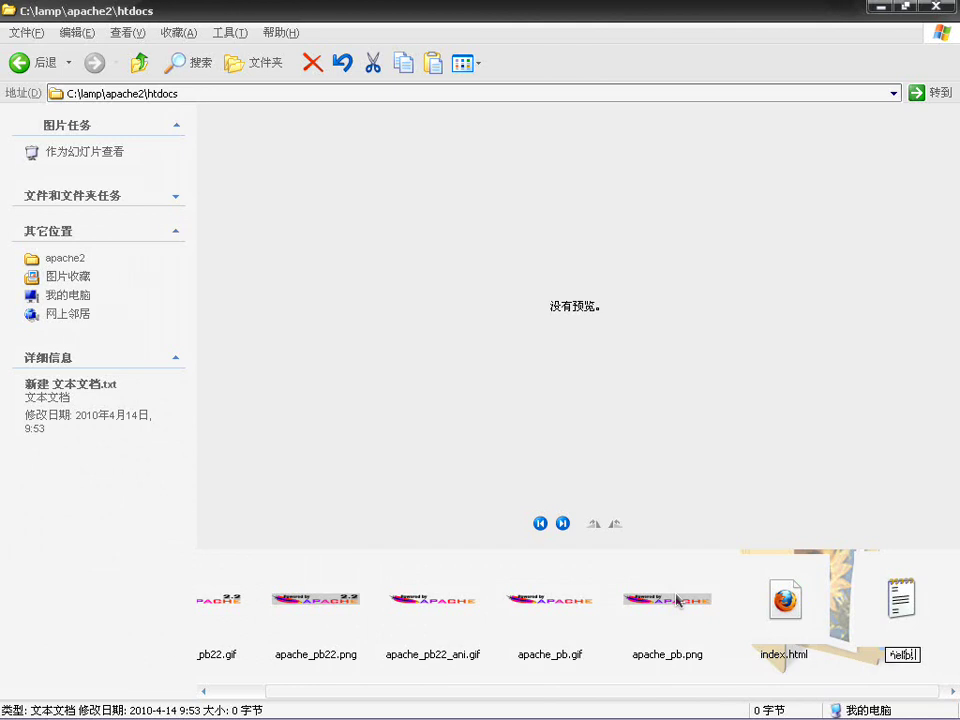
{"action": "type", "text": "o.html"}
{"action": "key", "text": "Return"}
{"action": "key", "text": "Return"}
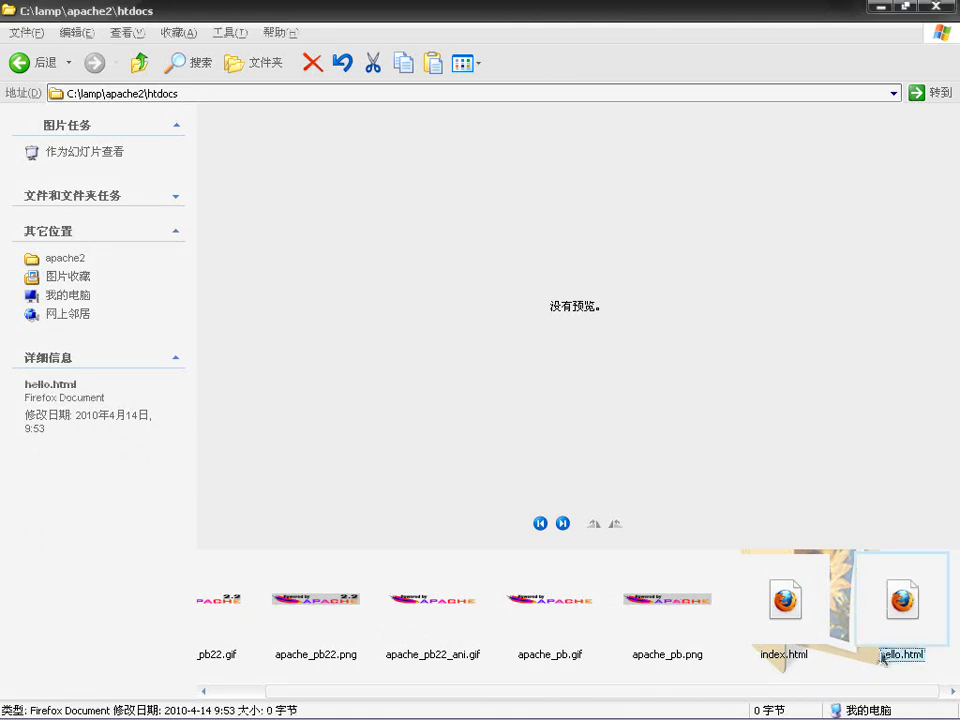
{"action": "right_click", "coordinate": [879, 655]}
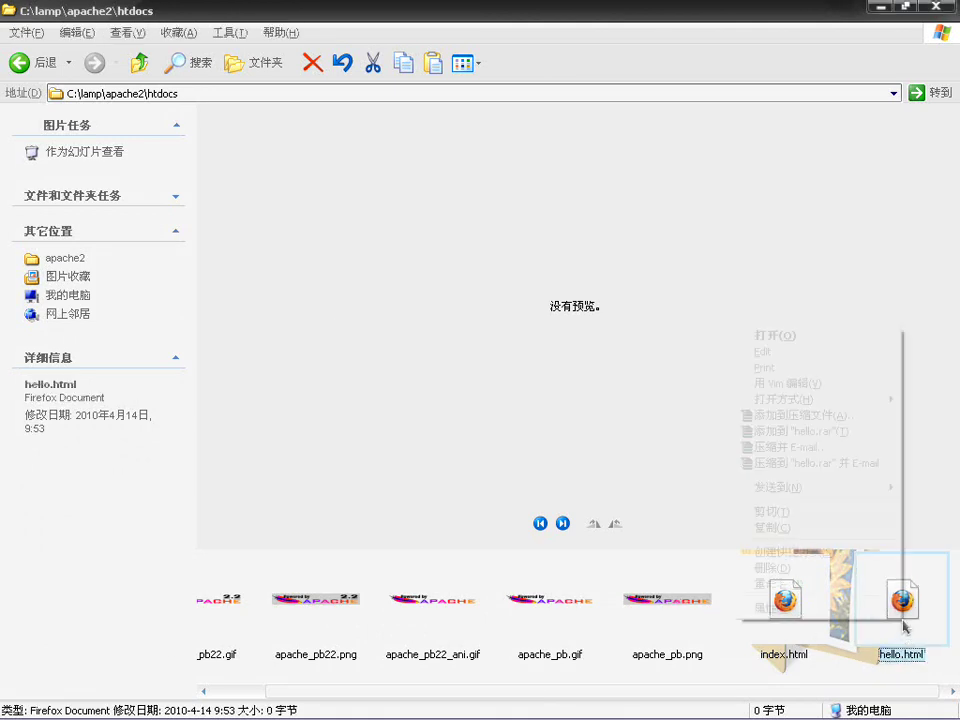
{"action": "left_click", "coordinate": [812, 383]}
Step: Write a line of a's ending in <br>, duplicate it to nine lines, save, and close GVIM
{"action": "type", "text": "i"}
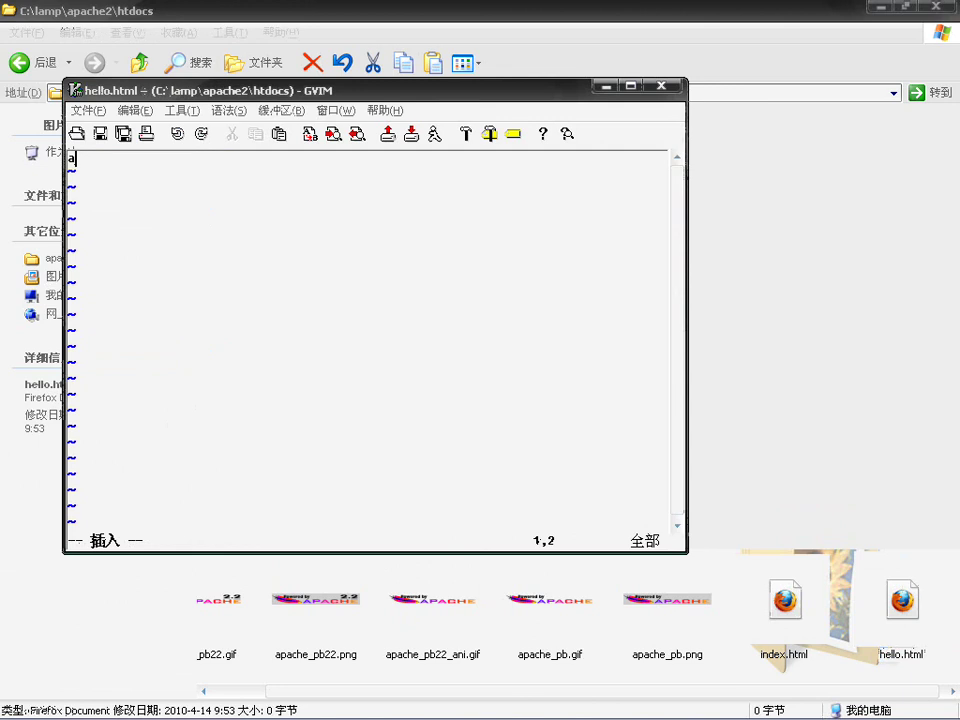
{"action": "type", "text": "aaaaaaaaaaaaaaaaaaaaa<>"}
{"action": "type", "text": "br"}
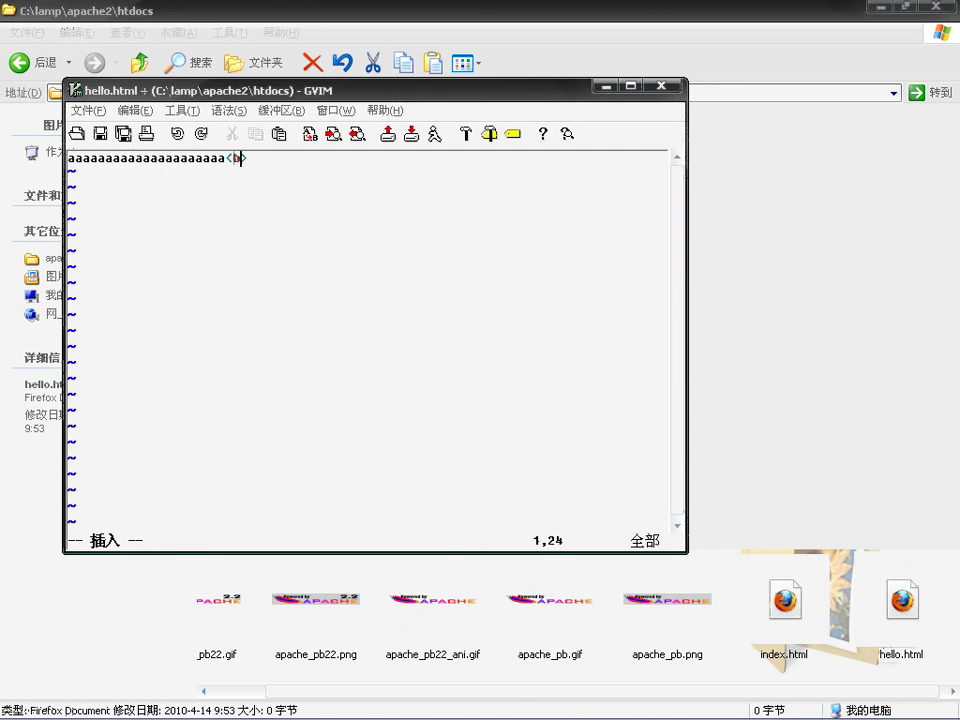
{"action": "key", "text": "Escape"}
{"action": "key", "text": "y"}
{"action": "key", "text": "y"}
{"action": "key", "text": "p"}
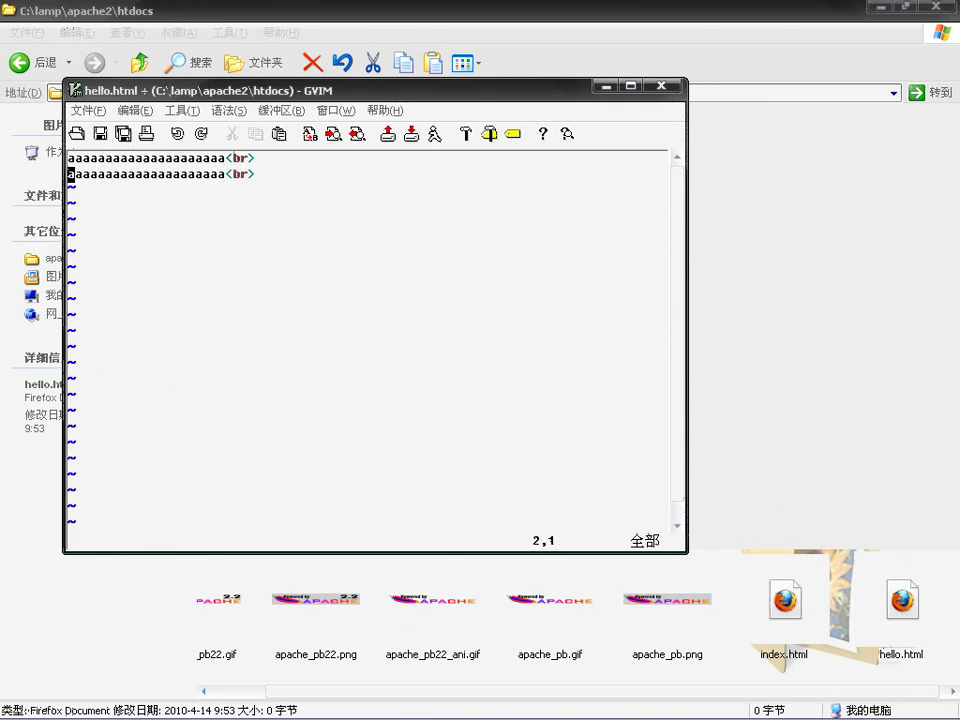
{"action": "key", "text": "p"}
{"action": "key", "text": "p"}
{"action": "key", "text": "p"}
{"action": "key", "text": "p"}
{"action": "key", "text": "p"}
{"action": "key", "text": "p"}
{"action": "key", "text": "p"}
{"action": "type", "text": ":w"}
{"action": "key", "text": "Return"}
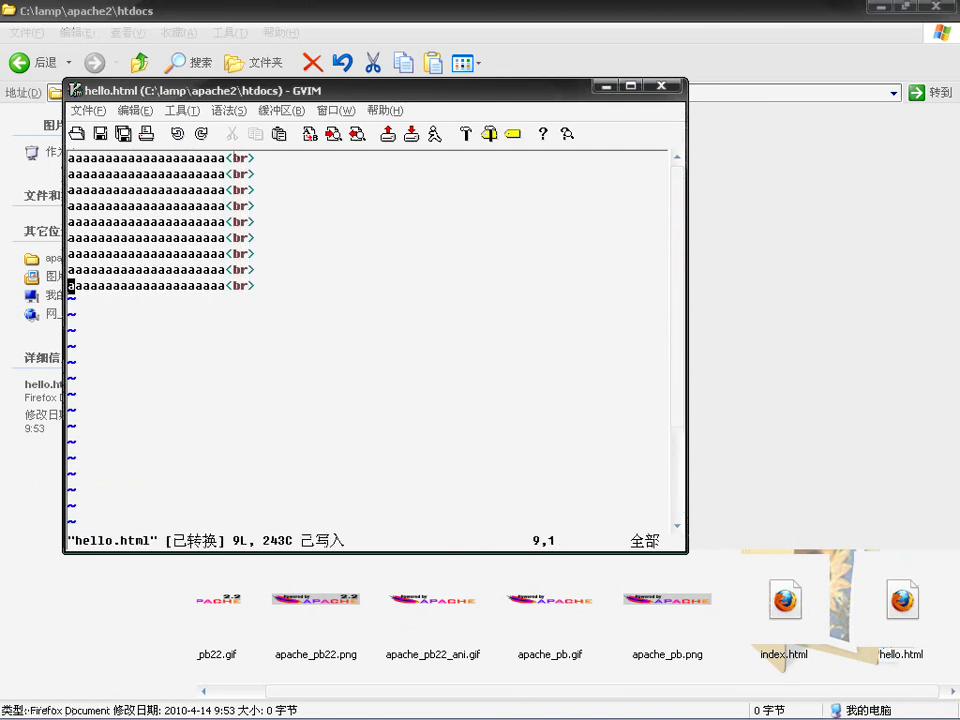
{"action": "left_click", "coordinate": [660, 86]}
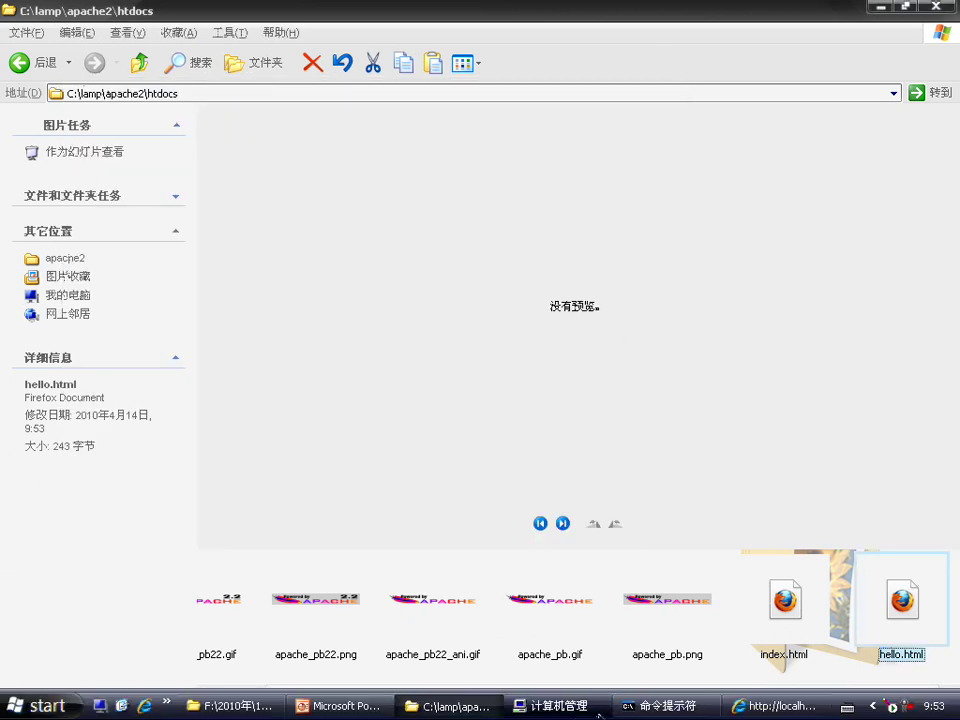
{"action": "left_click", "coordinate": [770, 706]}
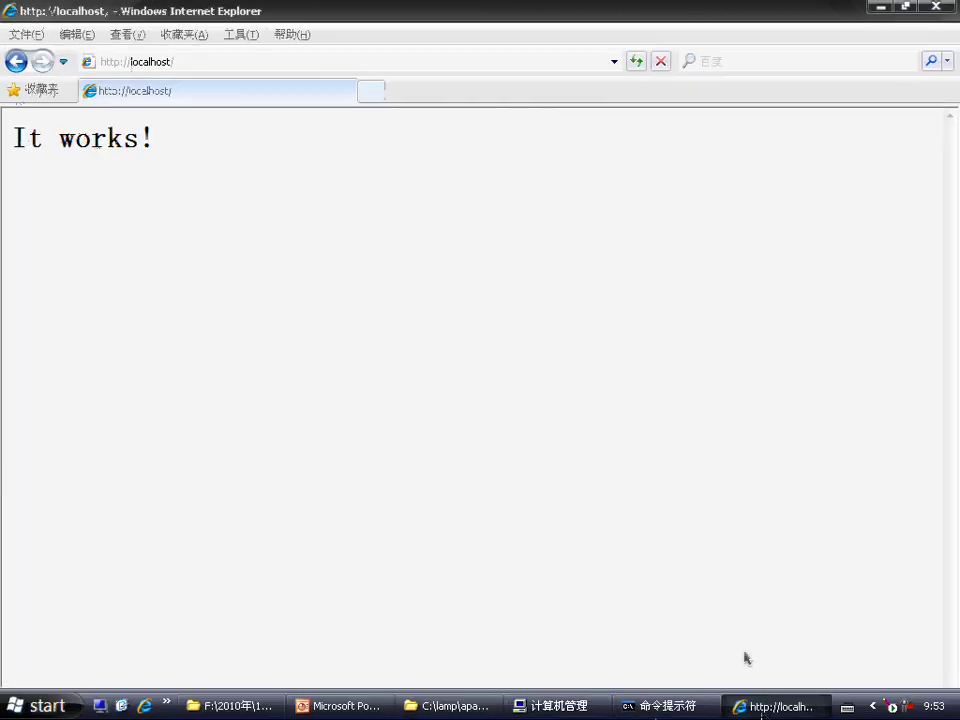
{"action": "left_click", "coordinate": [222, 61]}
{"action": "type", "text": "hello."}
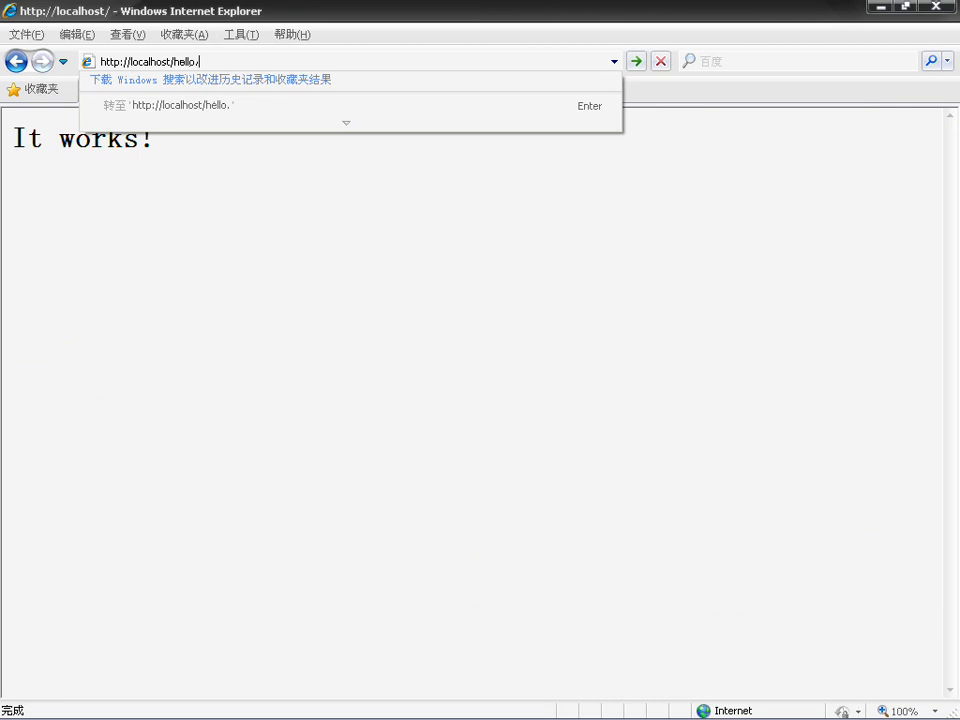
{"action": "type", "text": "html"}
{"action": "key", "text": "Return"}
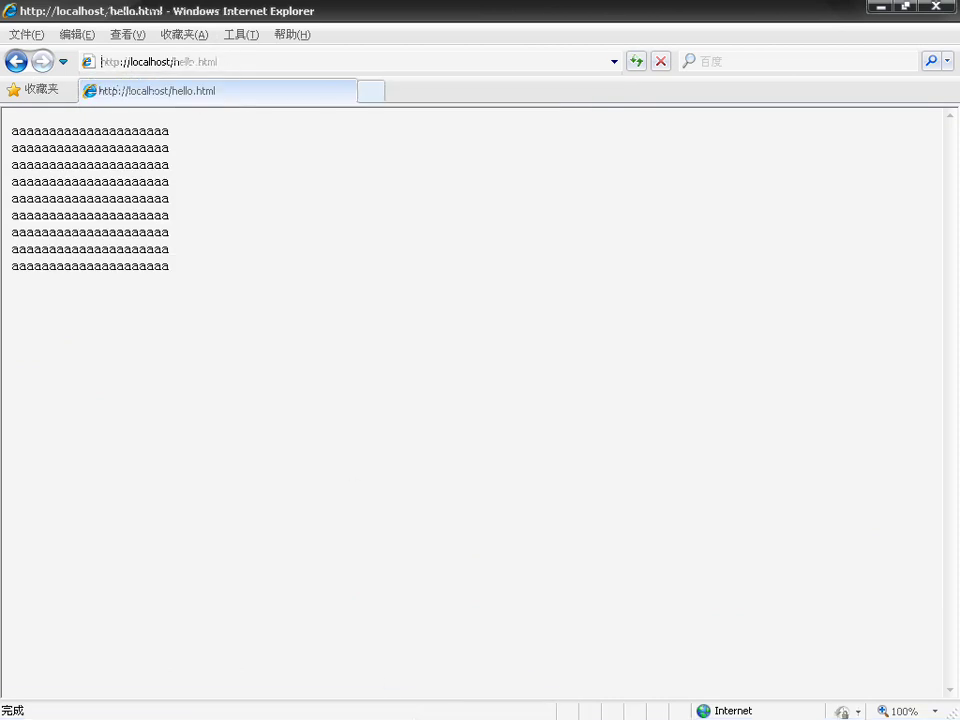
Step: Create a new text document in htdocs renamed to demo.php, accepting the extension change
{"action": "left_click", "coordinate": [425, 705]}
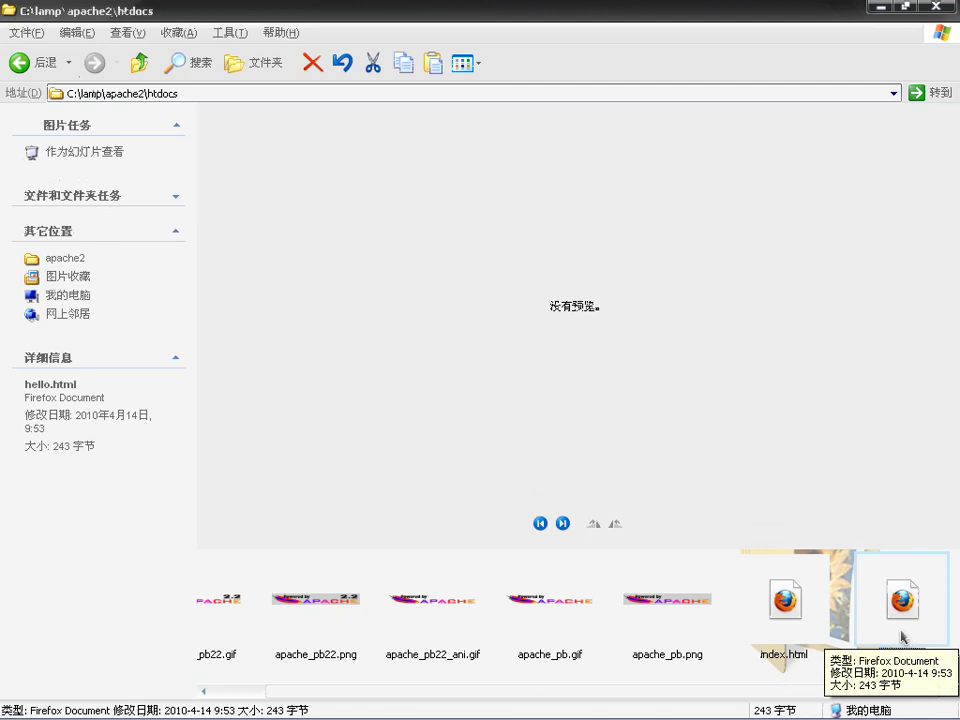
{"action": "left_click", "coordinate": [850, 622]}
{"action": "right_click", "coordinate": [850, 622]}
{"action": "mouse_move", "coordinate": [812, 579]}
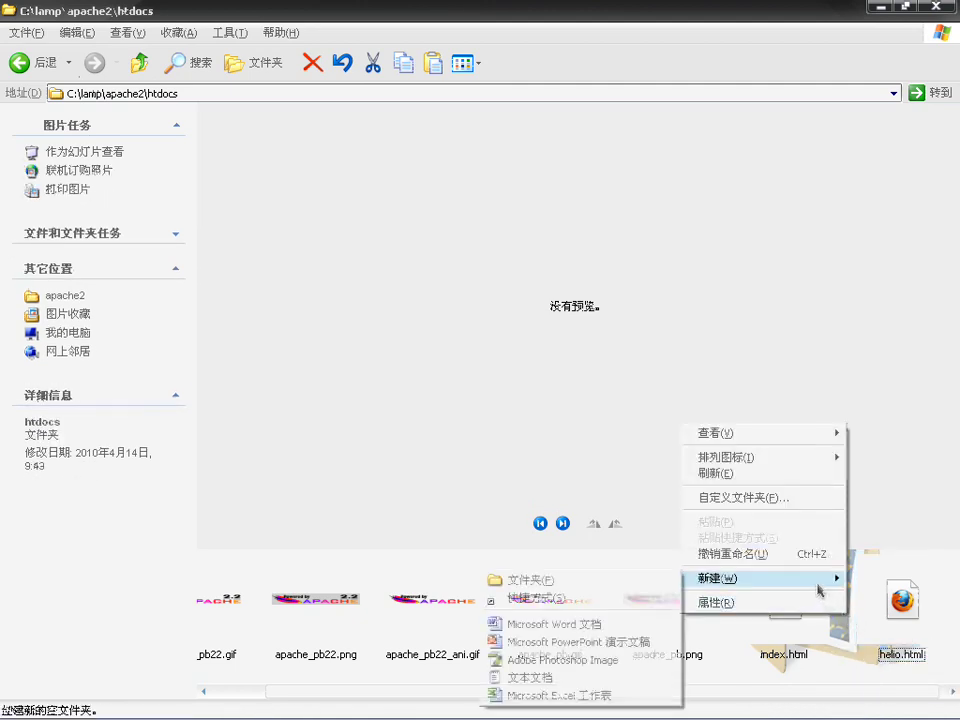
{"action": "left_click", "coordinate": [574, 677]}
{"action": "type", "text": "d"}
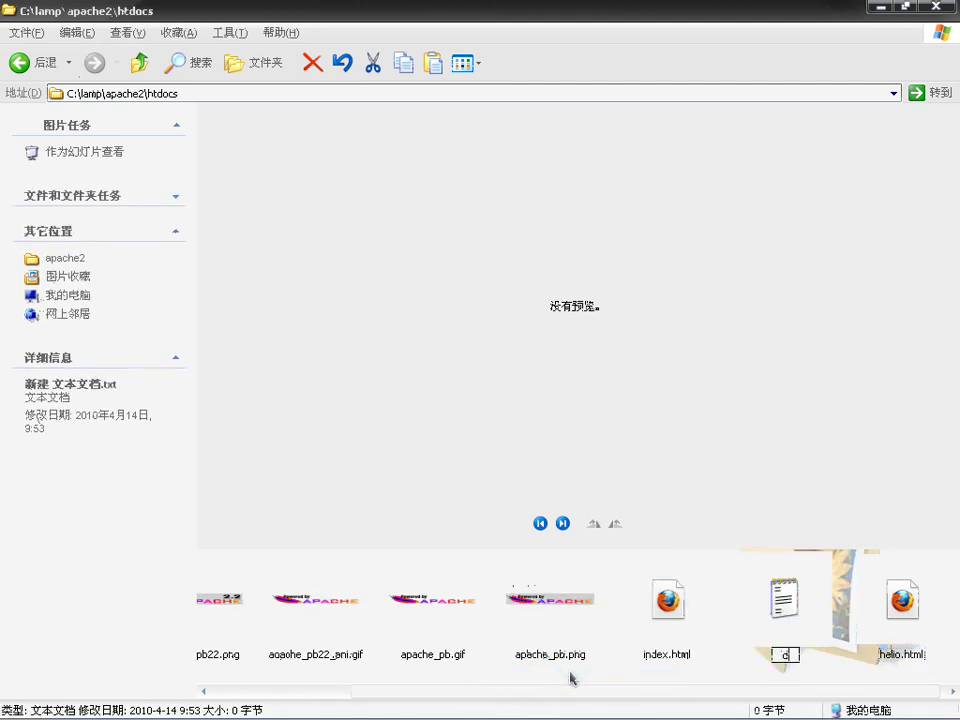
{"action": "type", "text": "emo.php"}
{"action": "key", "text": "Return"}
{"action": "key", "text": "Return"}
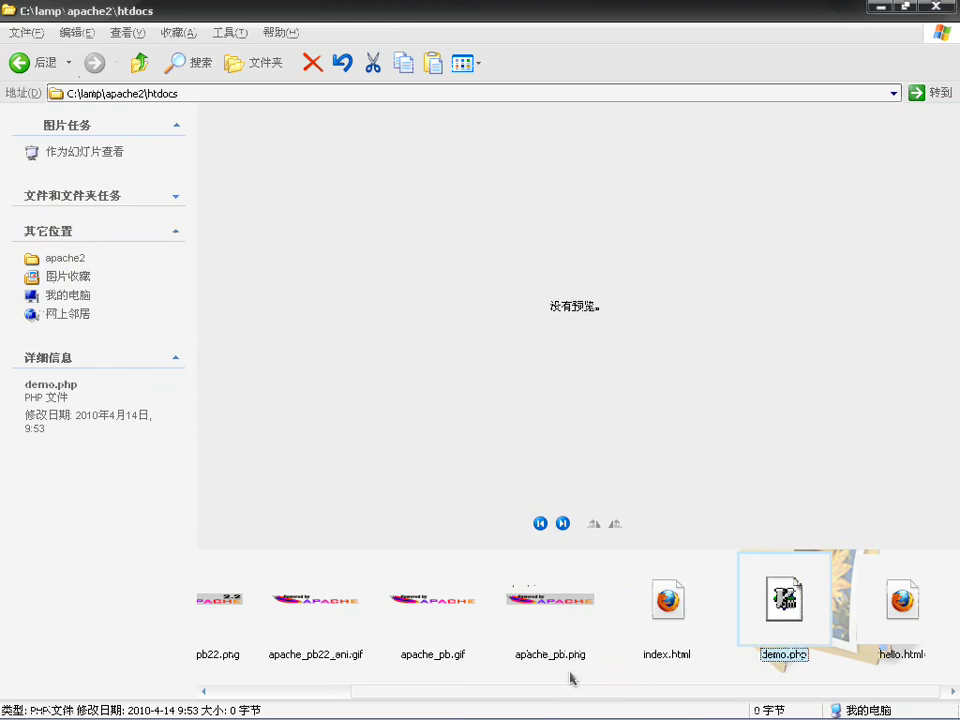
{"action": "key", "text": "Return"}
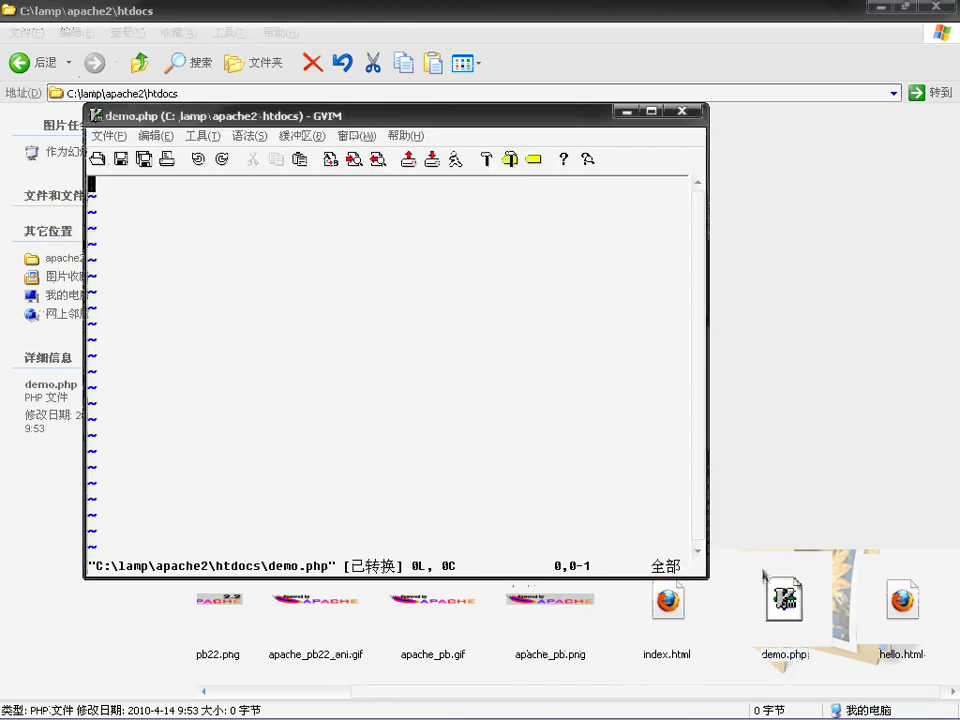
Step: Type <?php and the loop header for($i=0; $i<100; $i++) in demo.php
{"action": "type", "text": "i<?php"}
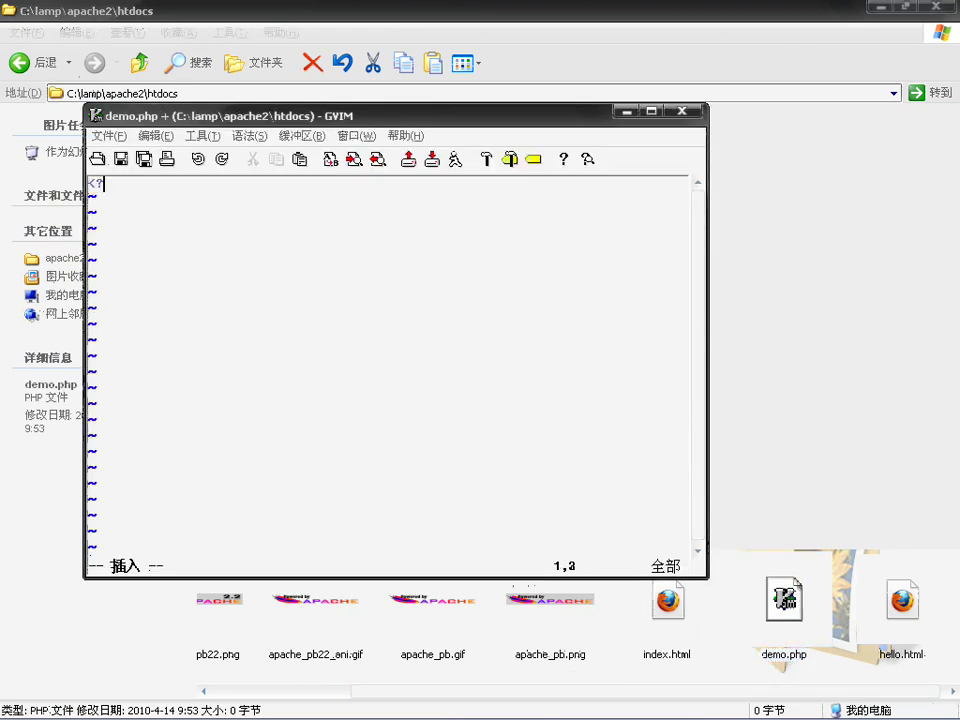
{"action": "key", "text": "Return"}
{"action": "key", "text": "Tab"}
{"action": "type", "text": "for()"}
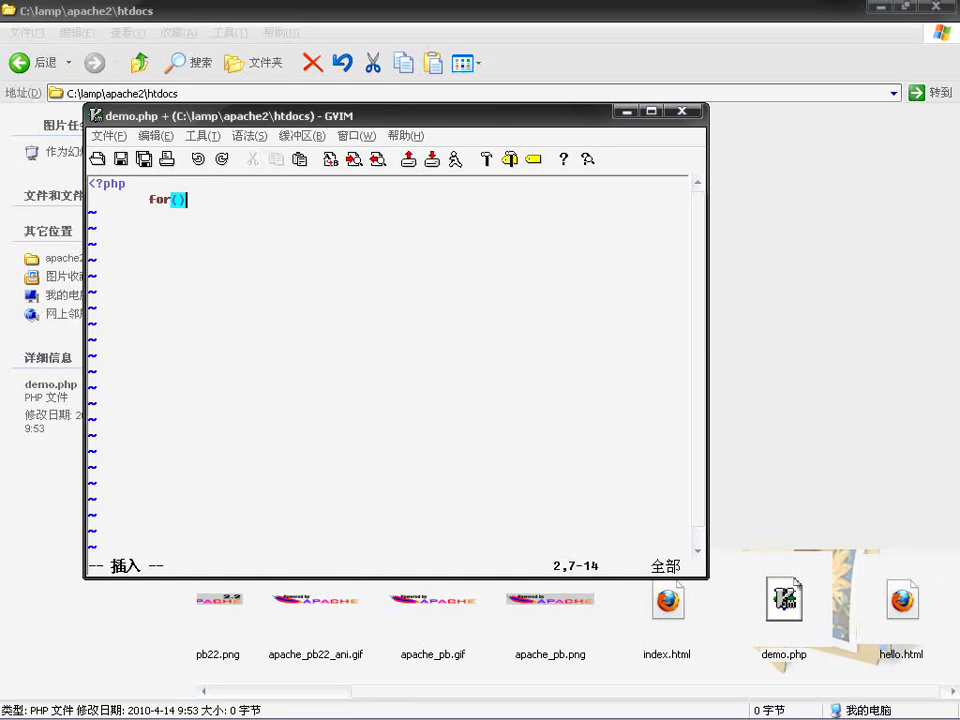
{"action": "key", "text": "Left"}
{"action": "key", "text": "Right"}
{"action": "key", "text": "Left"}
{"action": "type", "text": "$i"}
{"action": "type", "text": "=0; $i"}
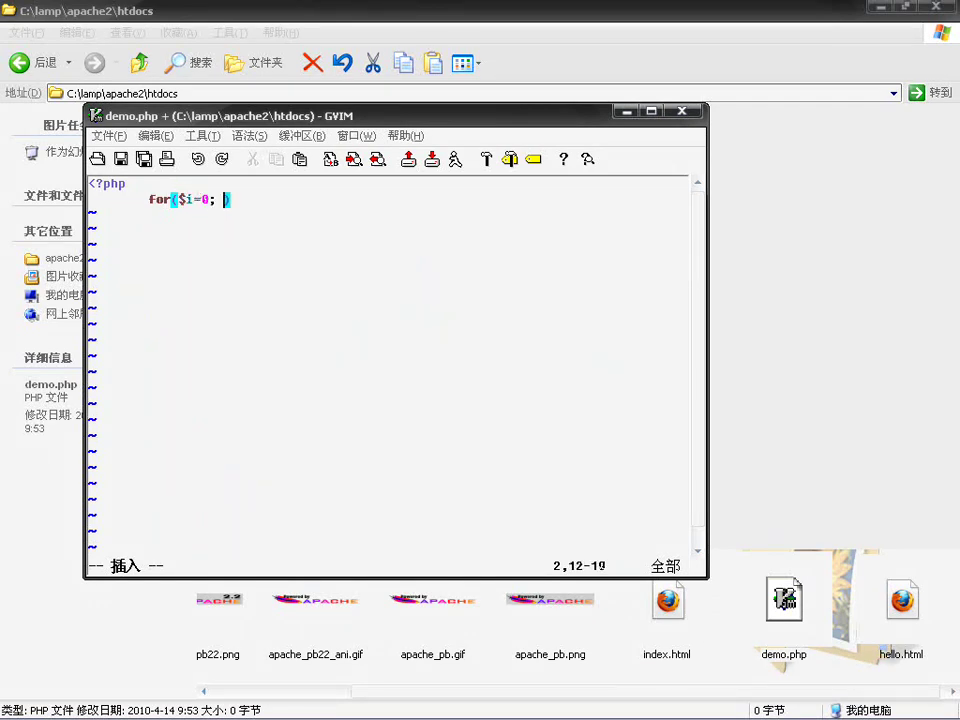
{"action": "type", "text": "<100; $i"}
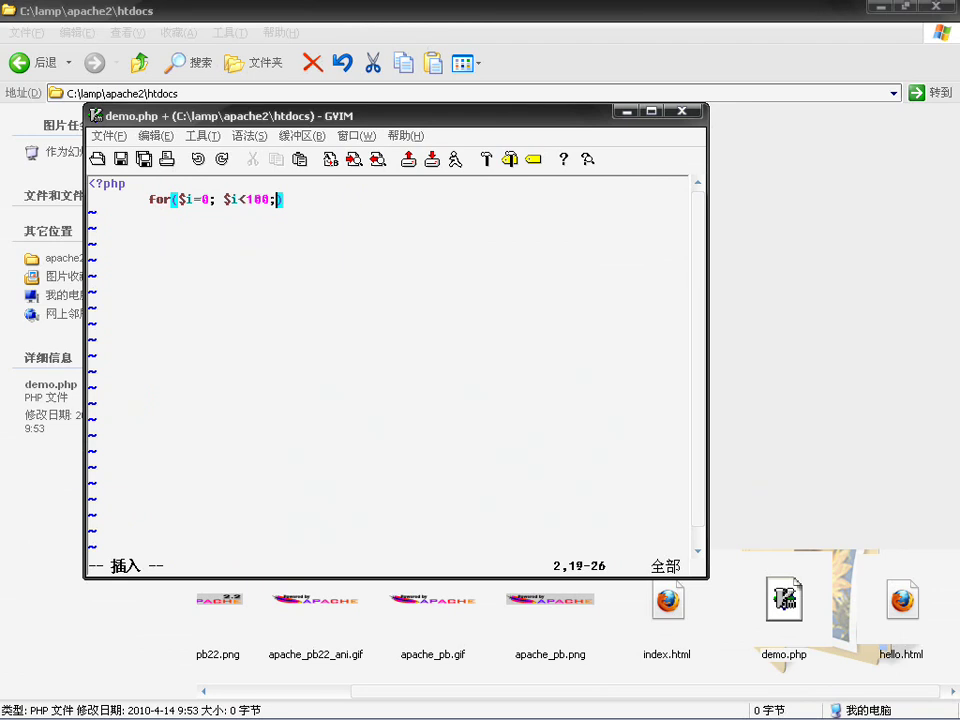
{"action": "type", "text": "++"}
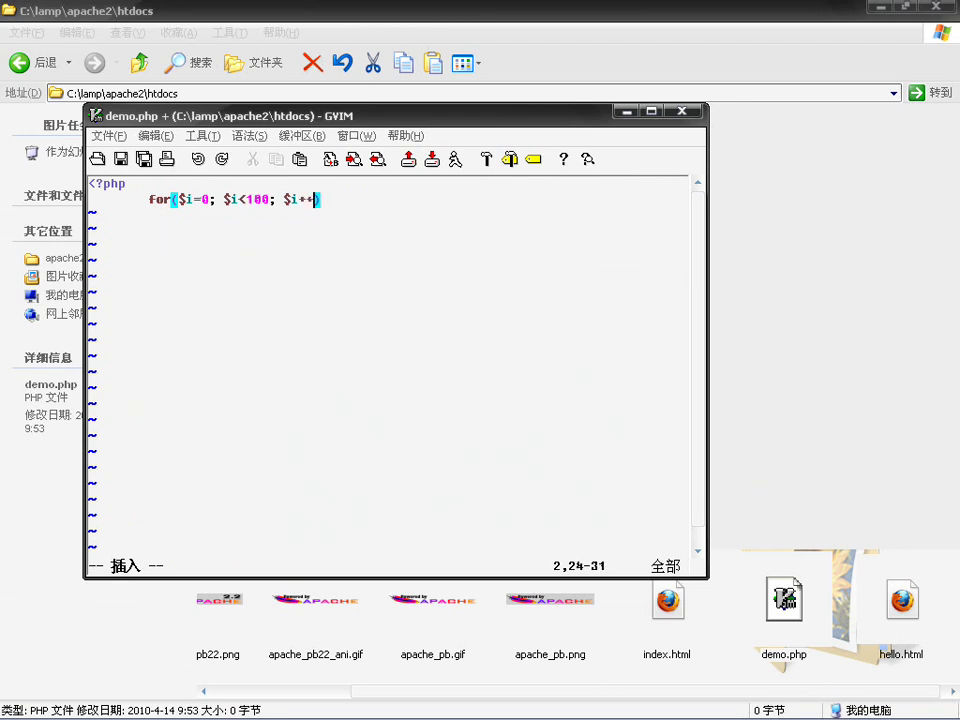
Step: Add the loop body echo "$i ##################<br>"; and save demo.php
{"action": "key", "text": "Return"}
{"action": "key", "text": "Tab"}
{"action": "key", "text": "BackSpace"}
{"action": "type", "text": "e"}
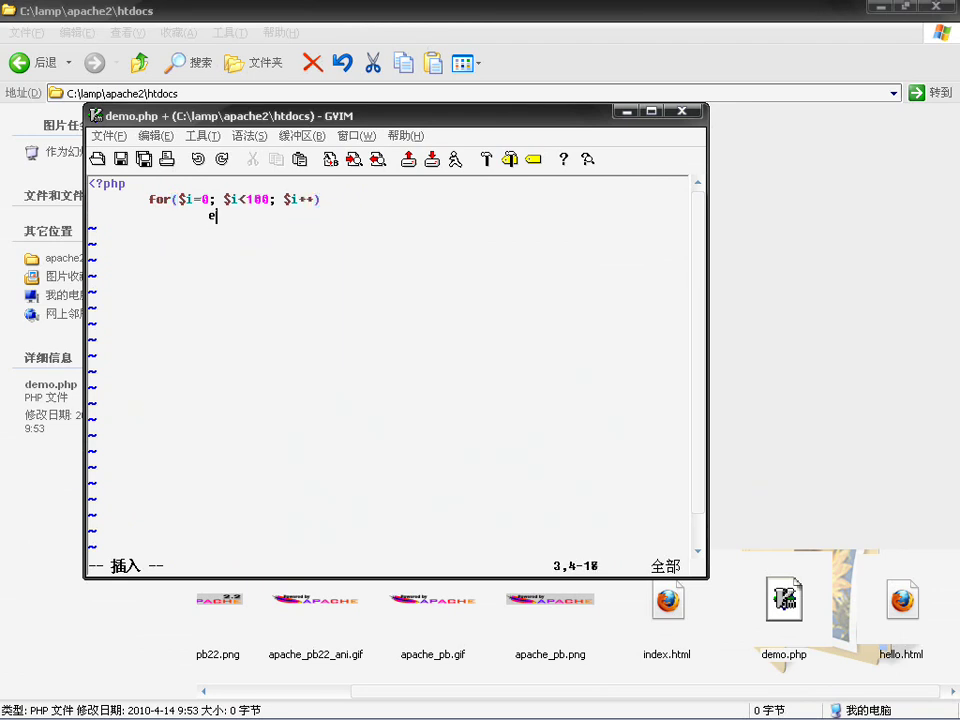
{"action": "type", "text": "cho \"$i\""}
{"action": "key", "text": "Left"}
{"action": "type", "text": "$i"}
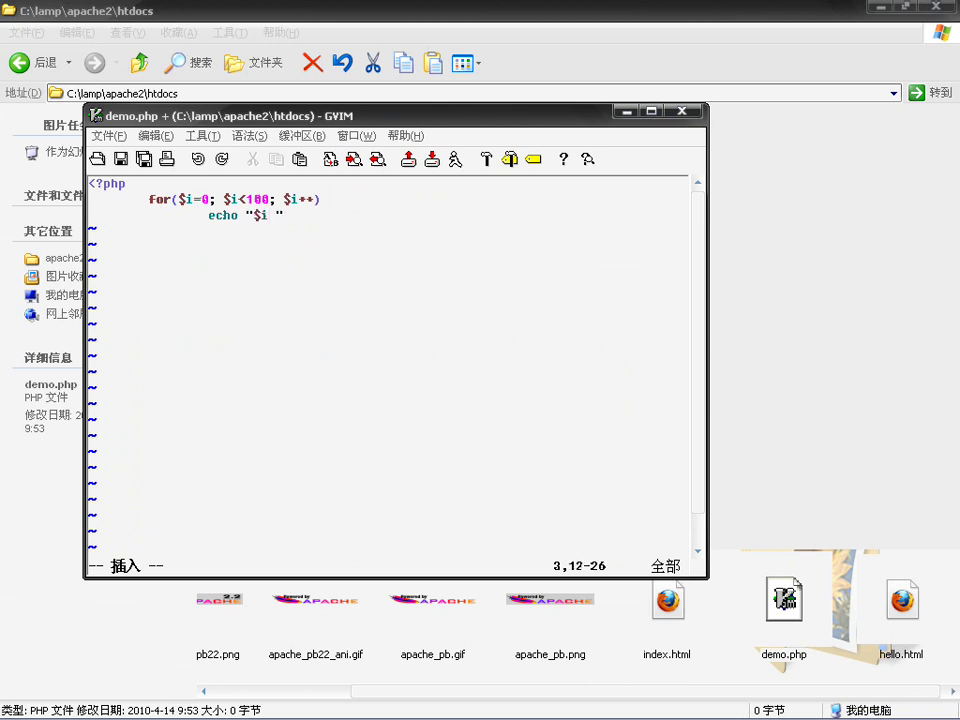
{"action": "type", "text": " ##################<>"}
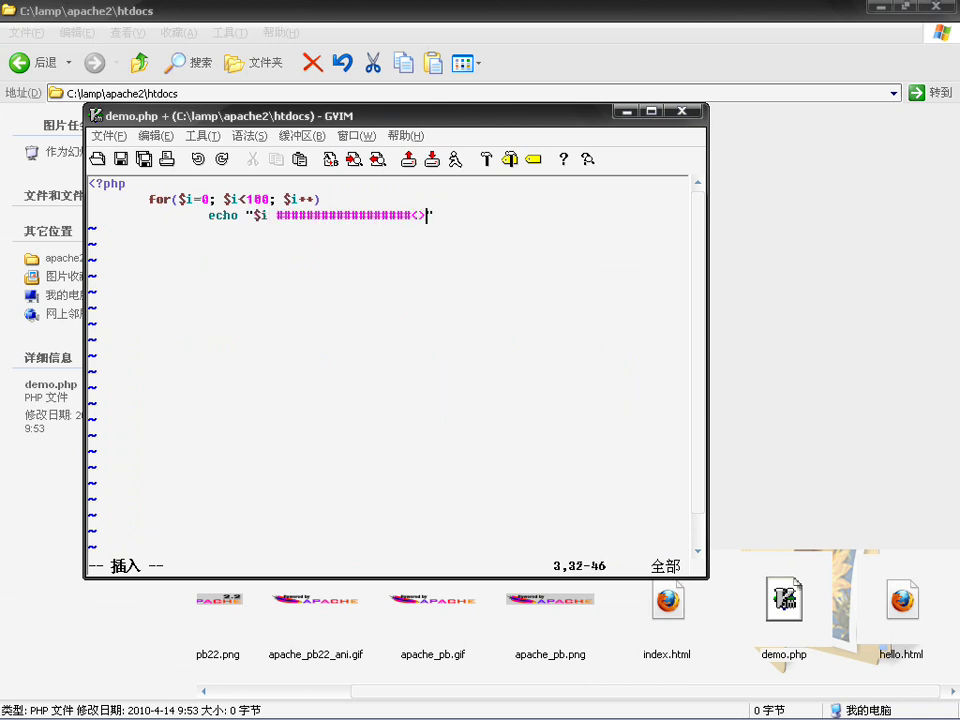
{"action": "key", "text": "Left"}
{"action": "type", "text": "br"}
{"action": "key", "text": "Right"}
{"action": "key", "text": "Right"}
{"action": "type", "text": ";"}
{"action": "key", "text": "ctrl+s"}
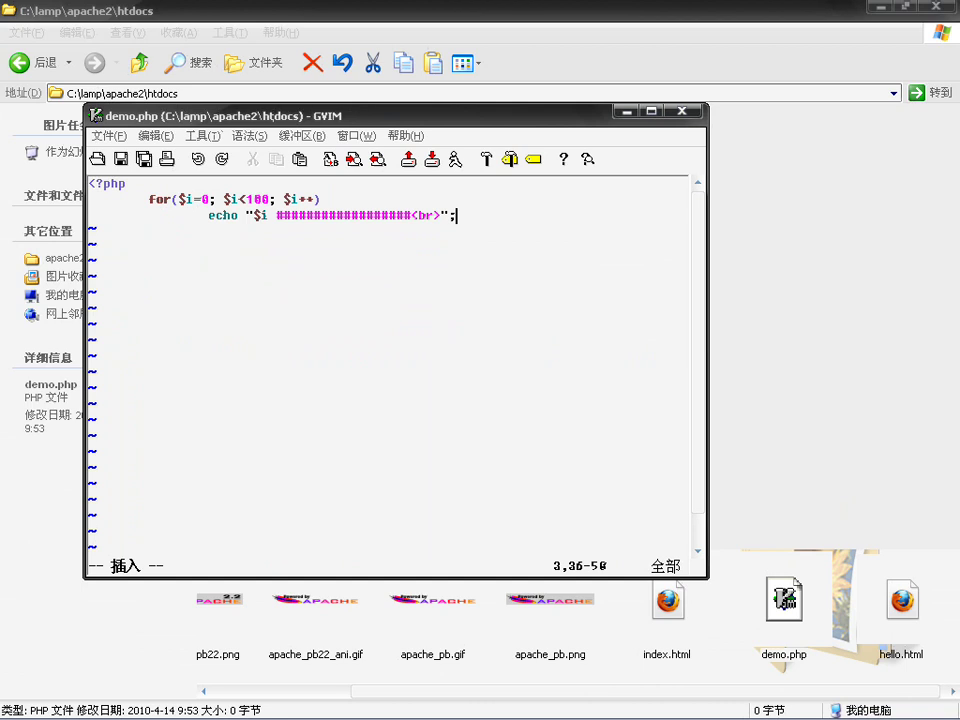
{"action": "left_click", "coordinate": [692, 706]}
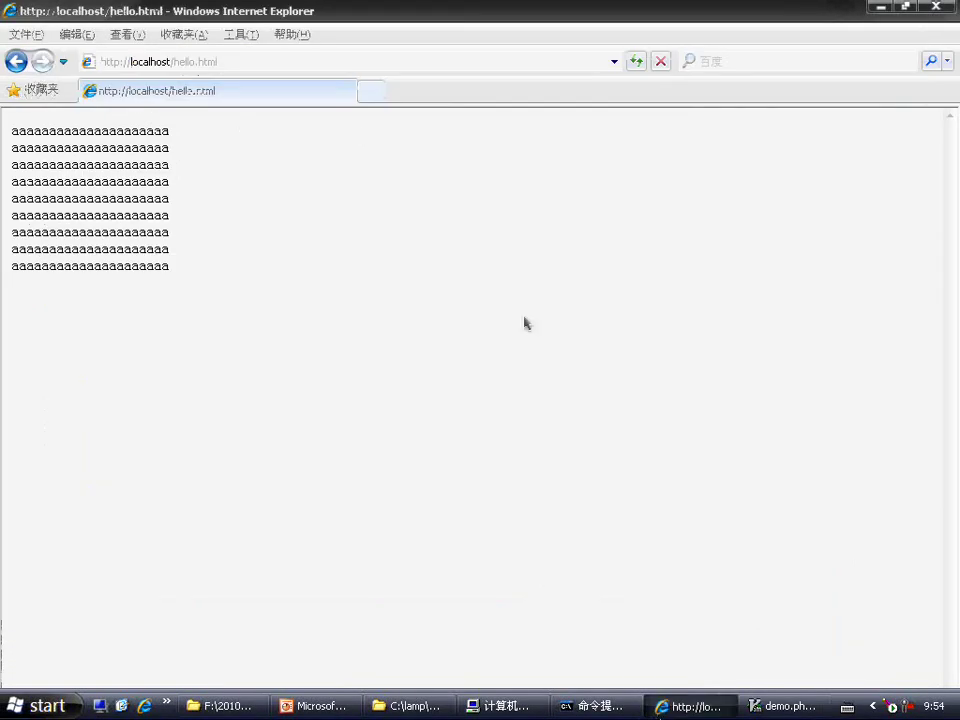
{"action": "left_click", "coordinate": [242, 66]}
{"action": "key", "text": "BackSpace"}
{"action": "type", "text": "l"}
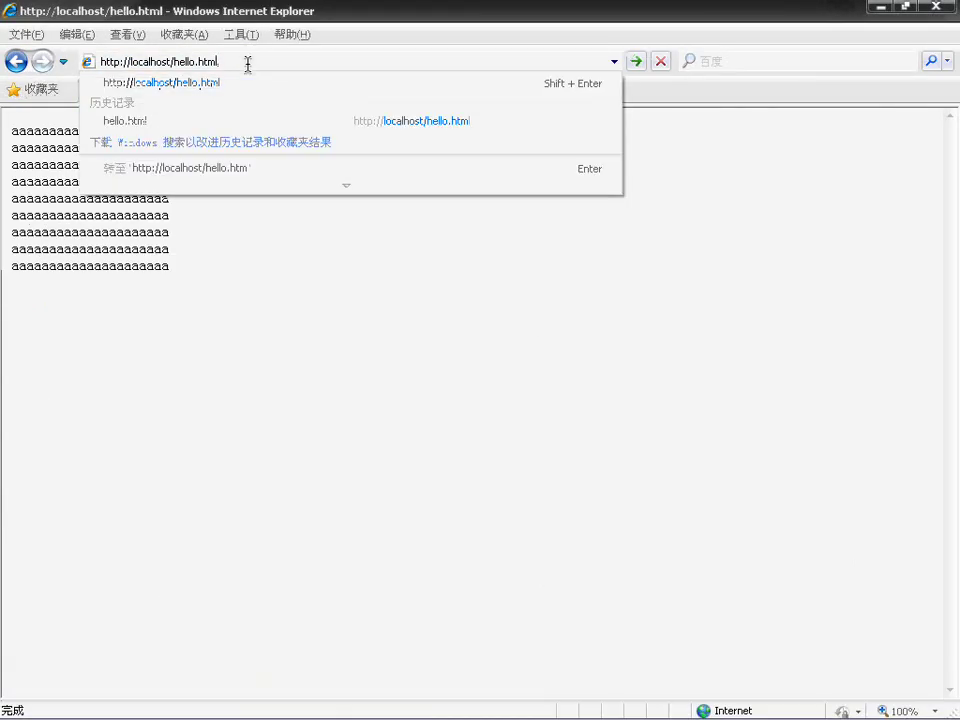
{"action": "key", "text": "BackSpace"}
{"action": "key", "text": "BackSpace"}
{"action": "key", "text": "BackSpace"}
{"action": "key", "text": "BackSpace"}
{"action": "key", "text": "BackSpace"}
{"action": "key", "text": "BackSpace"}
{"action": "key", "text": "BackSpace"}
{"action": "key", "text": "BackSpace"}
{"action": "key", "text": "BackSpace"}
{"action": "key", "text": "BackSpace"}
{"action": "type", "text": "demo"}
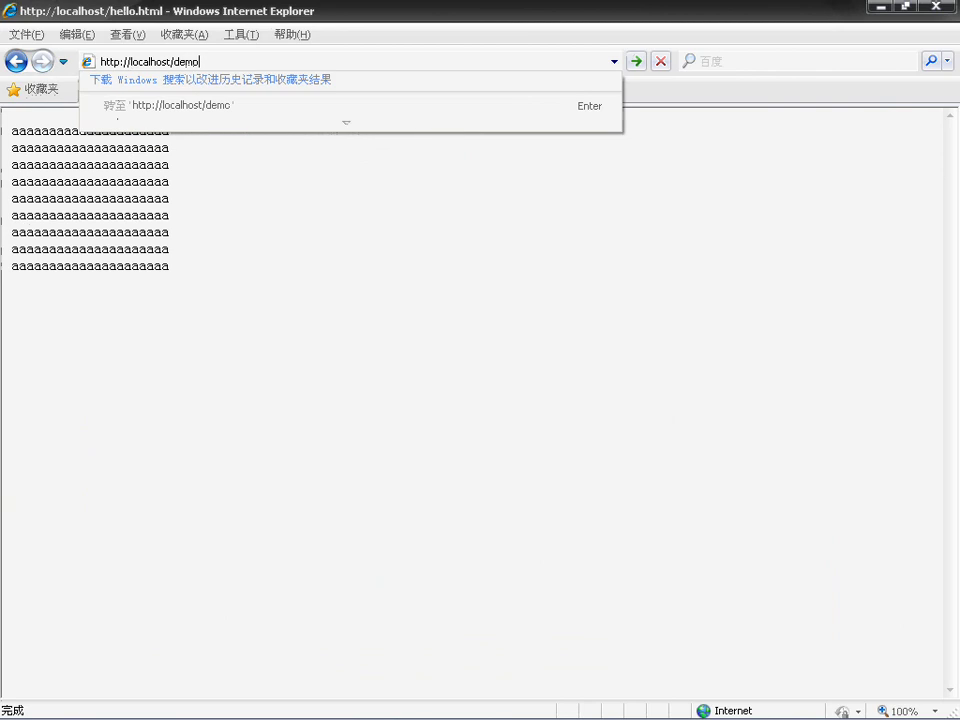
{"action": "type", "text": ".php"}
{"action": "key", "text": "Return"}
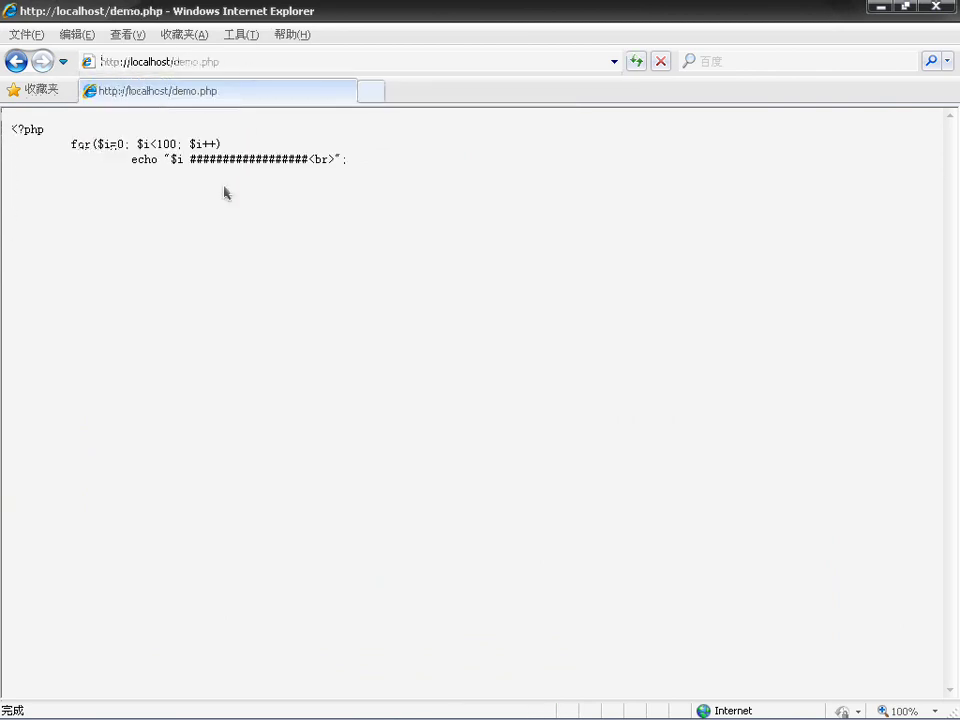
{"action": "left_click_drag", "start_coordinate": [23, 130], "coordinate": [411, 193]}
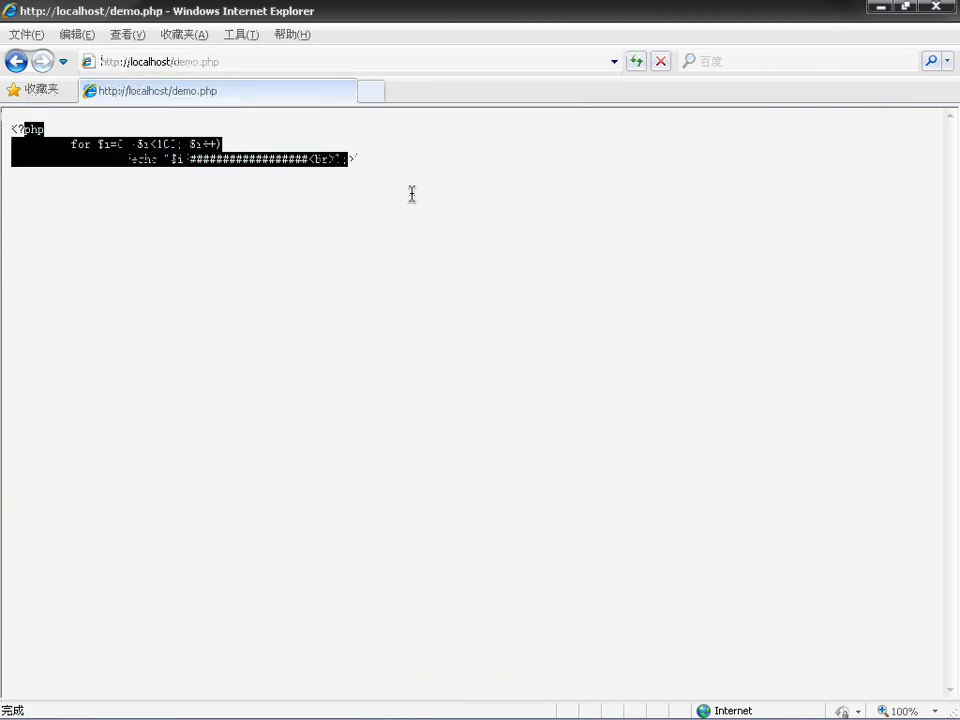
{"action": "left_click", "coordinate": [455, 232]}
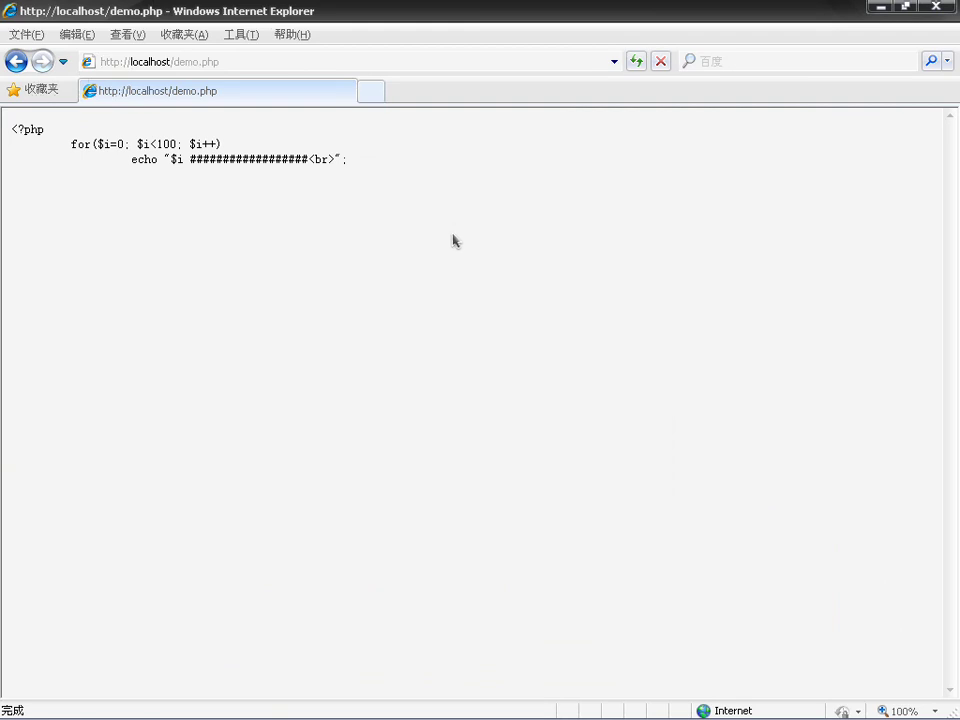
Step: Review the 安装的位置 slide, then minimize PowerPoint to reveal the demo.php browser page
{"action": "mouse_move", "coordinate": [590, 716]}
{"action": "left_click", "coordinate": [307, 712]}
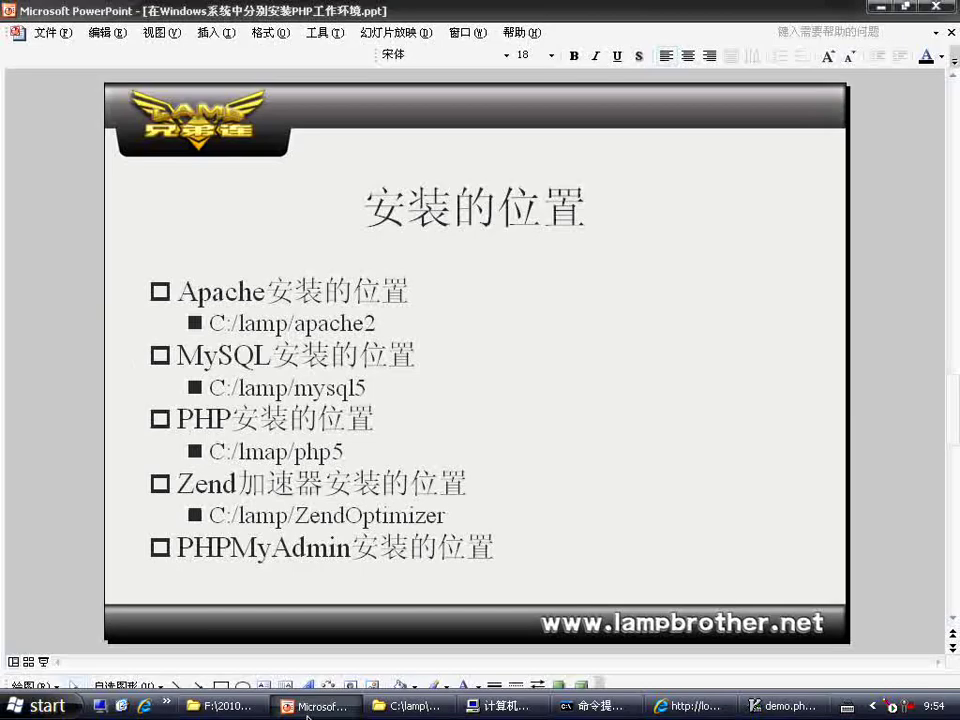
{"action": "left_click", "coordinate": [505, 706]}
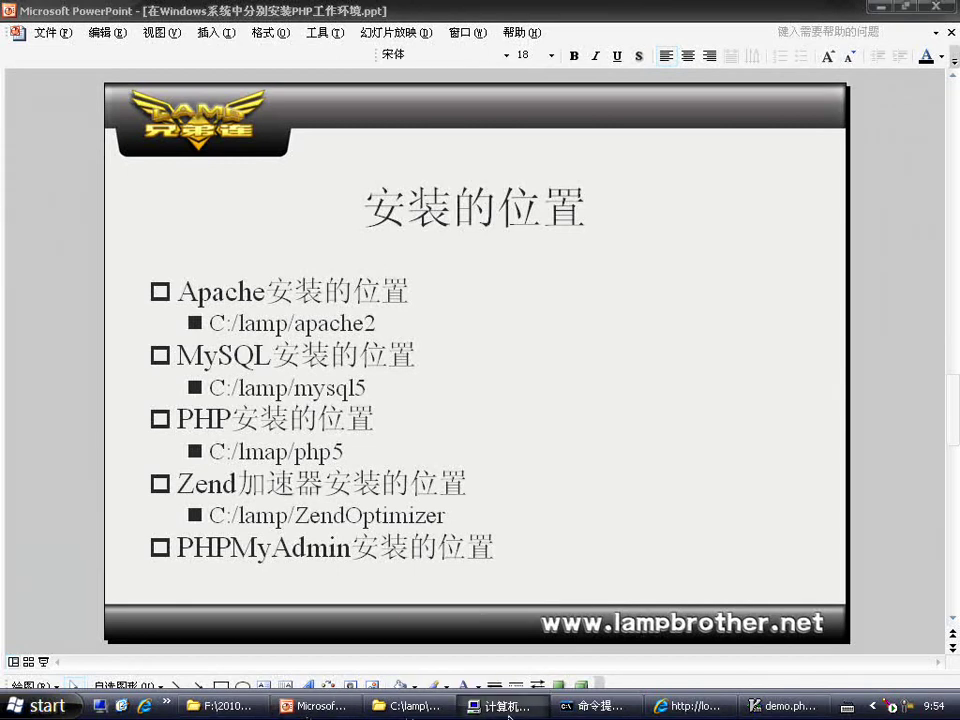
{"action": "left_click", "coordinate": [938, 6]}
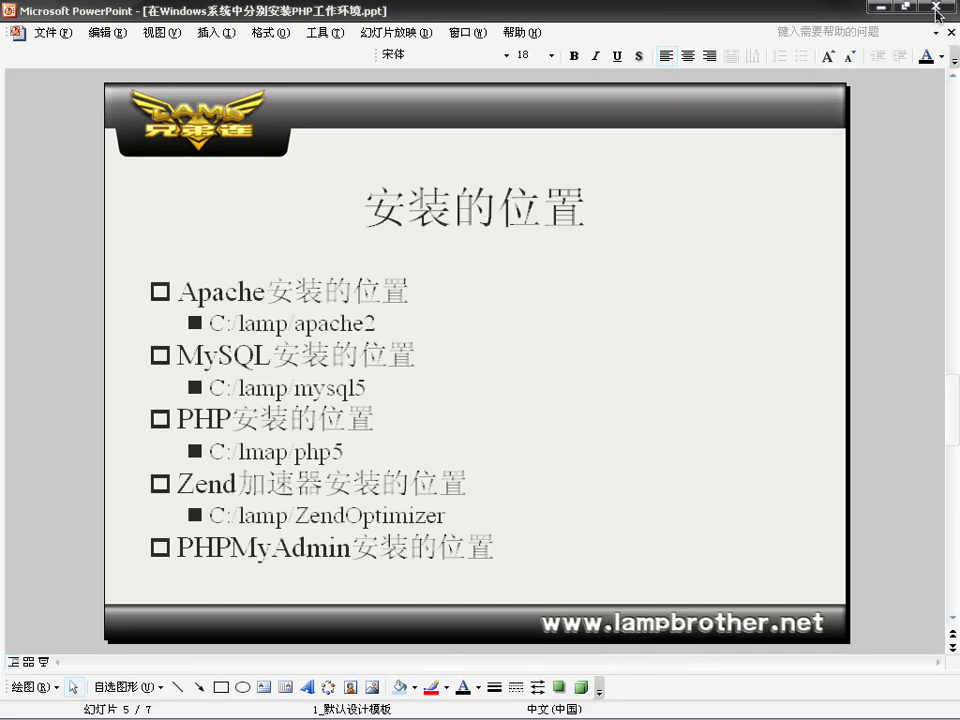
{"action": "mouse_move", "coordinate": [300, 712]}
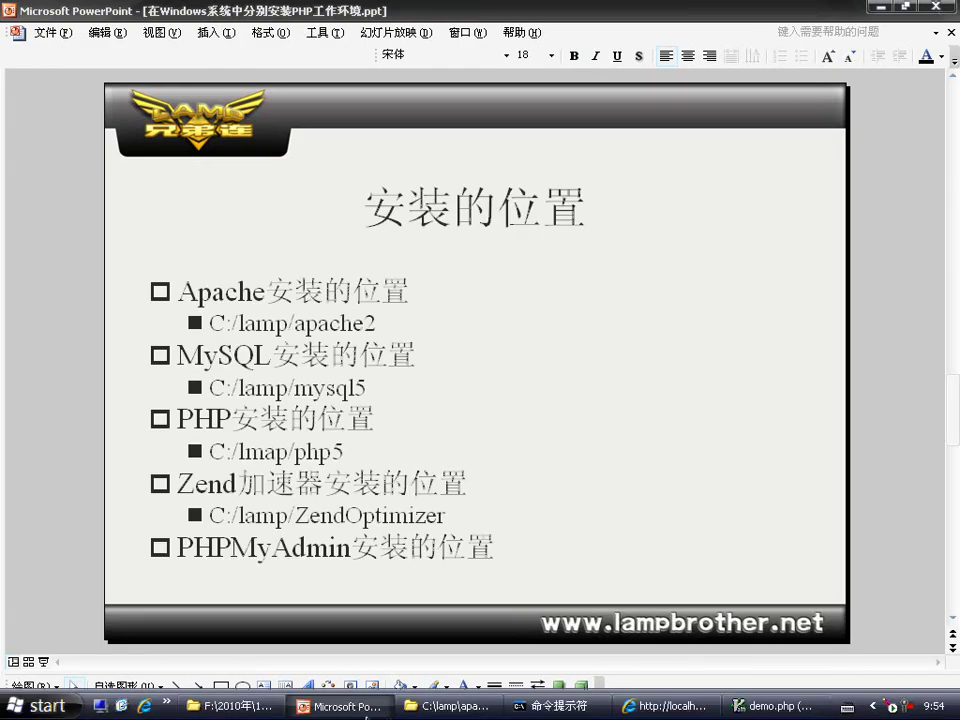
{"action": "left_click", "coordinate": [357, 714]}
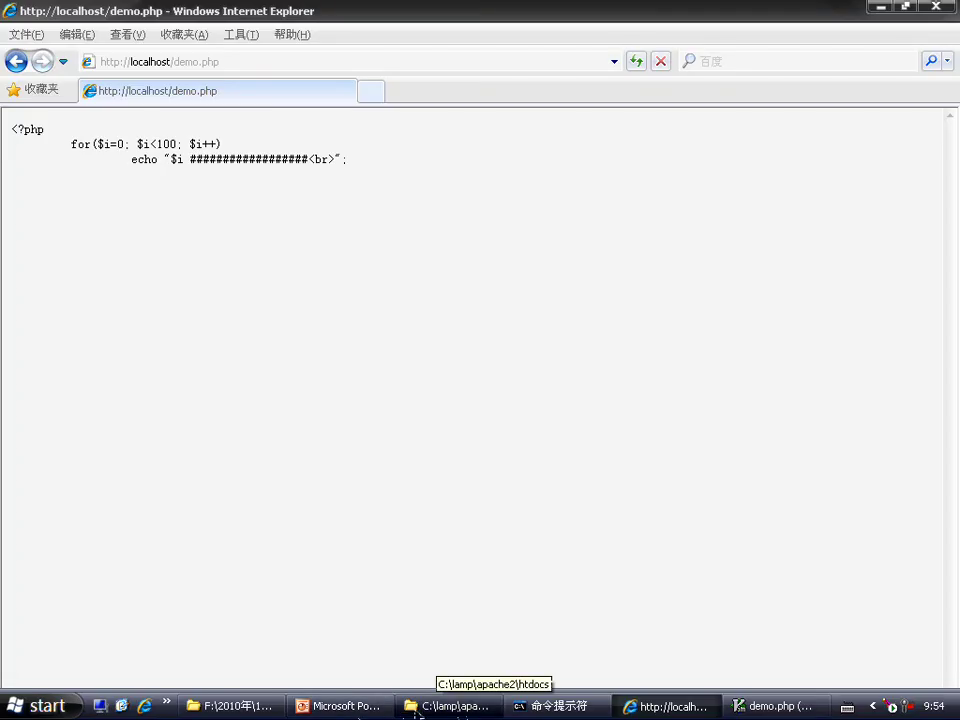
Step: Extract mysql-5.1.28-rc-win32.zip into its own mysql-5.1.28-rc-win32 folder and open that folder
{"action": "left_click", "coordinate": [232, 706]}
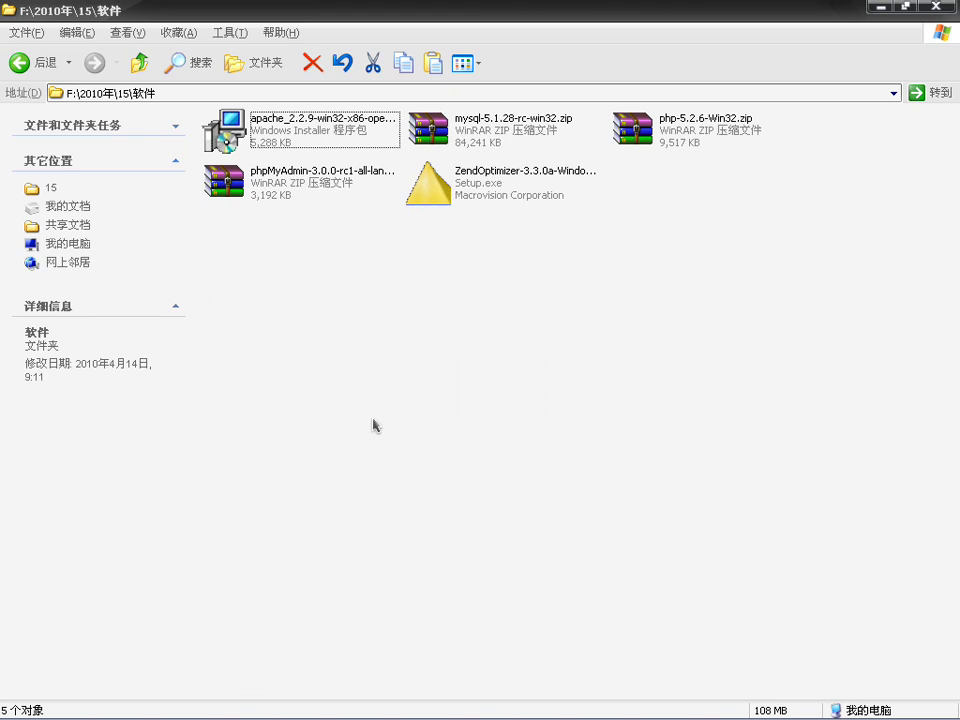
{"action": "left_click", "coordinate": [483, 147]}
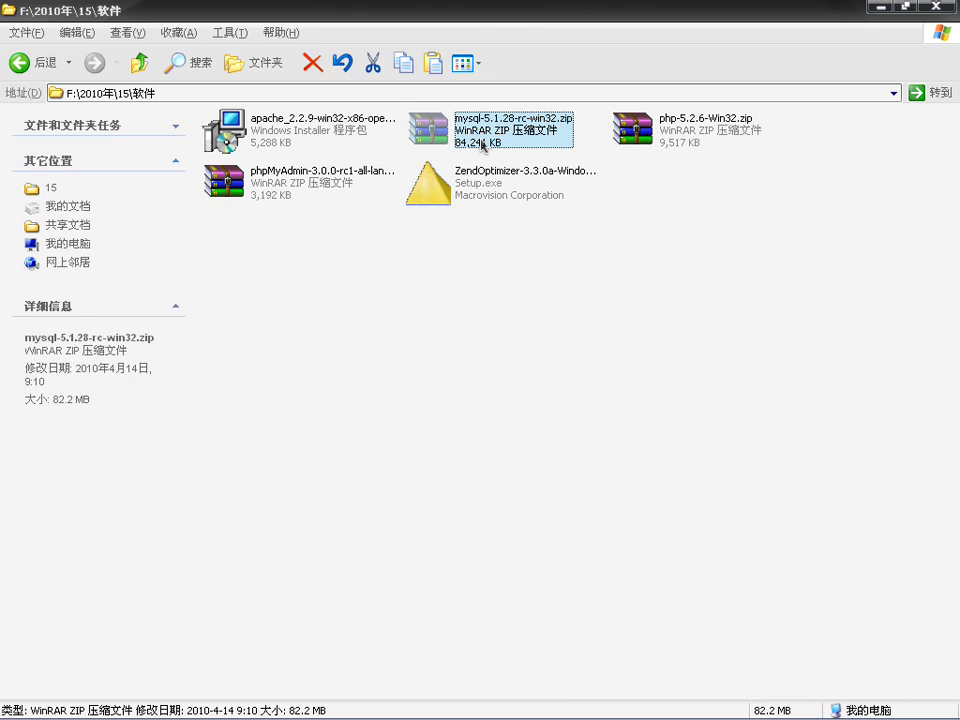
{"action": "right_click", "coordinate": [483, 147]}
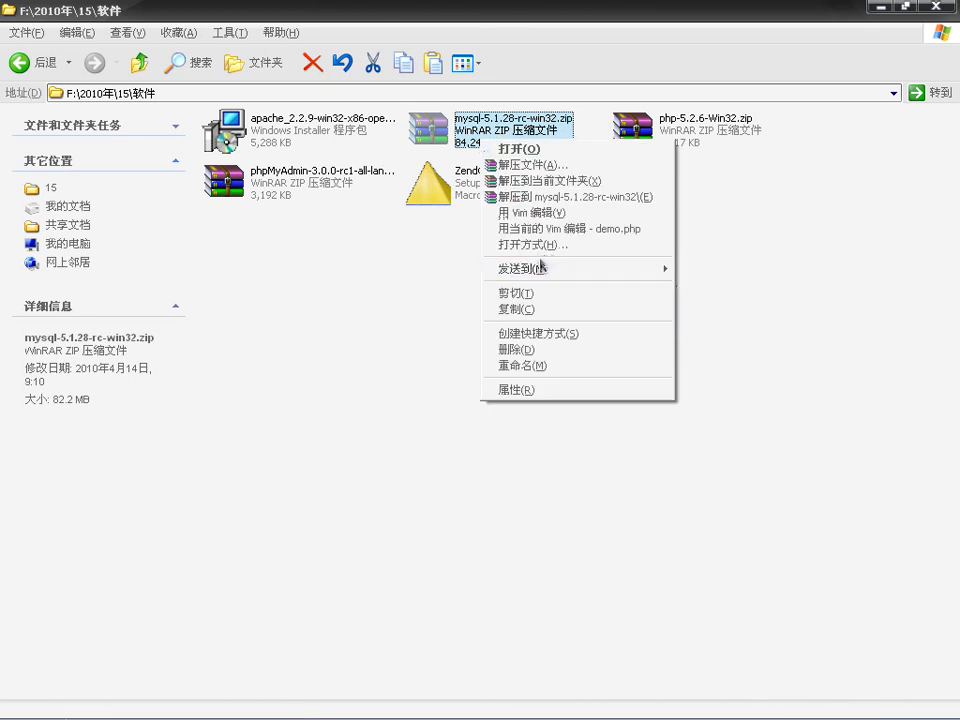
{"action": "left_click", "coordinate": [540, 197]}
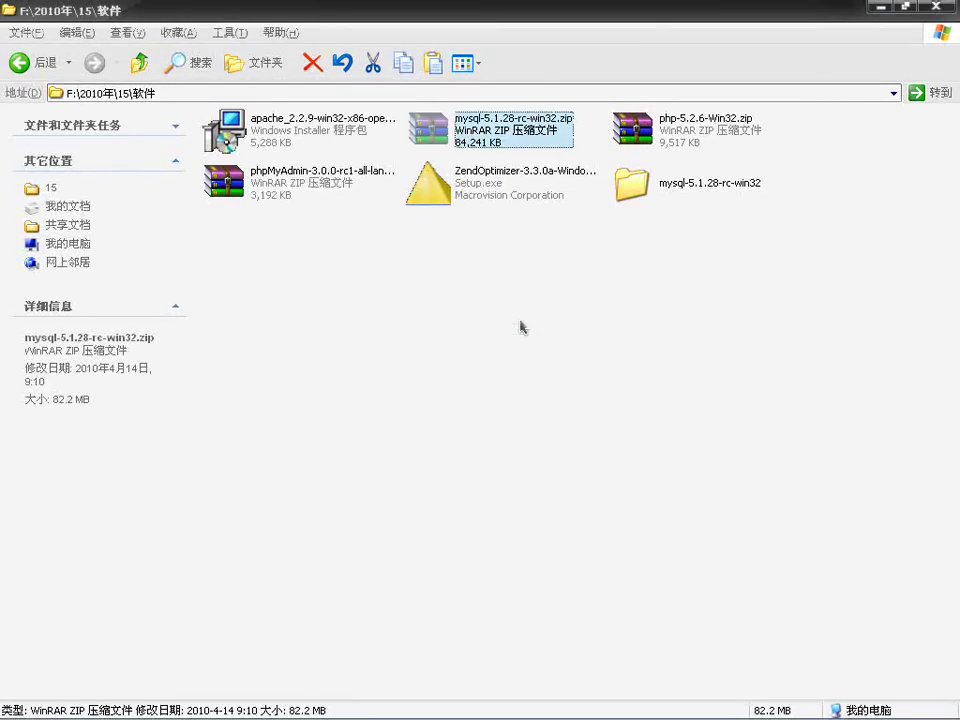
{"action": "left_click", "coordinate": [574, 339]}
{"action": "double_click", "coordinate": [638, 177]}
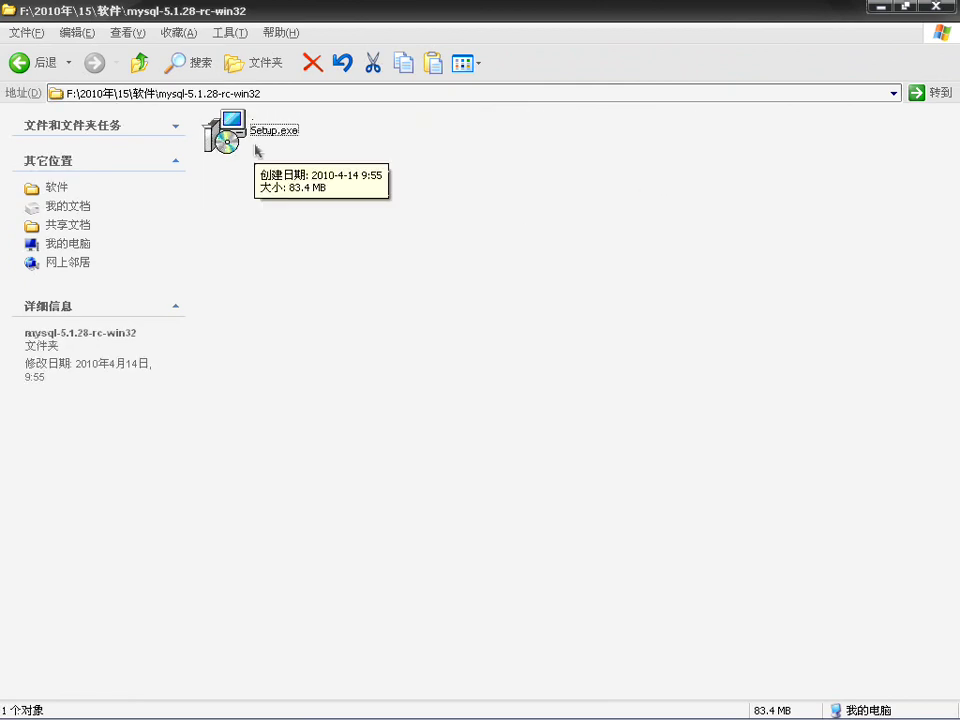
Step: Launch Setup.exe and choose the Custom setup type in the MySQL 5.1 installer
{"action": "double_click", "coordinate": [239, 134]}
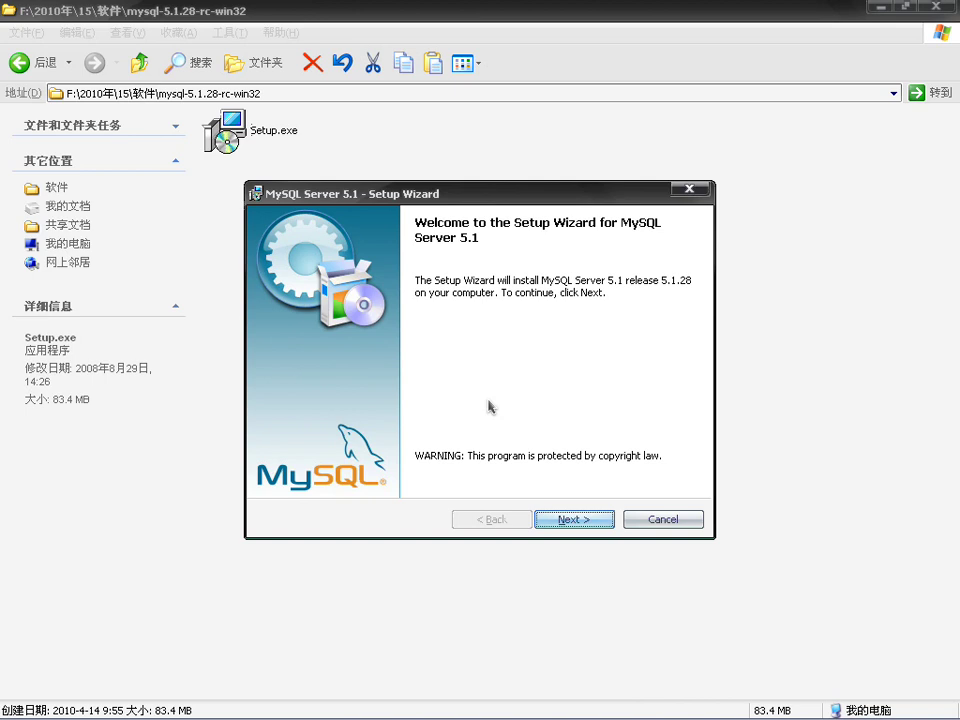
{"action": "left_click", "coordinate": [580, 519]}
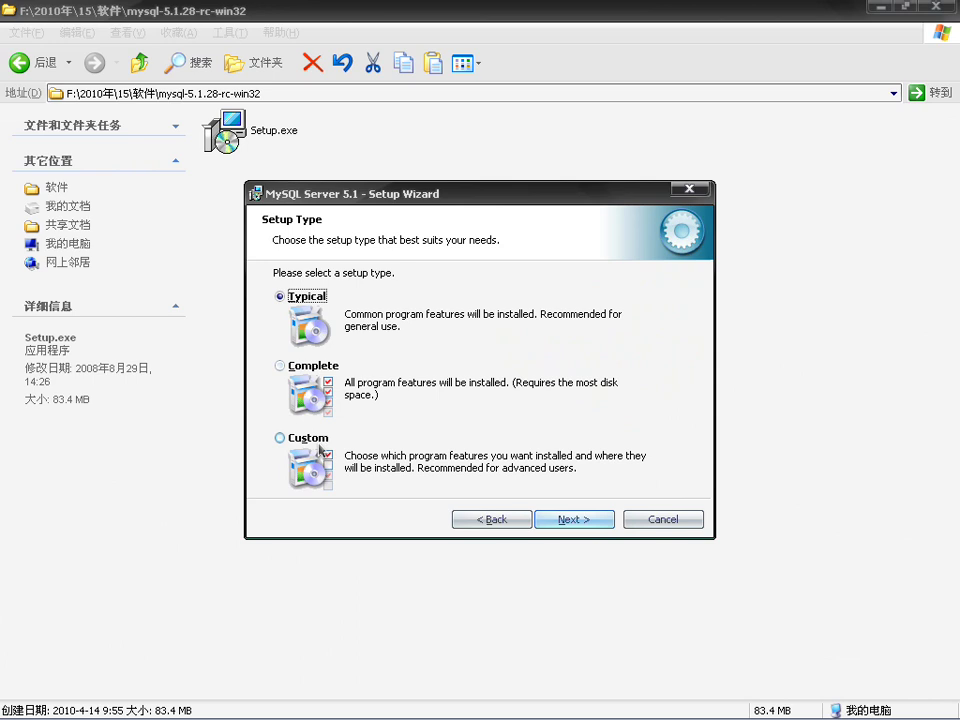
{"action": "left_click", "coordinate": [320, 445]}
{"action": "left_click", "coordinate": [578, 521]}
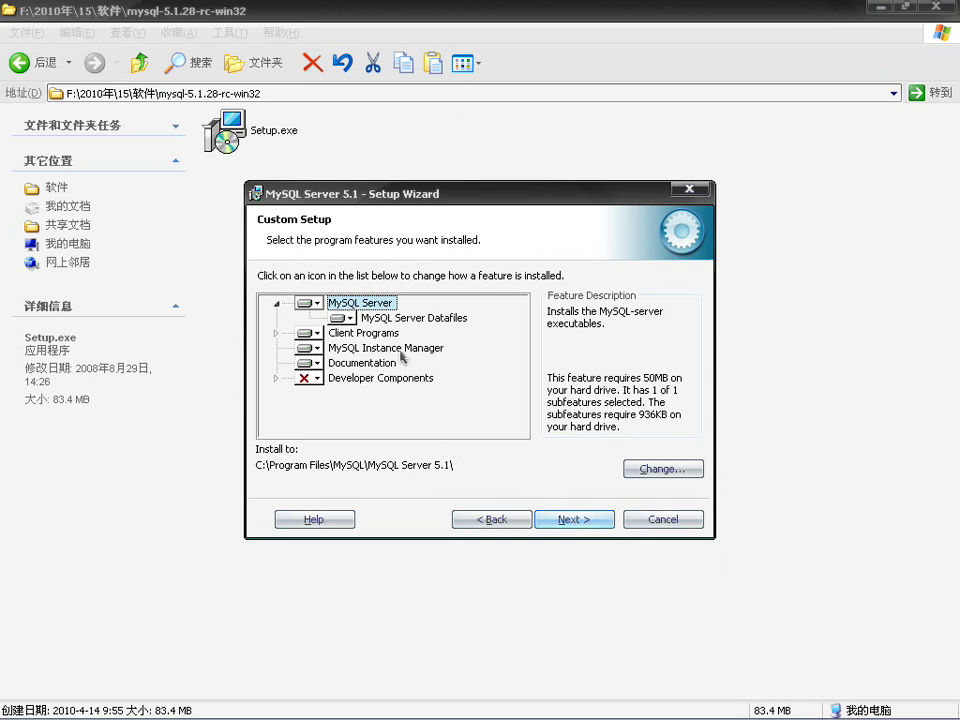
Step: Mark Developer Components and all subfeatures for local install, then bring up the destination chooser
{"action": "left_click", "coordinate": [369, 379]}
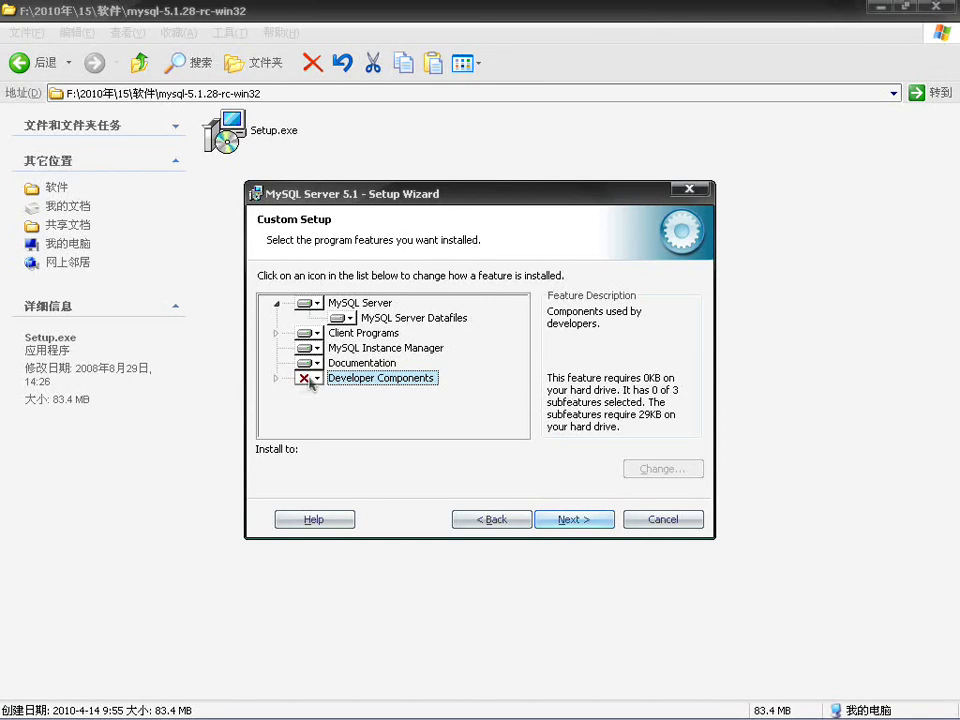
{"action": "left_click", "coordinate": [310, 381]}
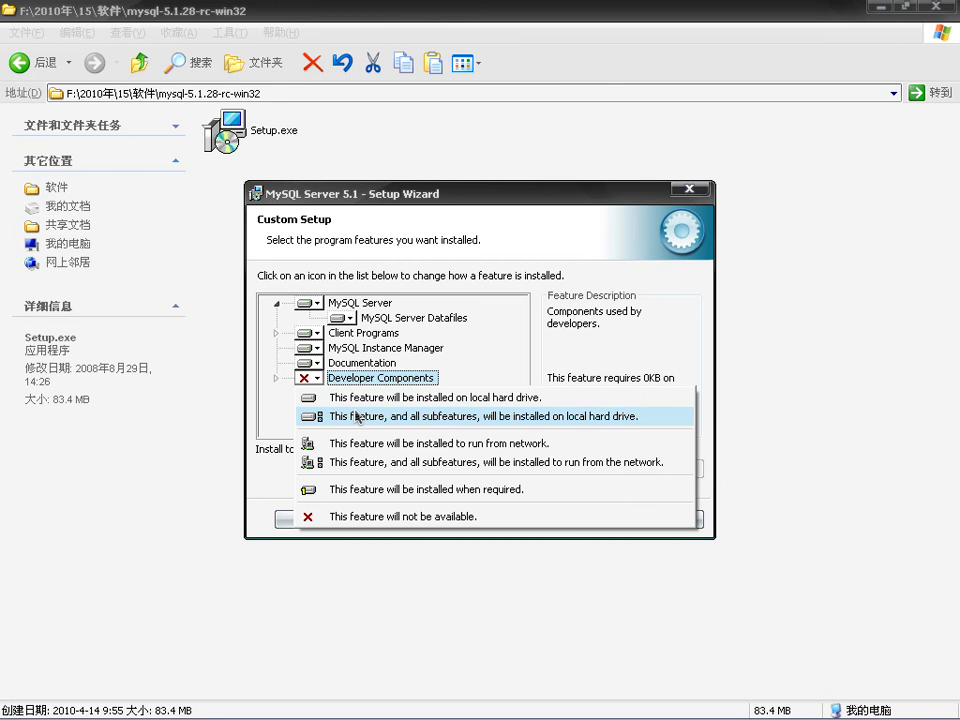
{"action": "left_click", "coordinate": [357, 417]}
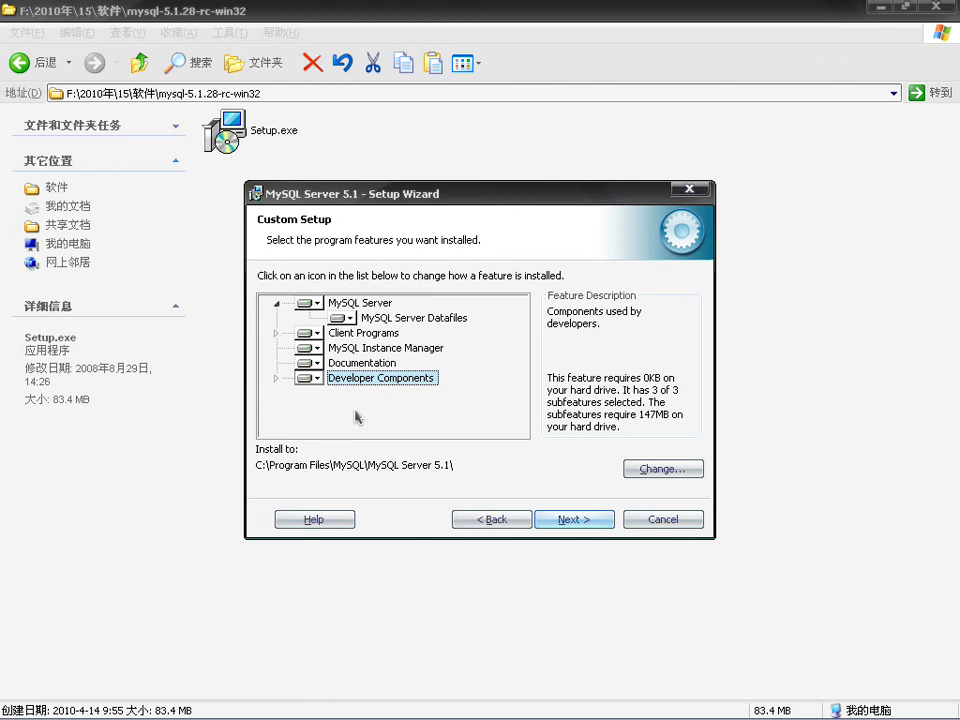
{"action": "left_click", "coordinate": [652, 470]}
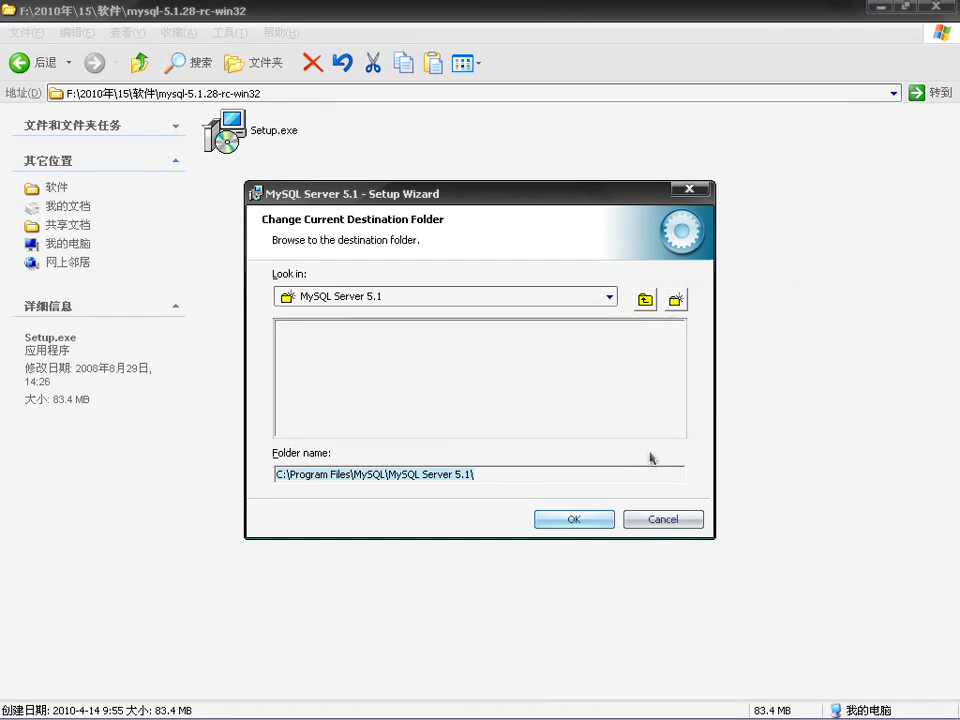
Step: Set the MySQL Server install folder to C:\lamp\mysql5\
{"action": "left_click", "coordinate": [609, 297]}
{"action": "left_click", "coordinate": [335, 317]}
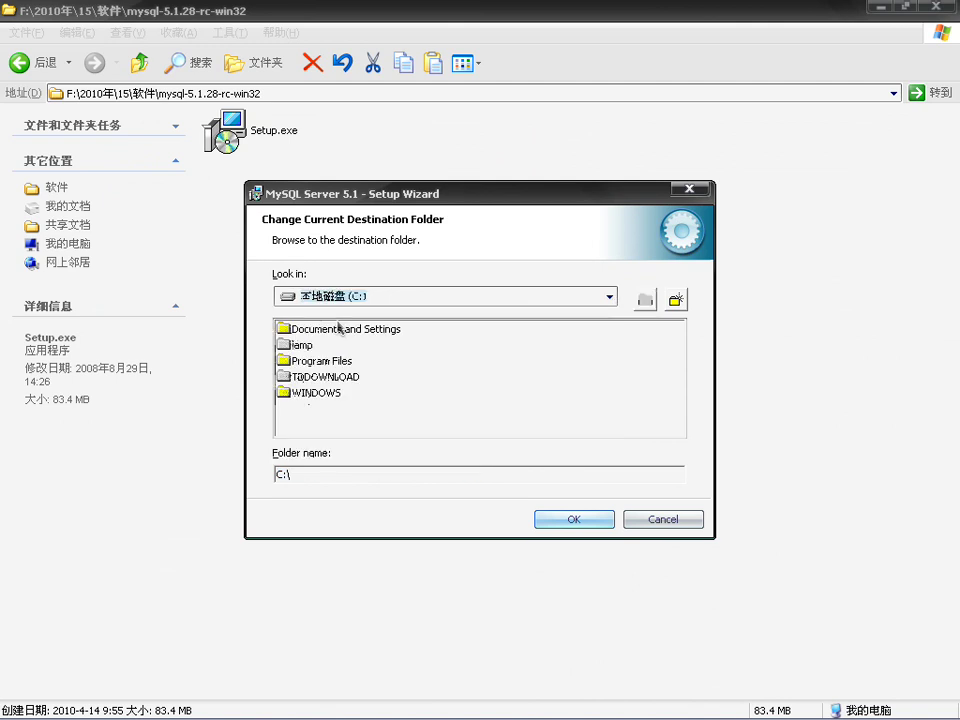
{"action": "left_click", "coordinate": [302, 345]}
{"action": "double_click", "coordinate": [302, 345]}
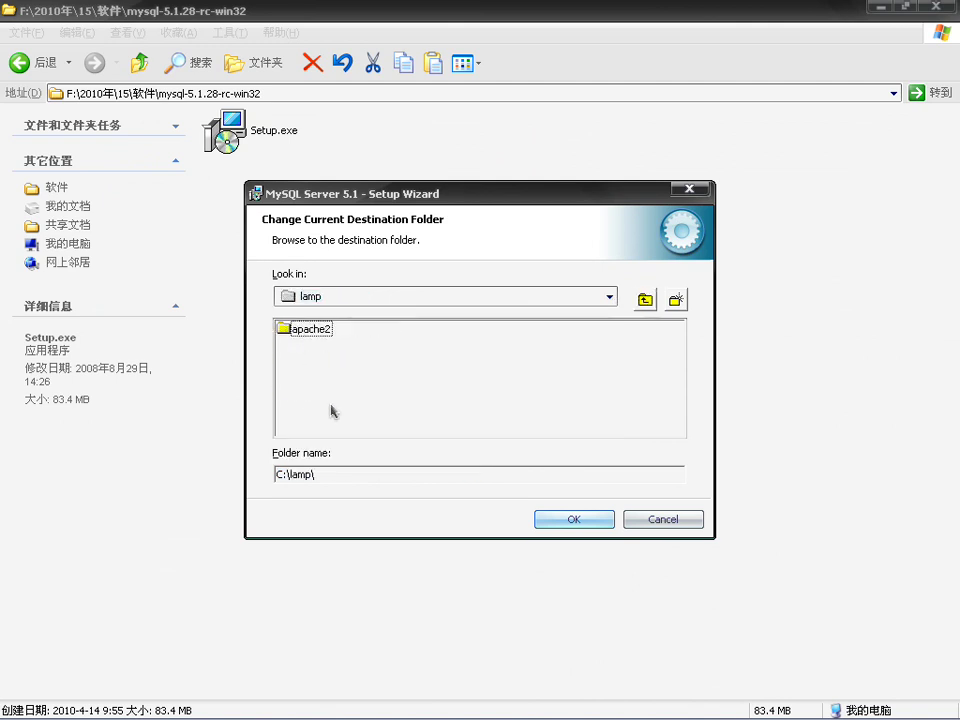
{"action": "left_click", "coordinate": [340, 471]}
{"action": "type", "text": "mysql5"}
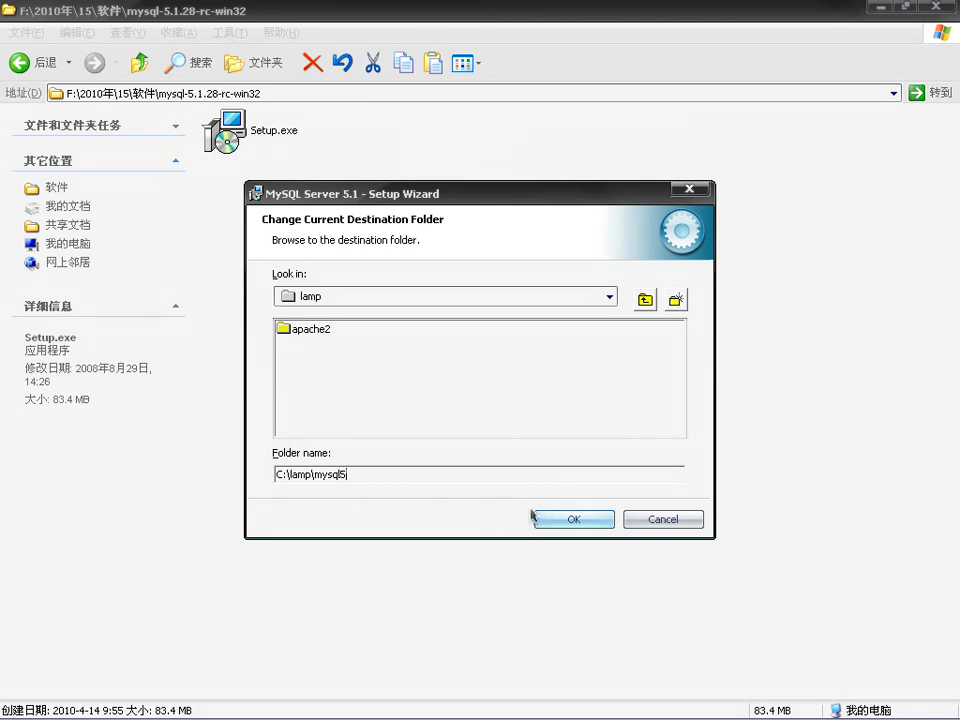
{"action": "left_click", "coordinate": [575, 519]}
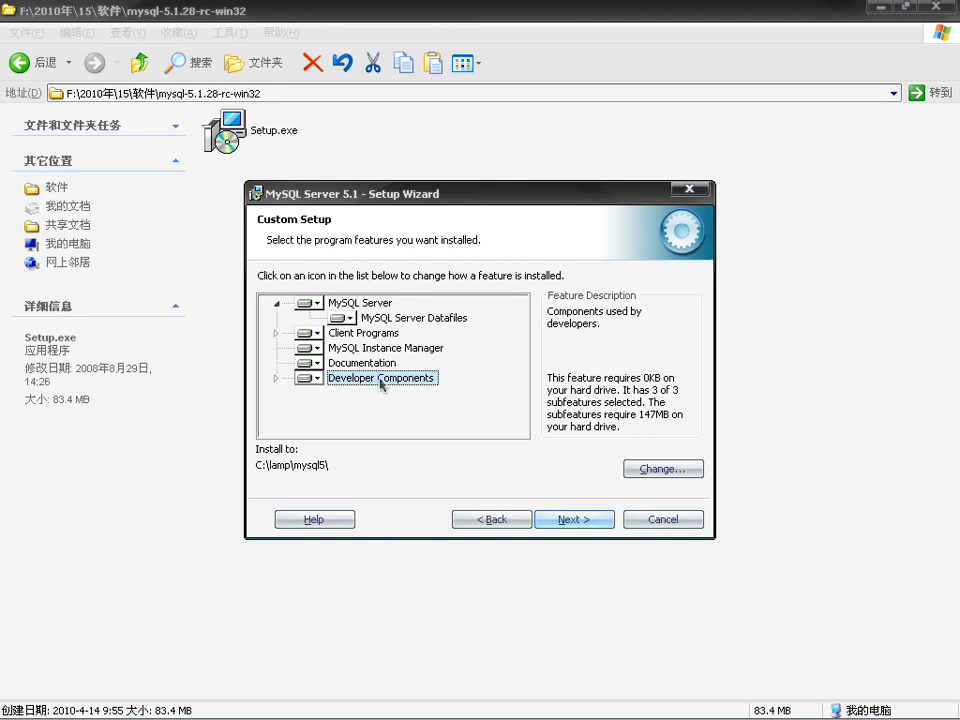
Step: Recheck that the destination stays C:\lamp\mysql5 and select the MySQL Server feature
{"action": "left_click", "coordinate": [668, 469]}
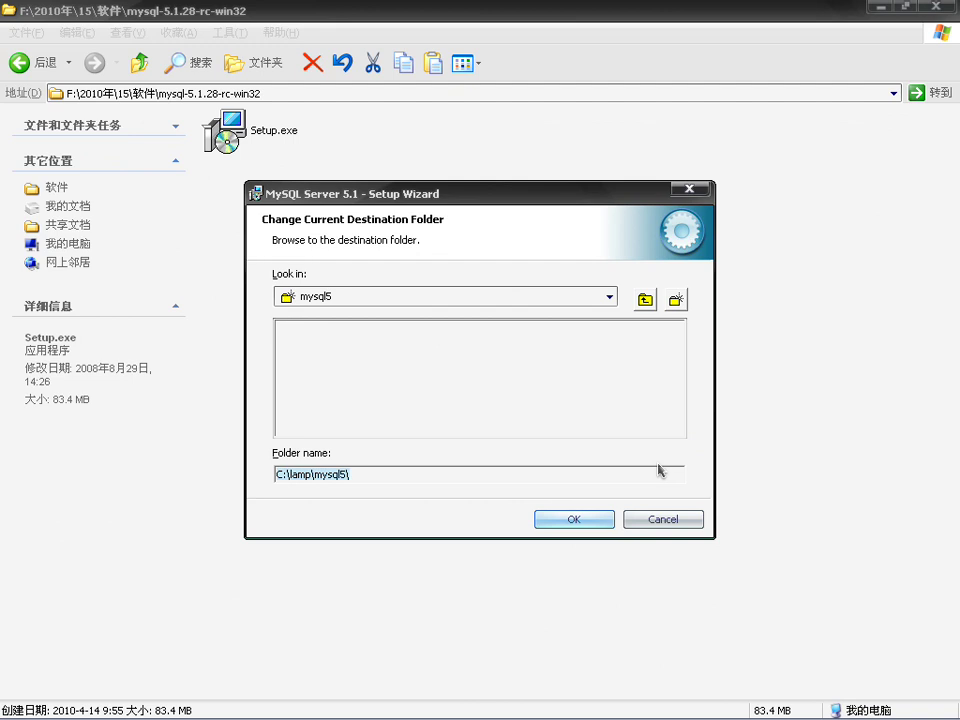
{"action": "left_click", "coordinate": [598, 520]}
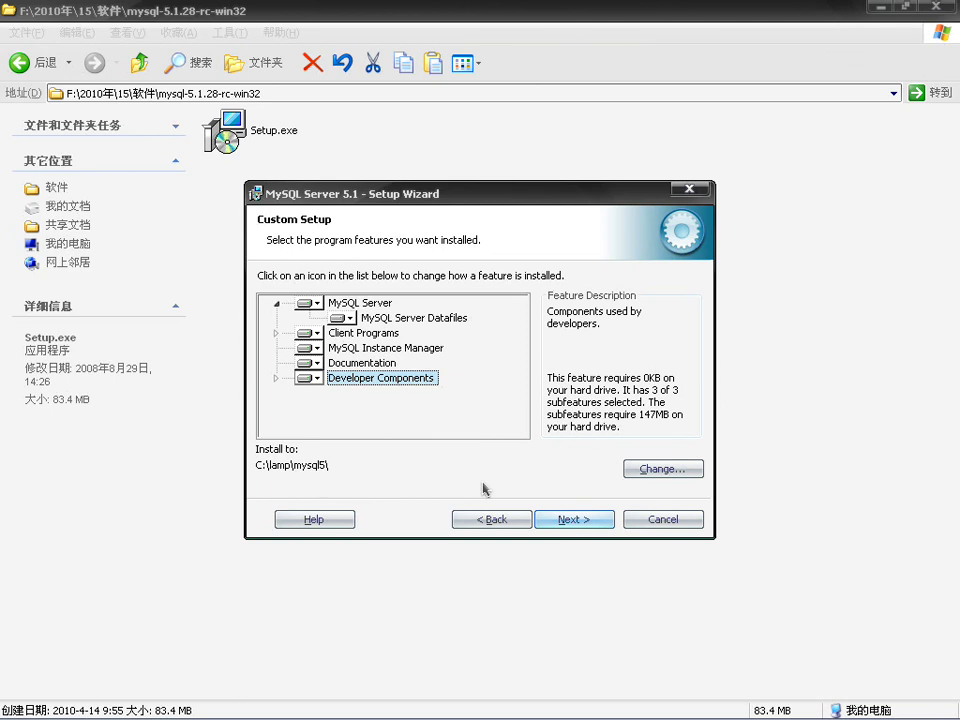
{"action": "left_click", "coordinate": [363, 303]}
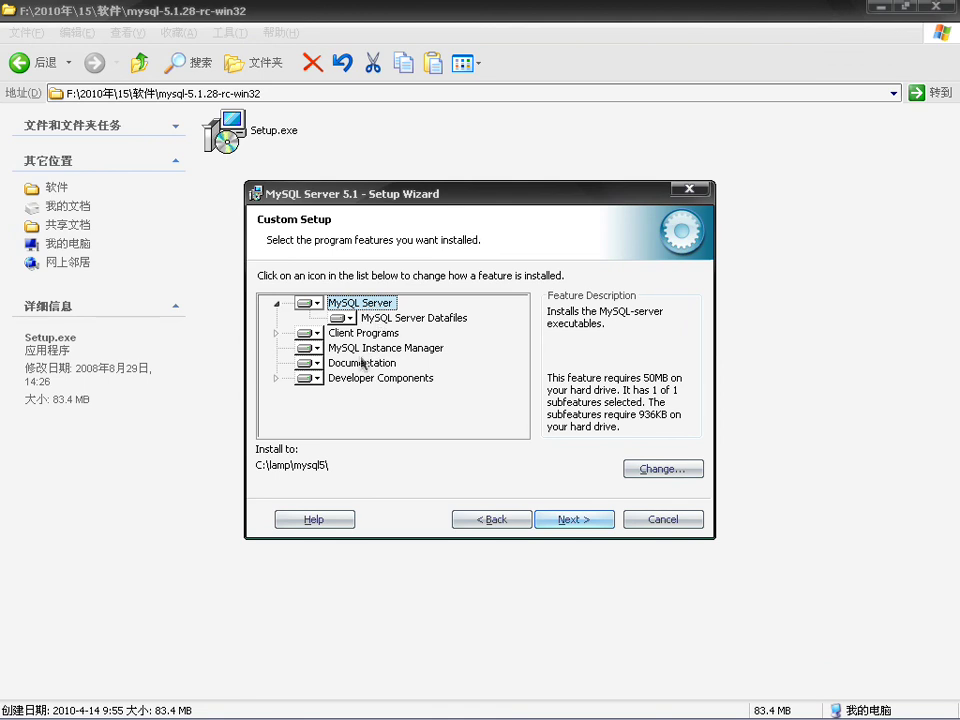
Step: Bring up the destination chooser for MySQL Server Datafiles, then open the Start menu
{"action": "left_click", "coordinate": [401, 320]}
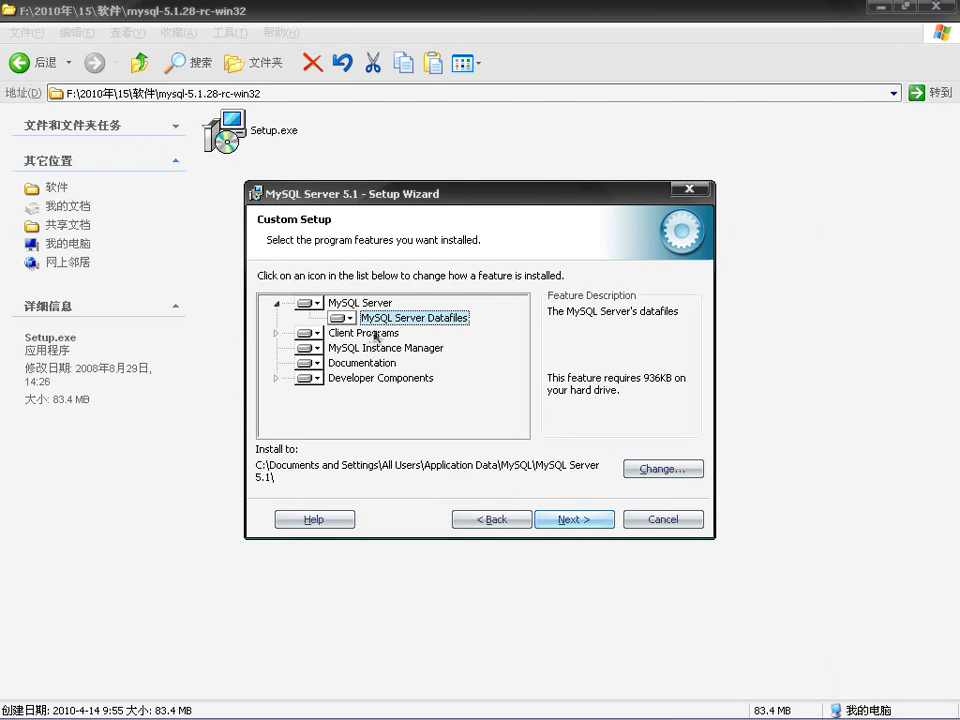
{"action": "left_click", "coordinate": [649, 469]}
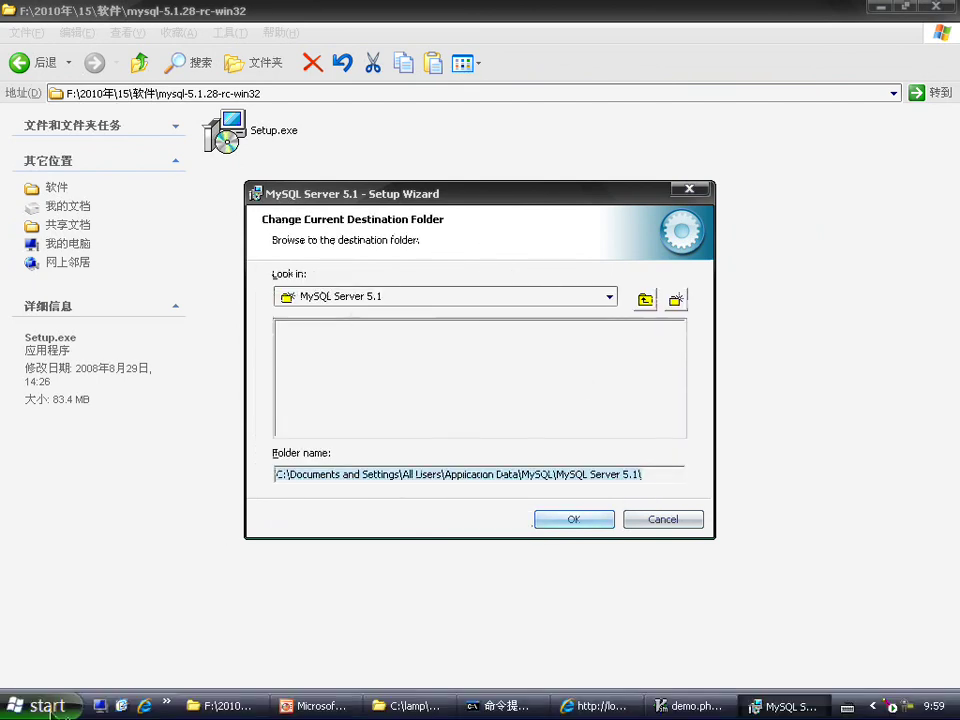
{"action": "left_click", "coordinate": [40, 706]}
{"action": "left_click", "coordinate": [67, 640]}
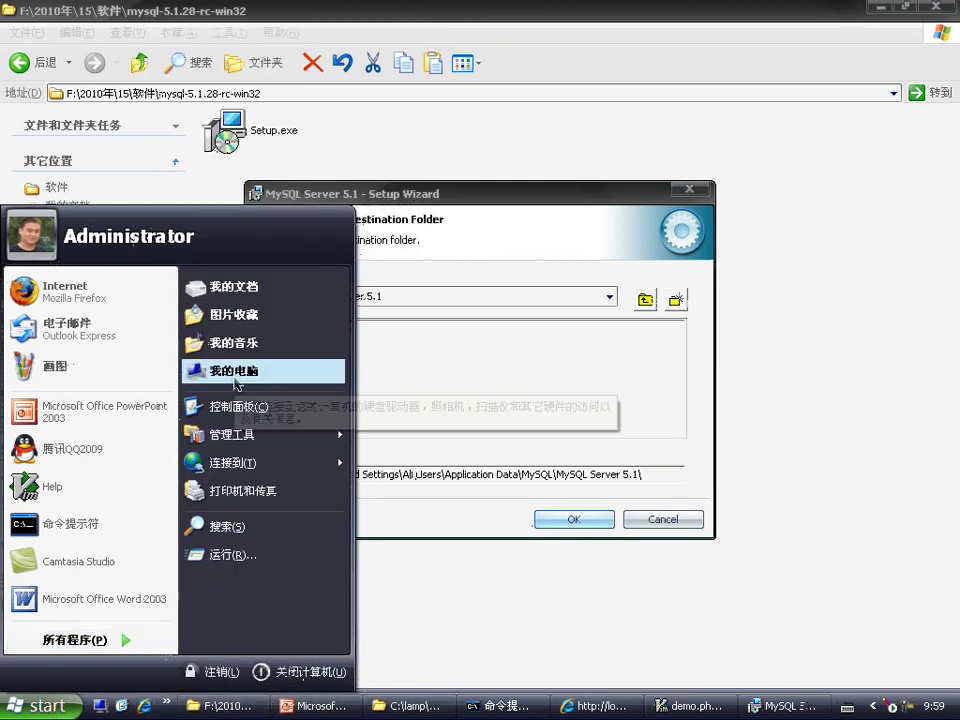
Step: Open the D: drive from My Computer
{"action": "left_click", "coordinate": [290, 370]}
{"action": "left_click", "coordinate": [482, 250]}
{"action": "double_click", "coordinate": [482, 250]}
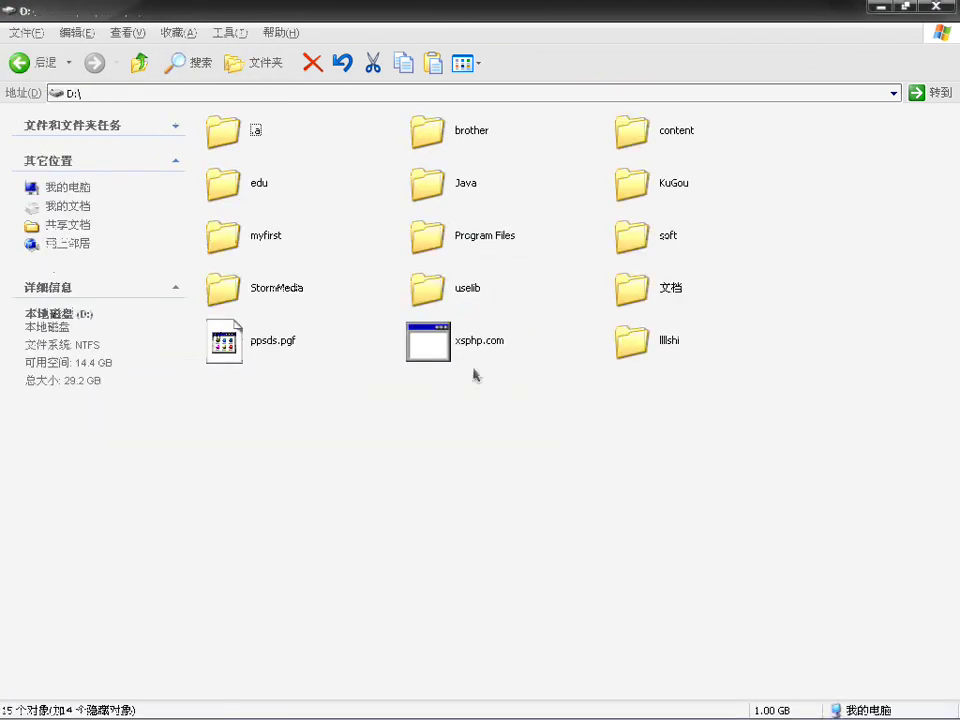
Step: Create a new folder named 'data' on D: and switch back to the Setup Wizard
{"action": "right_click", "coordinate": [432, 430]}
{"action": "mouse_move", "coordinate": [506, 563]}
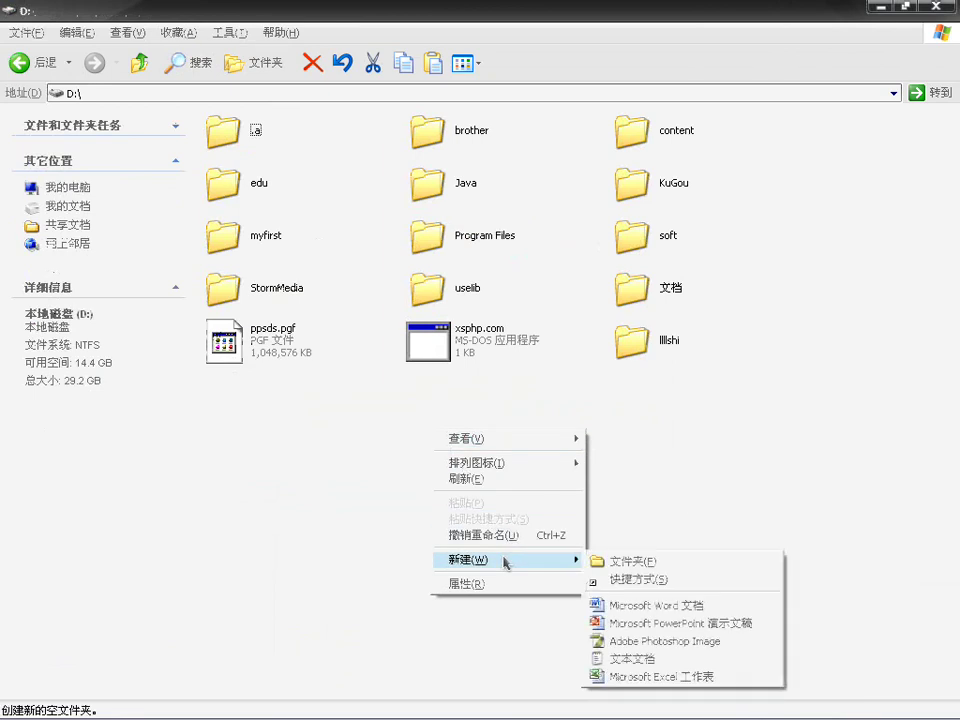
{"action": "left_click", "coordinate": [608, 560]}
{"action": "type", "text": "da"}
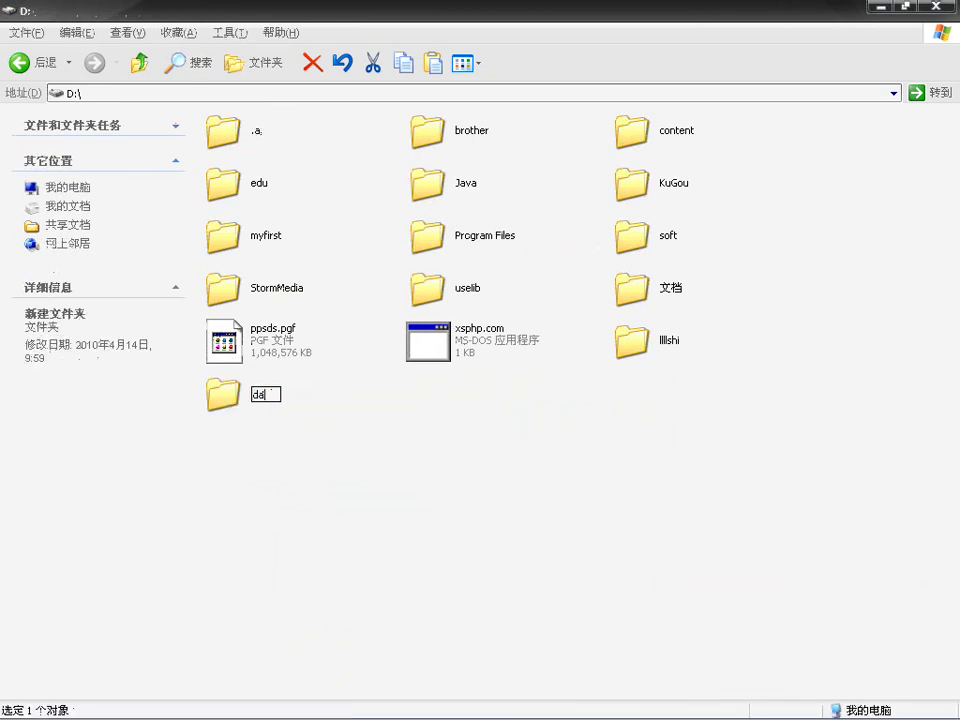
{"action": "type", "text": "ta"}
{"action": "left_click", "coordinate": [478, 501]}
{"action": "left_click", "coordinate": [236, 385]}
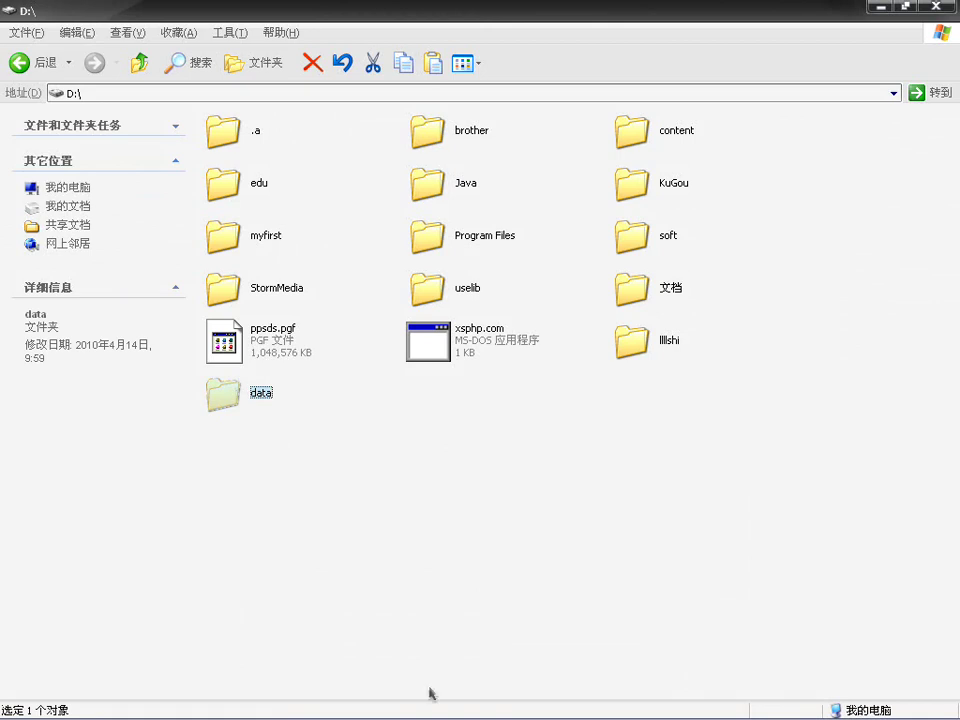
{"action": "mouse_move", "coordinate": [439, 703]}
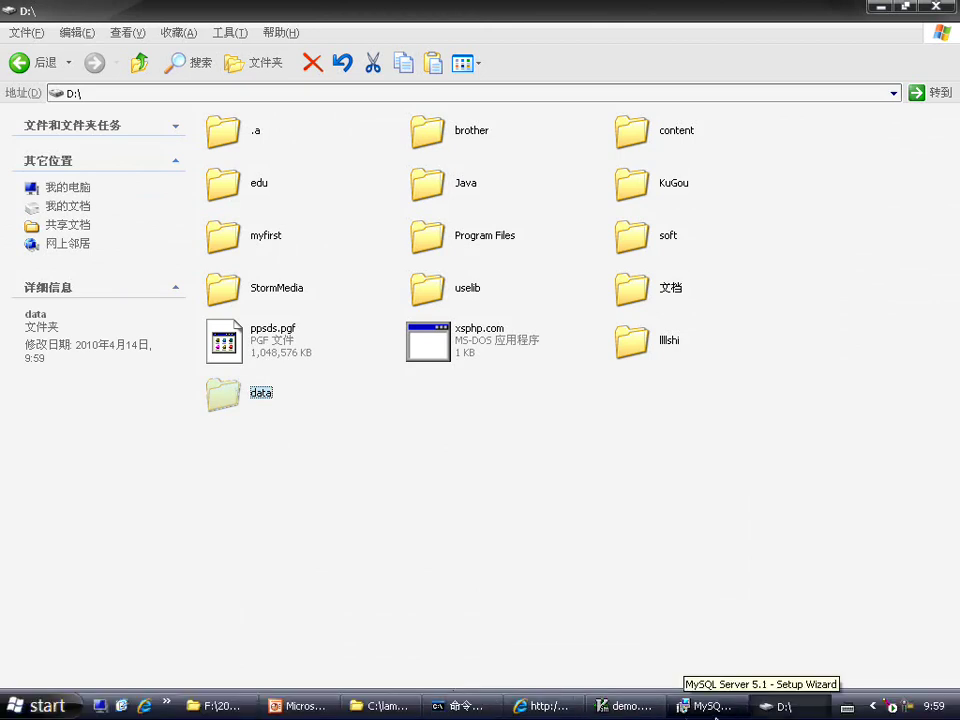
{"action": "left_click", "coordinate": [712, 705]}
Step: Set the MySQL Server Datafiles destination to D:\data\ and advance to Ready to Install
{"action": "left_click", "coordinate": [607, 296]}
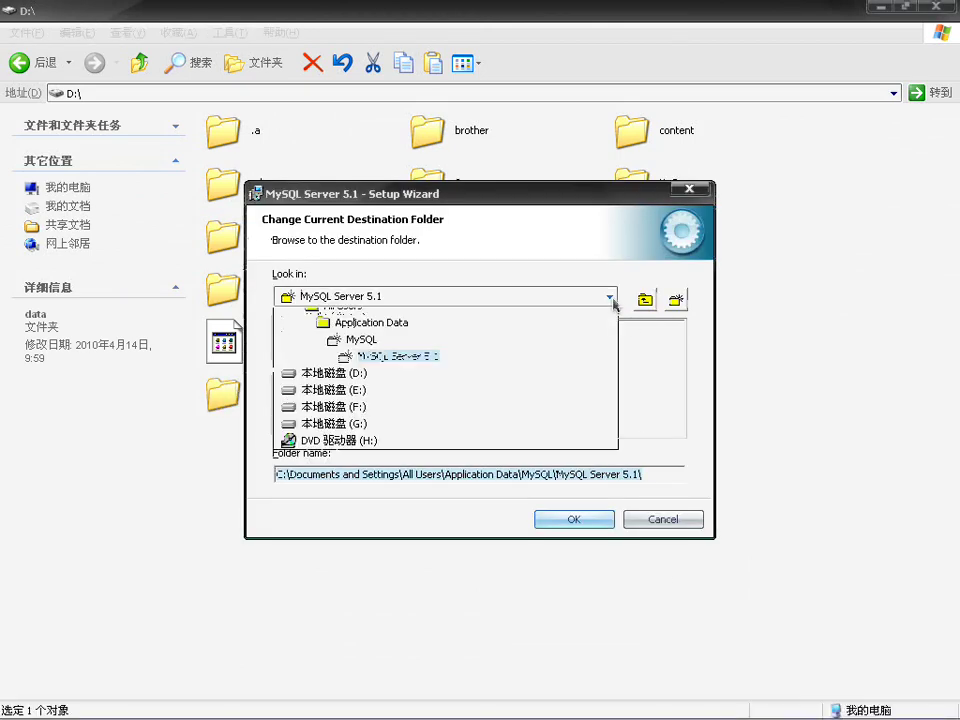
{"action": "left_click", "coordinate": [384, 420]}
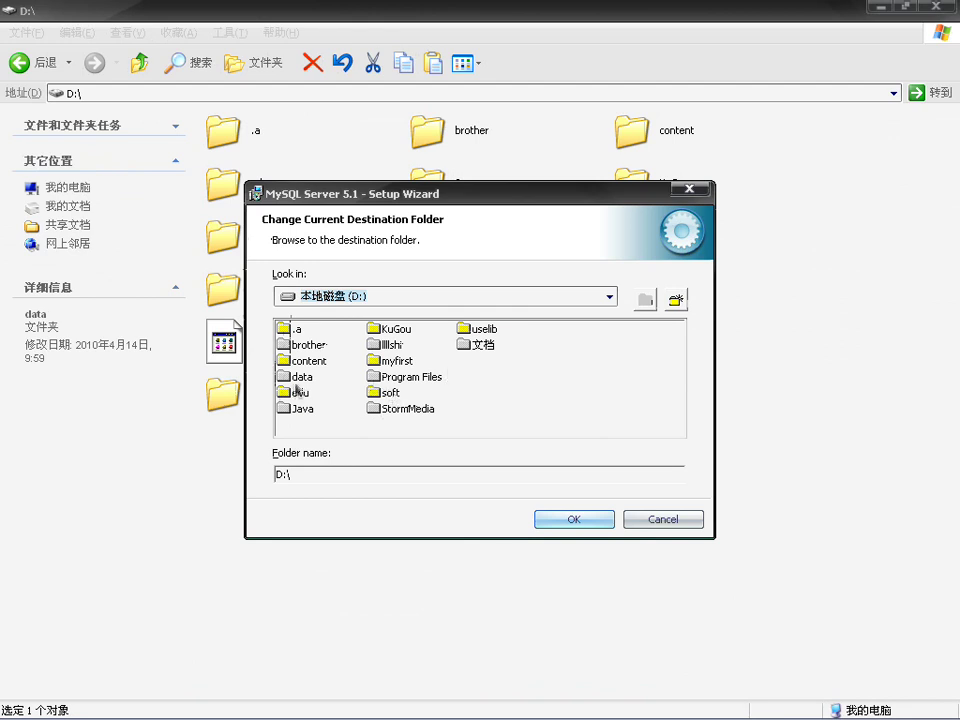
{"action": "left_click", "coordinate": [299, 377]}
{"action": "left_click_drag", "start_coordinate": [422, 193], "coordinate": [553, 180]}
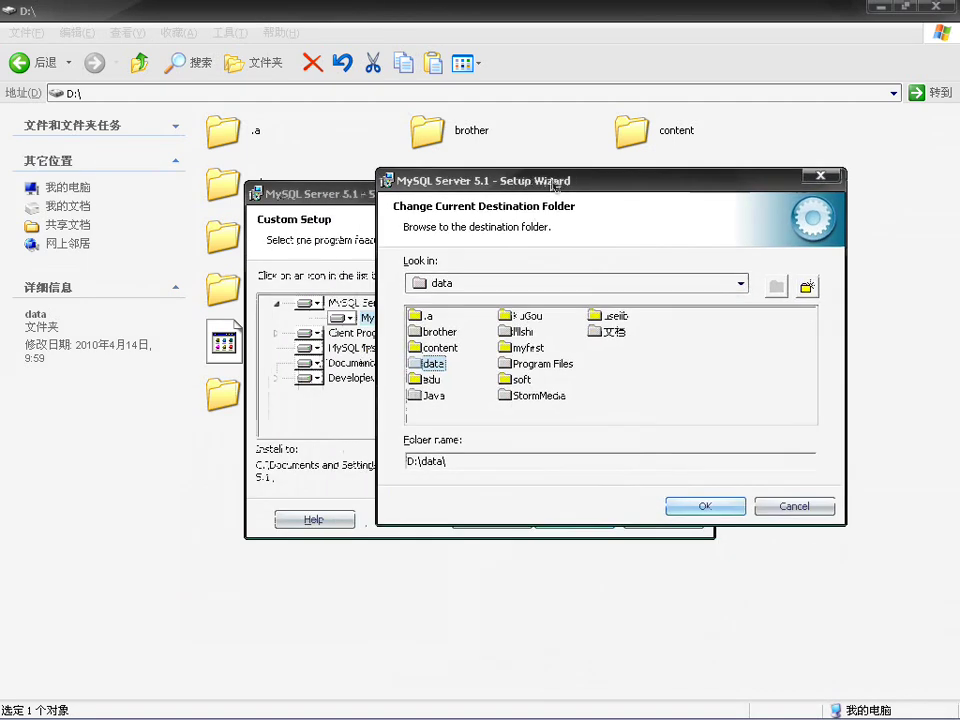
{"action": "left_click", "coordinate": [705, 506]}
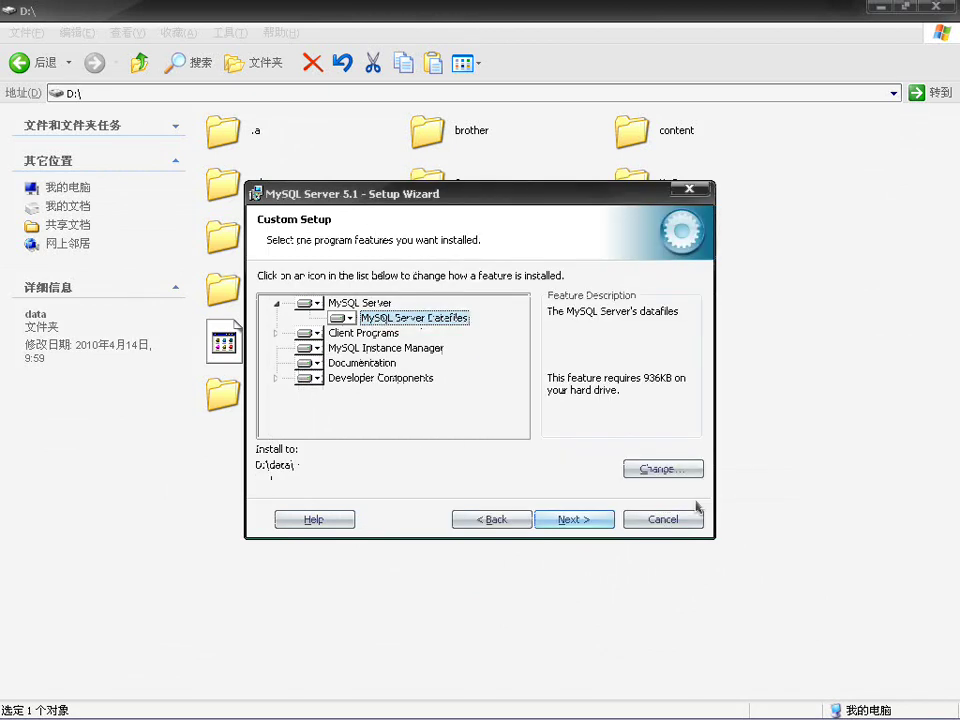
{"action": "left_click", "coordinate": [588, 521]}
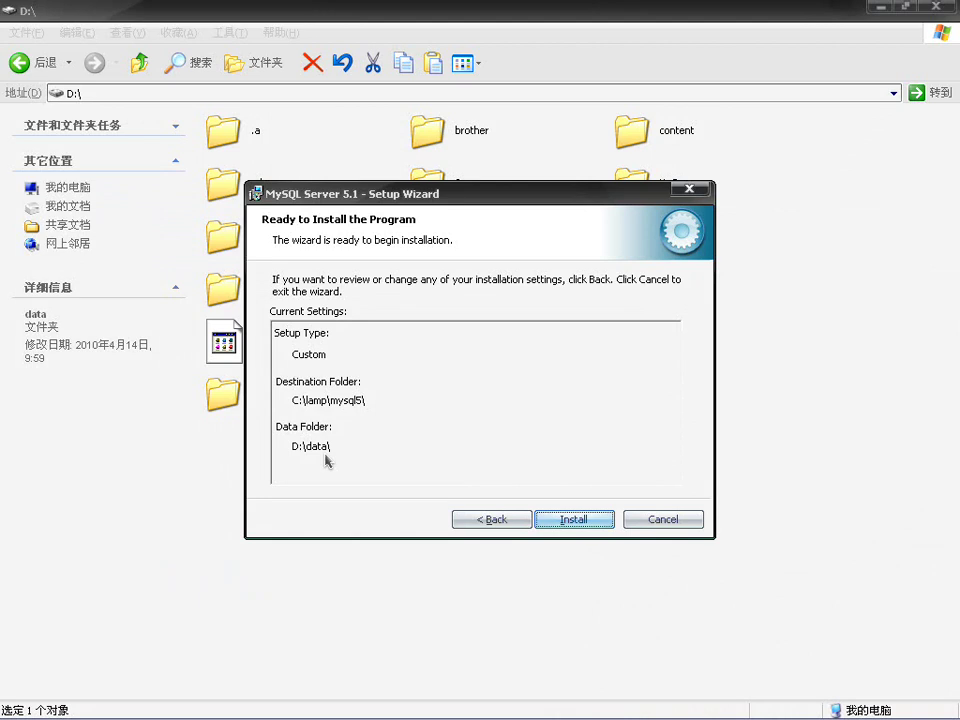
Step: Install MySQL Server 5.1 and page through the MySQL Enterprise screens to Wizard Completed
{"action": "left_click", "coordinate": [571, 517]}
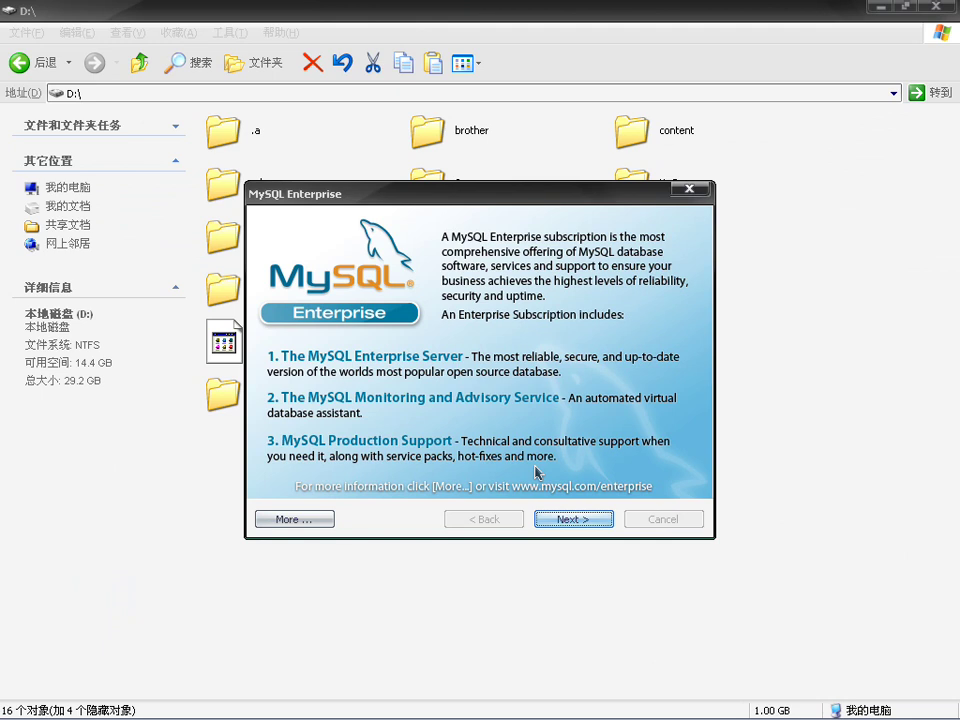
{"action": "left_click", "coordinate": [557, 521]}
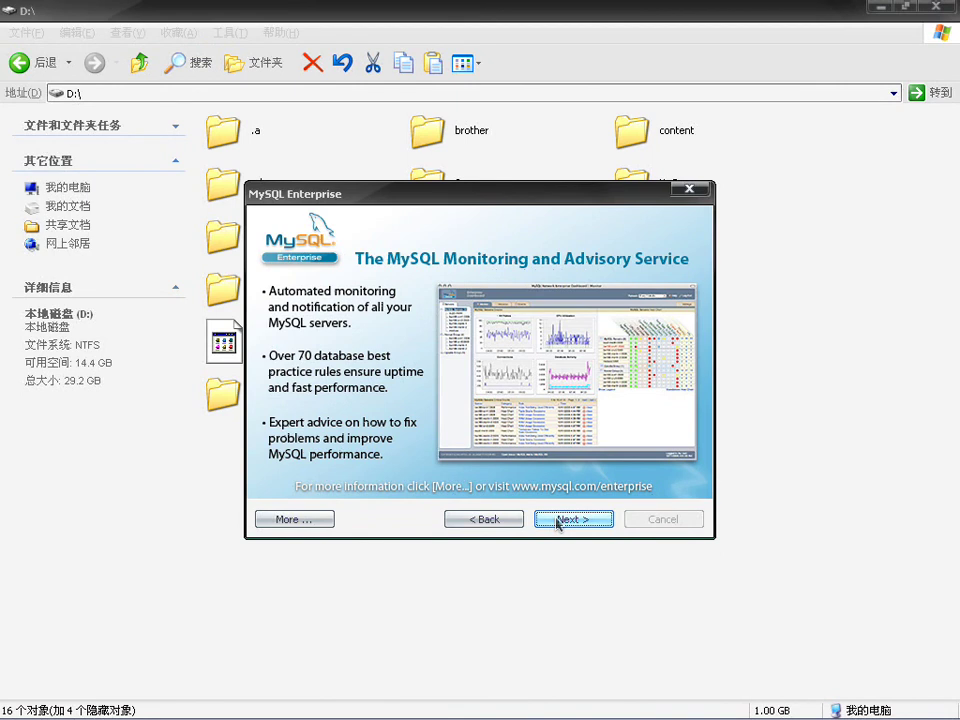
{"action": "left_click", "coordinate": [492, 521]}
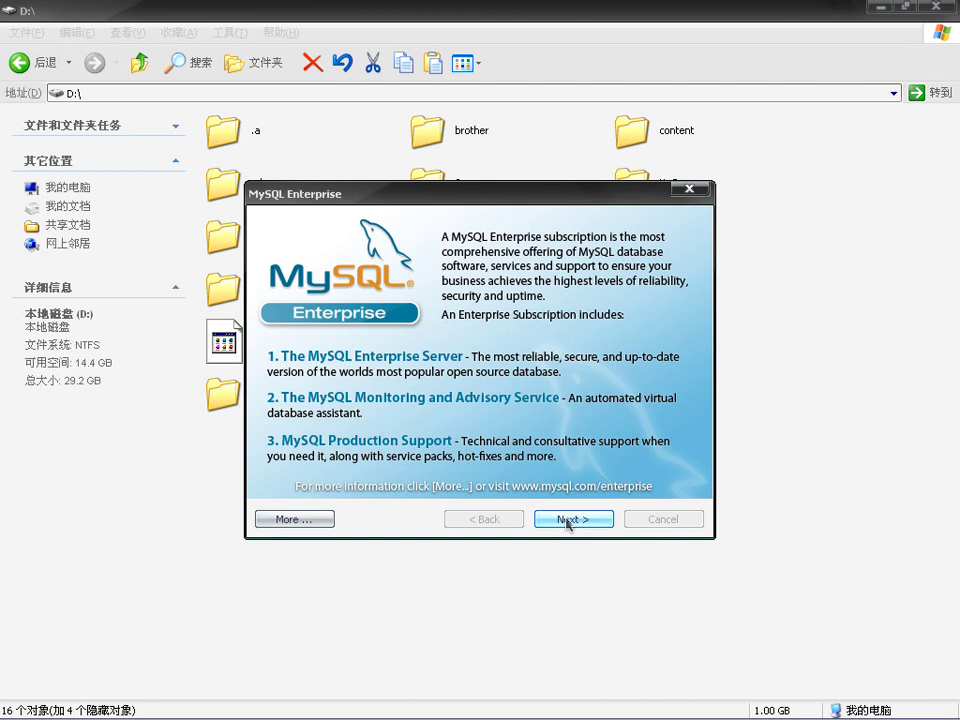
{"action": "left_click", "coordinate": [567, 519]}
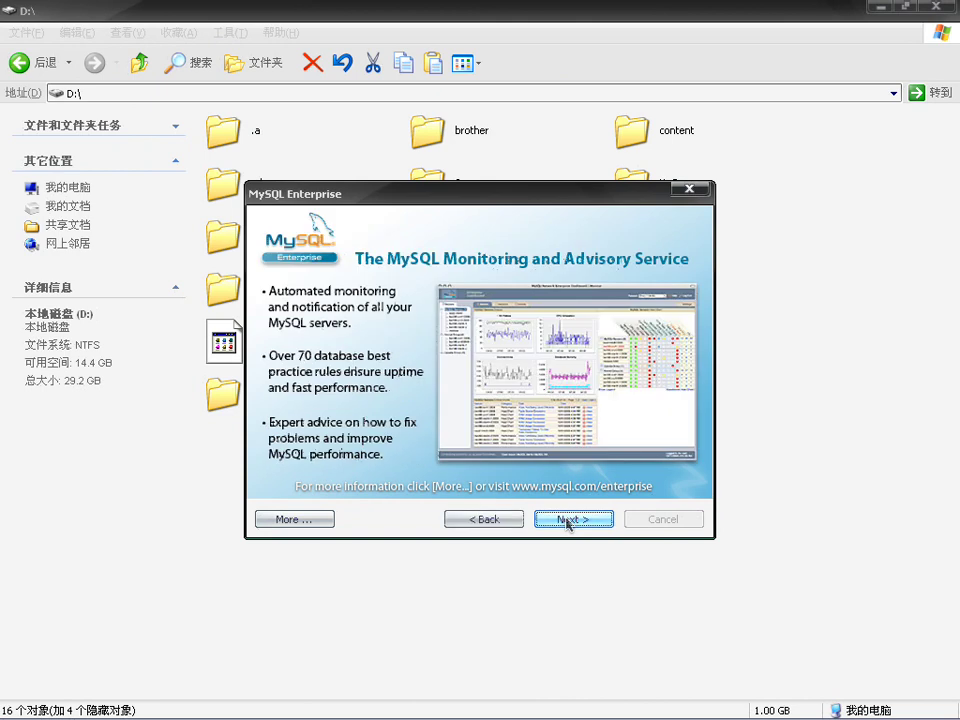
{"action": "left_click", "coordinate": [567, 519]}
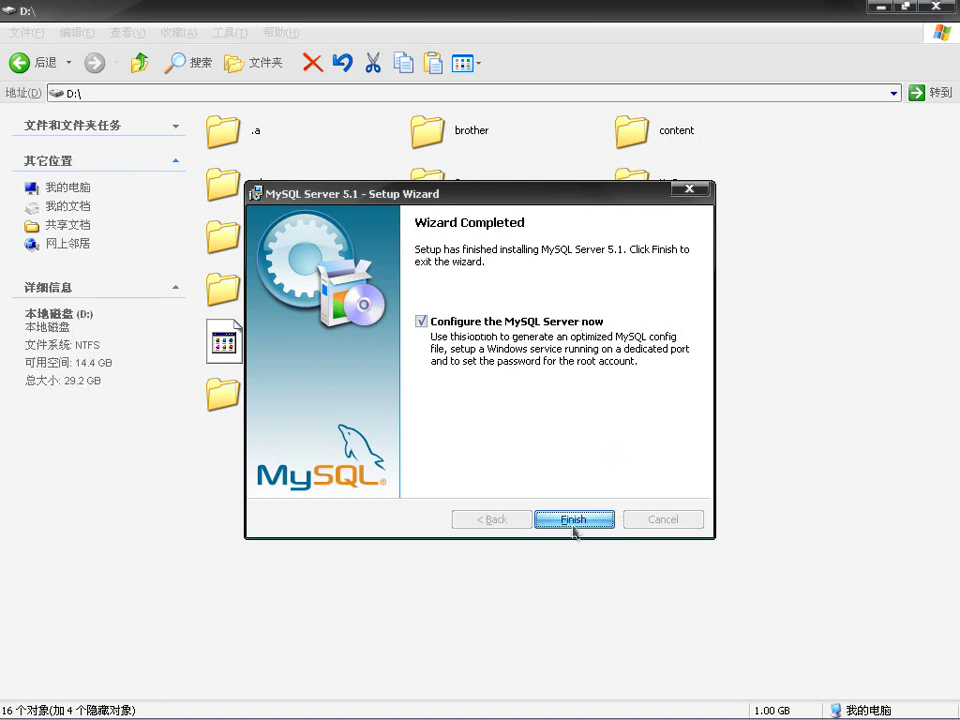
Step: Finish the Setup Wizard with 'Configure the MySQL Server now' left checked
{"action": "left_click", "coordinate": [573, 526]}
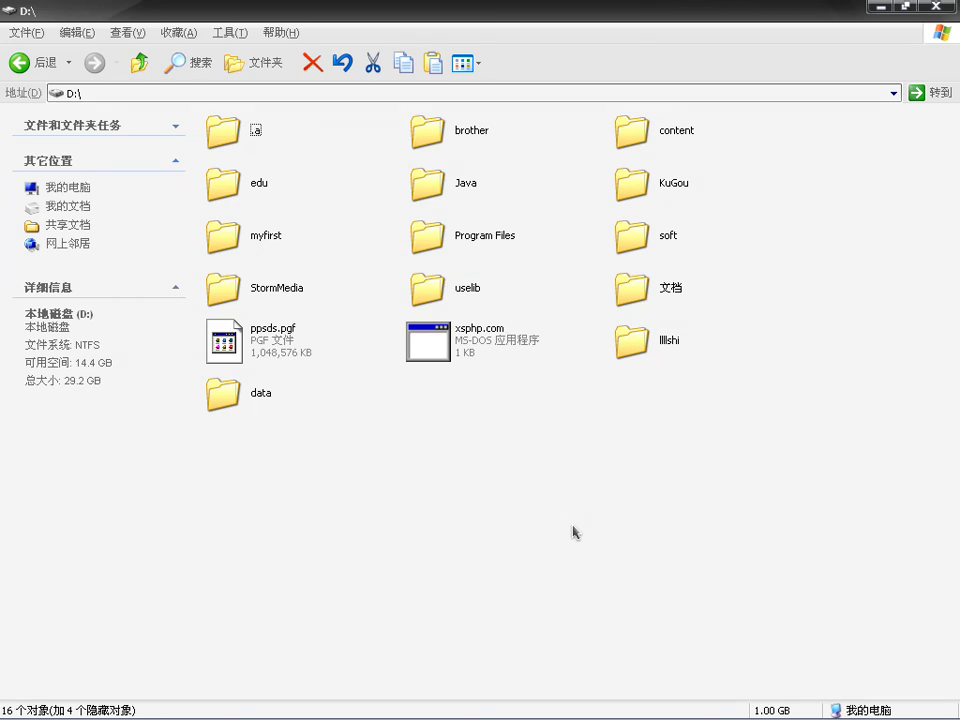
Step: Bring the MySQL Instance Configuration Wizard to the front from the taskbar
{"action": "mouse_move", "coordinate": [690, 714]}
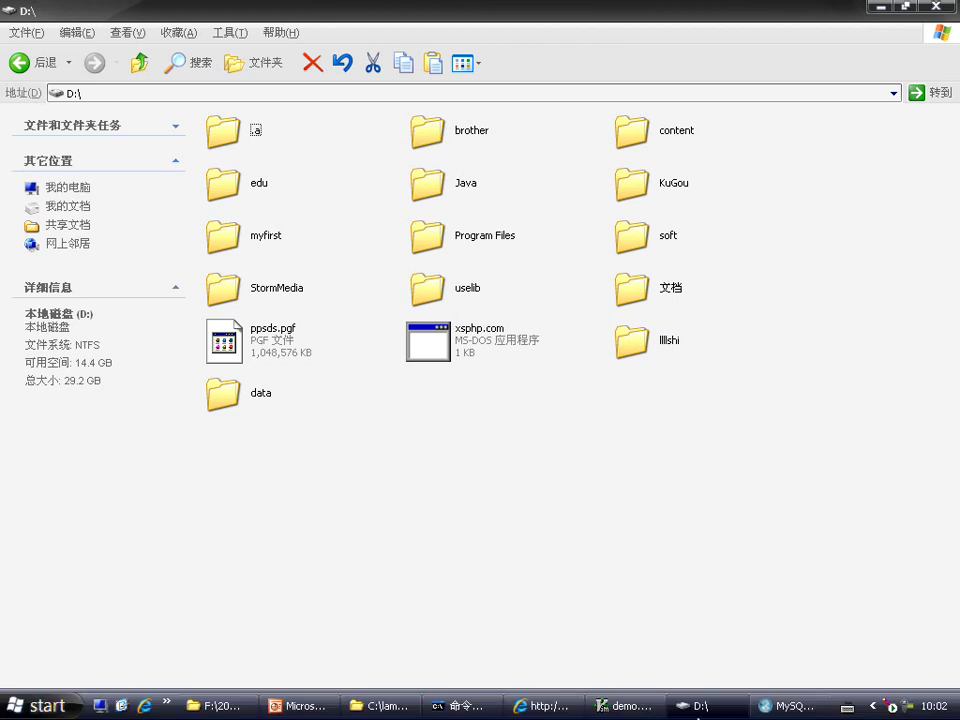
{"action": "left_click", "coordinate": [800, 706]}
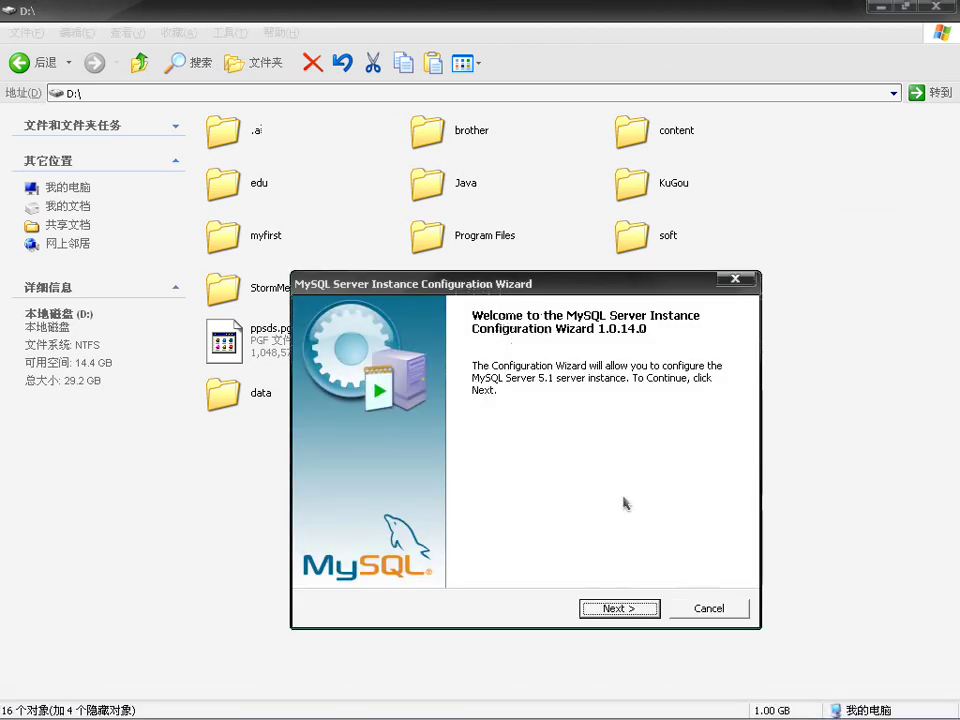
Step: Start the instance configuration wizard and proceed with Detailed Configuration to the server type page
{"action": "left_click", "coordinate": [627, 606]}
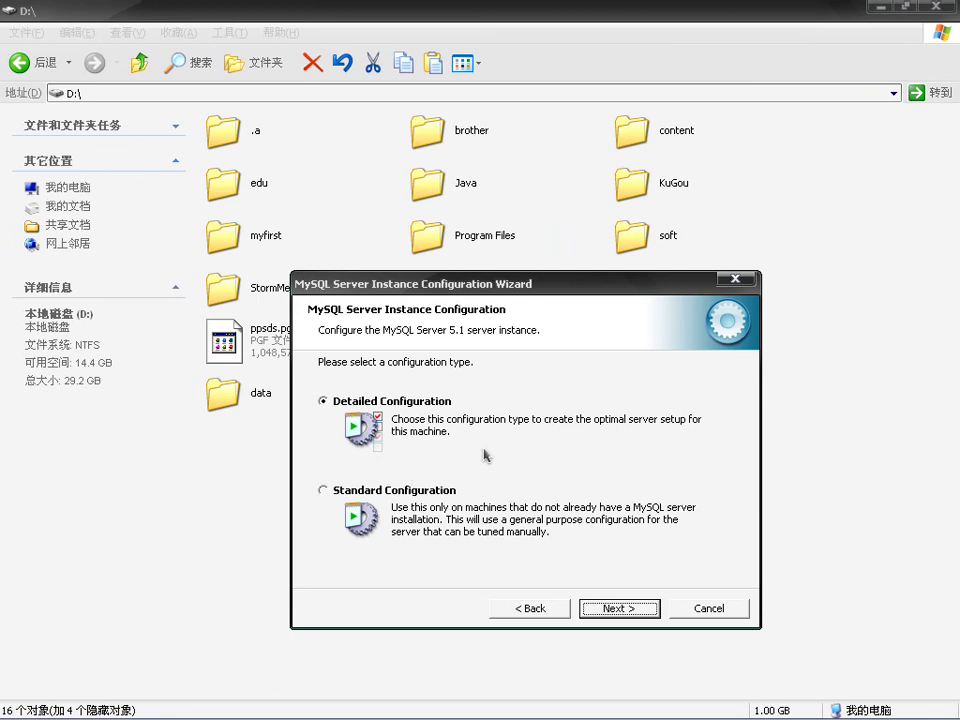
{"action": "left_click", "coordinate": [618, 612]}
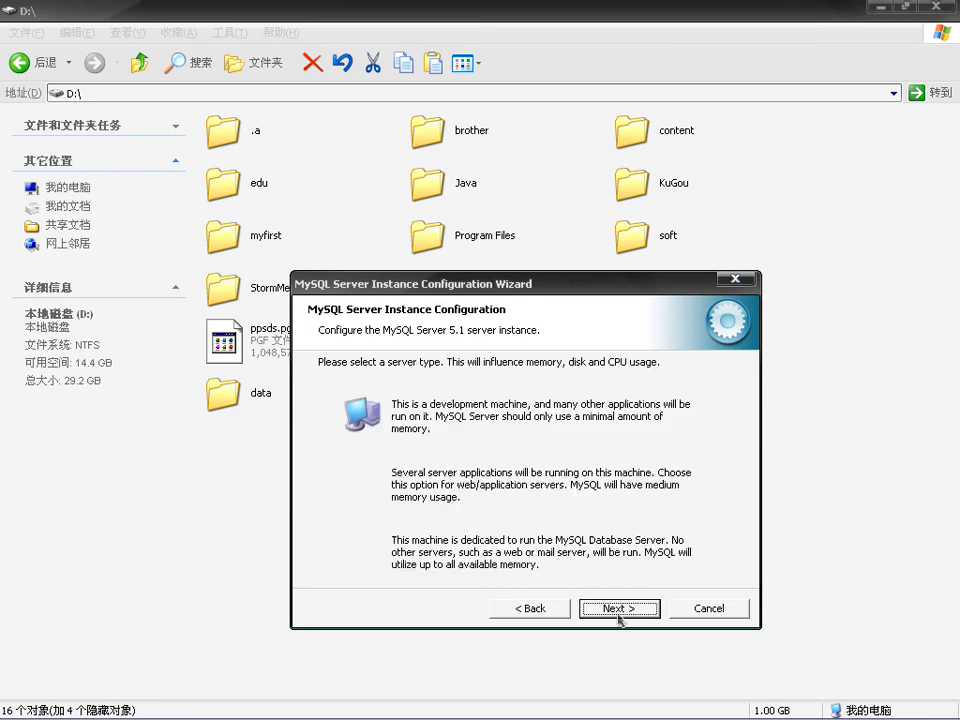
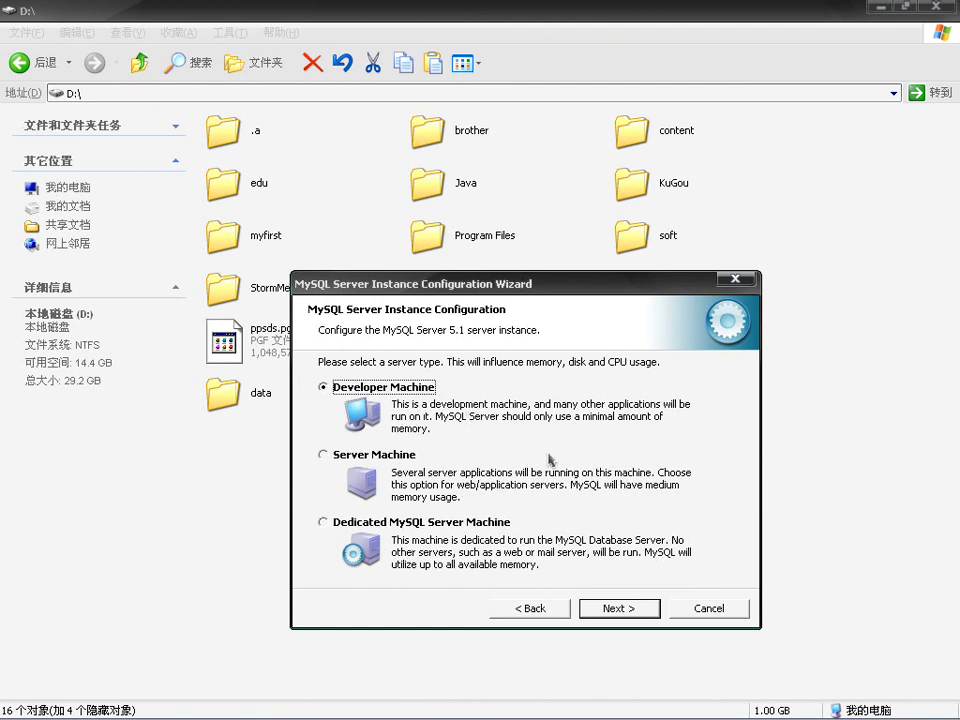
Step: Accept Developer Machine as the MySQL server type and continue
{"action": "left_click", "coordinate": [625, 614]}
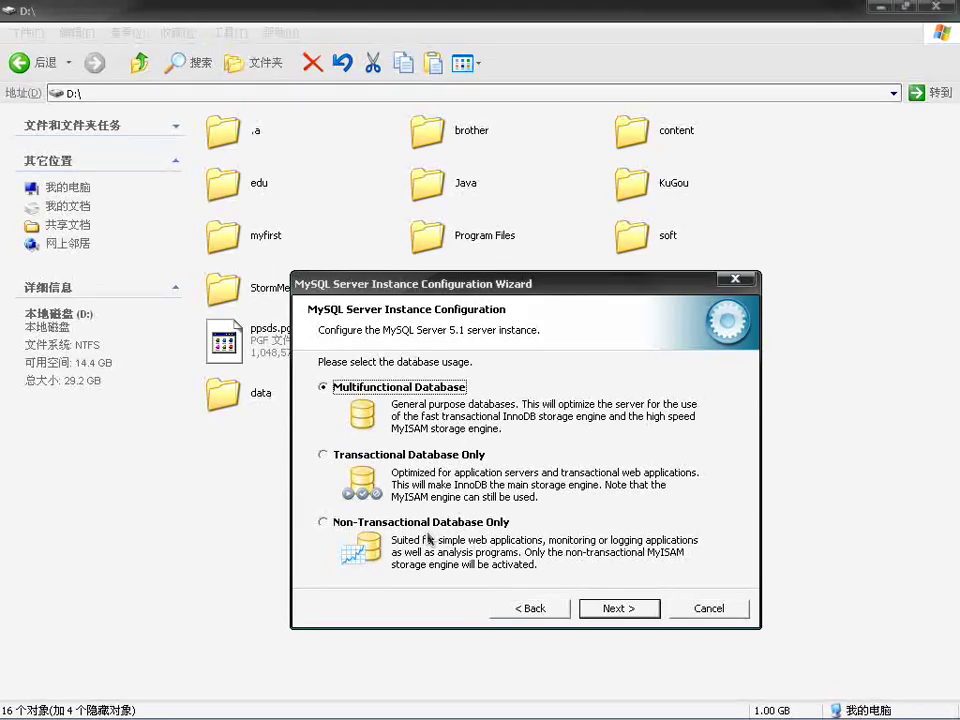
Step: Accept Multifunctional Database as the database usage and continue
{"action": "left_click", "coordinate": [640, 610]}
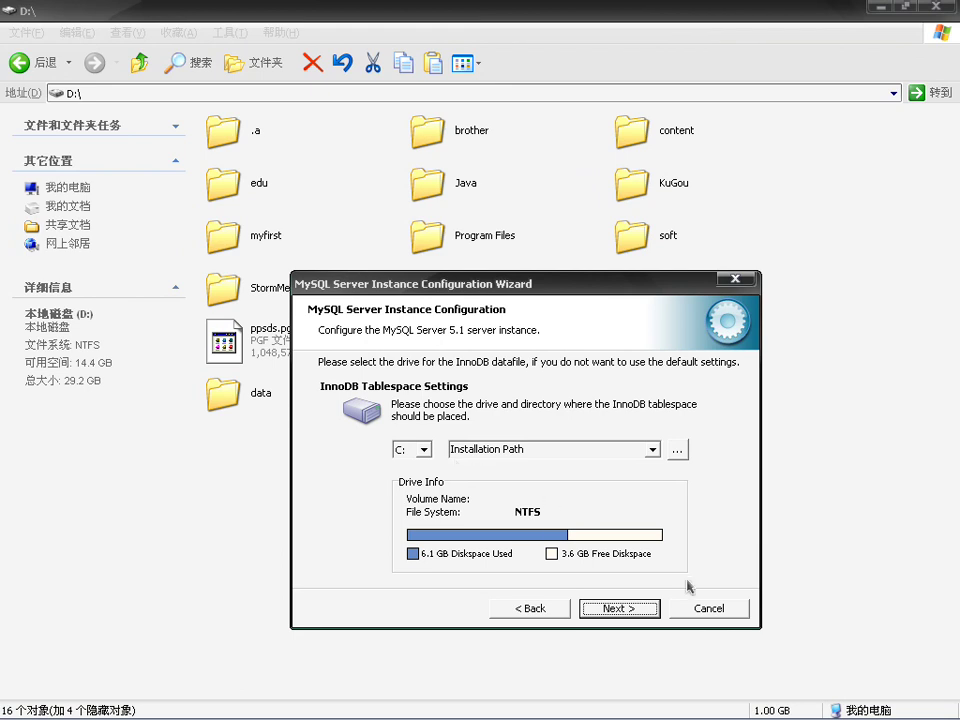
Step: Leave the InnoDB tablespace on drive C: at the Installation Path and continue
{"action": "left_click", "coordinate": [618, 612]}
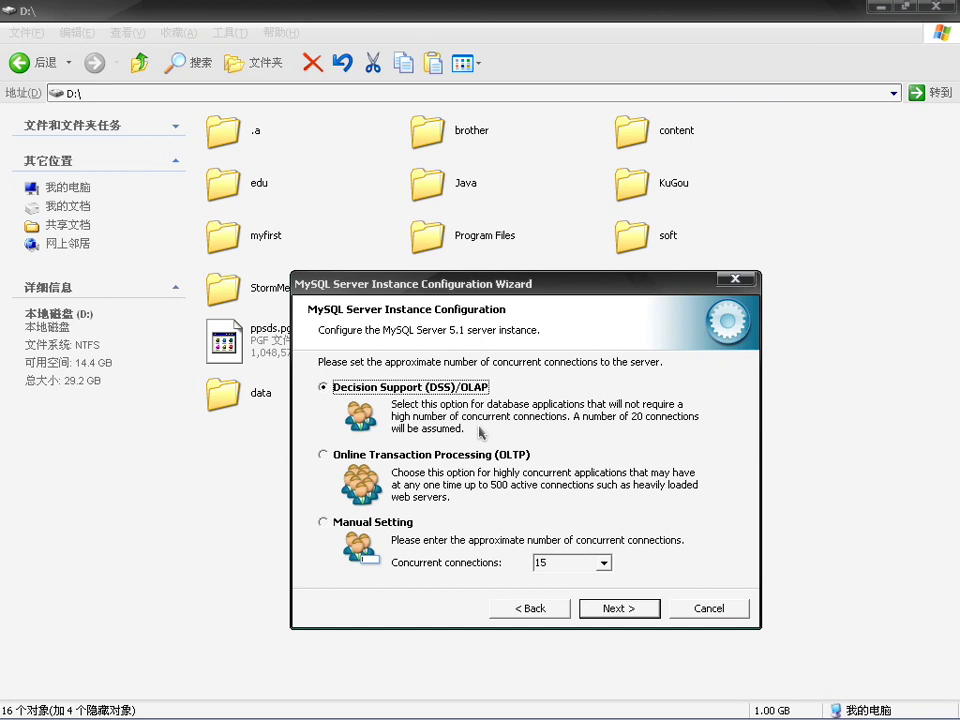
Step: Accept Decision Support (DSS)/OLAP connections, then TCP/IP on port 3306 with strict mode
{"action": "left_click", "coordinate": [618, 608]}
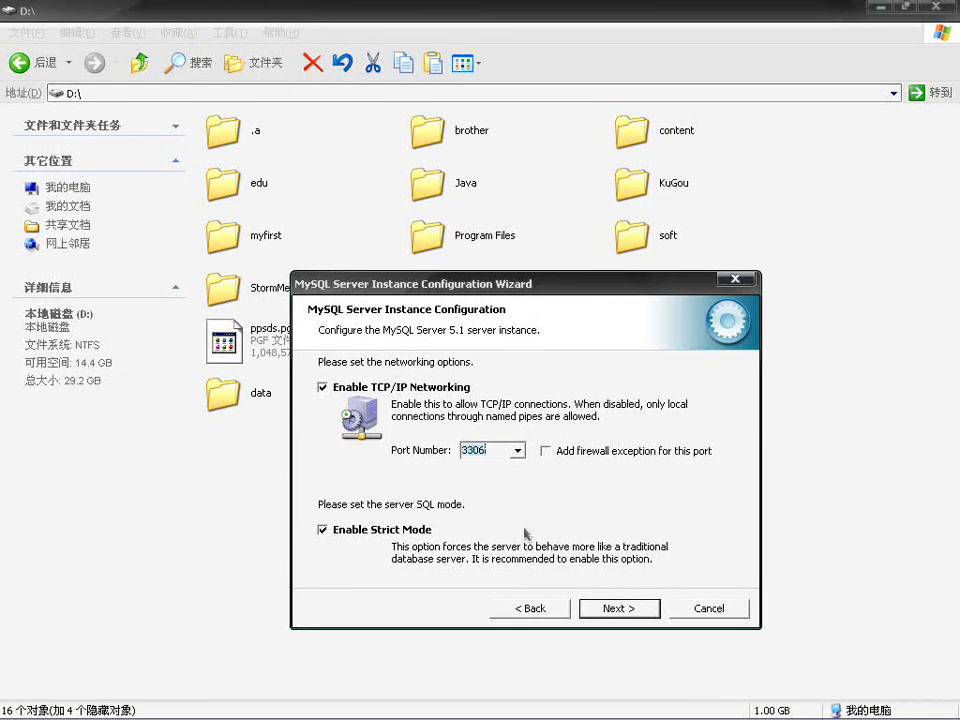
{"action": "left_click", "coordinate": [614, 609]}
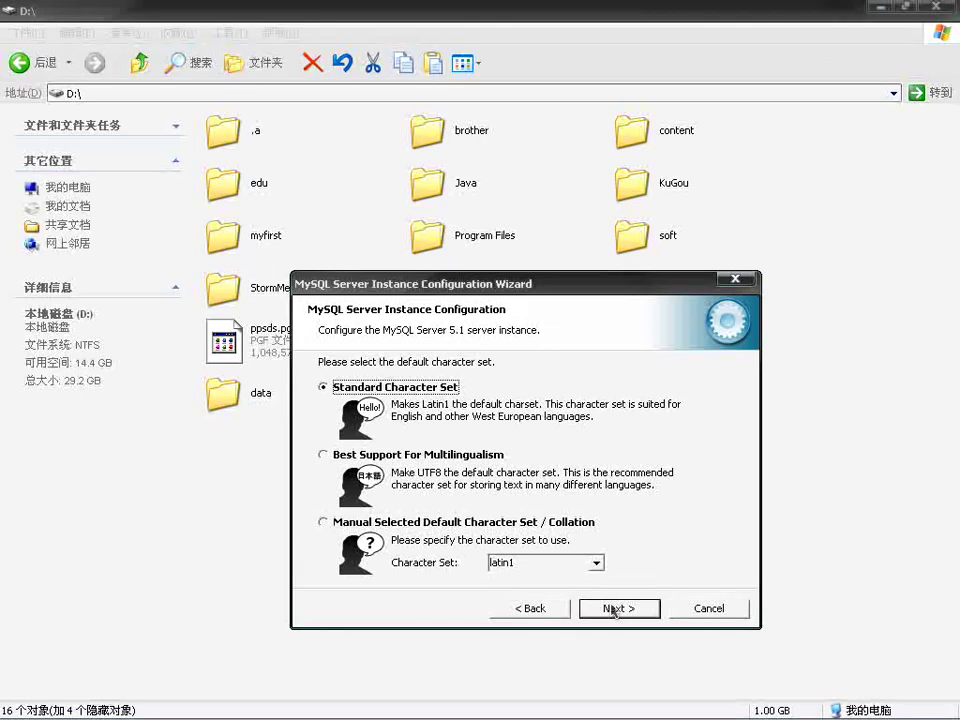
Step: Choose Manual Selected Default Character Set with utf8 and continue
{"action": "left_click", "coordinate": [325, 524]}
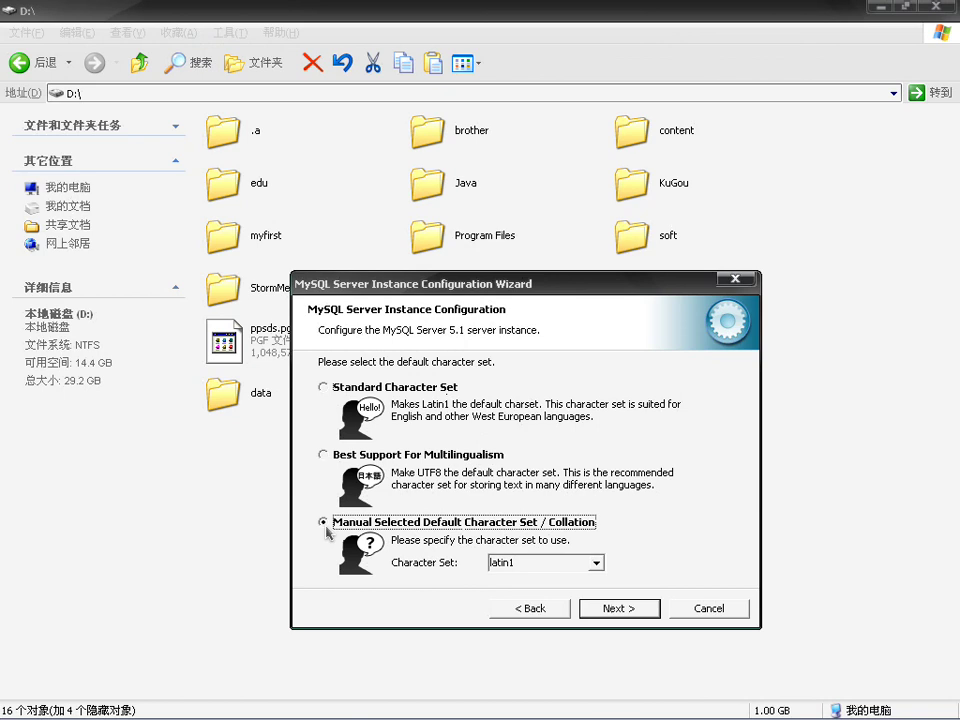
{"action": "left_click", "coordinate": [596, 563]}
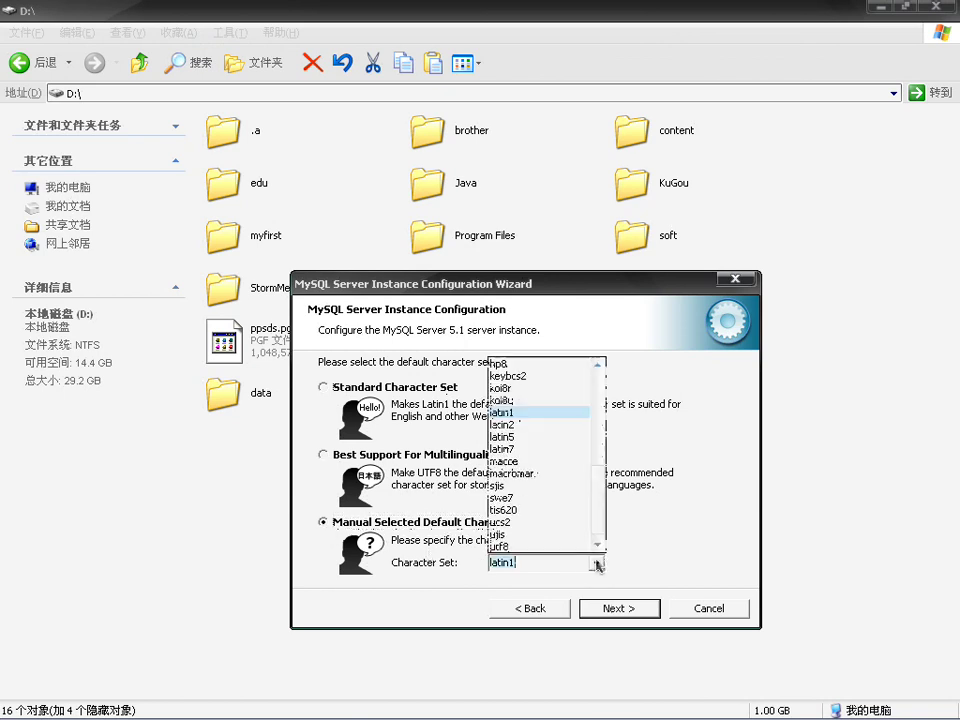
{"action": "left_click", "coordinate": [543, 547]}
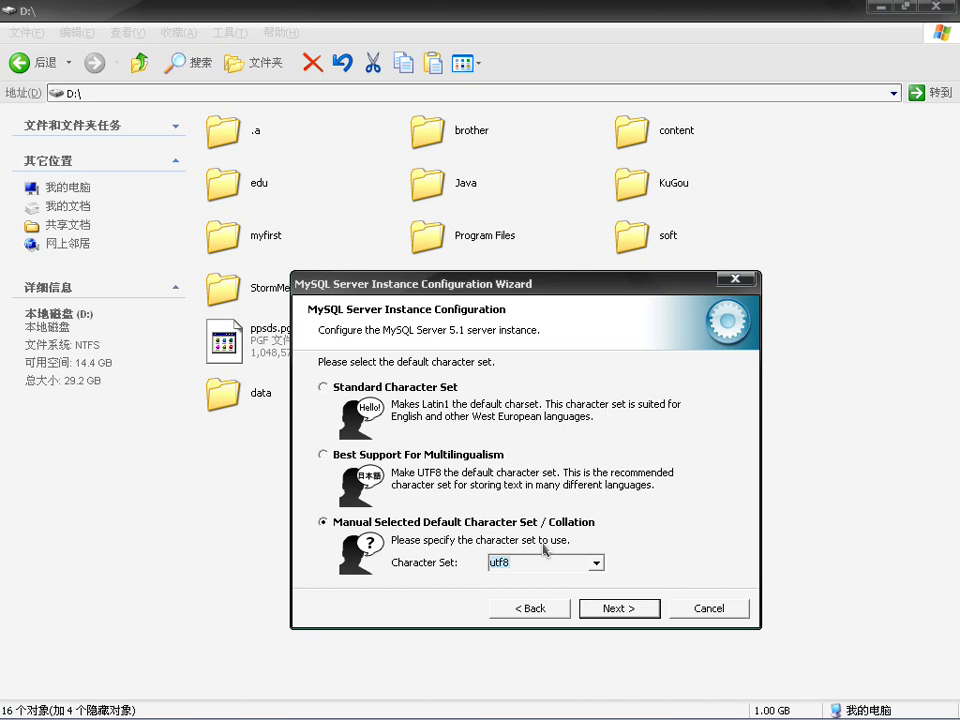
{"action": "left_click", "coordinate": [619, 609]}
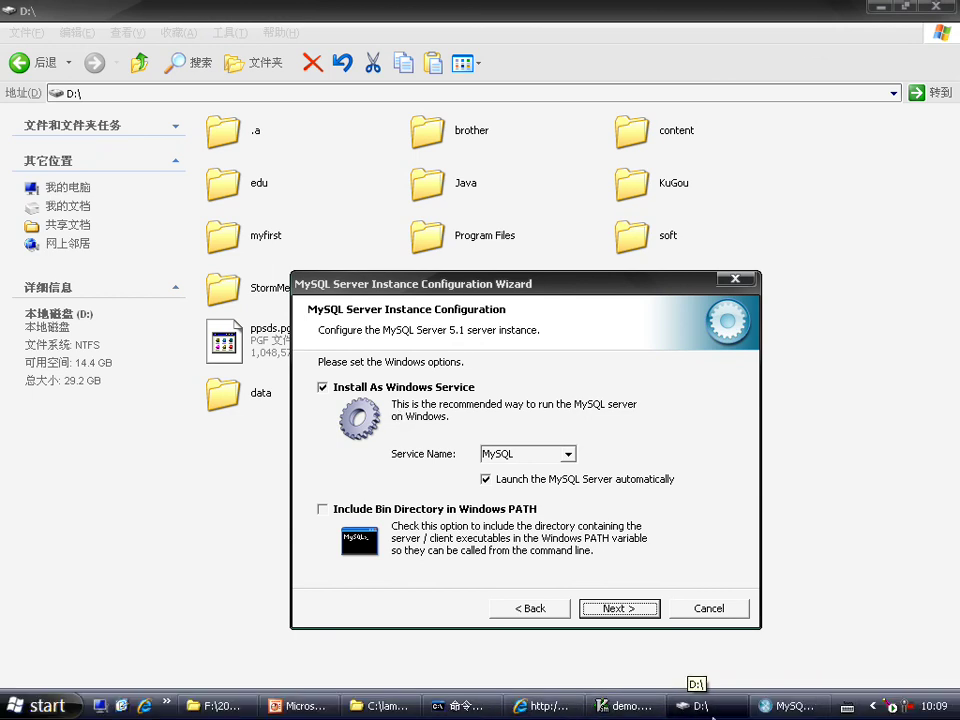
Step: Minimize the open folder and Internet Explorer windows to clear the desktop
{"action": "left_click", "coordinate": [883, 11]}
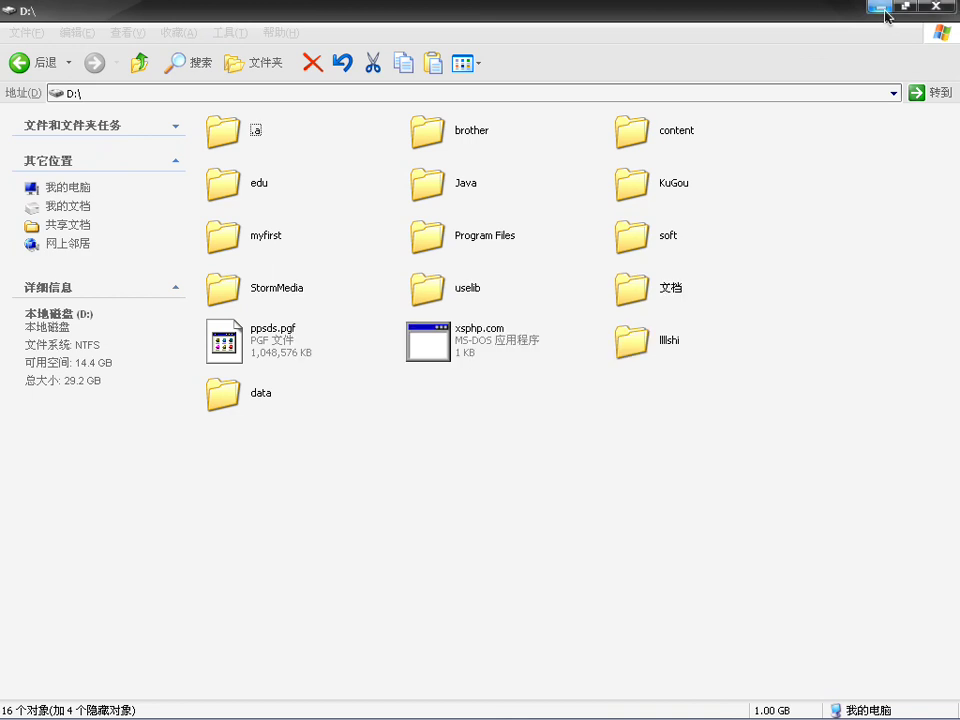
{"action": "left_click", "coordinate": [884, 14]}
{"action": "left_click", "coordinate": [883, 12]}
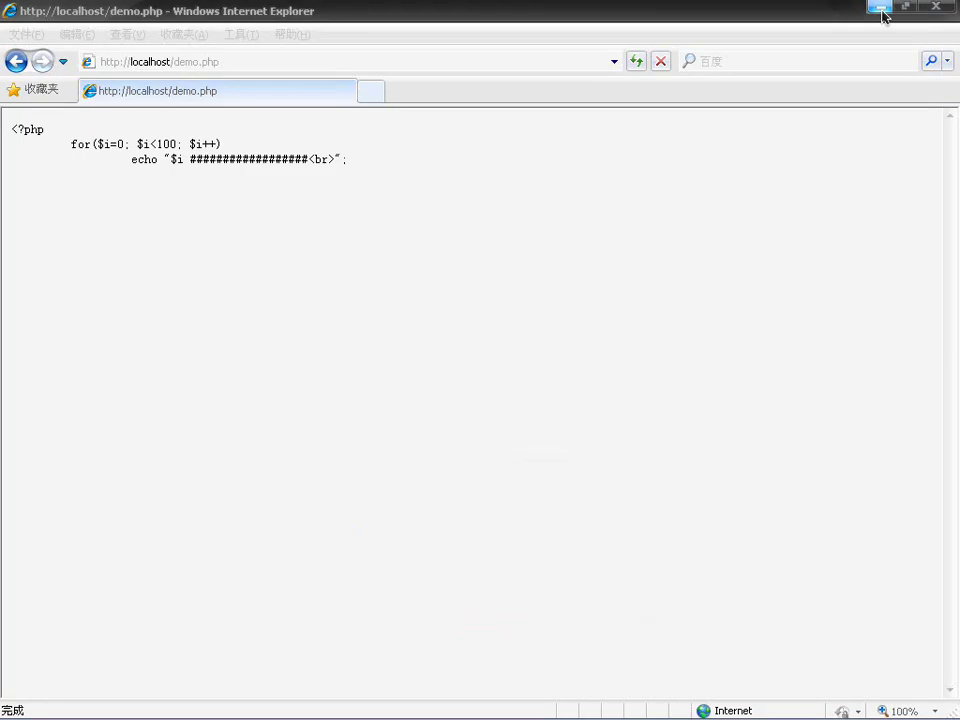
{"action": "left_click", "coordinate": [883, 12]}
{"action": "left_click", "coordinate": [883, 12]}
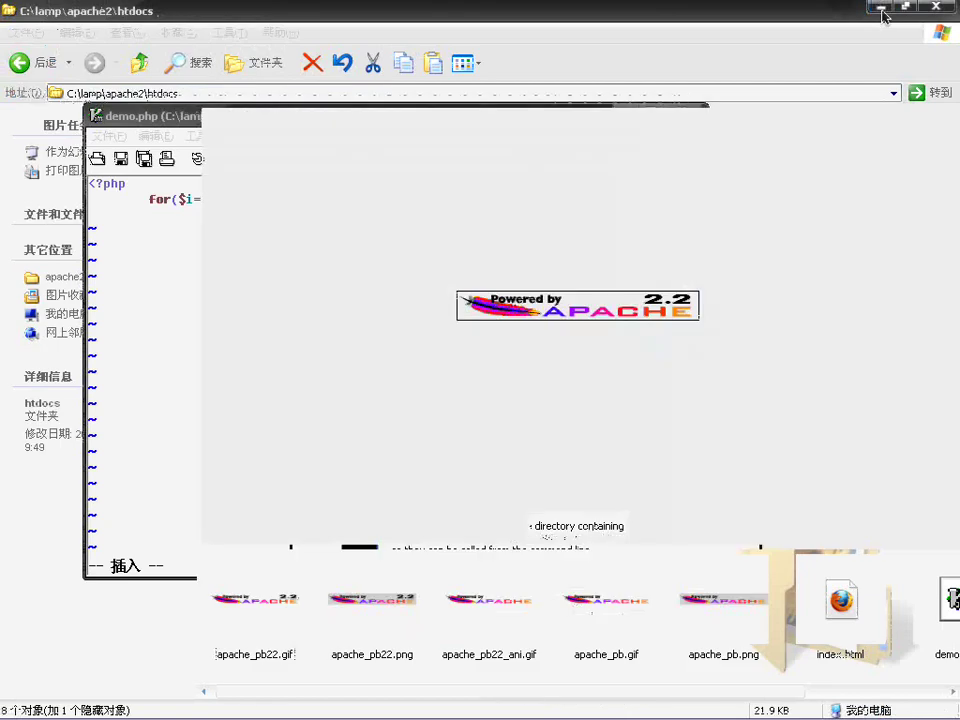
{"action": "left_click", "coordinate": [883, 14]}
Step: Review the Windows services list in Computer Management, then close it
{"action": "right_click", "coordinate": [36, 22]}
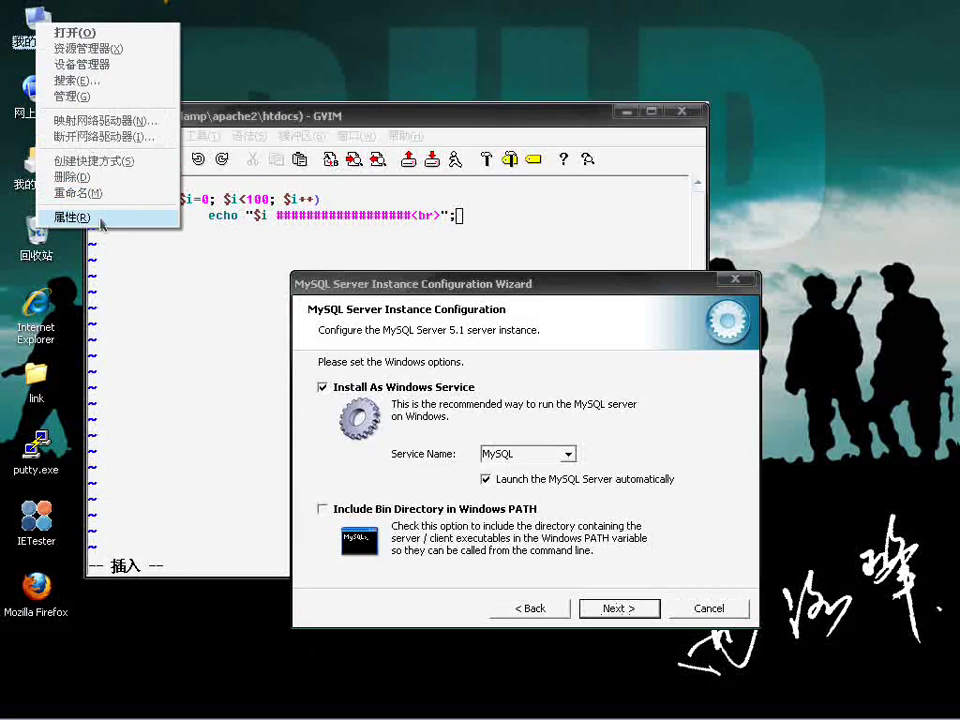
{"action": "left_click", "coordinate": [72, 96]}
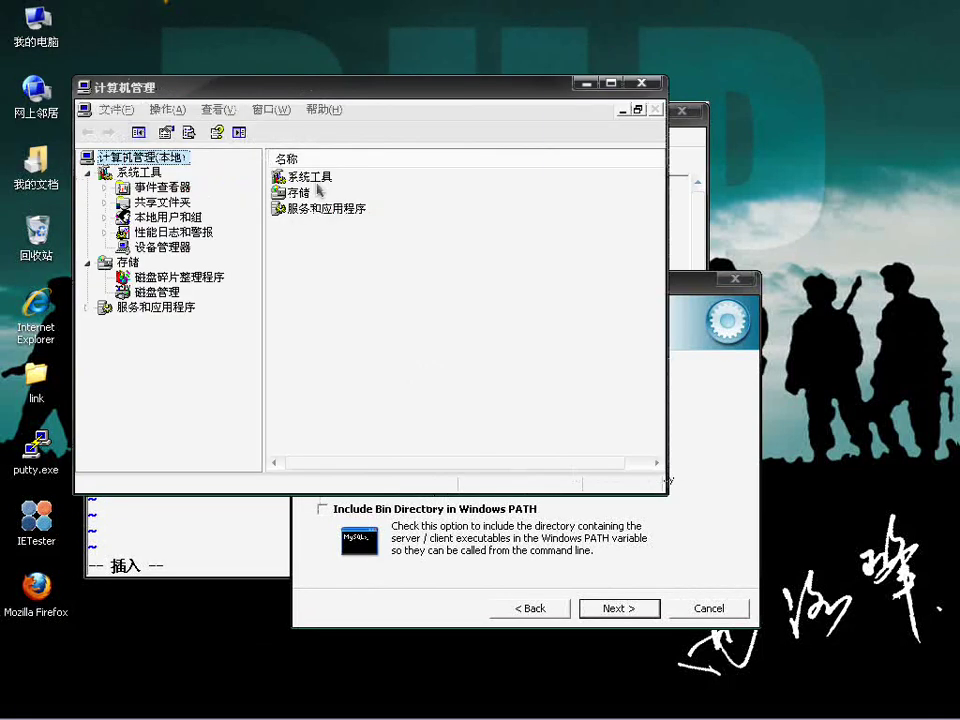
{"action": "double_click", "coordinate": [310, 212]}
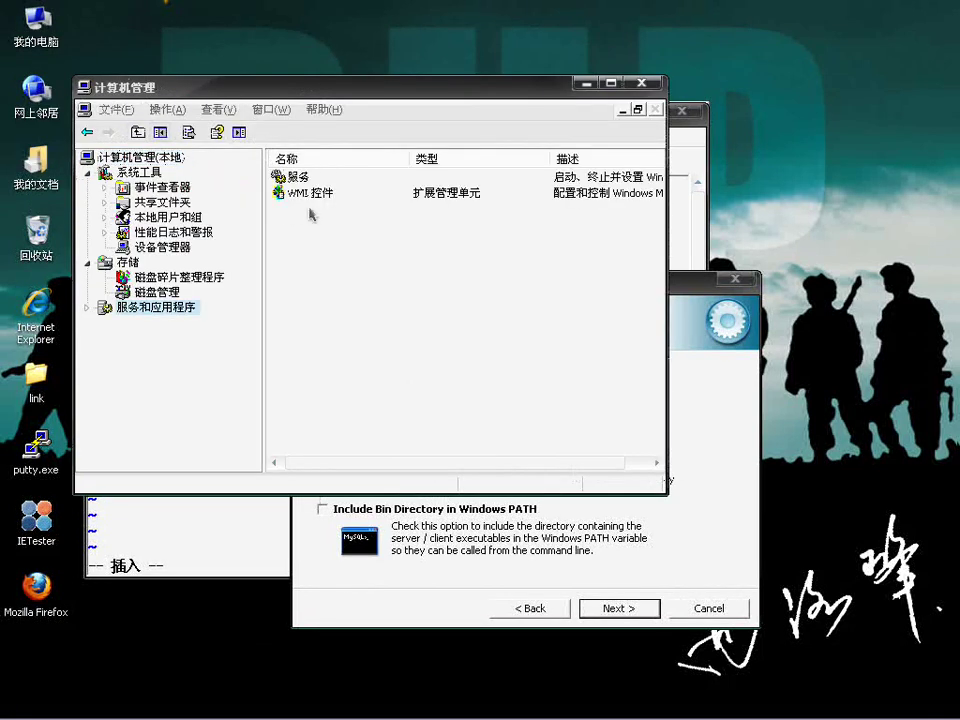
{"action": "double_click", "coordinate": [292, 177]}
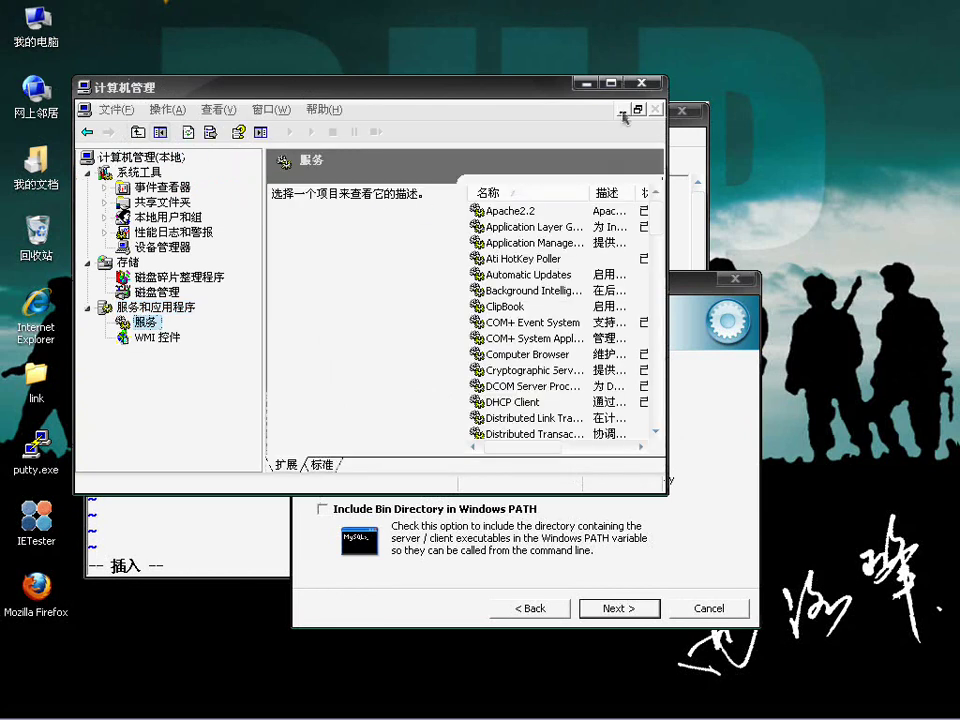
{"action": "left_click_drag", "start_coordinate": [663, 226], "coordinate": [662, 287]}
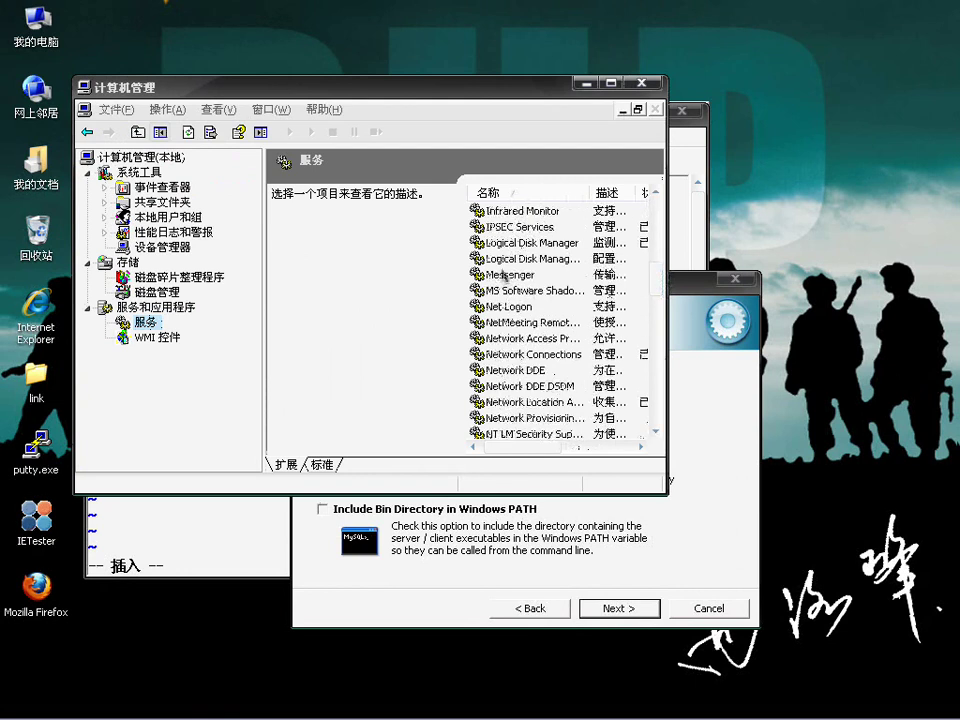
{"action": "left_click", "coordinate": [644, 85]}
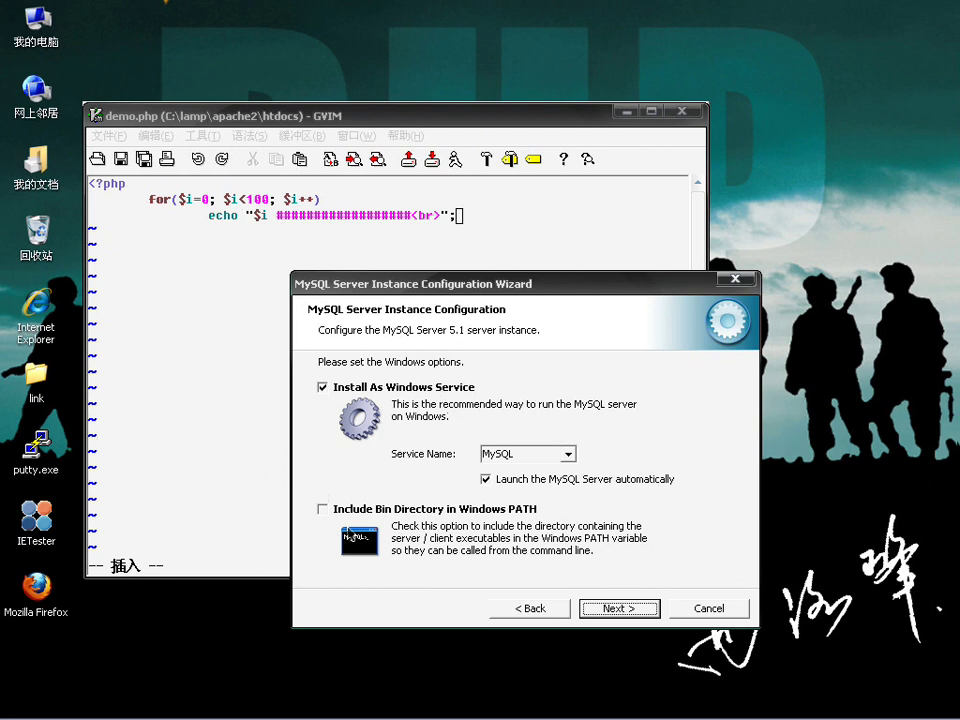
Step: Open Environment Variables from My Computer's System Properties Advanced page
{"action": "left_click", "coordinate": [35, 28]}
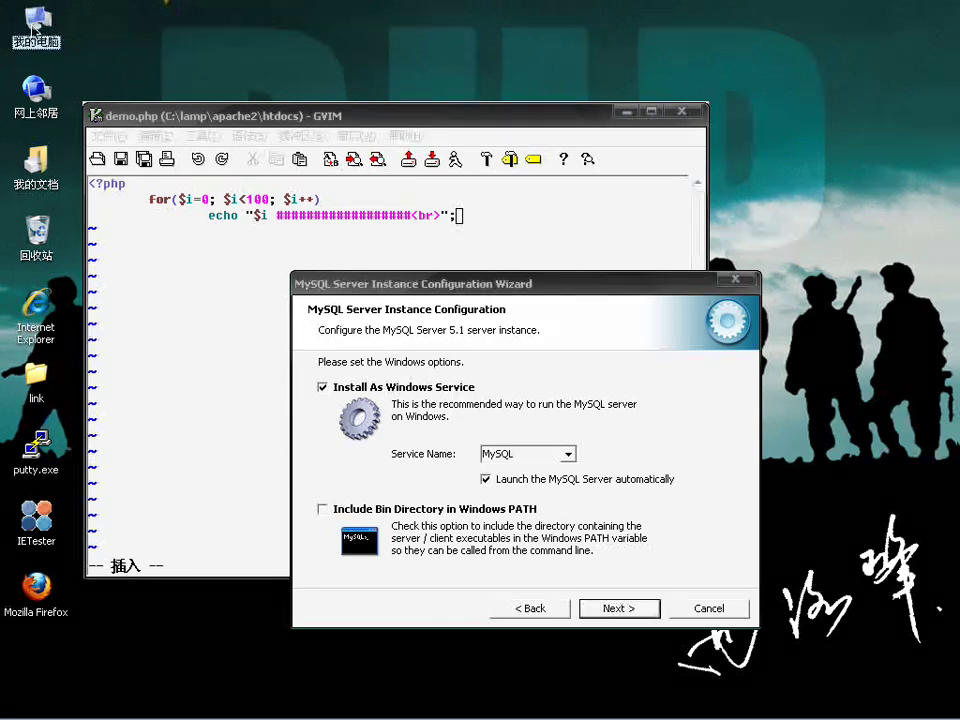
{"action": "right_click", "coordinate": [35, 28]}
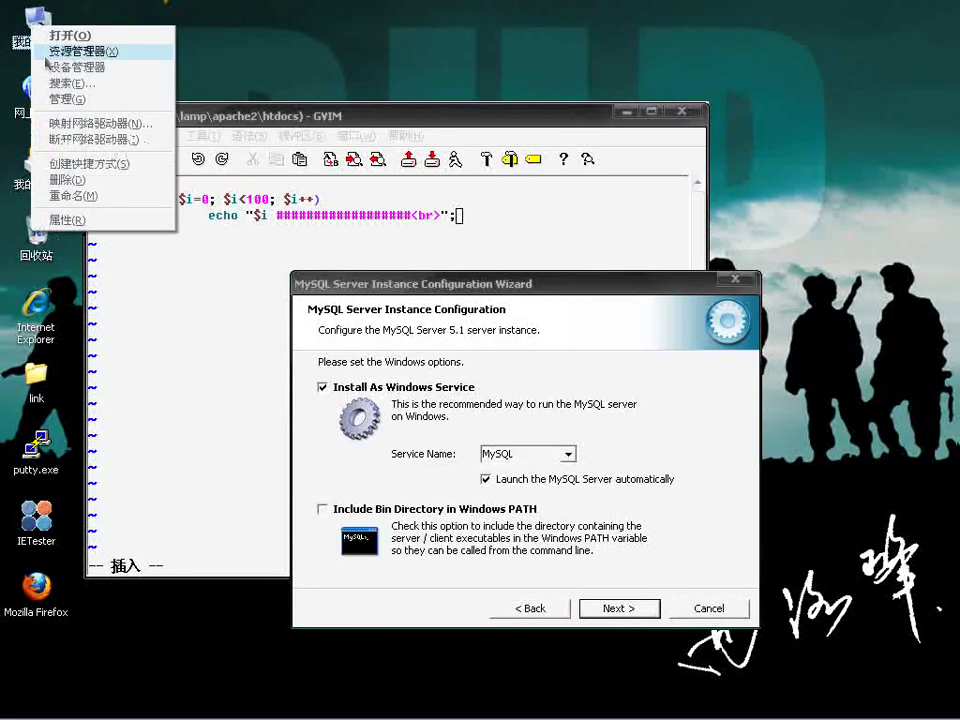
{"action": "left_click", "coordinate": [102, 222]}
{"action": "left_click", "coordinate": [219, 93]}
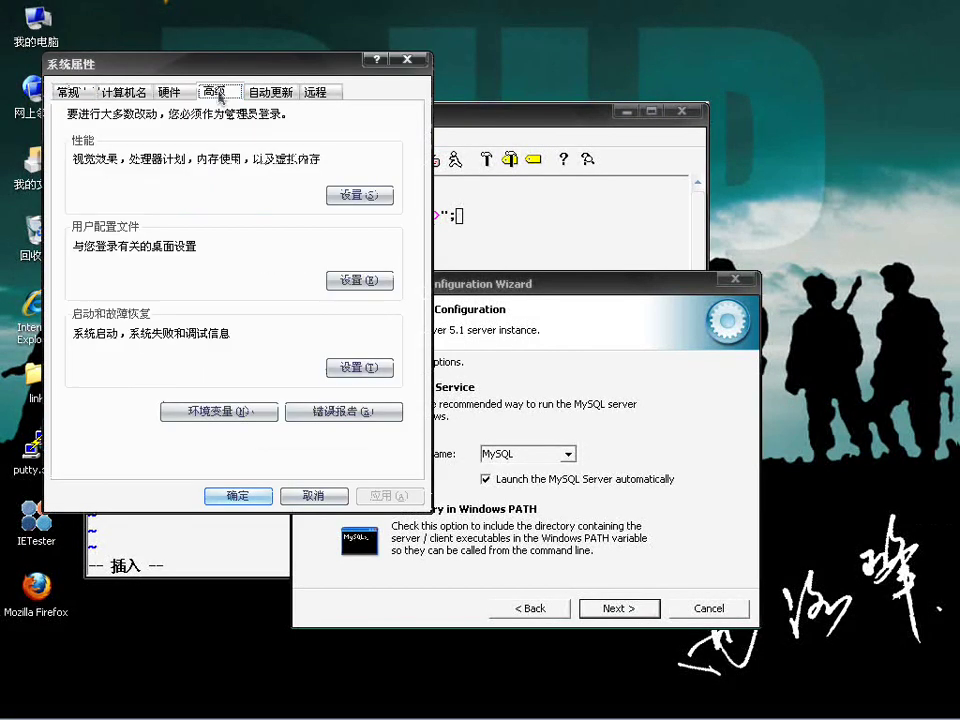
{"action": "left_click", "coordinate": [225, 411]}
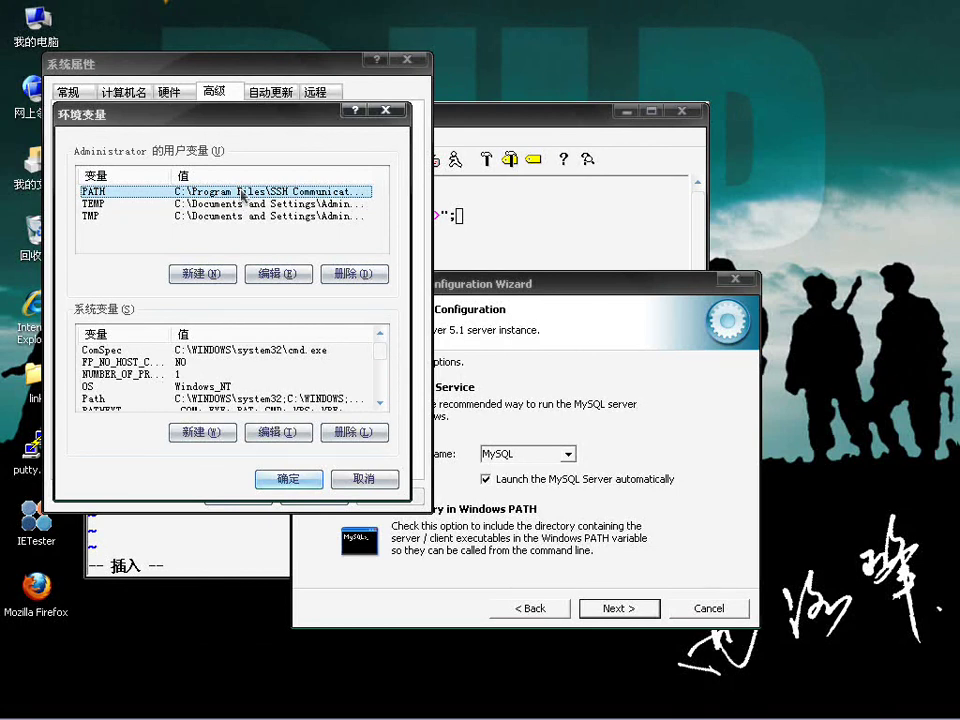
Step: Close both dialogs, then include MySQL's bin directory in the Windows PATH and continue
{"action": "left_click", "coordinate": [384, 110]}
{"action": "left_click", "coordinate": [407, 63]}
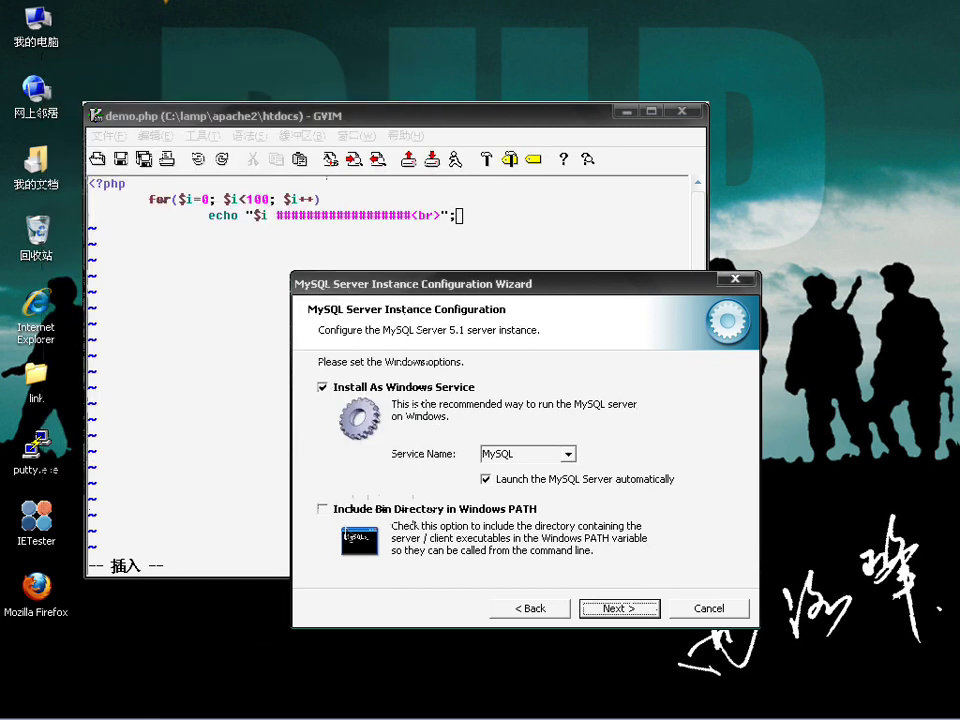
{"action": "left_click", "coordinate": [337, 511]}
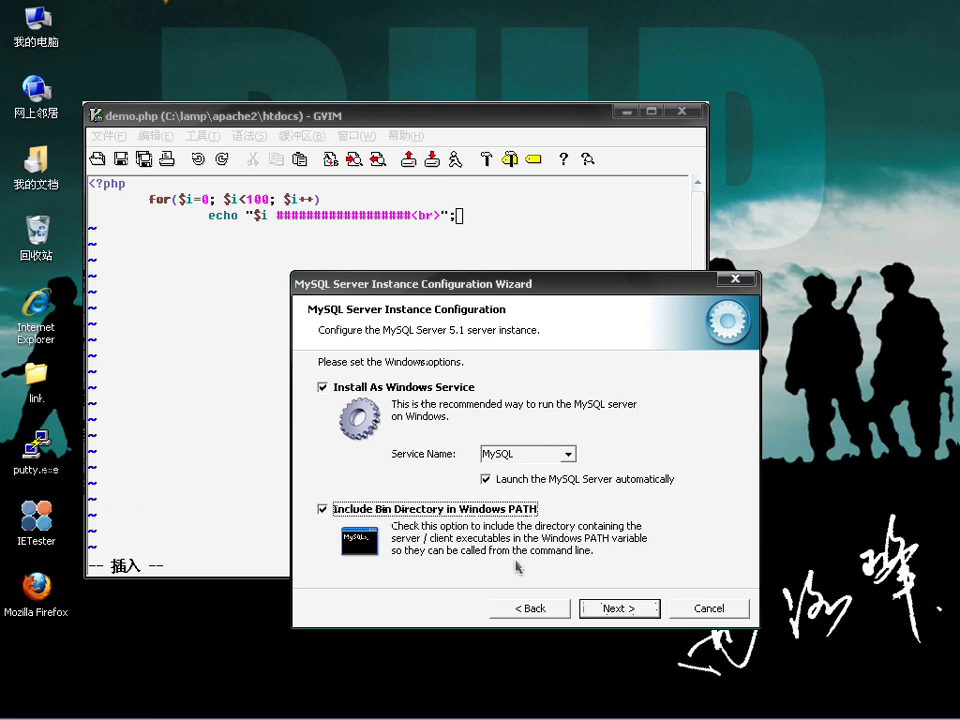
{"action": "left_click", "coordinate": [617, 610]}
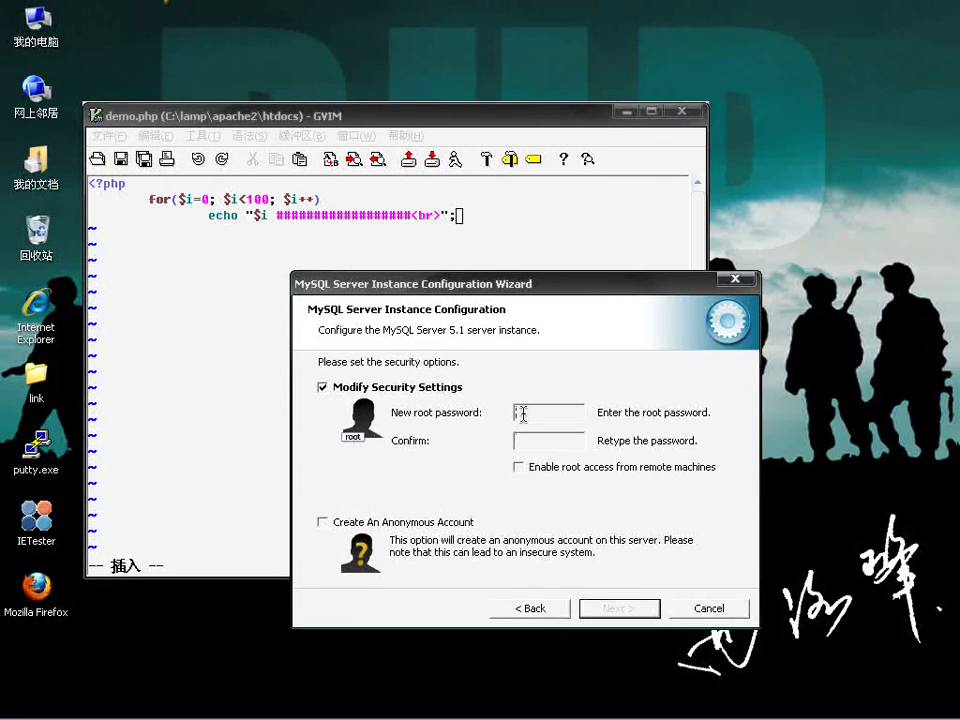
Step: Enter the root password in New root password and Confirm fields, then continue
{"action": "type", "text": "123456"}
{"action": "left_click", "coordinate": [524, 445]}
{"action": "type", "text": "123456"}
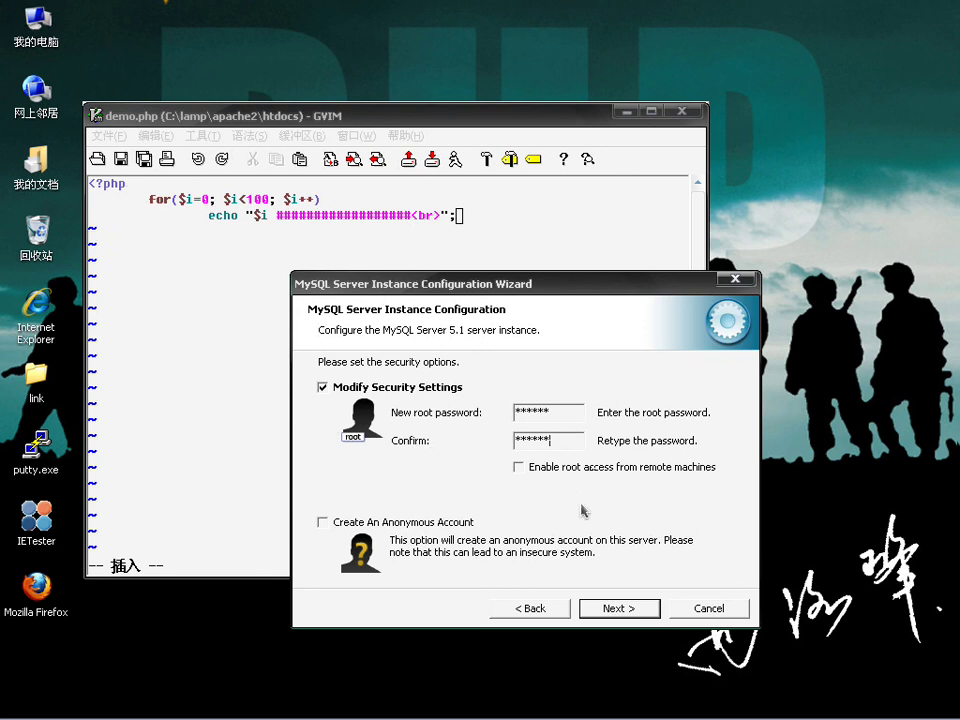
{"action": "left_click", "coordinate": [617, 610]}
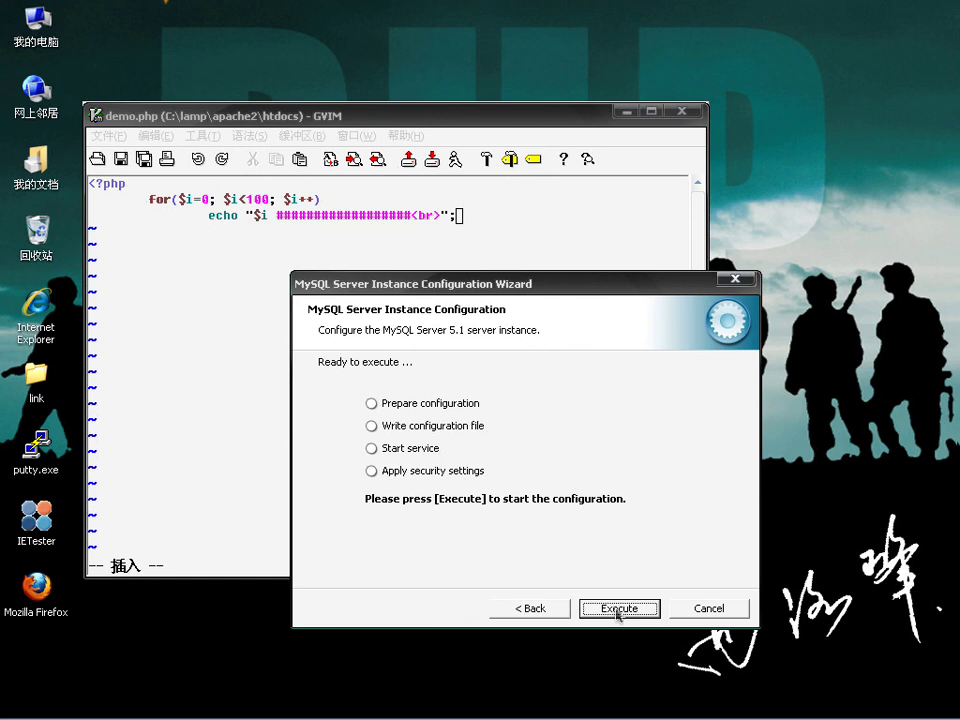
Step: Execute the configuration to install and start the MySQL service, then Finish
{"action": "left_click", "coordinate": [618, 608]}
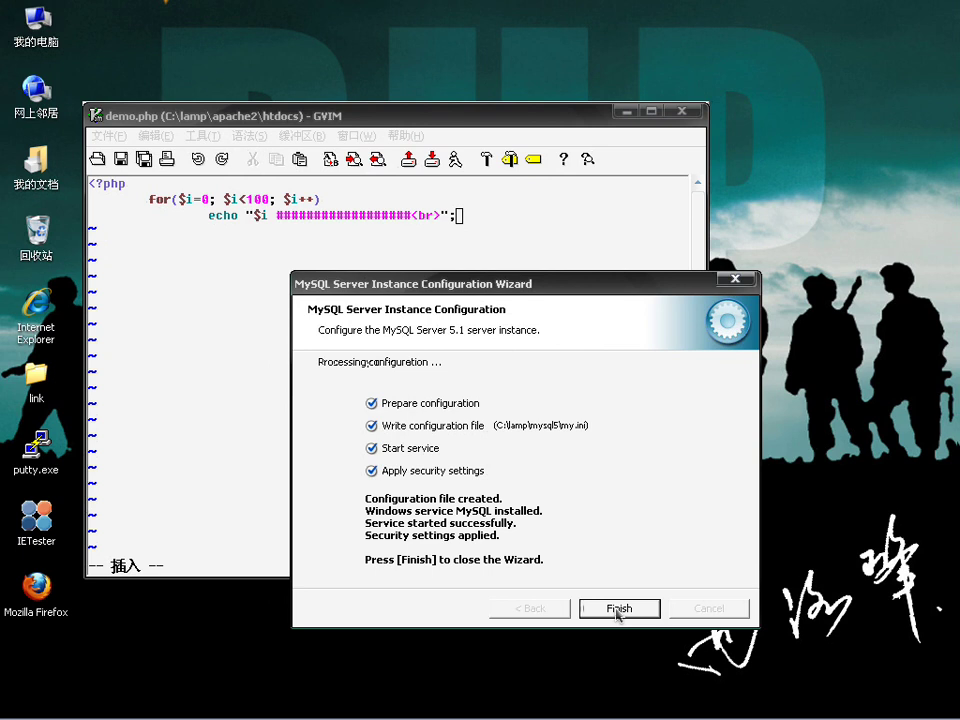
{"action": "left_click", "coordinate": [618, 610]}
{"action": "left_click", "coordinate": [619, 609]}
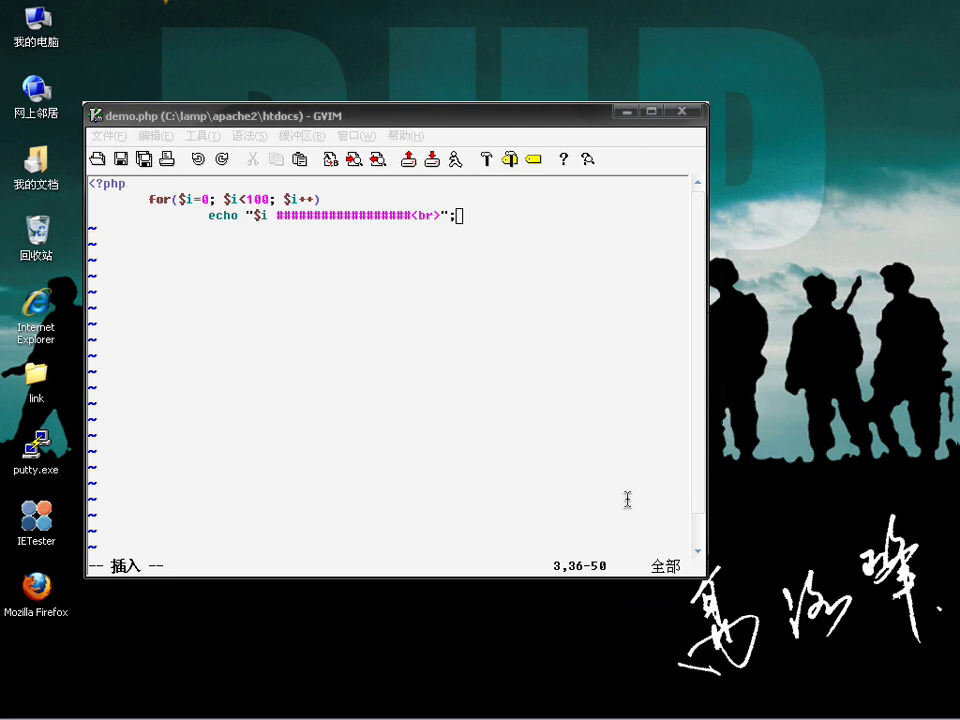
Step: Minimize the editor, close the command prompt, and restore the apache2 Explorer window
{"action": "left_click", "coordinate": [621, 113]}
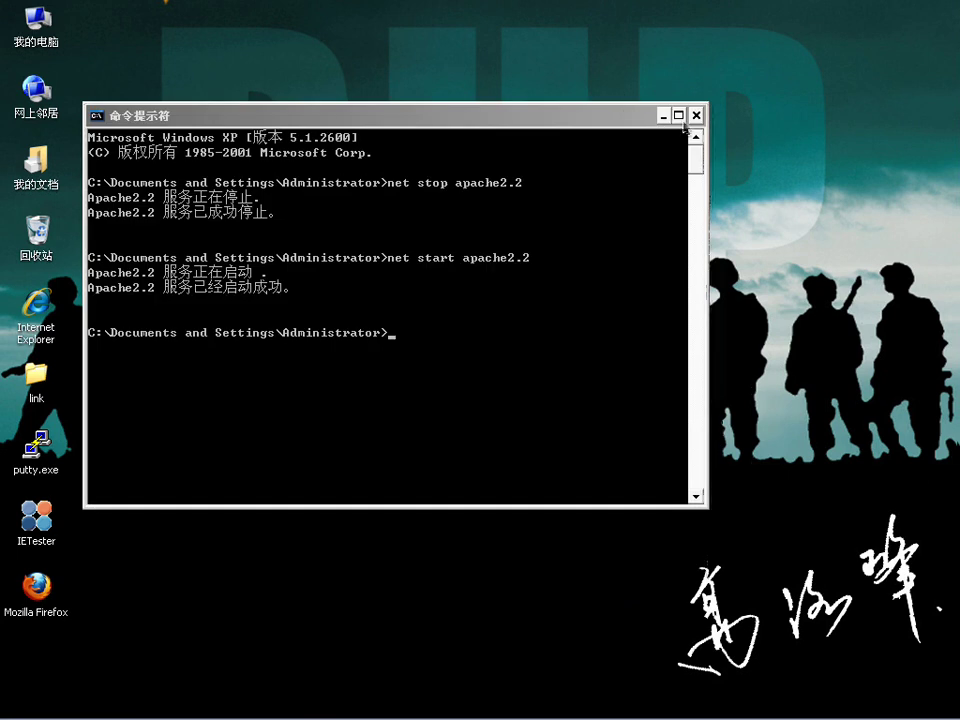
{"action": "left_click", "coordinate": [696, 116]}
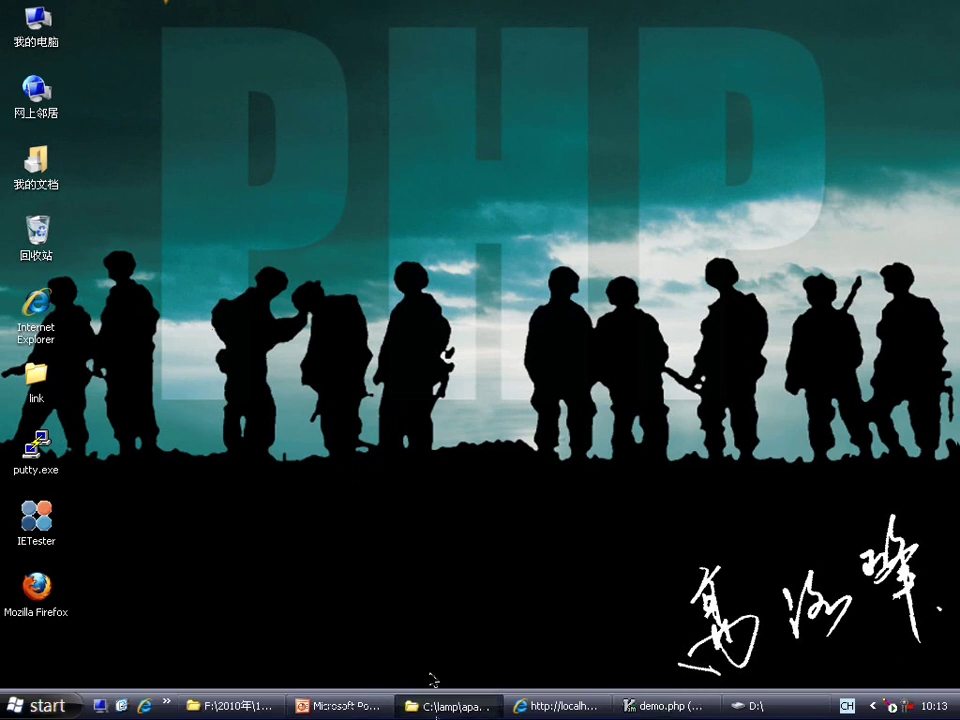
{"action": "left_click", "coordinate": [460, 703]}
Step: Browse to C:\lamp\mysql5, inspect my.ini, then move back up toward drive C:
{"action": "left_click", "coordinate": [138, 62]}
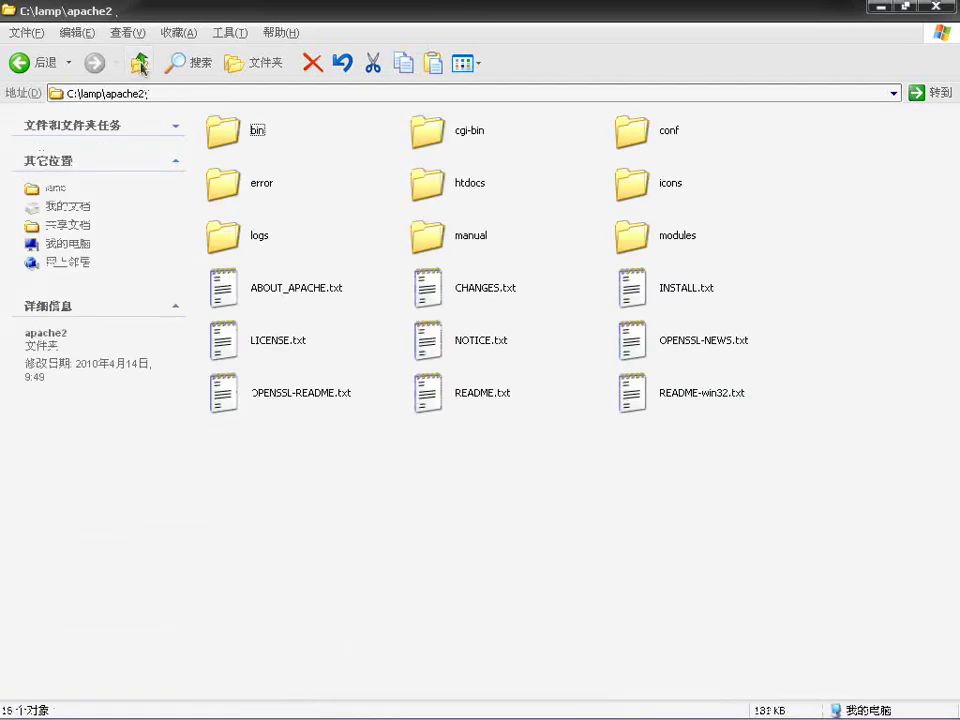
{"action": "left_click", "coordinate": [138, 62]}
{"action": "double_click", "coordinate": [440, 143]}
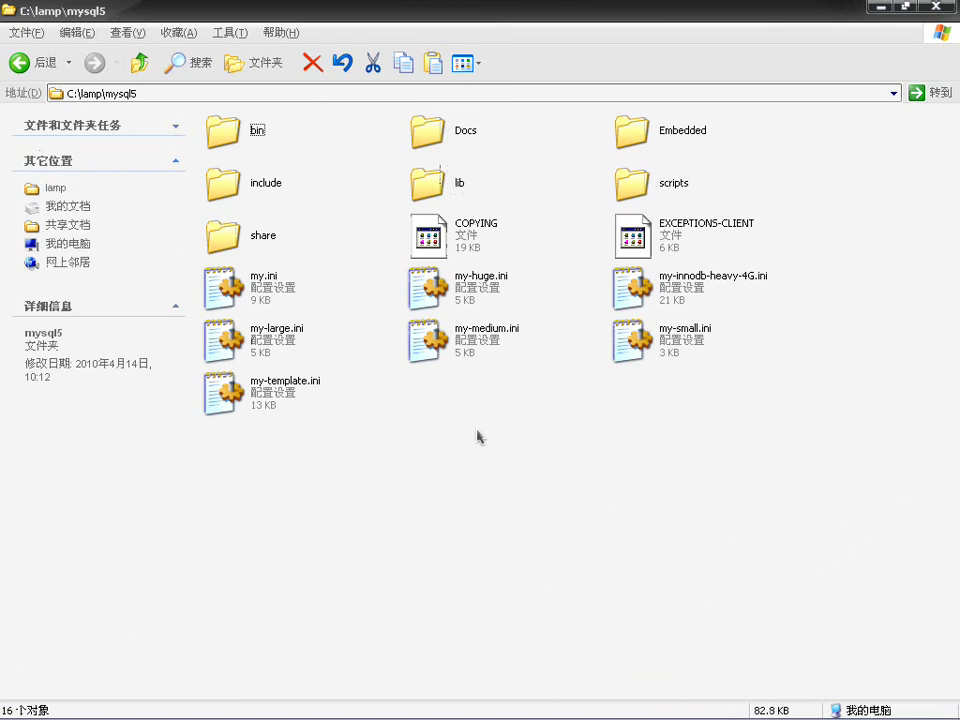
{"action": "left_click", "coordinate": [248, 296]}
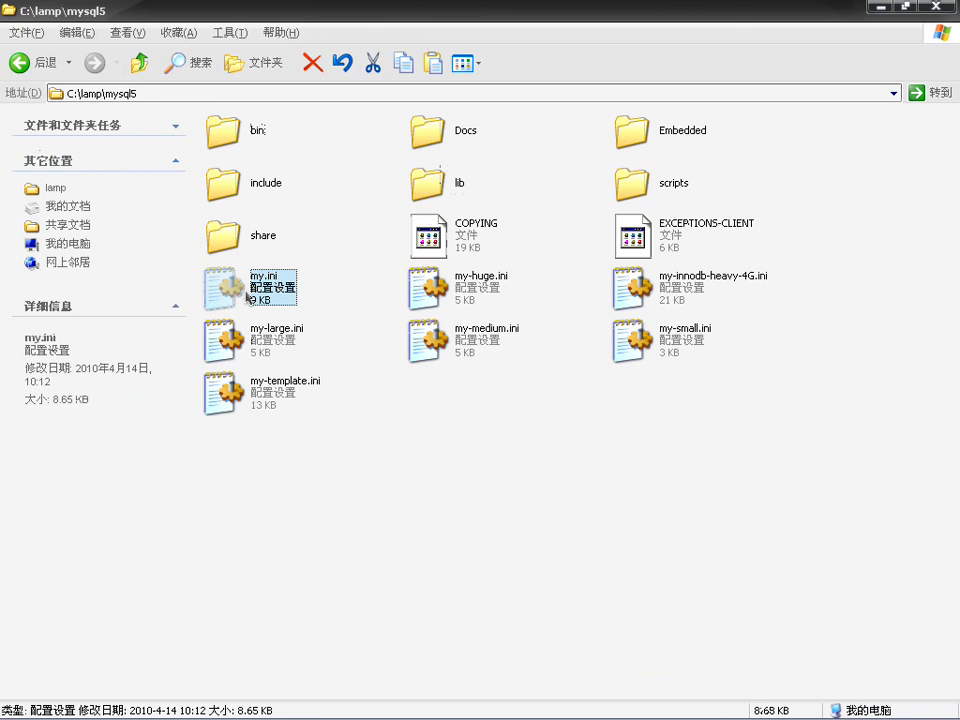
{"action": "left_click", "coordinate": [140, 65]}
Step: Browse from drive C: to D:\data\data to check the MySQL data files
{"action": "left_click", "coordinate": [140, 65]}
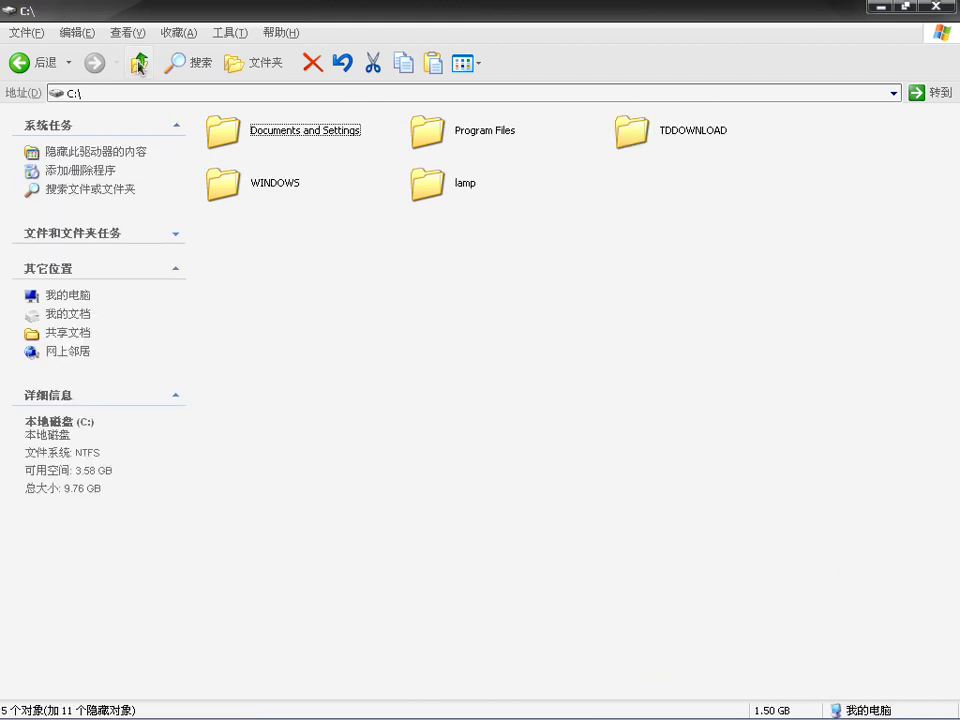
{"action": "left_click", "coordinate": [140, 65]}
{"action": "double_click", "coordinate": [497, 251]}
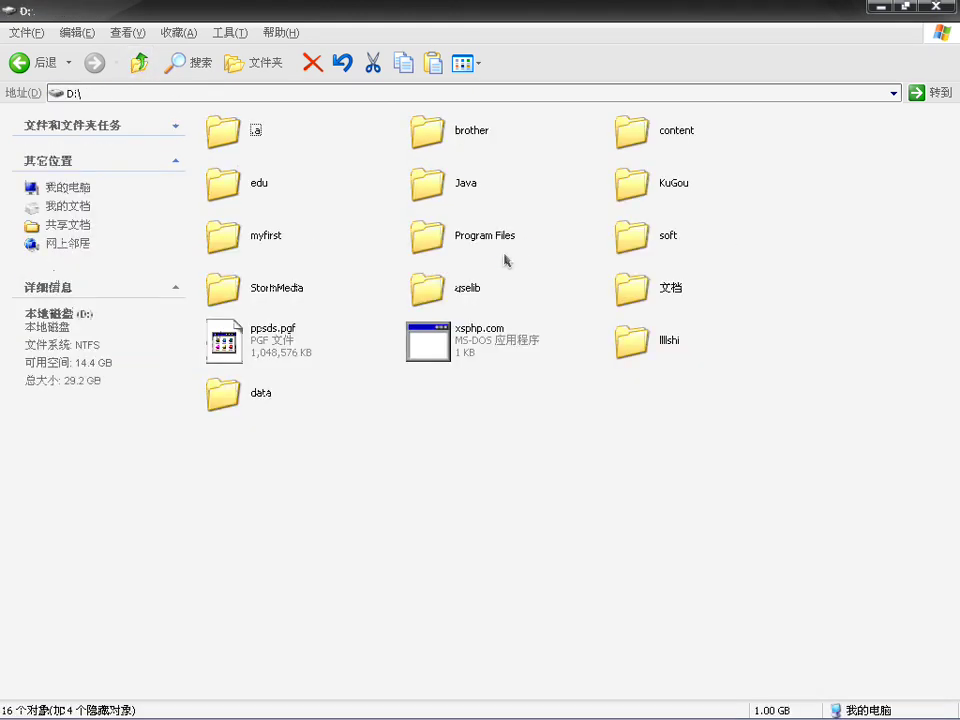
{"action": "double_click", "coordinate": [267, 397]}
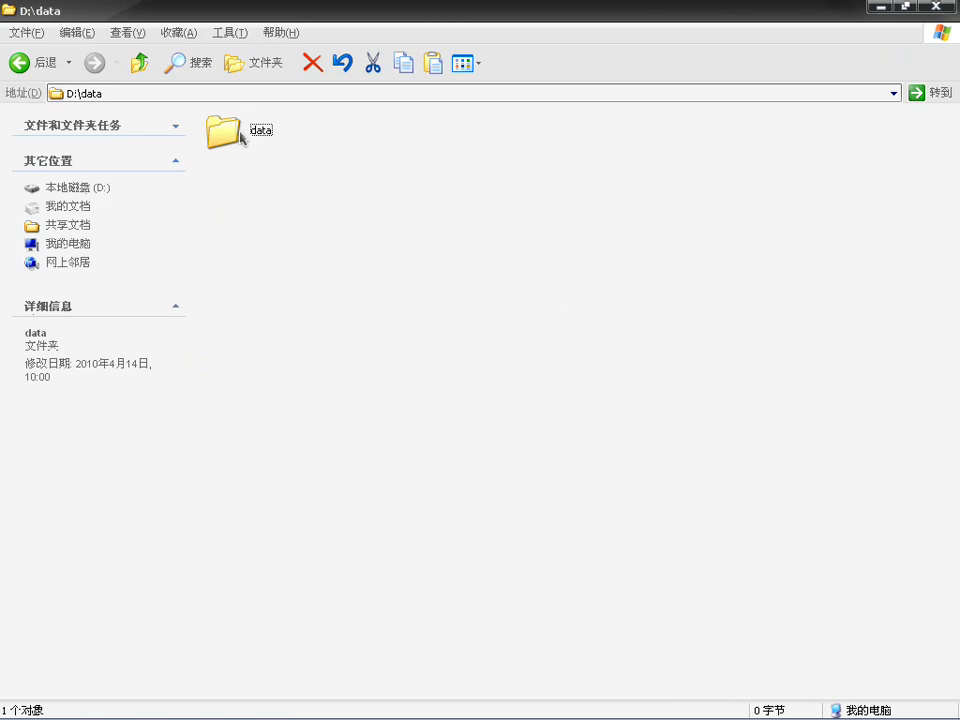
{"action": "double_click", "coordinate": [250, 134]}
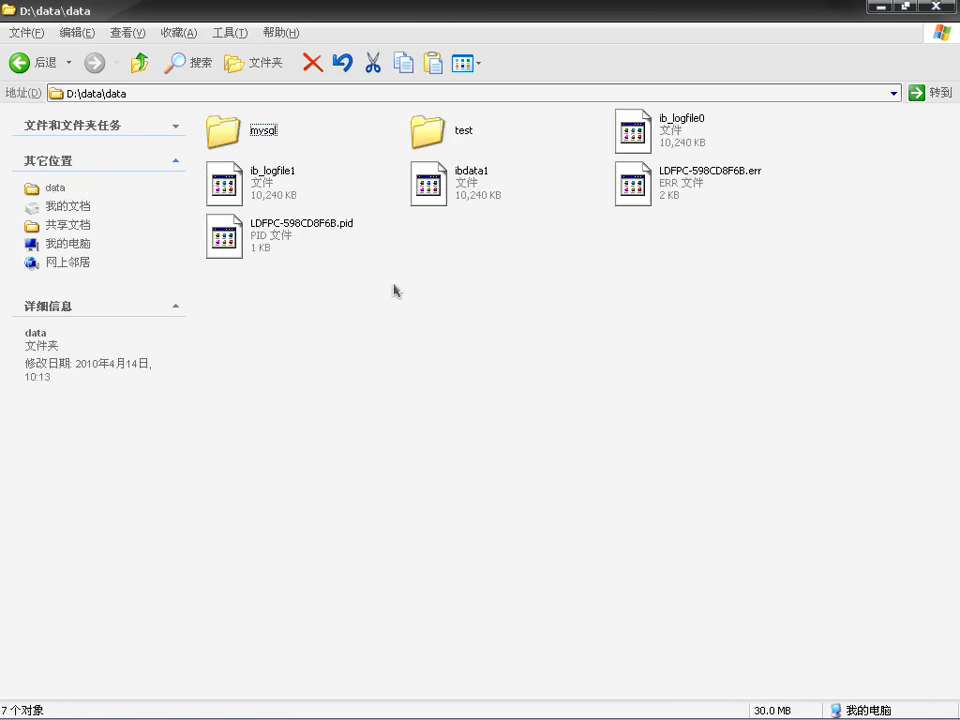
Step: Go back up to D:\ and minimize the folder window to reveal the desktop
{"action": "left_click", "coordinate": [140, 64]}
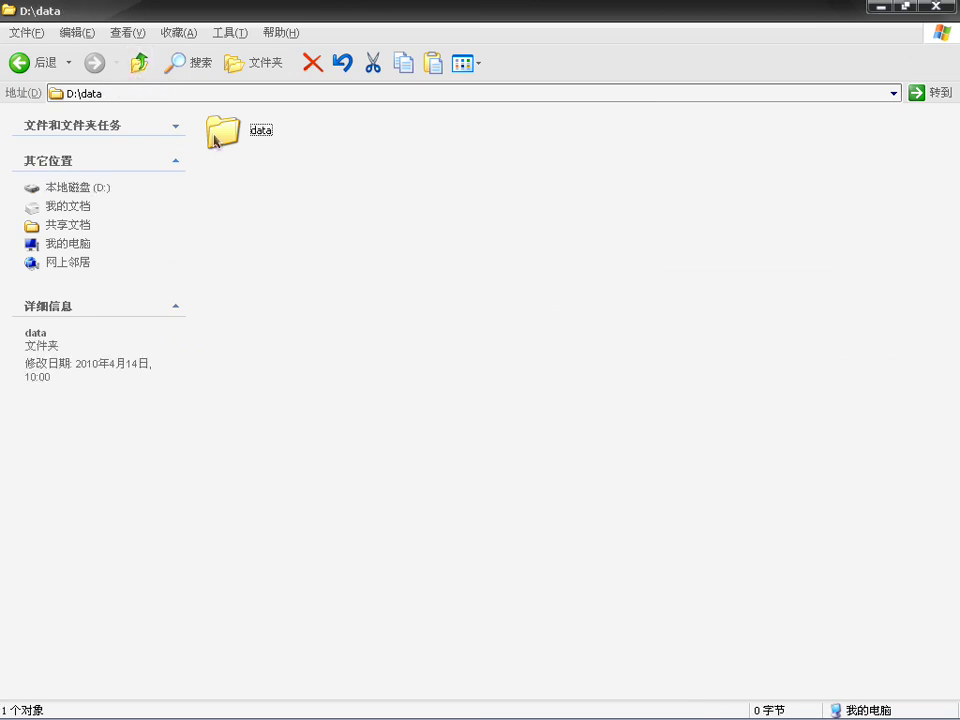
{"action": "mouse_move", "coordinate": [216, 140]}
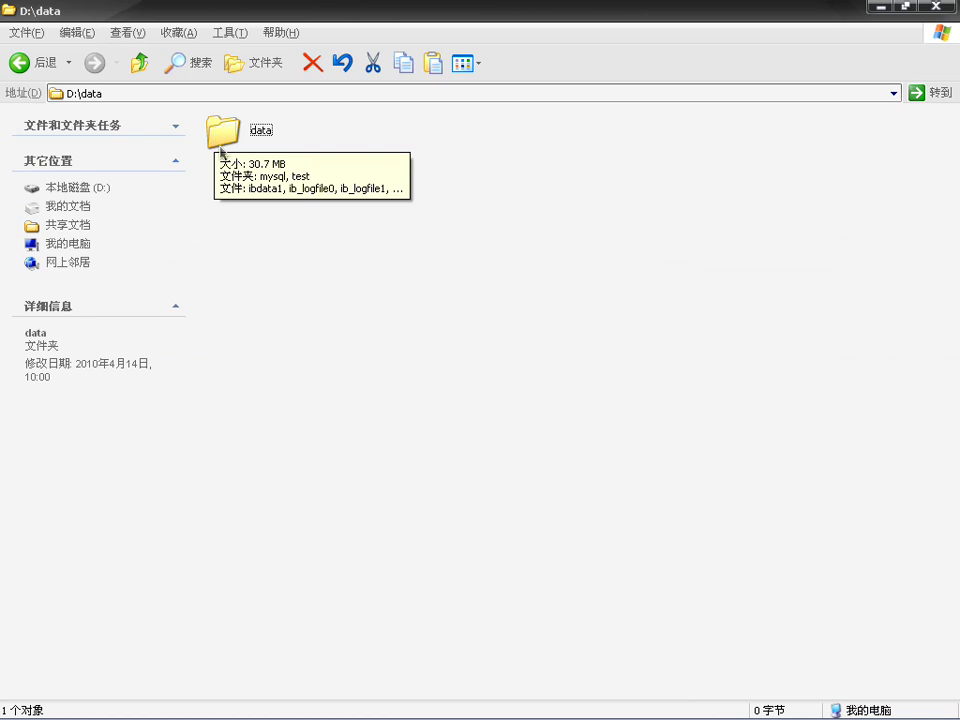
{"action": "left_click", "coordinate": [140, 64]}
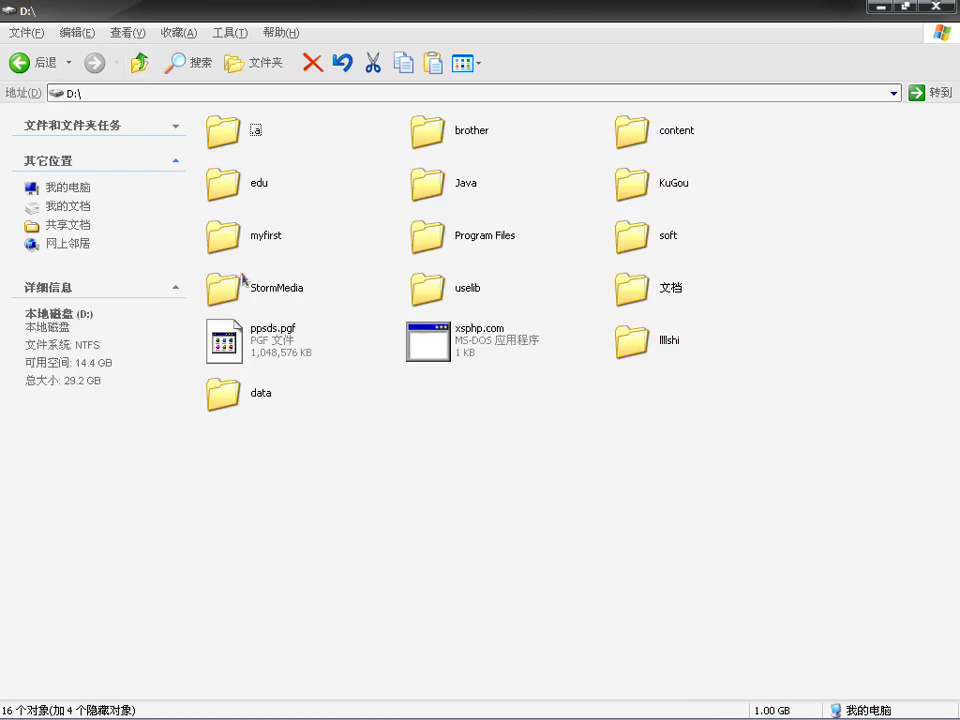
{"action": "left_click", "coordinate": [241, 402]}
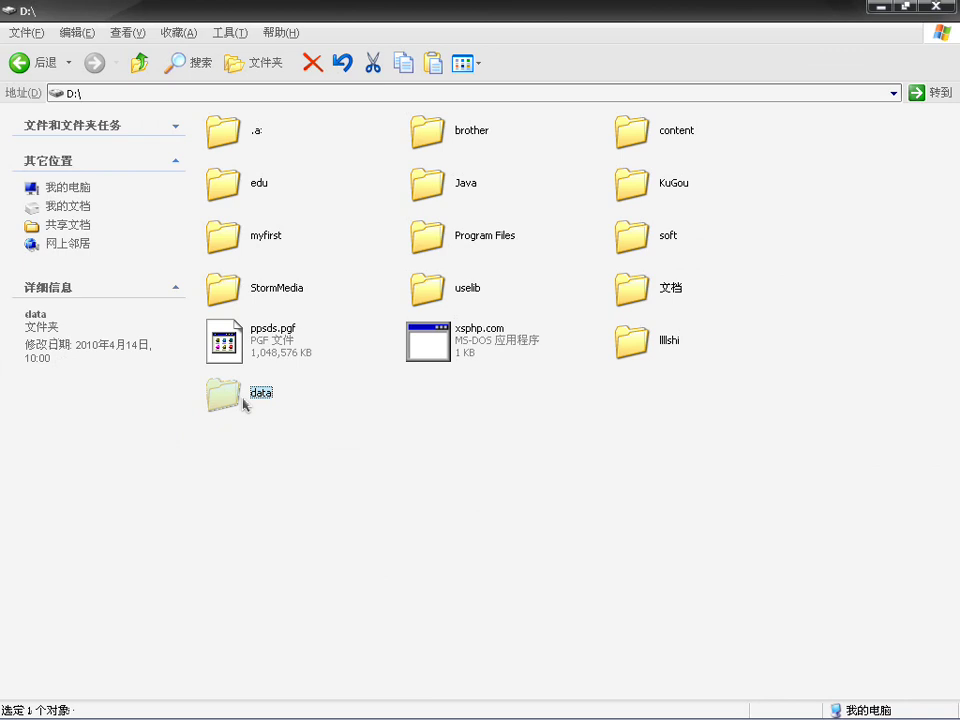
{"action": "left_click", "coordinate": [310, 497]}
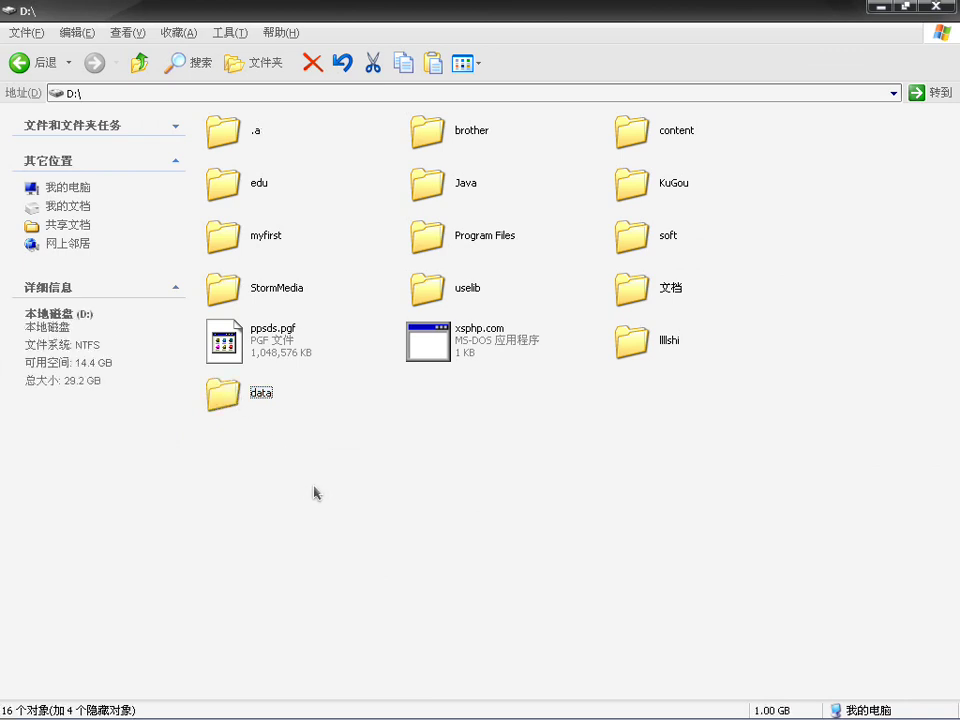
{"action": "left_click", "coordinate": [879, 7]}
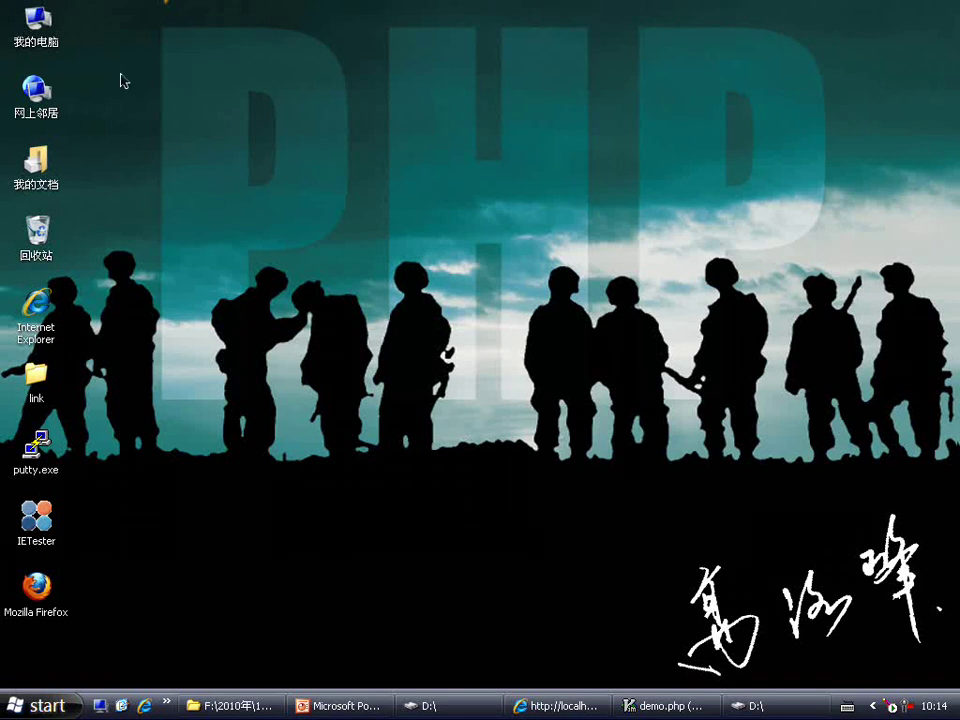
Step: Open Computer Management's Services list full-screen and inspect the running MySQL service without changes
{"action": "right_click", "coordinate": [36, 27]}
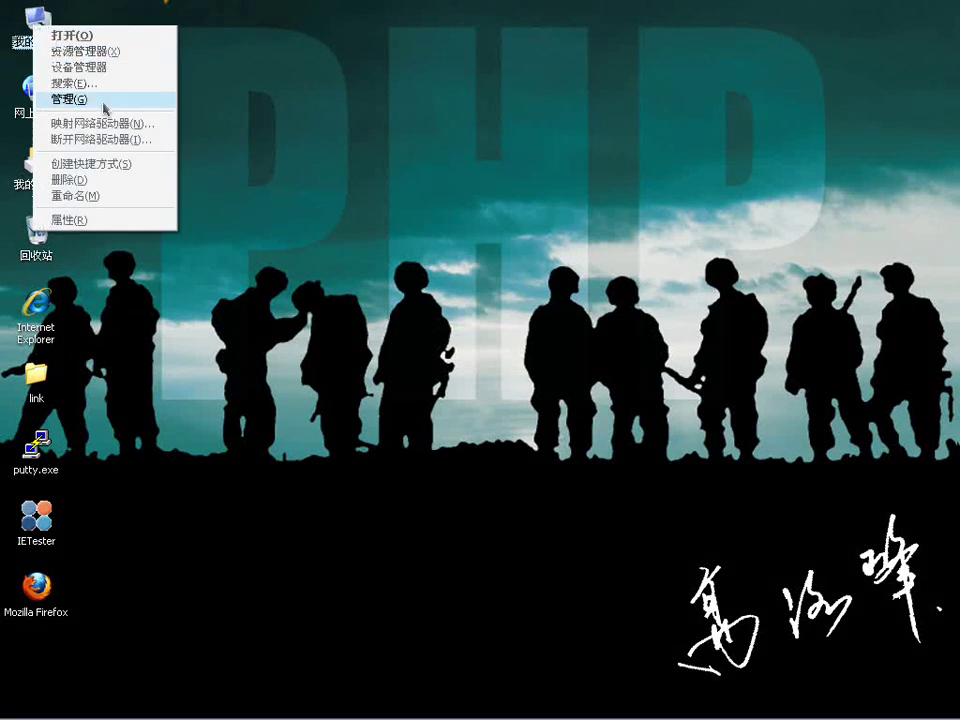
{"action": "left_click", "coordinate": [85, 99]}
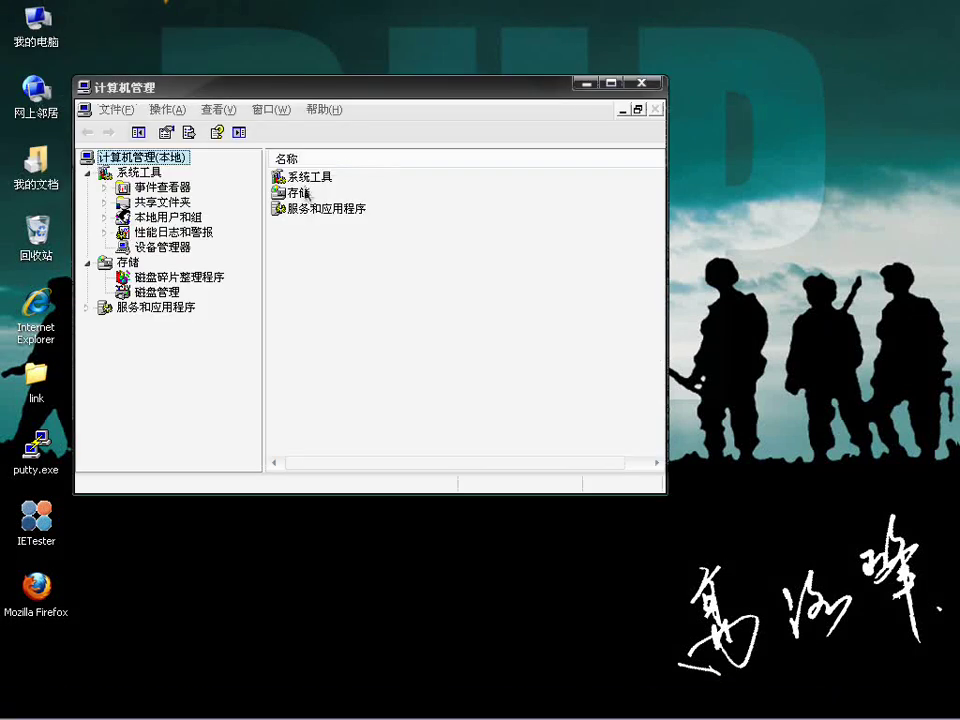
{"action": "double_click", "coordinate": [316, 212]}
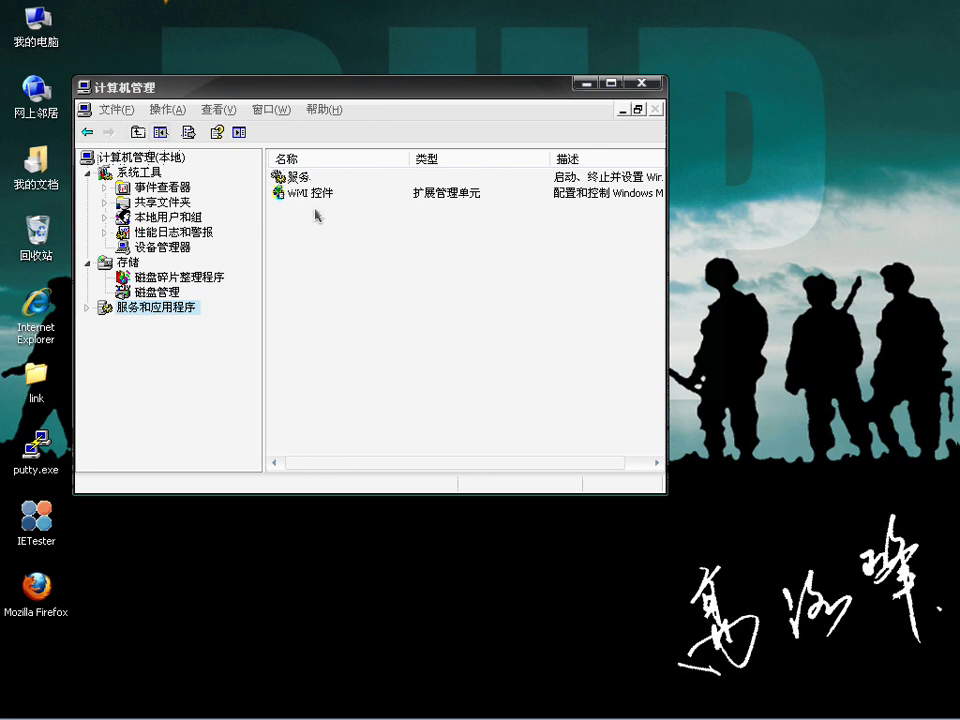
{"action": "double_click", "coordinate": [313, 178]}
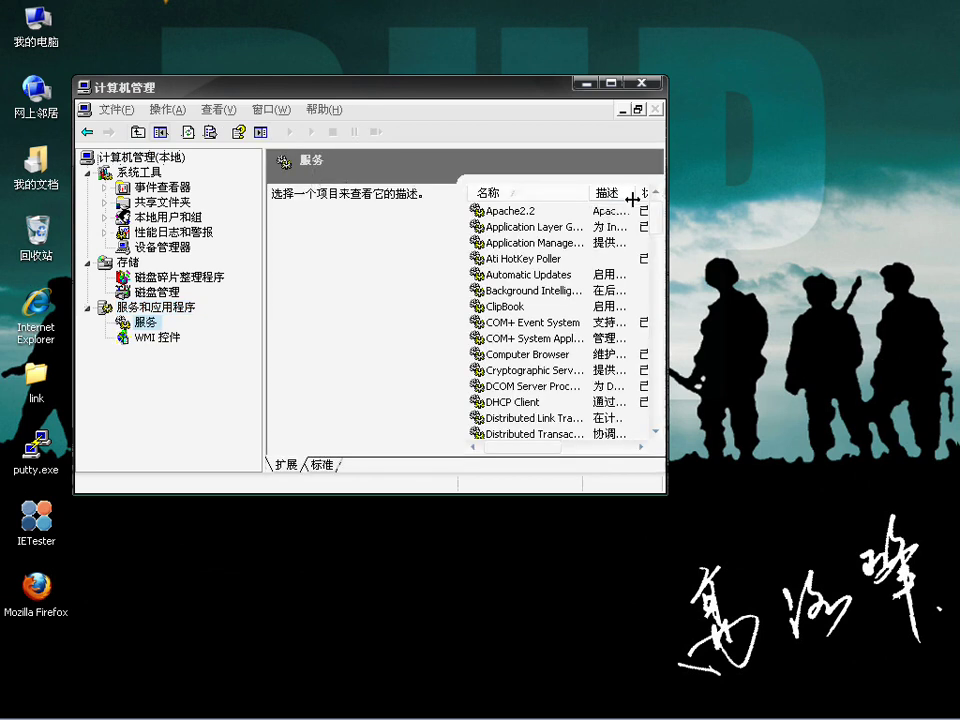
{"action": "left_click_drag", "start_coordinate": [657, 222], "coordinate": [658, 283]}
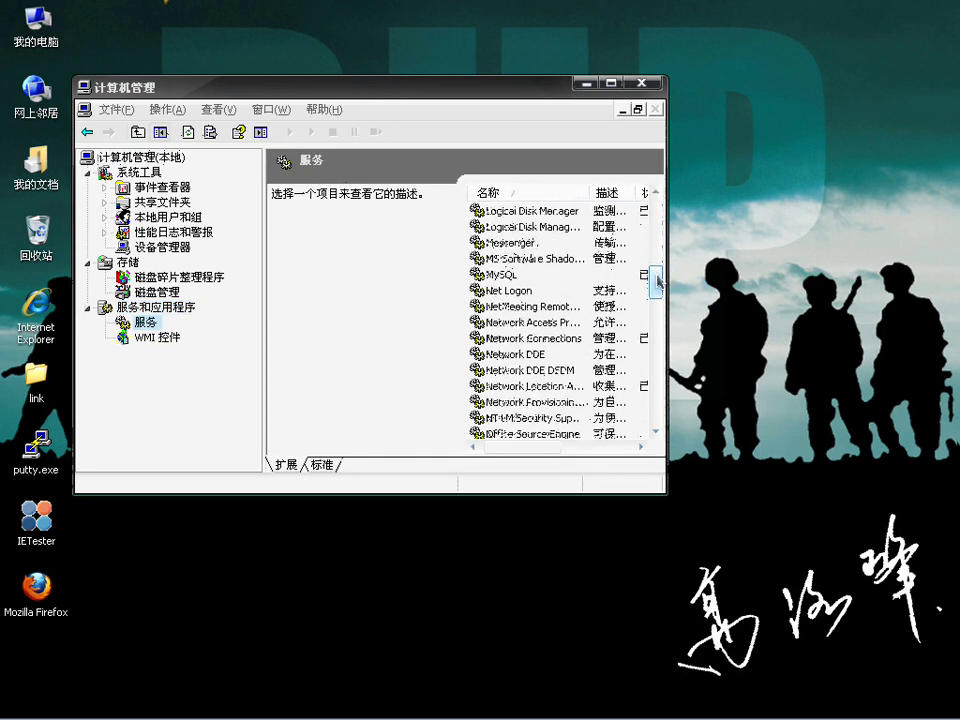
{"action": "left_click", "coordinate": [528, 284]}
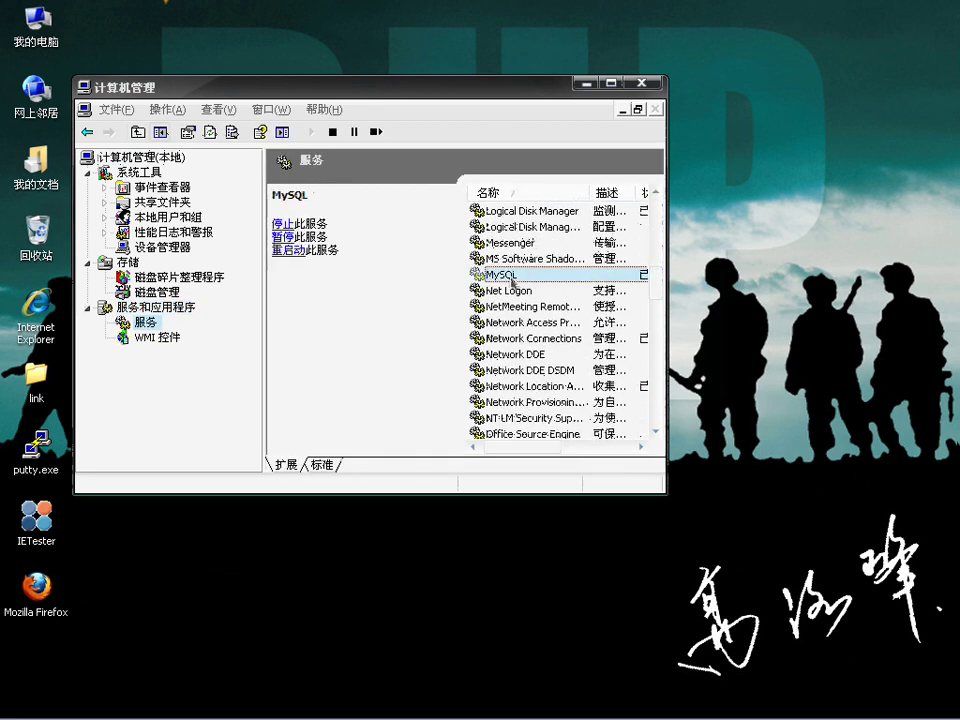
{"action": "left_click", "coordinate": [610, 83]}
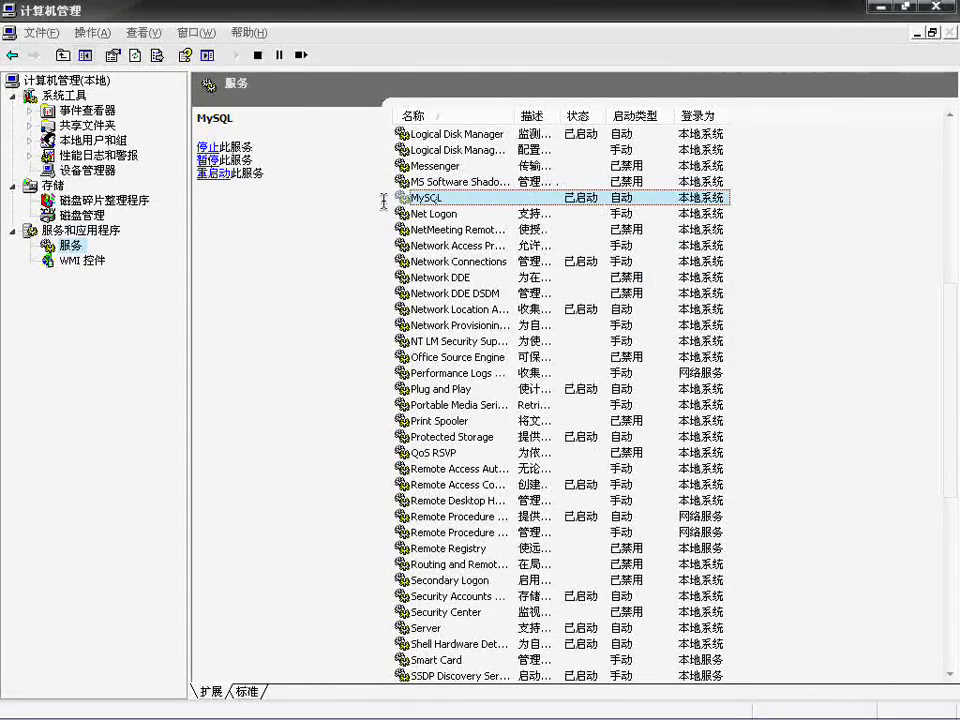
{"action": "right_click", "coordinate": [437, 197]}
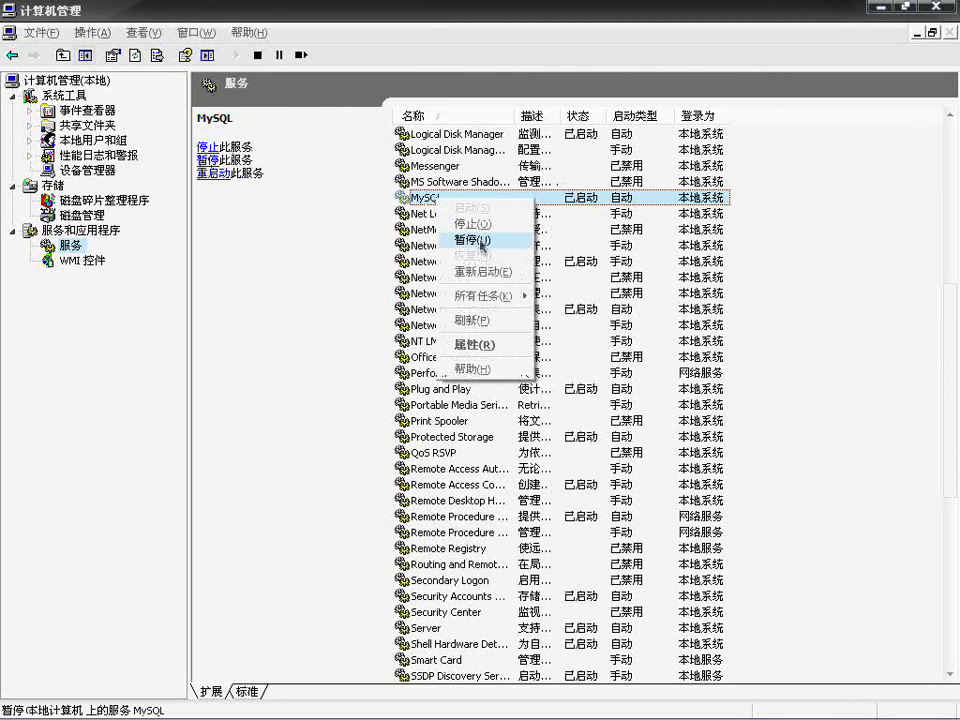
{"action": "left_click", "coordinate": [309, 242]}
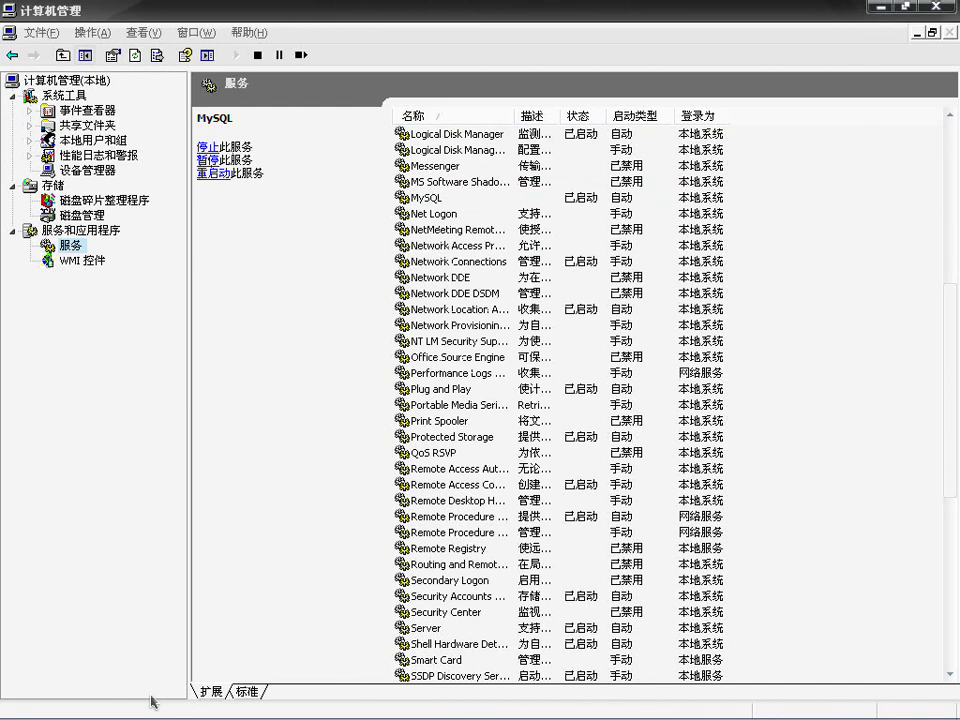
Step: In a command prompt, run net stop mysql and net start mysql, then return to D:\
{"action": "left_click", "coordinate": [32, 708]}
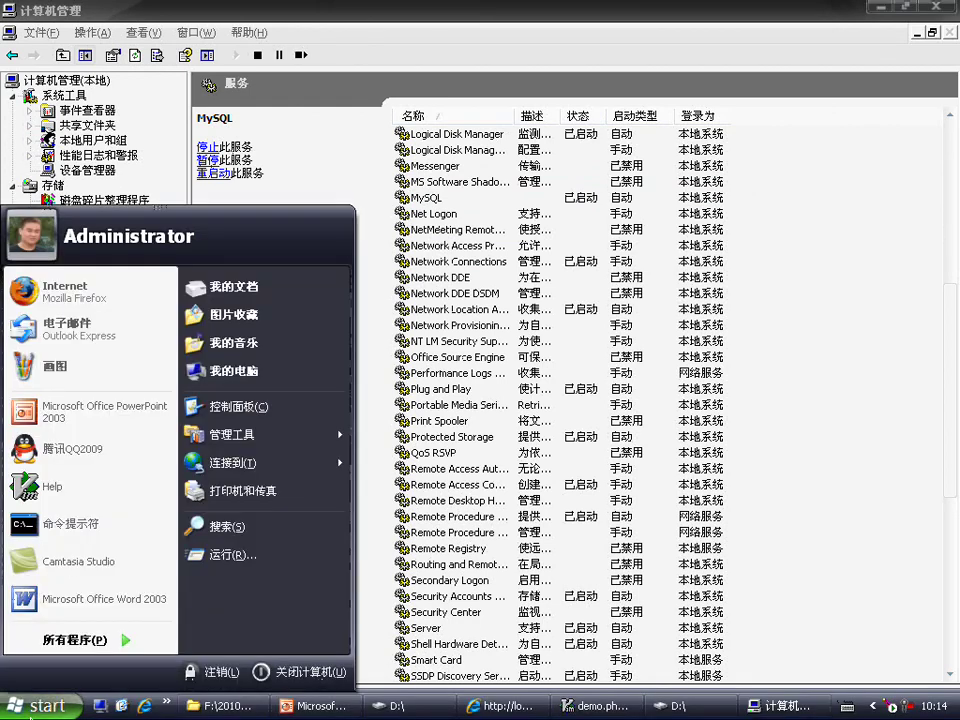
{"action": "left_click", "coordinate": [70, 523]}
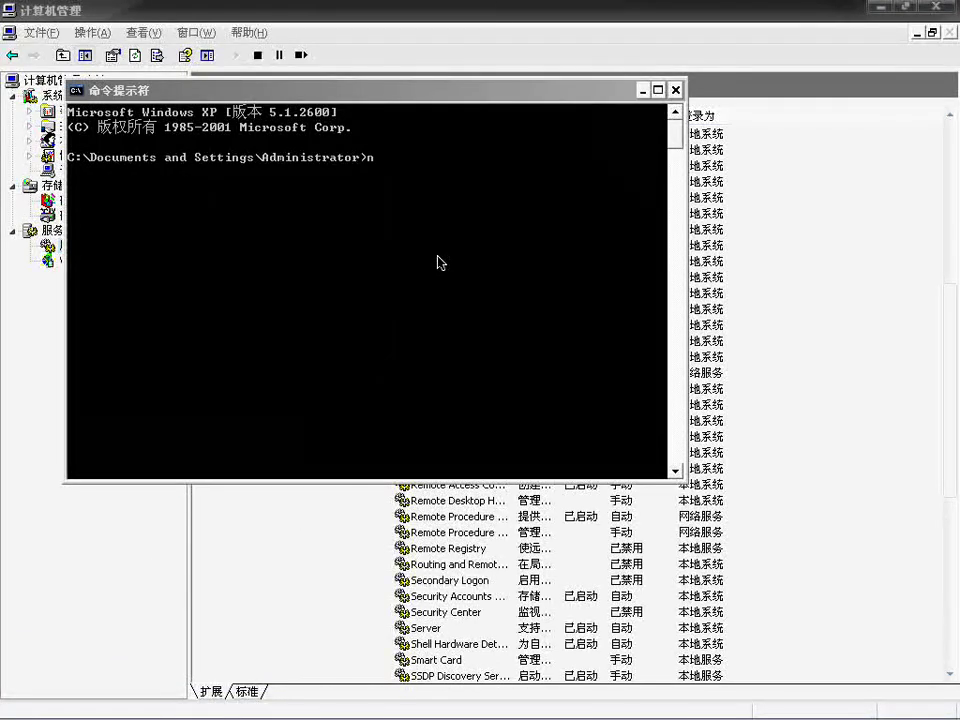
{"action": "type", "text": "net stop mysql"}
{"action": "key", "text": "Return"}
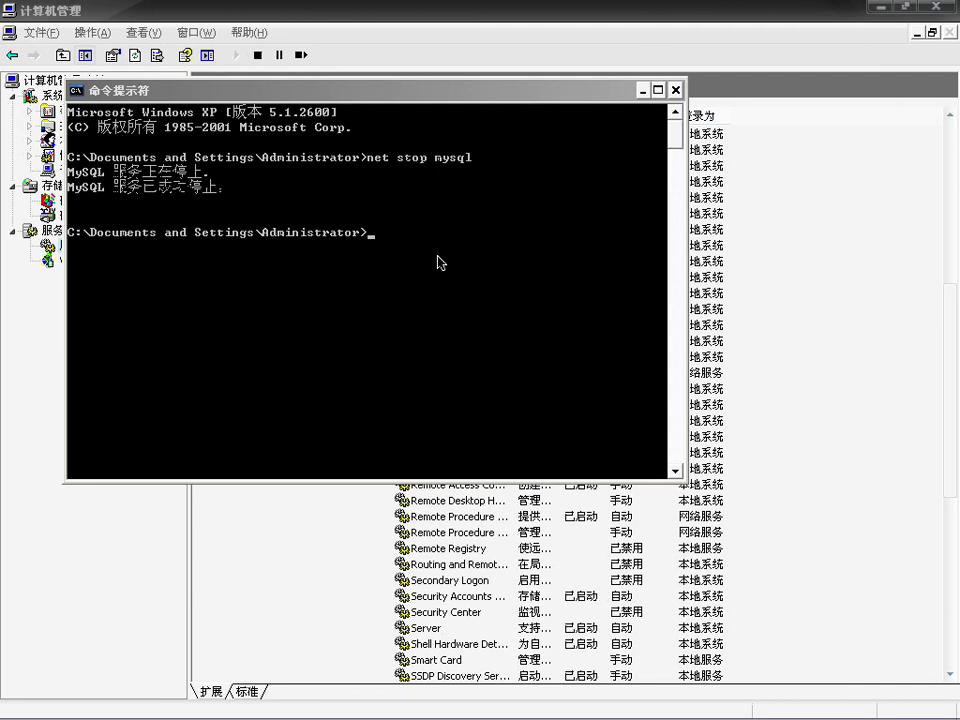
{"action": "type", "text": "net start mysql"}
{"action": "key", "text": "Return"}
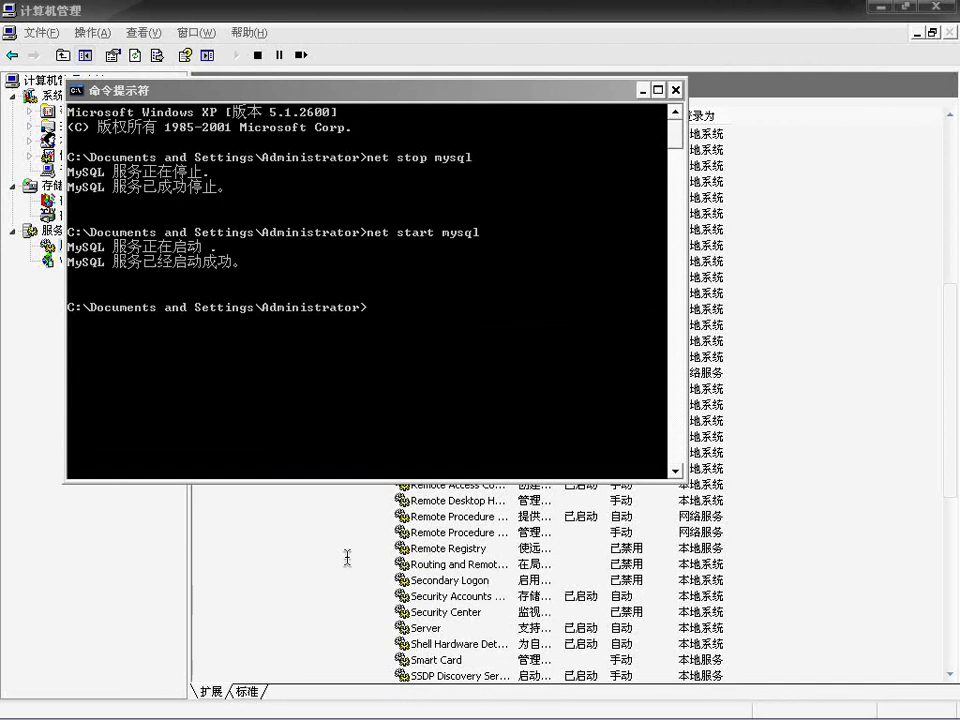
{"action": "left_click", "coordinate": [377, 707]}
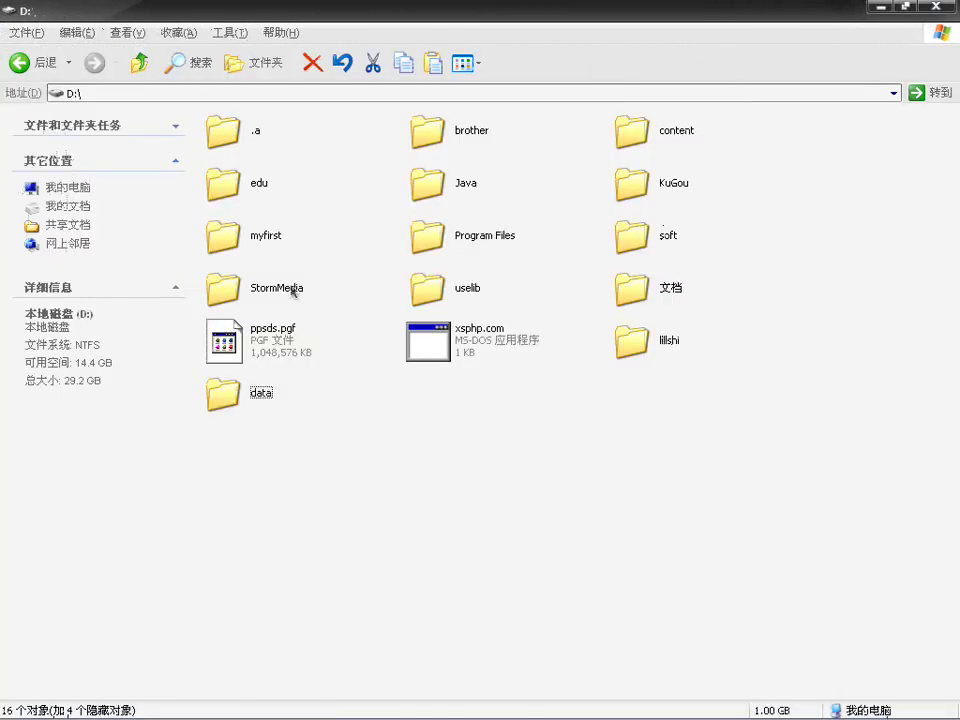
Step: Browse to C:\lamp\mysql5\bin, showing mysql.exe, mysqld.exe and mysqladmin.exe, then bring up the Start menu
{"action": "left_click", "coordinate": [139, 62]}
{"action": "left_click", "coordinate": [139, 62]}
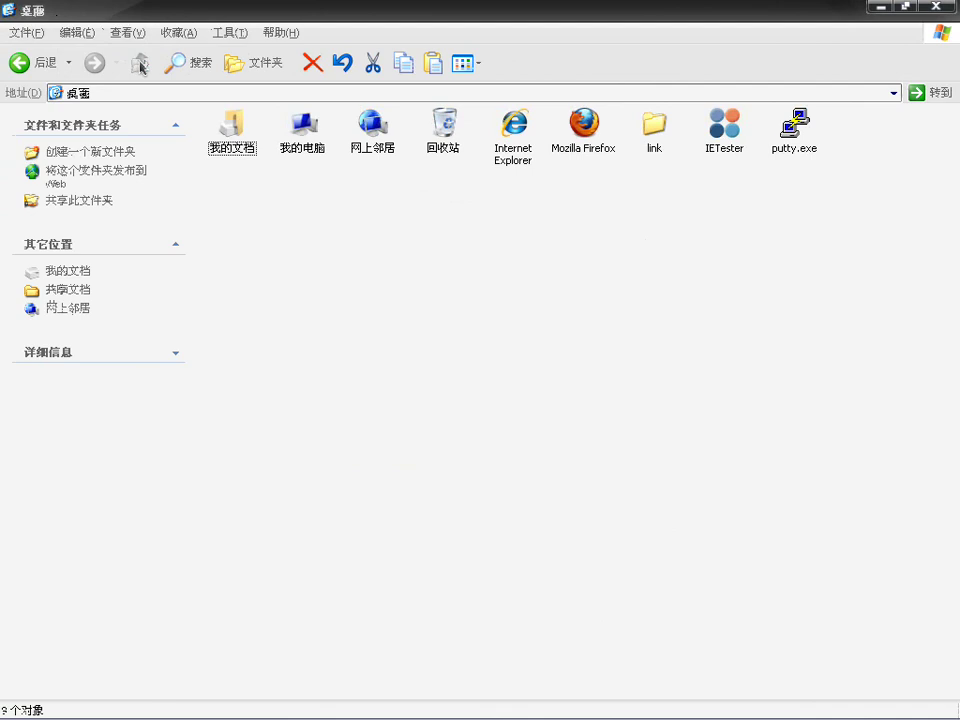
{"action": "double_click", "coordinate": [280, 150]}
{"action": "double_click", "coordinate": [262, 262]}
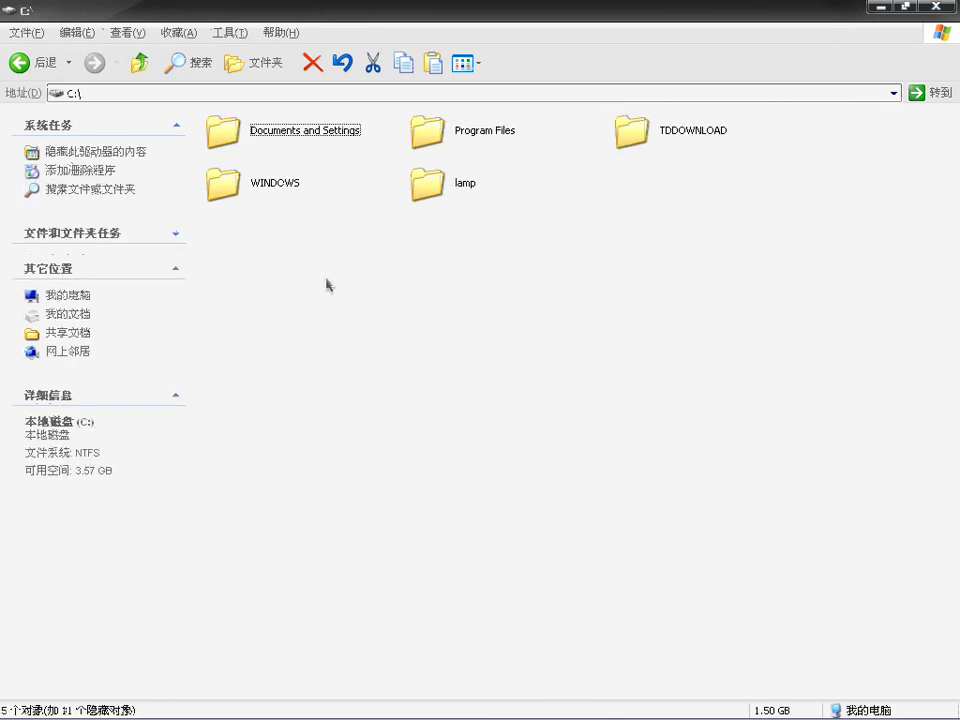
{"action": "double_click", "coordinate": [447, 186]}
{"action": "double_click", "coordinate": [445, 130]}
{"action": "left_click", "coordinate": [257, 133]}
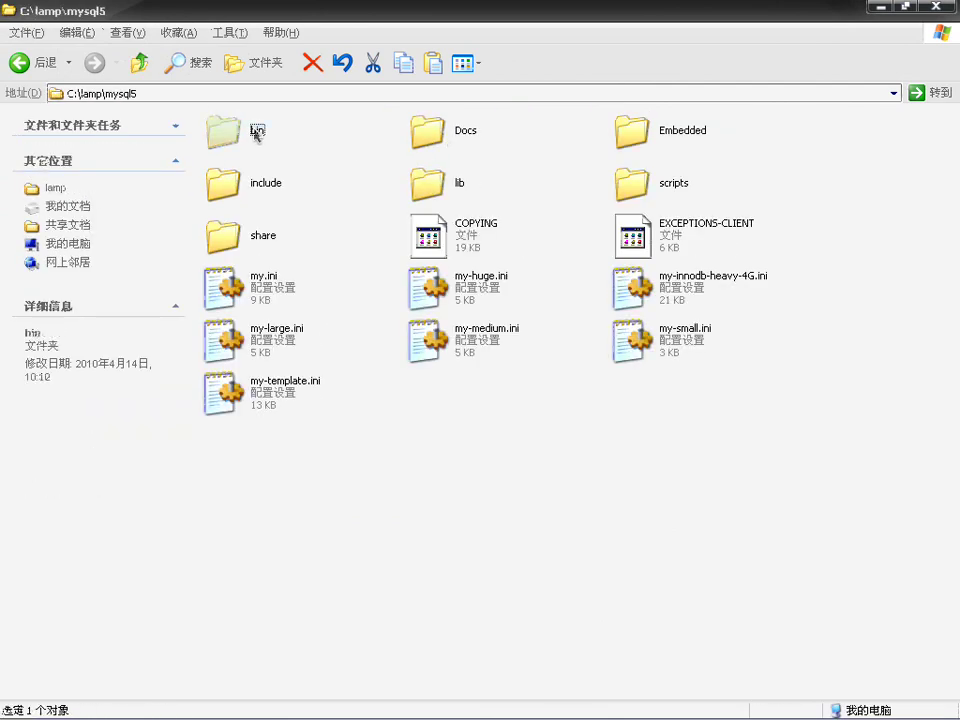
{"action": "double_click", "coordinate": [257, 133]}
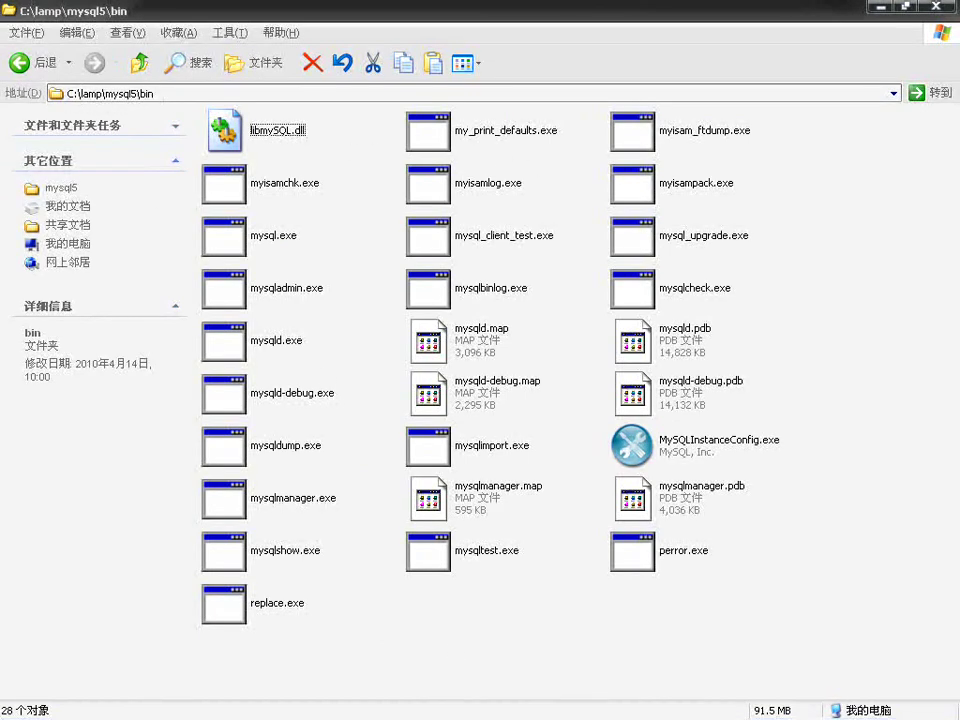
{"action": "left_click", "coordinate": [42, 706]}
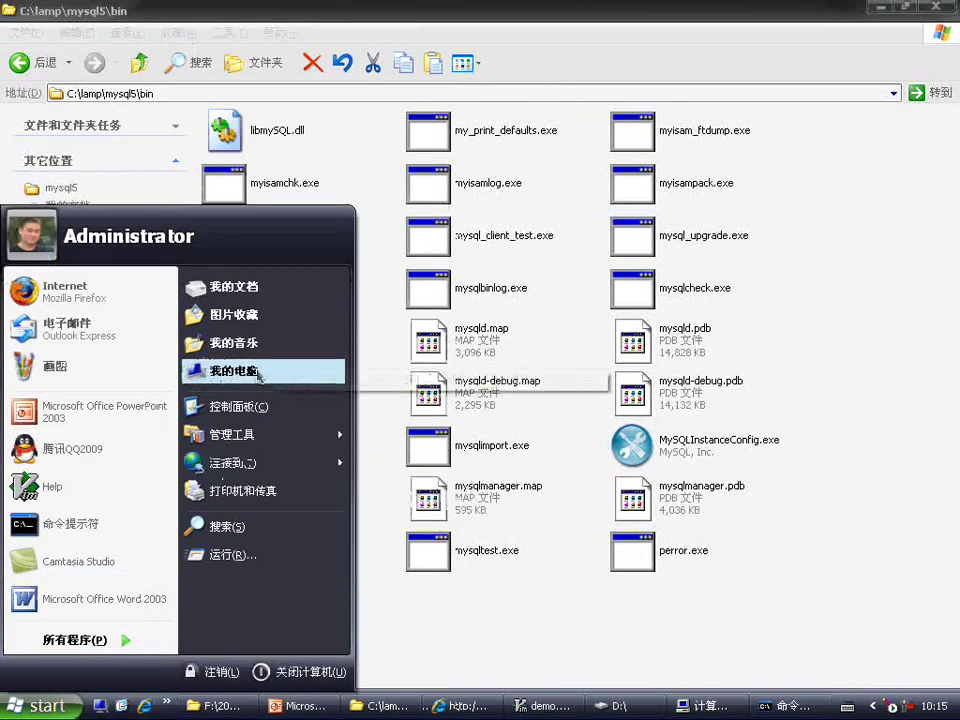
Step: Open Environment Variables from My Computer's properties and inspect the user PATH without changes
{"action": "right_click", "coordinate": [258, 375]}
{"action": "left_click", "coordinate": [310, 545]}
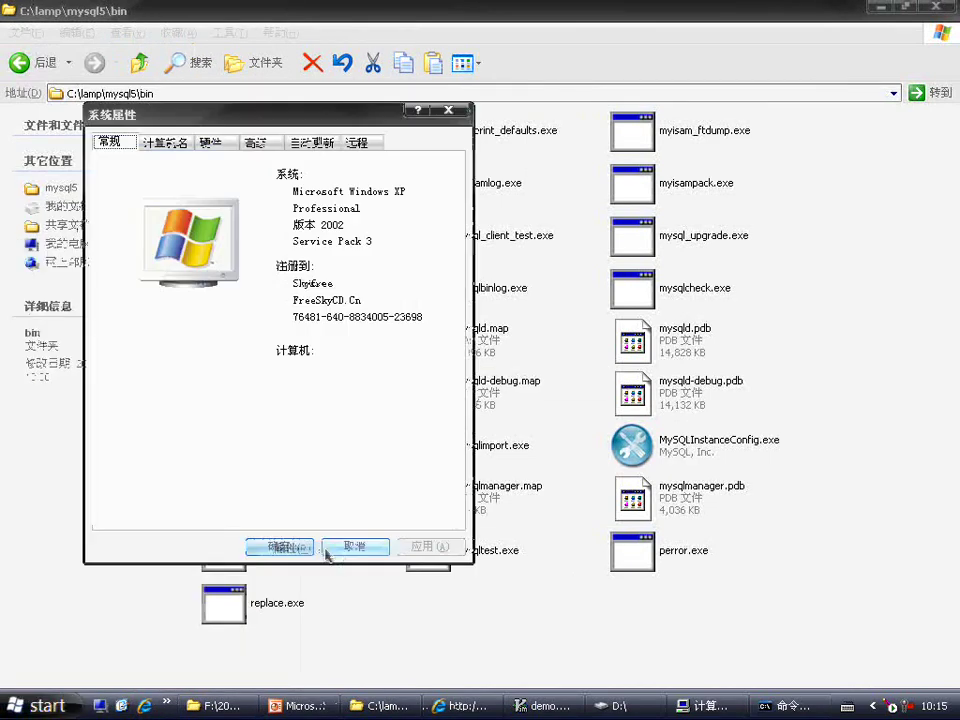
{"action": "left_click", "coordinate": [255, 142]}
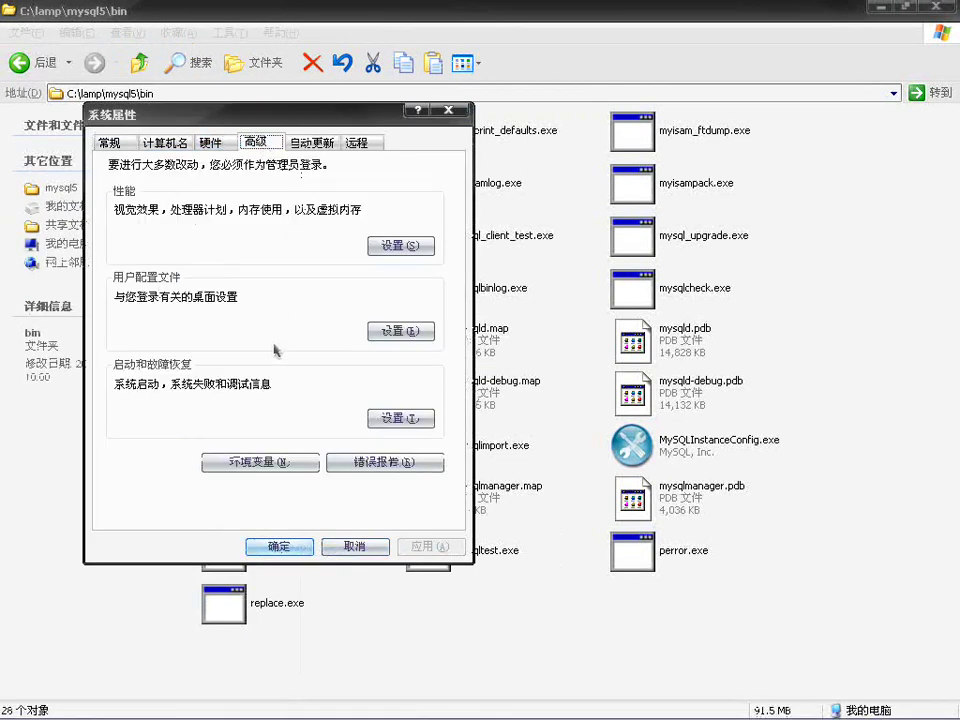
{"action": "left_click", "coordinate": [262, 466]}
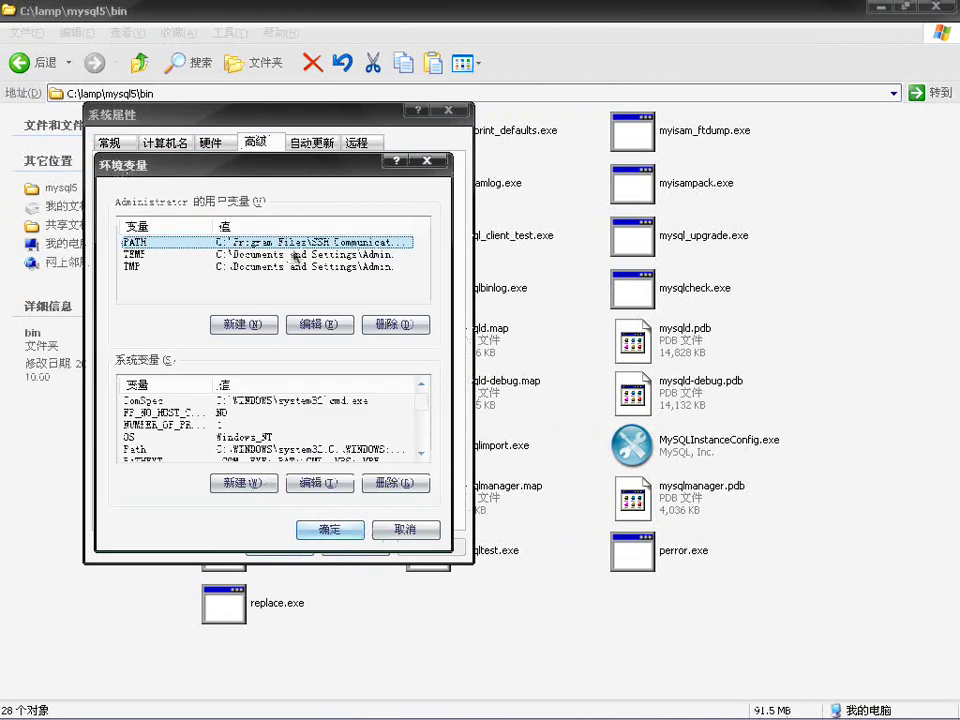
{"action": "double_click", "coordinate": [242, 246]}
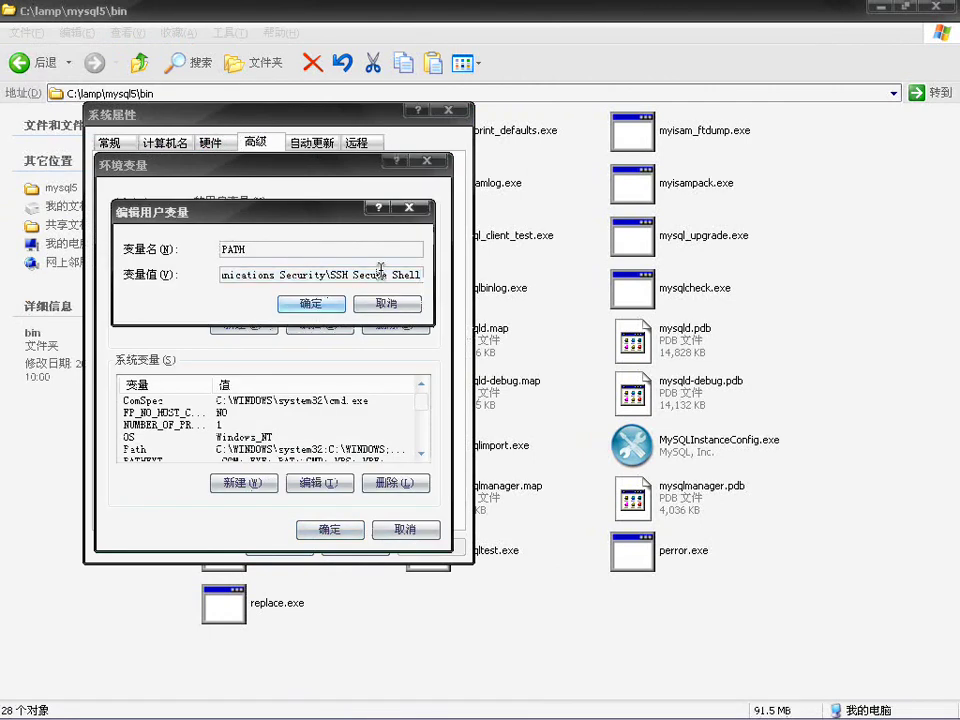
{"action": "key", "text": "Home"}
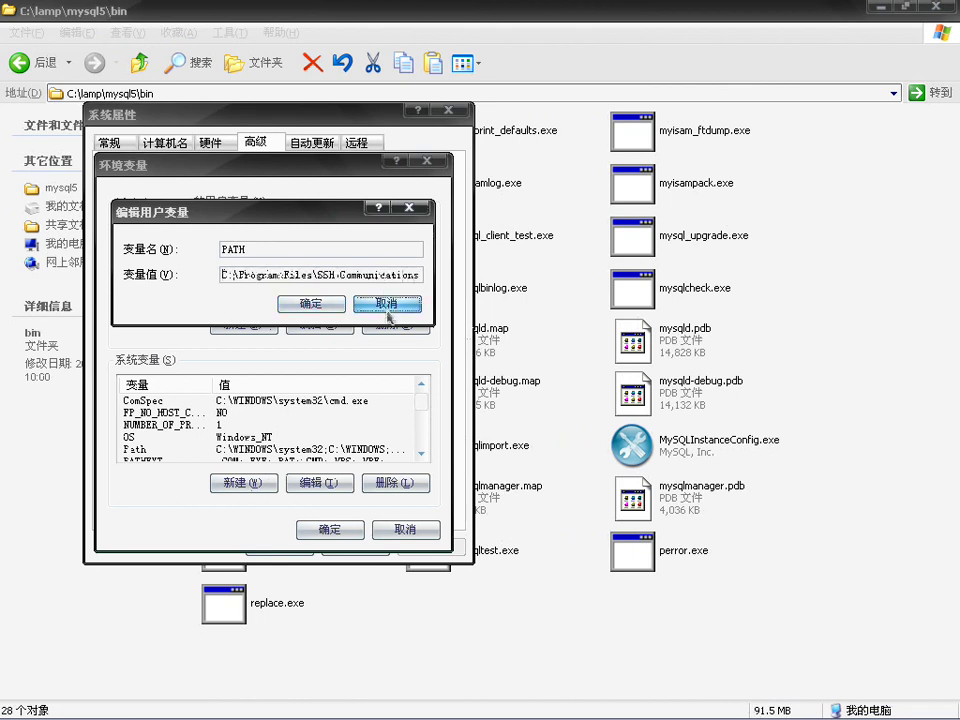
{"action": "left_click", "coordinate": [387, 303]}
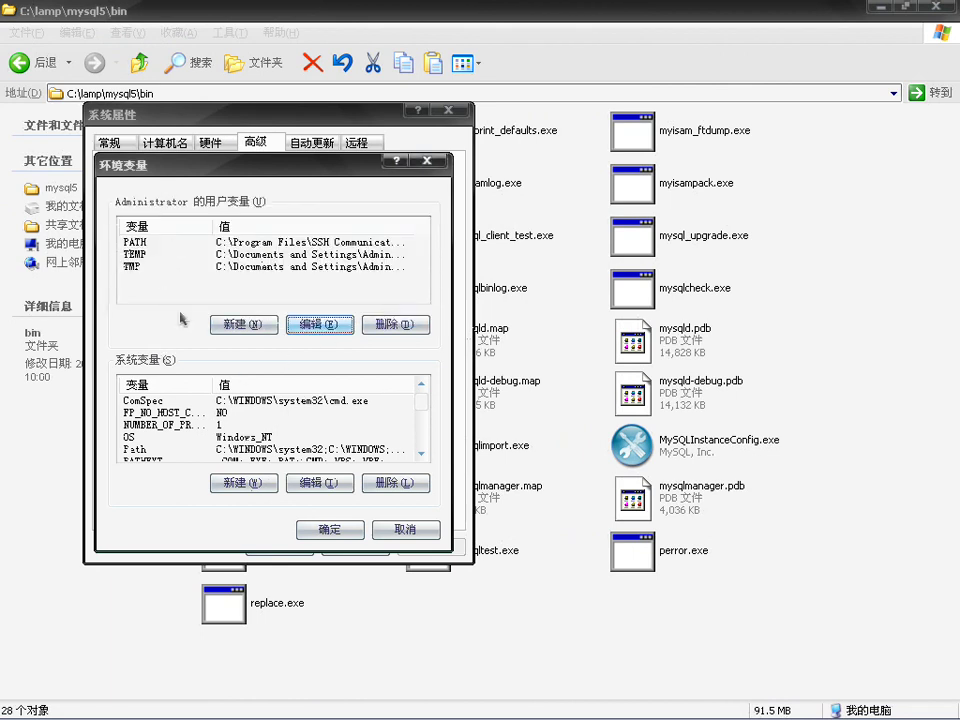
Step: Confirm the system Path includes C:\lamp\mysql5\bin and close the System Properties dialogs
{"action": "left_click", "coordinate": [225, 450]}
{"action": "left_click", "coordinate": [319, 482]}
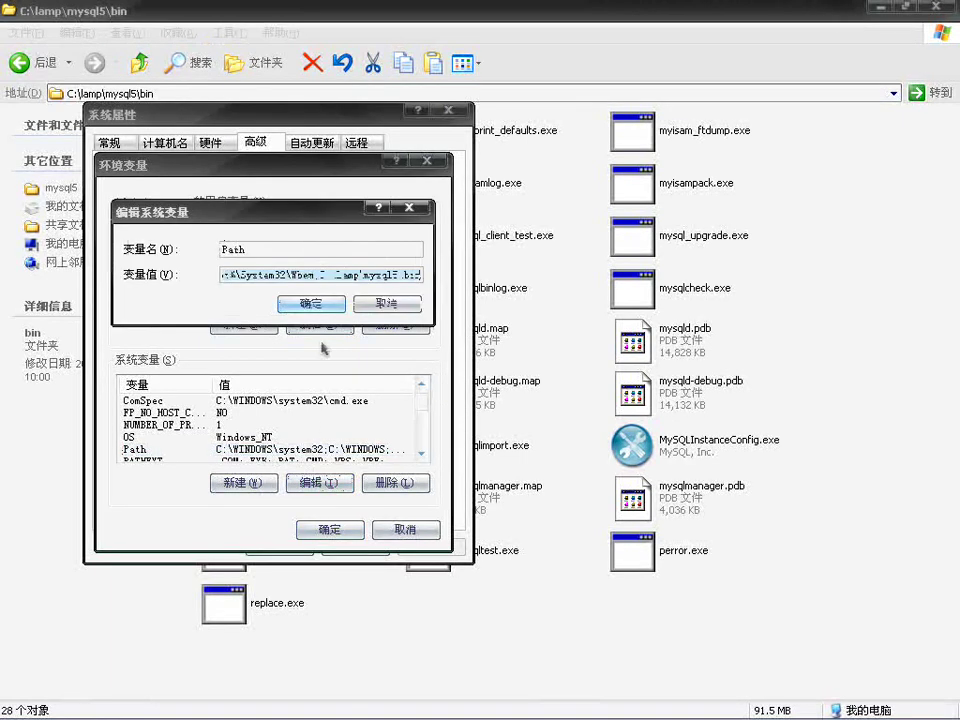
{"action": "left_click_drag", "start_coordinate": [318, 274], "coordinate": [398, 270]}
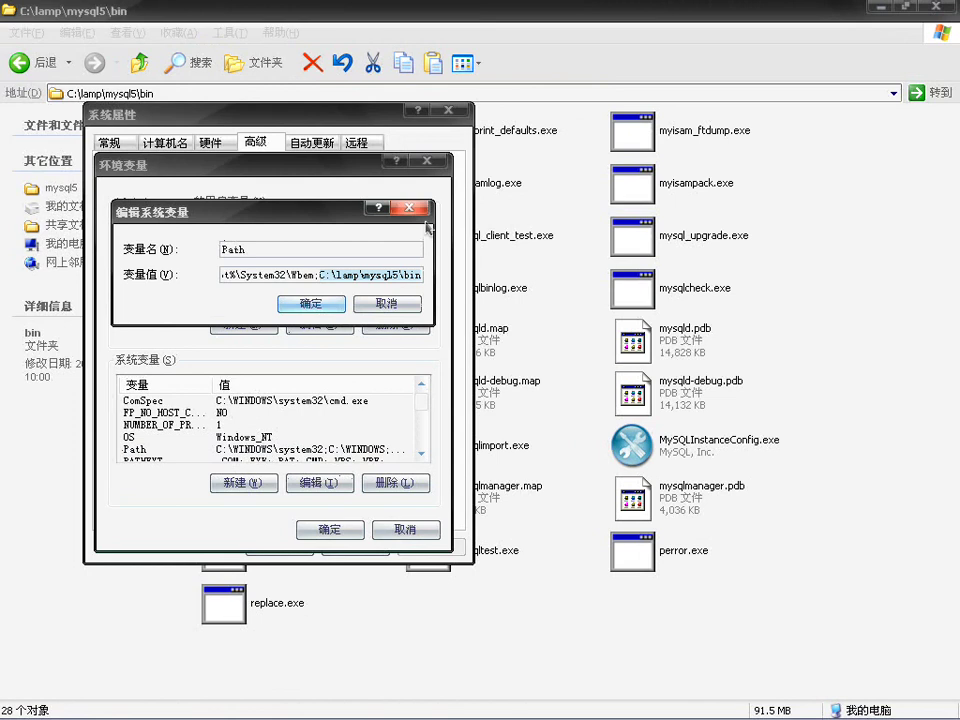
{"action": "key", "text": "Escape"}
{"action": "left_click", "coordinate": [437, 163]}
{"action": "left_click", "coordinate": [449, 110]}
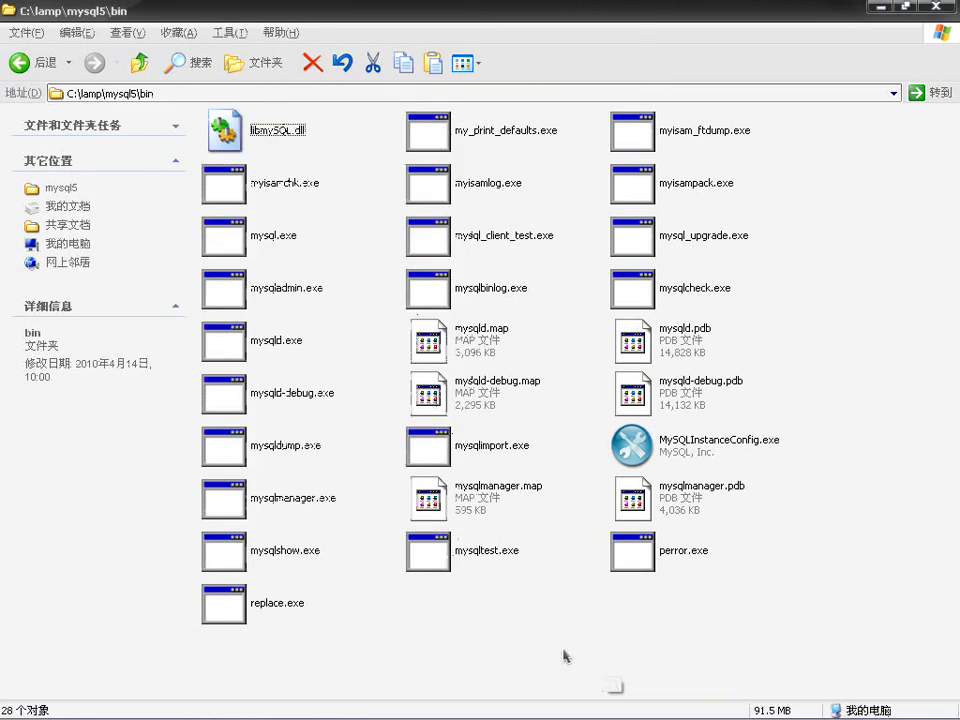
Step: Log in with mysql -u root -h localhost -p, enter the root password, and run status
{"action": "left_click", "coordinate": [760, 710]}
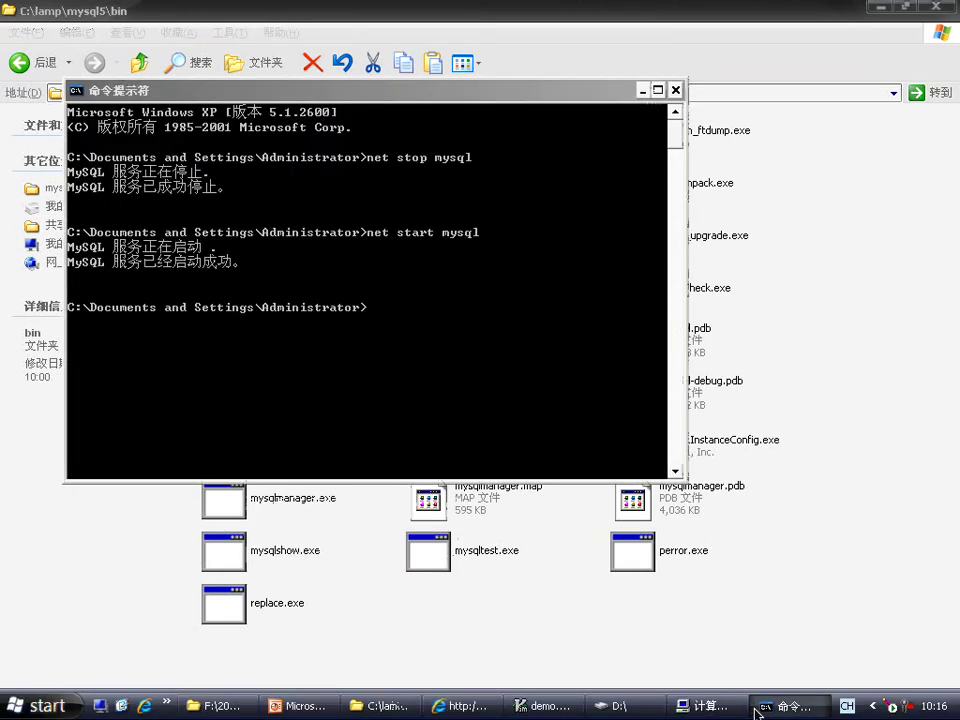
{"action": "type", "text": "mysql"}
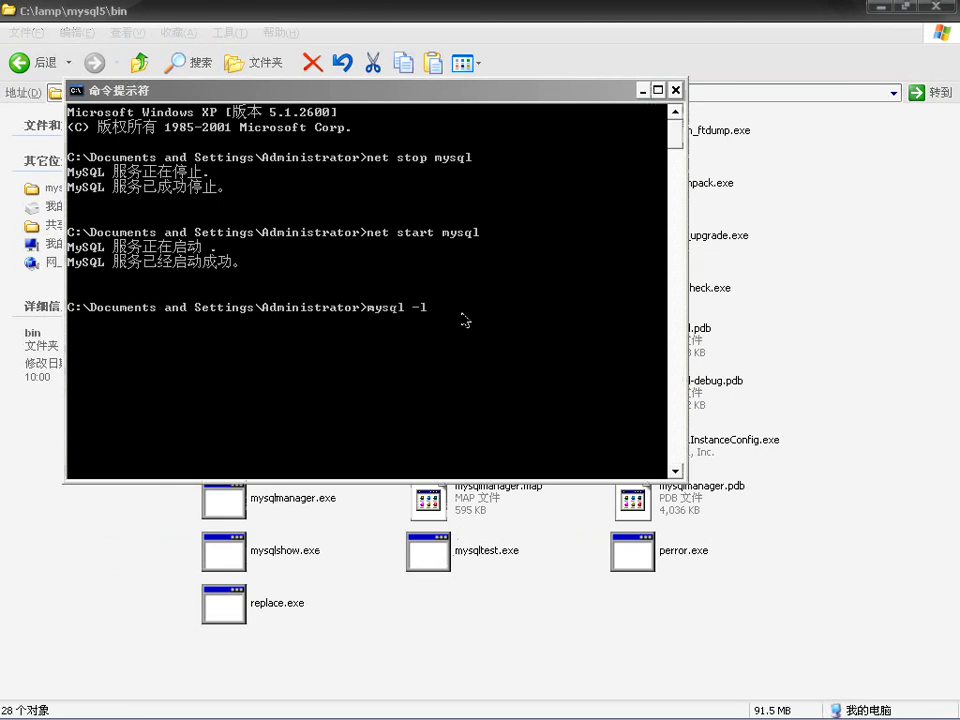
{"action": "type", "text": "-u root -h localhost"}
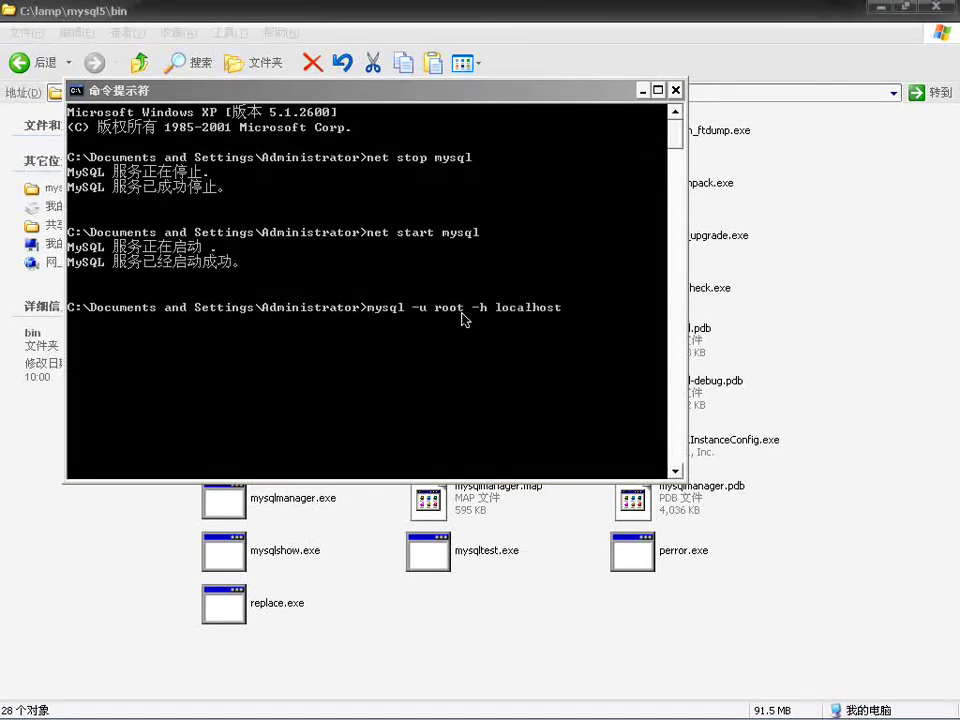
{"action": "type", "text": " -p"}
{"action": "key", "text": "Return"}
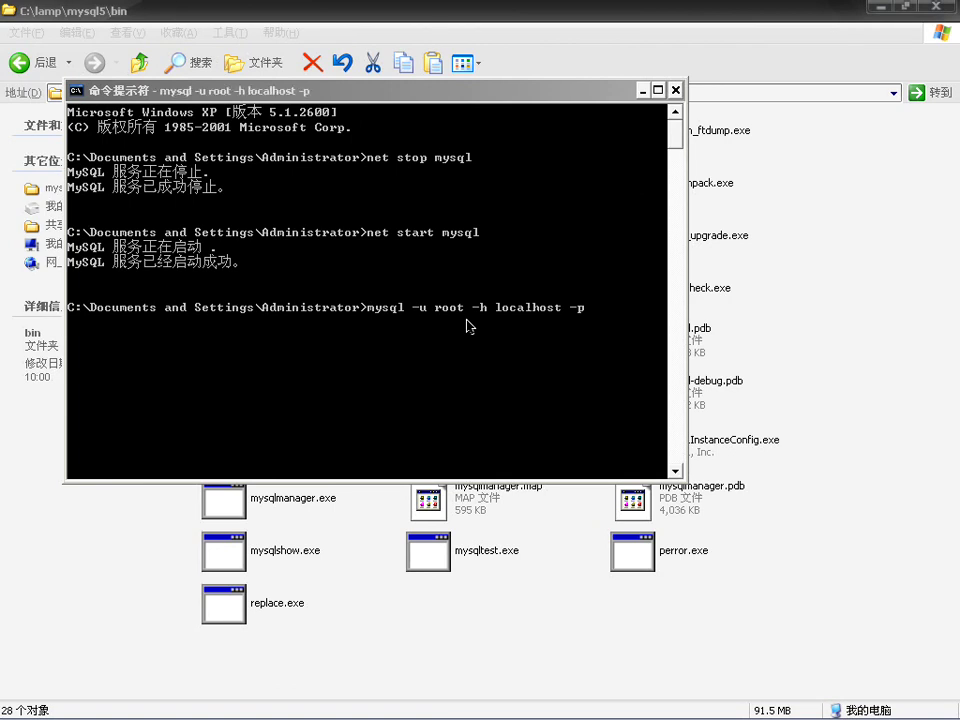
{"action": "type", "text": "12345"}
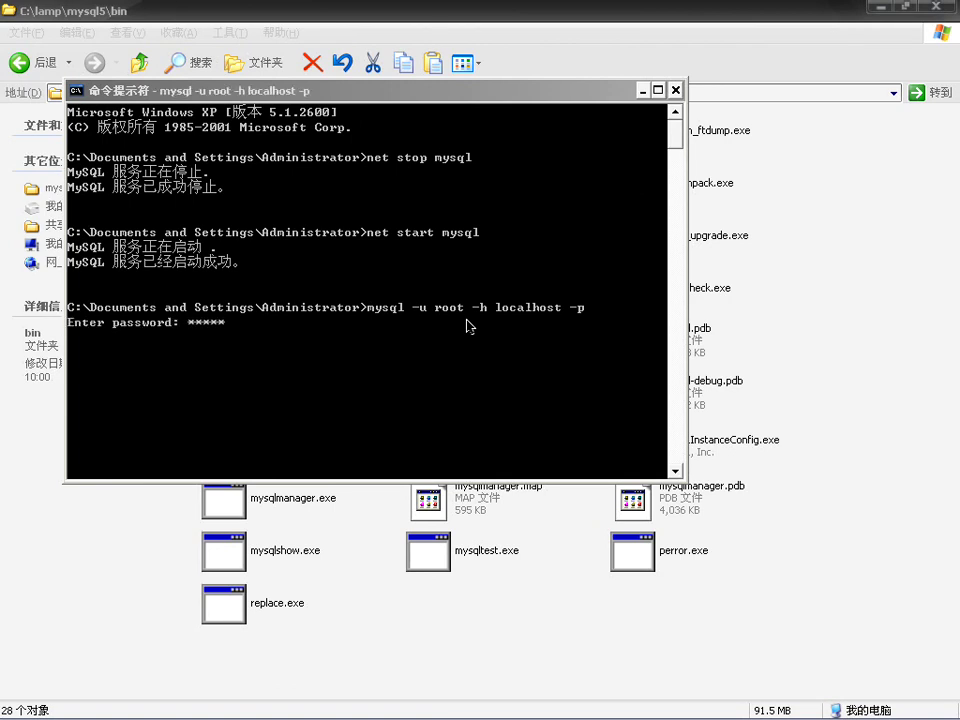
{"action": "type", "text": "6"}
{"action": "key", "text": "Return"}
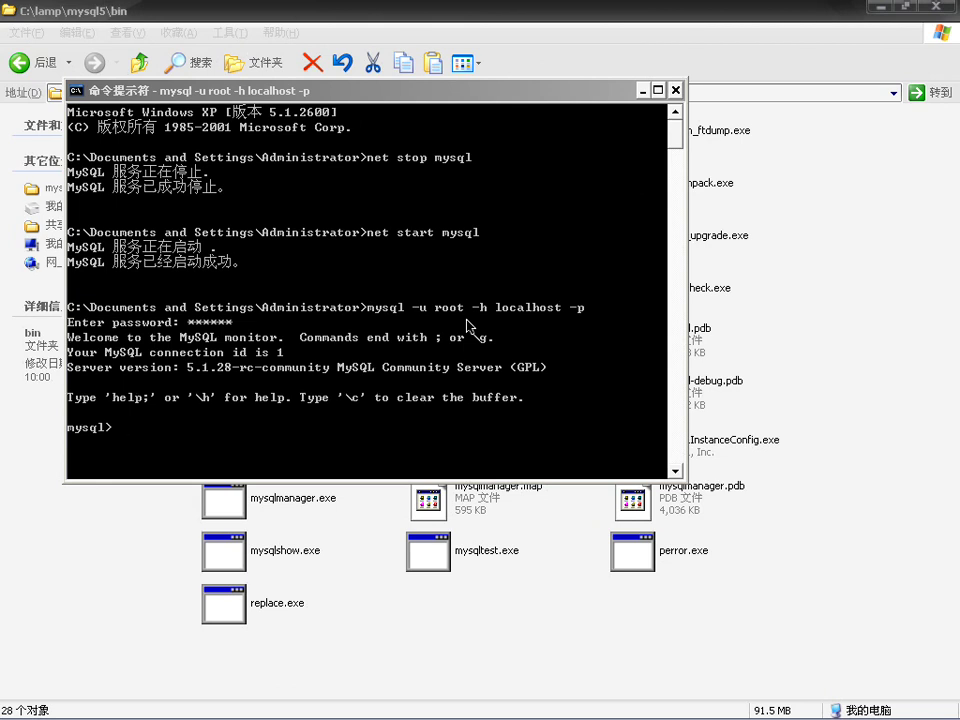
{"action": "type", "text": "status"}
{"action": "key", "text": "Return"}
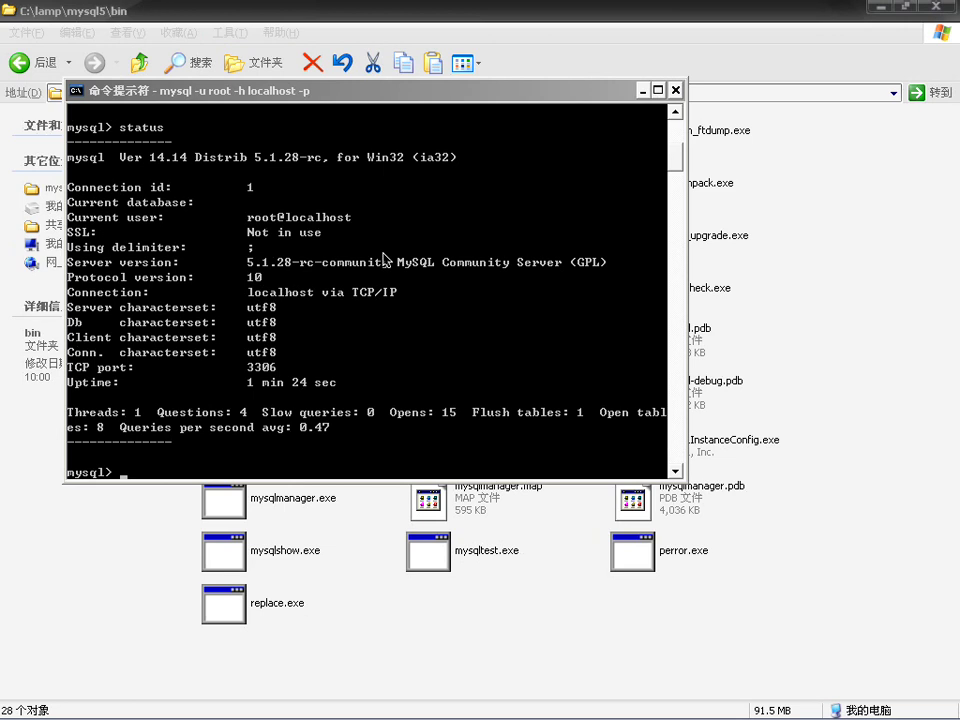
Step: Run select * from mysql.user \G to review root@localhost's privileges, then close the console
{"action": "left_click_drag", "start_coordinate": [527, 96], "coordinate": [565, 178]}
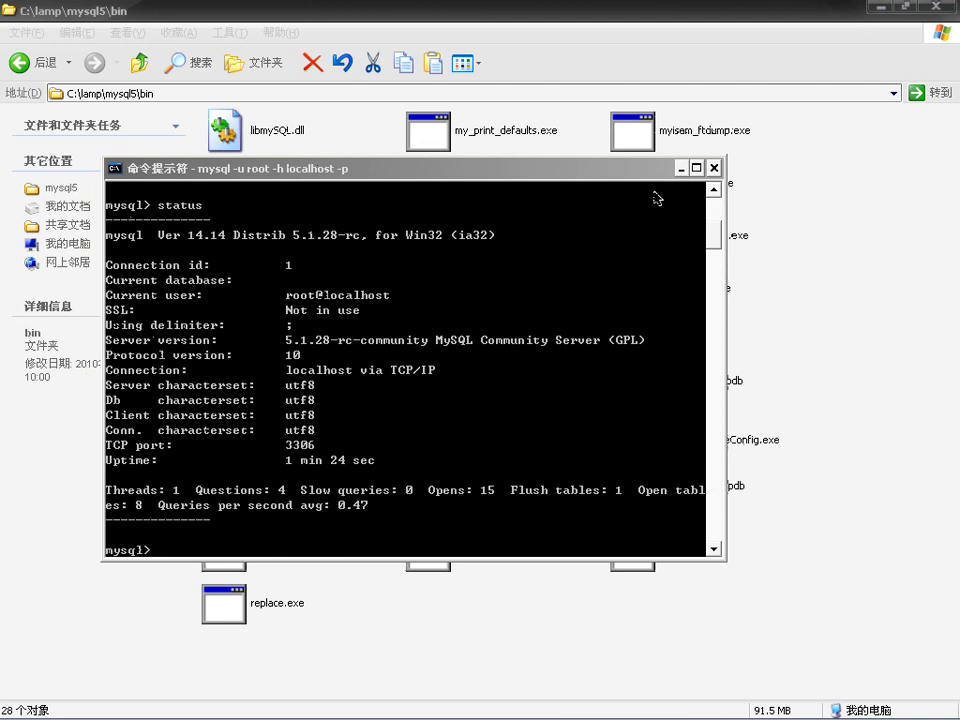
{"action": "type", "text": "s"}
{"action": "type", "text": "elect * from mysql.us"}
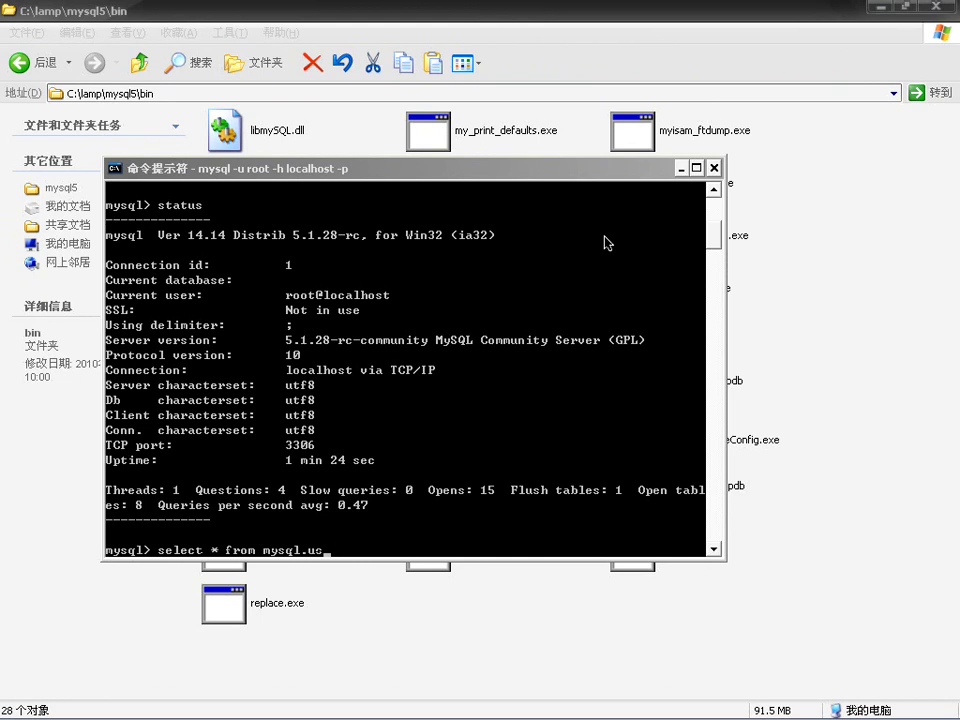
{"action": "type", "text": "er \\G"}
{"action": "key", "text": "Return"}
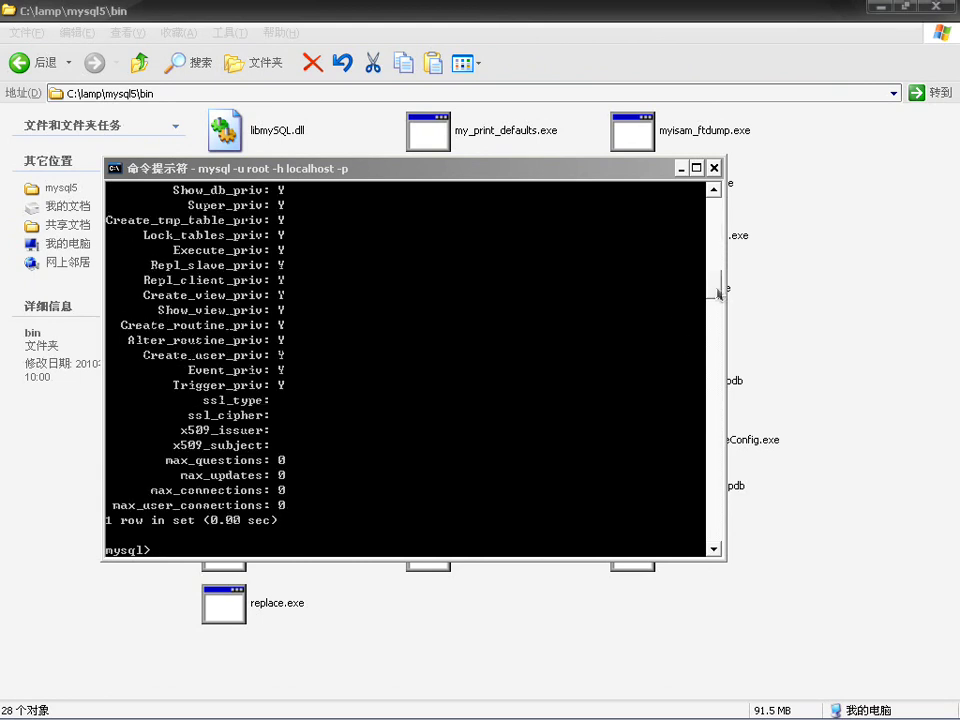
{"action": "left_click_drag", "start_coordinate": [714, 285], "coordinate": [725, 262]}
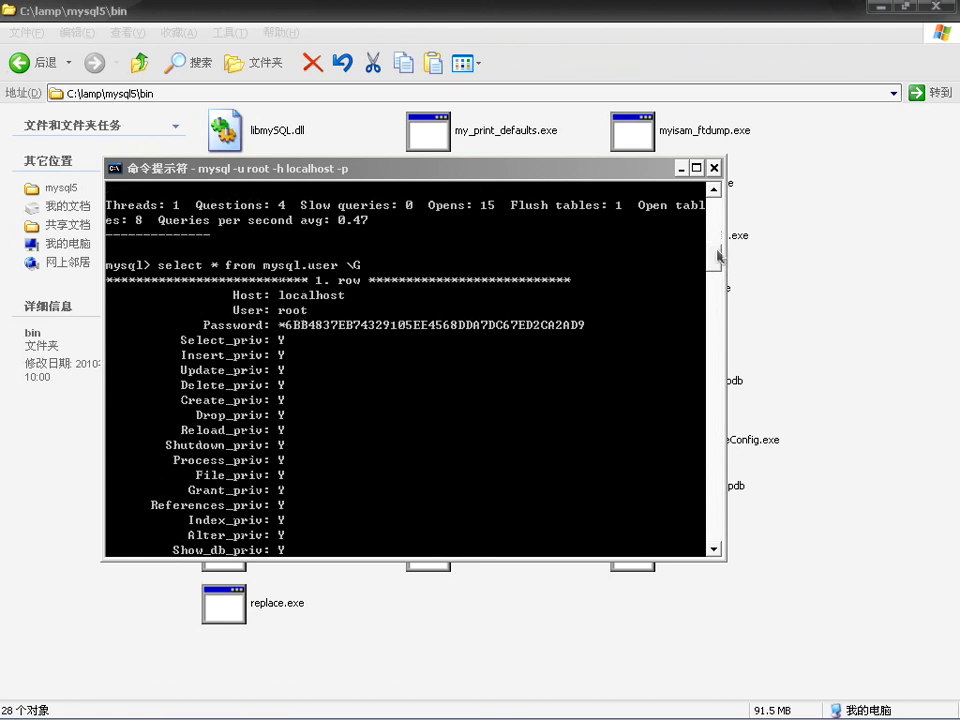
{"action": "left_click_drag", "start_coordinate": [717, 257], "coordinate": [703, 187]}
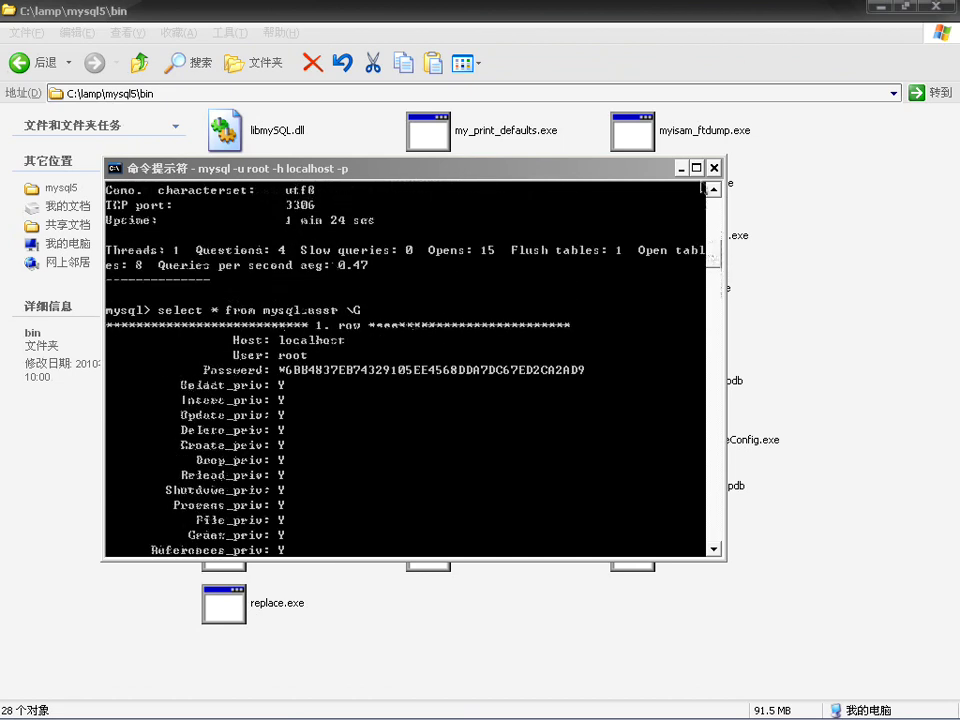
{"action": "left_click", "coordinate": [714, 168]}
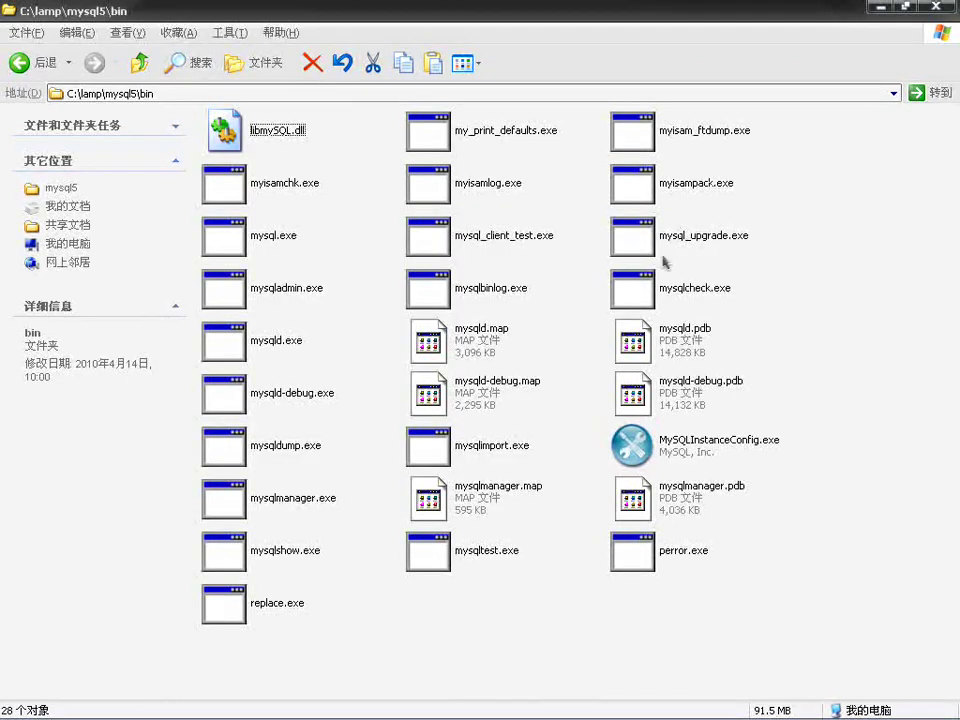
Step: Switch to the installer folder window, go up to 软件, and select php-5.2.6-Win32.zip
{"action": "mouse_move", "coordinate": [476, 714]}
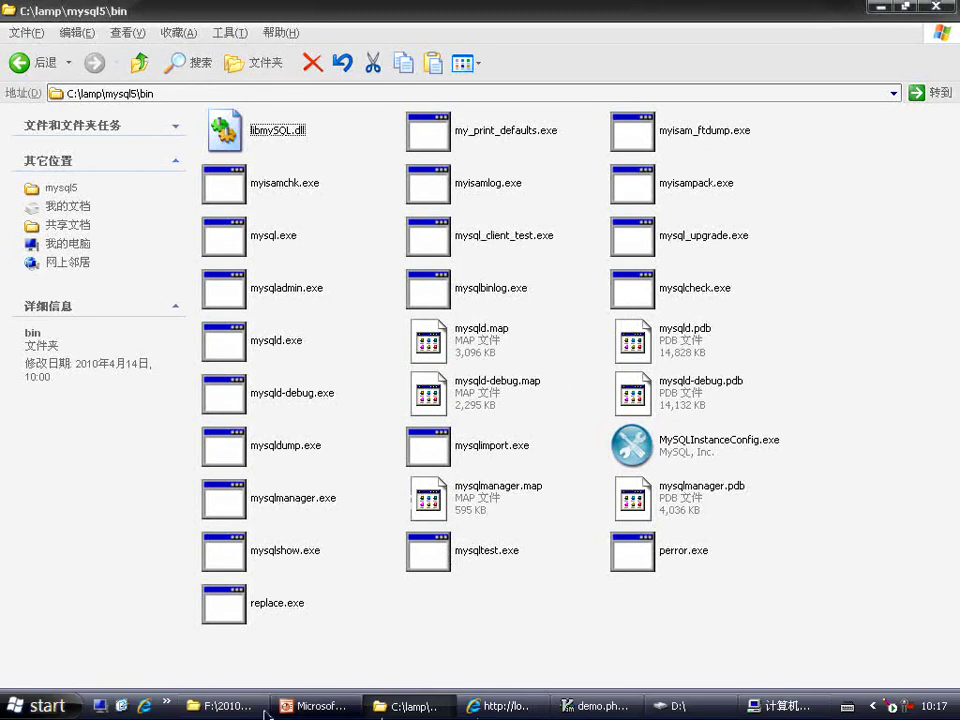
{"action": "left_click", "coordinate": [226, 707]}
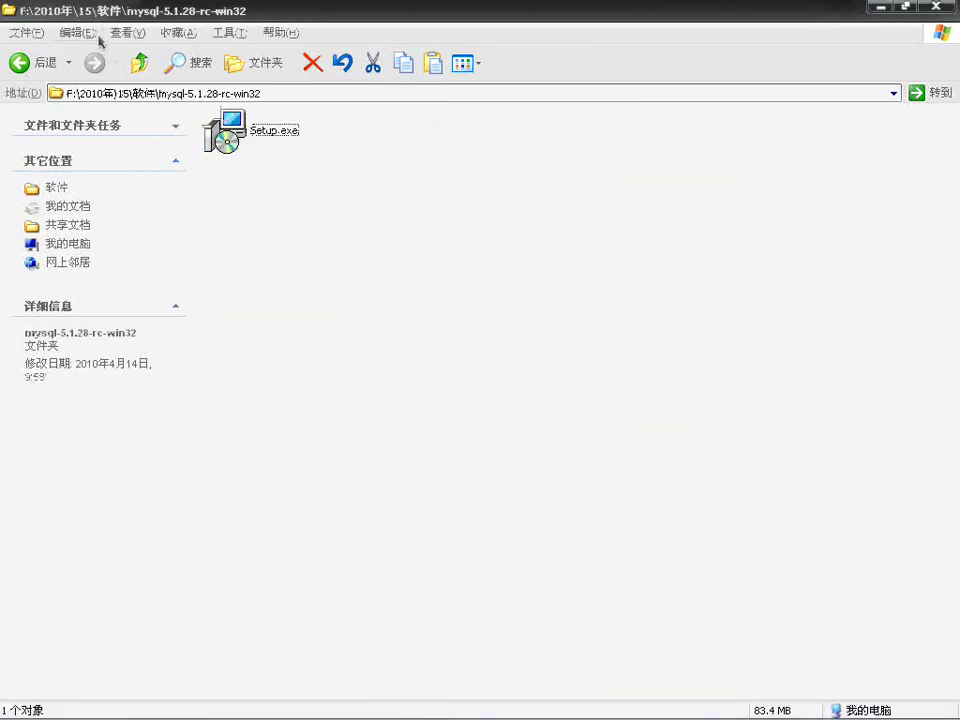
{"action": "left_click", "coordinate": [139, 62]}
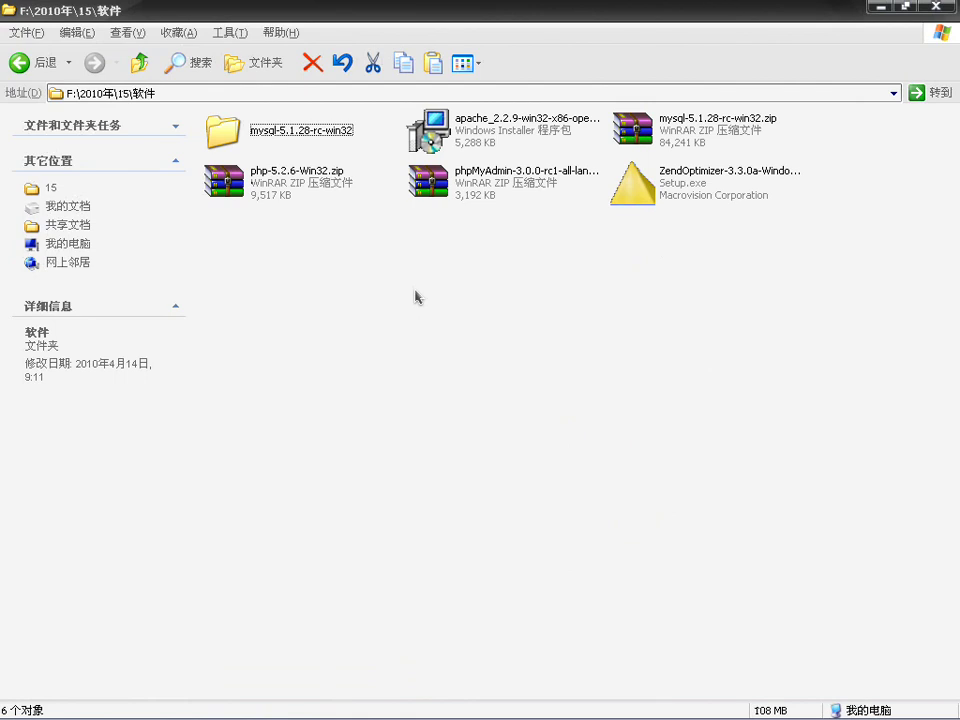
{"action": "left_click", "coordinate": [277, 194]}
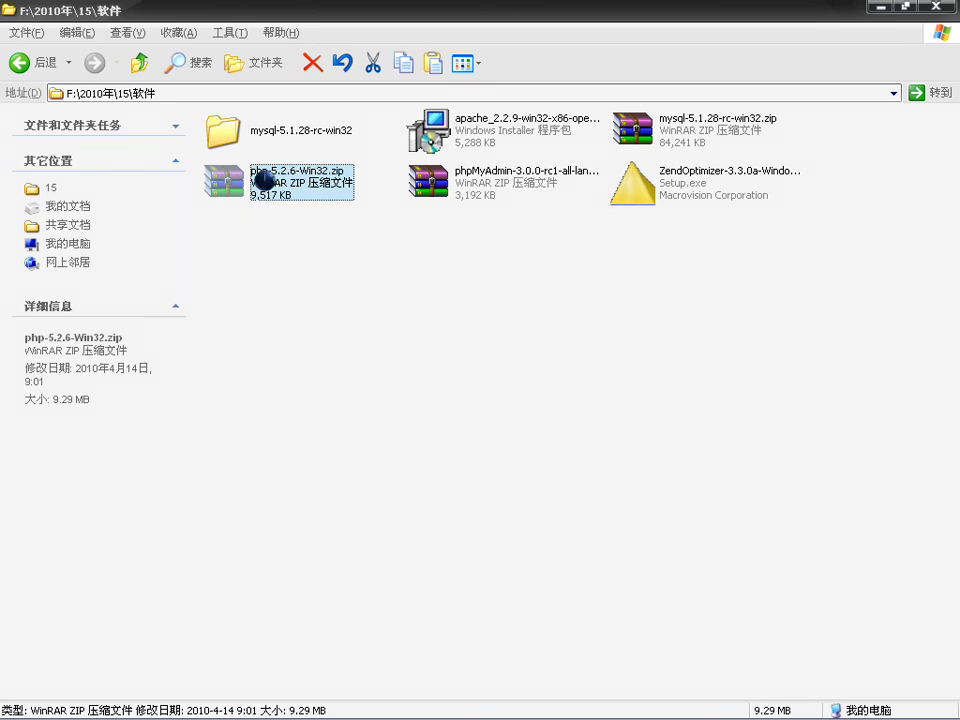
Step: Extract php-5.2.6-Win32.zip into php-5.2.6-Win32\ and open the extracted folder
{"action": "right_click", "coordinate": [266, 183]}
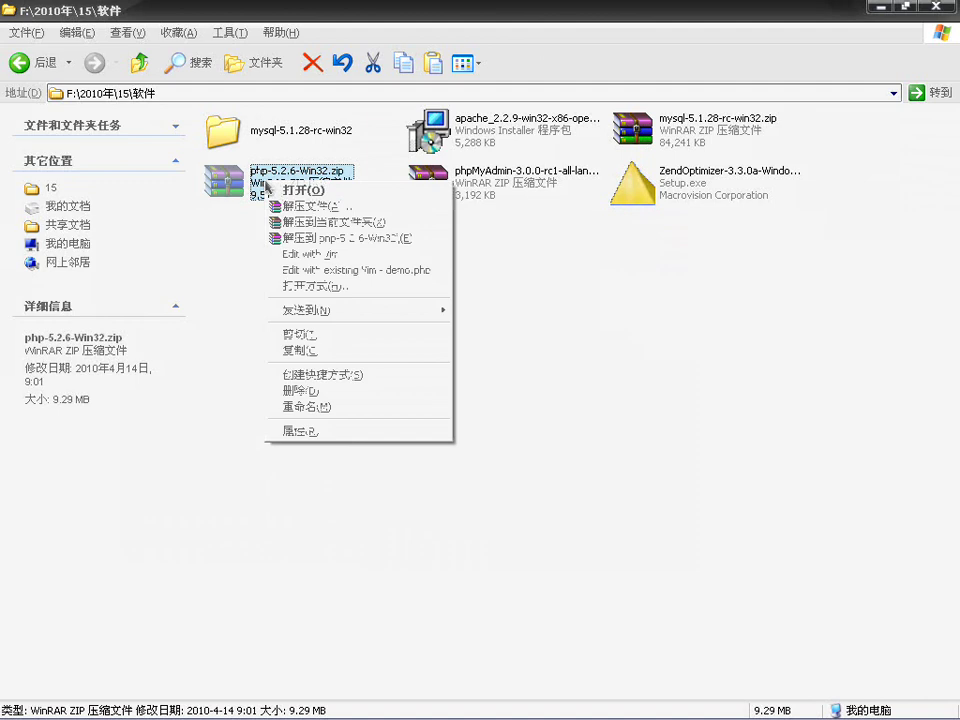
{"action": "left_click", "coordinate": [336, 240]}
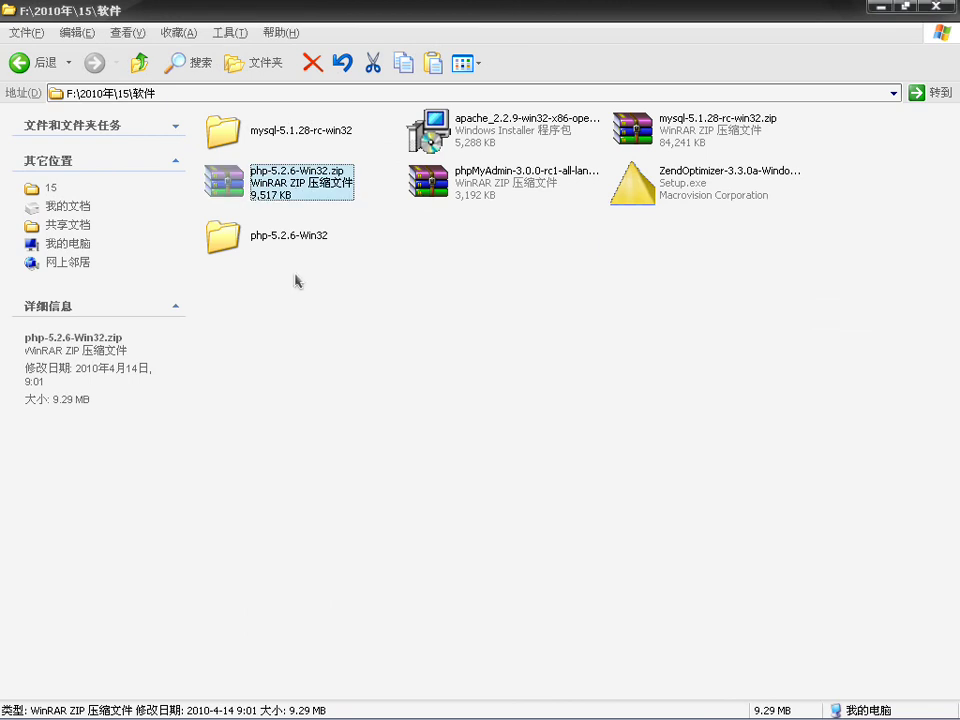
{"action": "double_click", "coordinate": [245, 253]}
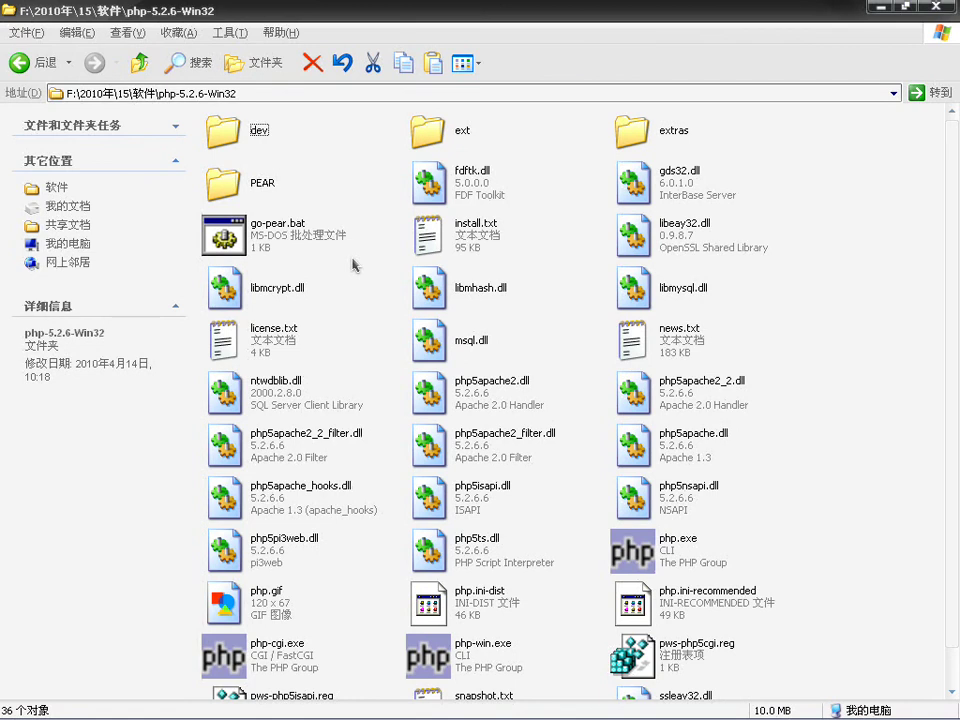
Step: Select all the PHP files and move the other folder window up to C:\lamp
{"action": "key", "text": "ctrl+a"}
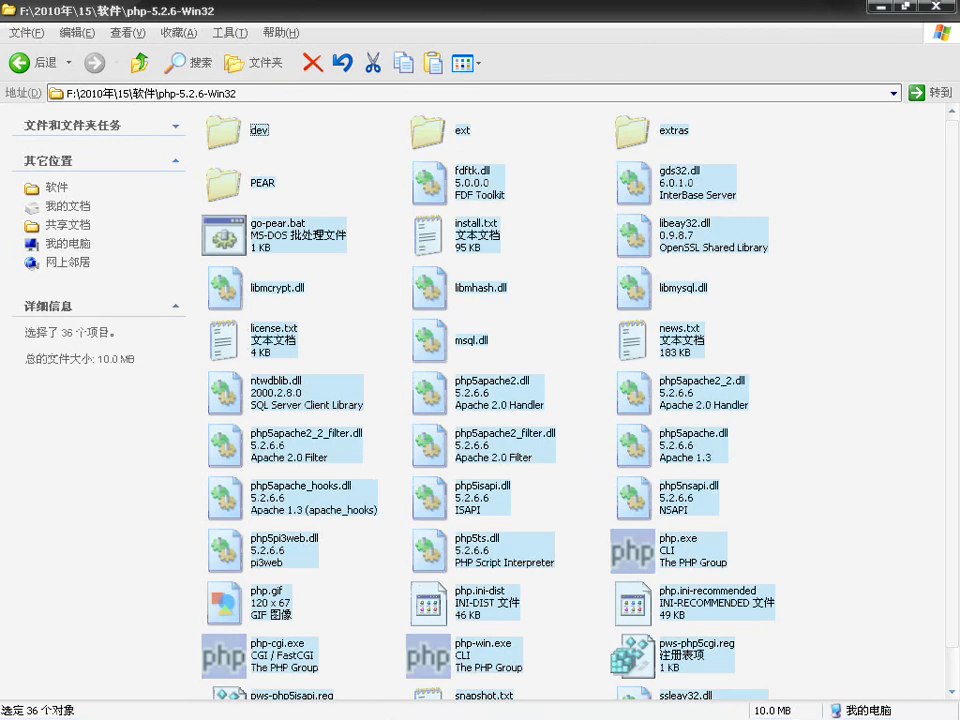
{"action": "mouse_move", "coordinate": [228, 704]}
{"action": "left_click", "coordinate": [381, 710]}
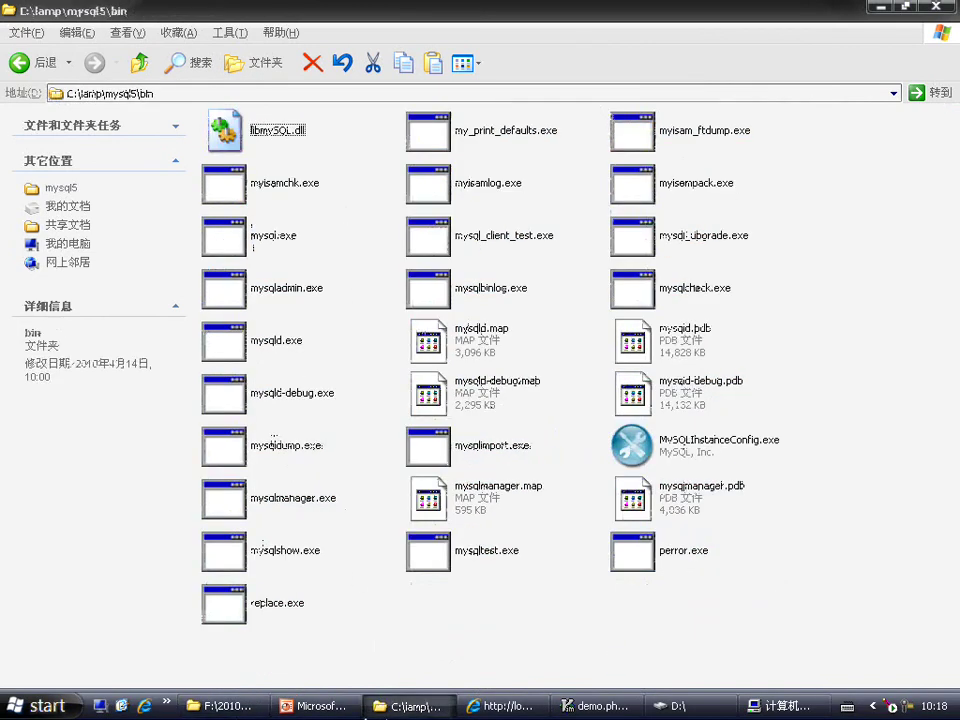
{"action": "left_click", "coordinate": [381, 712]}
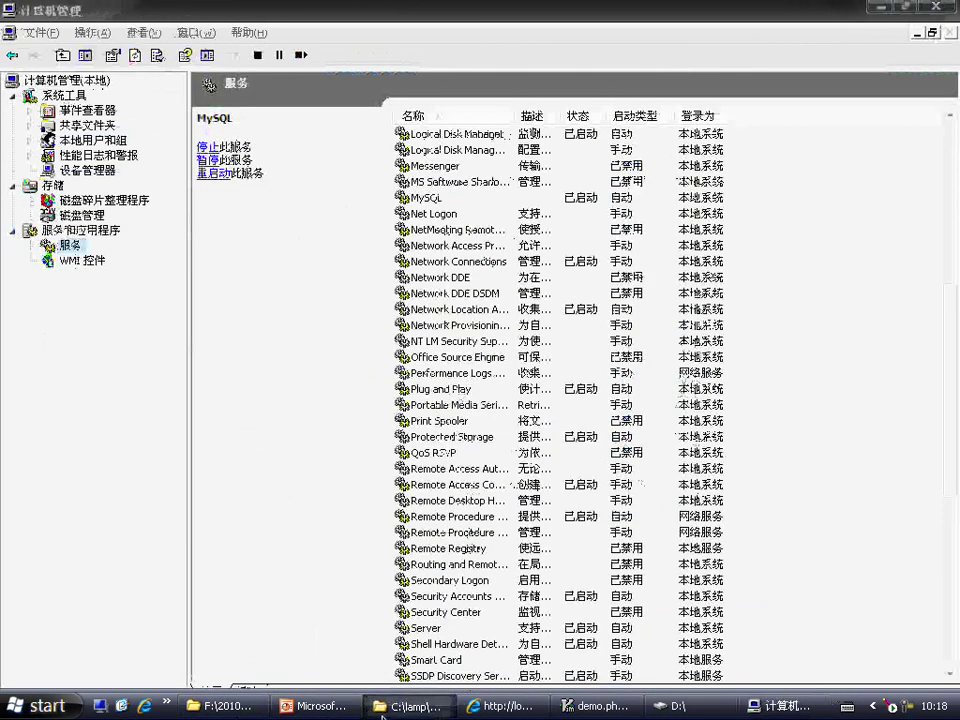
{"action": "left_click", "coordinate": [381, 712]}
{"action": "left_click", "coordinate": [139, 62]}
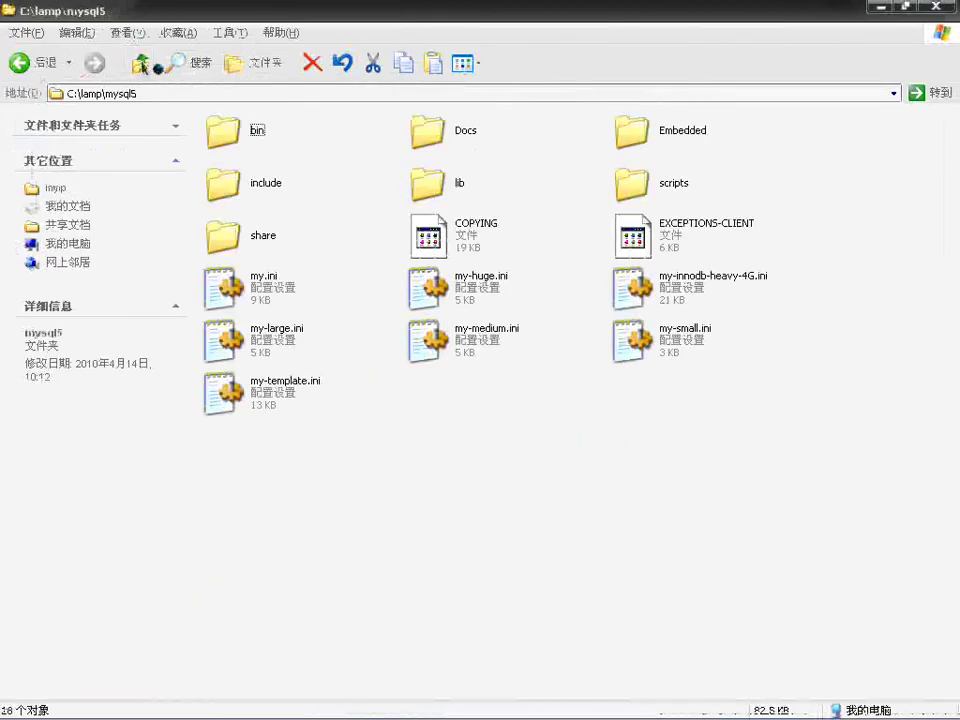
{"action": "left_click", "coordinate": [139, 62]}
Step: Create a php5 folder in C:\lamp and paste the PHP files into it
{"action": "right_click", "coordinate": [309, 215]}
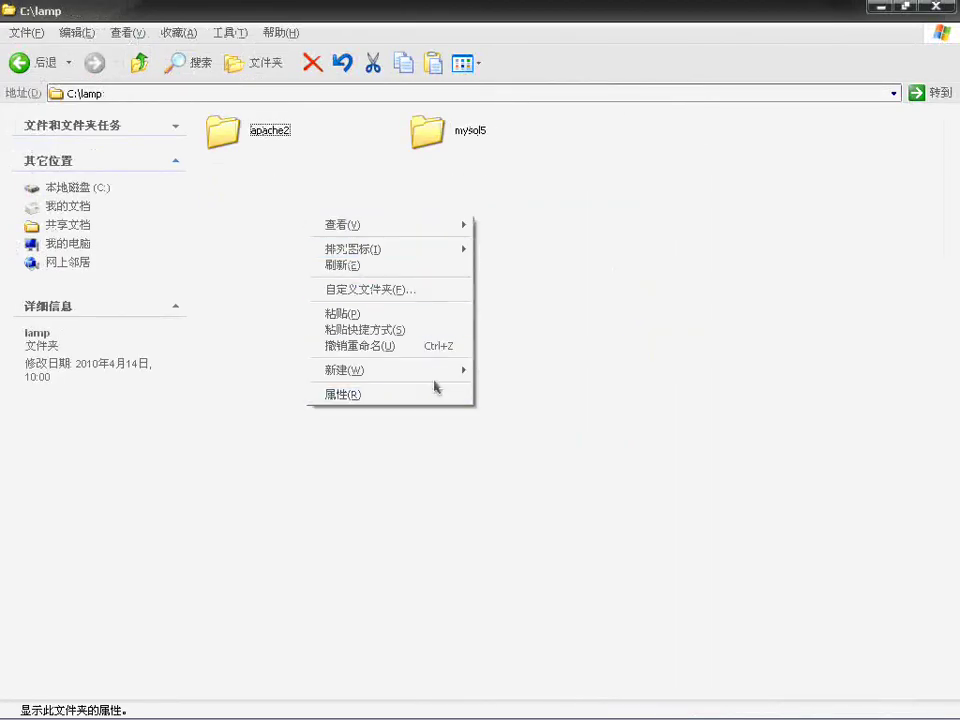
{"action": "mouse_move", "coordinate": [440, 370]}
{"action": "left_click", "coordinate": [512, 372]}
{"action": "type", "text": "php5"}
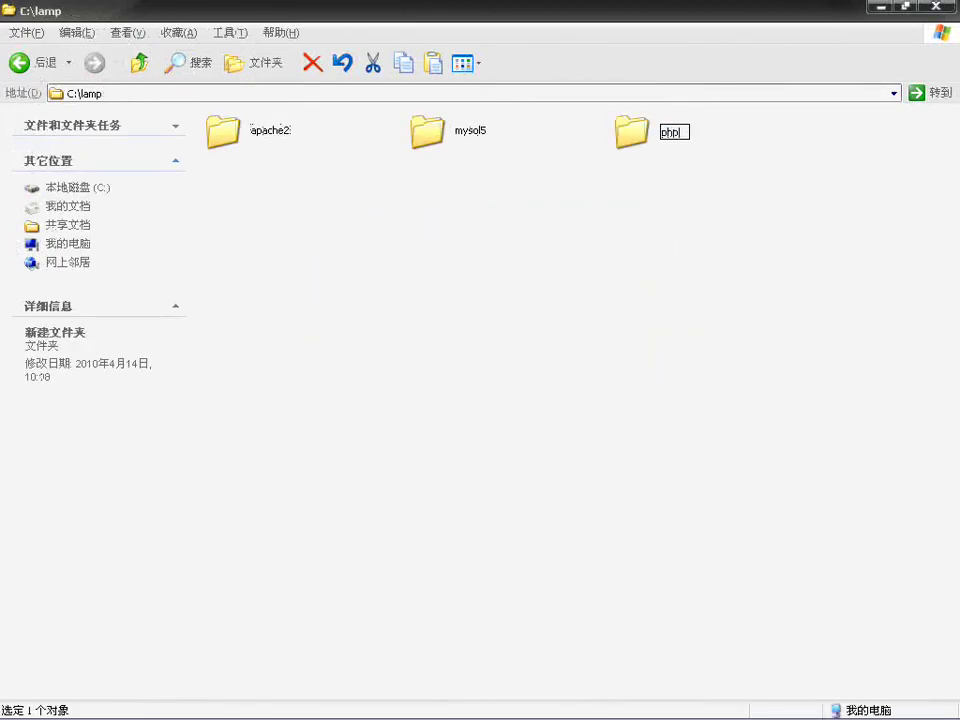
{"action": "left_click", "coordinate": [591, 293]}
{"action": "double_click", "coordinate": [633, 138]}
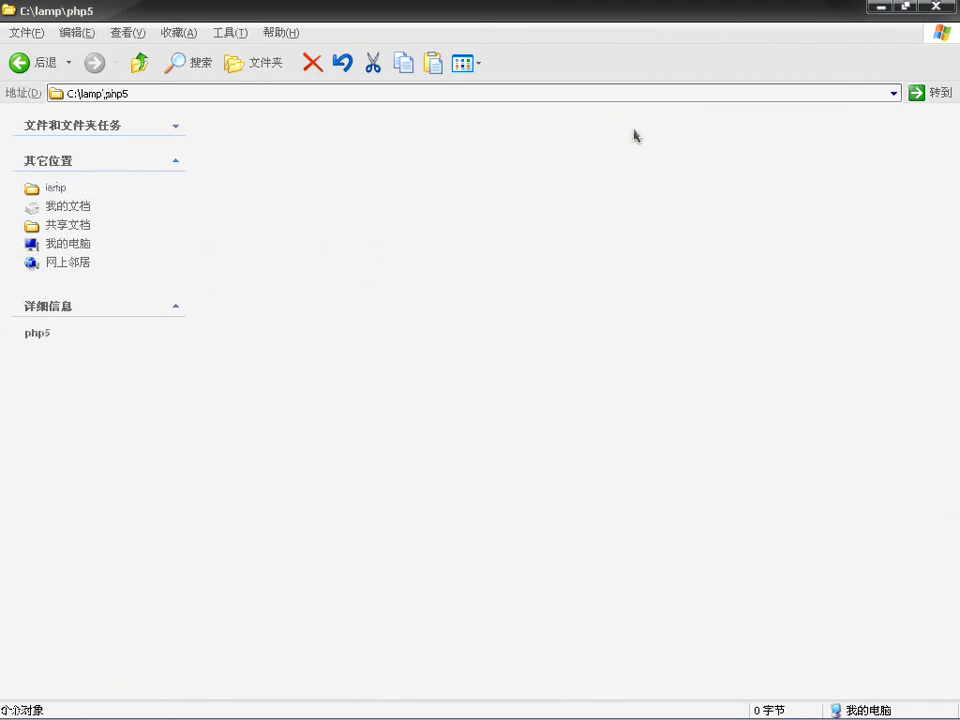
{"action": "key", "text": "ctrl+v"}
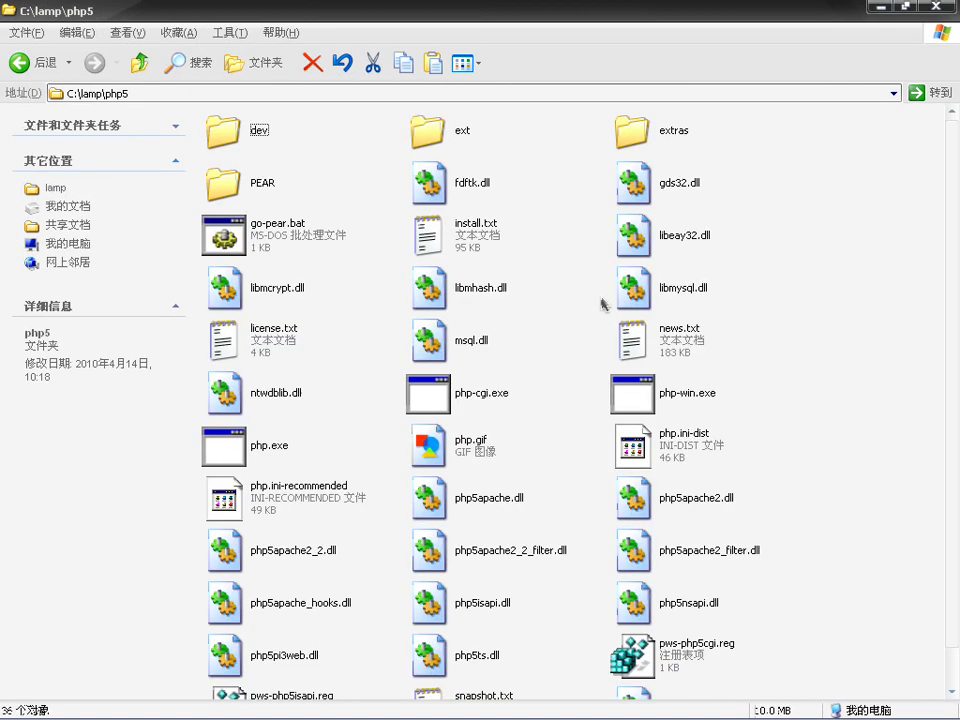
{"action": "left_click", "coordinate": [887, 334]}
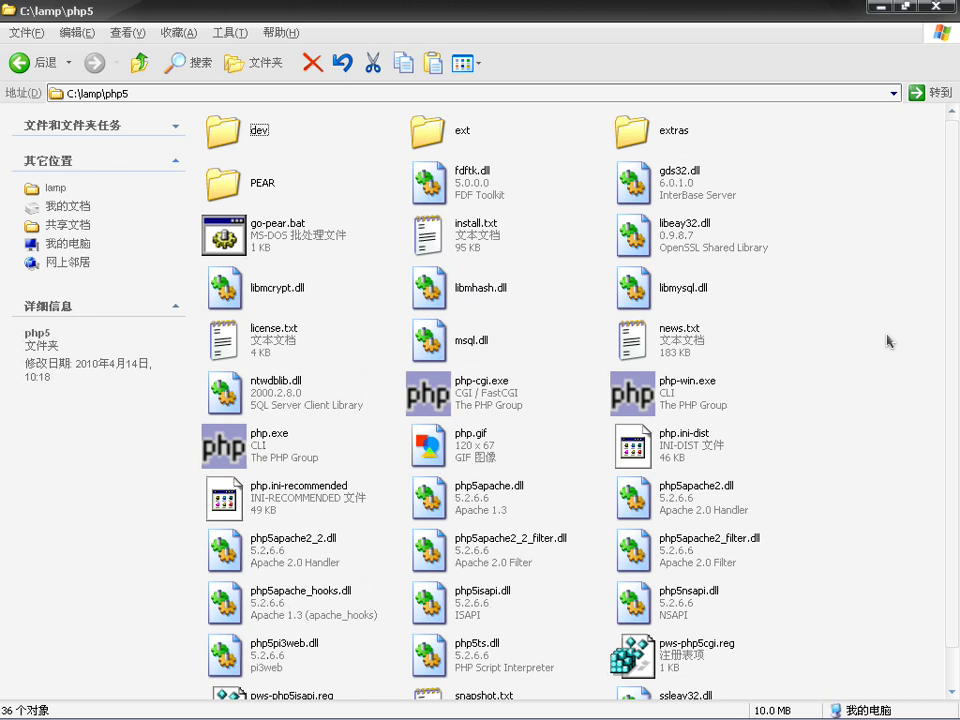
Step: Open C:\lamp\apache2\conf\httpd.conf for editing in GVim
{"action": "left_click", "coordinate": [138, 64]}
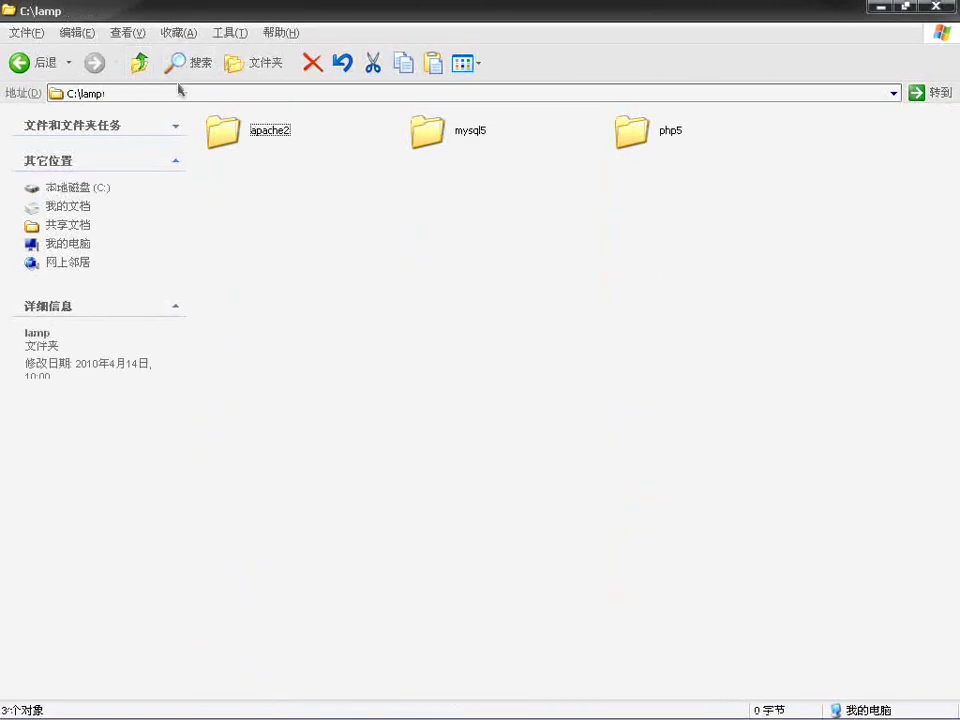
{"action": "double_click", "coordinate": [262, 130]}
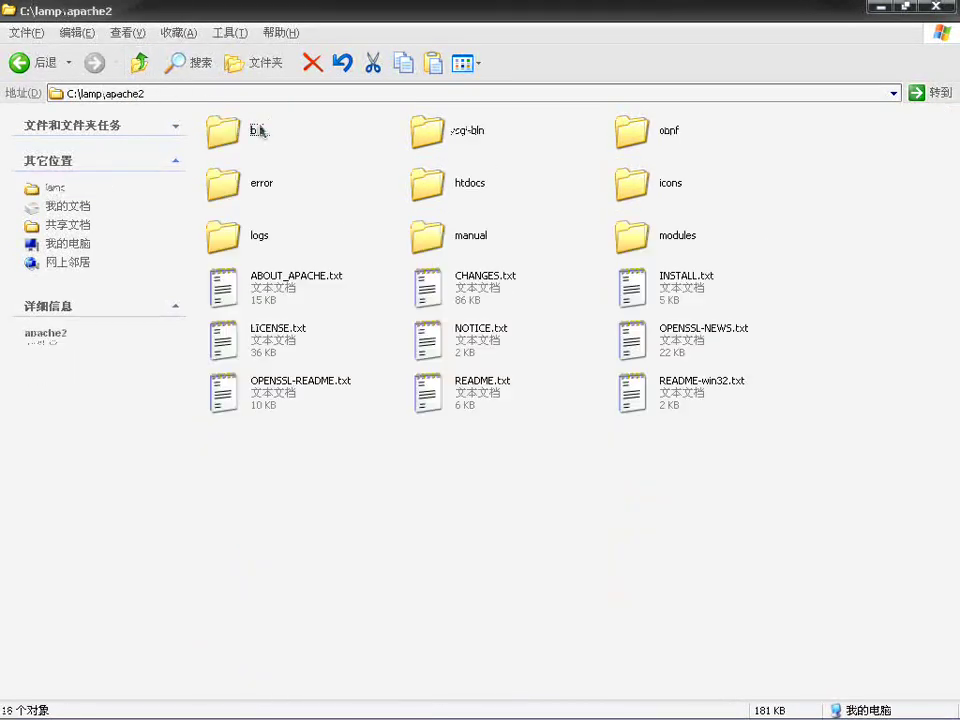
{"action": "left_click", "coordinate": [632, 130]}
{"action": "double_click", "coordinate": [632, 130]}
{"action": "left_click", "coordinate": [230, 180]}
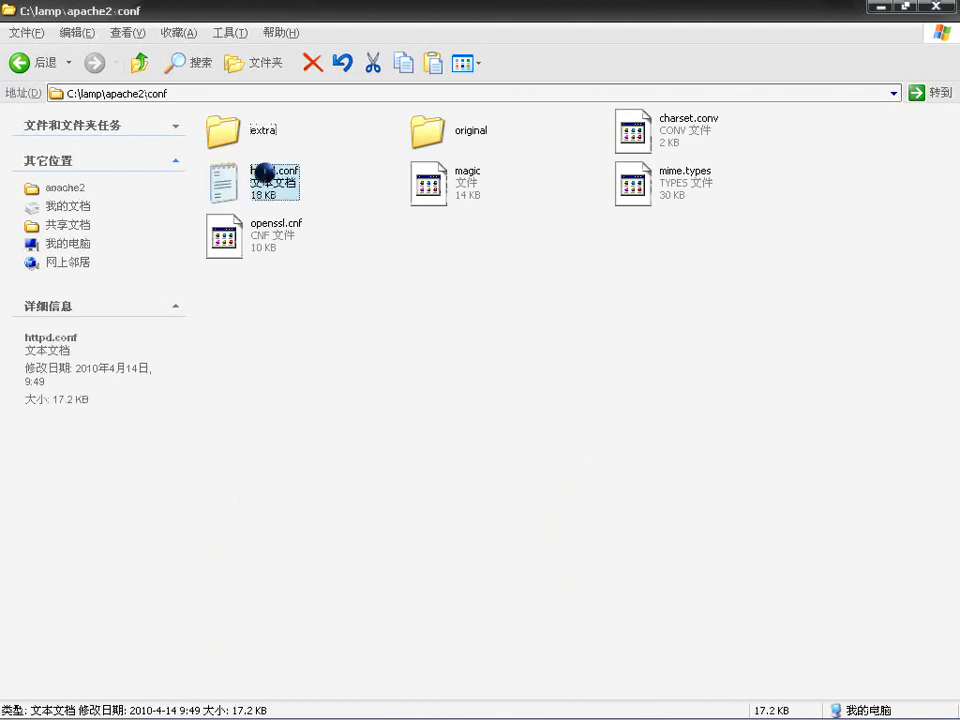
{"action": "right_click", "coordinate": [265, 173]}
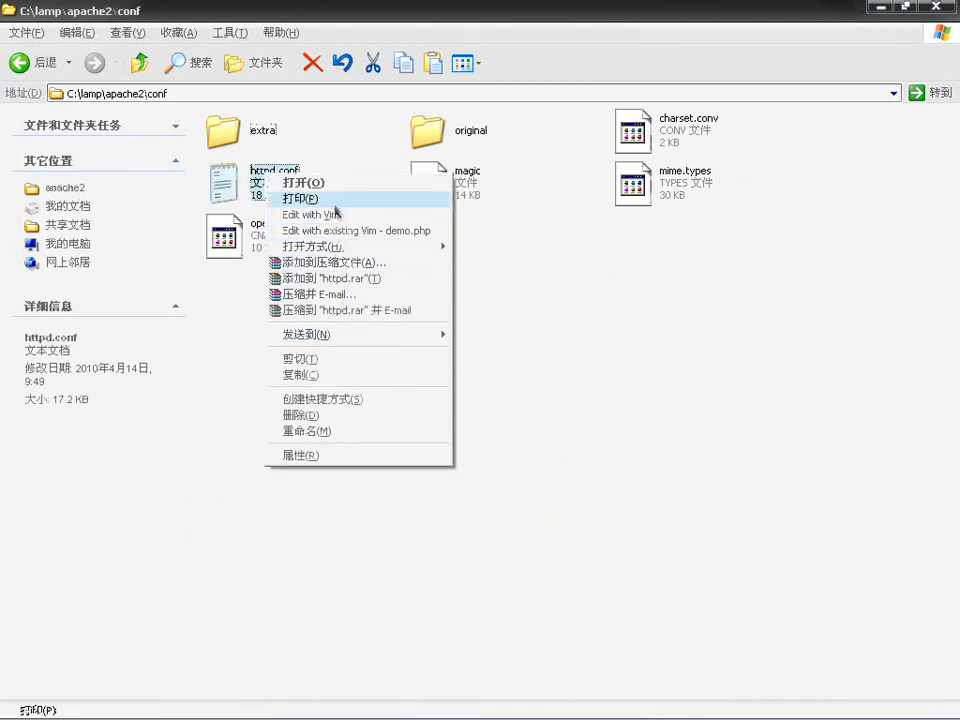
{"action": "left_click", "coordinate": [341, 217]}
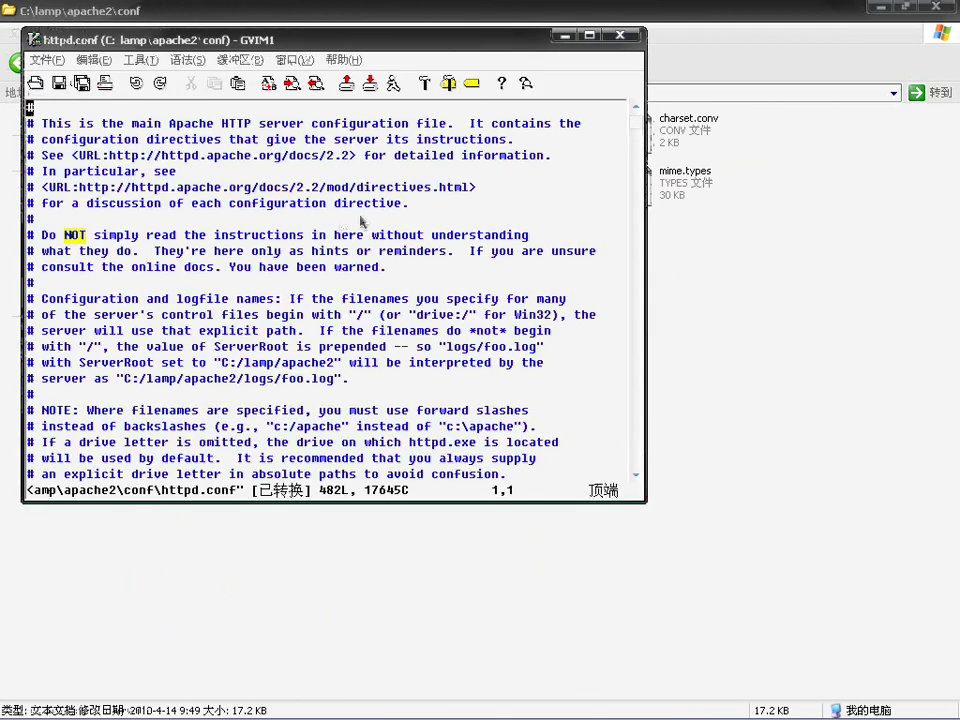
Step: Insert LoadModule php5_module "C:/lamp/php5/" on the blank line after the LoadModule list
{"action": "left_click", "coordinate": [449, 221]}
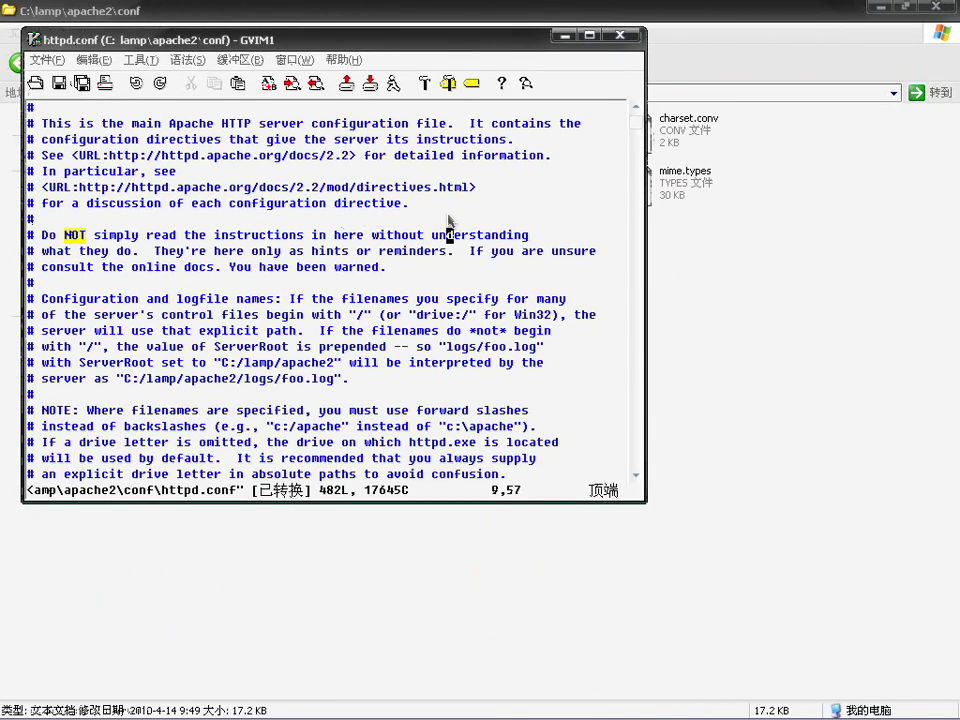
{"action": "key", "text": "j"}
{"action": "key", "text": "j"}
{"action": "key", "text": "j"}
{"action": "key", "text": "j"}
{"action": "key", "text": "j"}
{"action": "key", "text": "j"}
{"action": "key", "text": "j"}
{"action": "key", "text": "j"}
{"action": "key", "text": "j"}
{"action": "key", "text": "j"}
{"action": "key", "text": "j"}
{"action": "key", "text": "j"}
{"action": "key", "text": "j"}
{"action": "key", "text": "j"}
{"action": "key", "text": "j"}
{"action": "key", "text": "j"}
{"action": "key", "text": "j"}
{"action": "key", "text": "j"}
{"action": "key", "text": "j"}
{"action": "key", "text": "j"}
{"action": "key", "text": "j"}
{"action": "key", "text": "j"}
{"action": "key", "text": "j"}
{"action": "key", "text": "j"}
{"action": "key", "text": "j"}
{"action": "key", "text": "j"}
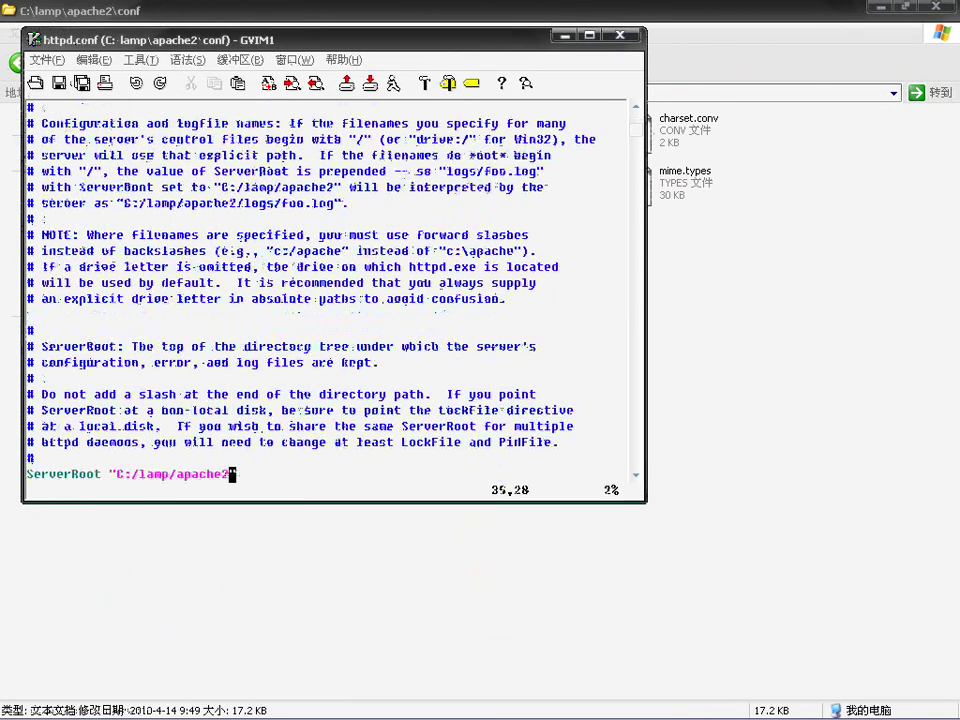
{"action": "key", "text": "j"}
{"action": "key", "text": "j"}
{"action": "key", "text": "j"}
{"action": "key", "text": "j"}
{"action": "key", "text": "j"}
{"action": "key", "text": "j"}
{"action": "key", "text": "j"}
{"action": "key", "text": "j"}
{"action": "key", "text": "j"}
{"action": "key", "text": "j"}
{"action": "key", "text": "j"}
{"action": "key", "text": "j"}
{"action": "key", "text": "j"}
{"action": "key", "text": "j"}
{"action": "key", "text": "j"}
{"action": "key", "text": "j"}
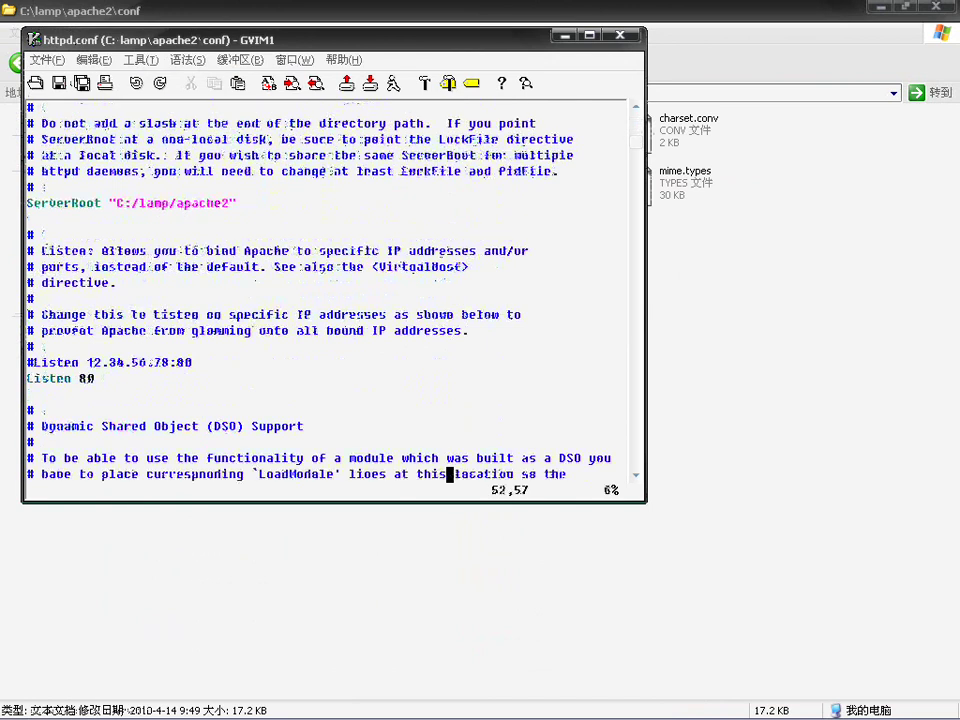
{"action": "scroll", "coordinate": [330, 290], "scroll_direction": "down", "scroll_amount": 2}
{"action": "key", "text": "k"}
{"action": "key", "text": "k"}
{"action": "key", "text": "k"}
{"action": "key", "text": "k"}
{"action": "key", "text": "j"}
{"action": "key", "text": "j"}
{"action": "key", "text": "j"}
{"action": "key", "text": "j"}
{"action": "key", "text": "j"}
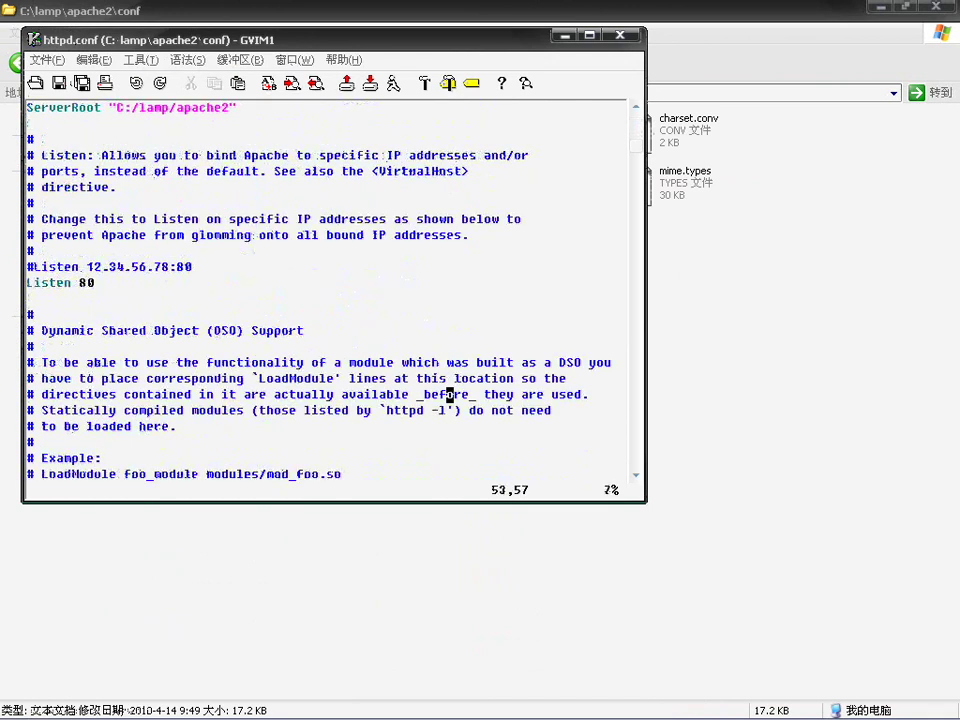
{"action": "key", "text": "j"}
{"action": "key", "text": "j"}
{"action": "key", "text": "j"}
{"action": "key", "text": "j"}
{"action": "key", "text": "j"}
{"action": "key", "text": "j"}
{"action": "key", "text": "j"}
{"action": "key", "text": "j"}
{"action": "key", "text": "j"}
{"action": "key", "text": "j"}
{"action": "key", "text": "j"}
{"action": "key", "text": "j"}
{"action": "key", "text": "j"}
{"action": "key", "text": "j"}
{"action": "key", "text": "j"}
{"action": "key", "text": "j"}
{"action": "key", "text": "j"}
{"action": "key", "text": "j"}
{"action": "key", "text": "j"}
{"action": "key", "text": "j"}
{"action": "key", "text": "j"}
{"action": "key", "text": "j"}
{"action": "key", "text": "j"}
{"action": "key", "text": "j"}
{"action": "key", "text": "j"}
{"action": "key", "text": "j"}
{"action": "key", "text": "j"}
{"action": "key", "text": "j"}
{"action": "key", "text": "j"}
{"action": "key", "text": "j"}
{"action": "key", "text": "j"}
{"action": "key", "text": "j"}
{"action": "key", "text": "j"}
{"action": "key", "text": "j"}
{"action": "key", "text": "j"}
{"action": "key", "text": "j"}
{"action": "key", "text": "j"}
{"action": "key", "text": "j"}
{"action": "key", "text": "j"}
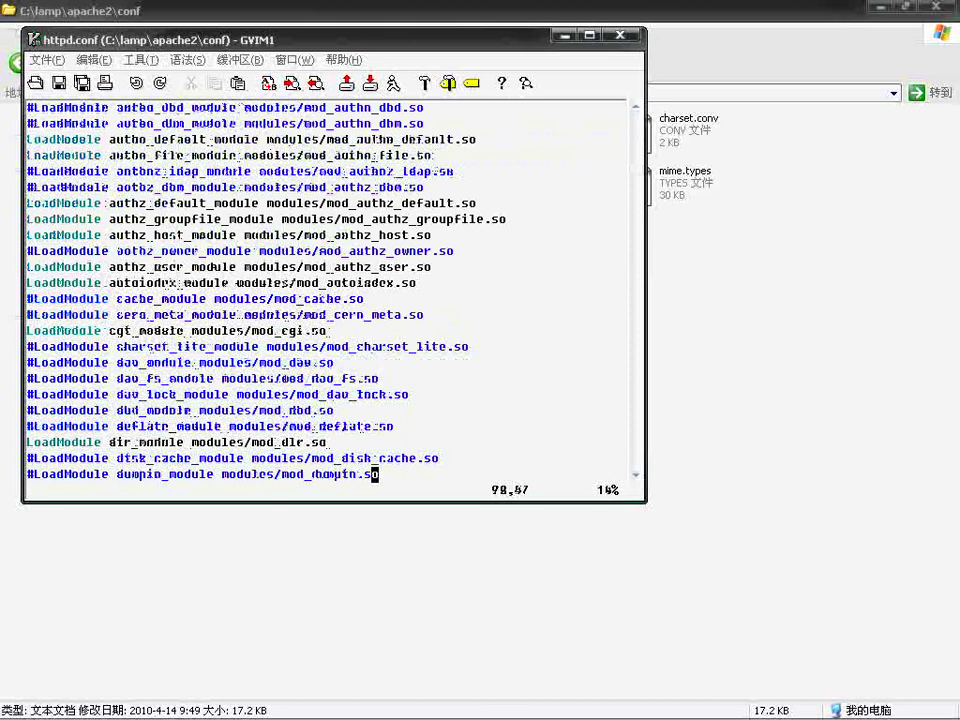
{"action": "key", "text": "j"}
{"action": "key", "text": "j"}
{"action": "key", "text": "j"}
{"action": "key", "text": "j"}
{"action": "key", "text": "j"}
{"action": "key", "text": "j"}
{"action": "key", "text": "j"}
{"action": "key", "text": "j"}
{"action": "key", "text": "j"}
{"action": "key", "text": "j"}
{"action": "key", "text": "j"}
{"action": "key", "text": "j"}
{"action": "key", "text": "j"}
{"action": "key", "text": "j"}
{"action": "key", "text": "j"}
{"action": "key", "text": "j"}
{"action": "key", "text": "j"}
{"action": "key", "text": "j"}
{"action": "key", "text": "j"}
{"action": "key", "text": "j"}
{"action": "key", "text": "j"}
{"action": "key", "text": "j"}
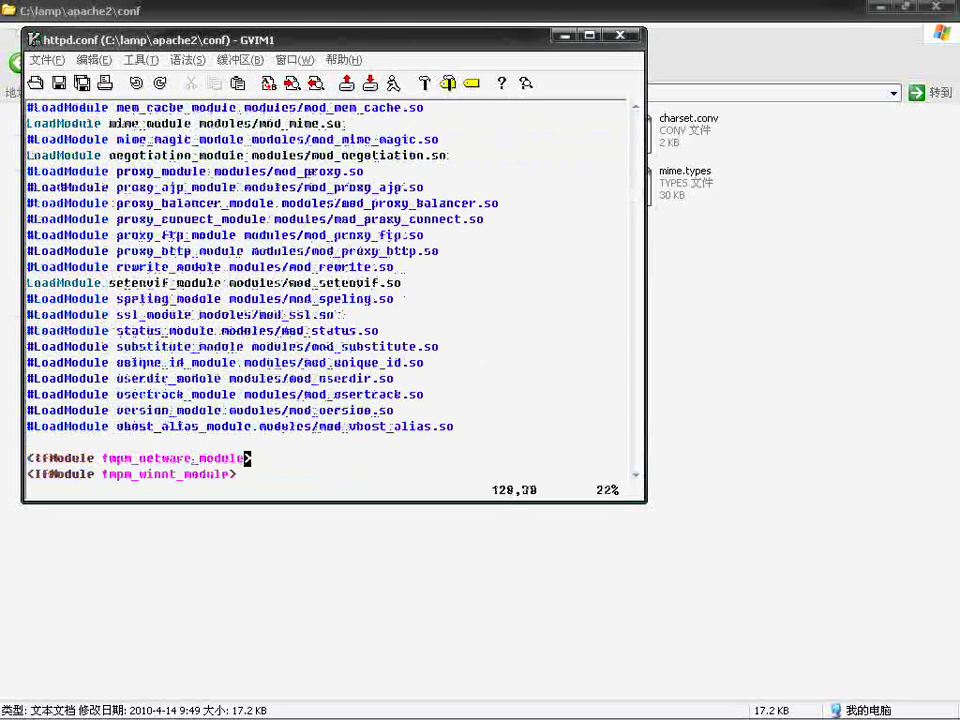
{"action": "key", "text": "k"}
{"action": "type", "text": "i"}
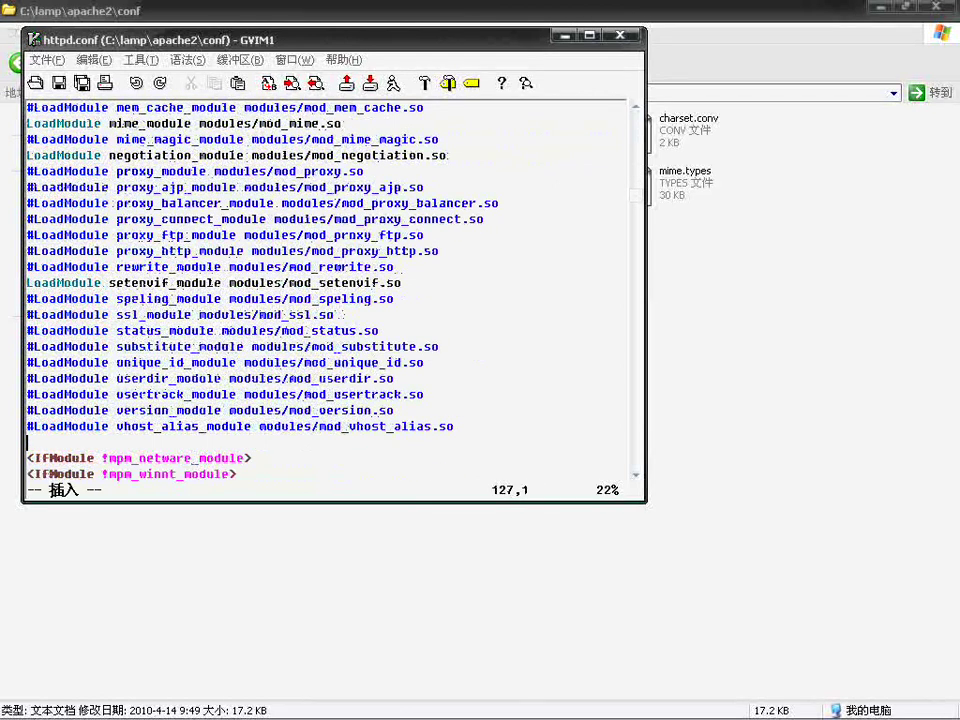
{"action": "type", "text": "Load"}
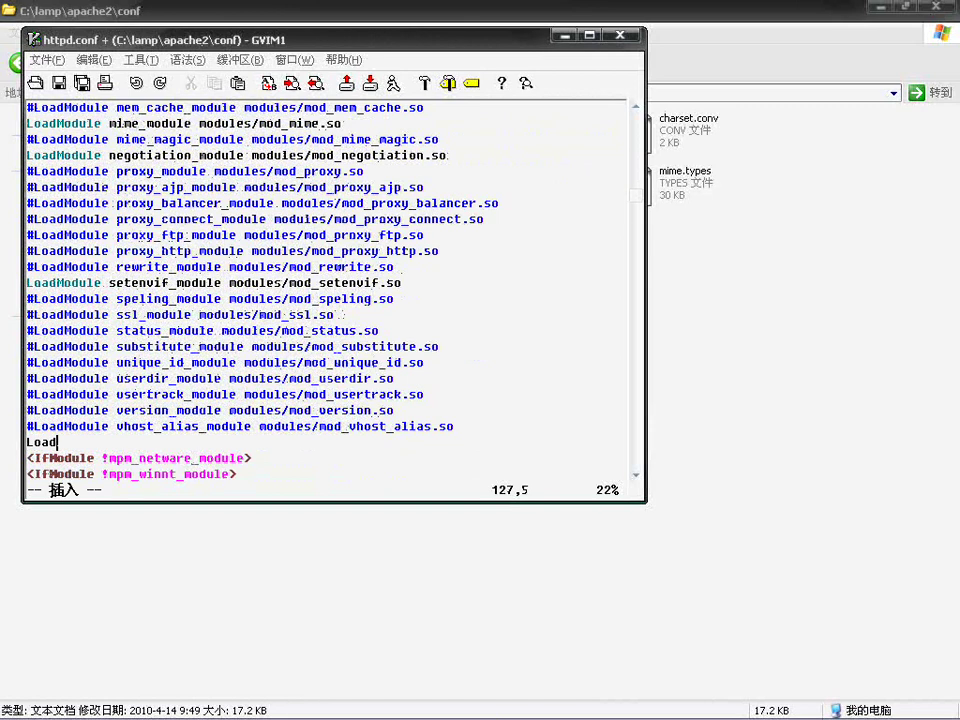
{"action": "type", "text": "Module "}
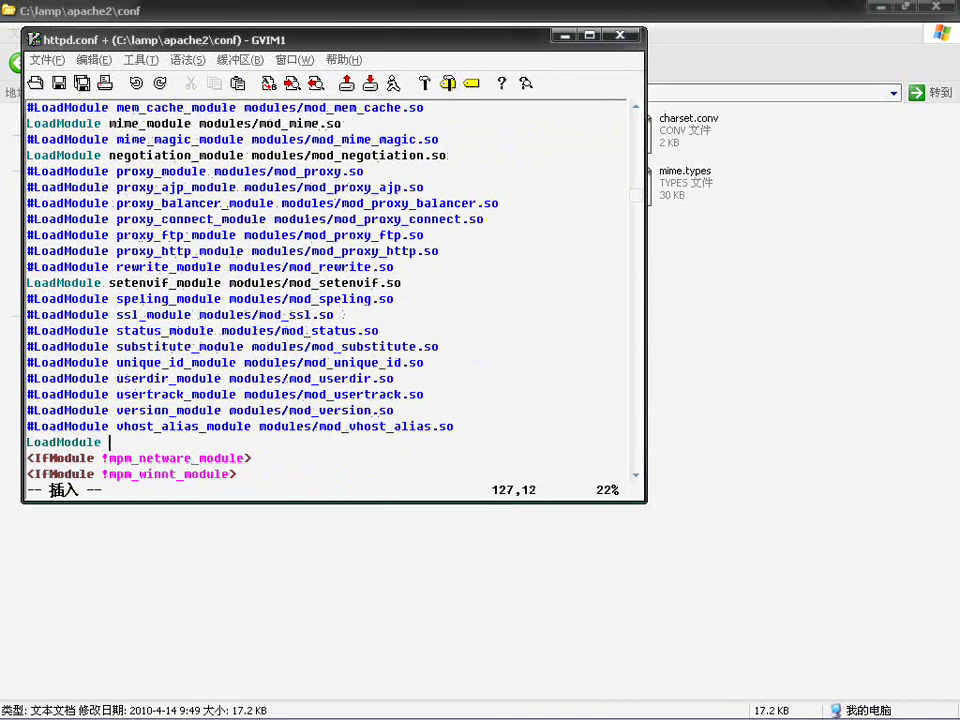
{"action": "type", "text": "php5 "}
{"action": "type", "text": "module "}
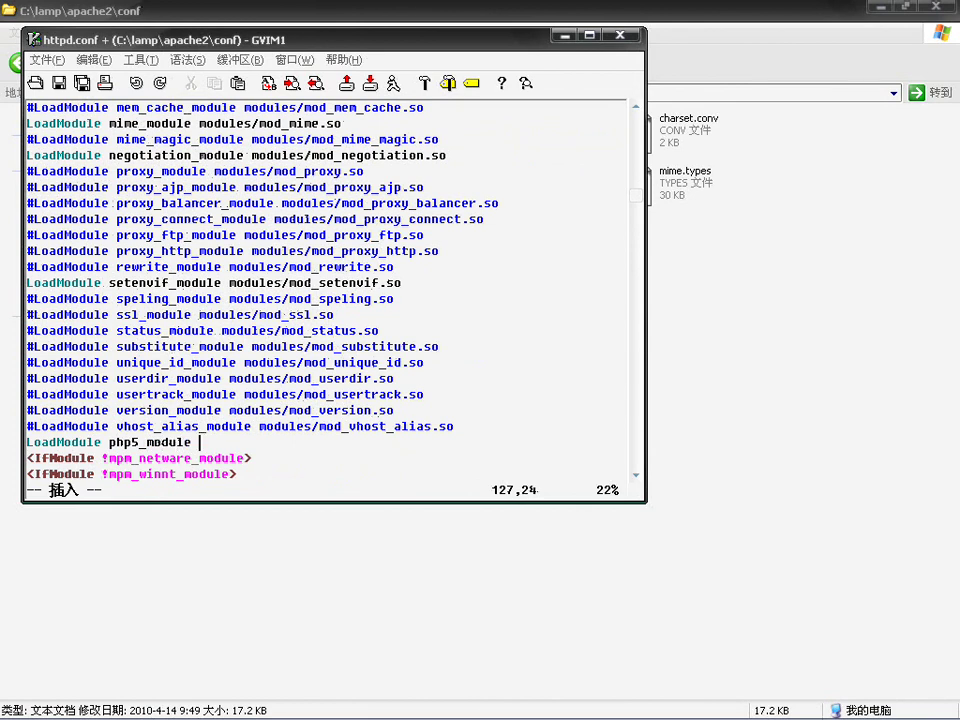
{"action": "type", "text": "\"\""}
{"action": "key", "text": "Left"}
{"action": "type", "text": "C:/lamp/php"}
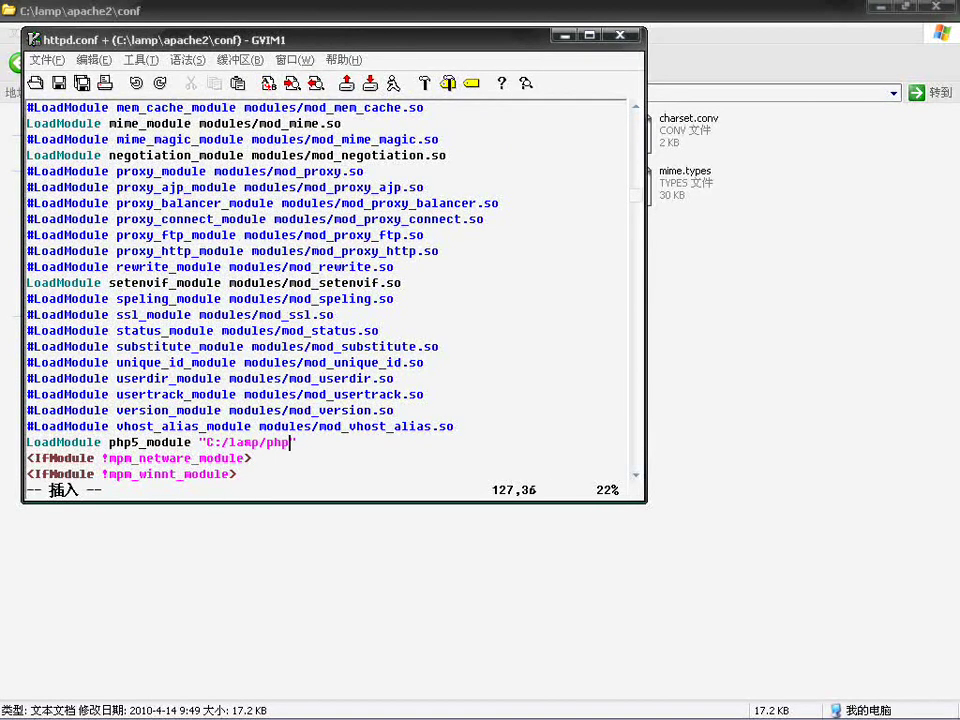
{"action": "type", "text": "5/"}
Step: Browse through My Computer to the C:\lamp\php5 folder
{"action": "left_click", "coordinate": [777, 398]}
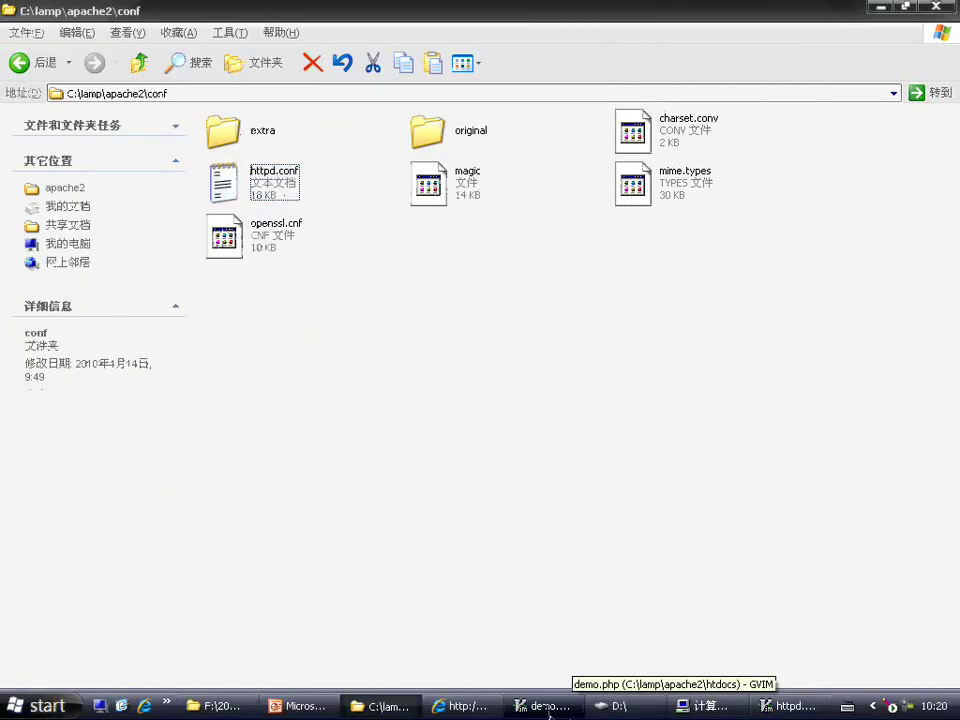
{"action": "left_click", "coordinate": [40, 706]}
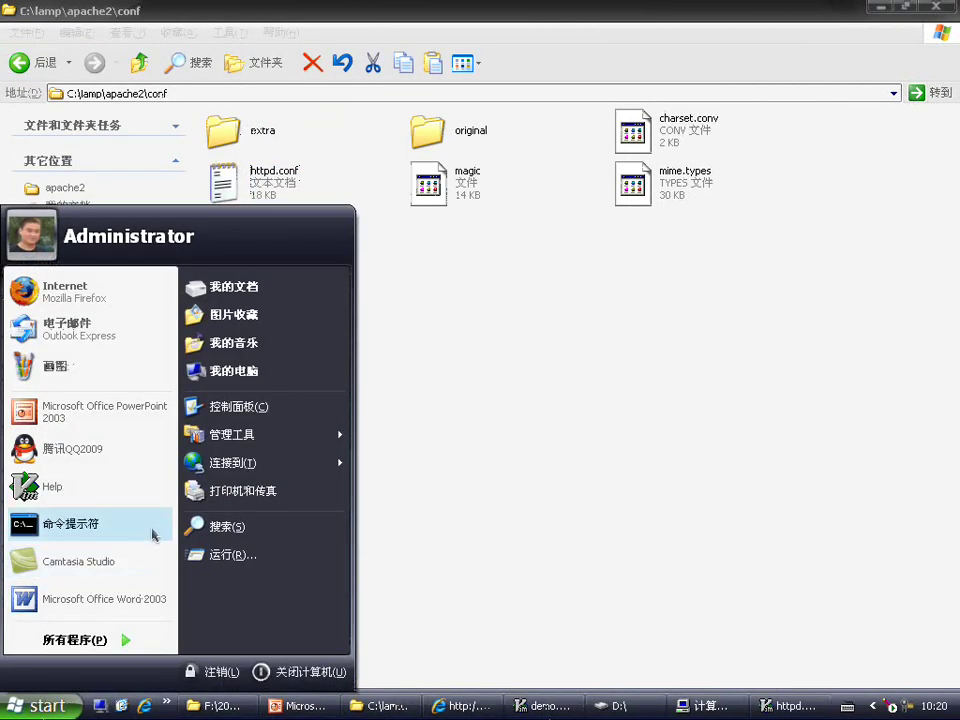
{"action": "left_click", "coordinate": [245, 372]}
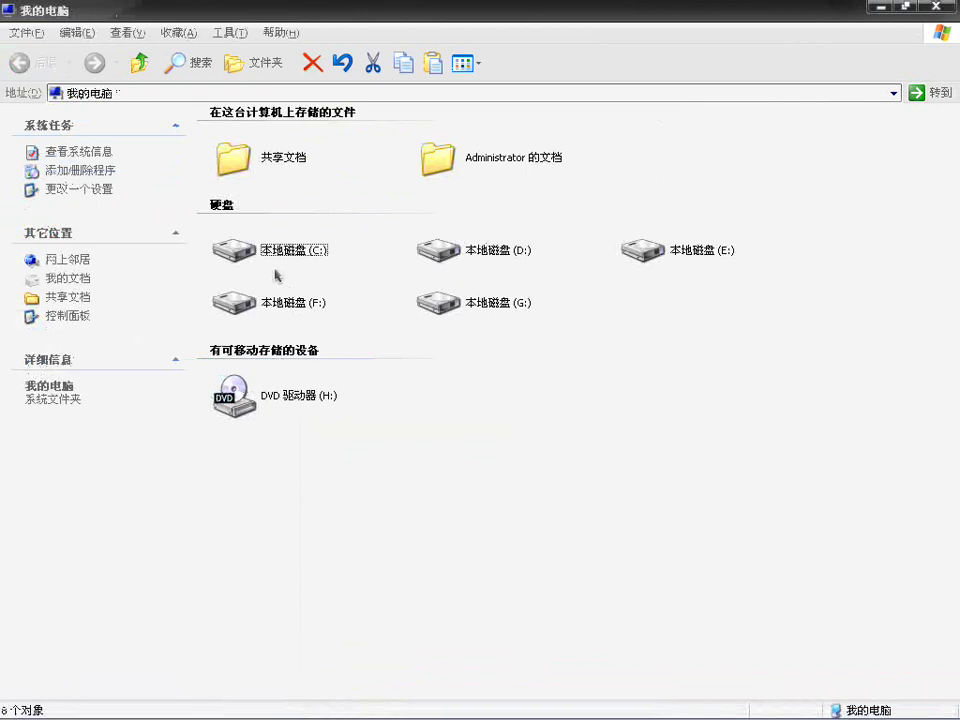
{"action": "double_click", "coordinate": [265, 250]}
{"action": "double_click", "coordinate": [422, 183]}
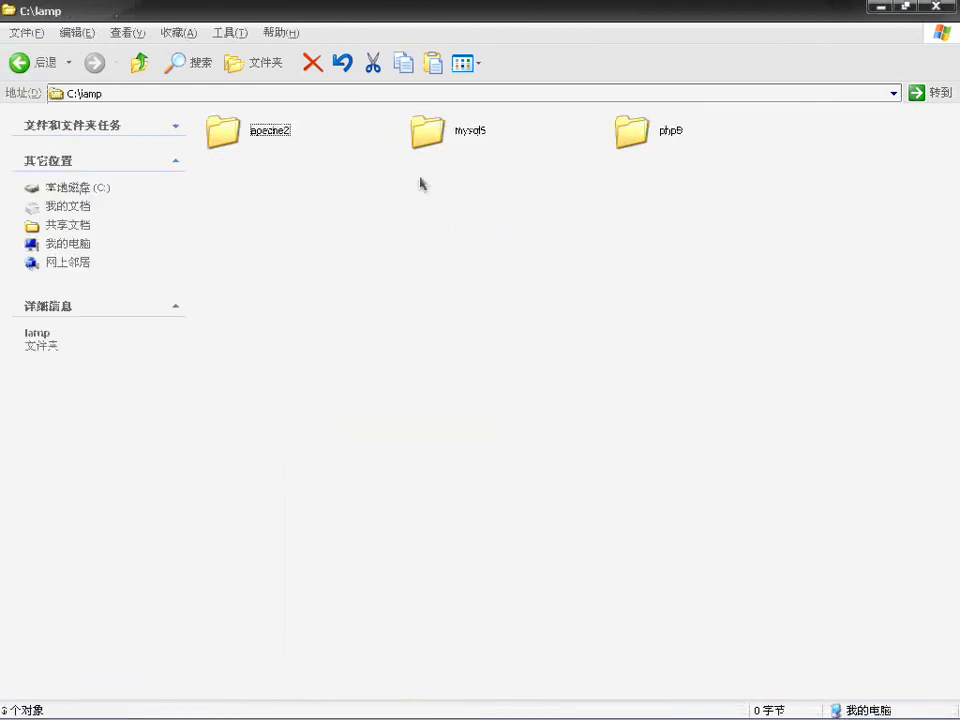
{"action": "double_click", "coordinate": [634, 148]}
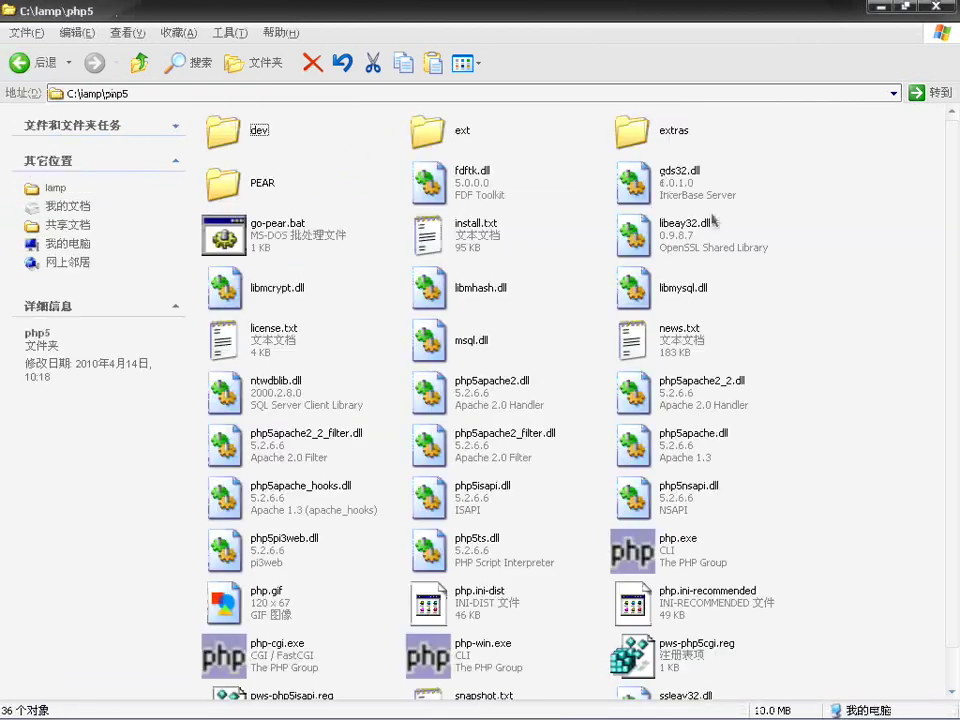
Step: Compare php5apache2.dll with php5apache2_2.dll and settle on php5apache2_2.dll
{"action": "left_click", "coordinate": [677, 398]}
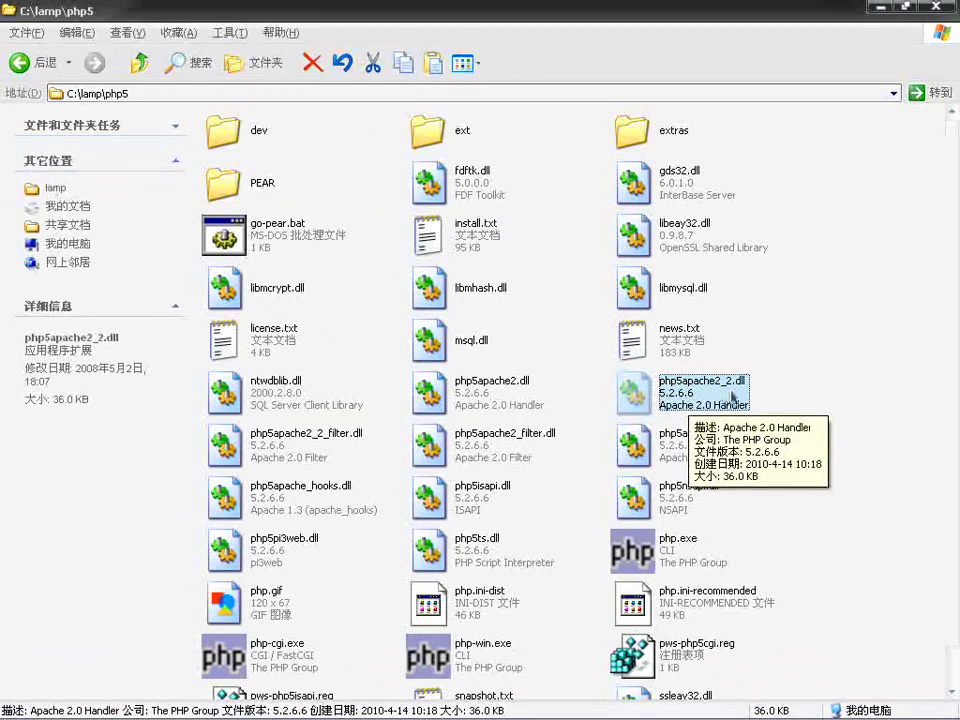
{"action": "left_click", "coordinate": [473, 399]}
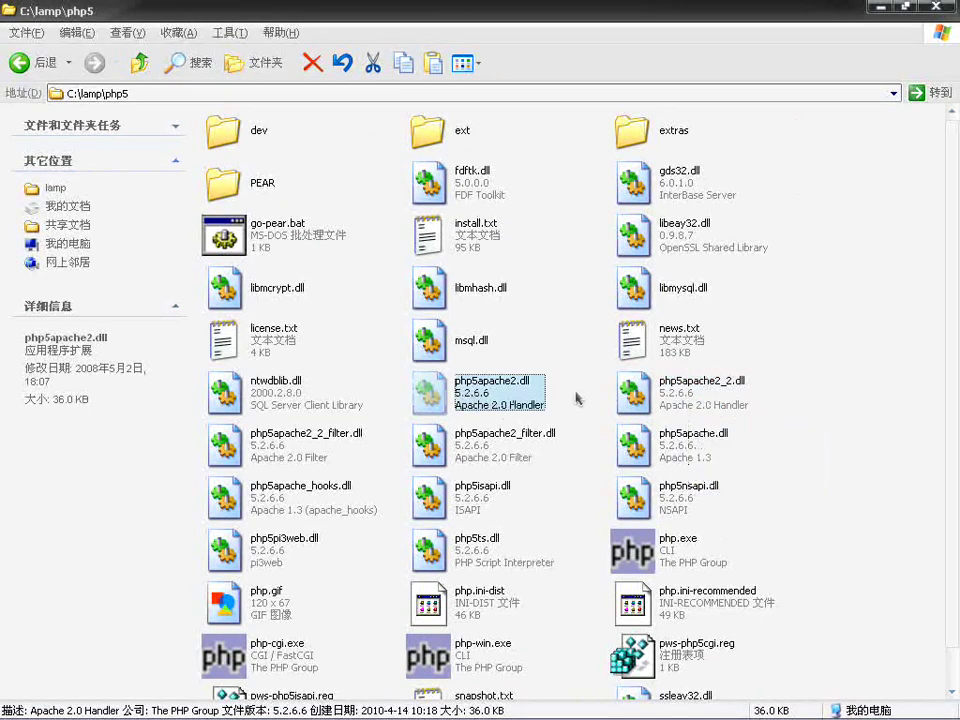
{"action": "key", "text": "Right"}
{"action": "key", "text": "Left"}
{"action": "key", "text": "Down"}
{"action": "key", "text": "Left"}
{"action": "left_click", "coordinate": [427, 405]}
{"action": "key", "text": "Right"}
{"action": "mouse_move", "coordinate": [656, 420]}
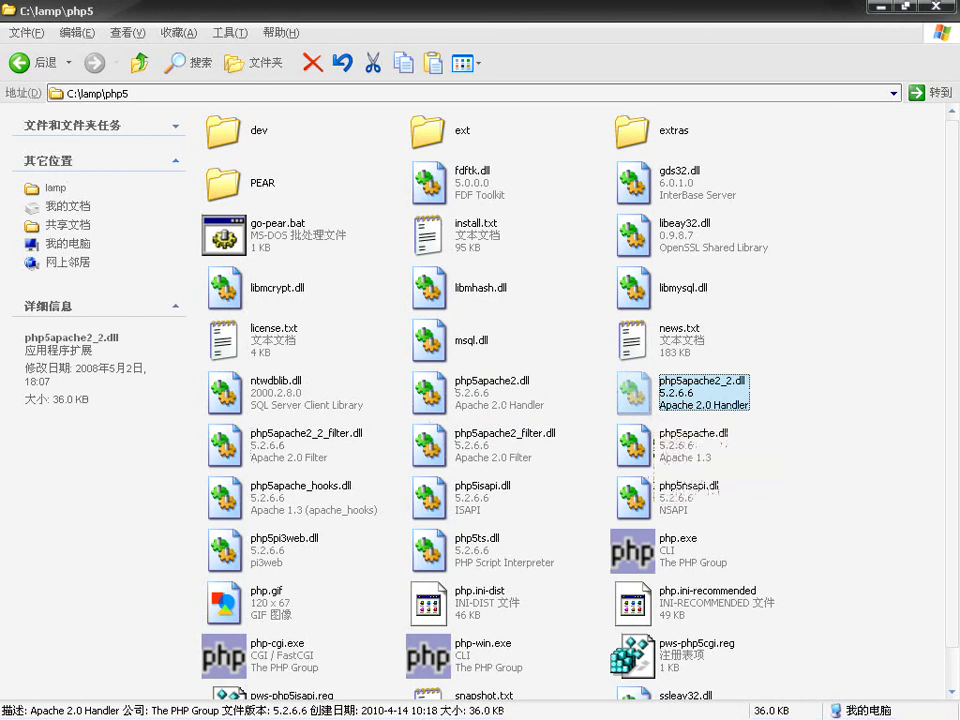
Step: Recheck the two Apache module DLLs against httpd.conf, then return to the editor
{"action": "left_click", "coordinate": [718, 706]}
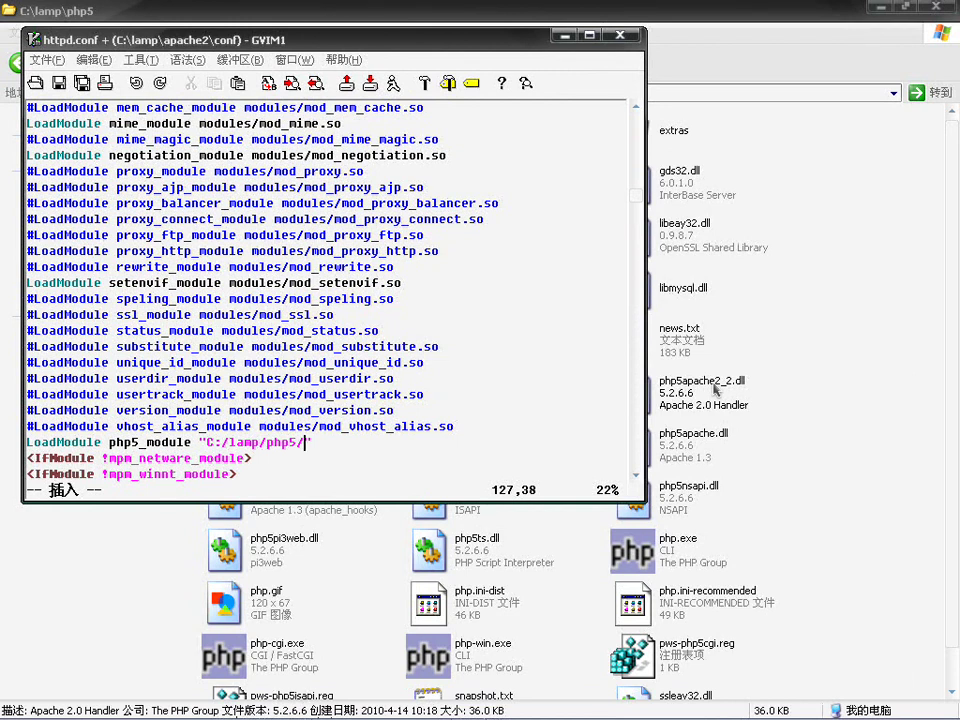
{"action": "key", "text": "alt+Tab"}
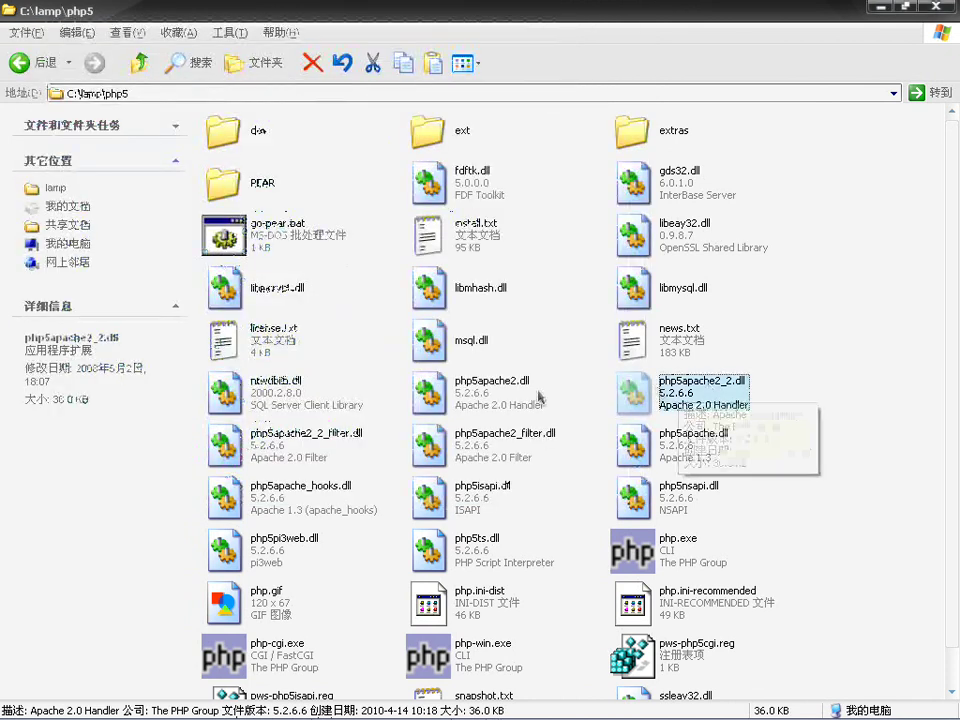
{"action": "left_click", "coordinate": [495, 395]}
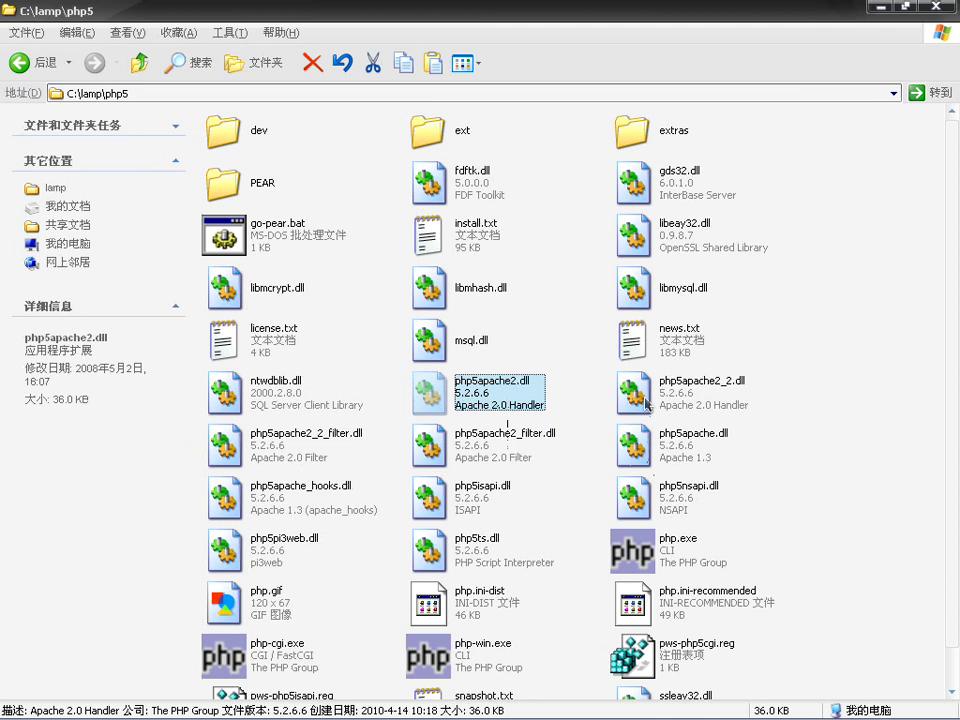
{"action": "left_click", "coordinate": [646, 403]}
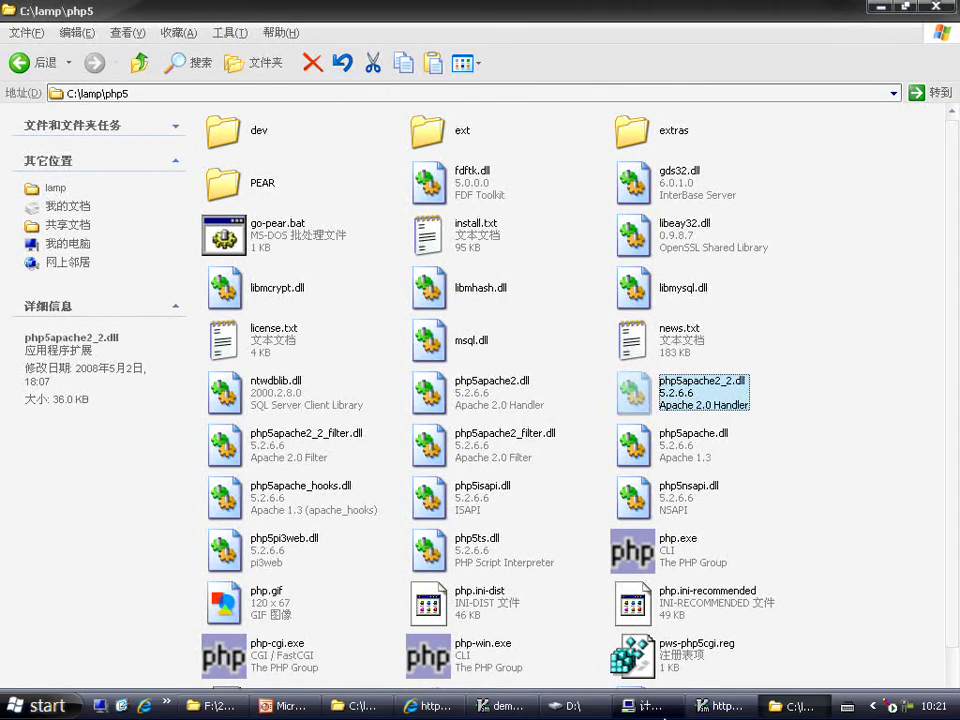
{"action": "left_click", "coordinate": [700, 703]}
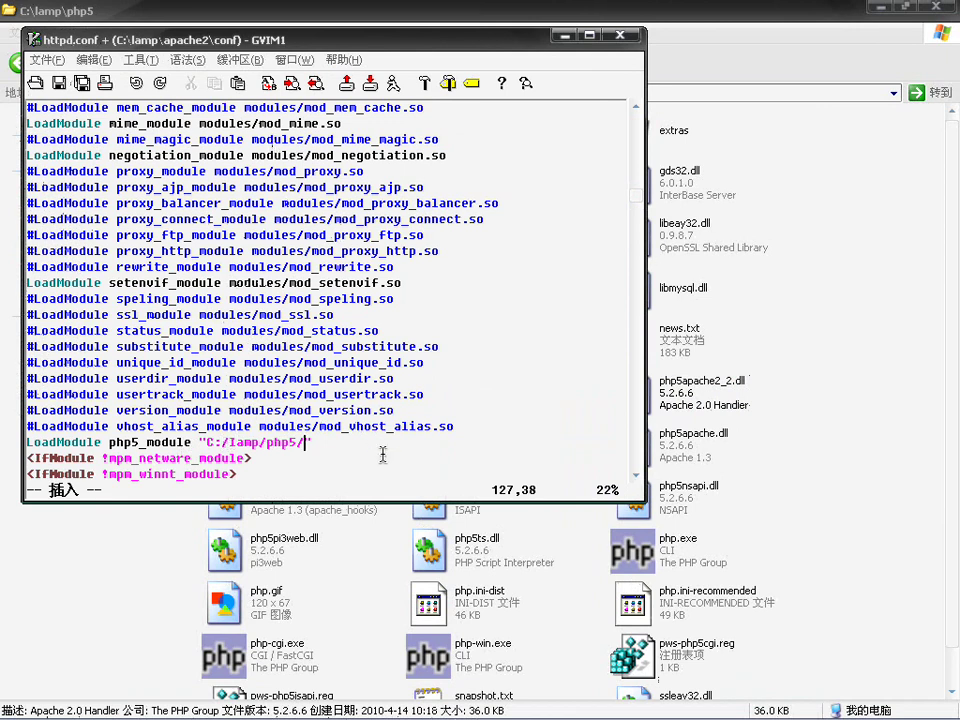
Step: Append php5apache2_2.dll so line 127 reads LoadModule php5_module "C:/lamp/php5/php5apache2_2.dll"
{"action": "type", "text": "php5apache"}
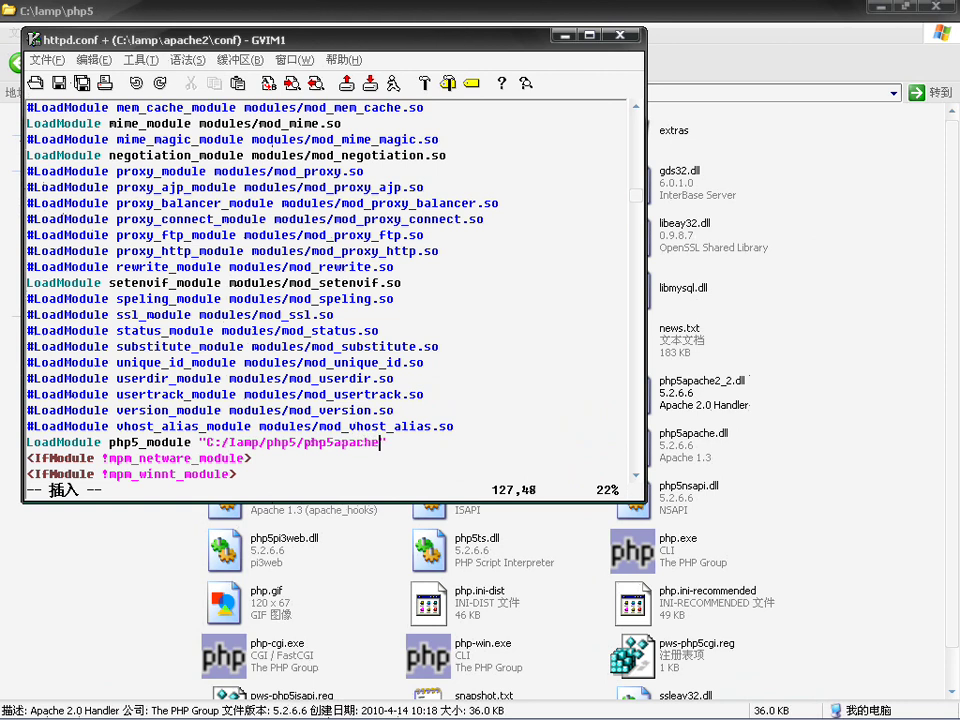
{"action": "type", "text": "2_2.dll"}
{"action": "left_click", "coordinate": [456, 451]}
Step: Move down past the log and mime_module sections to the line after the AddType entries
{"action": "key", "text": "Down"}
{"action": "key", "text": "Down"}
{"action": "key", "text": "Down"}
{"action": "key", "text": "Down"}
{"action": "key", "text": "Down"}
{"action": "key", "text": "Down"}
{"action": "key", "text": "Down"}
{"action": "key", "text": "Down"}
{"action": "key", "text": "Down"}
{"action": "key", "text": "Down"}
{"action": "key", "text": "Down"}
{"action": "key", "text": "Down"}
{"action": "key", "text": "Down"}
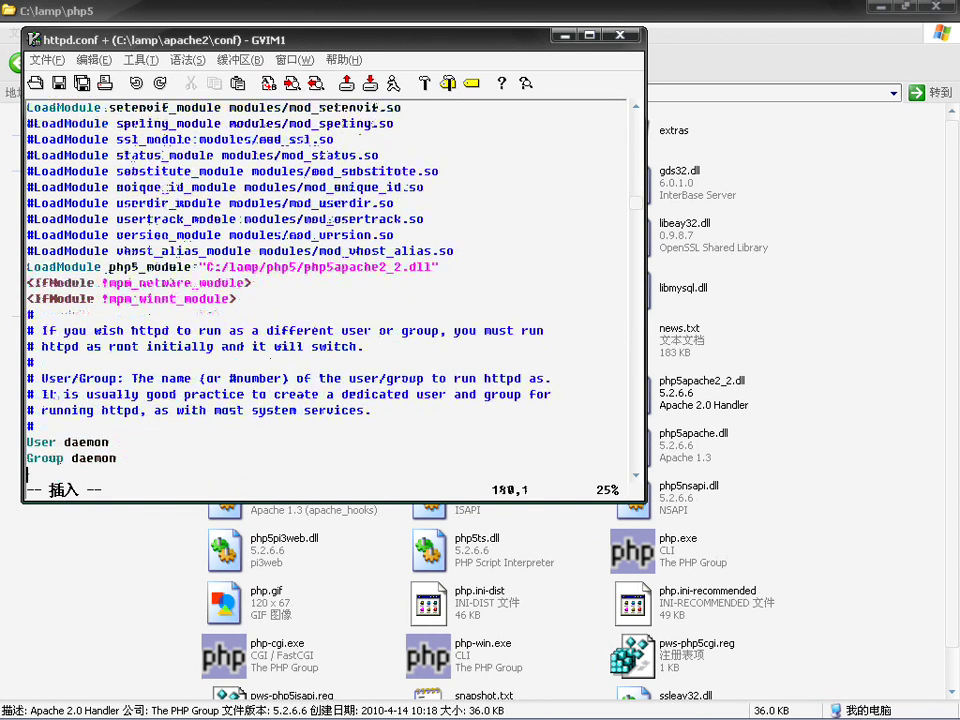
{"action": "key", "text": "Down"}
{"action": "key", "text": "Down"}
{"action": "key", "text": "Down"}
{"action": "key", "text": "Down"}
{"action": "key", "text": "Down"}
{"action": "key", "text": "Down"}
{"action": "key", "text": "Down"}
{"action": "key", "text": "Down"}
{"action": "key", "text": "Down"}
{"action": "key", "text": "Down"}
{"action": "key", "text": "Down"}
{"action": "key", "text": "Down"}
{"action": "key", "text": "Down"}
{"action": "key", "text": "Down"}
{"action": "key", "text": "Down"}
{"action": "key", "text": "Down"}
{"action": "key", "text": "Down"}
{"action": "key", "text": "Down"}
{"action": "key", "text": "Down"}
{"action": "key", "text": "Down"}
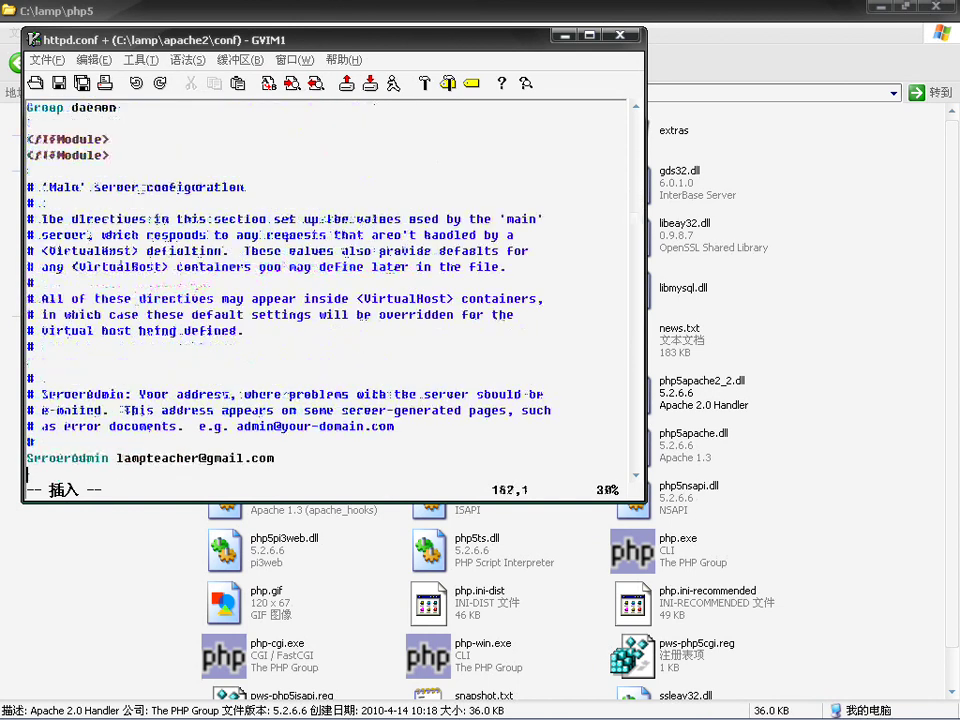
{"action": "key", "text": "Down"}
{"action": "key", "text": "Down"}
{"action": "key", "text": "Down"}
{"action": "key", "text": "Down"}
{"action": "key", "text": "Down"}
{"action": "key", "text": "Down"}
{"action": "key", "text": "Down"}
{"action": "key", "text": "Down"}
{"action": "key", "text": "Down"}
{"action": "key", "text": "Down"}
{"action": "key", "text": "Down"}
{"action": "key", "text": "Down"}
{"action": "key", "text": "Down"}
{"action": "key", "text": "Down"}
{"action": "key", "text": "Down"}
{"action": "key", "text": "Down"}
{"action": "key", "text": "Down"}
{"action": "key", "text": "Down"}
{"action": "key", "text": "Down"}
{"action": "key", "text": "Down"}
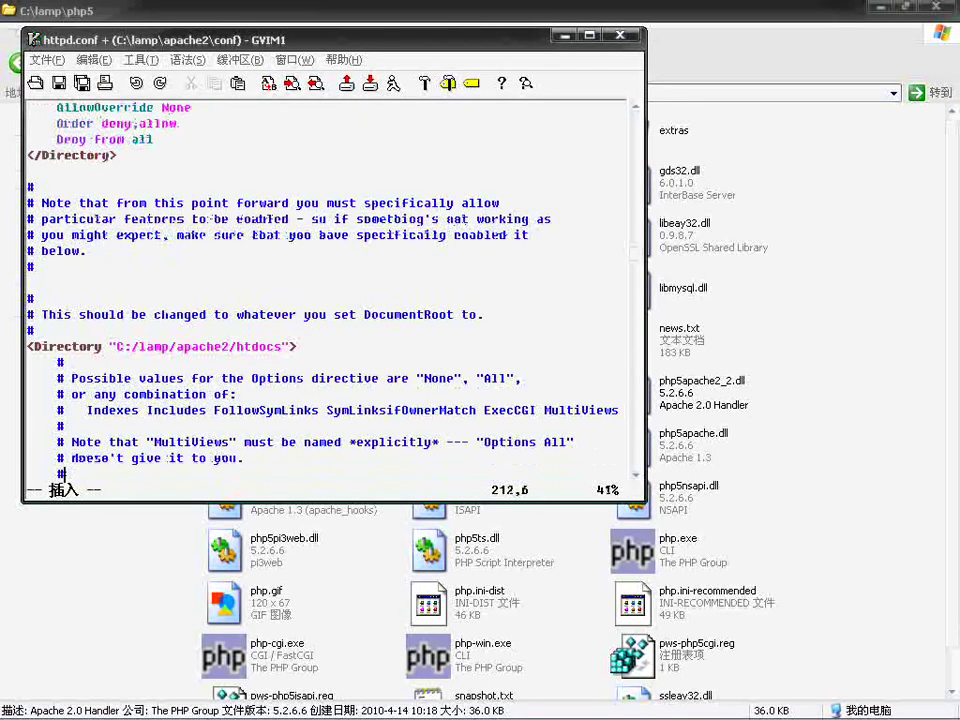
{"action": "key", "text": "Down"}
{"action": "key", "text": "Down"}
{"action": "key", "text": "Down"}
{"action": "key", "text": "Down"}
{"action": "key", "text": "Down"}
{"action": "key", "text": "Down"}
{"action": "key", "text": "Down"}
{"action": "key", "text": "Down"}
{"action": "key", "text": "Down"}
{"action": "key", "text": "Down"}
{"action": "key", "text": "Down"}
{"action": "key", "text": "Down"}
{"action": "key", "text": "Down"}
{"action": "key", "text": "Down"}
{"action": "key", "text": "Down"}
{"action": "key", "text": "Down"}
{"action": "key", "text": "Down"}
{"action": "key", "text": "Down"}
{"action": "key", "text": "Down"}
{"action": "key", "text": "Down"}
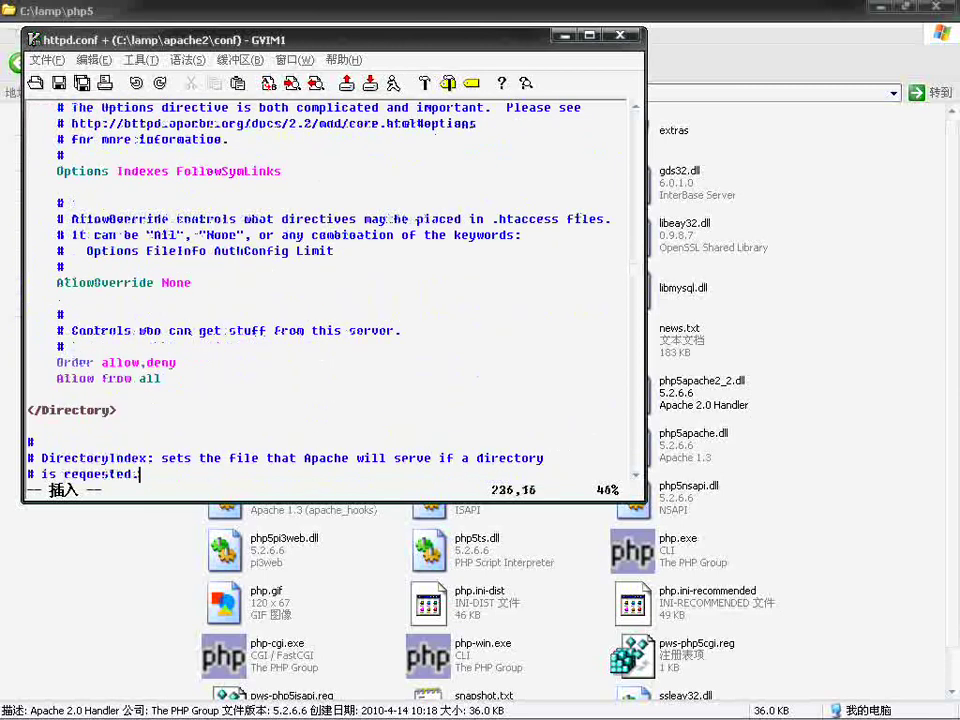
{"action": "key", "text": "Down"}
{"action": "key", "text": "Down"}
{"action": "key", "text": "Down"}
{"action": "key", "text": "Down"}
{"action": "key", "text": "Down"}
{"action": "key", "text": "Down"}
{"action": "key", "text": "Down"}
{"action": "key", "text": "Down"}
{"action": "key", "text": "Down"}
{"action": "key", "text": "Down"}
{"action": "key", "text": "Down"}
{"action": "key", "text": "Down"}
{"action": "key", "text": "Down"}
{"action": "key", "text": "Down"}
{"action": "key", "text": "Down"}
{"action": "key", "text": "Down"}
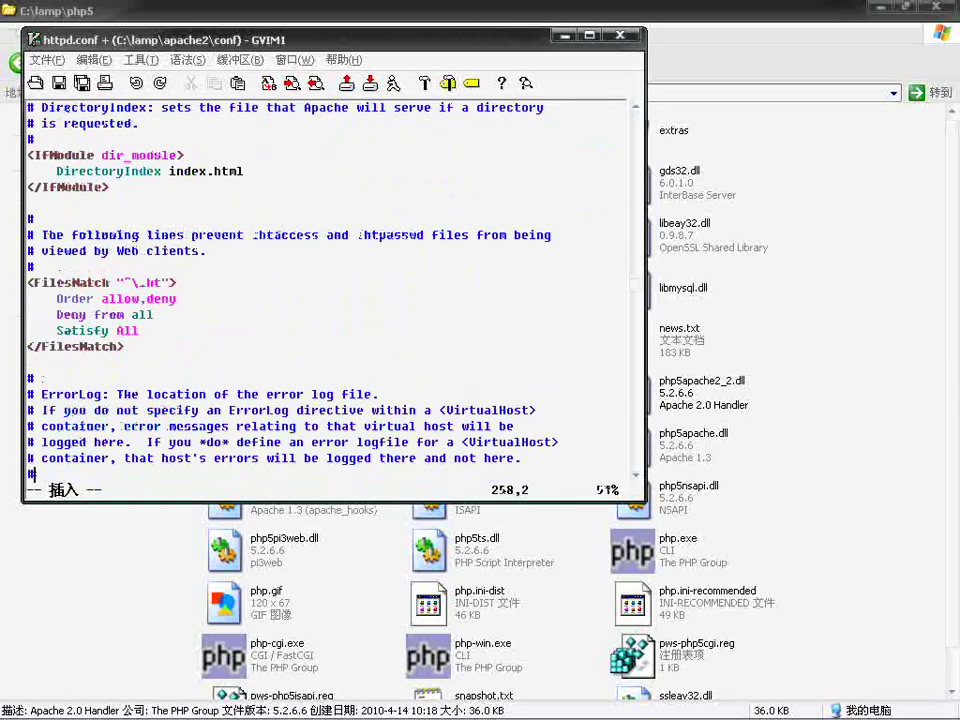
{"action": "key", "text": "Down"}
{"action": "key", "text": "Down"}
{"action": "key", "text": "Down"}
{"action": "key", "text": "Down"}
{"action": "key", "text": "Down"}
{"action": "key", "text": "Down"}
{"action": "key", "text": "Down"}
{"action": "key", "text": "Down"}
{"action": "key", "text": "Down"}
{"action": "key", "text": "Down"}
{"action": "key", "text": "Down"}
{"action": "key", "text": "Down"}
{"action": "key", "text": "Down"}
{"action": "key", "text": "Down"}
{"action": "key", "text": "Down"}
{"action": "key", "text": "Down"}
{"action": "key", "text": "Down"}
{"action": "key", "text": "Down"}
{"action": "key", "text": "Down"}
{"action": "key", "text": "Down"}
{"action": "key", "text": "Down"}
{"action": "key", "text": "Down"}
{"action": "key", "text": "Down"}
{"action": "key", "text": "Down"}
{"action": "key", "text": "Down"}
{"action": "key", "text": "Down"}
{"action": "key", "text": "End"}
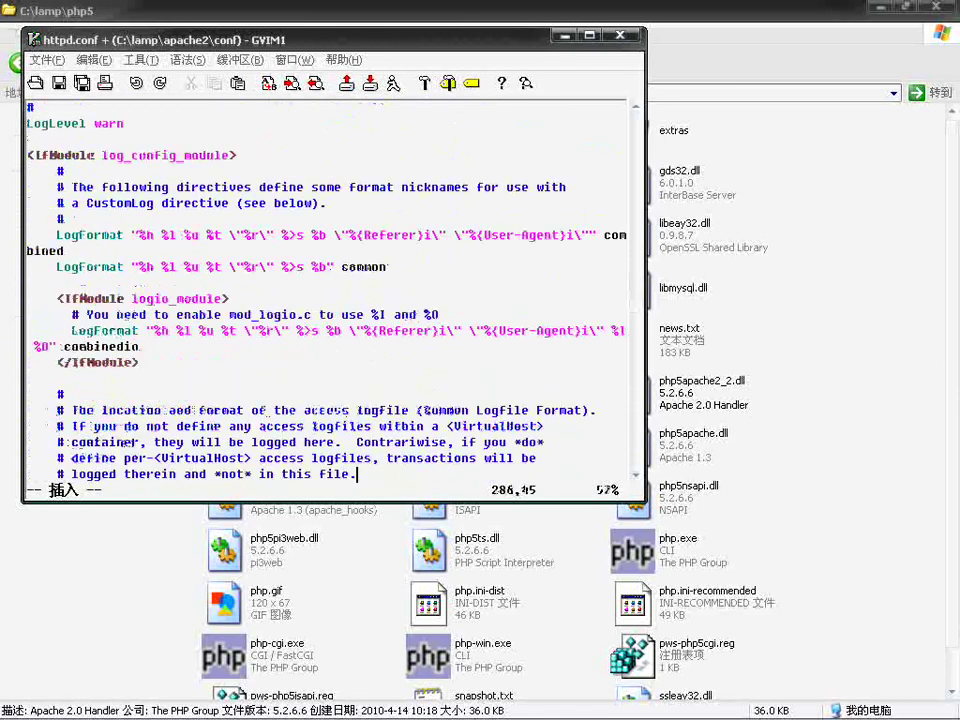
{"action": "key", "text": "Down"}
{"action": "key", "text": "Down"}
{"action": "key", "text": "Down"}
{"action": "key", "text": "Down"}
{"action": "key", "text": "Down"}
{"action": "key", "text": "Down"}
{"action": "key", "text": "Down"}
{"action": "key", "text": "Down"}
{"action": "key", "text": "Down"}
{"action": "key", "text": "Down"}
{"action": "key", "text": "Down"}
{"action": "key", "text": "Down"}
{"action": "key", "text": "Down"}
{"action": "key", "text": "Down"}
{"action": "key", "text": "Down"}
{"action": "key", "text": "Down"}
{"action": "key", "text": "Down"}
{"action": "key", "text": "Down"}
{"action": "key", "text": "Down"}
{"action": "key", "text": "Down"}
{"action": "key", "text": "Down"}
{"action": "key", "text": "Down"}
{"action": "key", "text": "Down"}
{"action": "key", "text": "Down"}
{"action": "key", "text": "Down"}
{"action": "key", "text": "Down"}
{"action": "key", "text": "Down"}
{"action": "key", "text": "Down"}
{"action": "key", "text": "Down"}
{"action": "key", "text": "Down"}
{"action": "key", "text": "Down"}
{"action": "key", "text": "Down"}
{"action": "key", "text": "Down"}
{"action": "key", "text": "Down"}
{"action": "key", "text": "Down"}
{"action": "key", "text": "Down"}
{"action": "key", "text": "Down"}
{"action": "key", "text": "Down"}
{"action": "key", "text": "Down"}
{"action": "key", "text": "Down"}
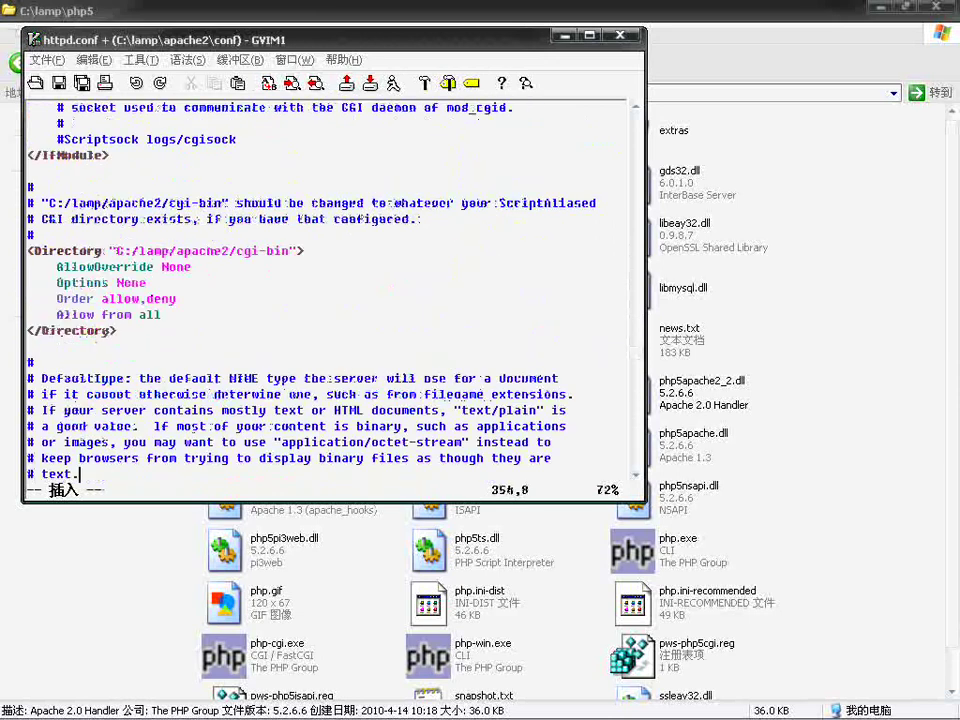
{"action": "key", "text": "Down"}
{"action": "key", "text": "Down"}
{"action": "key", "text": "Down"}
{"action": "key", "text": "Down"}
{"action": "key", "text": "Down"}
{"action": "key", "text": "Down"}
{"action": "key", "text": "Down"}
{"action": "key", "text": "Down"}
{"action": "key", "text": "Down"}
{"action": "key", "text": "Down"}
{"action": "key", "text": "Down"}
{"action": "key", "text": "Down"}
{"action": "key", "text": "Down"}
{"action": "key", "text": "Down"}
{"action": "key", "text": "Down"}
{"action": "key", "text": "Down"}
{"action": "key", "text": "Down"}
{"action": "key", "text": "Down"}
{"action": "key", "text": "Down"}
{"action": "key", "text": "Down"}
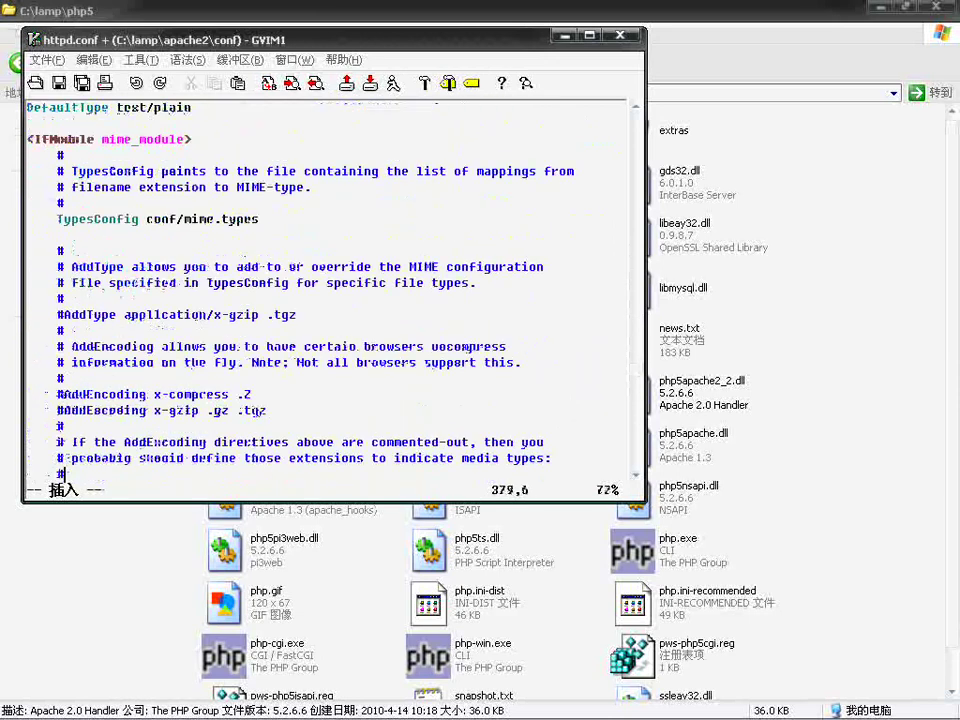
{"action": "key", "text": "Down"}
{"action": "key", "text": "Down"}
{"action": "key", "text": "Down"}
{"action": "key", "text": "Down"}
{"action": "key", "text": "Down"}
{"action": "key", "text": "Down"}
{"action": "key", "text": "Down"}
{"action": "key", "text": "Up"}
{"action": "key", "text": "Up"}
{"action": "key", "text": "Up"}
{"action": "key", "text": "Up"}
{"action": "key", "text": "Up"}
{"action": "key", "text": "Up"}
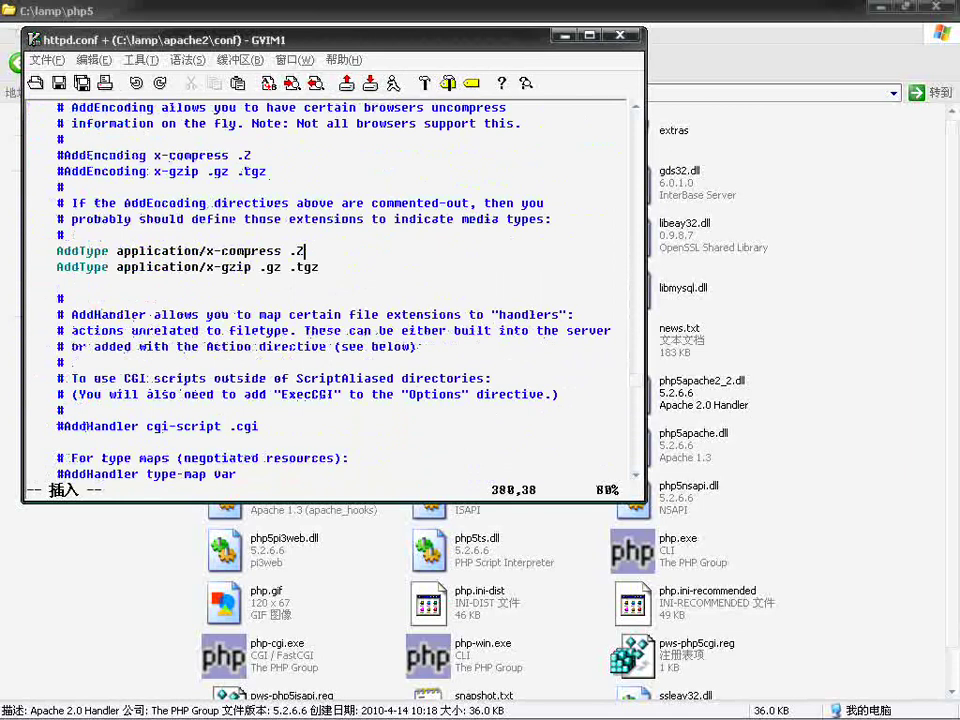
{"action": "key", "text": "Down"}
{"action": "key", "text": "Down"}
Step: Add AddType application/x-http-php .php .phtml, save, and start a PHPIniDir "C:/lamp/php5/" line
{"action": "type", "text": "AddType "}
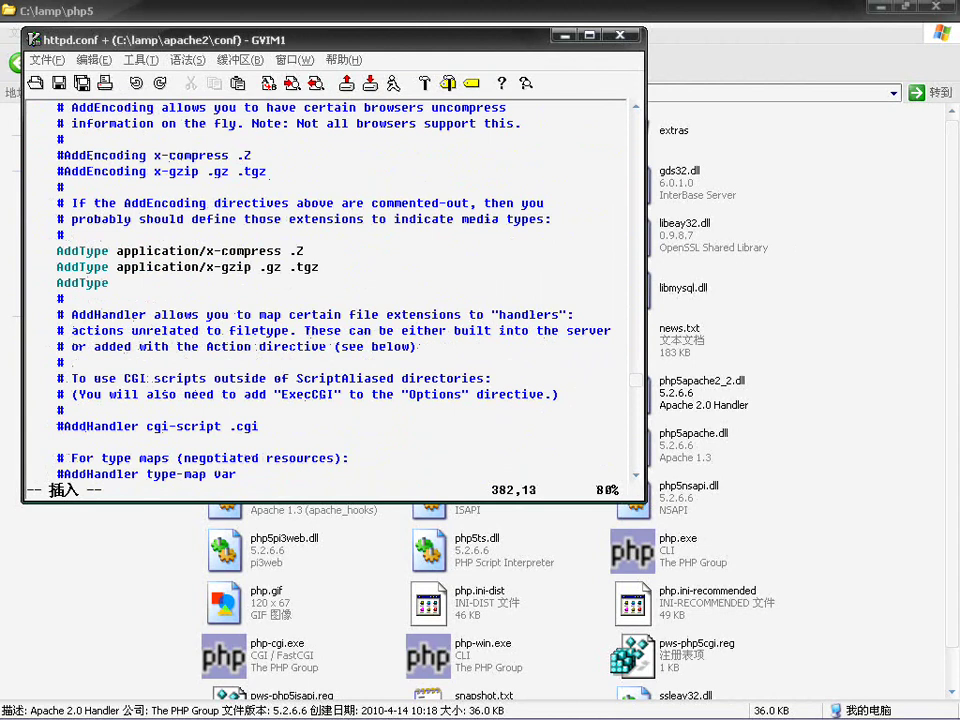
{"action": "type", "text": "application/"}
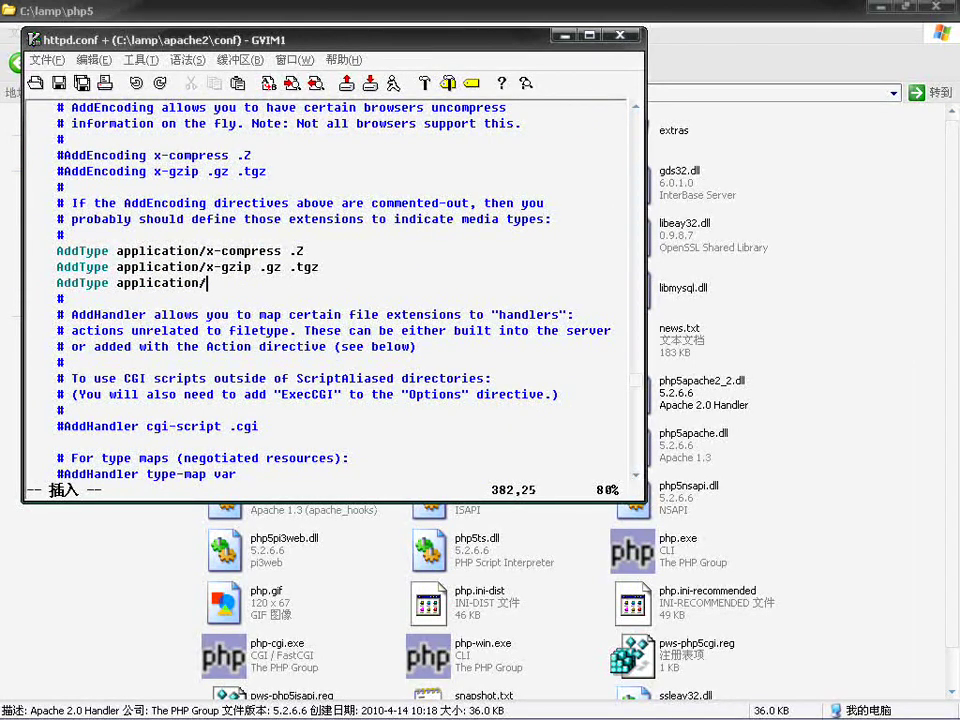
{"action": "type", "text": "x-http-ph"}
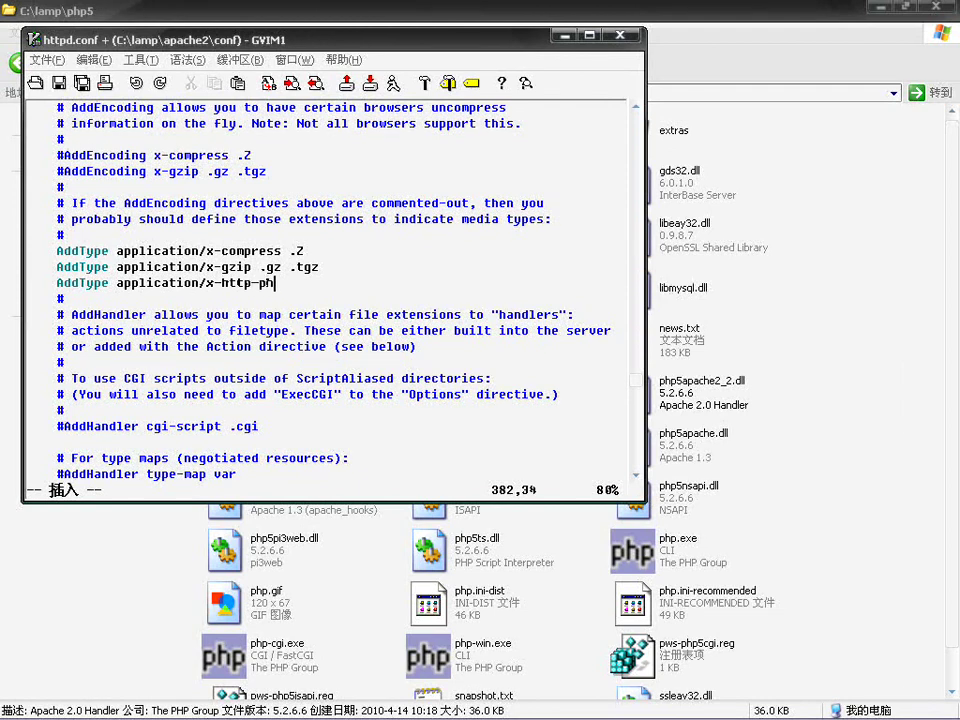
{"action": "type", "text": "p .php .phtml"}
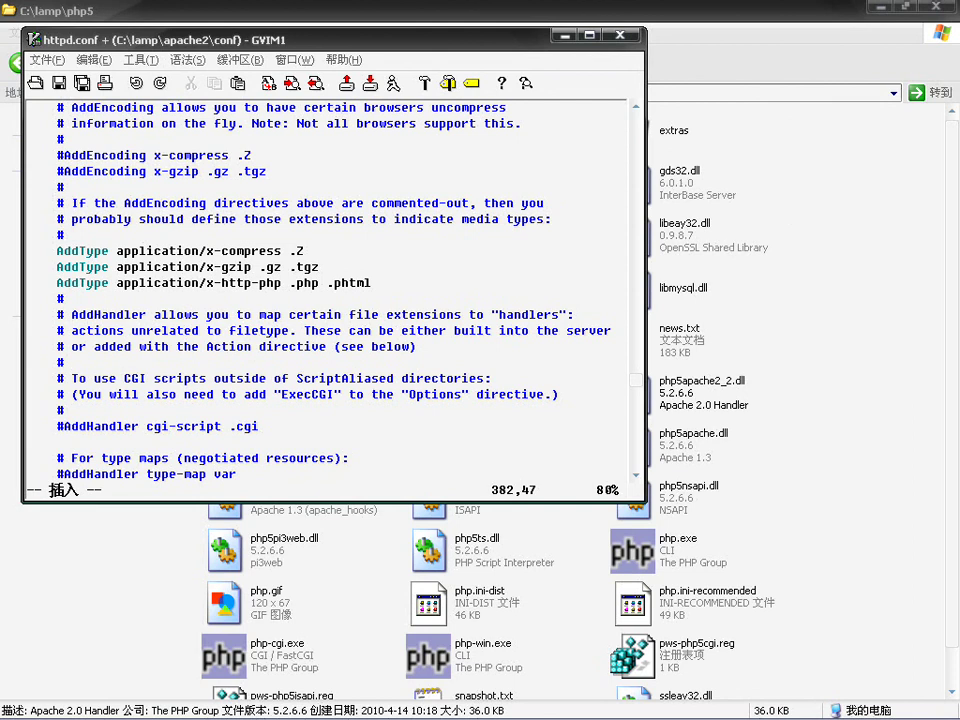
{"action": "key", "text": "ctrl+s"}
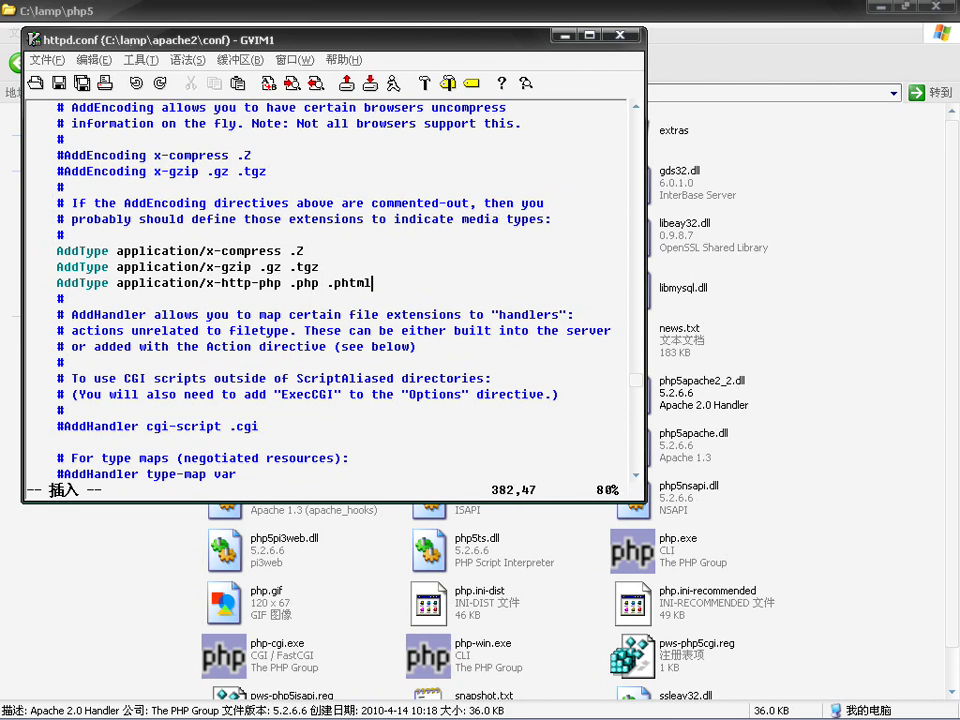
{"action": "key", "text": "Return"}
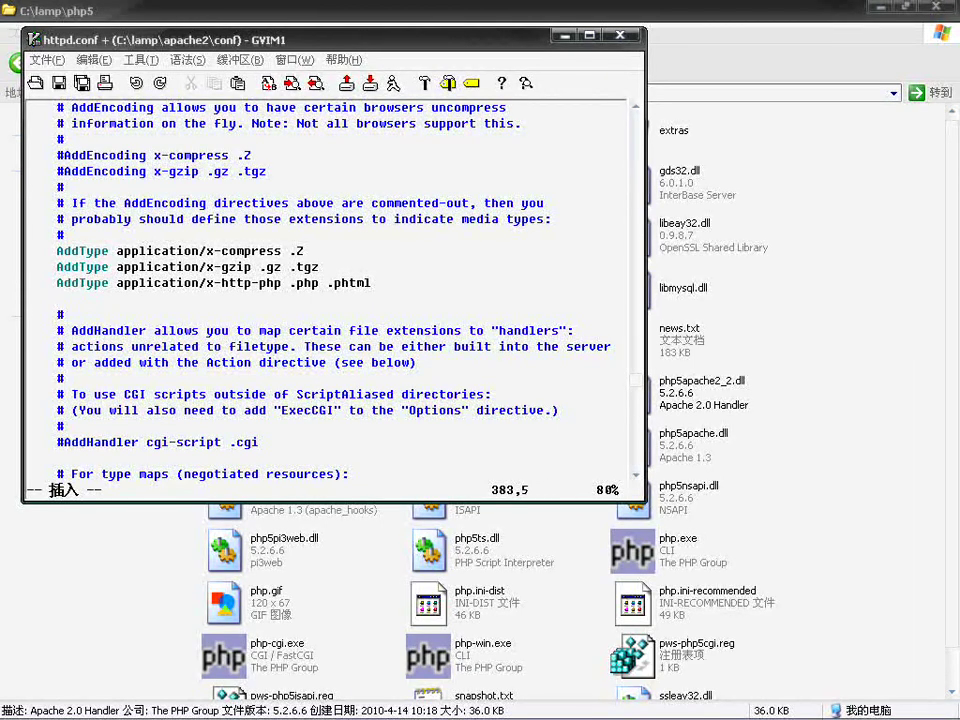
{"action": "type", "text": "PHPIniDir \"\""}
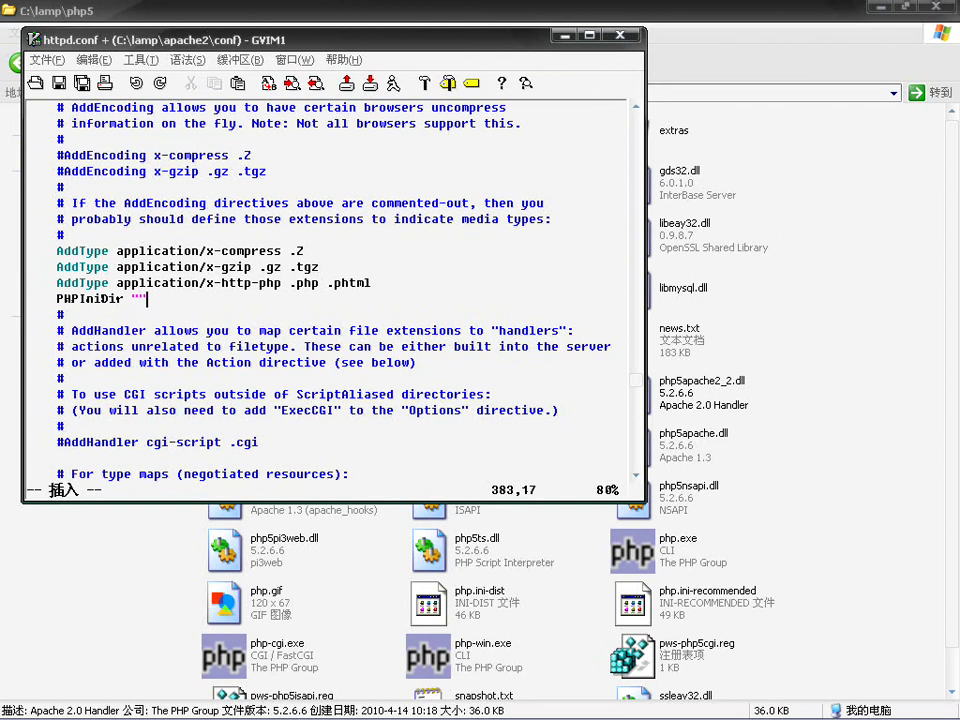
{"action": "key", "text": "Left"}
{"action": "type", "text": "C:/lamp/php"}
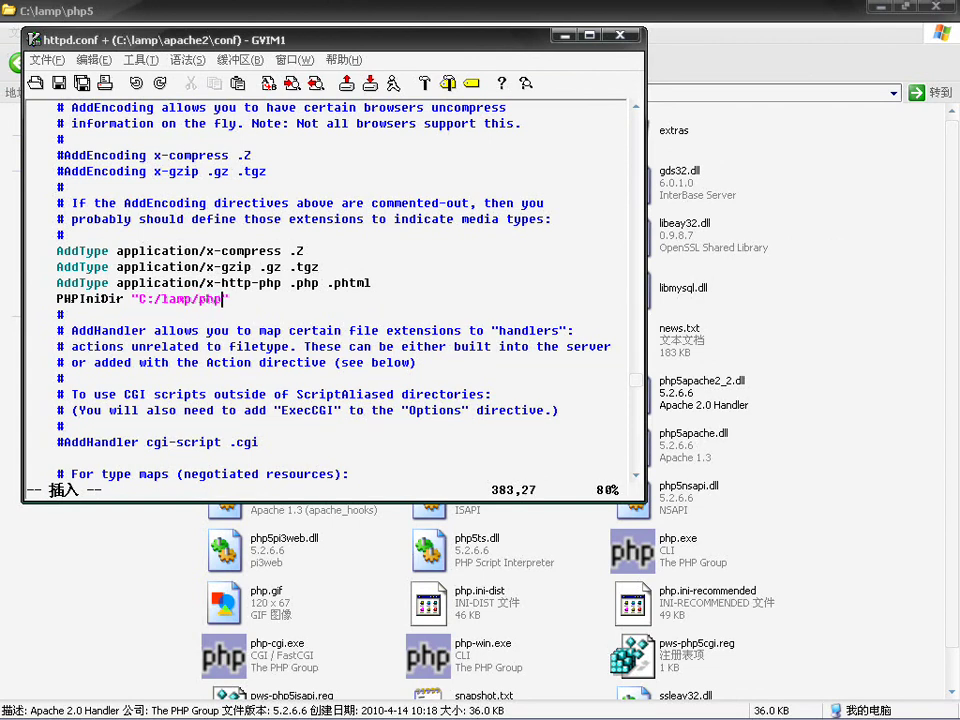
{"action": "type", "text": "5/"}
{"action": "key", "text": "BackSpace"}
{"action": "key", "text": "ctrl+s"}
{"action": "left_click", "coordinate": [708, 402]}
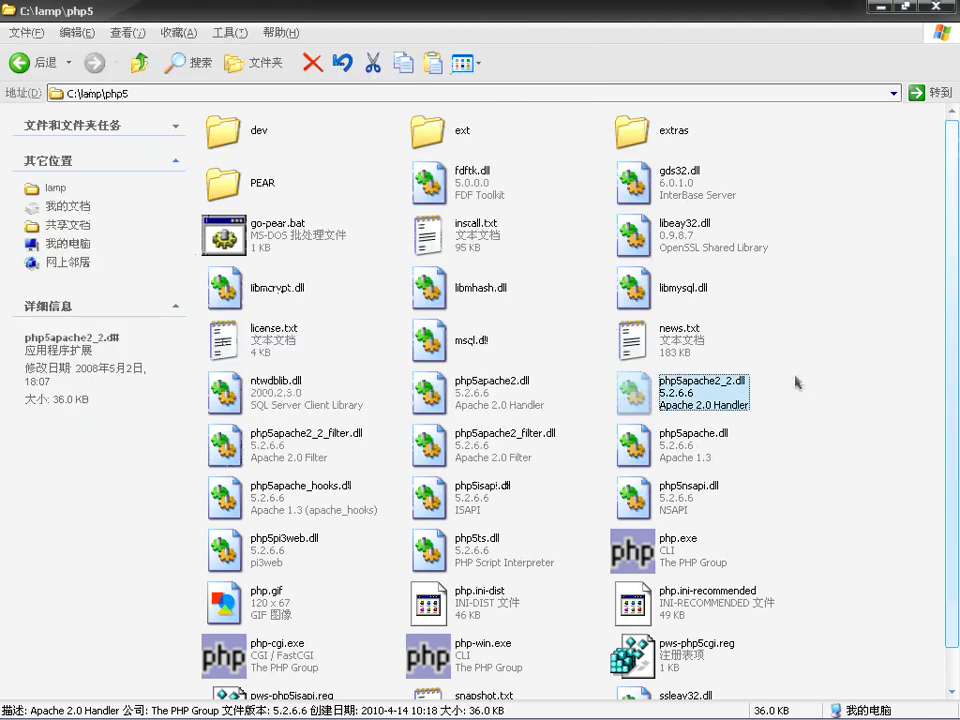
{"action": "key", "text": "Right"}
{"action": "key", "text": "Right"}
{"action": "key", "text": "Right"}
{"action": "key", "text": "Right"}
{"action": "key", "text": "Right"}
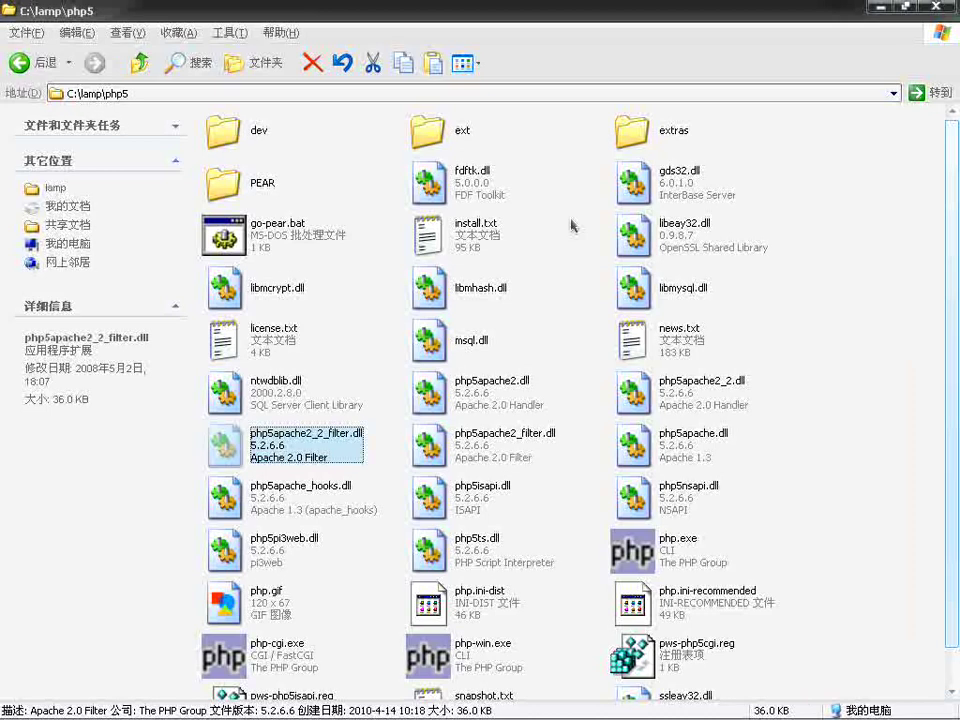
{"action": "key", "text": "Right"}
{"action": "key", "text": "Right"}
{"action": "key", "text": "Right"}
{"action": "key", "text": "Right"}
{"action": "key", "text": "Right"}
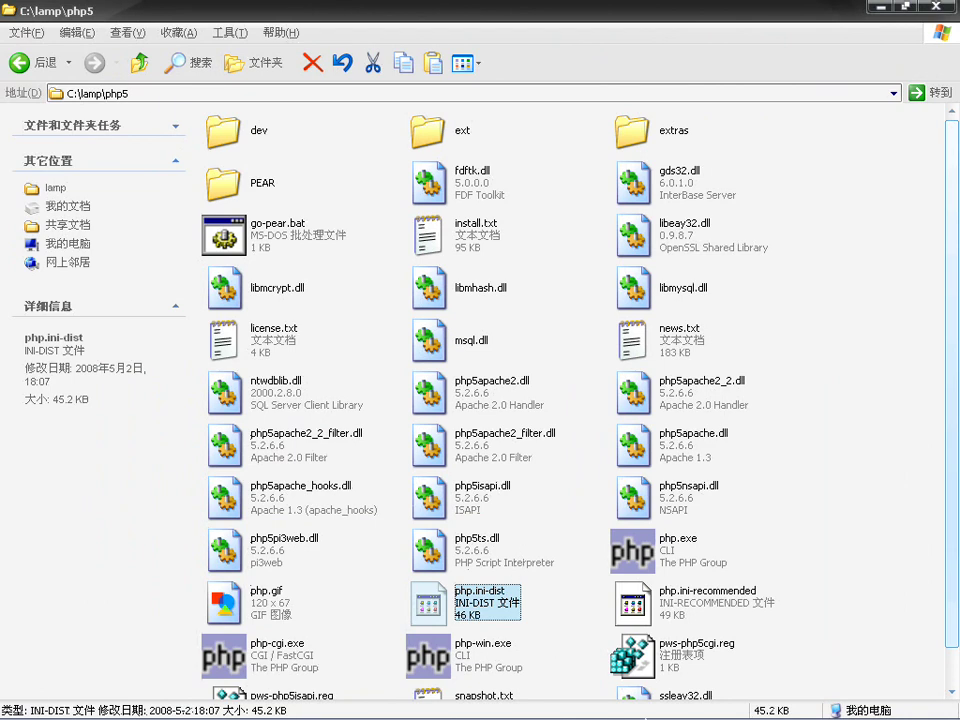
{"action": "mouse_move", "coordinate": [640, 705]}
{"action": "left_click", "coordinate": [716, 706]}
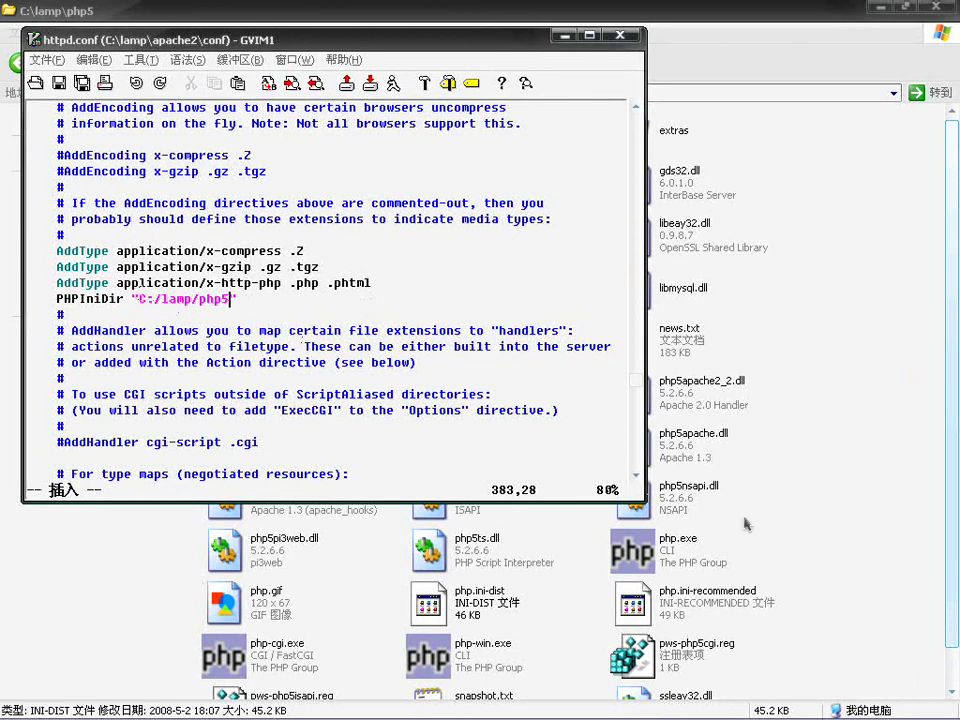
Step: Trim "-recommended" from php.ini-recommended so the file is named php.ini
{"action": "left_click", "coordinate": [855, 585]}
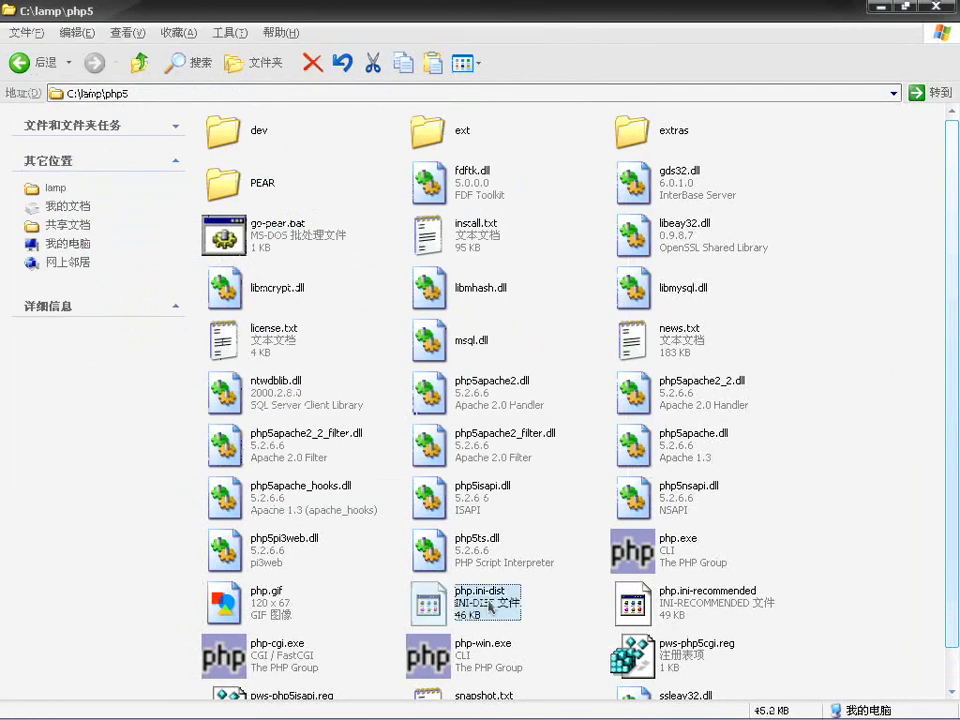
{"action": "left_click", "coordinate": [661, 606]}
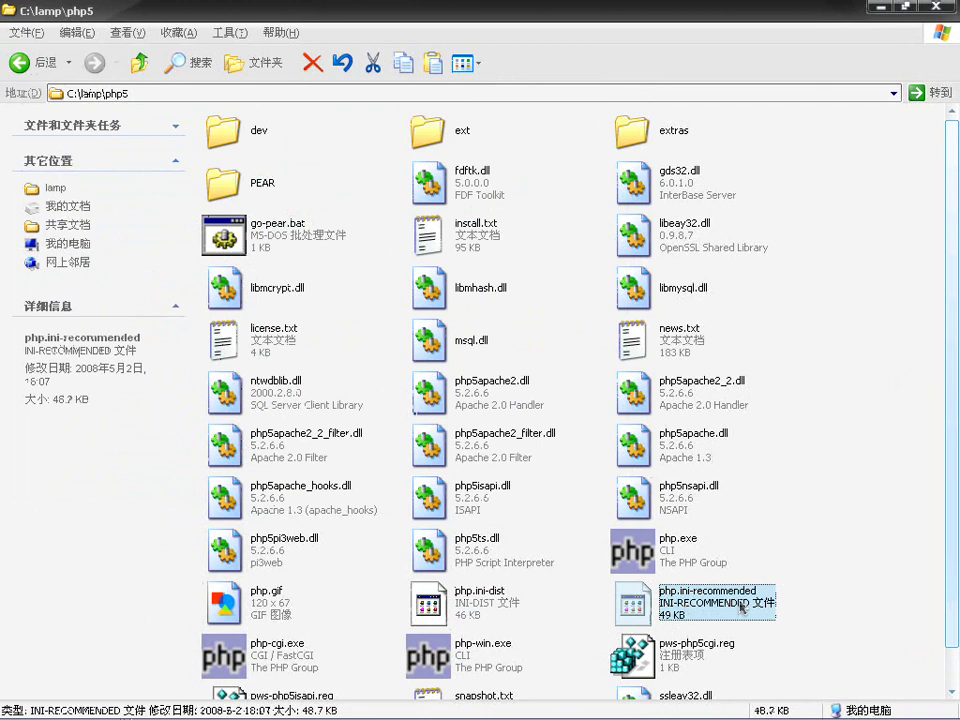
{"action": "left_click", "coordinate": [740, 600]}
{"action": "key", "text": "End"}
{"action": "key", "text": "BackSpace"}
{"action": "key", "text": "BackSpace"}
{"action": "key", "text": "BackSpace"}
{"action": "key", "text": "BackSpace"}
{"action": "key", "text": "BackSpace"}
{"action": "key", "text": "BackSpace"}
{"action": "key", "text": "BackSpace"}
{"action": "key", "text": "BackSpace"}
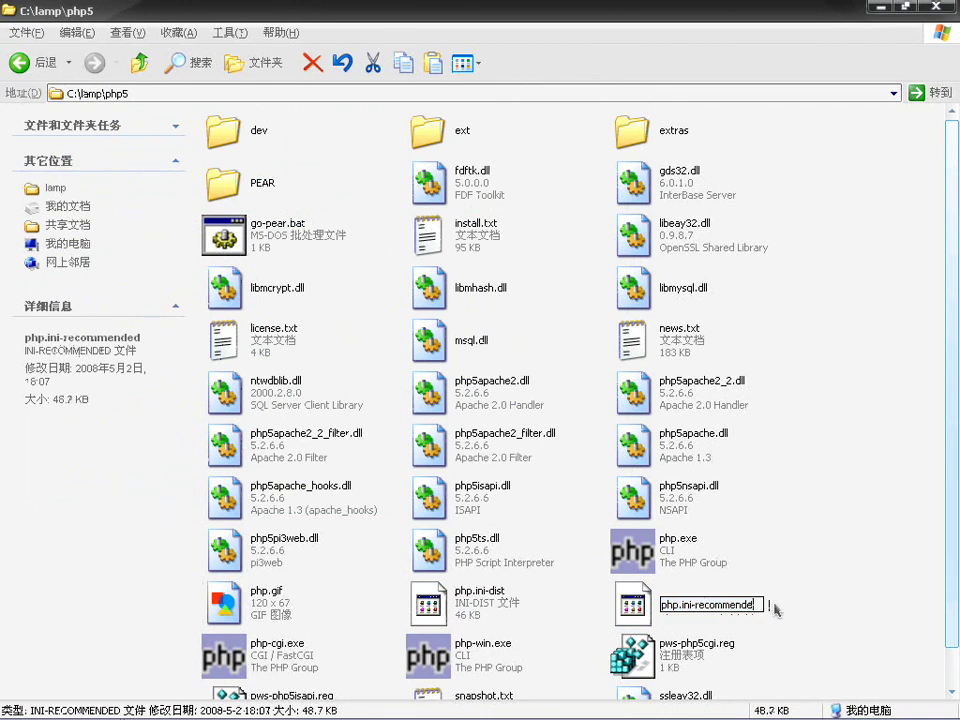
{"action": "key", "text": "BackSpace"}
{"action": "key", "text": "BackSpace"}
{"action": "key", "text": "BackSpace"}
{"action": "key", "text": "BackSpace"}
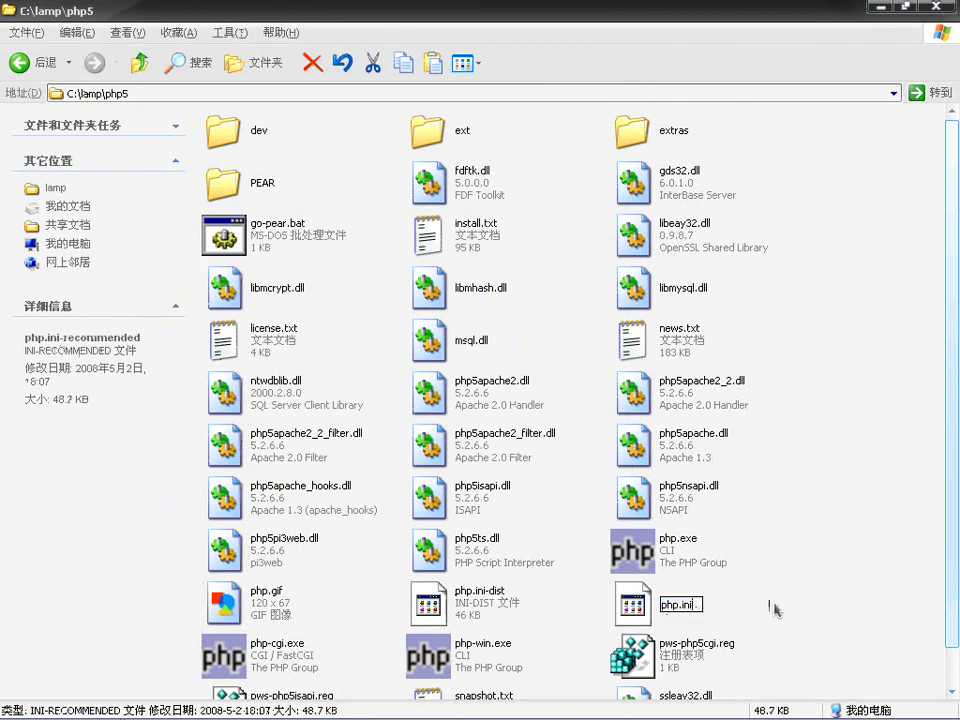
{"action": "key", "text": "Return"}
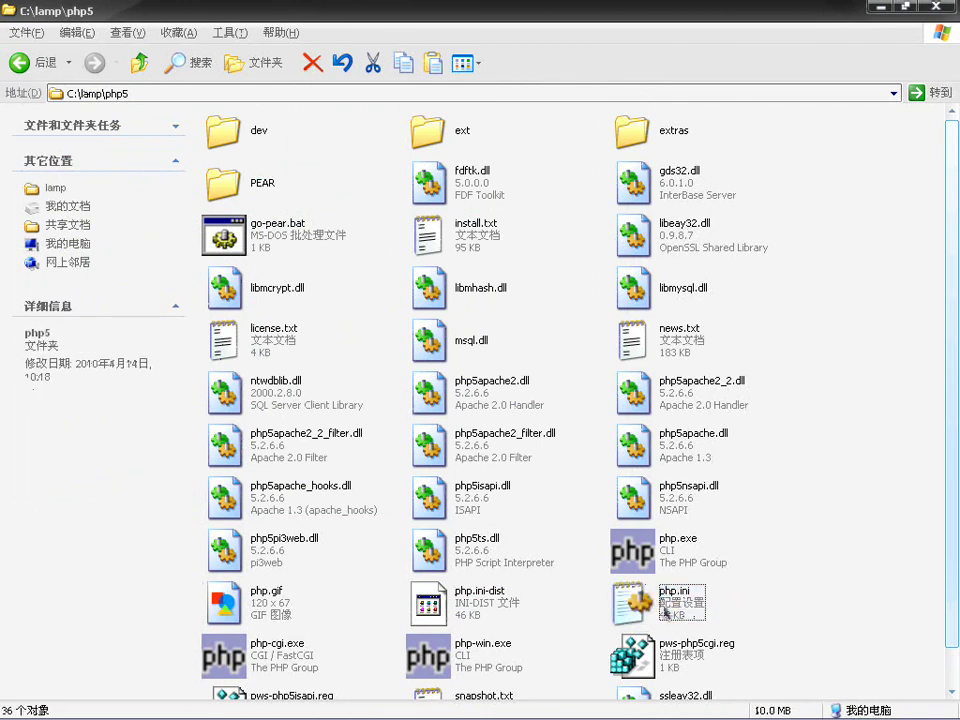
{"action": "right_click", "coordinate": [666, 612]}
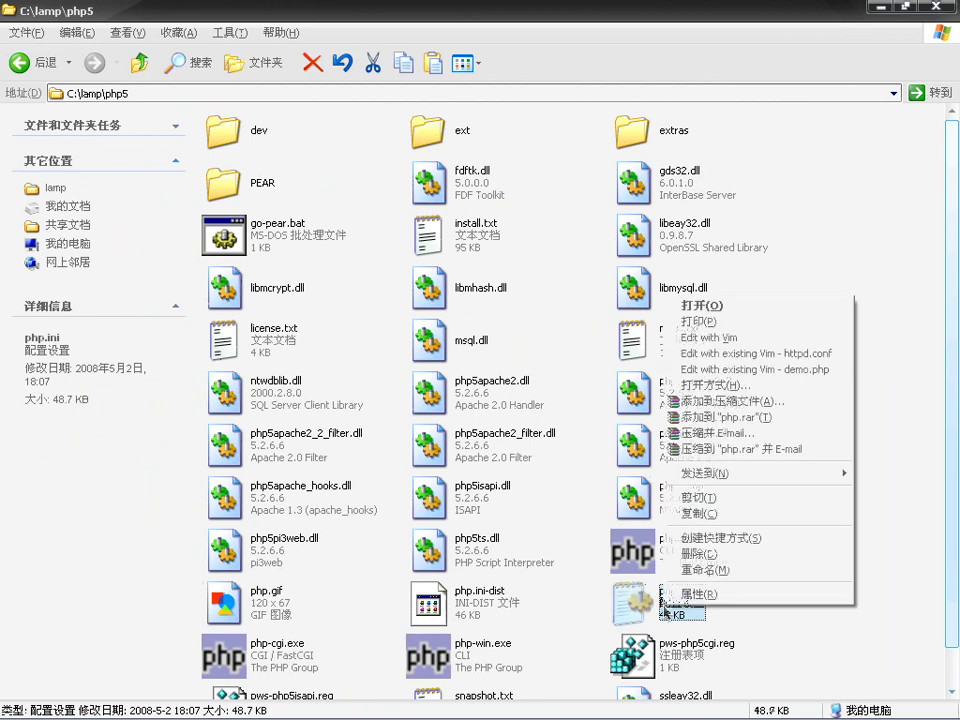
{"action": "left_click", "coordinate": [713, 337]}
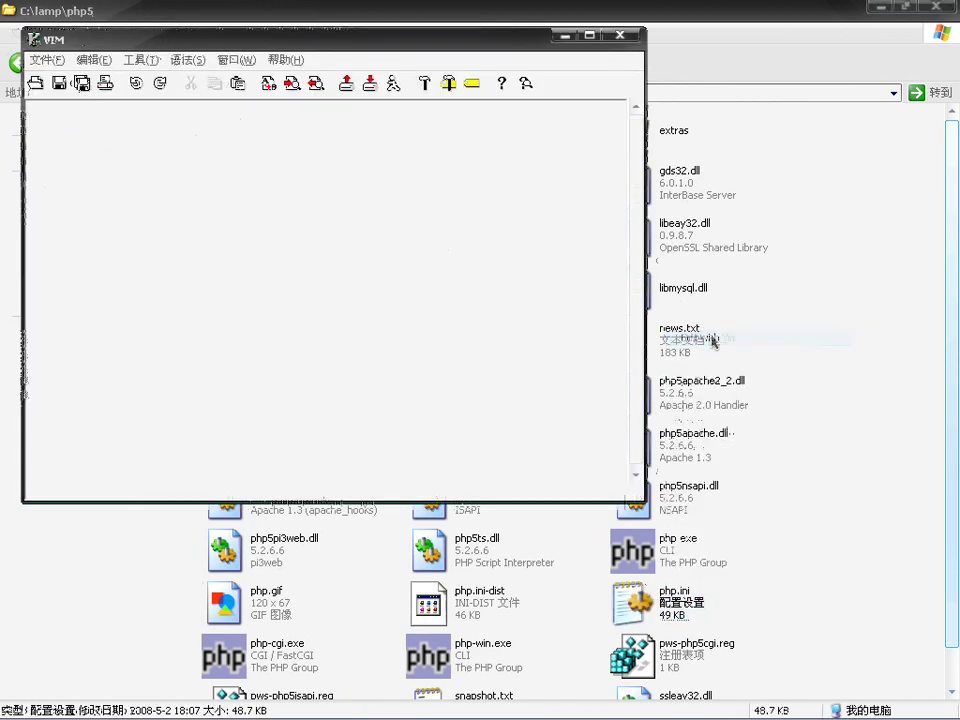
{"action": "key", "text": "Down"}
{"action": "key", "text": "Down"}
{"action": "key", "text": "Down"}
{"action": "key", "text": "Down"}
{"action": "key", "text": "Down"}
{"action": "key", "text": "Down"}
{"action": "key", "text": "Down"}
{"action": "key", "text": "Down"}
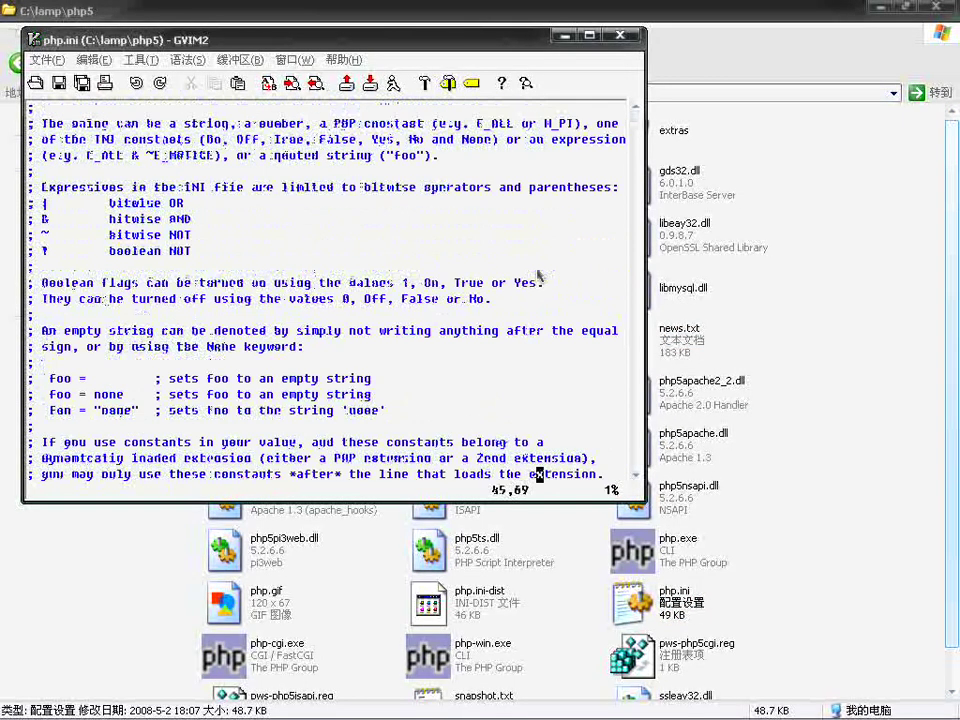
{"action": "key", "text": "Down"}
{"action": "key", "text": "Down"}
{"action": "key", "text": "Down"}
{"action": "key", "text": "Down"}
{"action": "key", "text": "Down"}
{"action": "key", "text": "Down"}
{"action": "key", "text": "Down"}
{"action": "key", "text": "Down"}
{"action": "key", "text": "Down"}
{"action": "key", "text": "Down"}
{"action": "key", "text": "Down"}
{"action": "key", "text": "Down"}
{"action": "key", "text": "Down"}
{"action": "key", "text": "Down"}
{"action": "key", "text": "Down"}
{"action": "key", "text": "Down"}
{"action": "key", "text": "Down"}
{"action": "key", "text": "Down"}
{"action": "key", "text": "Down"}
{"action": "key", "text": "Down"}
{"action": "key", "text": "Down"}
{"action": "key", "text": "Down"}
{"action": "key", "text": "Down"}
{"action": "key", "text": "Down"}
{"action": "key", "text": "Down"}
{"action": "key", "text": "Down"}
{"action": "key", "text": "Down"}
{"action": "key", "text": "Down"}
{"action": "key", "text": "Down"}
{"action": "key", "text": "Down"}
{"action": "key", "text": "Down"}
{"action": "key", "text": "Down"}
{"action": "key", "text": "Down"}
{"action": "key", "text": "Down"}
{"action": "key", "text": "Down"}
{"action": "key", "text": "Down"}
{"action": "key", "text": "Down"}
{"action": "key", "text": "Down"}
{"action": "key", "text": "Down"}
{"action": "key", "text": "Down"}
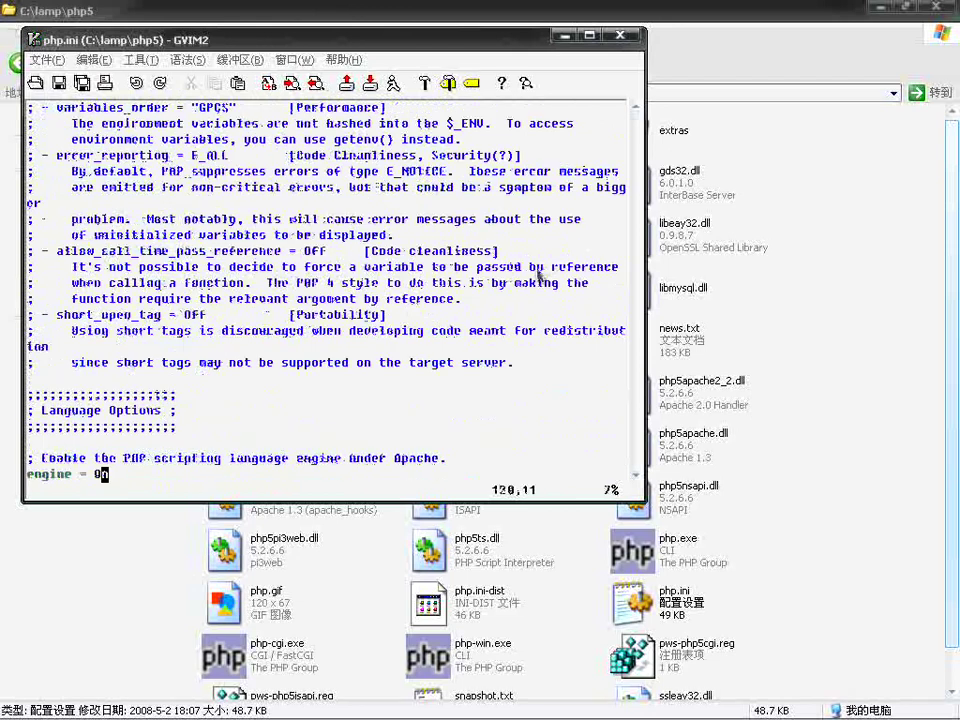
{"action": "key", "text": "Down"}
{"action": "key", "text": "Down"}
{"action": "key", "text": "Down"}
{"action": "key", "text": "Down"}
{"action": "key", "text": "Down"}
{"action": "key", "text": "Down"}
{"action": "key", "text": "Down"}
{"action": "key", "text": "Down"}
{"action": "key", "text": "Down"}
{"action": "key", "text": "Down"}
{"action": "key", "text": "Down"}
{"action": "key", "text": "Down"}
{"action": "key", "text": "Down"}
{"action": "key", "text": "Down"}
{"action": "key", "text": "Down"}
{"action": "key", "text": "Down"}
{"action": "key", "text": "Down"}
{"action": "key", "text": "Down"}
{"action": "key", "text": "Down"}
{"action": "key", "text": "Down"}
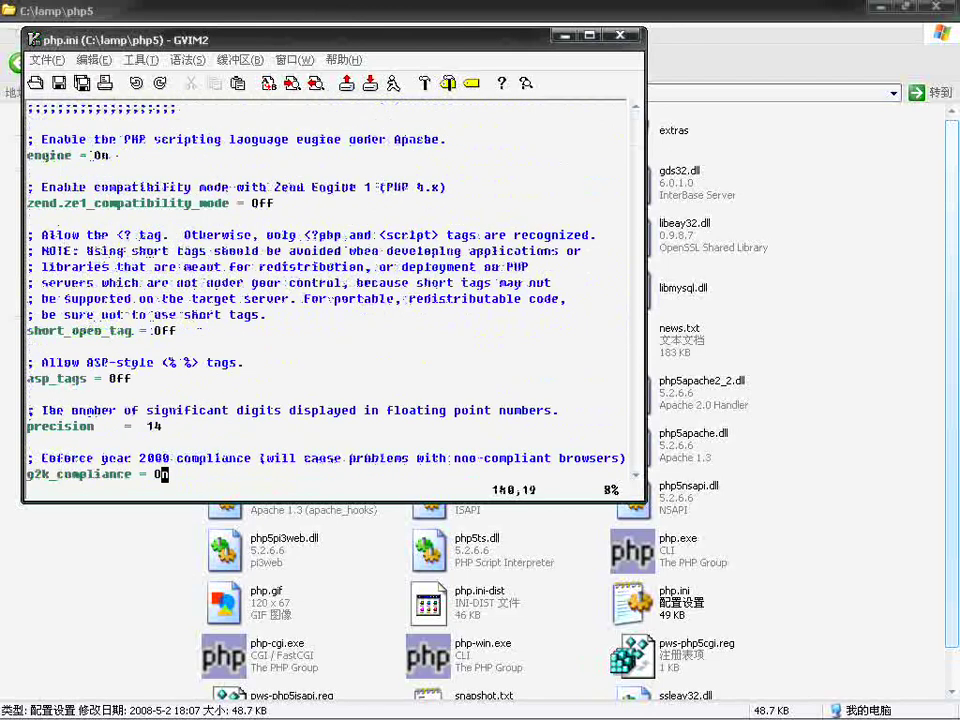
{"action": "key", "text": "Down"}
{"action": "key", "text": "Down"}
{"action": "key", "text": "Down"}
{"action": "key", "text": "Down"}
{"action": "key", "text": "Down"}
{"action": "key", "text": "Down"}
{"action": "key", "text": "Down"}
{"action": "key", "text": "Down"}
{"action": "key", "text": "Down"}
{"action": "key", "text": "alt+F4"}
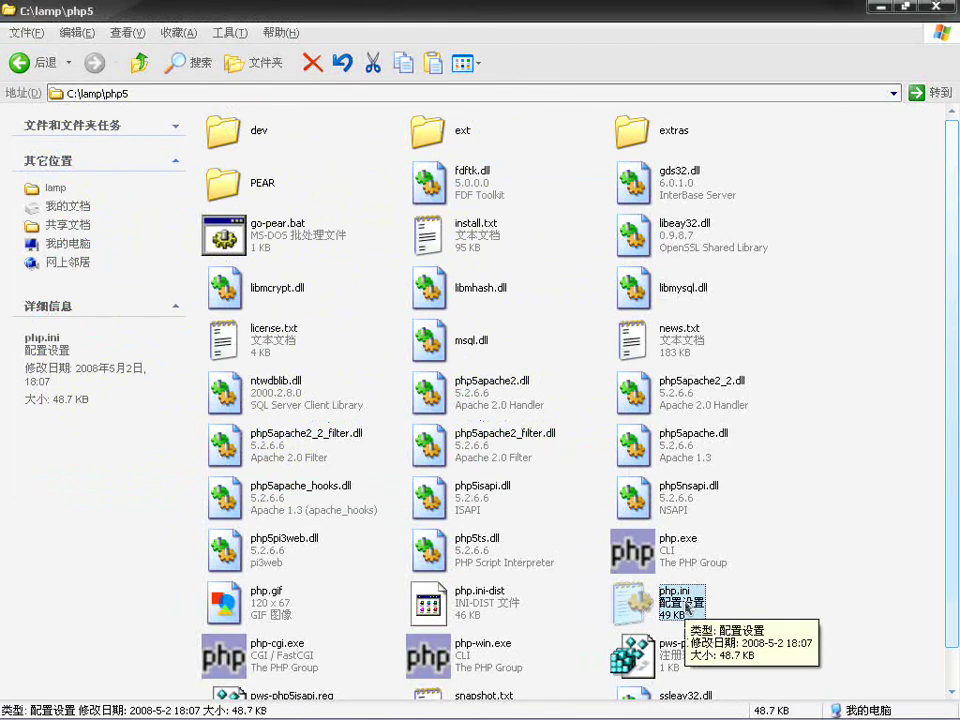
Step: Select php.ini-dist, then bring up GVim's httpd.conf and close the editor window
{"action": "left_click", "coordinate": [460, 602]}
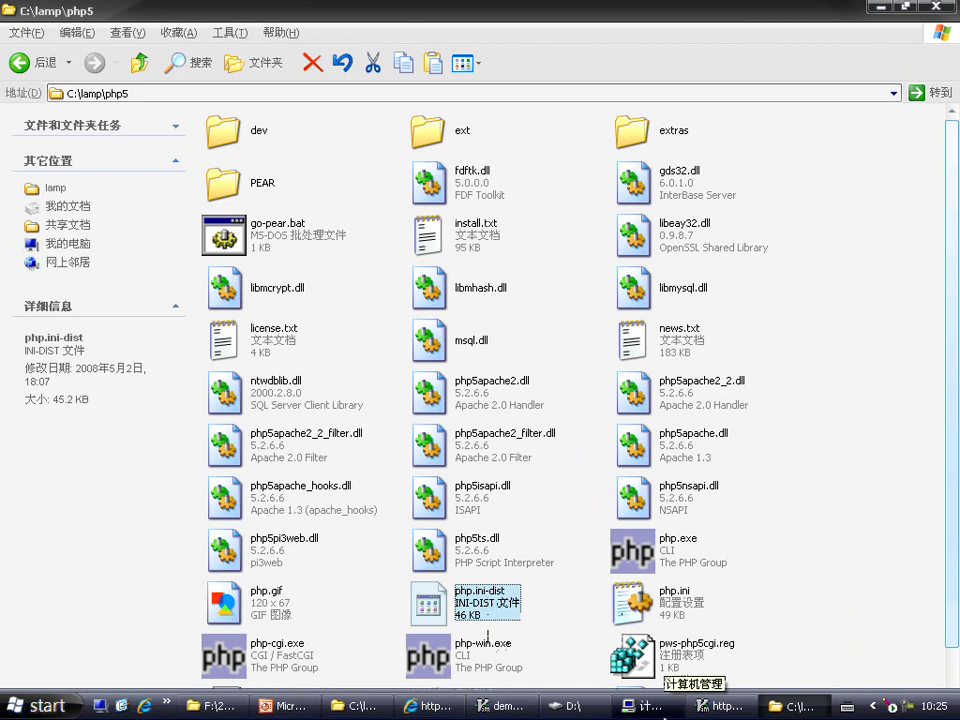
{"action": "left_click", "coordinate": [728, 706]}
{"action": "left_click", "coordinate": [499, 346]}
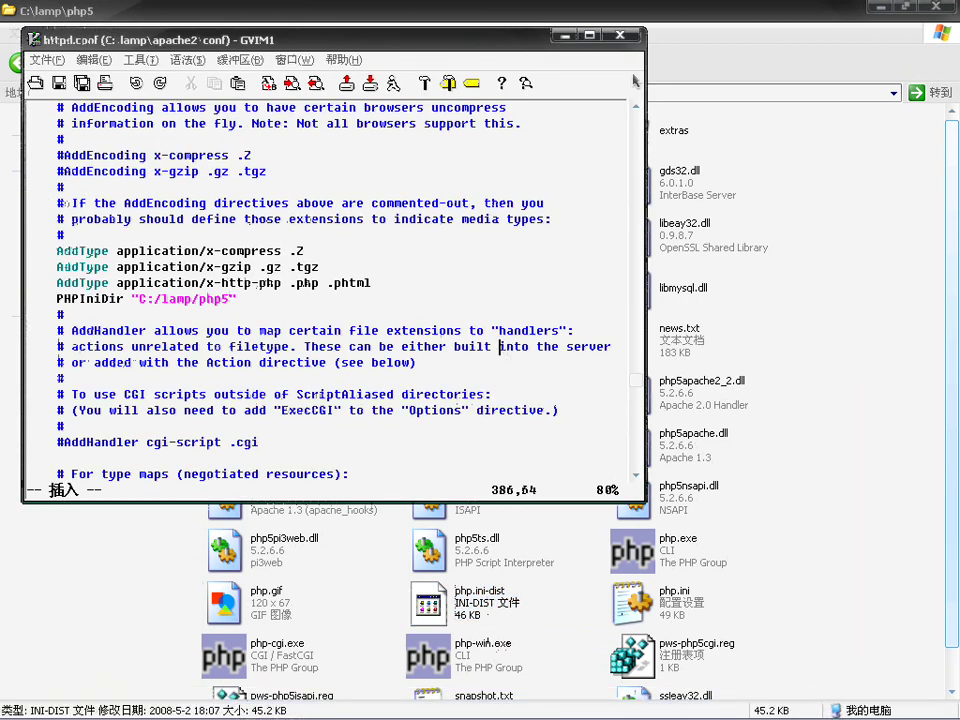
{"action": "left_click", "coordinate": [622, 39]}
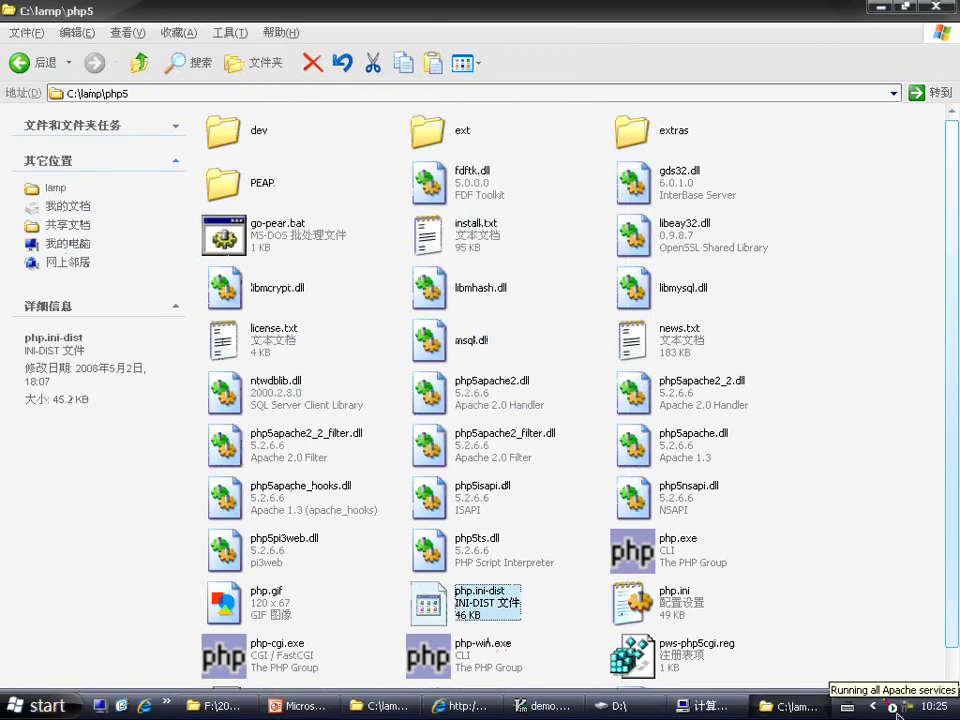
Step: Restart Apache2.2 from the Apache tray monitor, then select php.ini in the folder
{"action": "left_click", "coordinate": [897, 712]}
{"action": "mouse_move", "coordinate": [852, 702]}
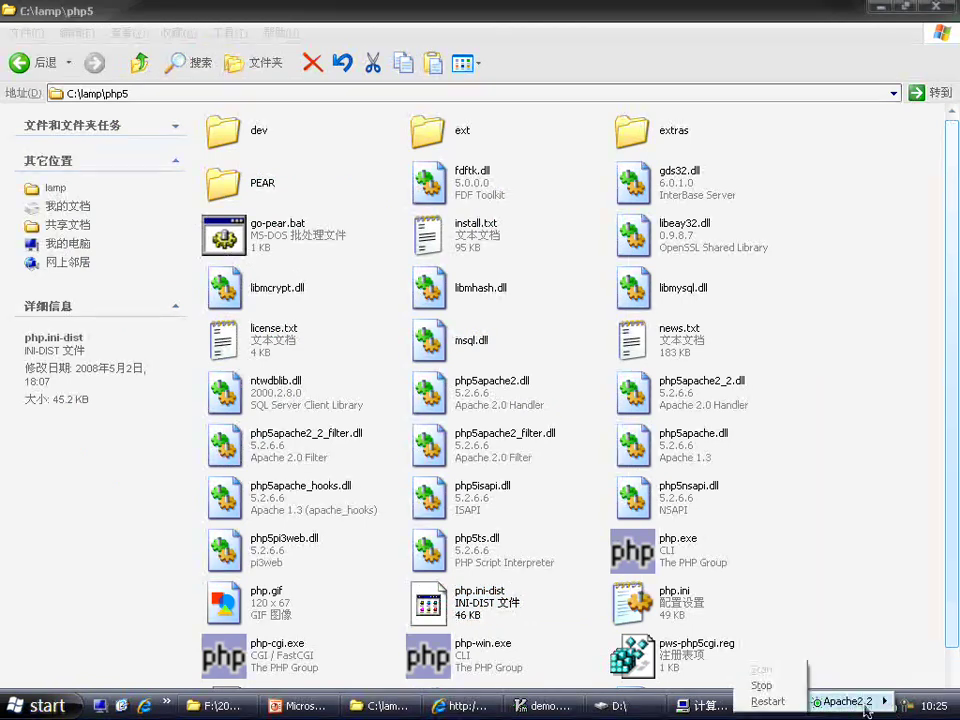
{"action": "left_click", "coordinate": [777, 703]}
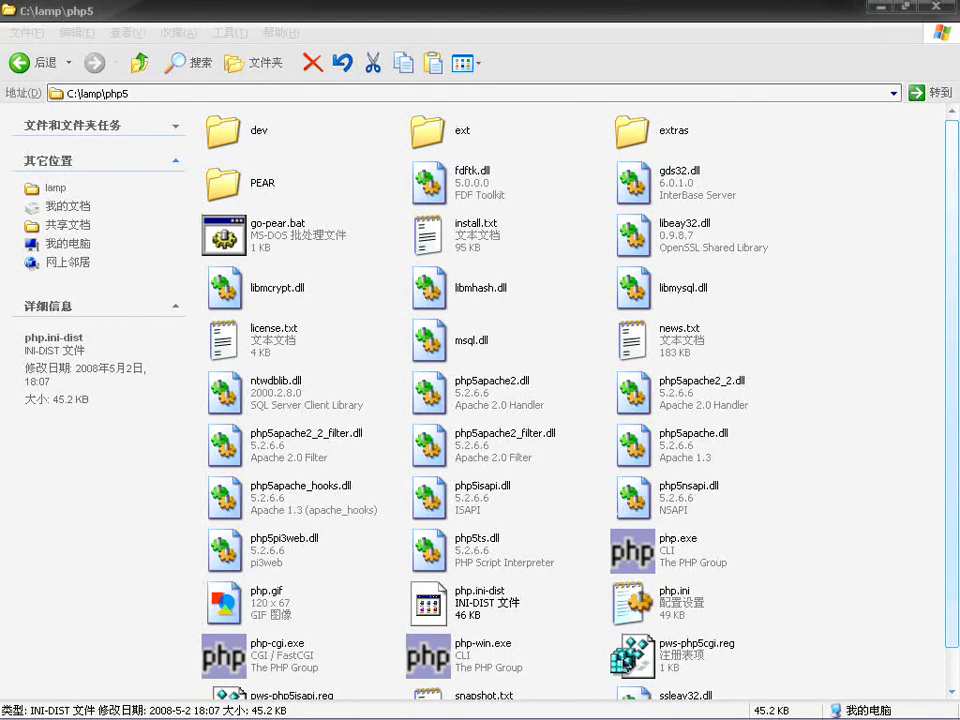
{"action": "left_click", "coordinate": [630, 610]}
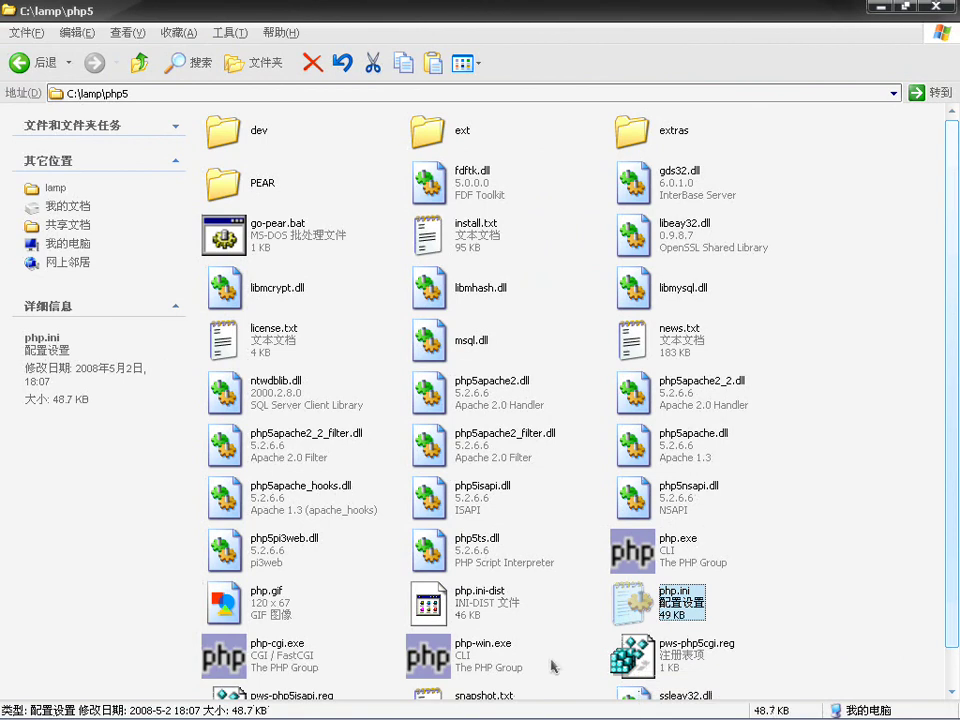
{"action": "mouse_move", "coordinate": [613, 715]}
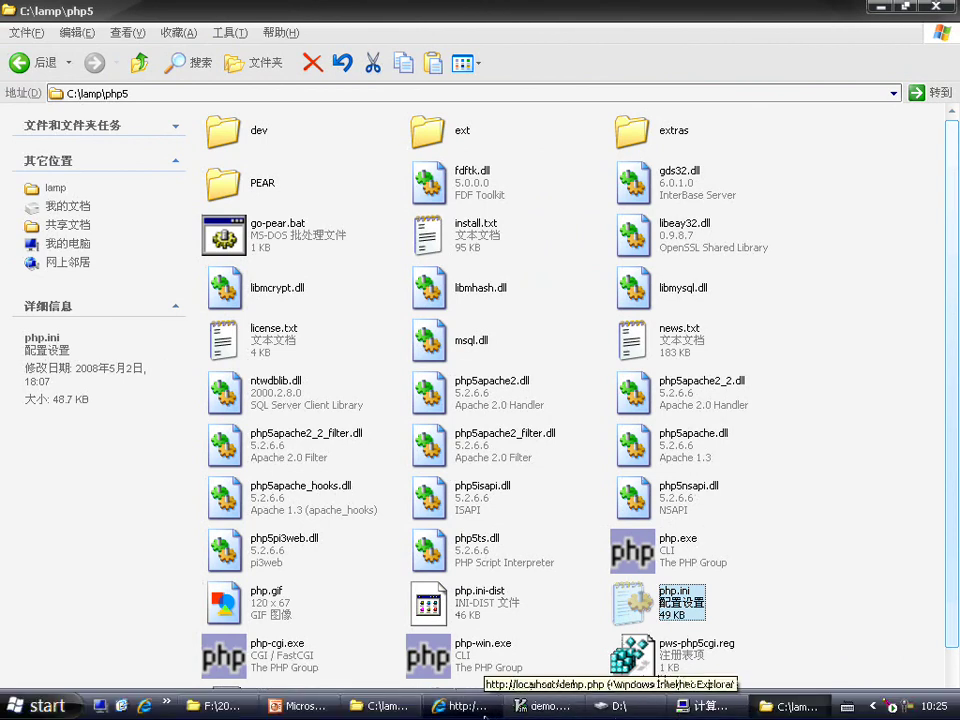
{"action": "left_click", "coordinate": [462, 706]}
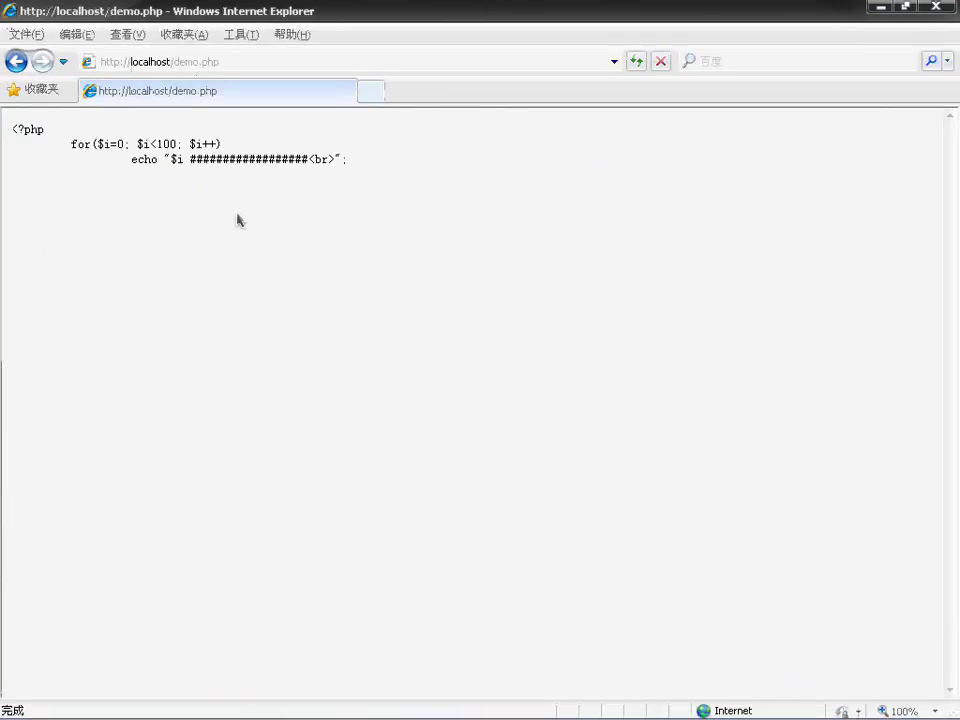
{"action": "left_click", "coordinate": [636, 64]}
{"action": "left_click", "coordinate": [636, 64]}
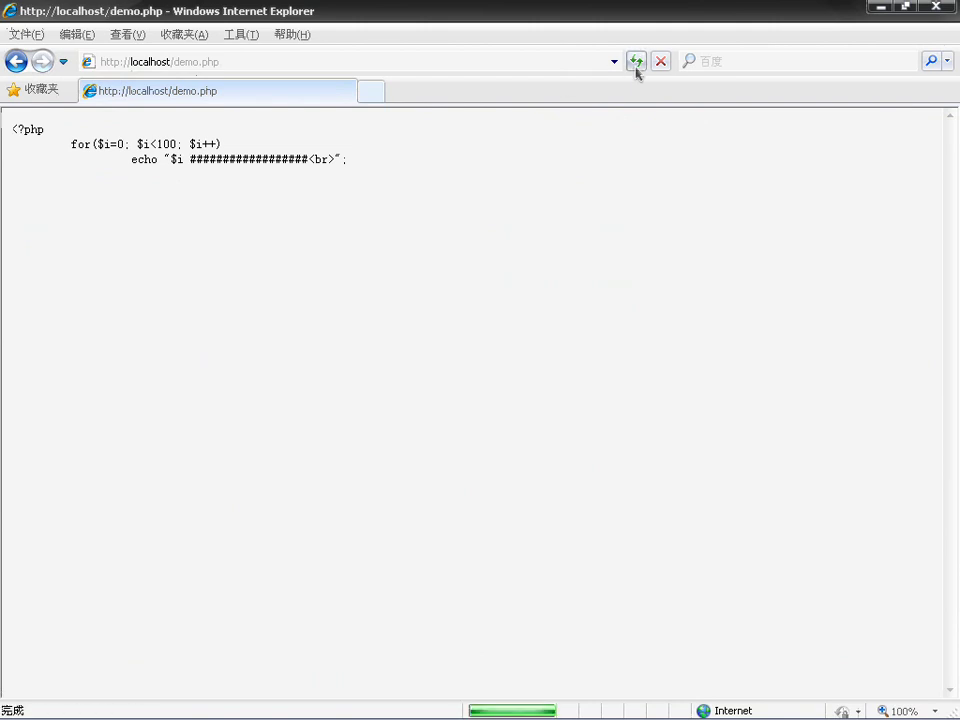
{"action": "left_click", "coordinate": [285, 60]}
{"action": "left_click", "coordinate": [284, 60]}
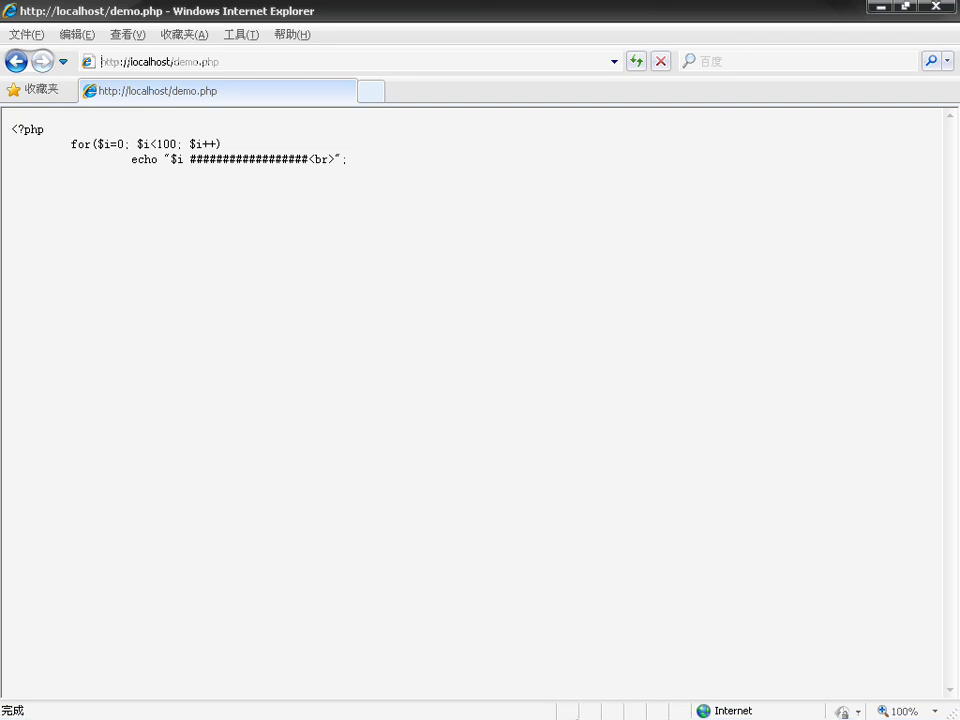
{"action": "mouse_move", "coordinate": [640, 716]}
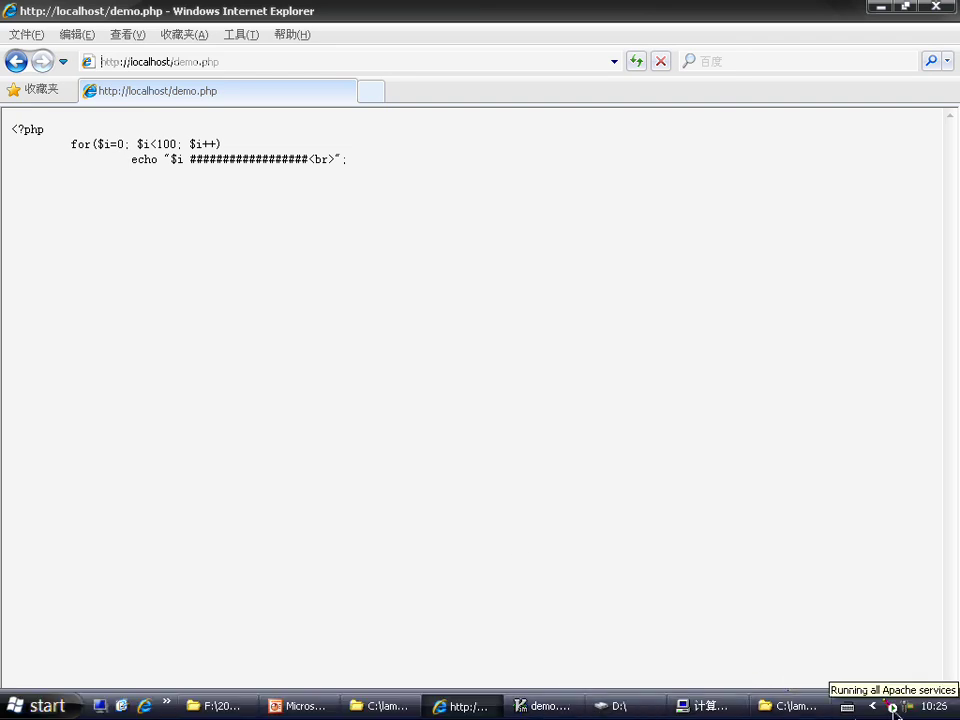
{"action": "left_click", "coordinate": [43, 700]}
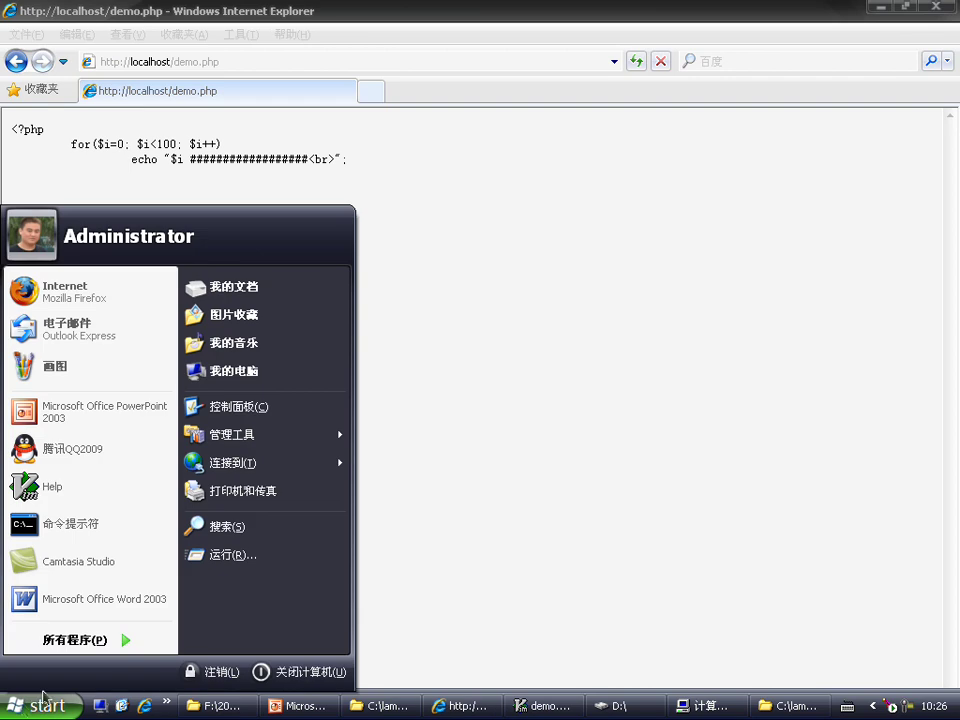
Step: Open a Command Prompt and run net stop apache2.2
{"action": "left_click", "coordinate": [82, 524]}
{"action": "type", "text": "net"}
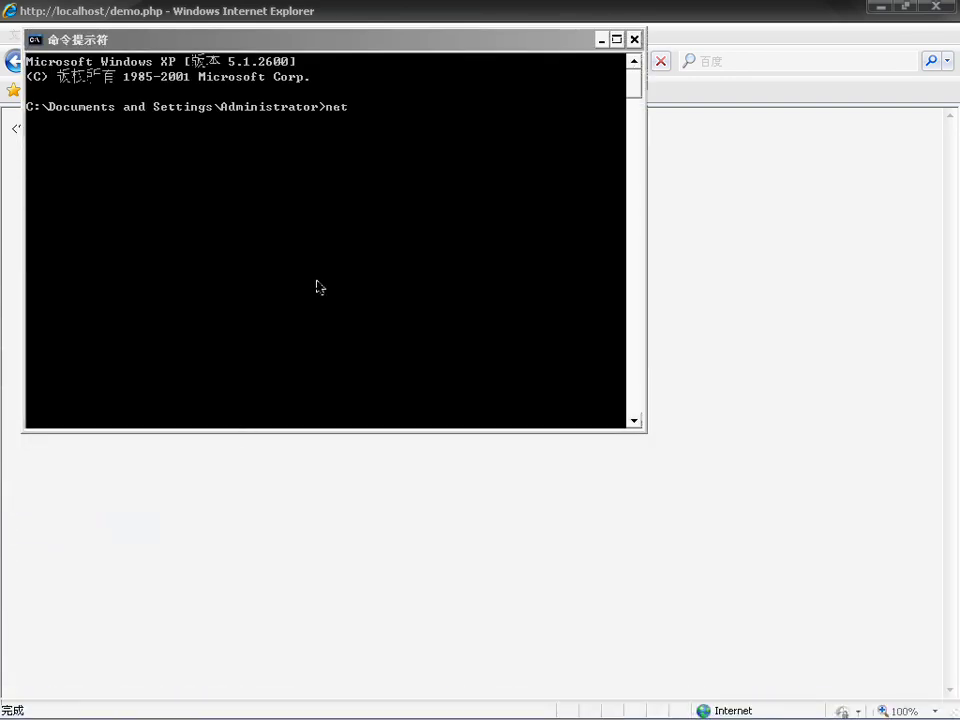
{"action": "type", "text": " stop apache2.2"}
{"action": "key", "text": "Return"}
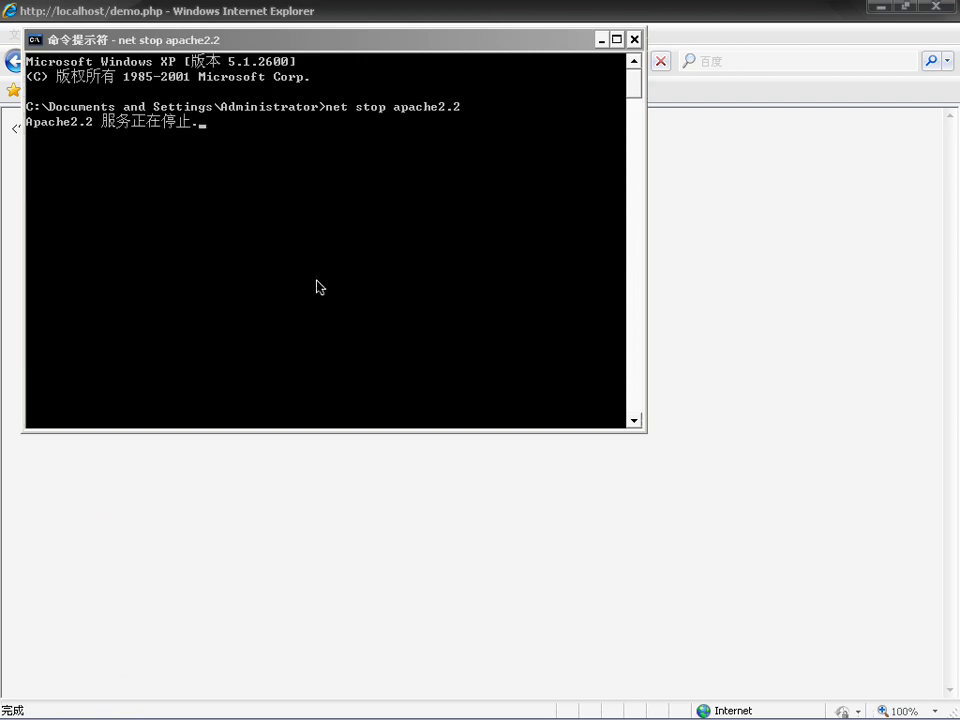
Step: Edit the recalled command into net start apache2.2 and run it
{"action": "key", "text": "Up"}
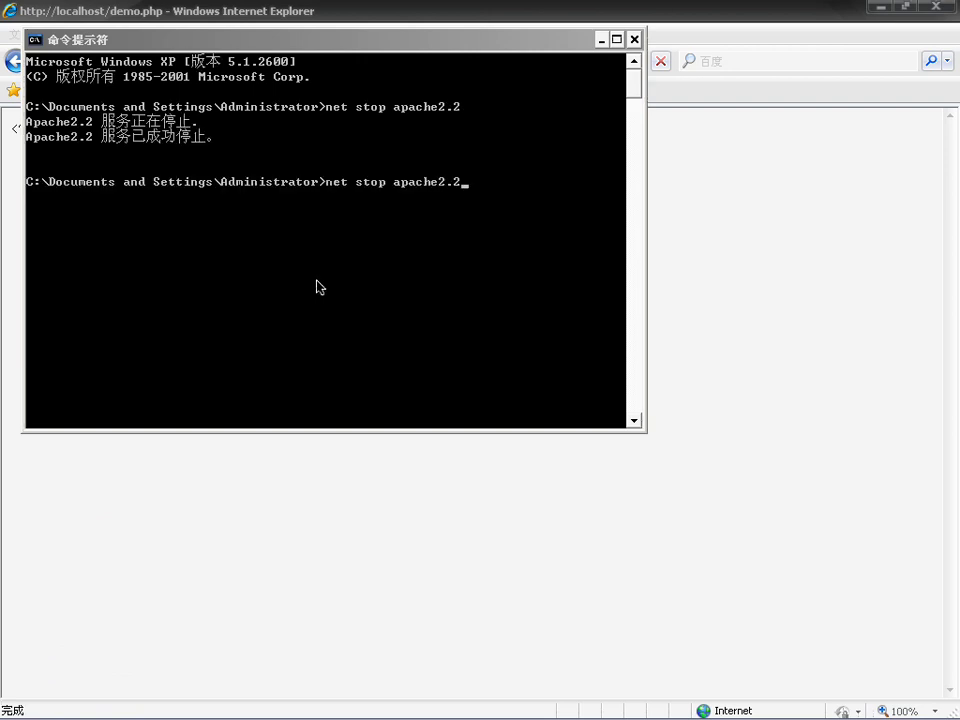
{"action": "key", "text": "Left"}
{"action": "key", "text": "Left"}
{"action": "key", "text": "Left"}
{"action": "key", "text": "Left"}
{"action": "key", "text": "Left"}
{"action": "key", "text": "Left"}
{"action": "key", "text": "Left"}
{"action": "key", "text": "Left"}
{"action": "key", "text": "Left"}
{"action": "key", "text": "Left"}
{"action": "key", "text": "BackSpace"}
{"action": "key", "text": "BackSpace"}
{"action": "type", "text": "art"}
{"action": "key", "text": "Return"}
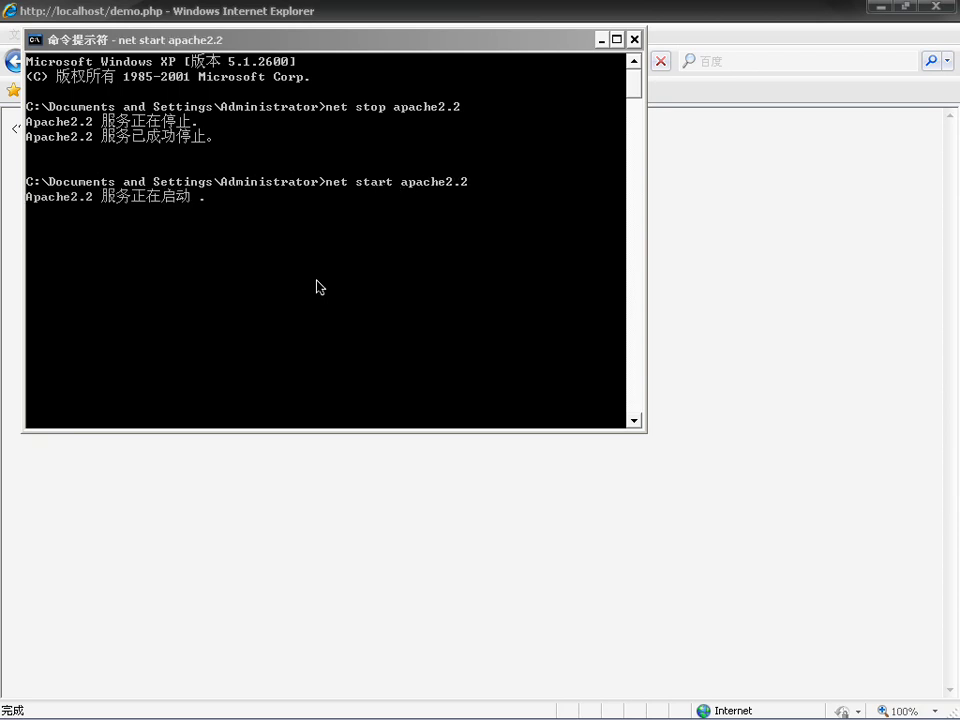
{"action": "left_click", "coordinate": [330, 480]}
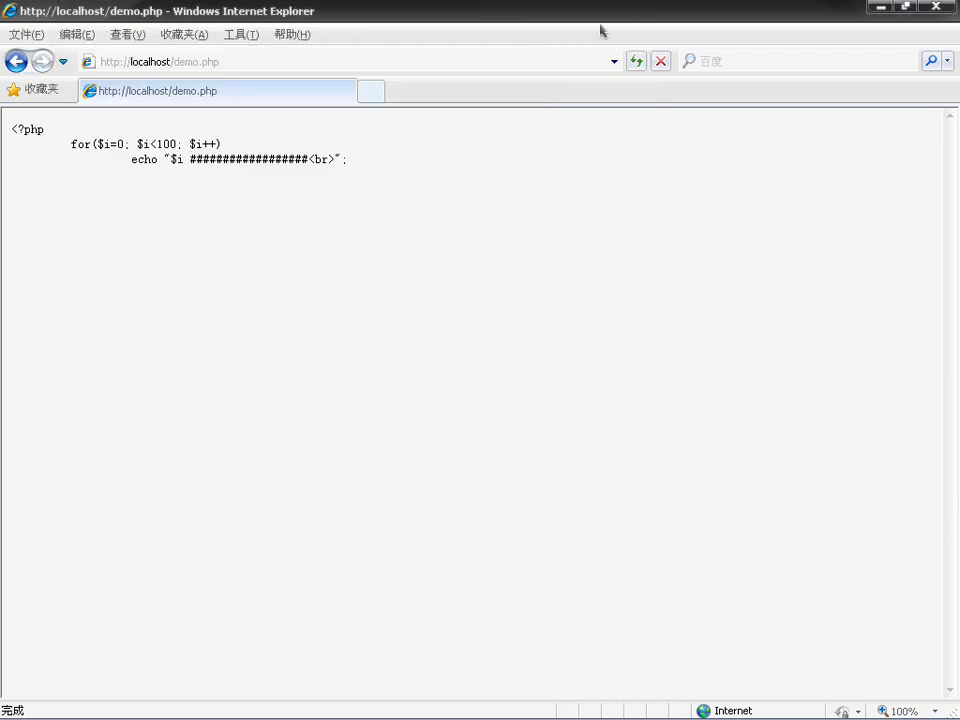
{"action": "left_click", "coordinate": [645, 62]}
{"action": "left_click", "coordinate": [330, 62]}
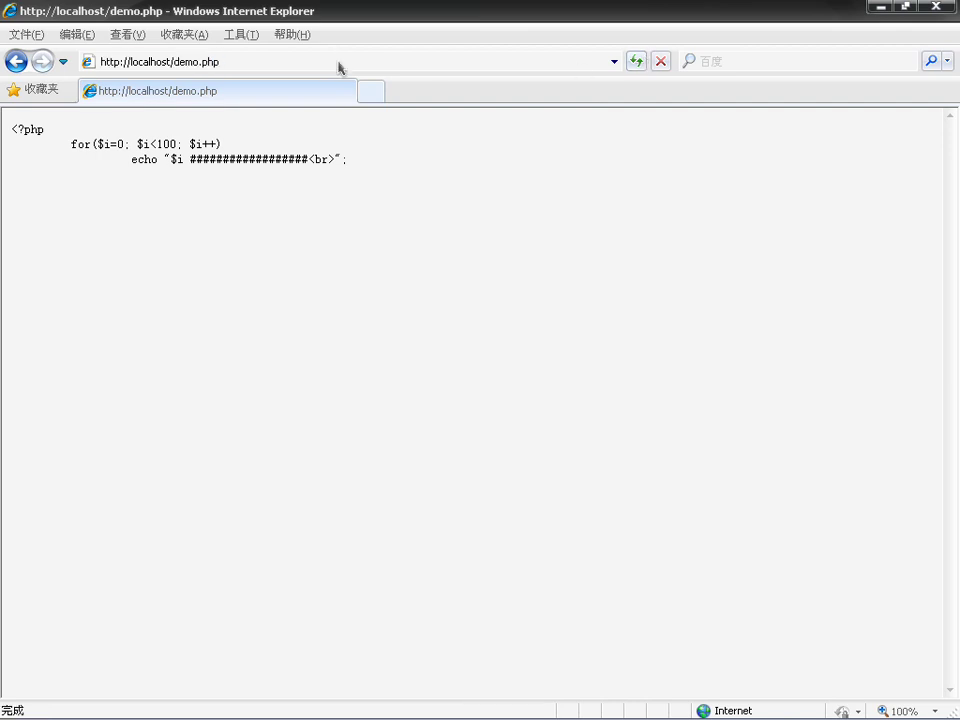
{"action": "left_click", "coordinate": [448, 77]}
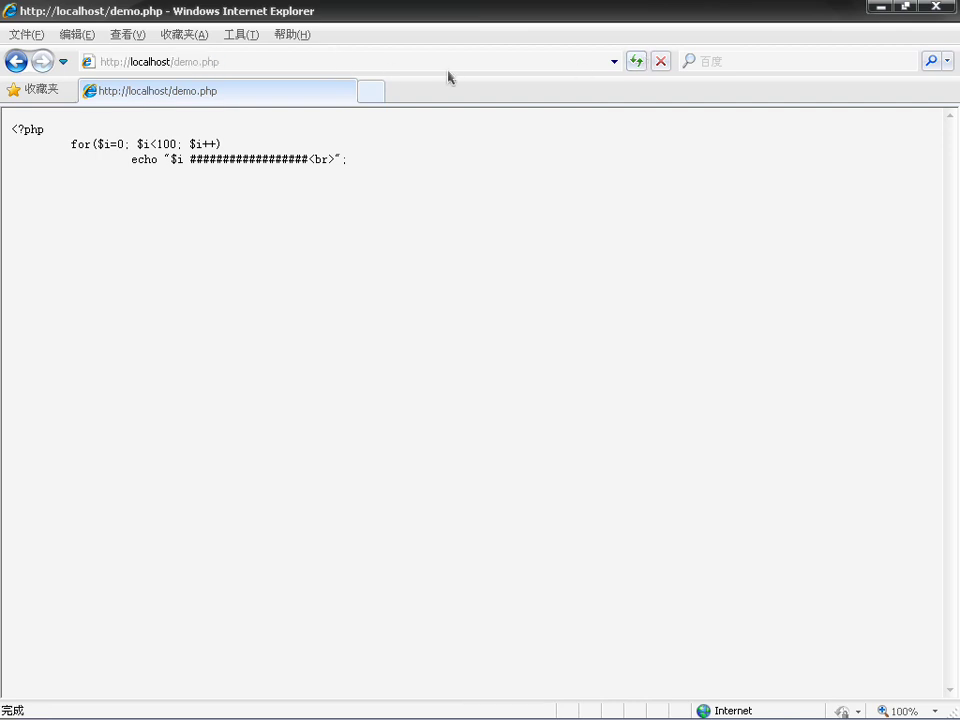
{"action": "left_click", "coordinate": [614, 62]}
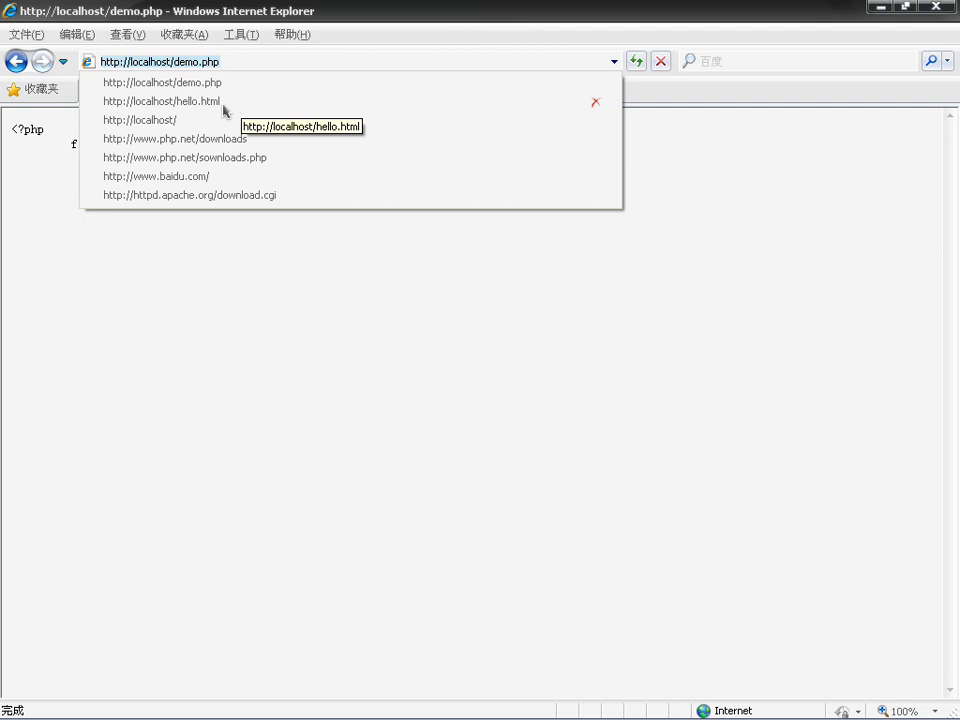
{"action": "left_click", "coordinate": [182, 101]}
{"action": "left_click", "coordinate": [242, 64]}
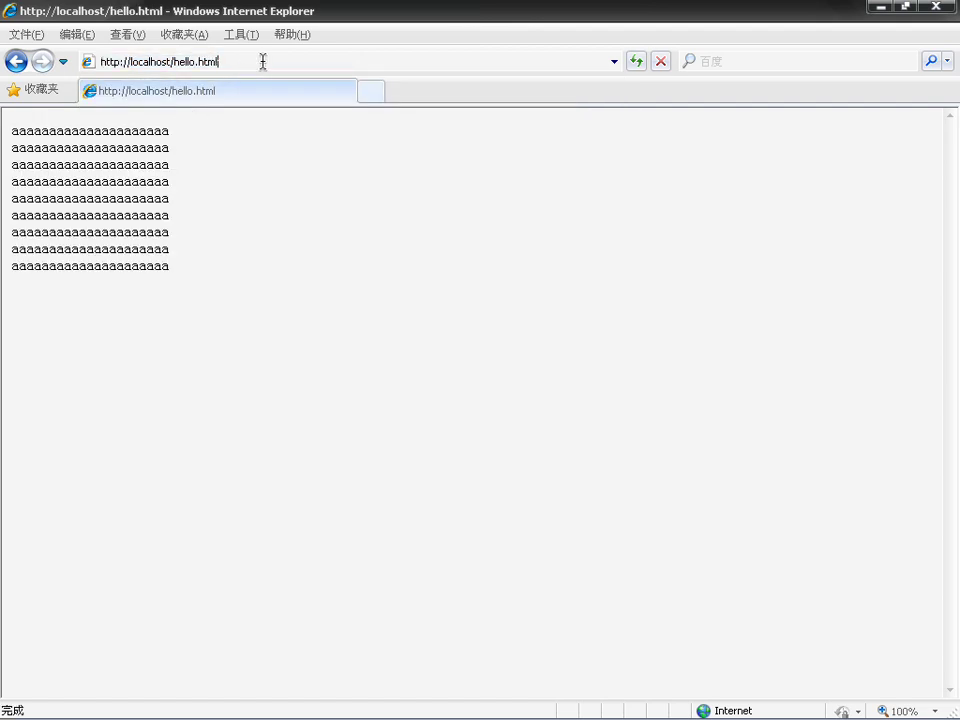
{"action": "key", "text": "BackSpace"}
{"action": "key", "text": "BackSpace"}
{"action": "key", "text": "BackSpace"}
{"action": "key", "text": "BackSpace"}
{"action": "key", "text": "BackSpace"}
{"action": "key", "text": "BackSpace"}
{"action": "key", "text": "BackSpace"}
{"action": "key", "text": "BackSpace"}
{"action": "key", "text": "BackSpace"}
{"action": "key", "text": "BackSpace"}
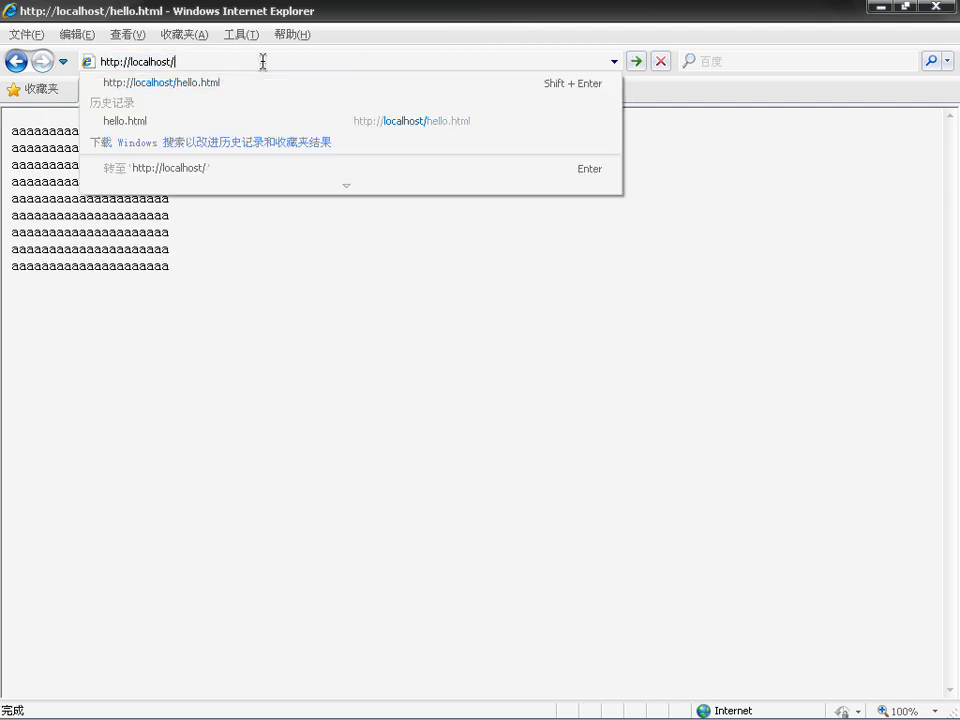
{"action": "type", "text": "demo"}
{"action": "type", "text": ".php"}
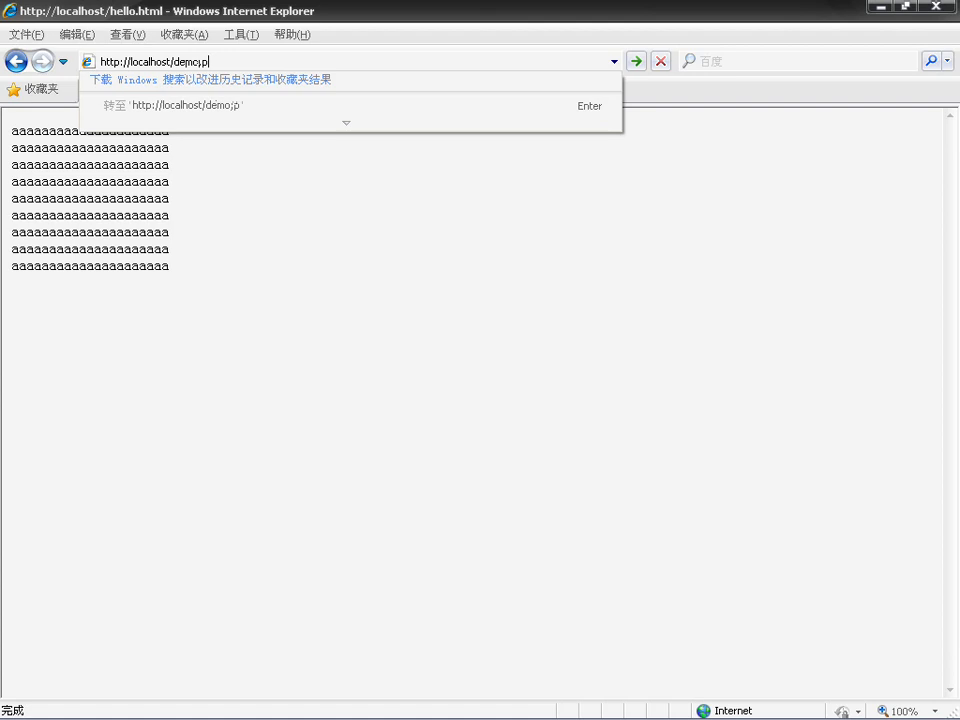
{"action": "key", "text": "Return"}
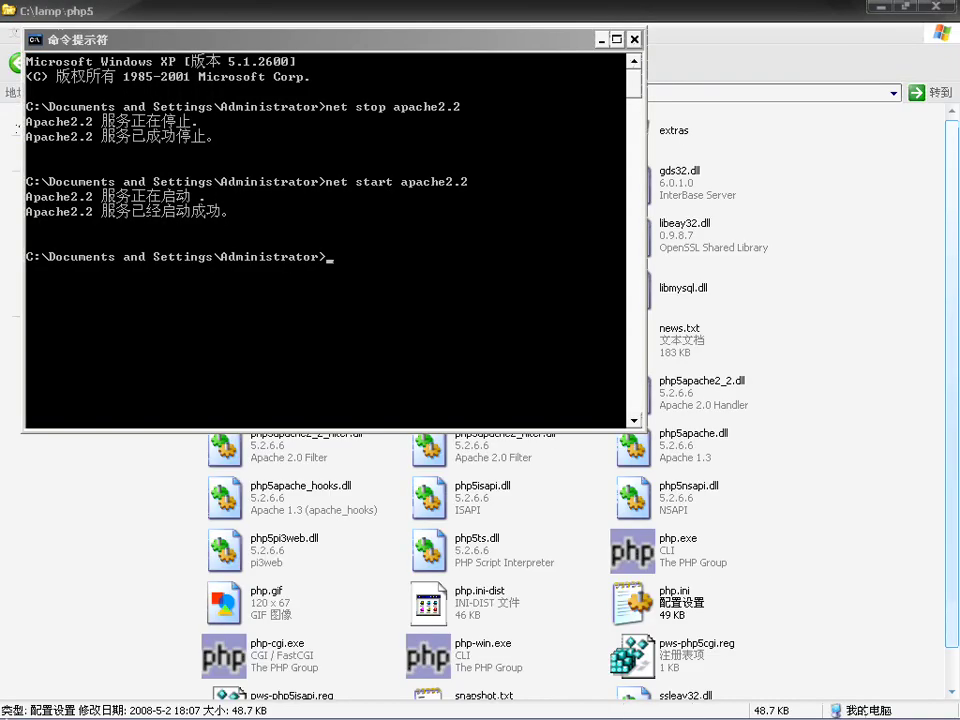
{"action": "left_click", "coordinate": [40, 710]}
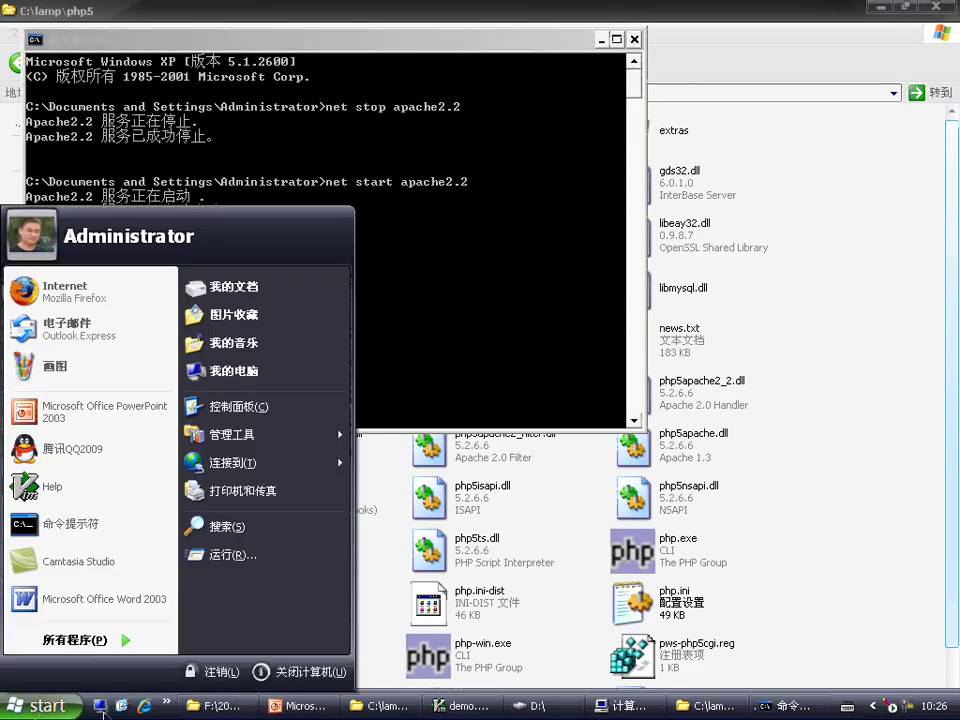
{"action": "left_click", "coordinate": [143, 706]}
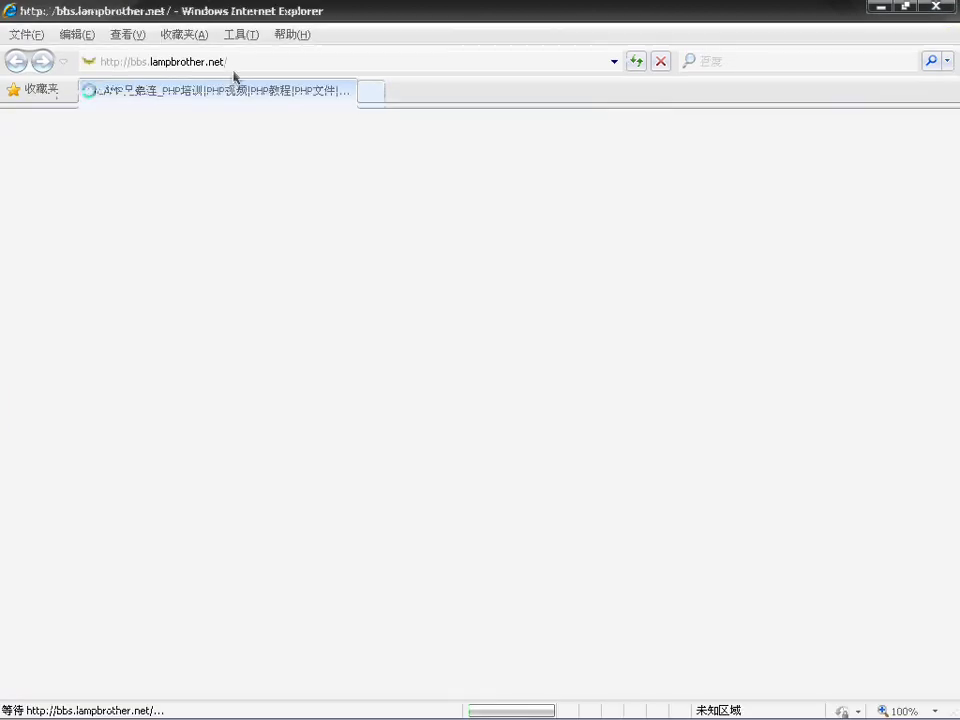
{"action": "left_click", "coordinate": [255, 61]}
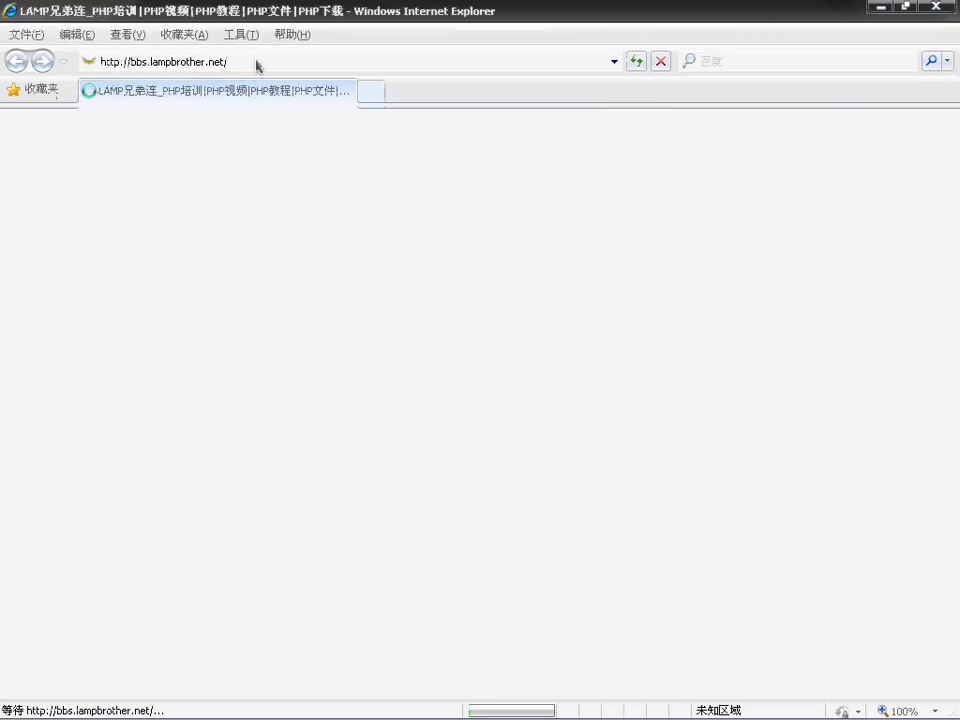
{"action": "type", "text": "http"}
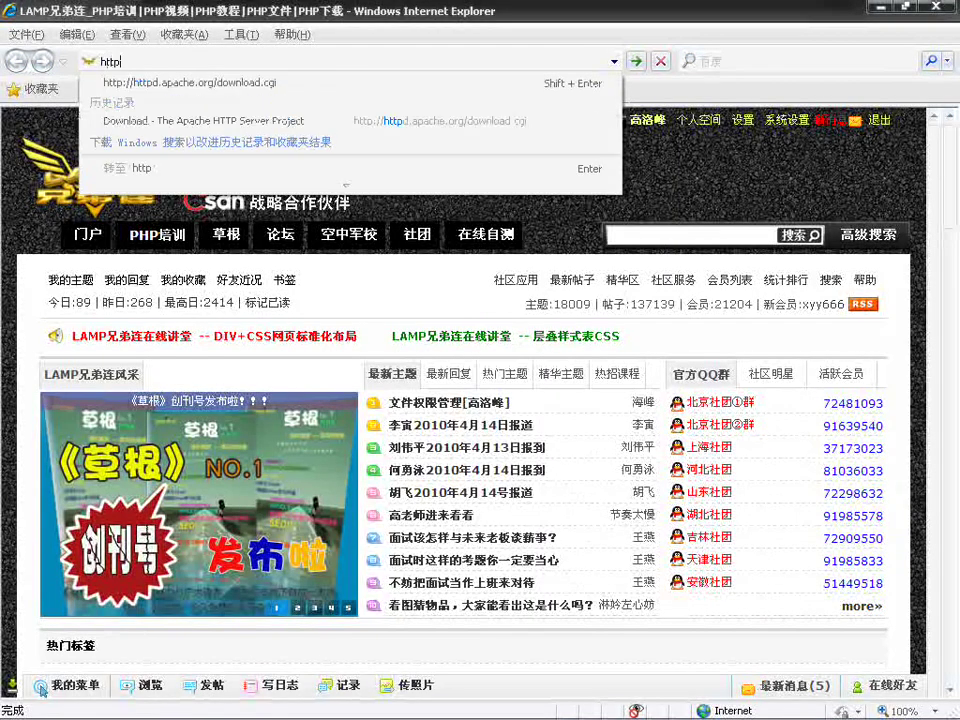
{"action": "type", "text": "://localhost/"}
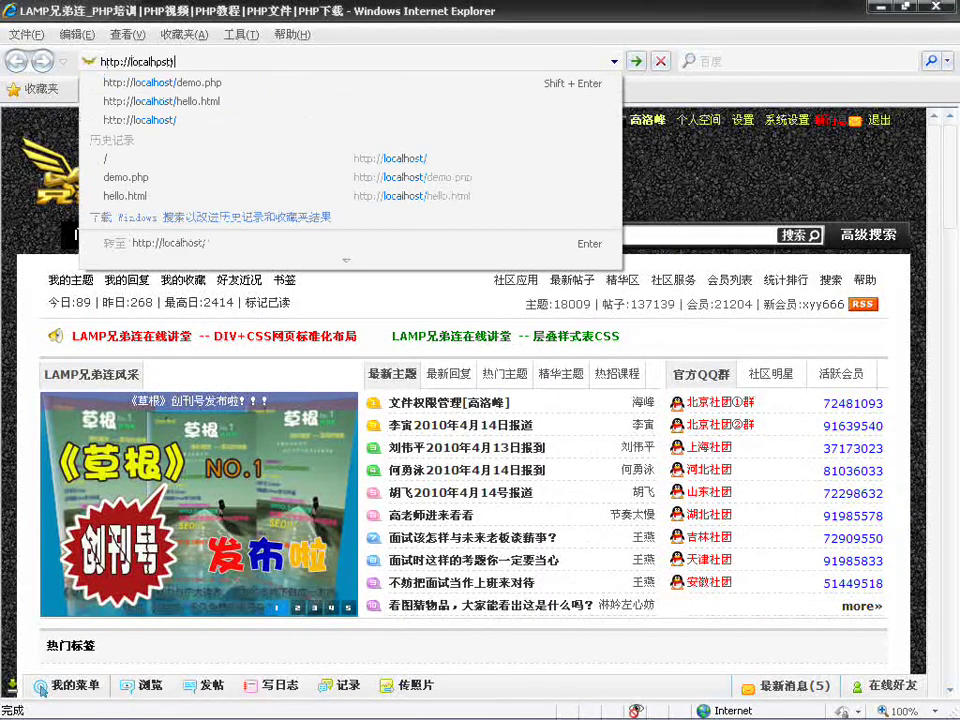
{"action": "key", "text": "Down"}
{"action": "key", "text": "Return"}
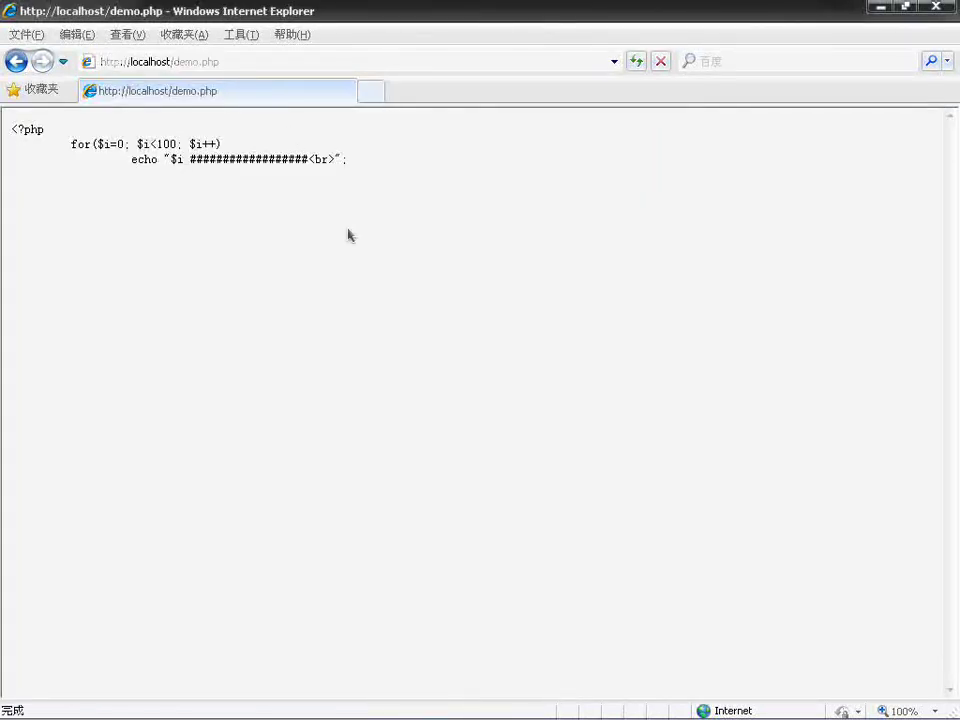
{"action": "mouse_move", "coordinate": [601, 716]}
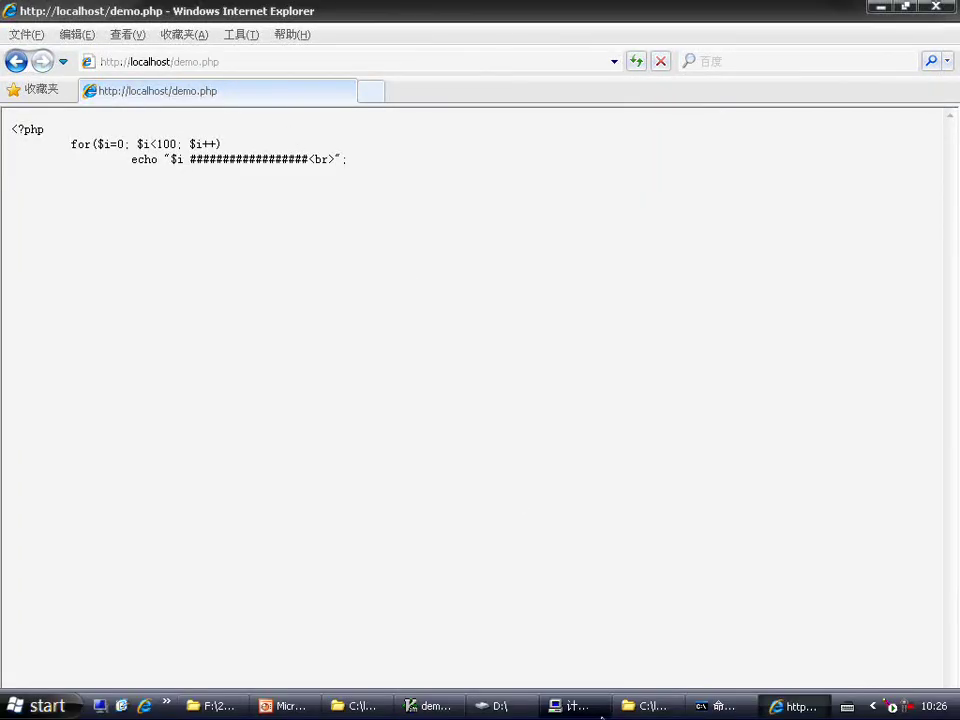
{"action": "left_click", "coordinate": [331, 712]}
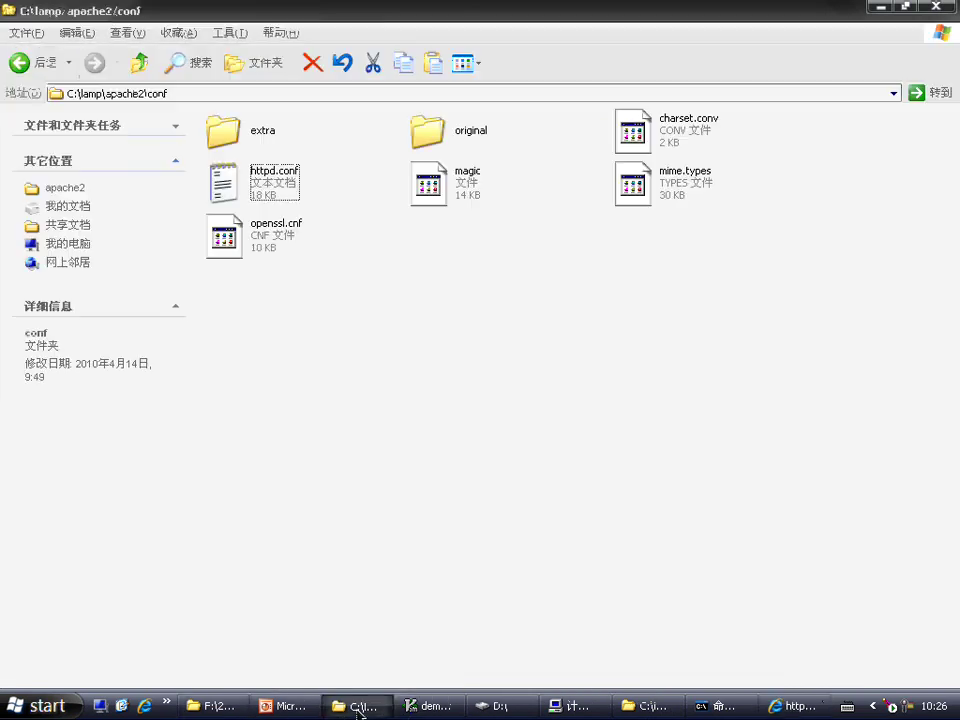
Step: Open httpd.conf in Vim and place the cursor after 'http' on the AddType line
{"action": "right_click", "coordinate": [259, 195]}
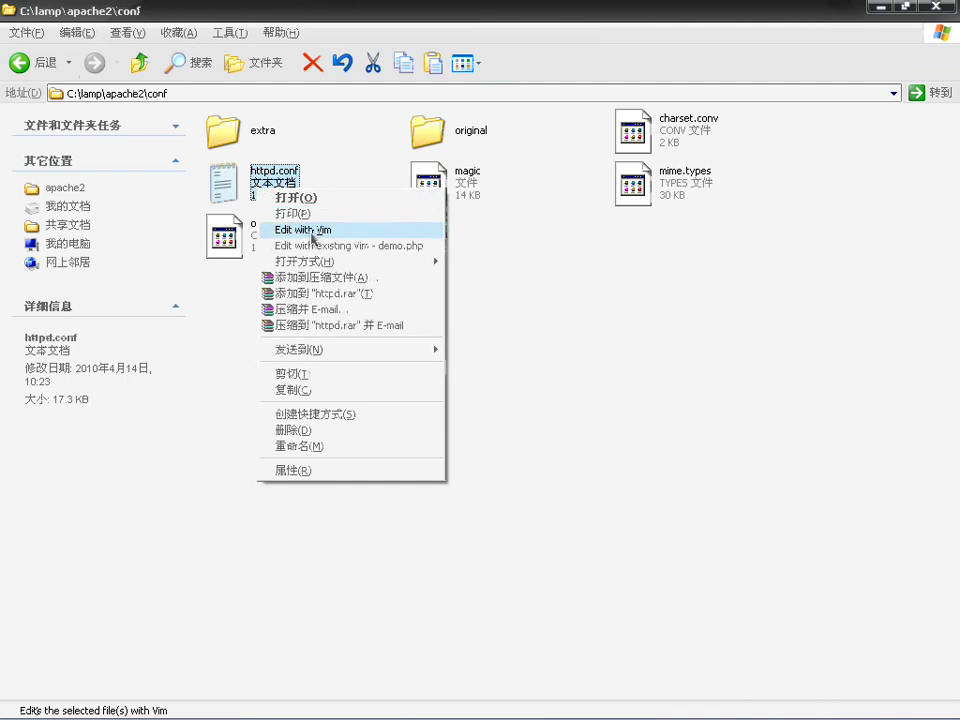
{"action": "left_click", "coordinate": [312, 234]}
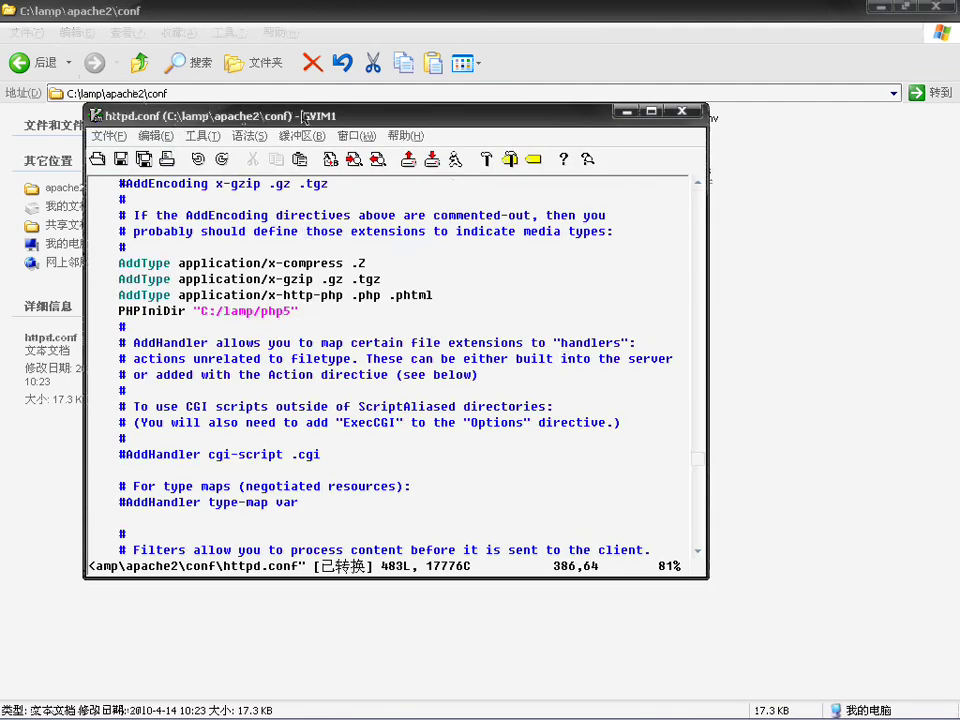
{"action": "left_click", "coordinate": [390, 296]}
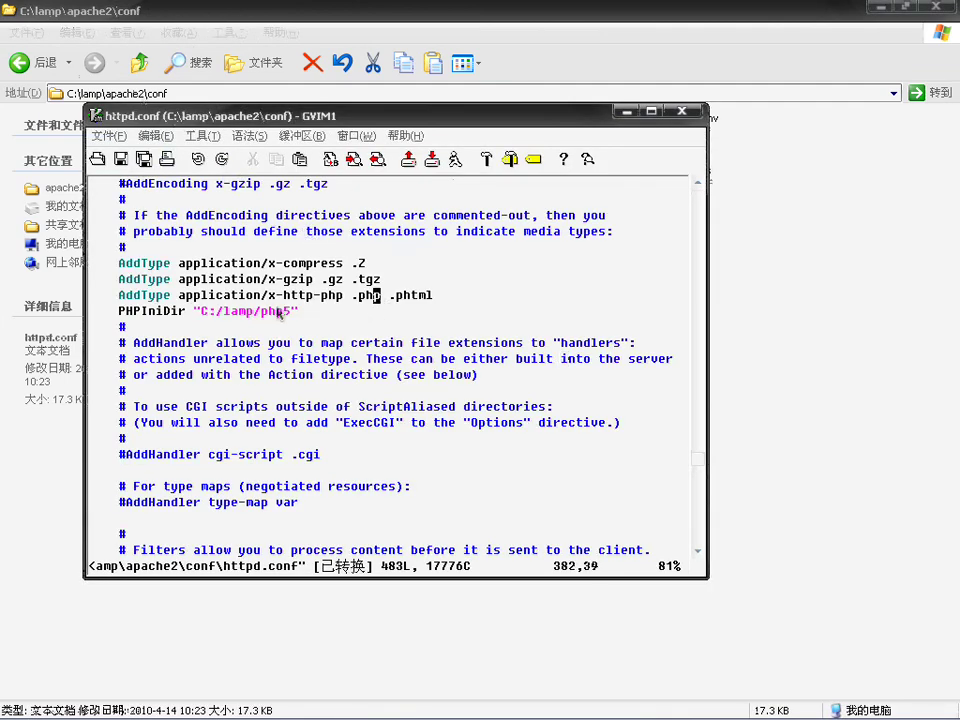
{"action": "left_click", "coordinate": [193, 295]}
{"action": "left_click", "coordinate": [204, 311]}
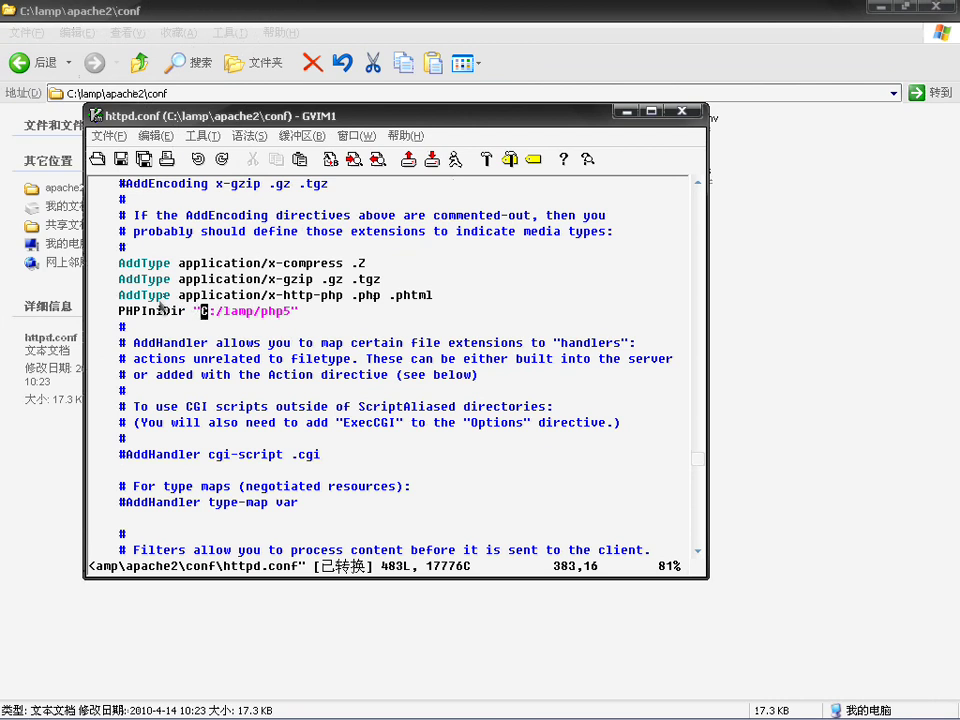
{"action": "left_click_drag", "start_coordinate": [201, 295], "coordinate": [232, 295]}
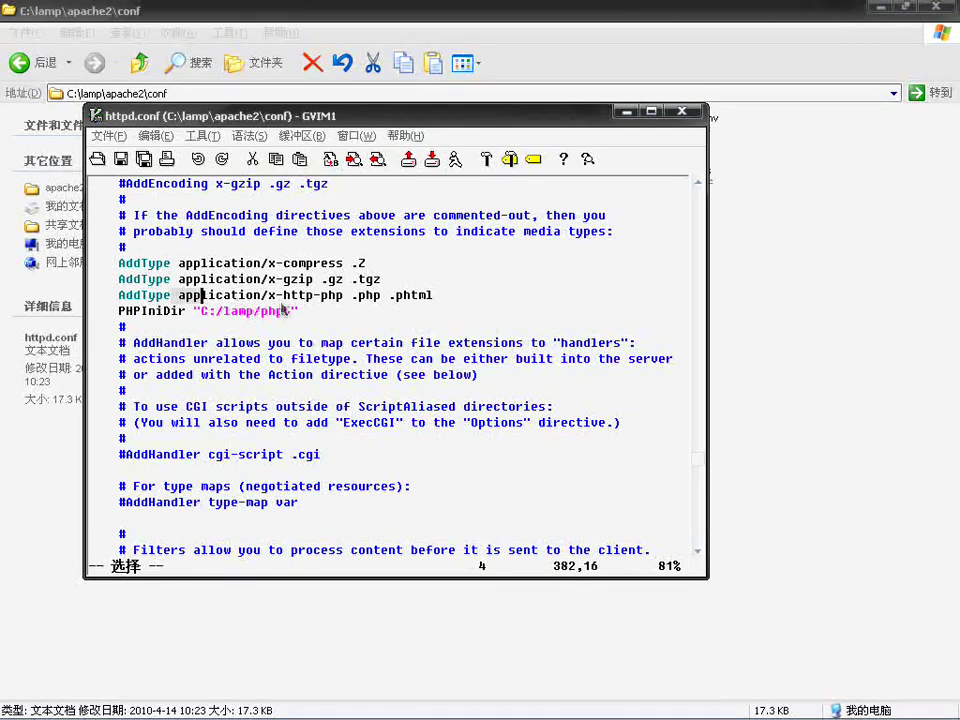
{"action": "left_click", "coordinate": [285, 296]}
{"action": "left_click", "coordinate": [316, 296]}
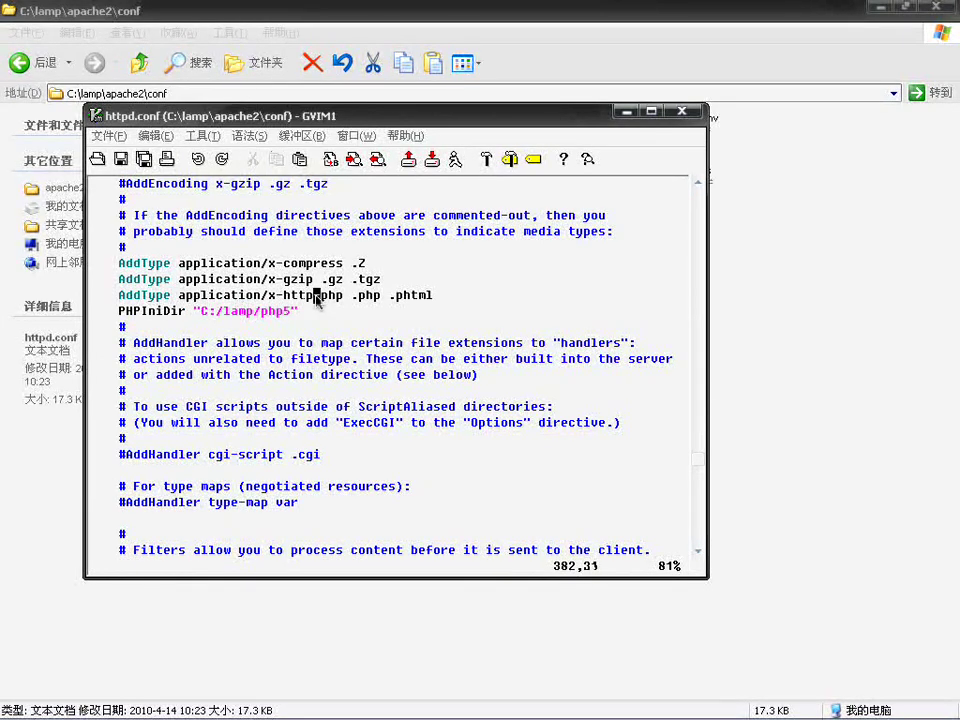
Step: Insert 'd' to make application/x-httpd-php, save and close, then recall the Apache stop command
{"action": "key", "text": "i"}
{"action": "type", "text": "d"}
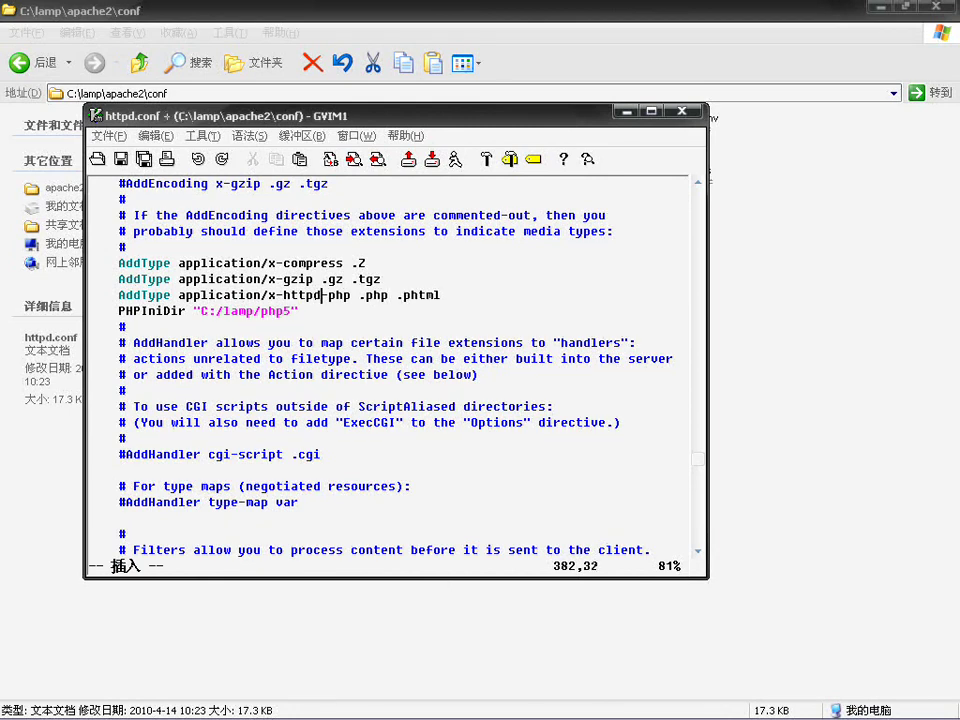
{"action": "key", "text": "ctrl+s"}
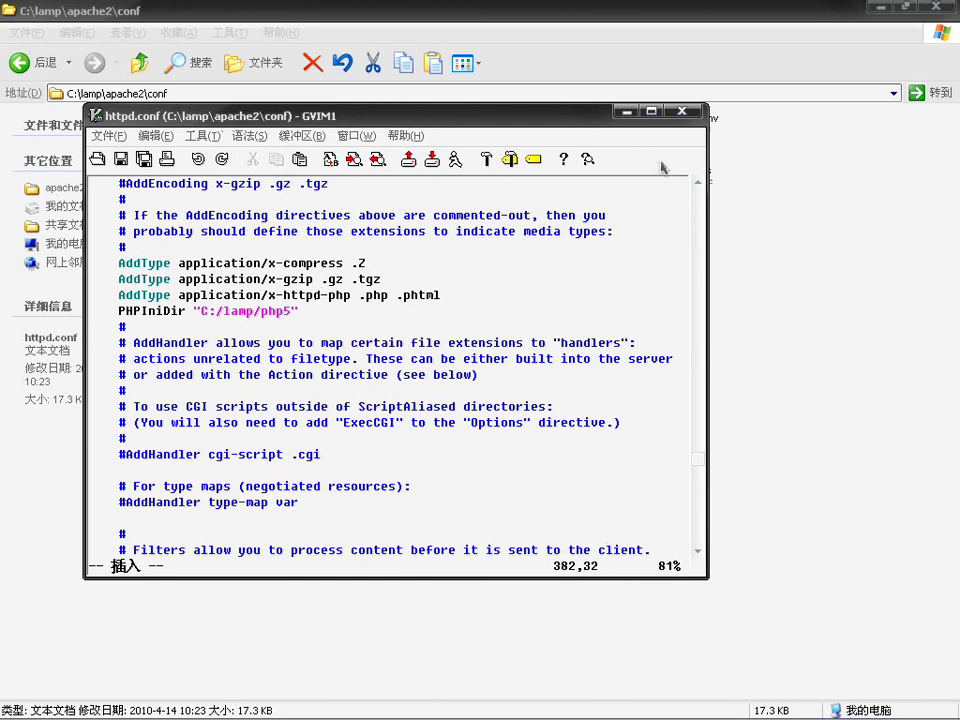
{"action": "left_click", "coordinate": [681, 112]}
{"action": "left_click", "coordinate": [728, 703]}
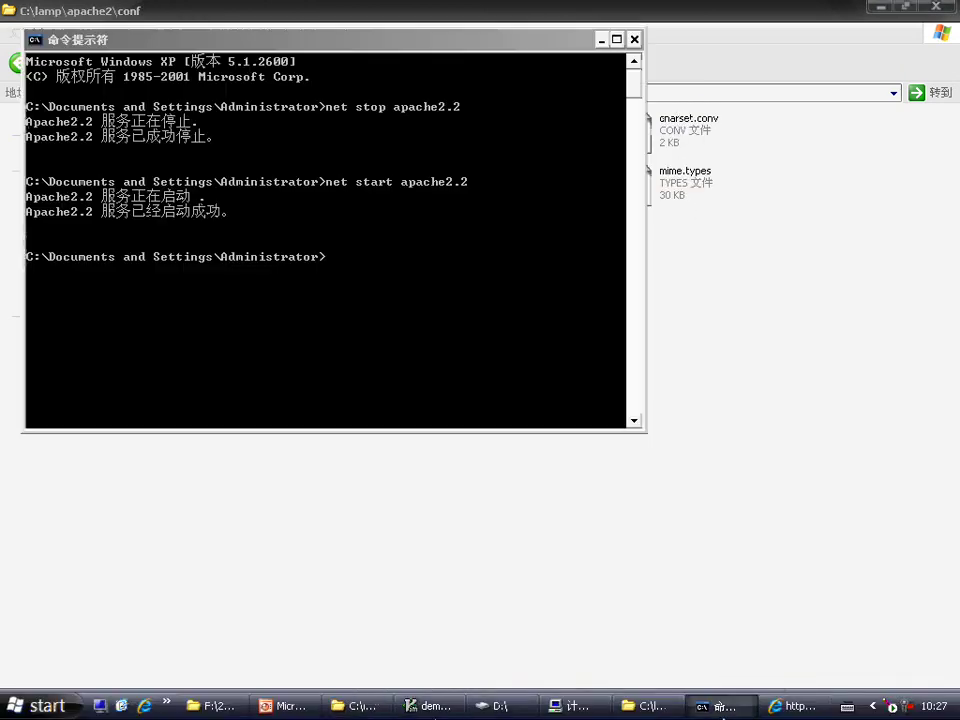
{"action": "key", "text": "Up"}
{"action": "key", "text": "Up"}
Step: Run net stop apache2.2, then net start apache2.2 to restart the service
{"action": "key", "text": "Return"}
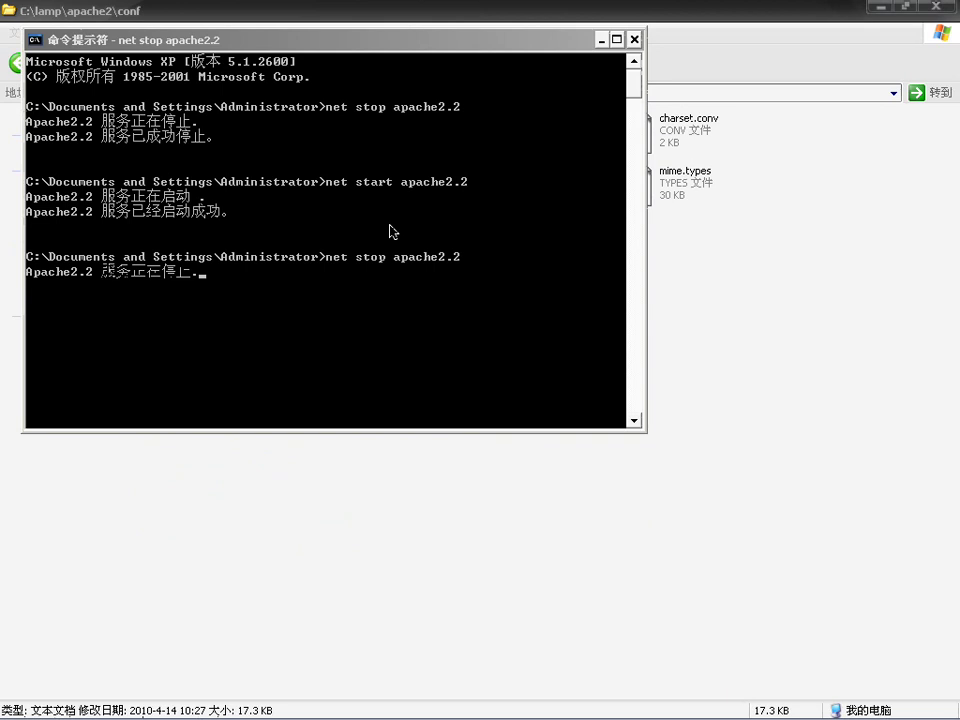
{"action": "key", "text": "Up"}
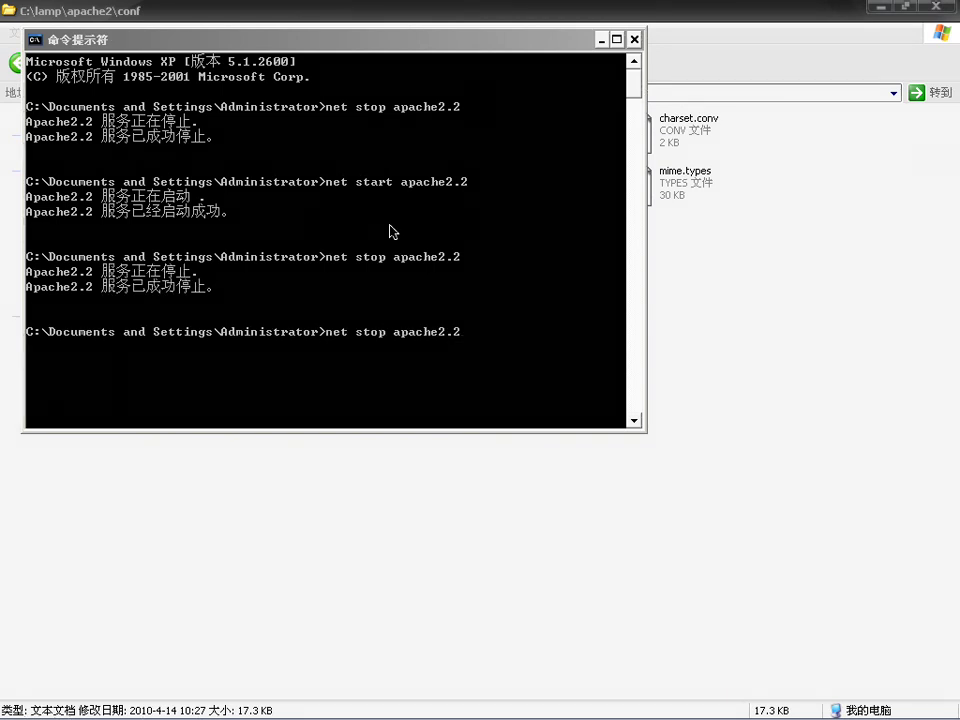
{"action": "key", "text": "Up"}
{"action": "key", "text": "Return"}
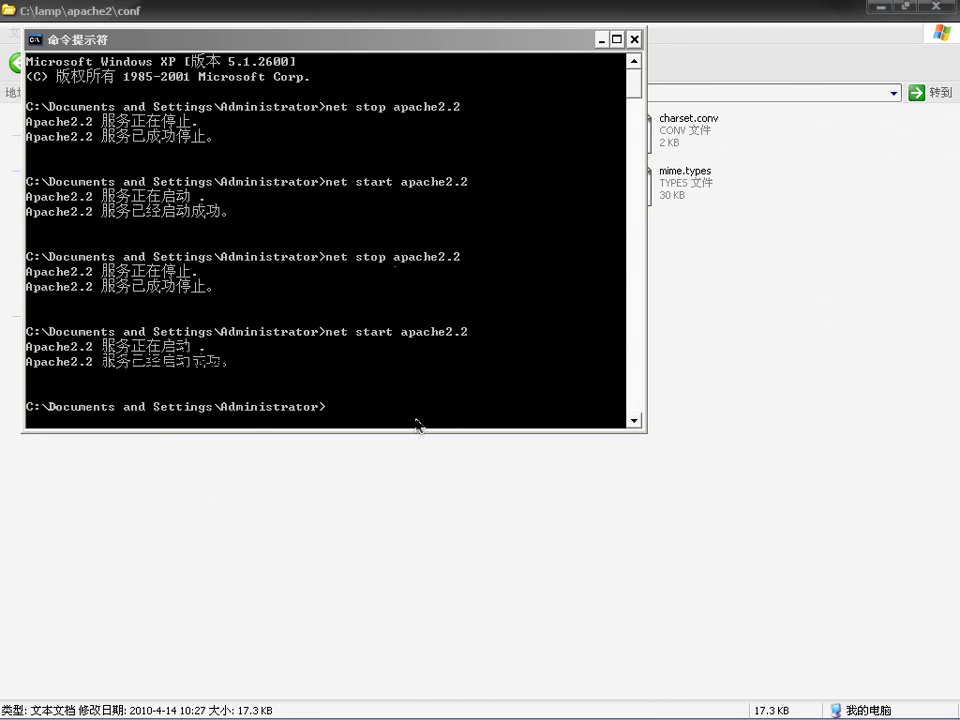
{"action": "mouse_move", "coordinate": [540, 715]}
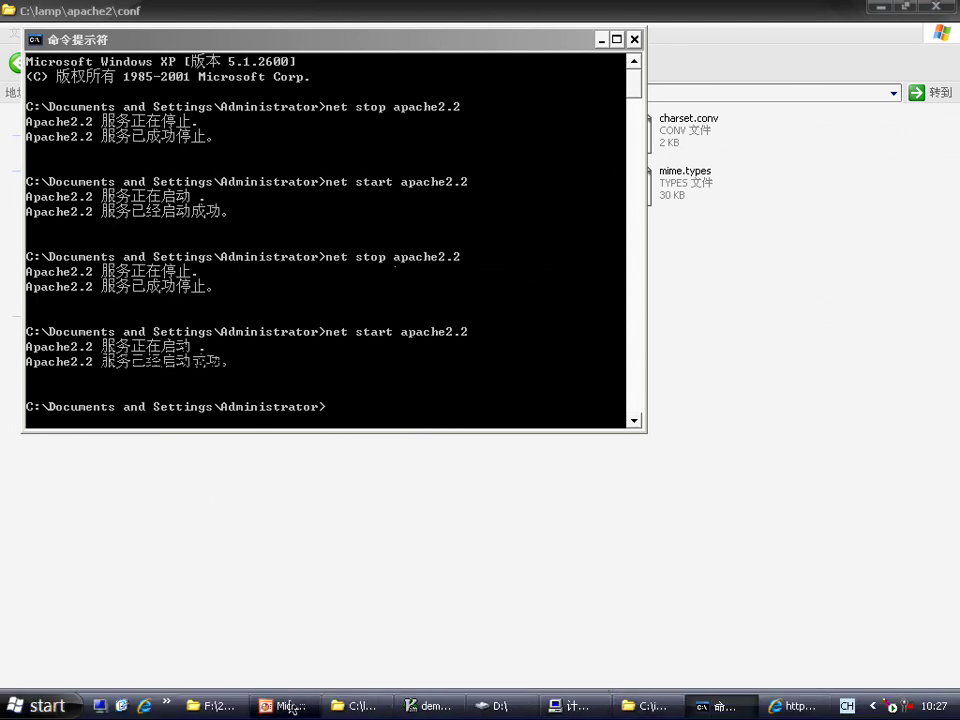
Step: Refresh demo.php in Internet Explorer so it prints numbered rows of # signs
{"action": "left_click", "coordinate": [808, 712]}
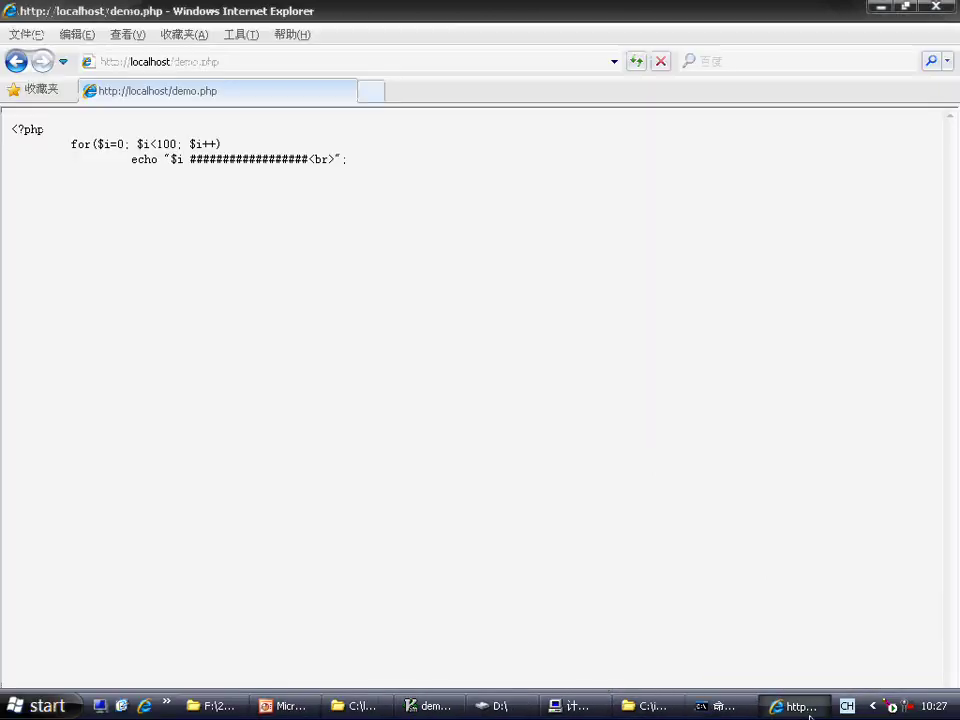
{"action": "left_click", "coordinate": [635, 62]}
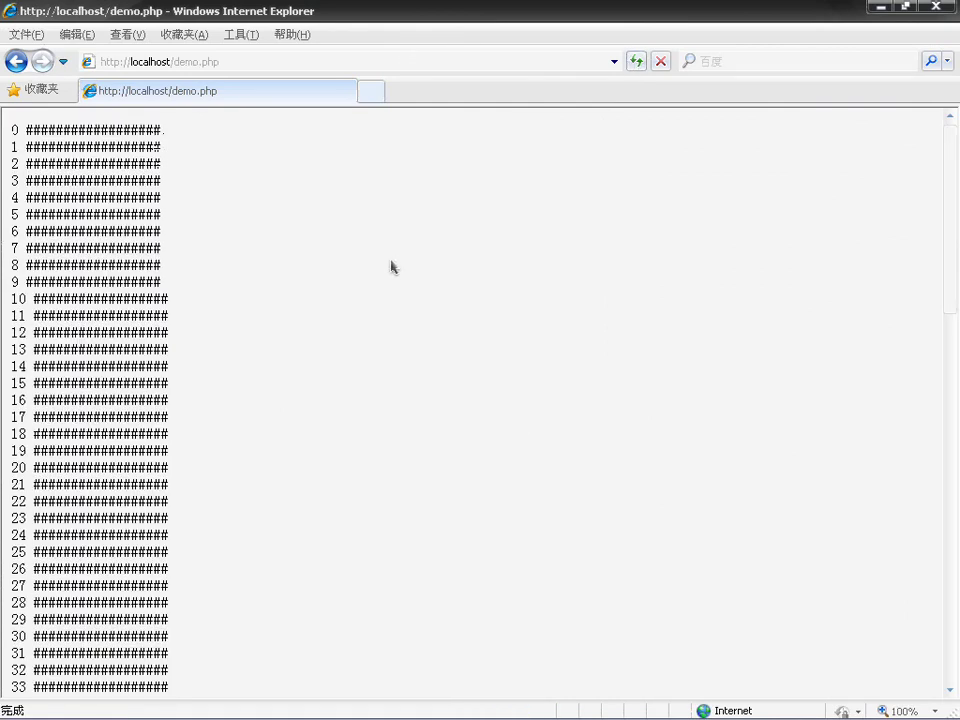
{"action": "left_click_drag", "start_coordinate": [41, 135], "coordinate": [238, 716]}
{"action": "left_click", "coordinate": [261, 527]}
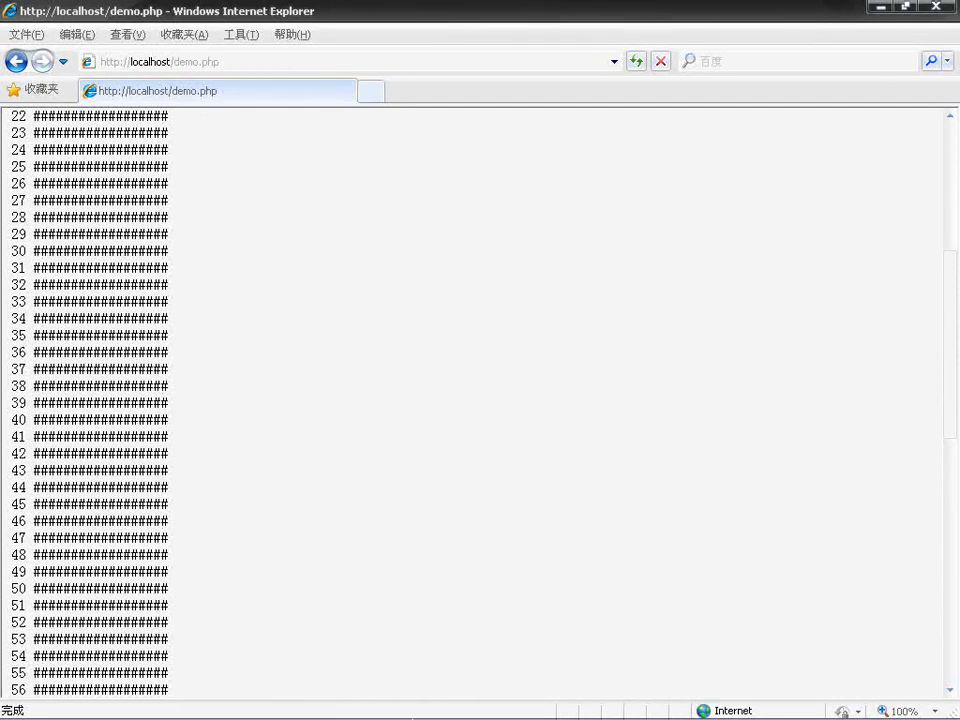
Step: Navigate from the conf folder up to C:\lamp\apache2\htdocs
{"action": "mouse_move", "coordinate": [560, 710]}
{"action": "left_click", "coordinate": [358, 706]}
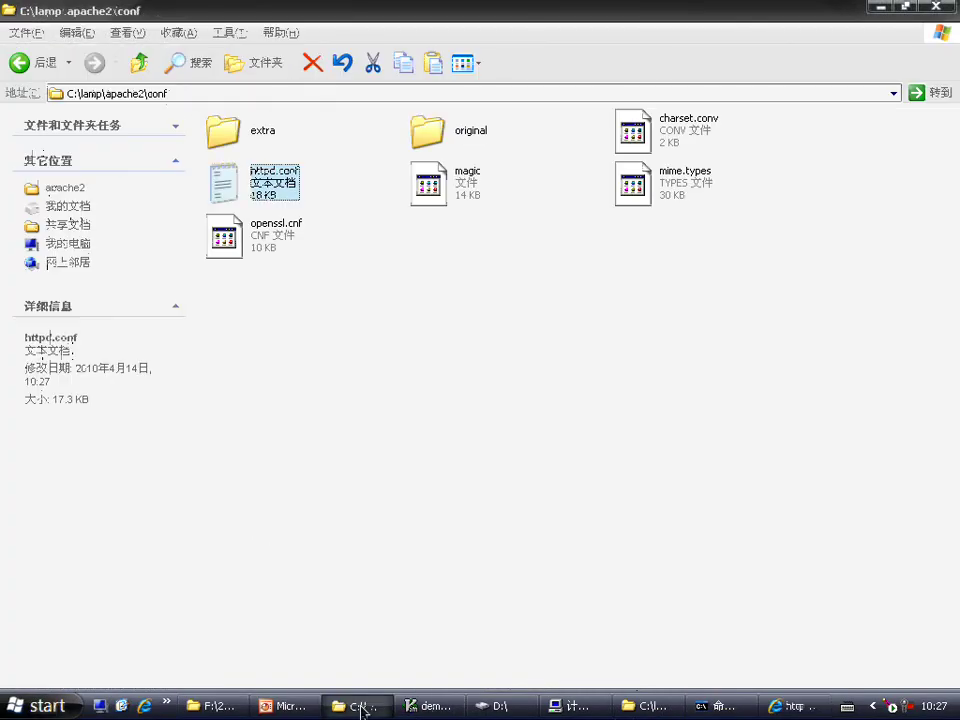
{"action": "left_click", "coordinate": [422, 324]}
{"action": "left_click", "coordinate": [141, 64]}
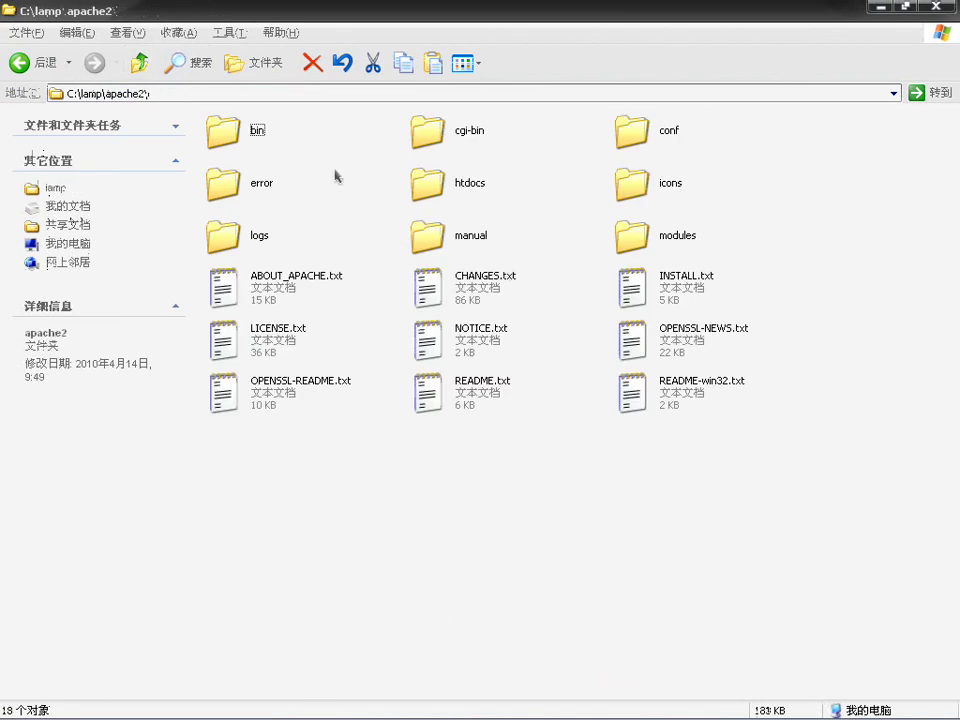
{"action": "double_click", "coordinate": [418, 182]}
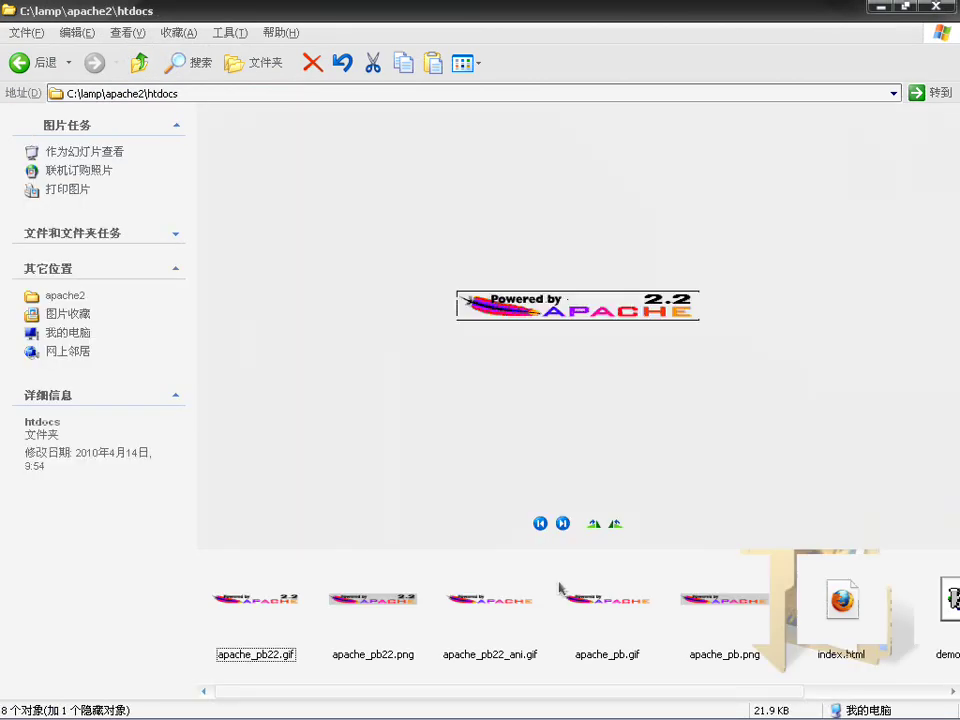
Step: Create a new text document in htdocs and name it test.php
{"action": "right_click", "coordinate": [564, 639]}
{"action": "right_click", "coordinate": [540, 634]}
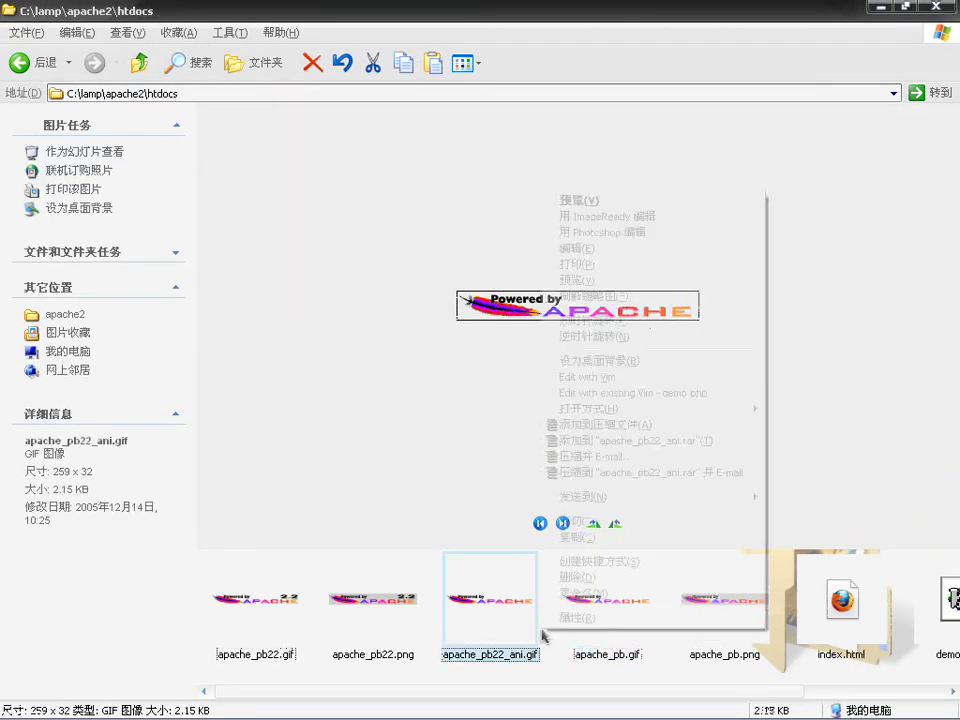
{"action": "right_click", "coordinate": [551, 638]}
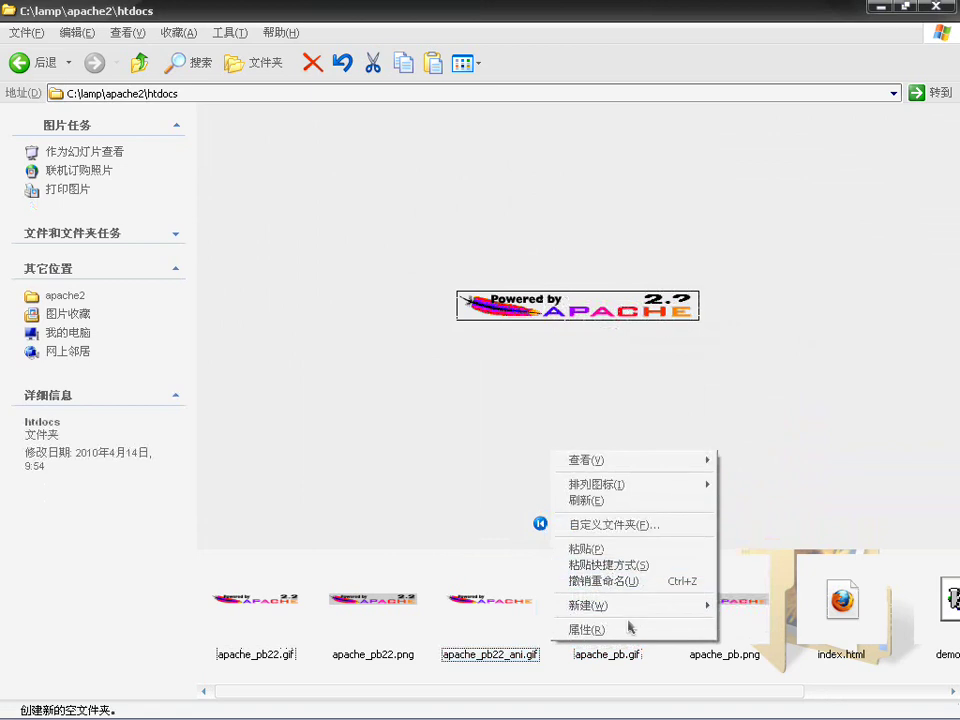
{"action": "mouse_move", "coordinate": [690, 605]}
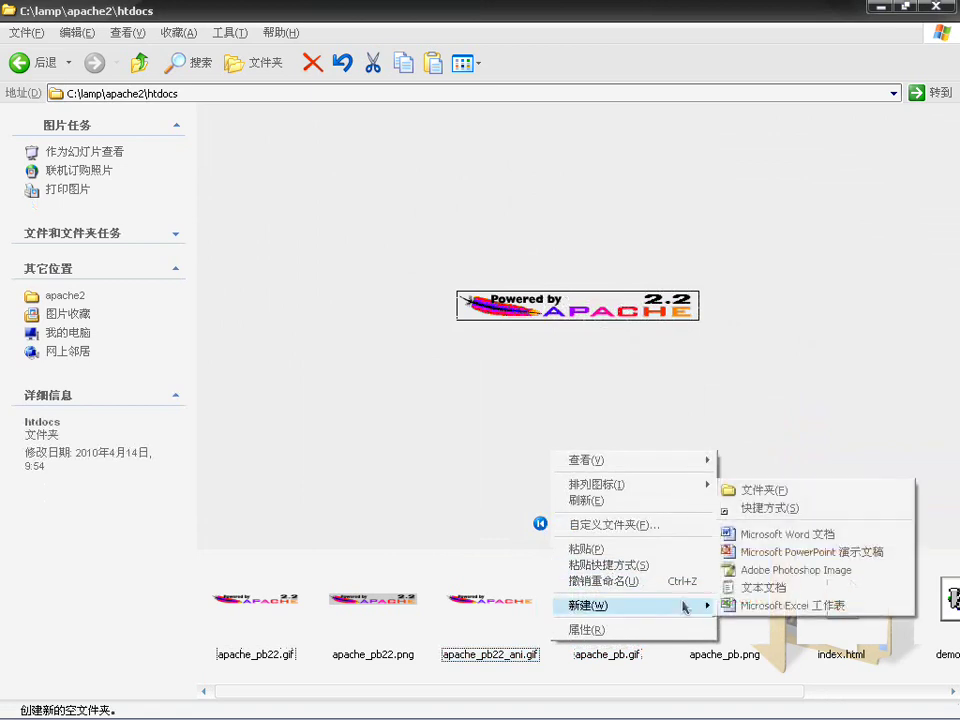
{"action": "left_click", "coordinate": [790, 587]}
{"action": "type", "text": "test.php"}
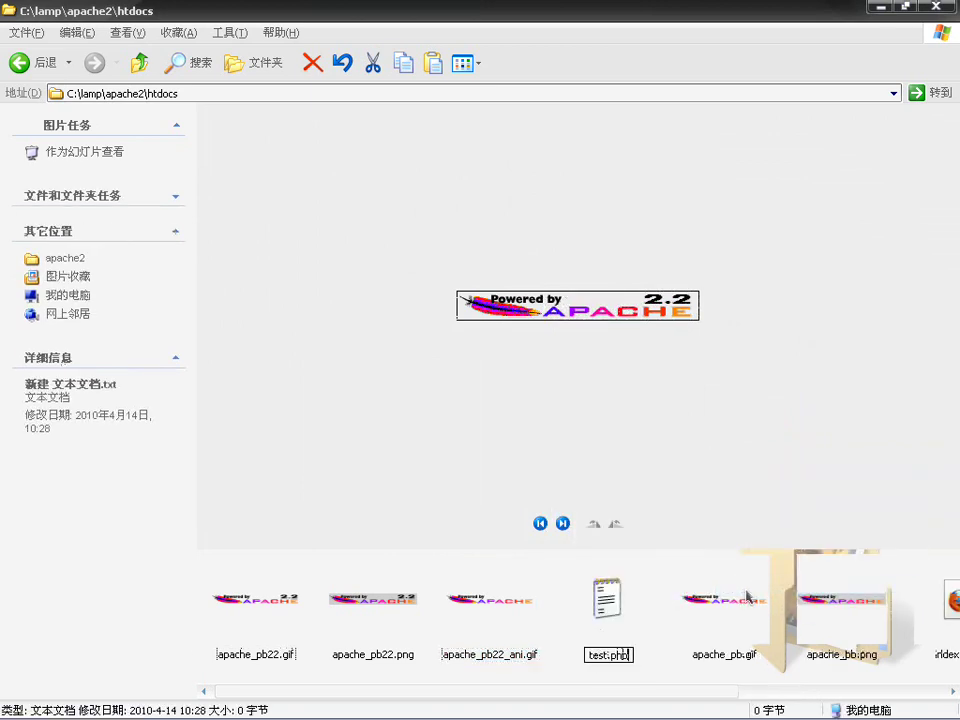
{"action": "key", "text": "Return"}
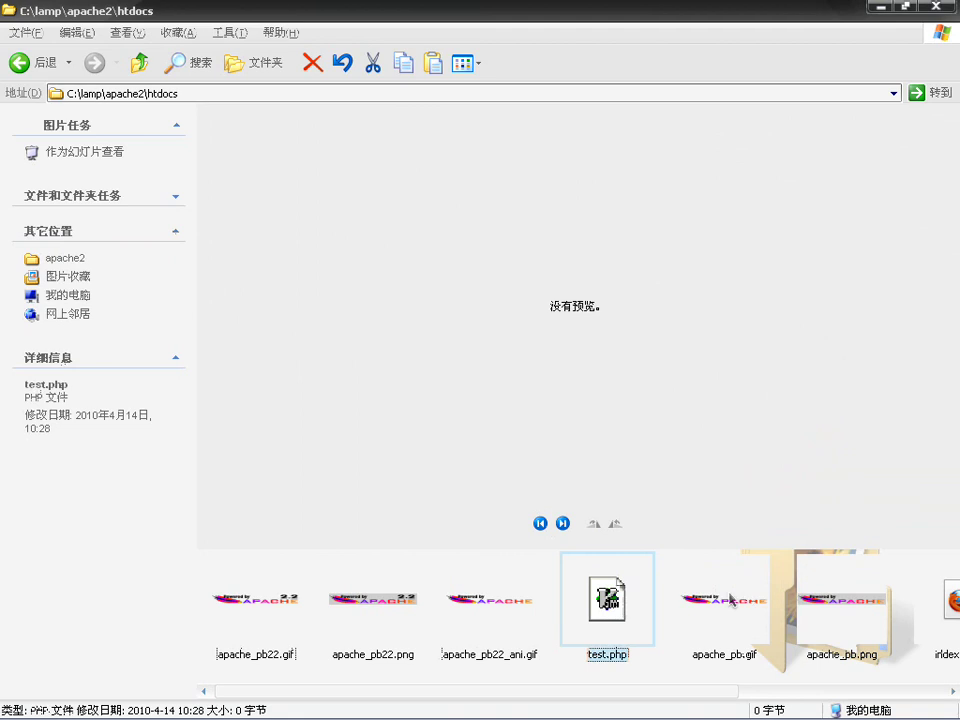
Step: Open test.php in GVim, enter <?php and an indented phpinfo(); line, and save
{"action": "key", "text": "Return"}
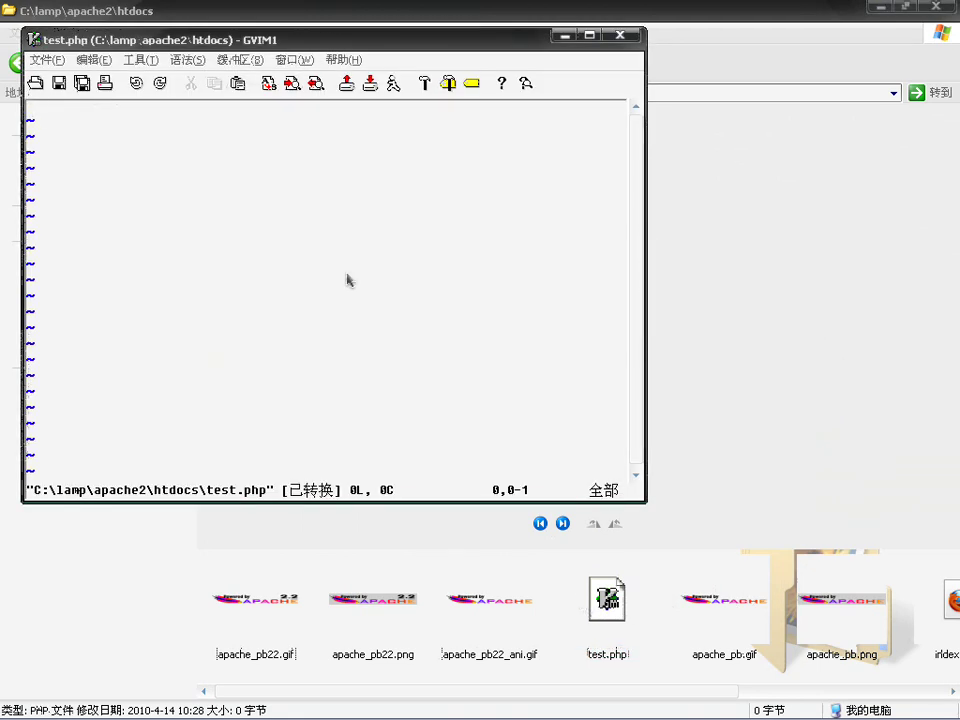
{"action": "type", "text": "i<?php"}
{"action": "key", "text": "Return"}
{"action": "key", "text": "Tab"}
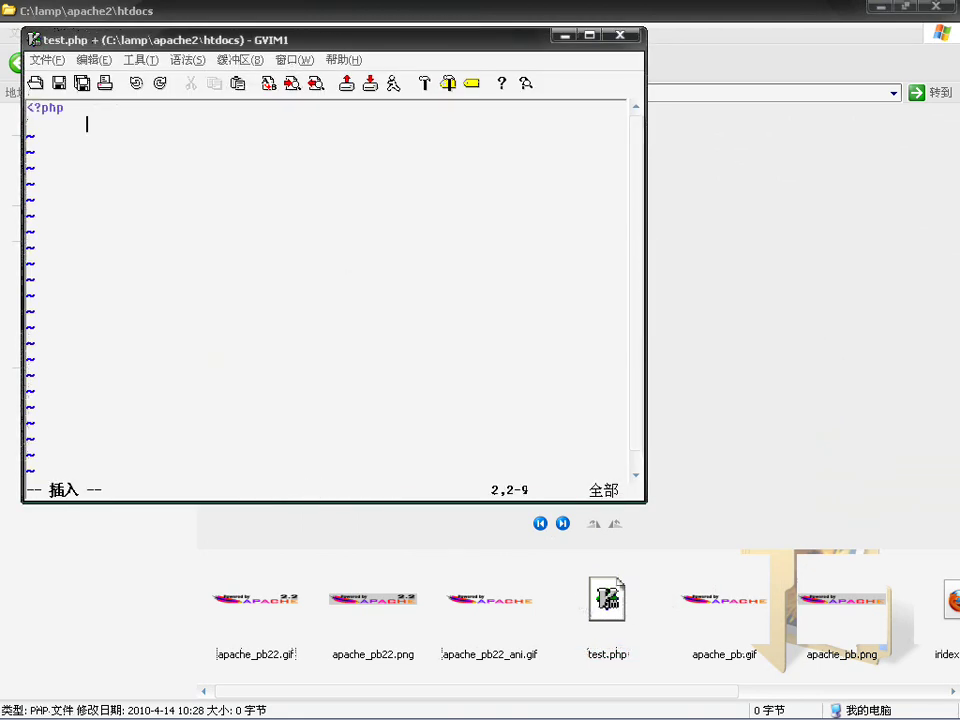
{"action": "type", "text": "phpinfo();"}
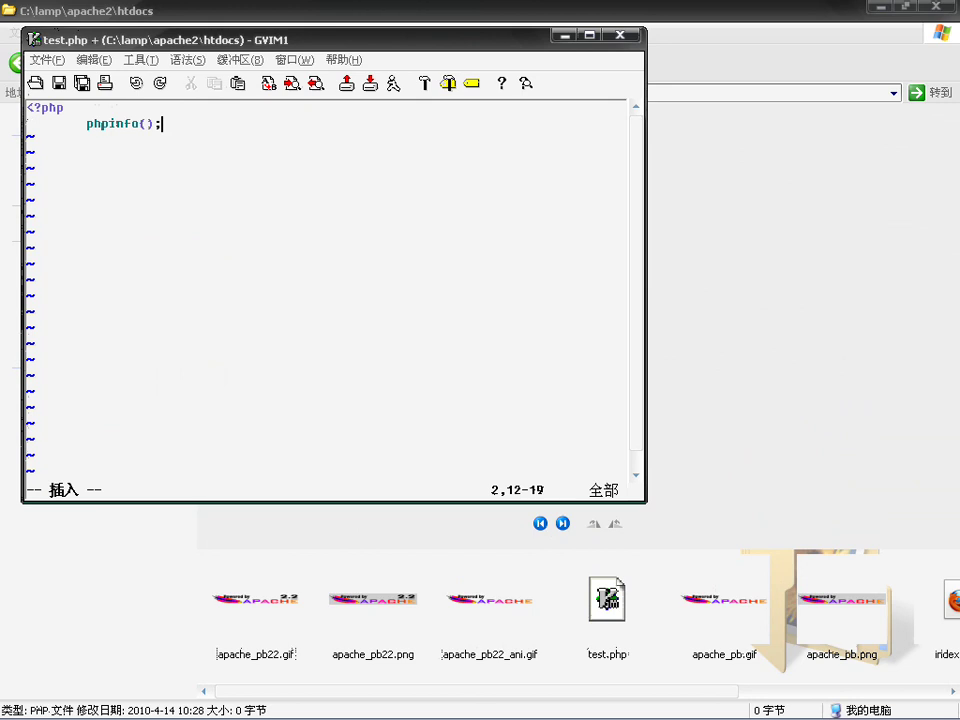
{"action": "key", "text": "ctrl+s"}
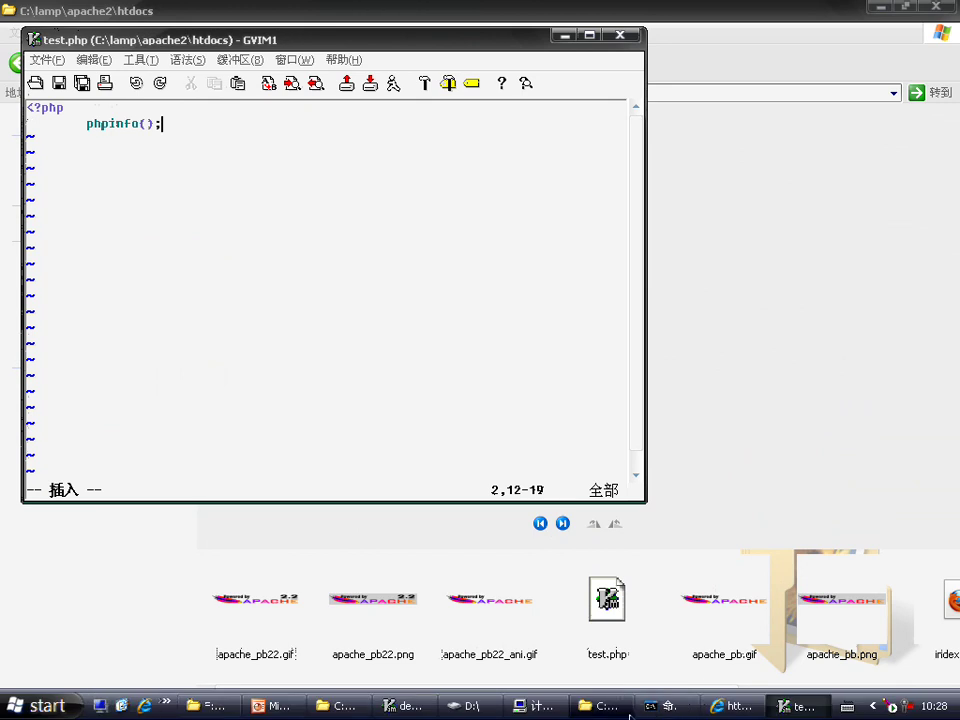
Step: Change the browser address from demo.php to test.php and load it
{"action": "left_click", "coordinate": [738, 706]}
{"action": "left_click", "coordinate": [241, 34]}
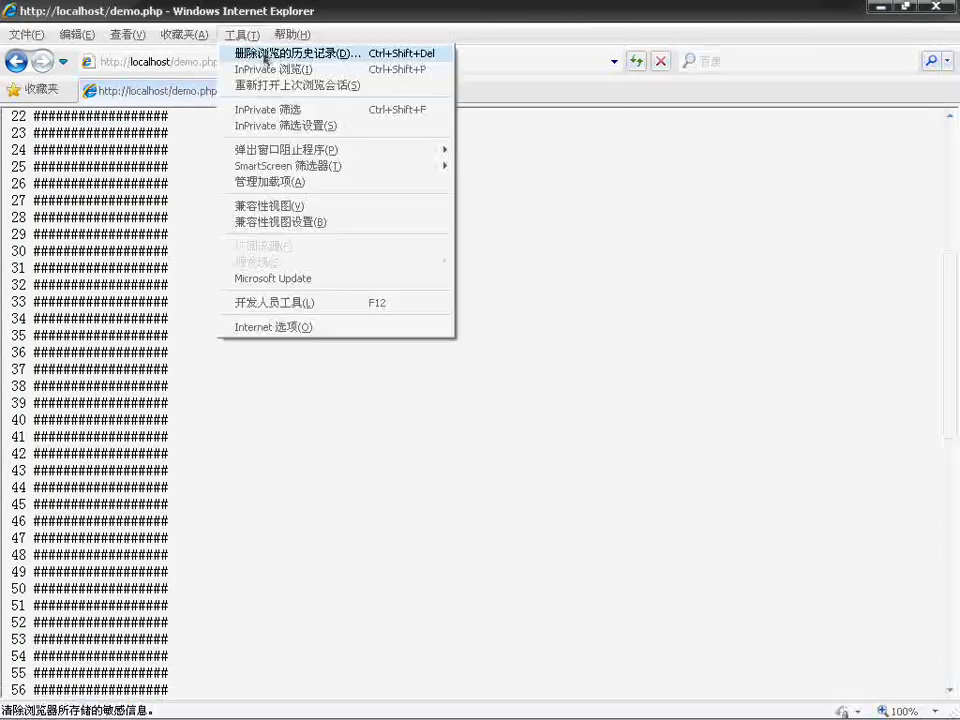
{"action": "left_click", "coordinate": [188, 60]}
{"action": "left_click", "coordinate": [216, 61]}
{"action": "key", "text": "Delete"}
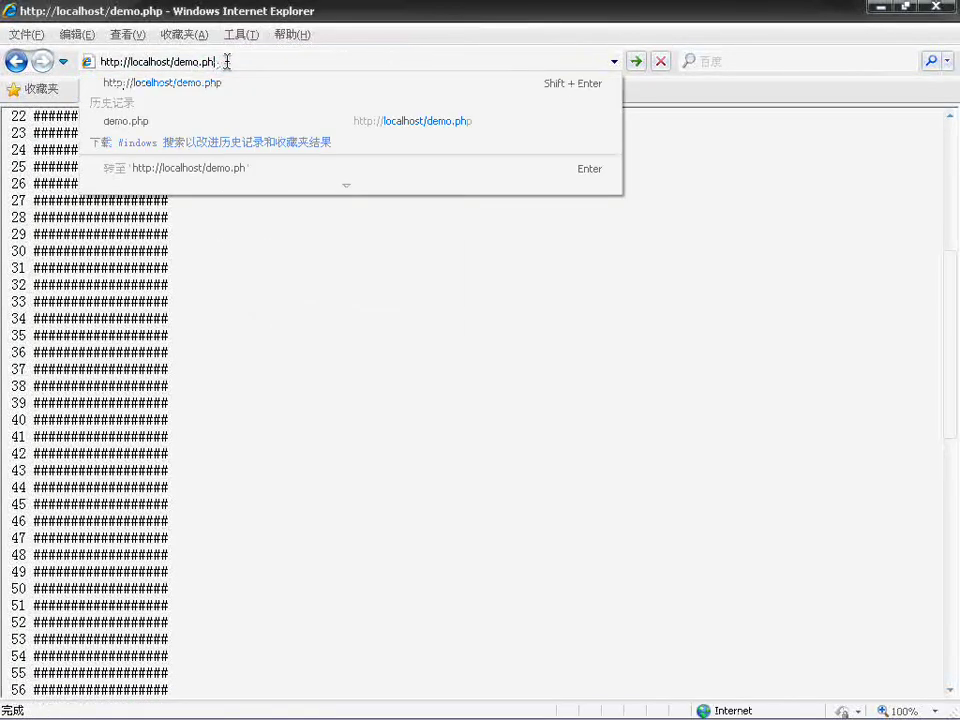
{"action": "key", "text": "BackSpace"}
{"action": "key", "text": "BackSpace"}
{"action": "key", "text": "BackSpace"}
{"action": "key", "text": "BackSpace"}
{"action": "key", "text": "BackSpace"}
{"action": "key", "text": "BackSpace"}
{"action": "key", "text": "BackSpace"}
{"action": "type", "text": "test.php"}
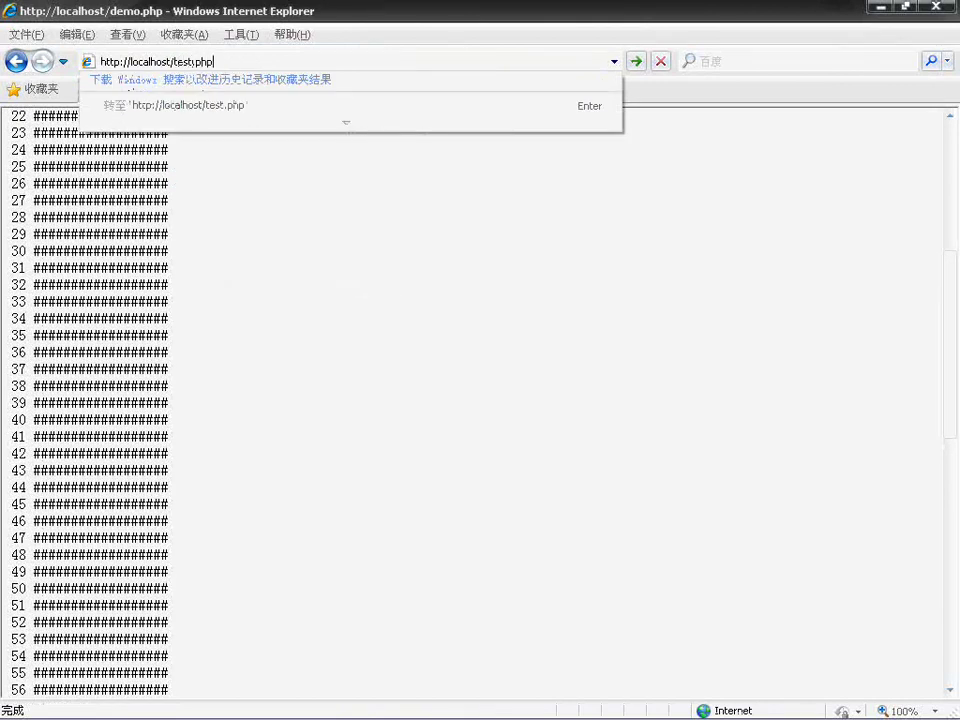
{"action": "key", "text": "Return"}
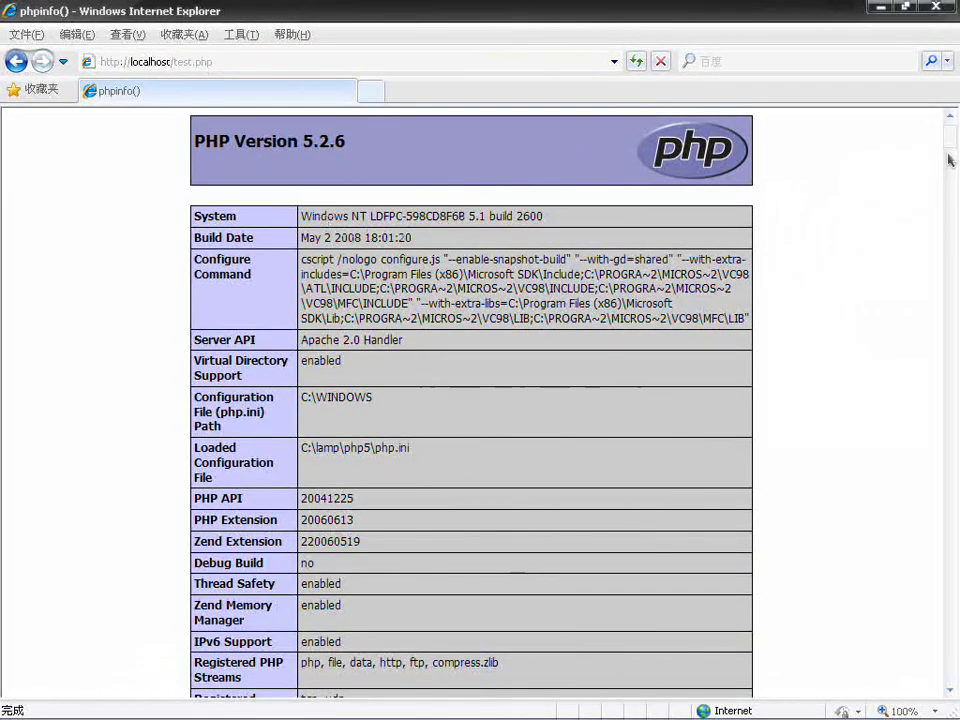
Step: Scroll through the PHP Version 5.2.6 phpinfo page, checking the php.ini path, then minimize the browser
{"action": "mouse_move", "coordinate": [949, 137]}
{"action": "left_mouse_down"}
{"action": "mouse_move", "coordinate": [953, 158]}
{"action": "mouse_move", "coordinate": [952, 138]}
{"action": "left_mouse_up"}
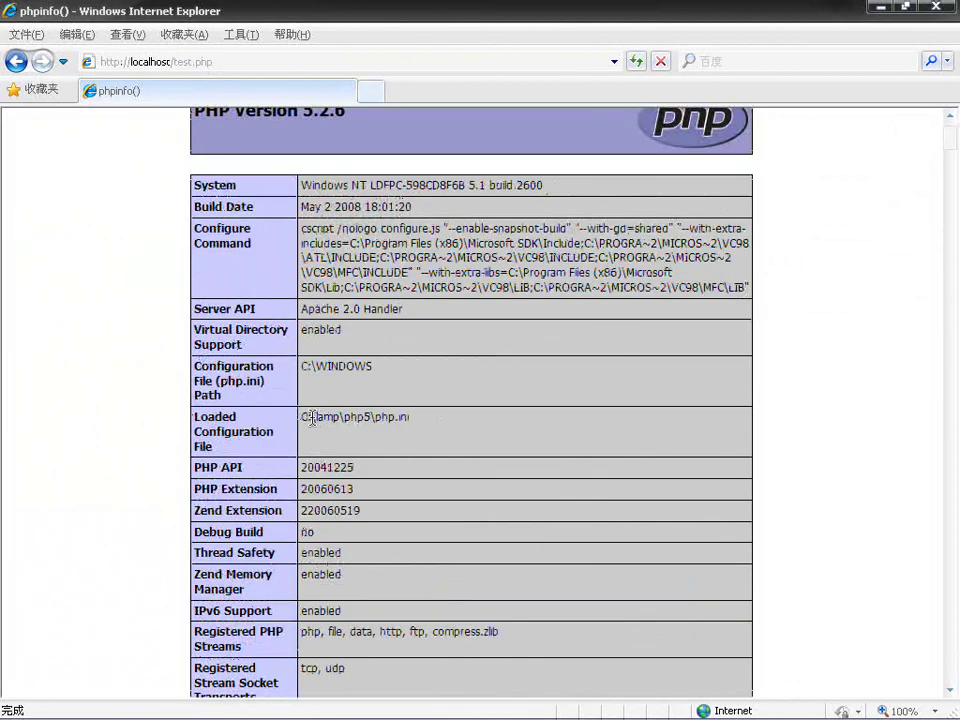
{"action": "left_click_drag", "start_coordinate": [311, 417], "coordinate": [412, 418]}
{"action": "left_click", "coordinate": [476, 440]}
{"action": "left_click_drag", "start_coordinate": [951, 140], "coordinate": [951, 155]}
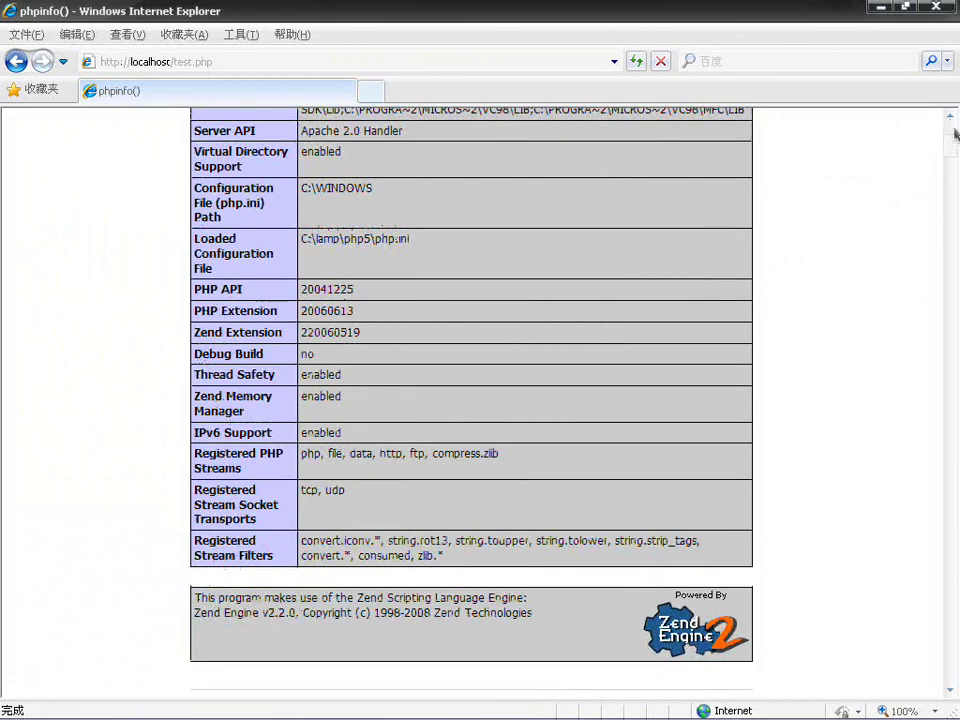
{"action": "scroll", "coordinate": [953, 152], "scroll_direction": "down", "scroll_amount": 3}
{"action": "left_click_drag", "start_coordinate": [953, 152], "coordinate": [951, 452]}
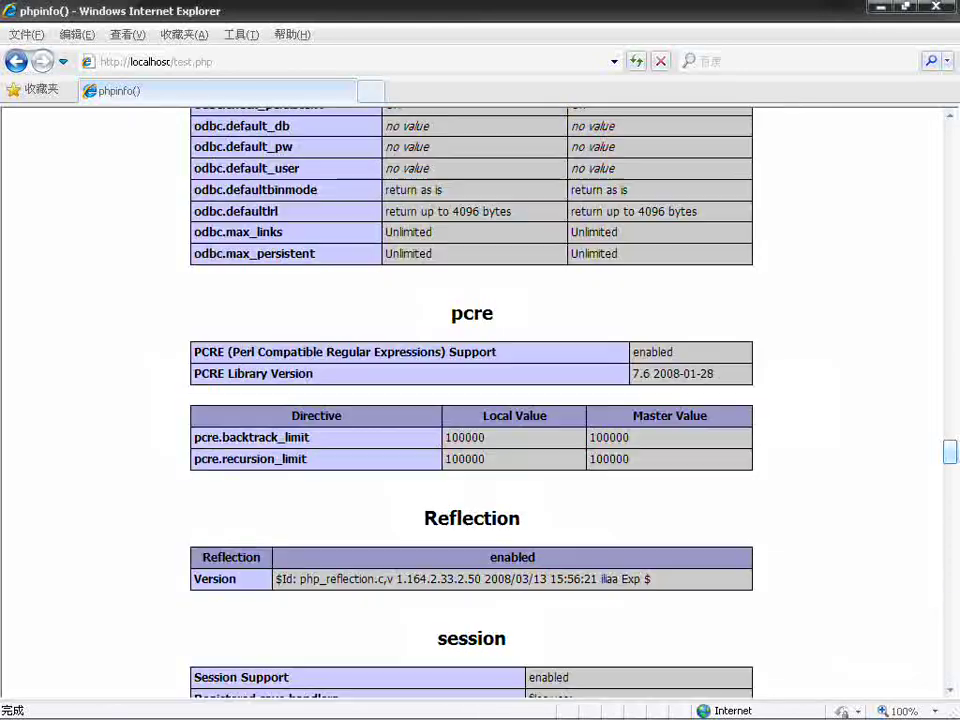
{"action": "left_click", "coordinate": [878, 8]}
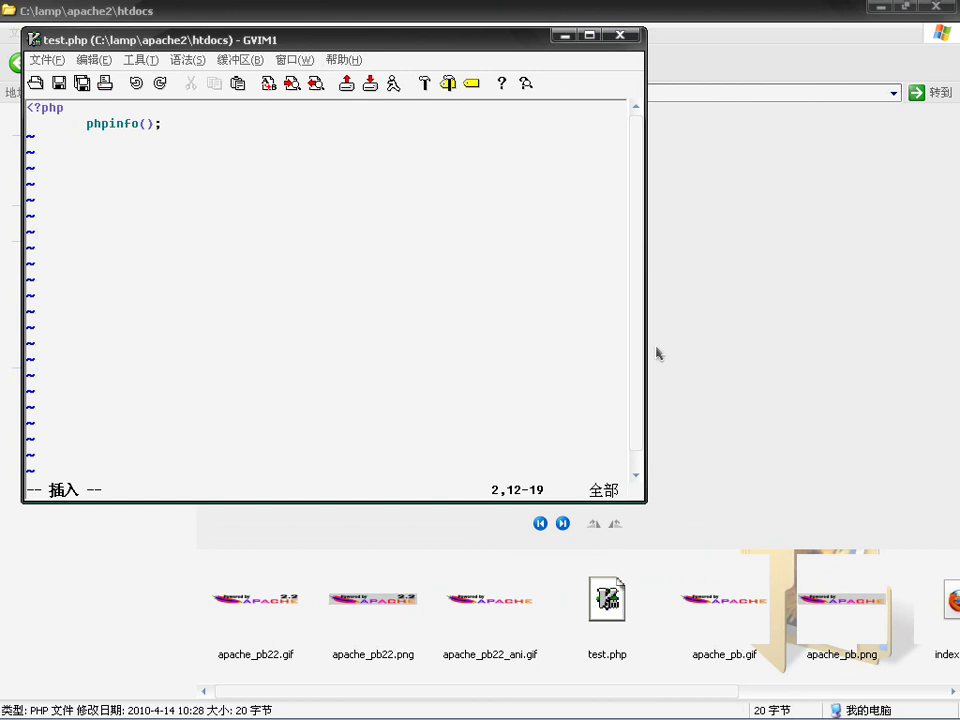
Step: Switch between the phpinfo page and the htdocs folder, ending on htdocs with the 20-byte test.php
{"action": "left_click", "coordinate": [827, 388]}
{"action": "mouse_move", "coordinate": [620, 716]}
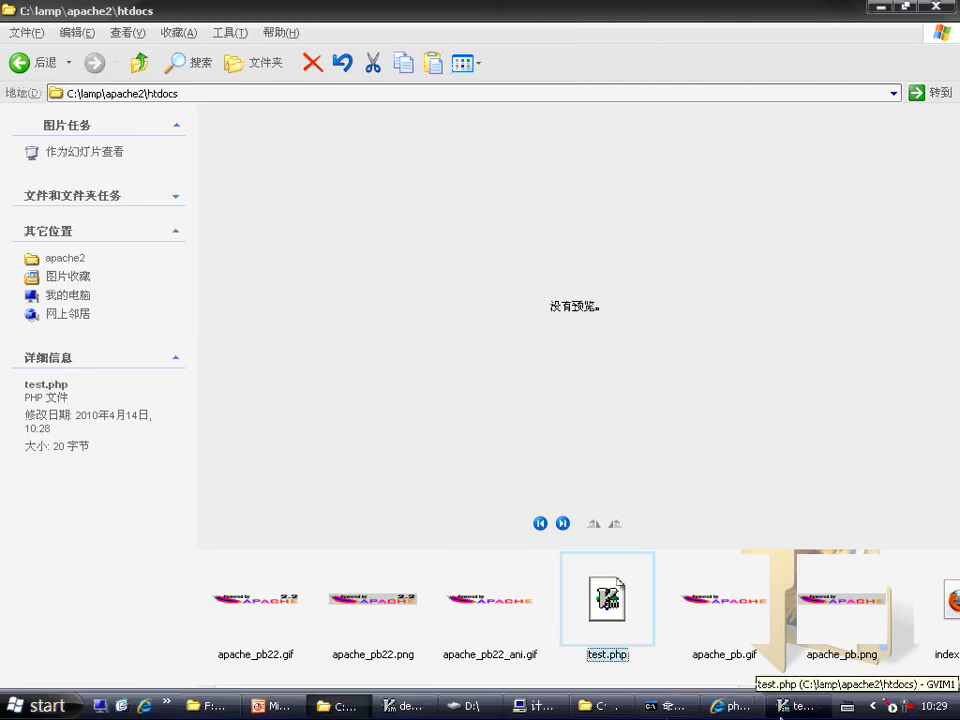
{"action": "left_click", "coordinate": [730, 706]}
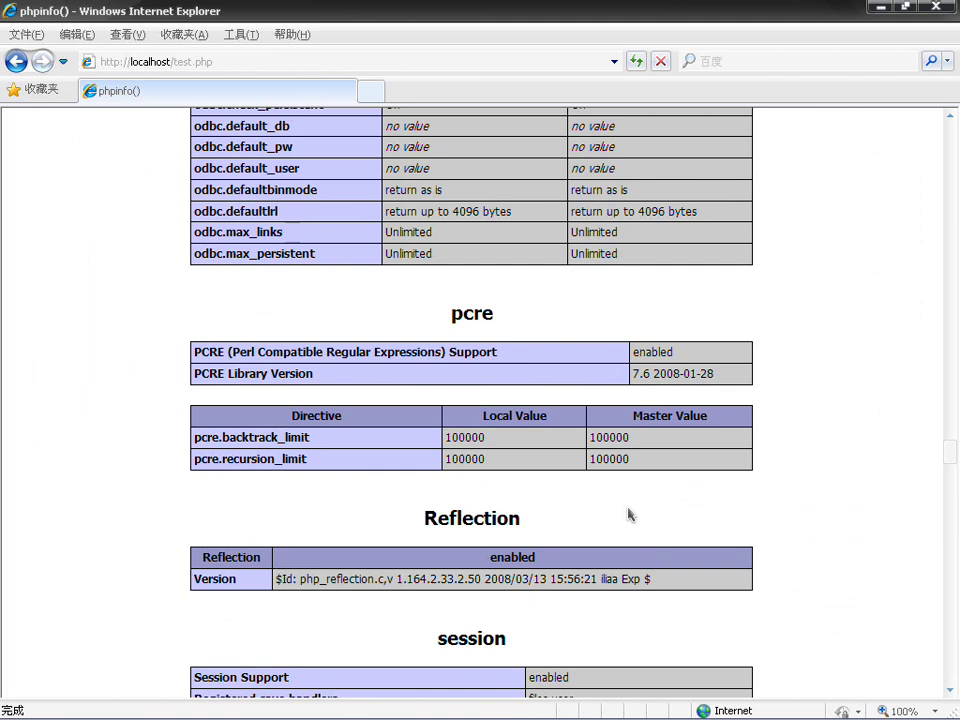
{"action": "mouse_move", "coordinate": [612, 705]}
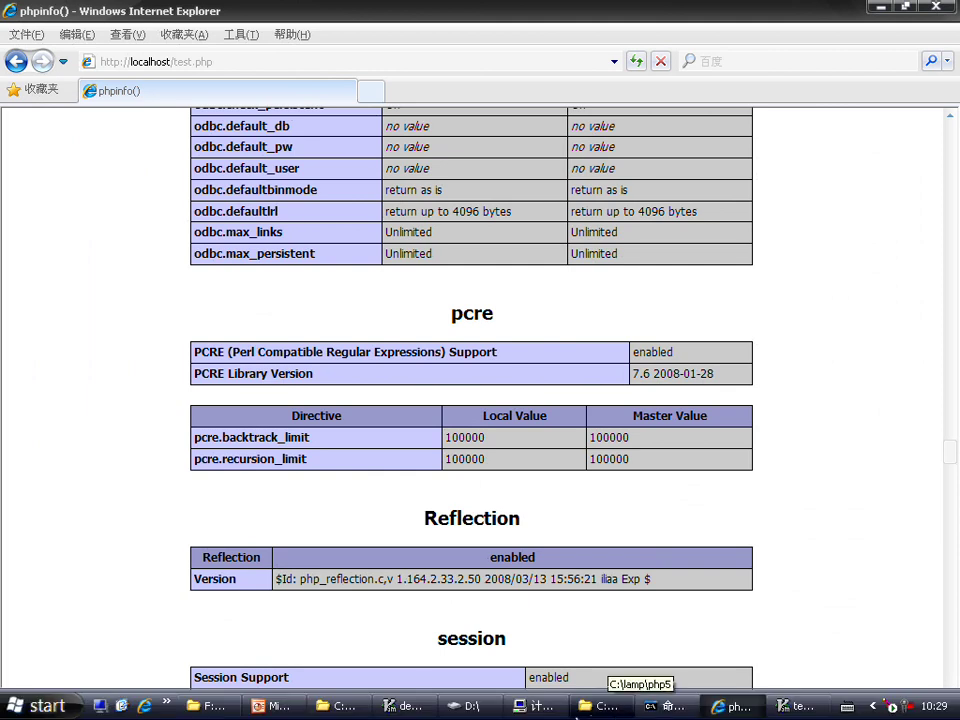
{"action": "left_click", "coordinate": [340, 705]}
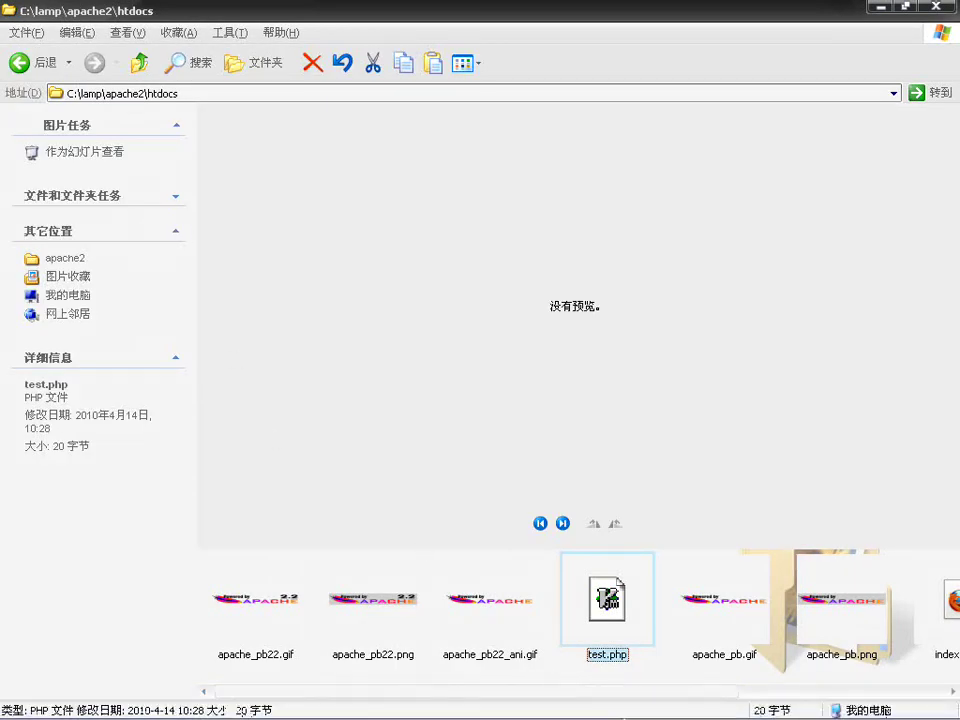
Step: Open C:\lamp\php5 and select libmysql.dll for copying
{"action": "left_click", "coordinate": [270, 705]}
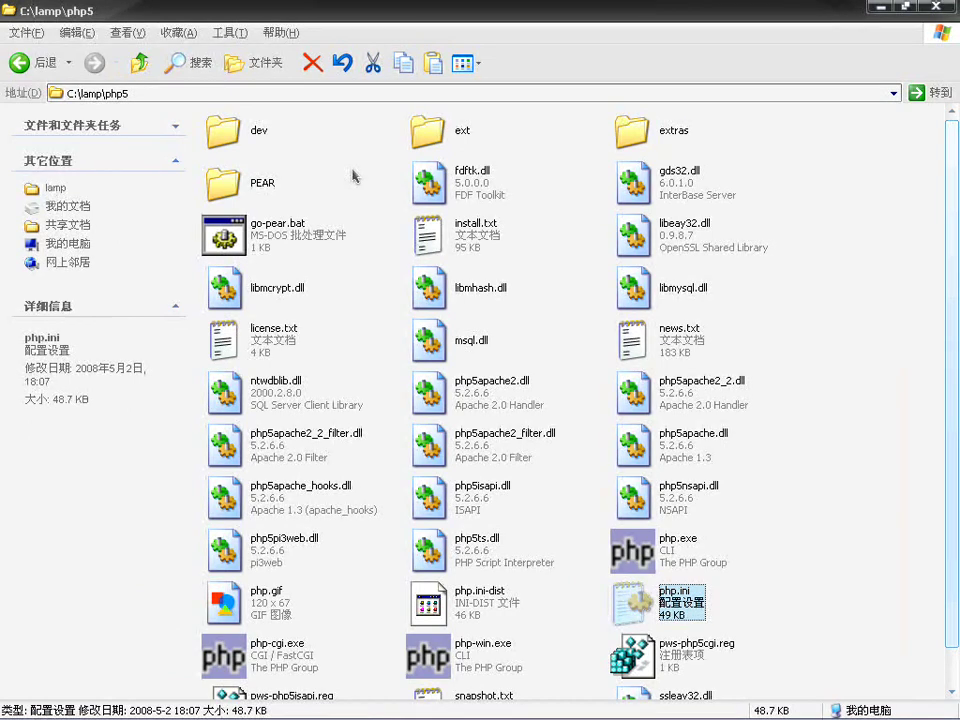
{"action": "key", "text": "l"}
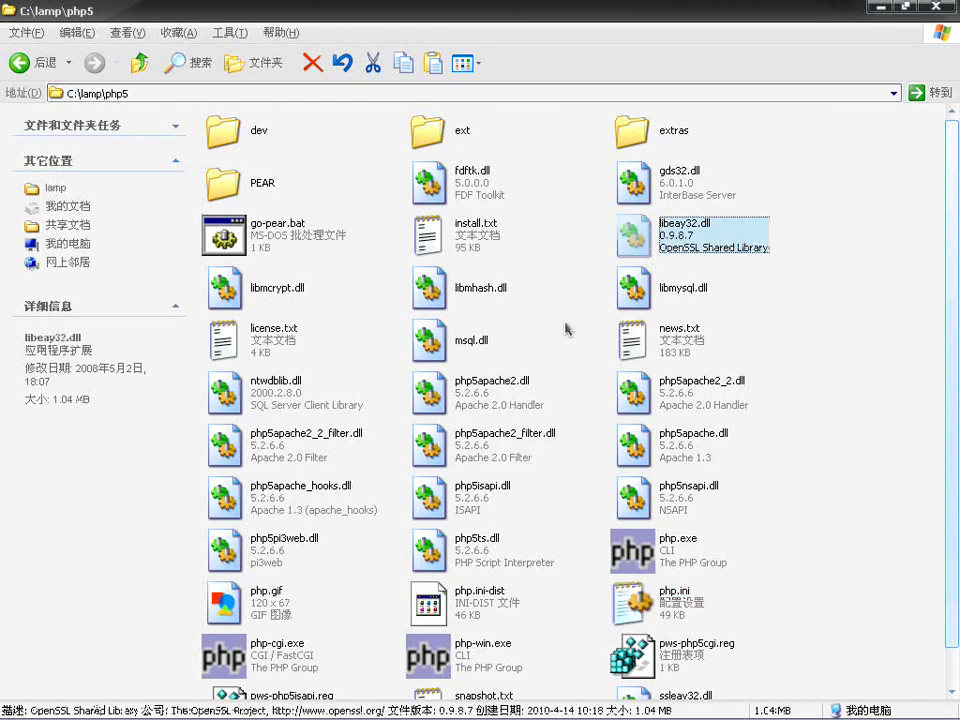
{"action": "key", "text": "l"}
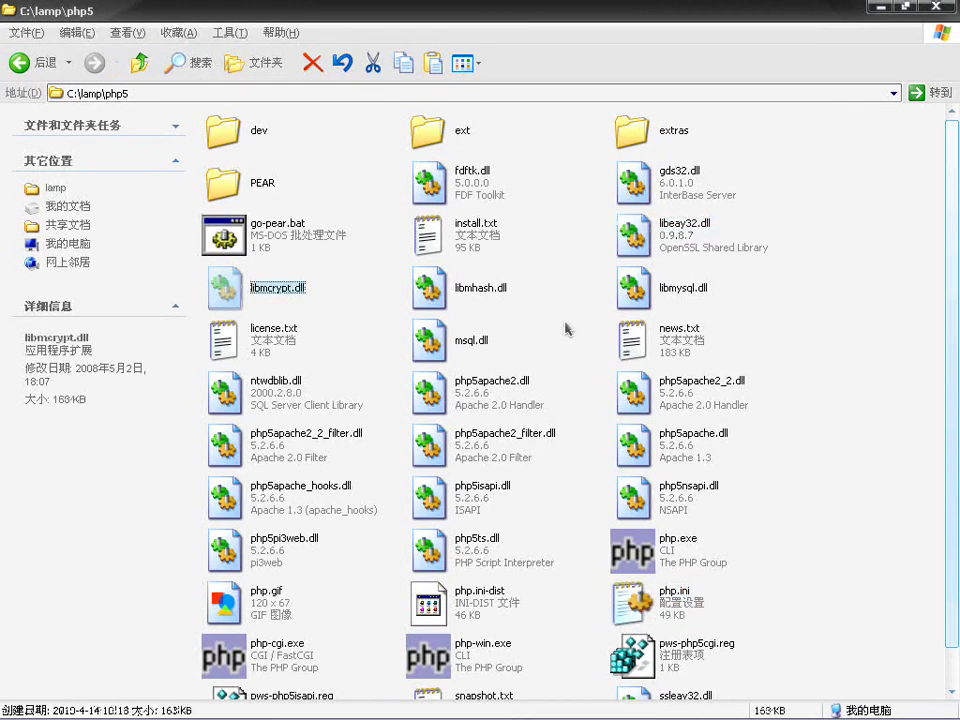
{"action": "left_click", "coordinate": [650, 300]}
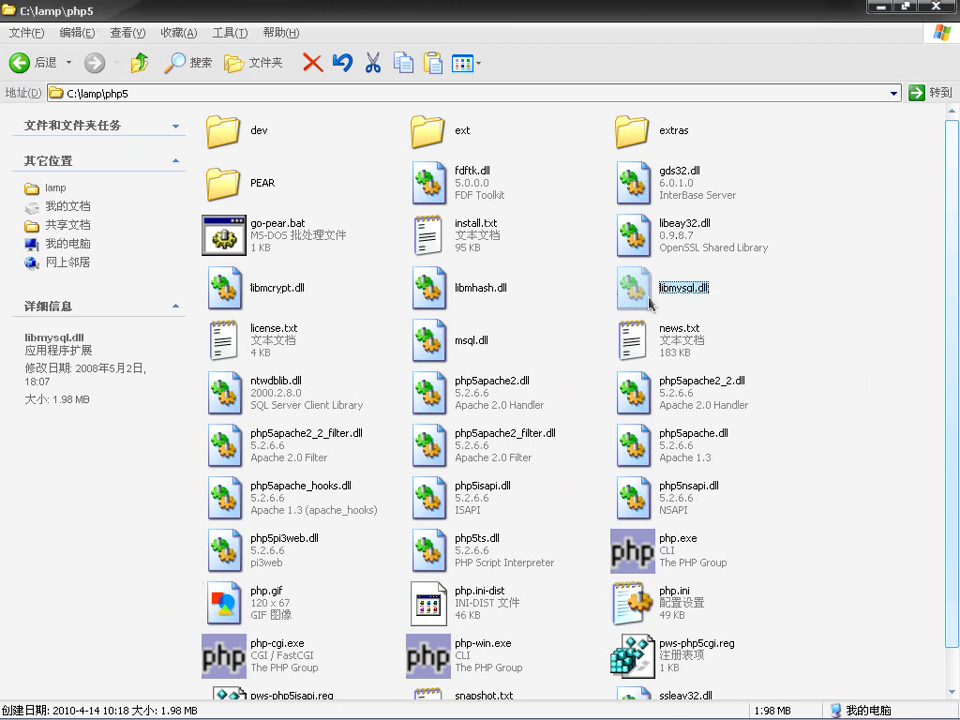
Step: Go through My Computer and C: into the WINDOWS folder to paste libmysql.dll
{"action": "left_click", "coordinate": [45, 706]}
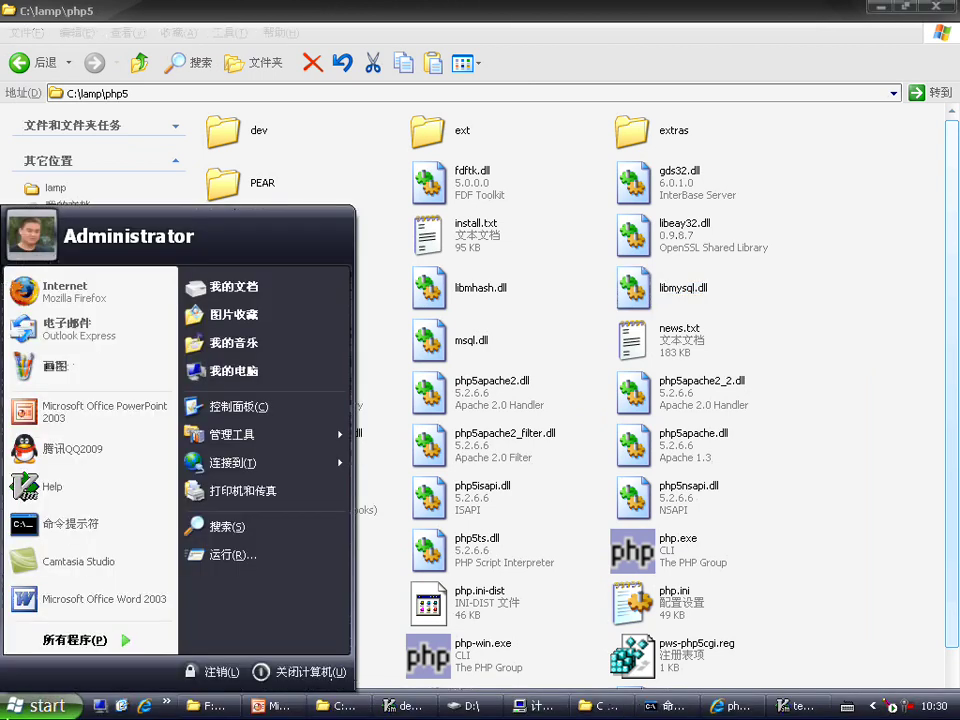
{"action": "left_click", "coordinate": [226, 370]}
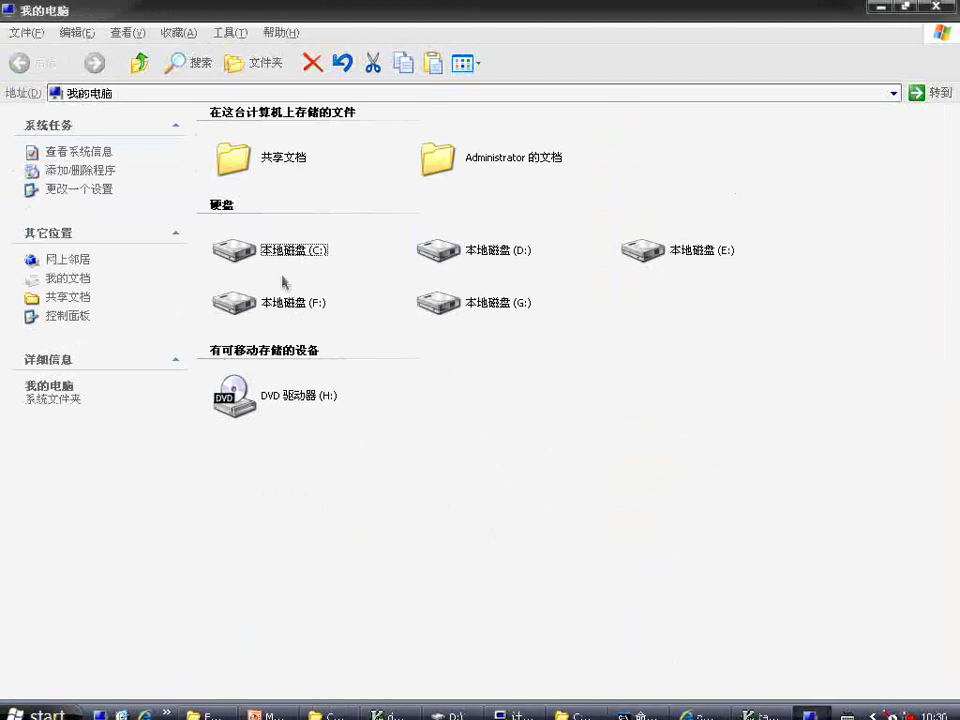
{"action": "double_click", "coordinate": [282, 262]}
{"action": "double_click", "coordinate": [274, 184]}
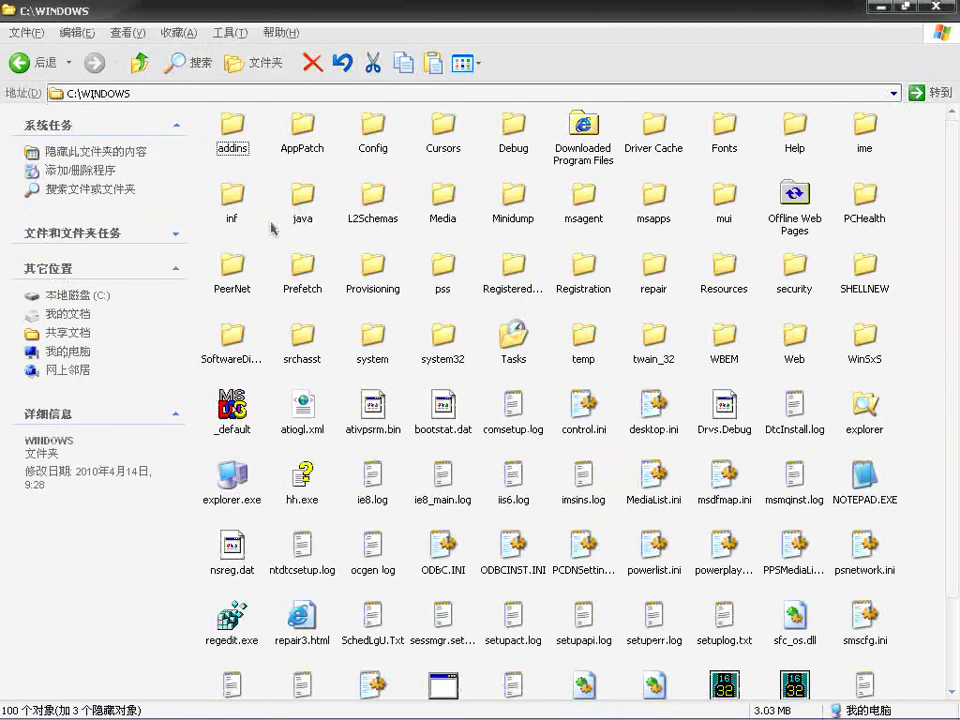
{"action": "scroll", "coordinate": [271, 228], "scroll_direction": "down", "scroll_amount": 1}
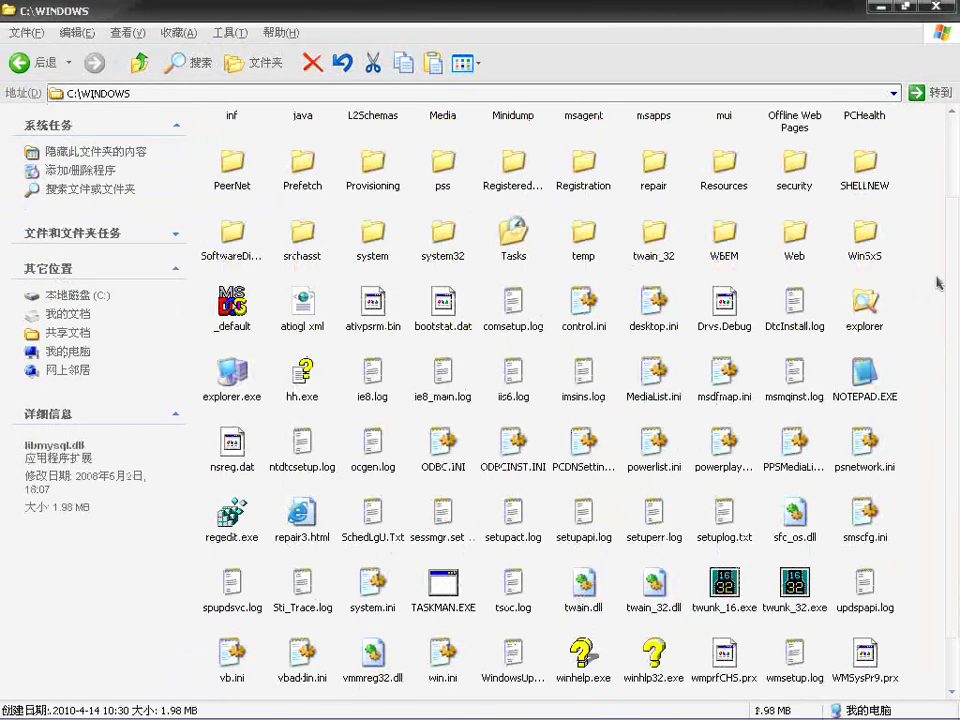
{"action": "scroll", "coordinate": [957, 280], "scroll_direction": "down", "scroll_amount": 1}
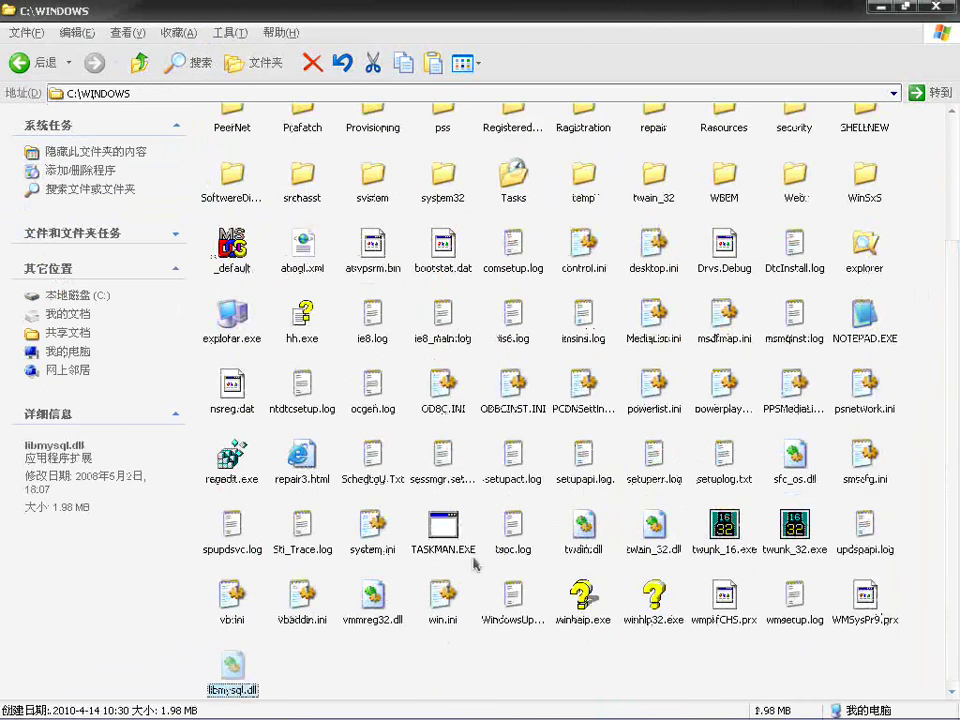
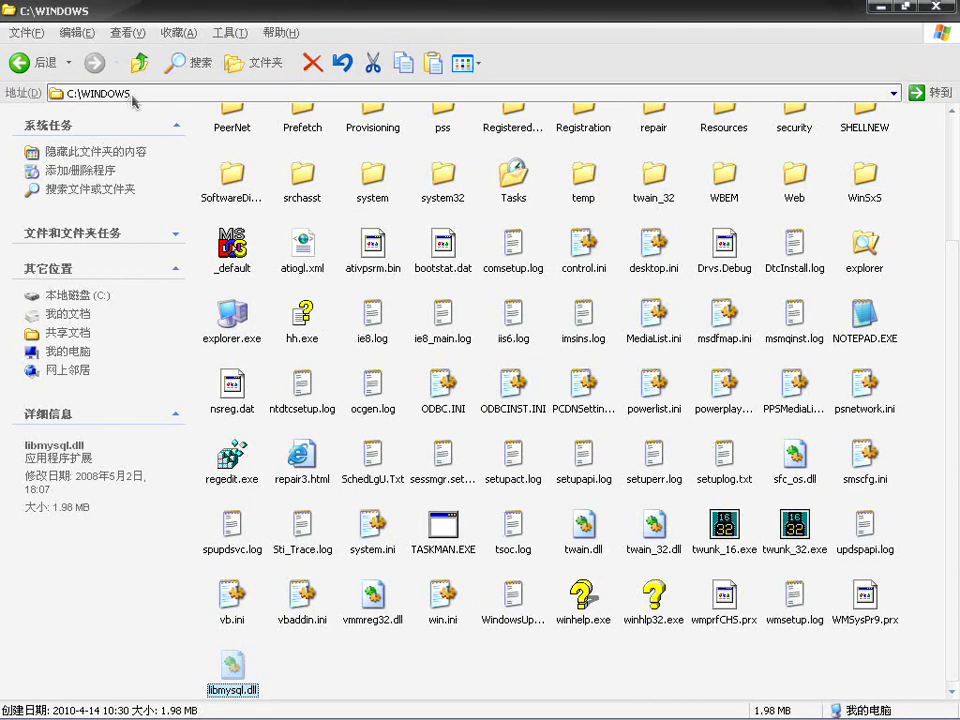
Step: Inspect the system Path environment variable, then close all dialogs without changes
{"action": "mouse_move", "coordinate": [330, 705]}
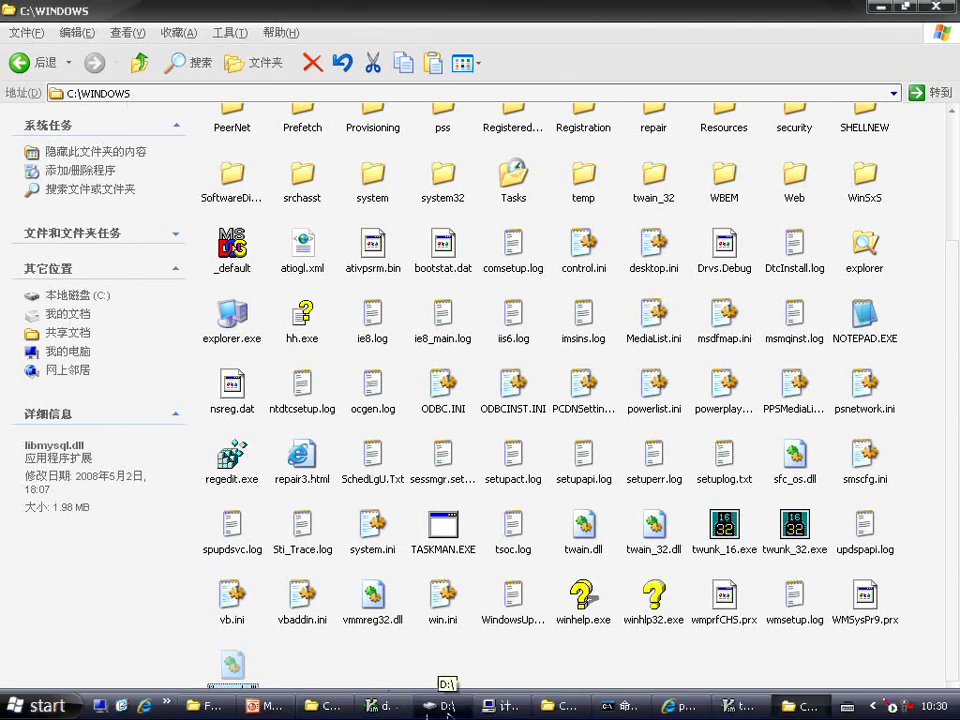
{"action": "left_click", "coordinate": [505, 706]}
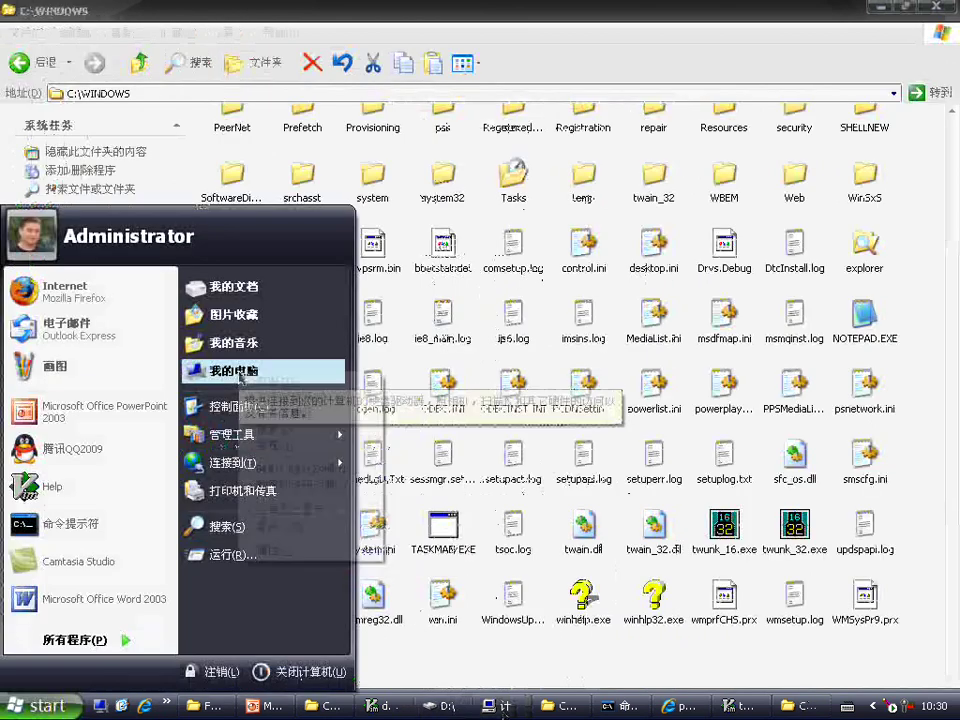
{"action": "right_click", "coordinate": [318, 370]}
{"action": "left_click", "coordinate": [300, 552]}
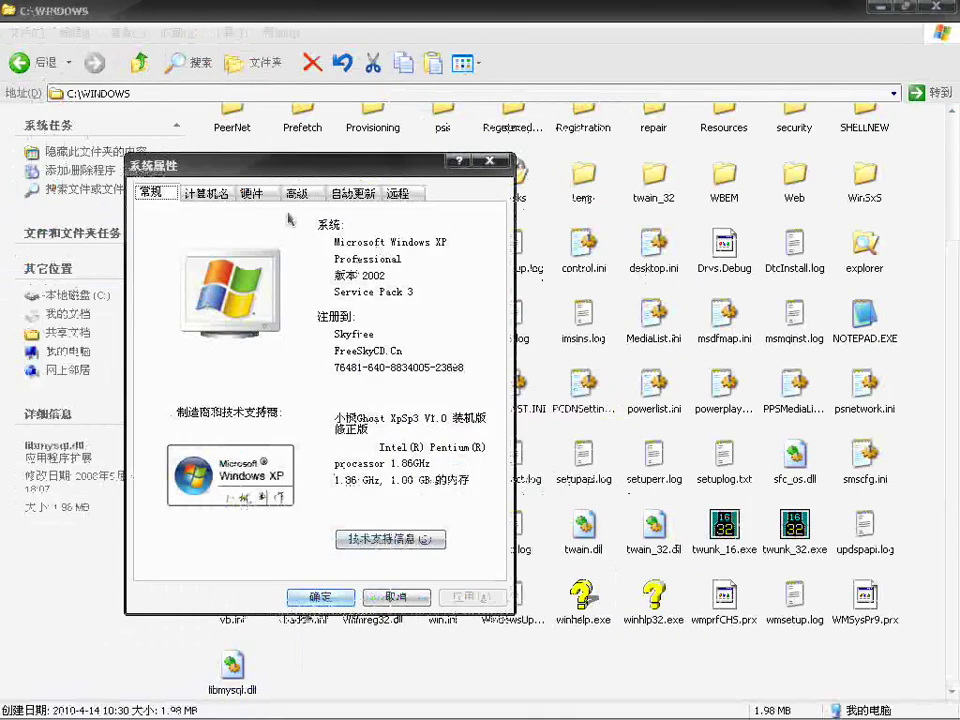
{"action": "left_click", "coordinate": [312, 192]}
{"action": "left_click", "coordinate": [309, 513]}
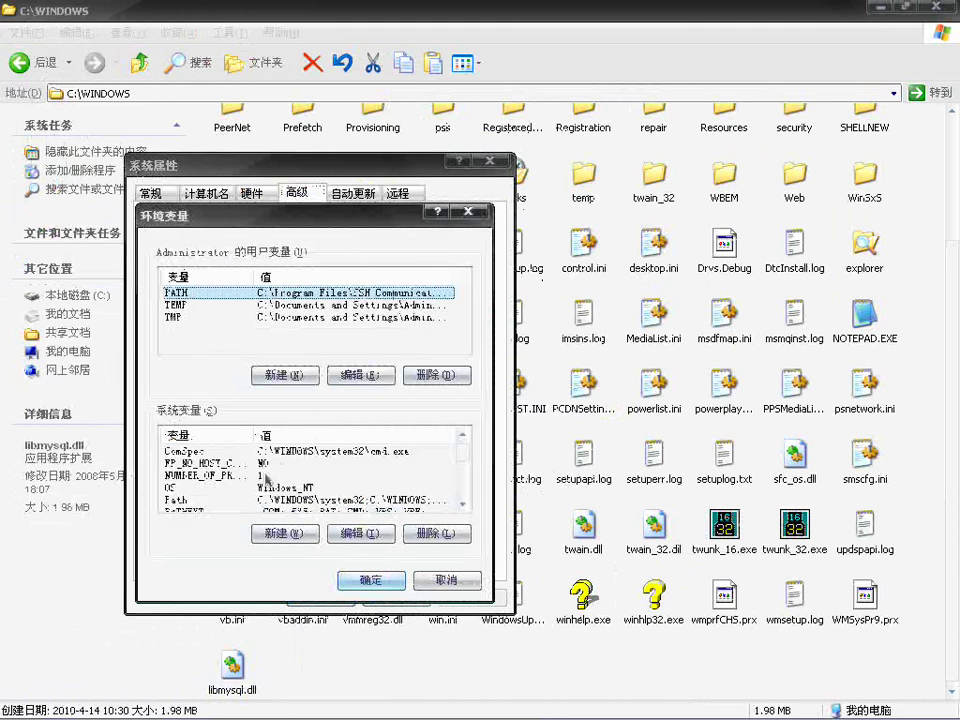
{"action": "left_click", "coordinate": [373, 537]}
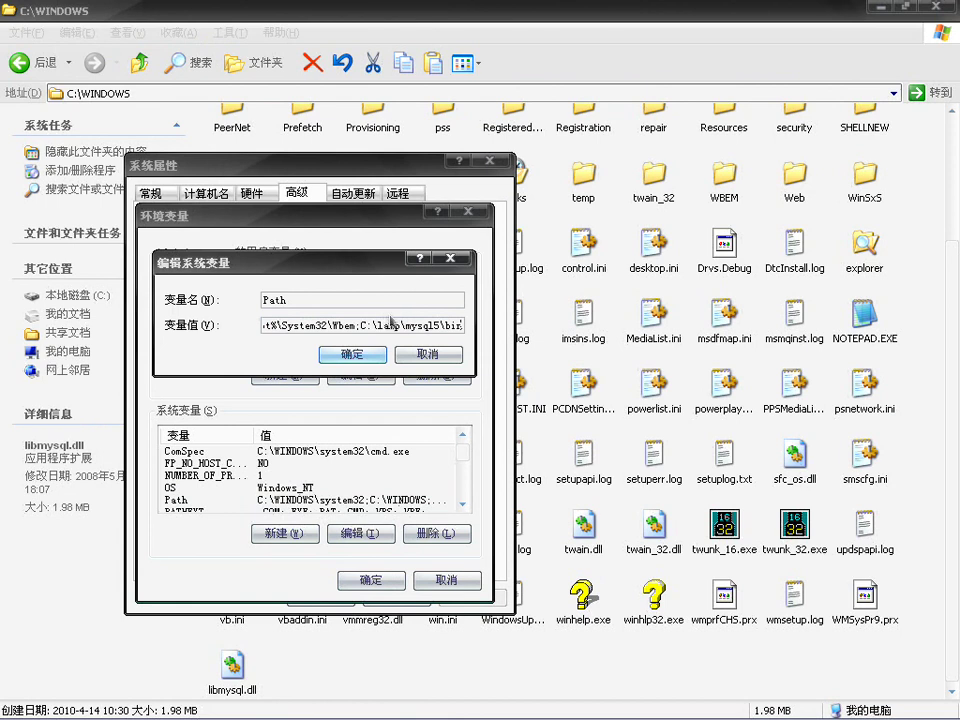
{"action": "left_click", "coordinate": [435, 355]}
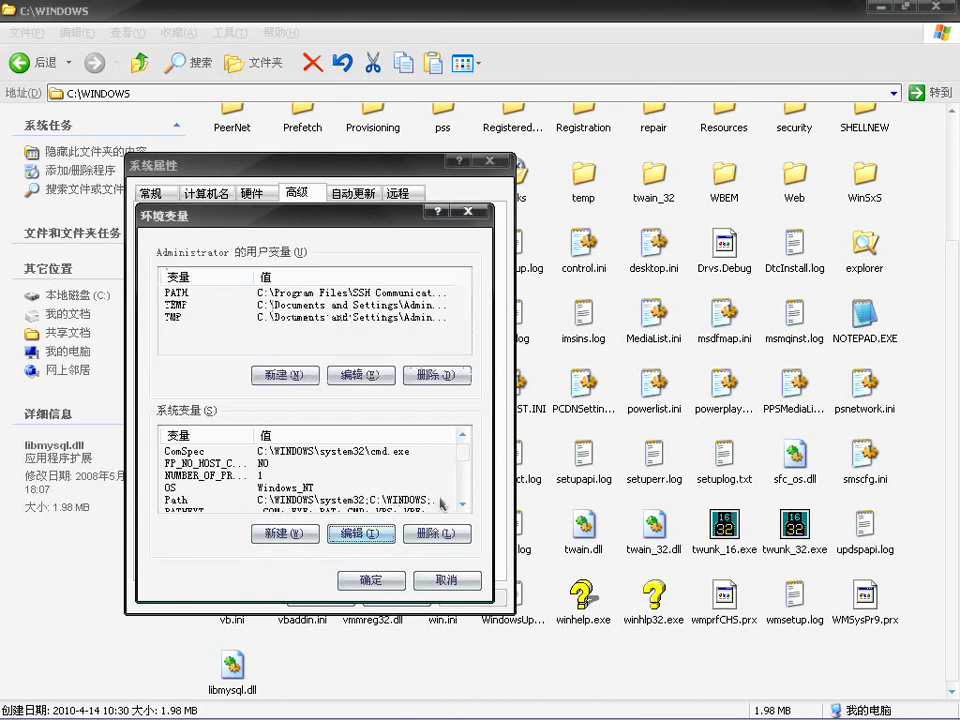
{"action": "left_click", "coordinate": [437, 580]}
{"action": "left_click", "coordinate": [427, 598]}
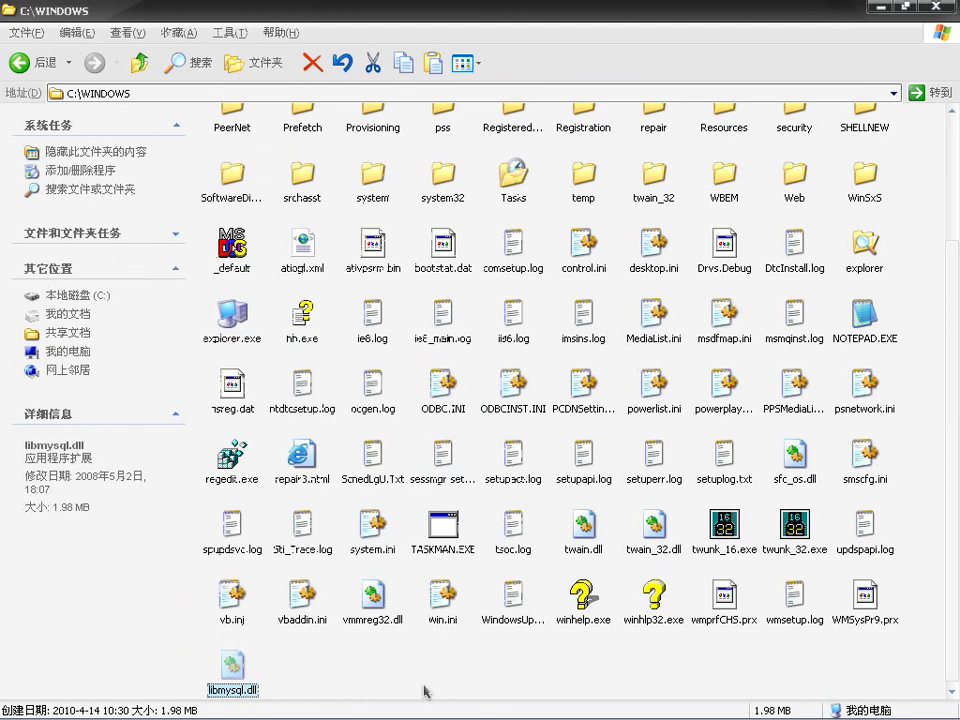
Step: In the C:\lamp\php5 folder, step through the files to libmysql.dll and select ext
{"action": "mouse_move", "coordinate": [424, 716]}
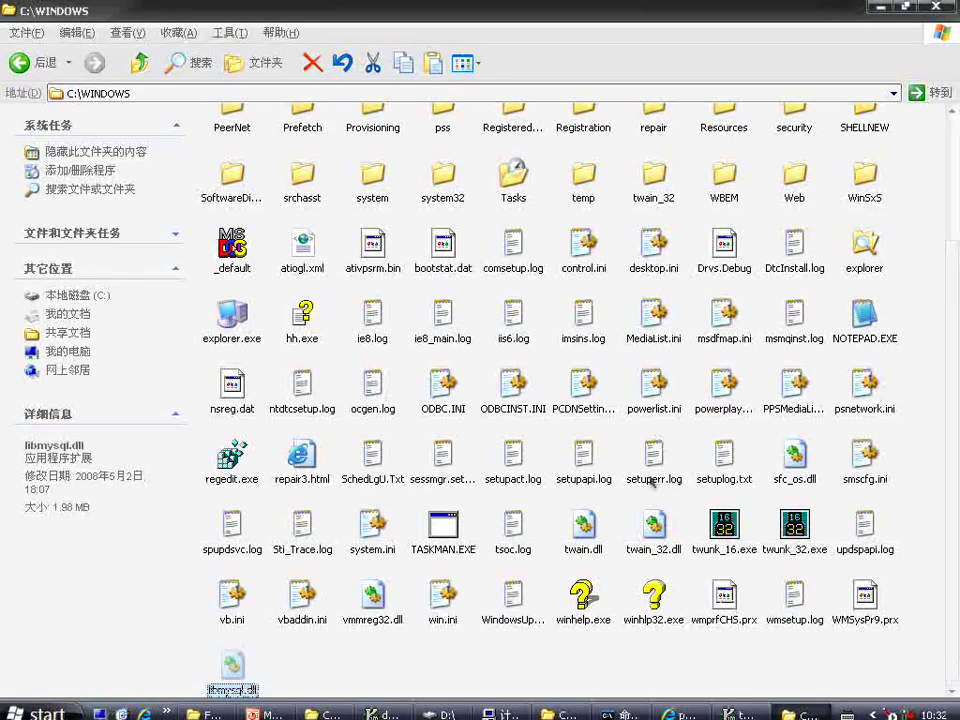
{"action": "left_click", "coordinate": [525, 706]}
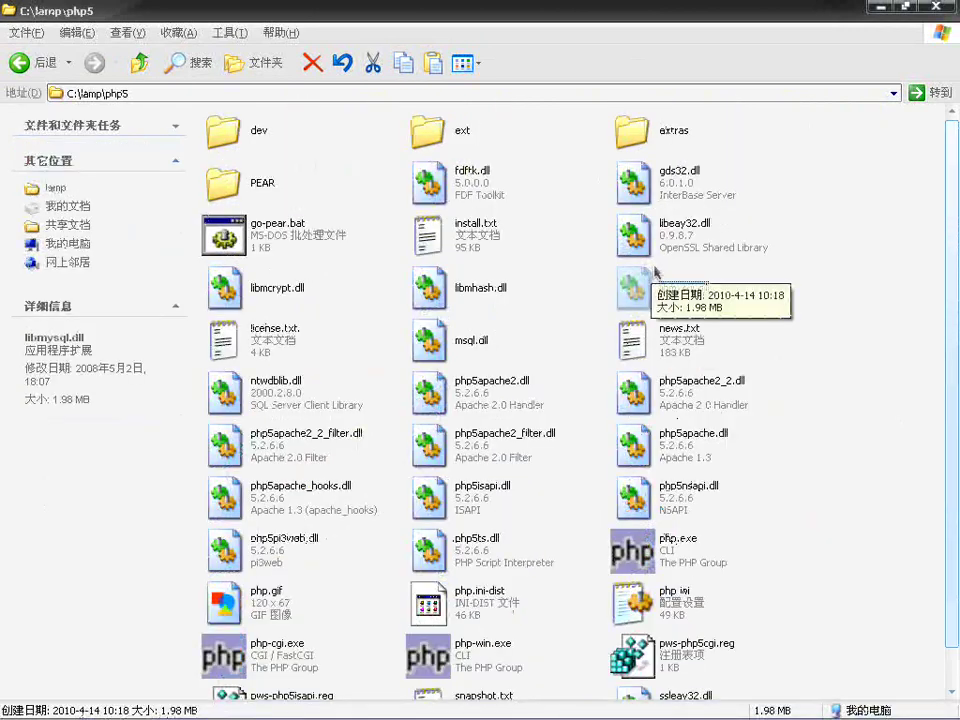
{"action": "left_click", "coordinate": [724, 324]}
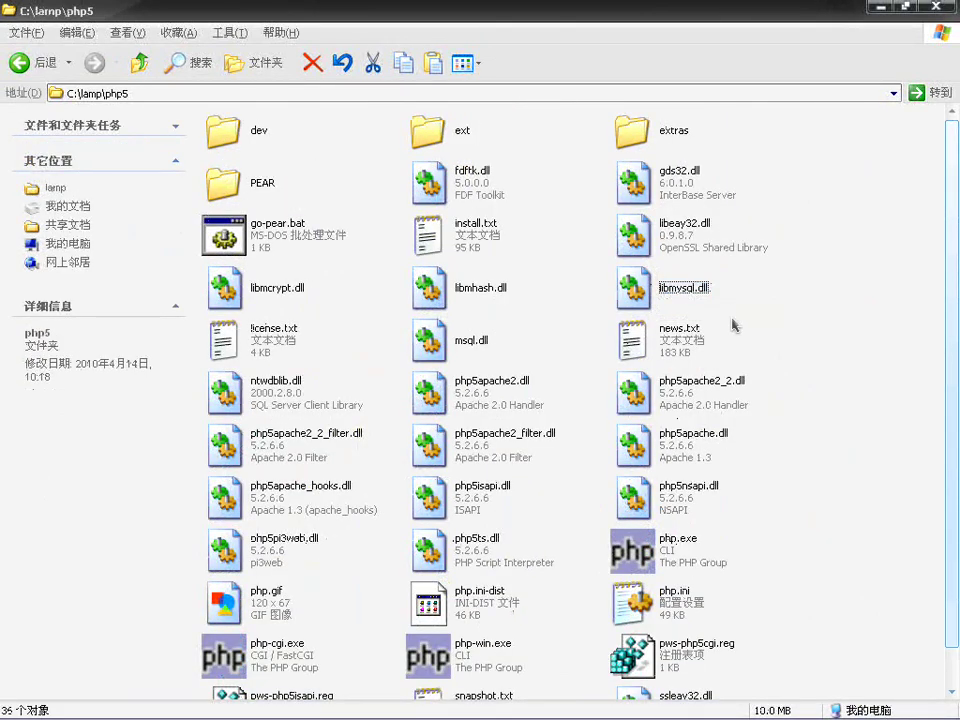
{"action": "key", "text": "Right"}
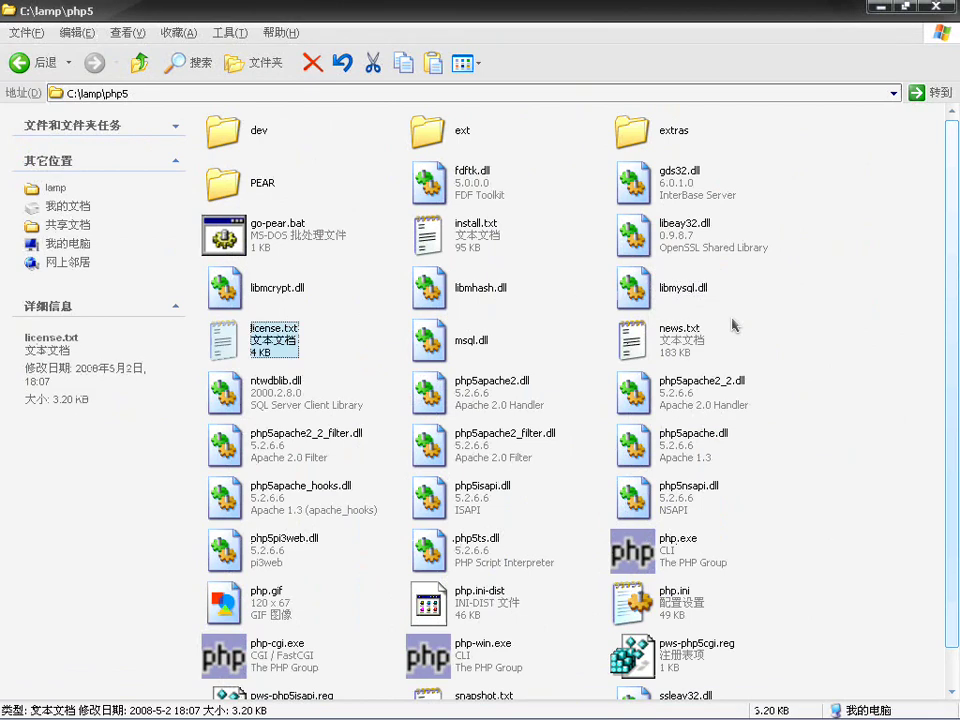
{"action": "key", "text": "l"}
{"action": "key", "text": "l"}
{"action": "key", "text": "l"}
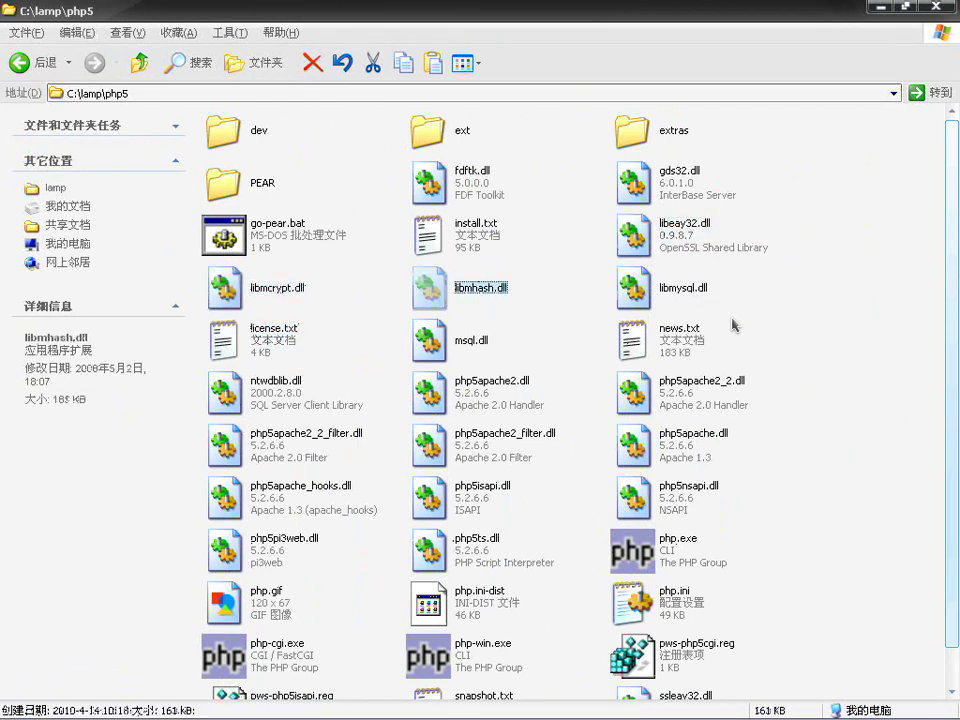
{"action": "key", "text": "l"}
{"action": "key", "text": "l"}
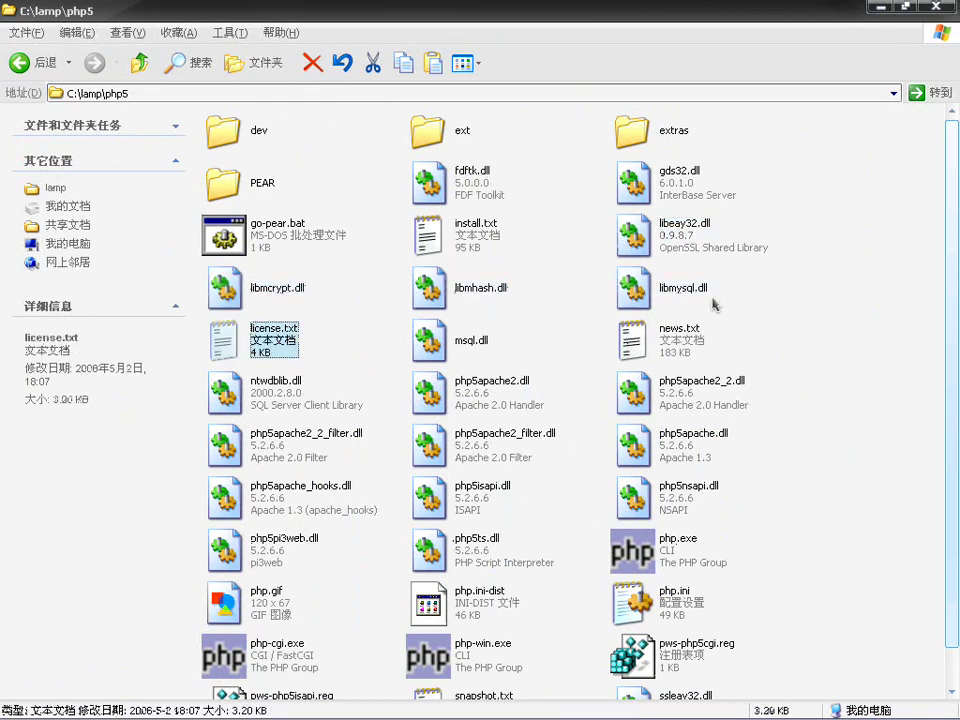
{"action": "left_click", "coordinate": [433, 150]}
Step: Check php_mysqli.dll in the ext folder, then return to php5
{"action": "double_click", "coordinate": [433, 150]}
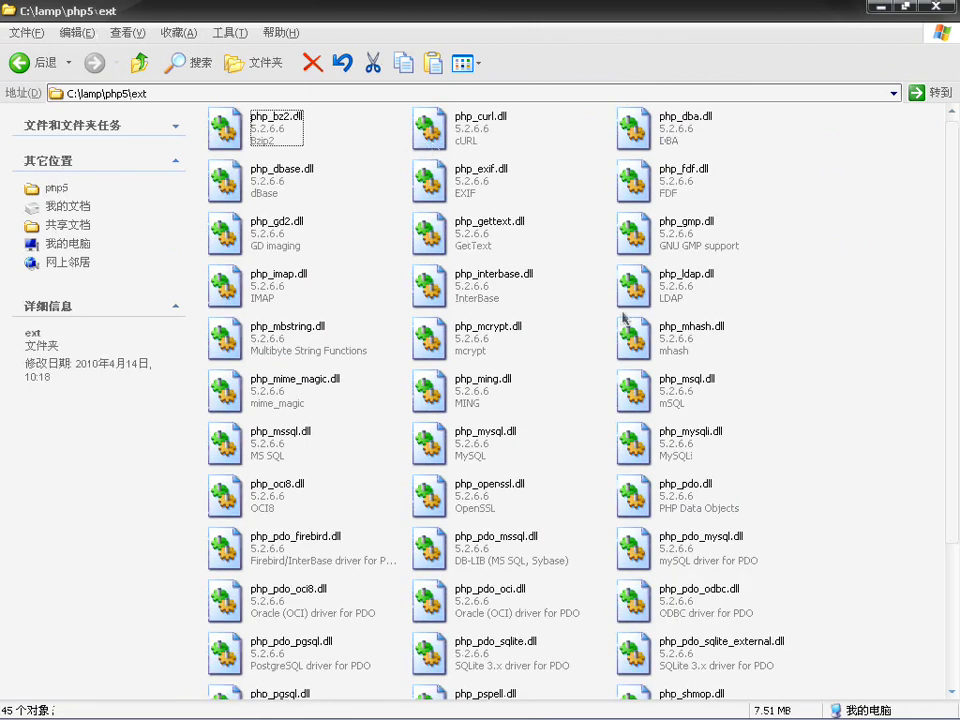
{"action": "left_click", "coordinate": [682, 447]}
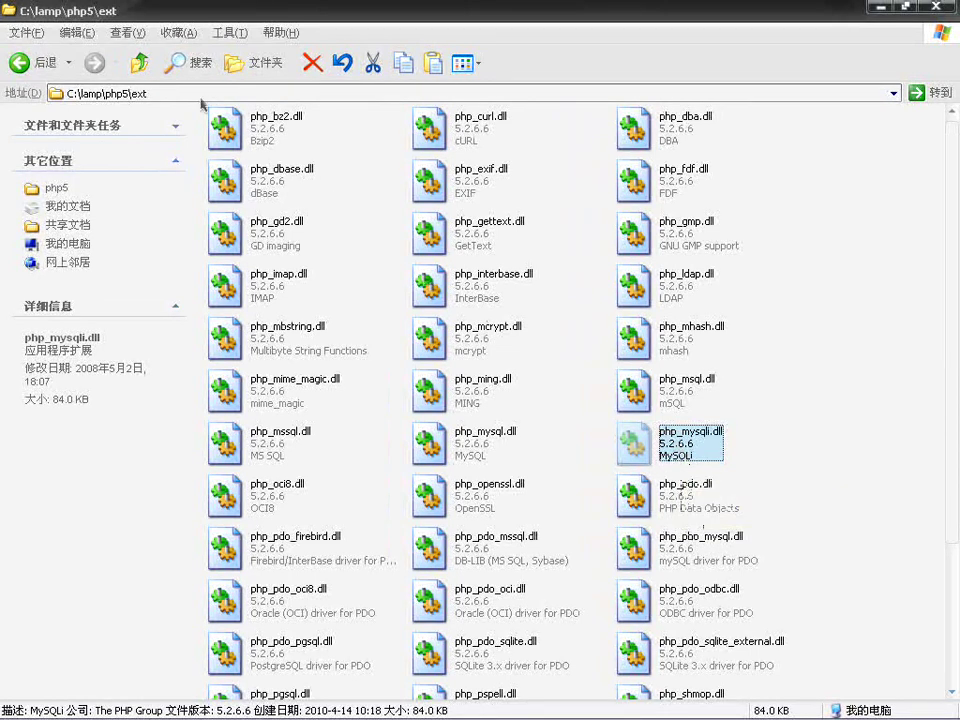
{"action": "left_click", "coordinate": [139, 63]}
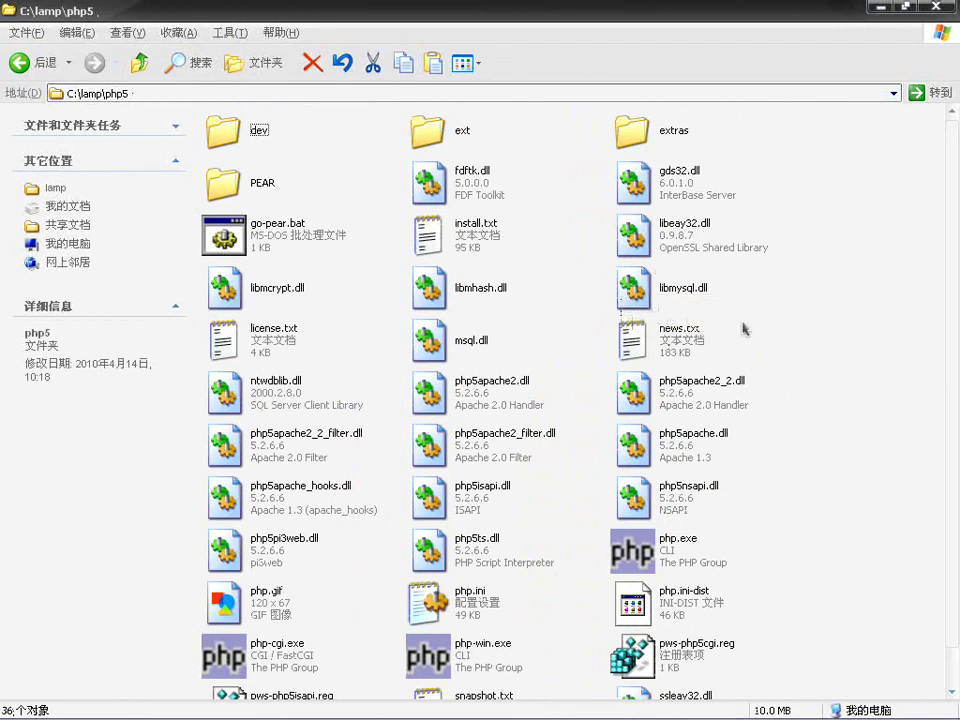
Step: Copy libmysql.dll from php5 into the C:\WINDOWS folder
{"action": "left_click", "coordinate": [648, 304]}
{"action": "mouse_move", "coordinate": [538, 716]}
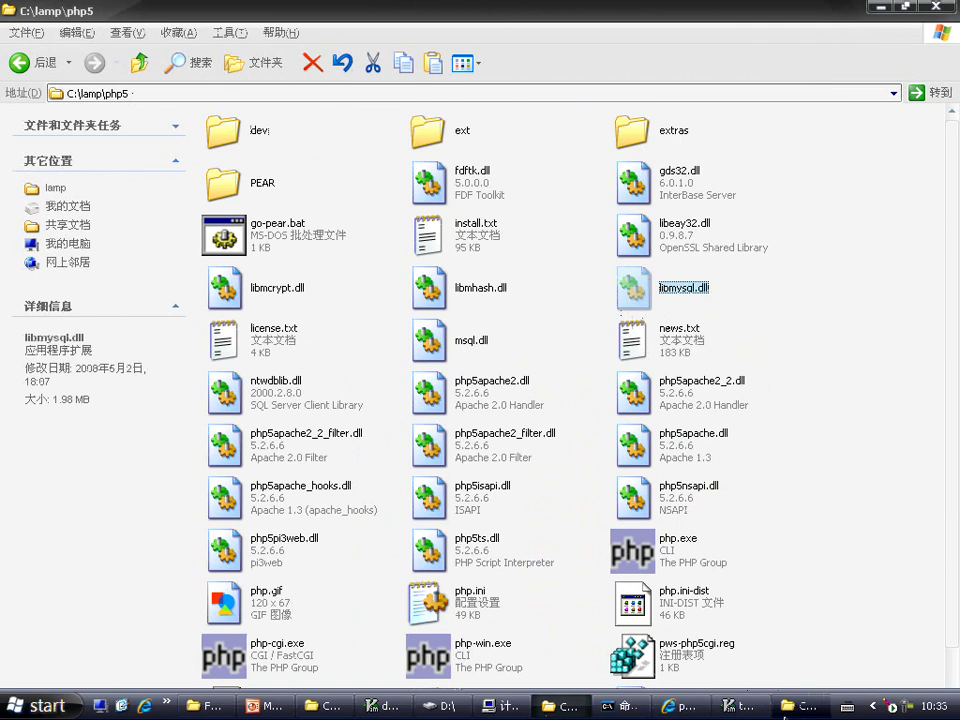
{"action": "left_click_drag", "start_coordinate": [808, 717], "coordinate": [232, 670]}
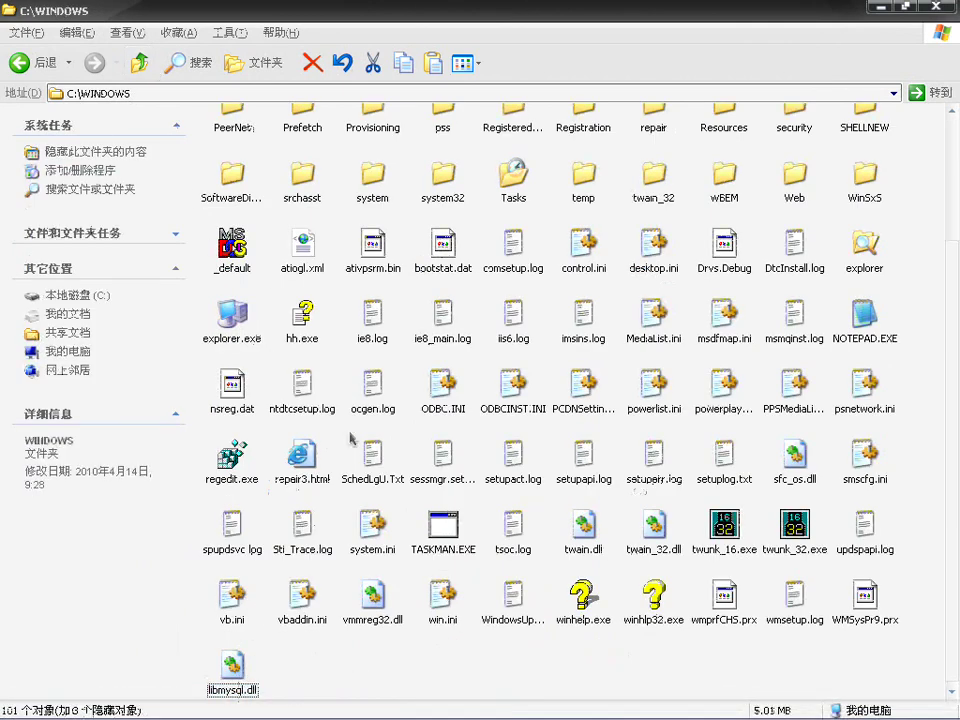
Step: Reopen ext to check php_mysqli.dll and php_mysql.dll, then go back up to php5
{"action": "mouse_move", "coordinate": [537, 711]}
{"action": "left_click", "coordinate": [570, 708]}
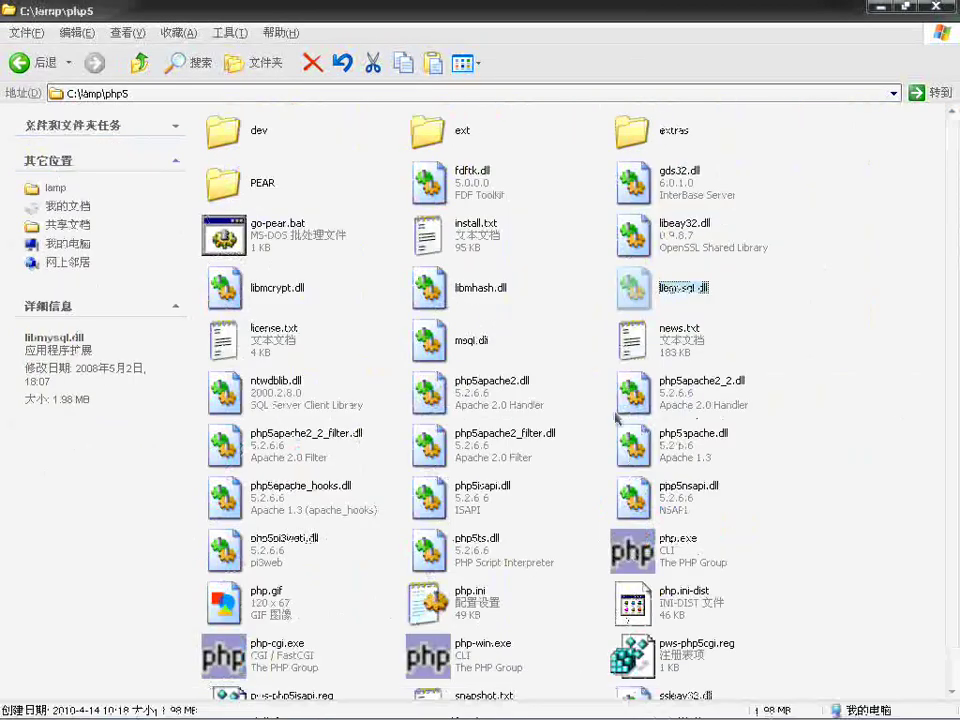
{"action": "left_click", "coordinate": [433, 136]}
{"action": "double_click", "coordinate": [433, 136]}
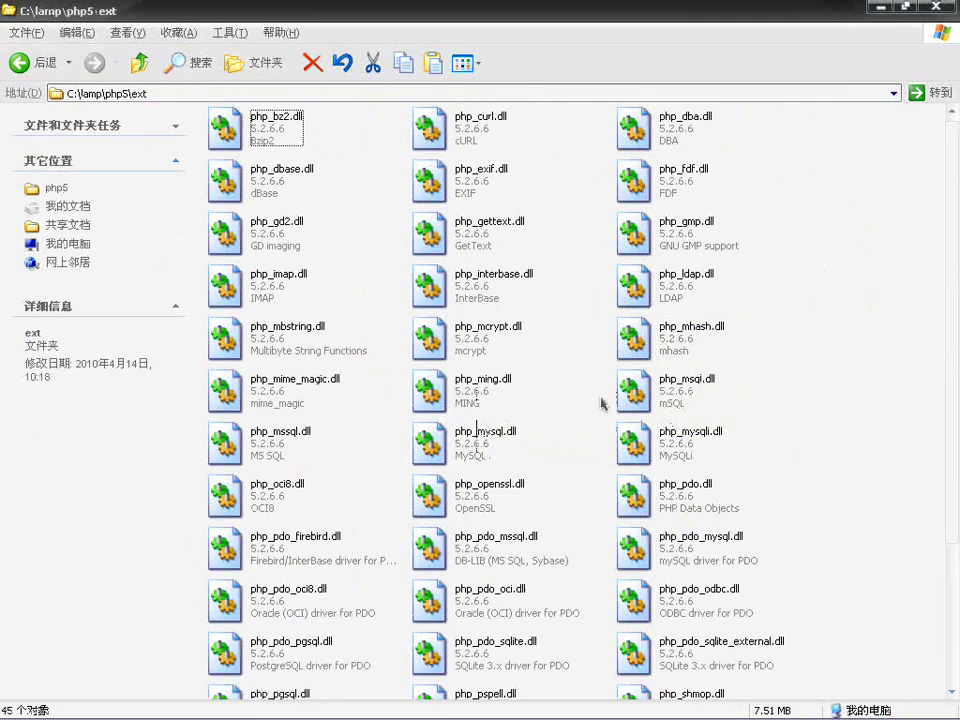
{"action": "left_click", "coordinate": [670, 453]}
{"action": "left_click", "coordinate": [428, 445]}
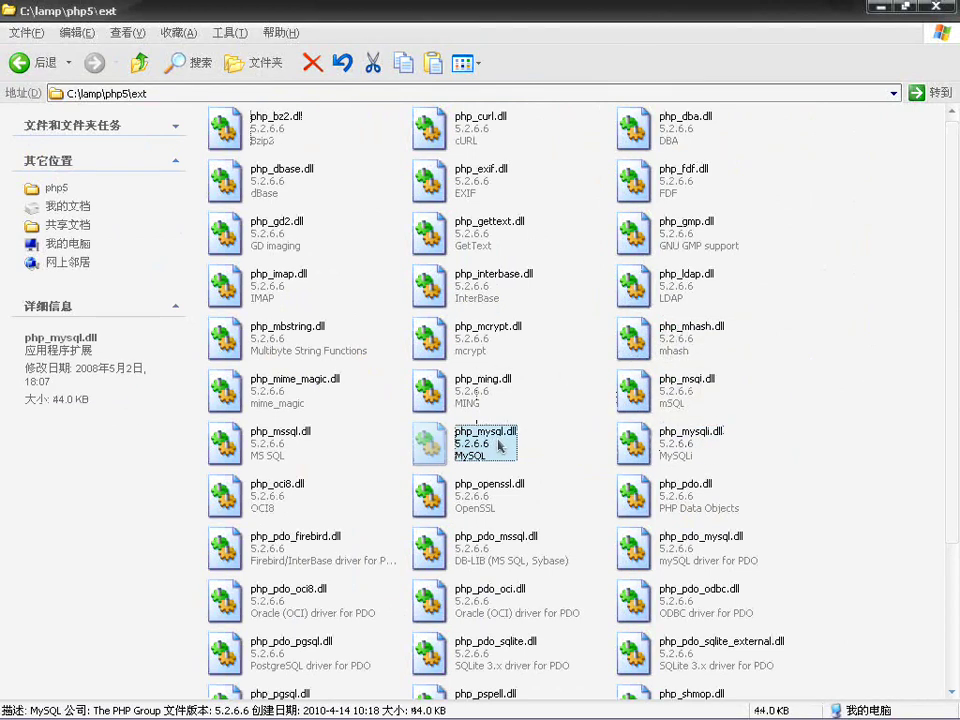
{"action": "mouse_move", "coordinate": [390, 708]}
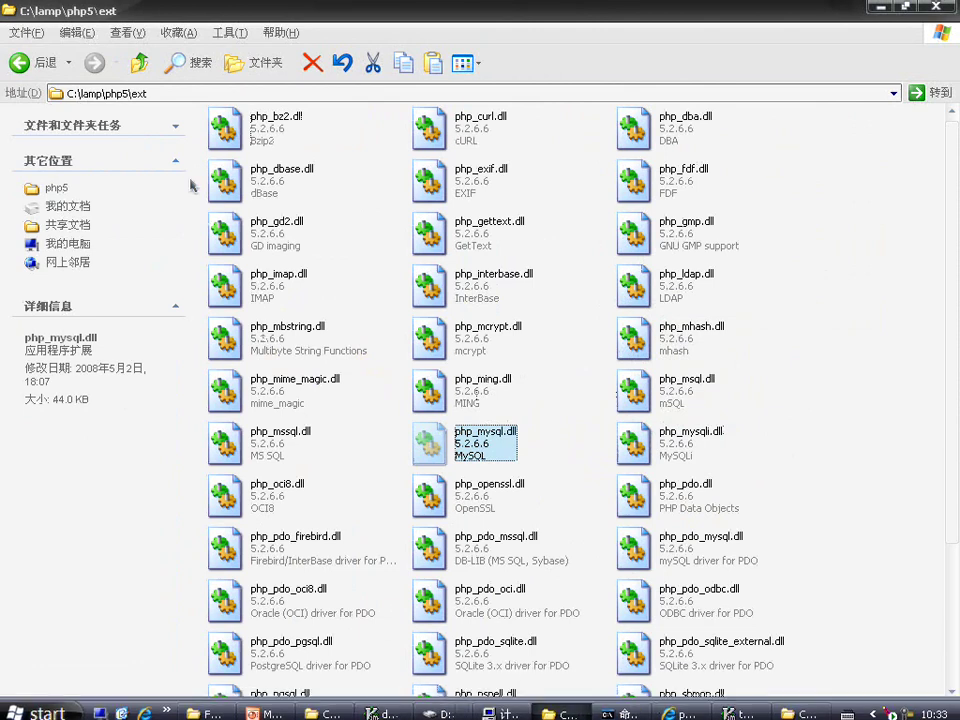
{"action": "left_click", "coordinate": [140, 62]}
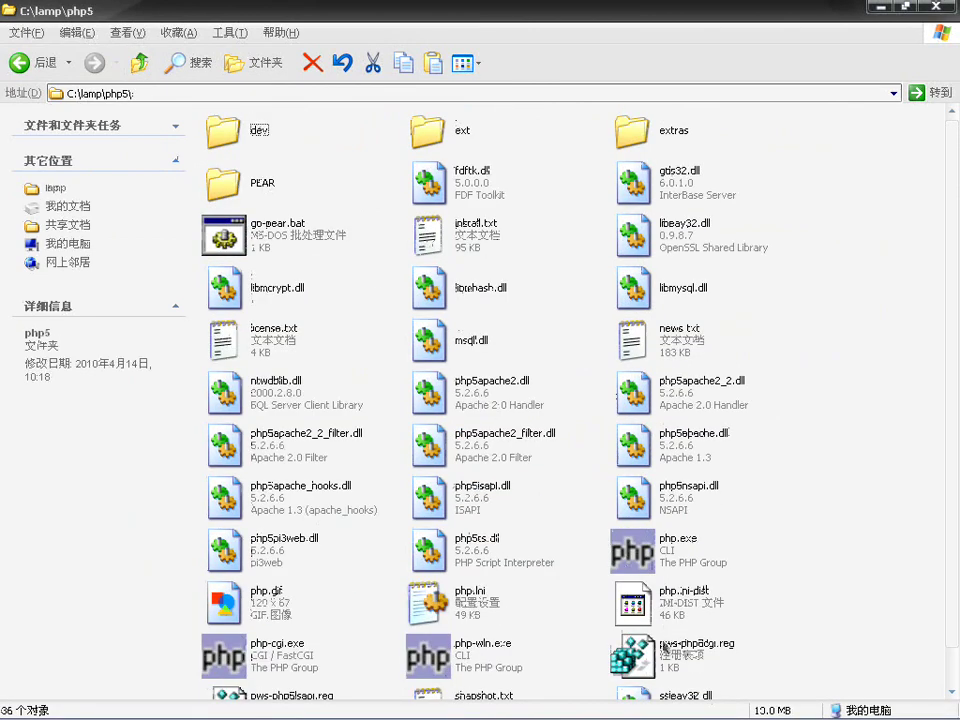
Step: Open php.ini in GVim and move down to the Windows Extensions list
{"action": "left_click", "coordinate": [487, 611]}
{"action": "right_click", "coordinate": [466, 600]}
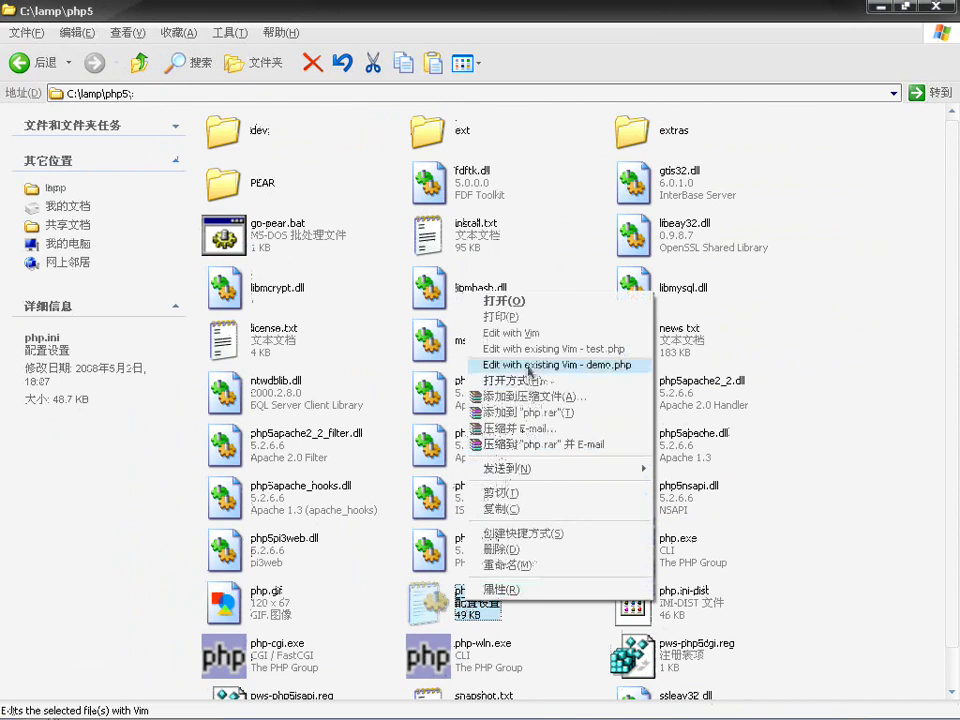
{"action": "left_click", "coordinate": [528, 340]}
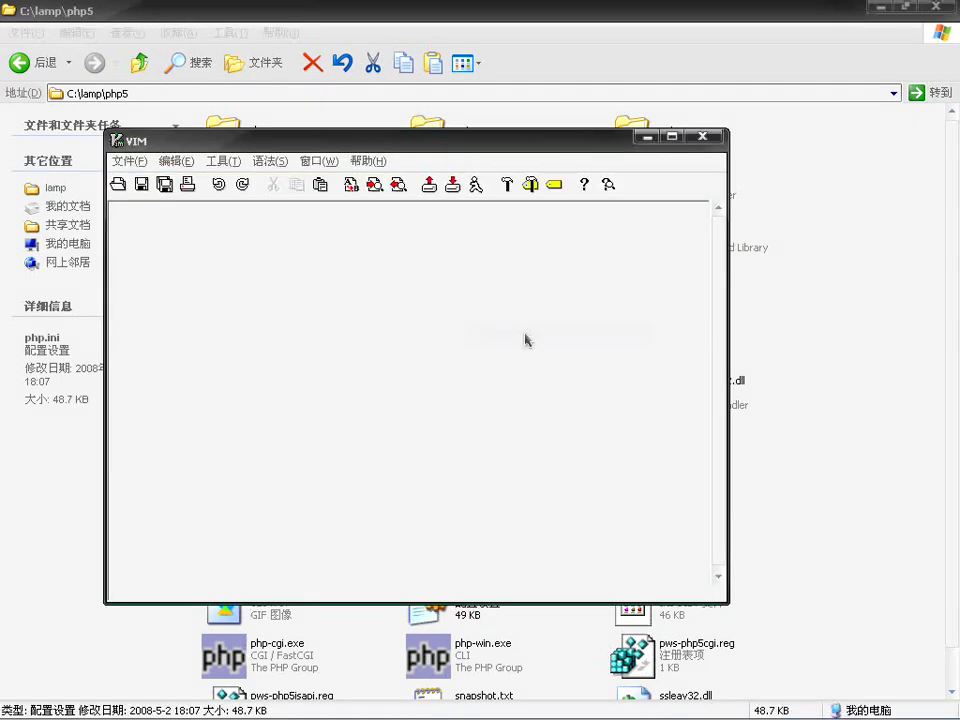
{"action": "key", "text": "Down"}
{"action": "key", "text": "Down"}
{"action": "key", "text": "Down"}
{"action": "key", "text": "Down"}
{"action": "key", "text": "Down"}
{"action": "key", "text": "Down"}
{"action": "key", "text": "Down"}
{"action": "key", "text": "Down"}
{"action": "key", "text": "Down"}
{"action": "key", "text": "Down"}
{"action": "key", "text": "Down"}
{"action": "key", "text": "Down"}
{"action": "key", "text": "Down"}
{"action": "key", "text": "Down"}
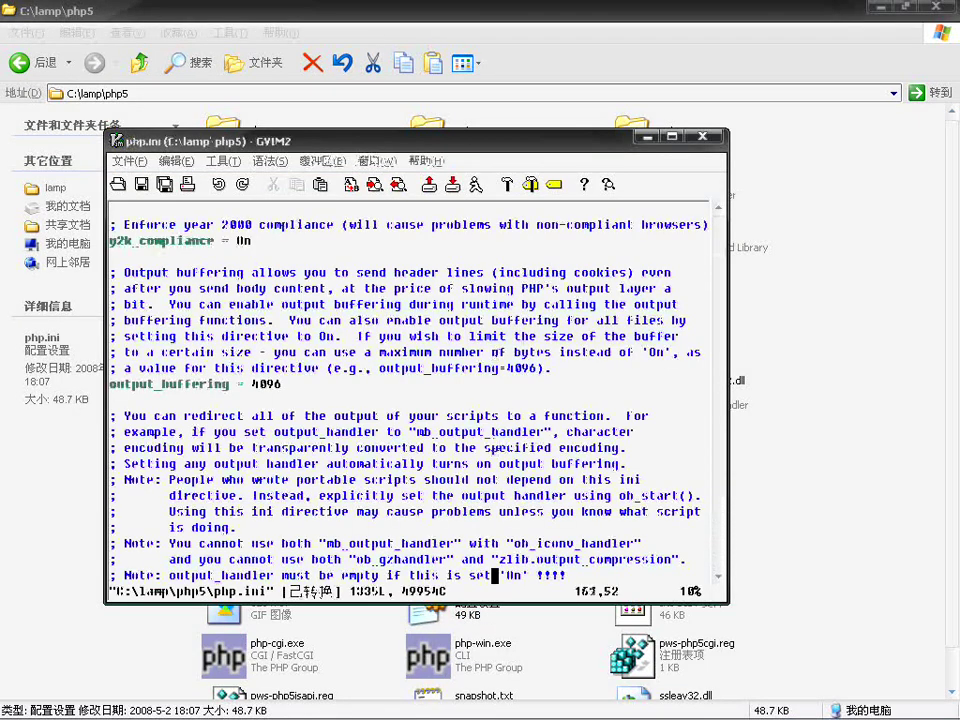
{"action": "key", "text": "Down"}
{"action": "key", "text": "Down"}
{"action": "key", "text": "Down"}
{"action": "key", "text": "Down"}
{"action": "key", "text": "Down"}
{"action": "key", "text": "Down"}
{"action": "key", "text": "Down"}
{"action": "key", "text": "Down"}
{"action": "key", "text": "Down"}
{"action": "key", "text": "Down"}
{"action": "key", "text": "Down"}
{"action": "key", "text": "Down"}
{"action": "key", "text": "Down"}
{"action": "key", "text": "Down"}
{"action": "key", "text": "Down"}
{"action": "key", "text": "Down"}
{"action": "key", "text": "Down"}
{"action": "key", "text": "Down"}
{"action": "key", "text": "Down"}
{"action": "key", "text": "Down"}
{"action": "key", "text": "Down"}
{"action": "key", "text": "Down"}
{"action": "key", "text": "Down"}
{"action": "key", "text": "Down"}
{"action": "key", "text": "Down"}
{"action": "key", "text": "Down"}
{"action": "key", "text": "Down"}
{"action": "key", "text": "Down"}
{"action": "key", "text": "Down"}
{"action": "key", "text": "Down"}
{"action": "key", "text": "Down"}
{"action": "key", "text": "Down"}
{"action": "key", "text": "Down"}
{"action": "key", "text": "Down"}
{"action": "key", "text": "Down"}
{"action": "key", "text": "Down"}
{"action": "key", "text": "Down"}
{"action": "key", "text": "Down"}
{"action": "key", "text": "Down"}
{"action": "key", "text": "Down"}
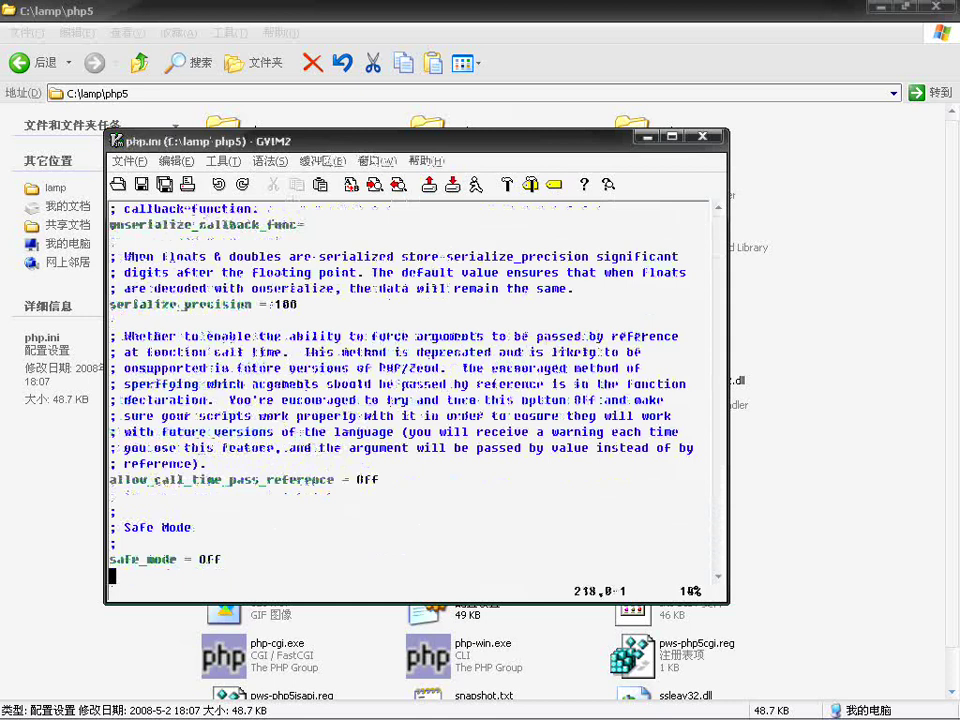
{"action": "key", "text": "Down"}
{"action": "key", "text": "Down"}
{"action": "key", "text": "Down"}
{"action": "key", "text": "Down"}
{"action": "key", "text": "Down"}
{"action": "key", "text": "Down"}
{"action": "key", "text": "Down"}
{"action": "key", "text": "Down"}
{"action": "key", "text": "Down"}
{"action": "key", "text": "Down"}
{"action": "key", "text": "Down"}
{"action": "key", "text": "Down"}
{"action": "key", "text": "Down"}
{"action": "key", "text": "Down"}
{"action": "key", "text": "Down"}
{"action": "key", "text": "Down"}
{"action": "key", "text": "Down"}
{"action": "key", "text": "Down"}
{"action": "key", "text": "Down"}
{"action": "key", "text": "Down"}
{"action": "key", "text": "Down"}
{"action": "key", "text": "Down"}
{"action": "key", "text": "Down"}
{"action": "key", "text": "Down"}
{"action": "key", "text": "Down"}
{"action": "key", "text": "Down"}
{"action": "key", "text": "Down"}
{"action": "key", "text": "Down"}
{"action": "key", "text": "Down"}
{"action": "key", "text": "Down"}
{"action": "key", "text": "Down"}
{"action": "key", "text": "Down"}
{"action": "key", "text": "Down"}
{"action": "key", "text": "Down"}
{"action": "key", "text": "Down"}
{"action": "key", "text": "Down"}
{"action": "key", "text": "Down"}
{"action": "key", "text": "Down"}
{"action": "key", "text": "Down"}
{"action": "key", "text": "Down"}
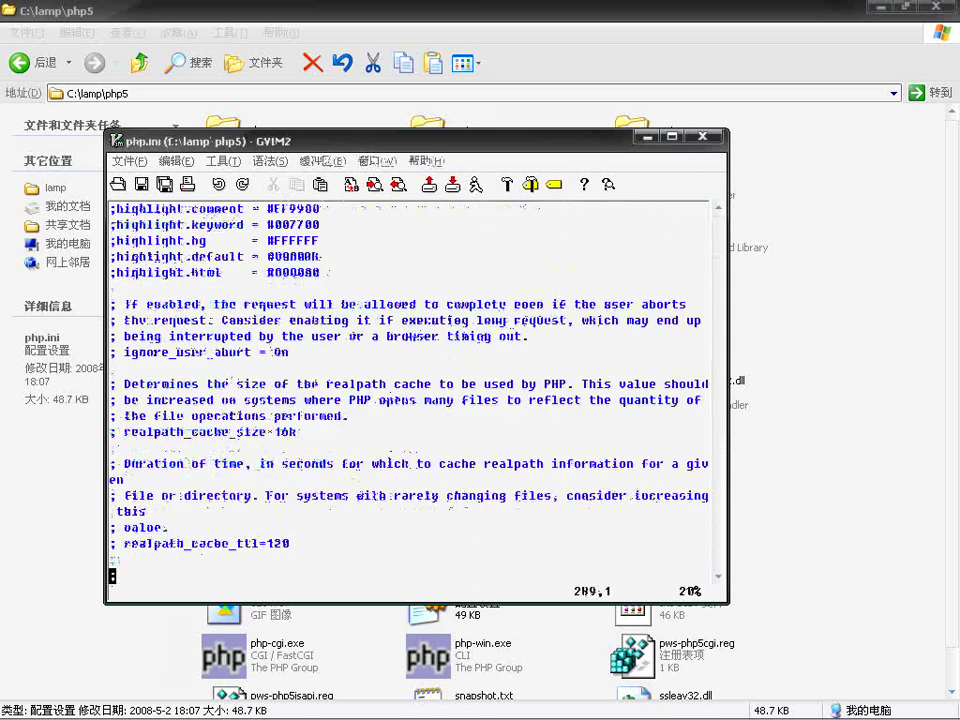
{"action": "key", "text": "Down"}
{"action": "key", "text": "Down"}
{"action": "key", "text": "Down"}
{"action": "key", "text": "Down"}
{"action": "key", "text": "Down"}
{"action": "key", "text": "Down"}
{"action": "key", "text": "Down"}
{"action": "key", "text": "Down"}
{"action": "key", "text": "Down"}
{"action": "key", "text": "Down"}
{"action": "key", "text": "Down"}
{"action": "key", "text": "Down"}
{"action": "key", "text": "Down"}
{"action": "key", "text": "Down"}
{"action": "key", "text": "Down"}
{"action": "key", "text": "Down"}
{"action": "key", "text": "Down"}
{"action": "key", "text": "Down"}
{"action": "key", "text": "Down"}
{"action": "key", "text": "Down"}
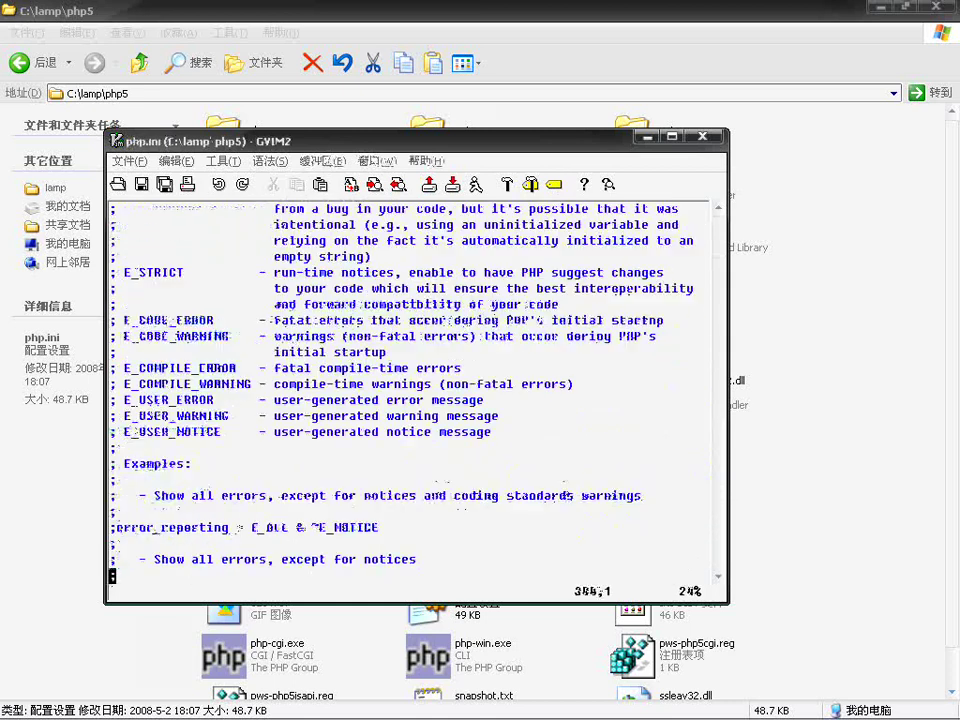
{"action": "key", "text": "End"}
{"action": "key", "text": "Down"}
{"action": "key", "text": "Down"}
{"action": "key", "text": "Down"}
{"action": "key", "text": "Down"}
{"action": "key", "text": "Down"}
{"action": "key", "text": "Down"}
{"action": "key", "text": "Down"}
{"action": "key", "text": "Down"}
{"action": "key", "text": "Down"}
{"action": "key", "text": "Down"}
{"action": "key", "text": "Down"}
{"action": "key", "text": "Down"}
{"action": "key", "text": "Down"}
{"action": "key", "text": "Down"}
{"action": "key", "text": "Down"}
{"action": "key", "text": "Down"}
{"action": "key", "text": "Down"}
{"action": "key", "text": "Down"}
{"action": "key", "text": "Down"}
{"action": "key", "text": "Down"}
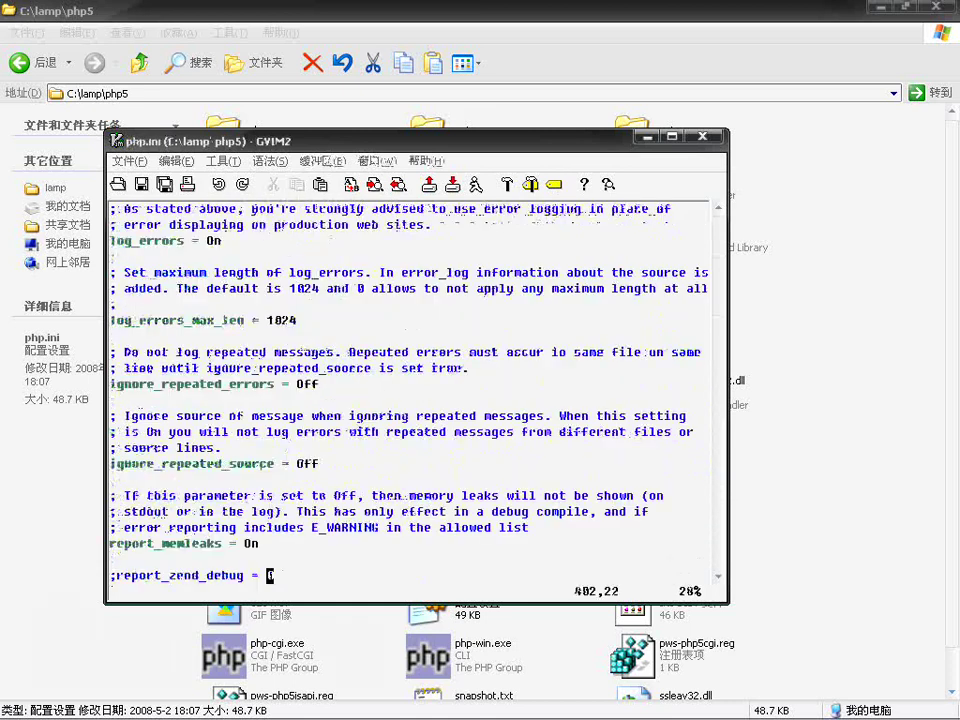
{"action": "key", "text": "Down"}
{"action": "key", "text": "Down"}
{"action": "key", "text": "Down"}
{"action": "key", "text": "Down"}
{"action": "key", "text": "Down"}
{"action": "key", "text": "Down"}
{"action": "key", "text": "Down"}
{"action": "key", "text": "Down"}
{"action": "key", "text": "Down"}
{"action": "key", "text": "Down"}
{"action": "key", "text": "Down"}
{"action": "key", "text": "Down"}
{"action": "key", "text": "Down"}
{"action": "key", "text": "Down"}
{"action": "key", "text": "Down"}
{"action": "key", "text": "Down"}
{"action": "key", "text": "Down"}
{"action": "key", "text": "Down"}
{"action": "key", "text": "Down"}
{"action": "key", "text": "Down"}
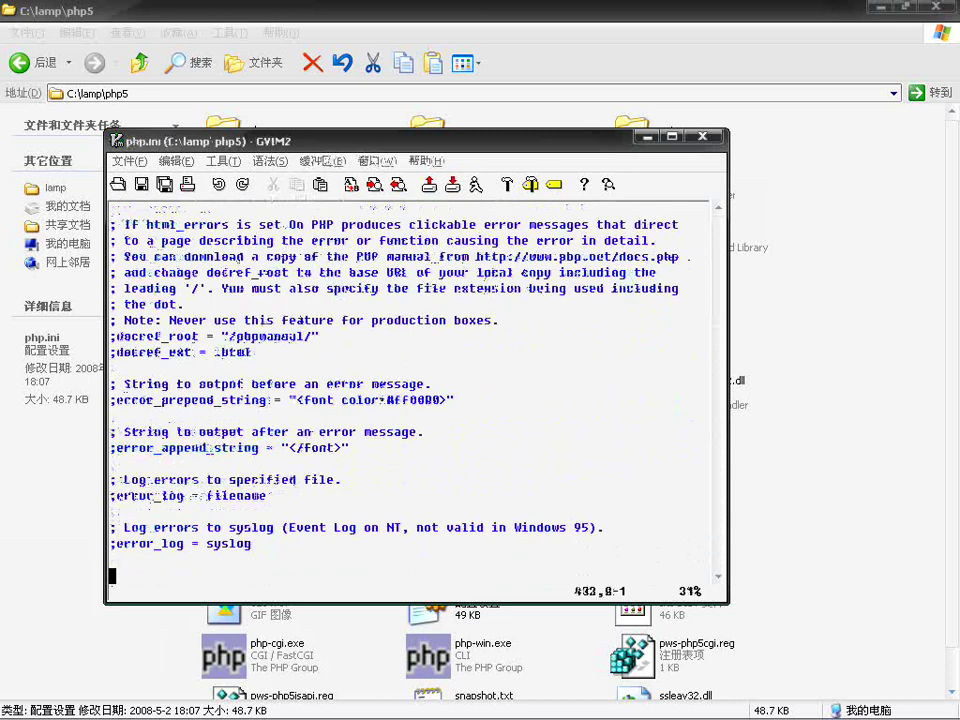
{"action": "key", "text": "Down"}
{"action": "key", "text": "Down"}
{"action": "key", "text": "Down"}
{"action": "key", "text": "Down"}
{"action": "key", "text": "Down"}
{"action": "key", "text": "Down"}
{"action": "key", "text": "Down"}
{"action": "key", "text": "Down"}
{"action": "key", "text": "Down"}
{"action": "key", "text": "Down"}
{"action": "key", "text": "Down"}
{"action": "key", "text": "Down"}
{"action": "key", "text": "Down"}
{"action": "key", "text": "Down"}
{"action": "key", "text": "Down"}
{"action": "key", "text": "Down"}
{"action": "key", "text": "Down"}
{"action": "key", "text": "Down"}
{"action": "key", "text": "Down"}
{"action": "key", "text": "Down"}
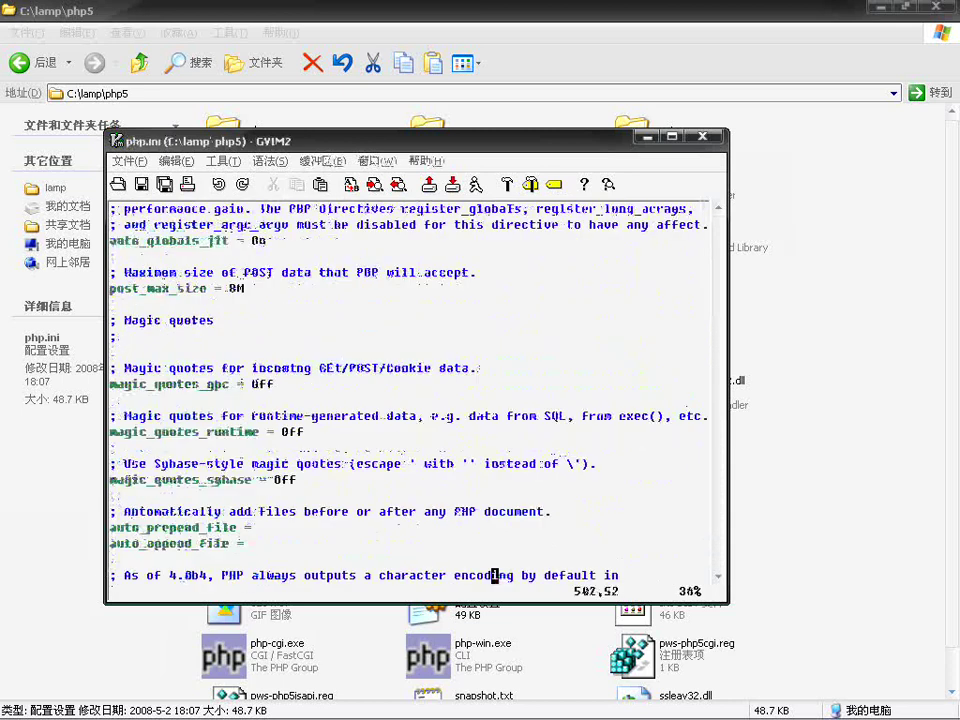
{"action": "key", "text": "Down"}
{"action": "key", "text": "Down"}
{"action": "key", "text": "Down"}
{"action": "key", "text": "Down"}
{"action": "key", "text": "Down"}
{"action": "key", "text": "Down"}
{"action": "key", "text": "Down"}
{"action": "key", "text": "Down"}
{"action": "key", "text": "Down"}
{"action": "key", "text": "Down"}
{"action": "key", "text": "Down"}
{"action": "key", "text": "Down"}
{"action": "key", "text": "Down"}
{"action": "key", "text": "Down"}
{"action": "key", "text": "Down"}
{"action": "key", "text": "Down"}
{"action": "key", "text": "Down"}
{"action": "key", "text": "Down"}
{"action": "key", "text": "Down"}
{"action": "key", "text": "Down"}
{"action": "key", "text": "Down"}
{"action": "key", "text": "Down"}
{"action": "key", "text": "Down"}
{"action": "key", "text": "Down"}
{"action": "key", "text": "Down"}
{"action": "key", "text": "Down"}
{"action": "key", "text": "Down"}
{"action": "key", "text": "Down"}
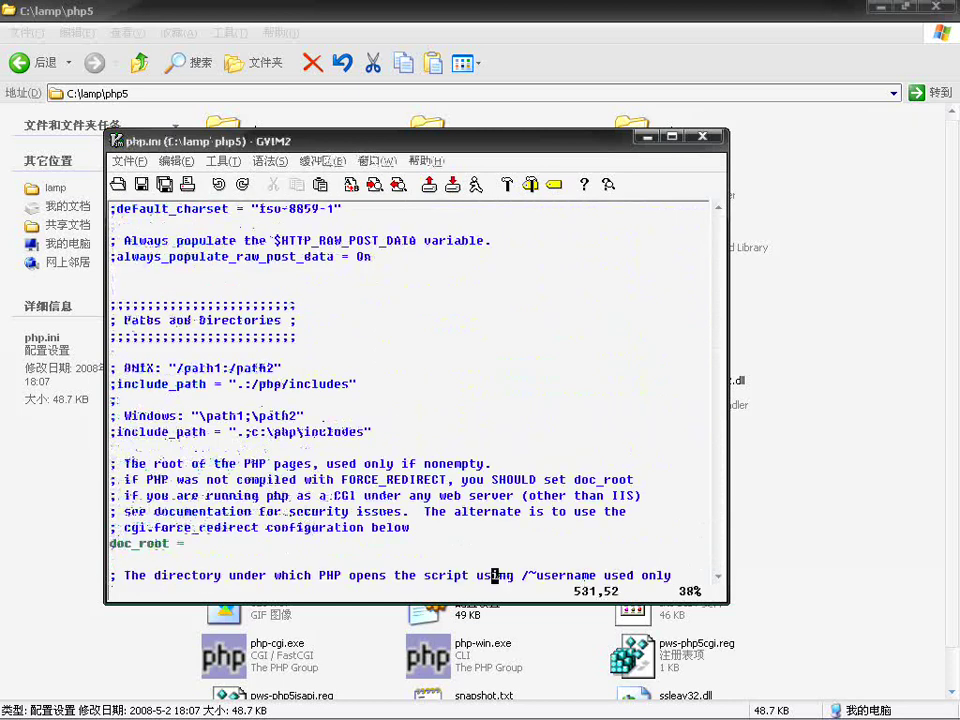
{"action": "key", "text": "Down"}
{"action": "key", "text": "Down"}
{"action": "key", "text": "Down"}
{"action": "key", "text": "Down"}
{"action": "key", "text": "Down"}
{"action": "key", "text": "Down"}
{"action": "key", "text": "Down"}
{"action": "key", "text": "Down"}
{"action": "key", "text": "Down"}
{"action": "key", "text": "Down"}
{"action": "key", "text": "Down"}
{"action": "key", "text": "Down"}
{"action": "key", "text": "Down"}
{"action": "key", "text": "Down"}
{"action": "key", "text": "Down"}
{"action": "key", "text": "Down"}
{"action": "key", "text": "Down"}
{"action": "key", "text": "Down"}
{"action": "key", "text": "Down"}
{"action": "key", "text": "Down"}
{"action": "key", "text": "Down"}
{"action": "key", "text": "Down"}
{"action": "key", "text": "Down"}
{"action": "key", "text": "Down"}
{"action": "key", "text": "Down"}
{"action": "key", "text": "Down"}
{"action": "key", "text": "Down"}
{"action": "key", "text": "Down"}
{"action": "key", "text": "Down"}
{"action": "key", "text": "Down"}
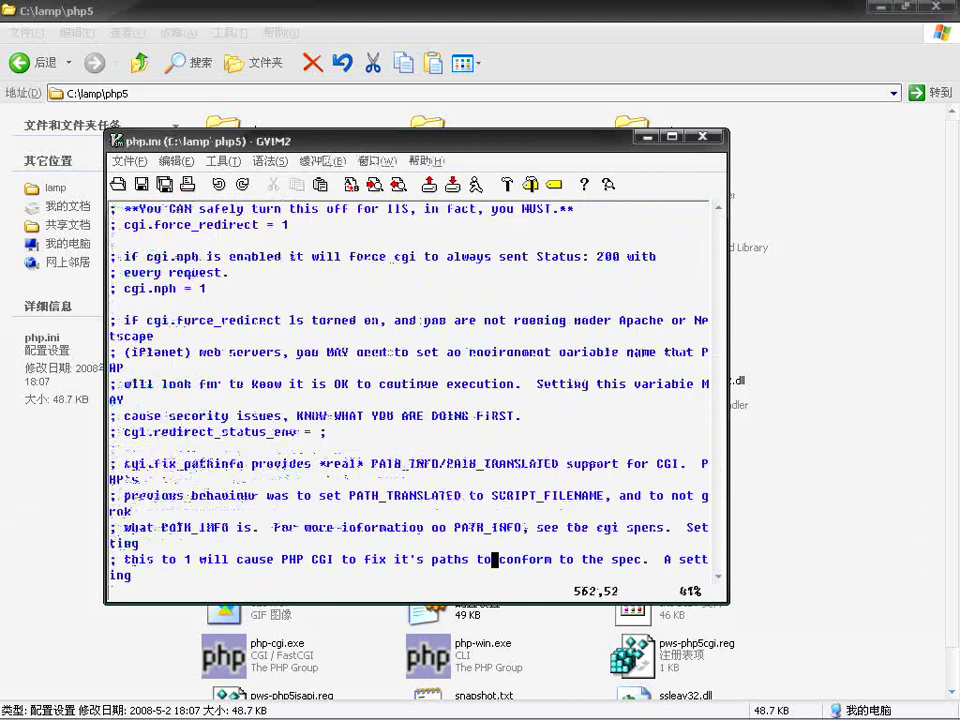
{"action": "key", "text": "Down"}
{"action": "key", "text": "Down"}
{"action": "key", "text": "Down"}
{"action": "key", "text": "Down"}
{"action": "key", "text": "Down"}
{"action": "key", "text": "Down"}
{"action": "key", "text": "Down"}
{"action": "key", "text": "Down"}
{"action": "key", "text": "Down"}
{"action": "key", "text": "Down"}
{"action": "key", "text": "Down"}
{"action": "key", "text": "Down"}
{"action": "key", "text": "Down"}
{"action": "key", "text": "Down"}
{"action": "key", "text": "Down"}
{"action": "key", "text": "Down"}
{"action": "key", "text": "Down"}
{"action": "key", "text": "Down"}
{"action": "key", "text": "Down"}
{"action": "key", "text": "Down"}
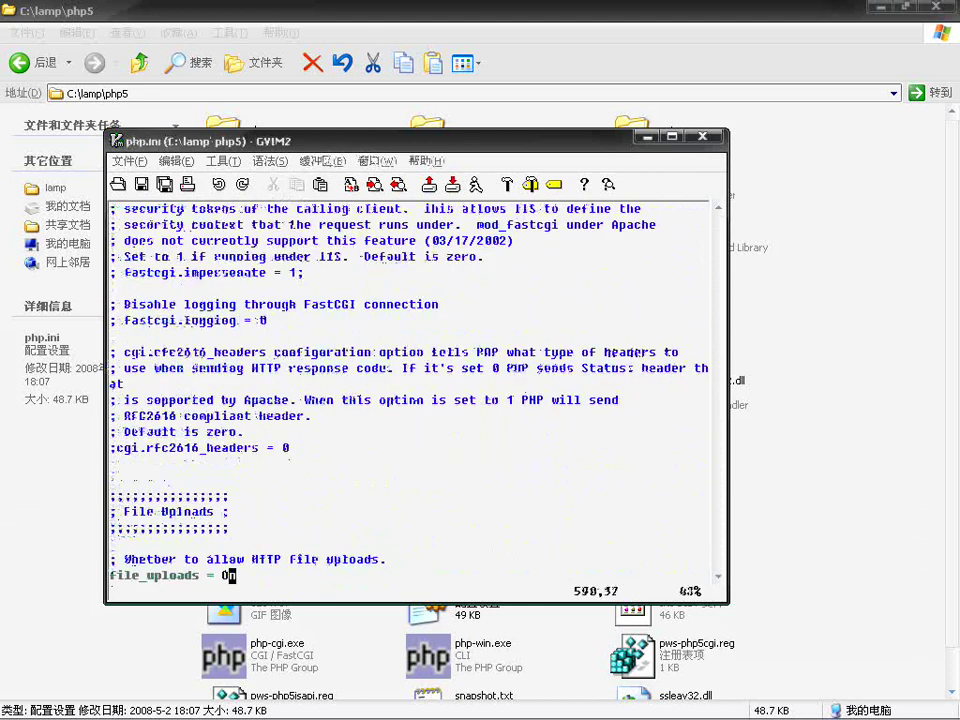
{"action": "key", "text": "Down"}
{"action": "key", "text": "Down"}
{"action": "key", "text": "Down"}
{"action": "key", "text": "Down"}
{"action": "key", "text": "Down"}
{"action": "key", "text": "Down"}
{"action": "key", "text": "Down"}
{"action": "key", "text": "Down"}
{"action": "key", "text": "Down"}
{"action": "key", "text": "Down"}
{"action": "key", "text": "Down"}
{"action": "key", "text": "Down"}
{"action": "key", "text": "Down"}
{"action": "key", "text": "Down"}
{"action": "key", "text": "Down"}
{"action": "key", "text": "Down"}
{"action": "key", "text": "Down"}
{"action": "key", "text": "Down"}
{"action": "key", "text": "Down"}
{"action": "key", "text": "Down"}
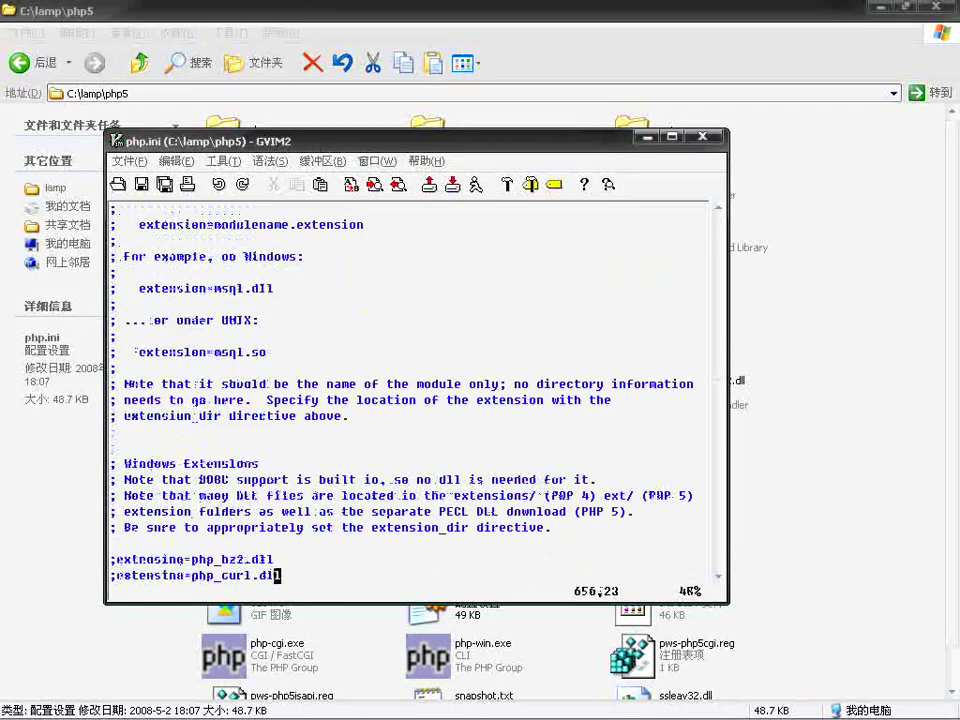
{"action": "key", "text": "Down"}
{"action": "key", "text": "Down"}
{"action": "key", "text": "Down"}
{"action": "key", "text": "Down"}
{"action": "key", "text": "Down"}
{"action": "key", "text": "Down"}
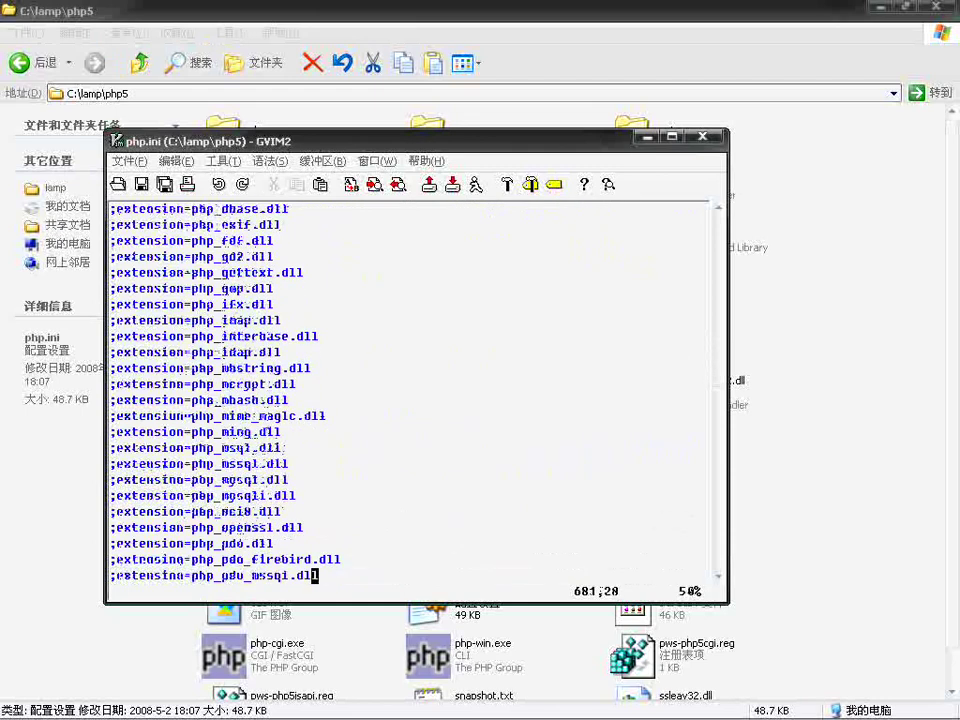
{"action": "key", "text": "Up"}
{"action": "key", "text": "Up"}
{"action": "key", "text": "Up"}
{"action": "key", "text": "Up"}
{"action": "key", "text": "Up"}
{"action": "key", "text": "Up"}
{"action": "key", "text": "Up"}
{"action": "key", "text": "Up"}
{"action": "key", "text": "Up"}
{"action": "key", "text": "Up"}
{"action": "key", "text": "Up"}
{"action": "key", "text": "Up"}
{"action": "key", "text": "Up"}
{"action": "key", "text": "Up"}
{"action": "key", "text": "Up"}
{"action": "key", "text": "Up"}
{"action": "key", "text": "Up"}
{"action": "key", "text": "Up"}
{"action": "key", "text": "Up"}
{"action": "key", "text": "Up"}
{"action": "key", "text": "Up"}
{"action": "key", "text": "Up"}
{"action": "key", "text": "Up"}
{"action": "key", "text": "Up"}
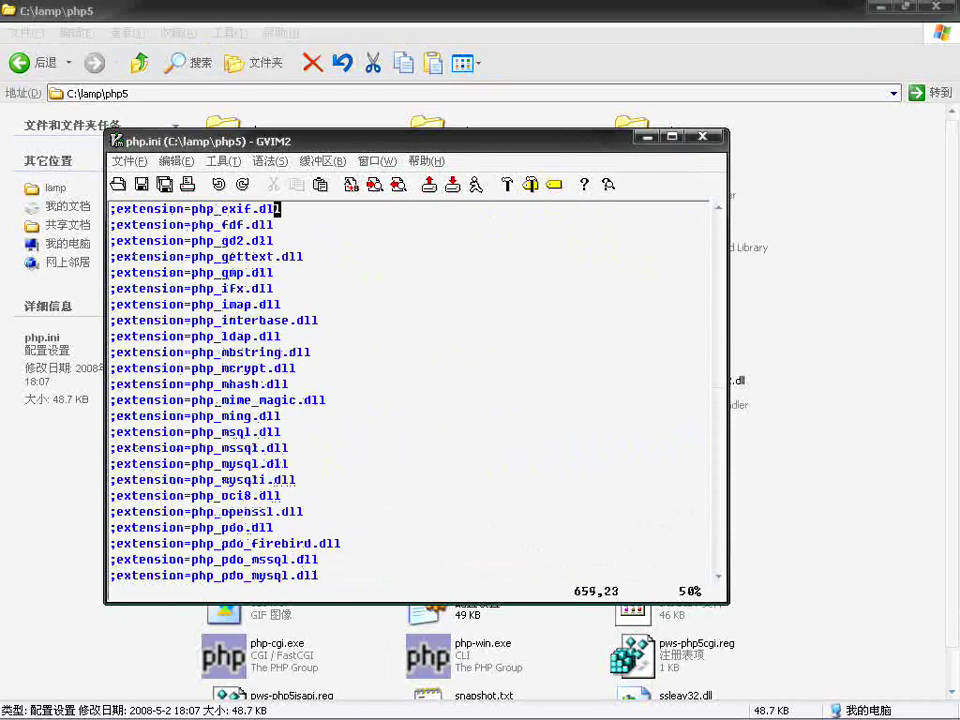
{"action": "key", "text": "Down"}
{"action": "key", "text": "Down"}
{"action": "key", "text": "Down"}
{"action": "key", "text": "Down"}
{"action": "key", "text": "Down"}
{"action": "key", "text": "Down"}
{"action": "key", "text": "Down"}
{"action": "key", "text": "Down"}
{"action": "key", "text": "Down"}
{"action": "key", "text": "Down"}
{"action": "key", "text": "Down"}
{"action": "key", "text": "Down"}
{"action": "key", "text": "Down"}
{"action": "key", "text": "Down"}
{"action": "key", "text": "Down"}
{"action": "key", "text": "Down"}
{"action": "key", "text": "Down"}
{"action": "key", "text": "Down"}
{"action": "key", "text": "Down"}
{"action": "key", "text": "Down"}
{"action": "key", "text": "Down"}
{"action": "key", "text": "Down"}
{"action": "key", "text": "Down"}
{"action": "key", "text": "Down"}
{"action": "key", "text": "Down"}
{"action": "key", "text": "Down"}
{"action": "key", "text": "Down"}
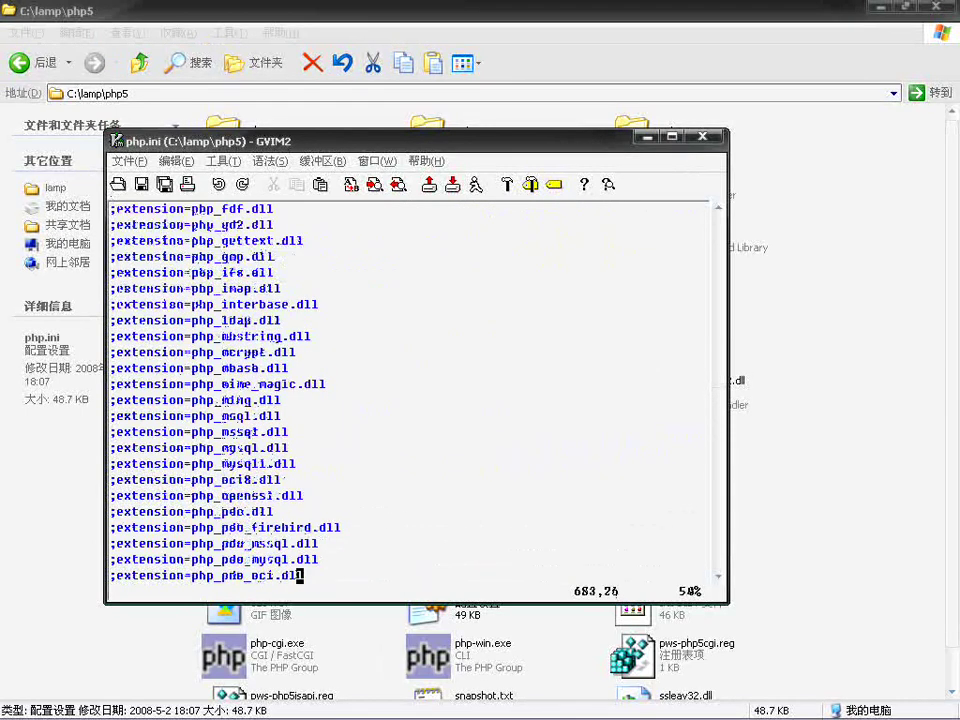
{"action": "key", "text": "Down"}
{"action": "key", "text": "Down"}
{"action": "key", "text": "Down"}
{"action": "key", "text": "Down"}
{"action": "key", "text": "Down"}
{"action": "key", "text": "Down"}
{"action": "key", "text": "Down"}
{"action": "key", "text": "Down"}
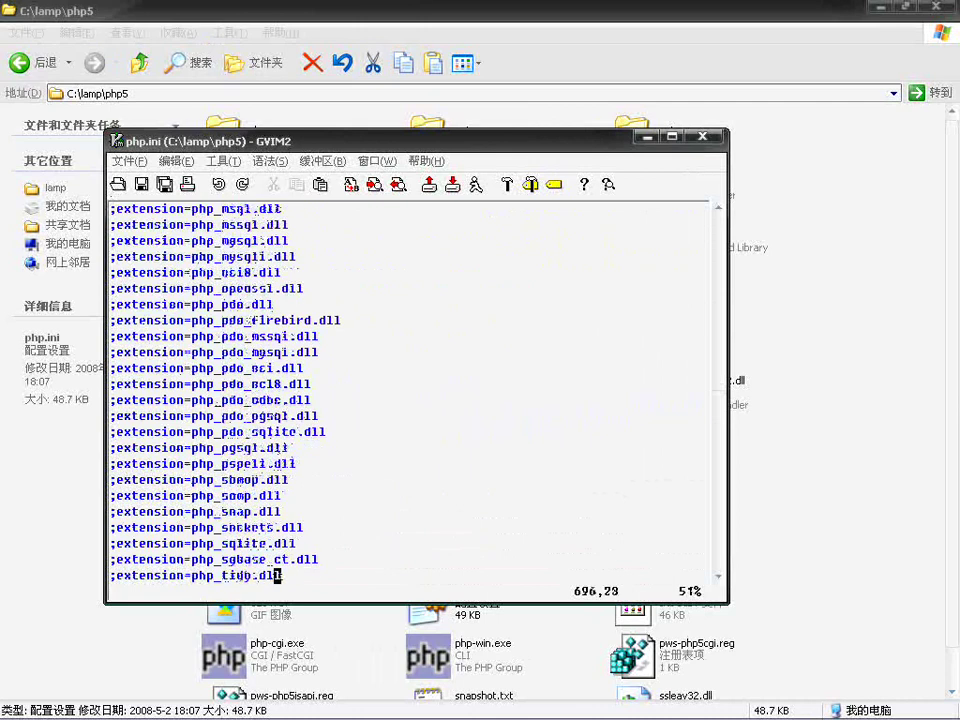
{"action": "key", "text": "Down"}
{"action": "key", "text": "Up"}
{"action": "key", "text": "Up"}
{"action": "key", "text": "Up"}
{"action": "key", "text": "Up"}
{"action": "key", "text": "Up"}
{"action": "key", "text": "Up"}
{"action": "key", "text": "Up"}
{"action": "key", "text": "Up"}
{"action": "key", "text": "Up"}
{"action": "key", "text": "Up"}
{"action": "key", "text": "Up"}
{"action": "key", "text": "Up"}
{"action": "key", "text": "Up"}
{"action": "key", "text": "Up"}
{"action": "key", "text": "Up"}
{"action": "key", "text": "Up"}
{"action": "key", "text": "Up"}
{"action": "key", "text": "Up"}
{"action": "key", "text": "Up"}
{"action": "key", "text": "Up"}
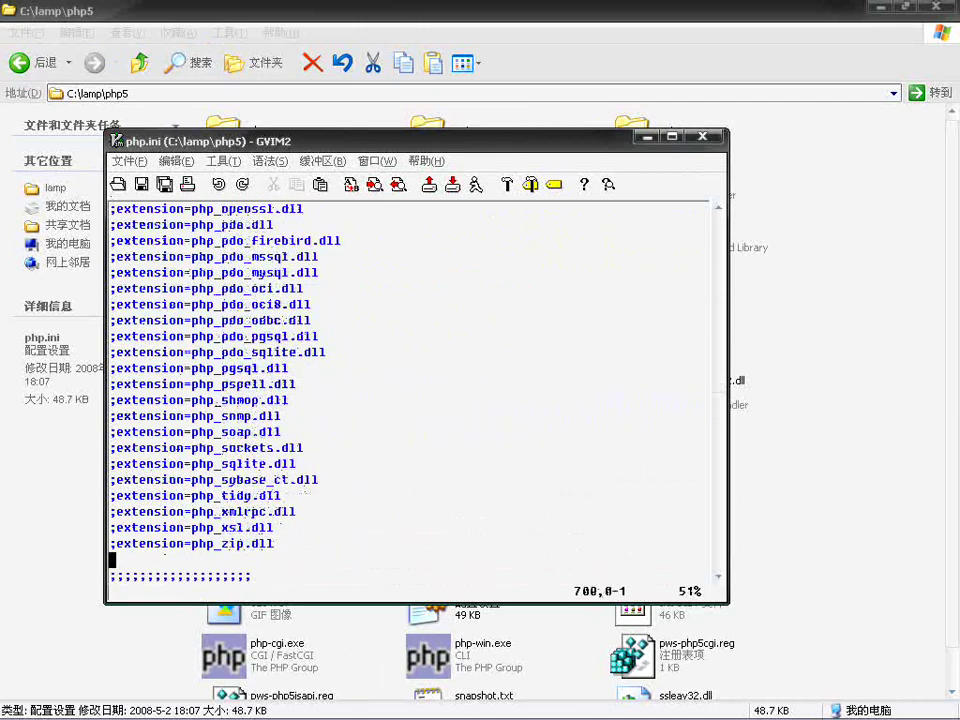
{"action": "key", "text": "Up"}
{"action": "key", "text": "Up"}
{"action": "key", "text": "Up"}
{"action": "key", "text": "Up"}
{"action": "key", "text": "Up"}
{"action": "key", "text": "Up"}
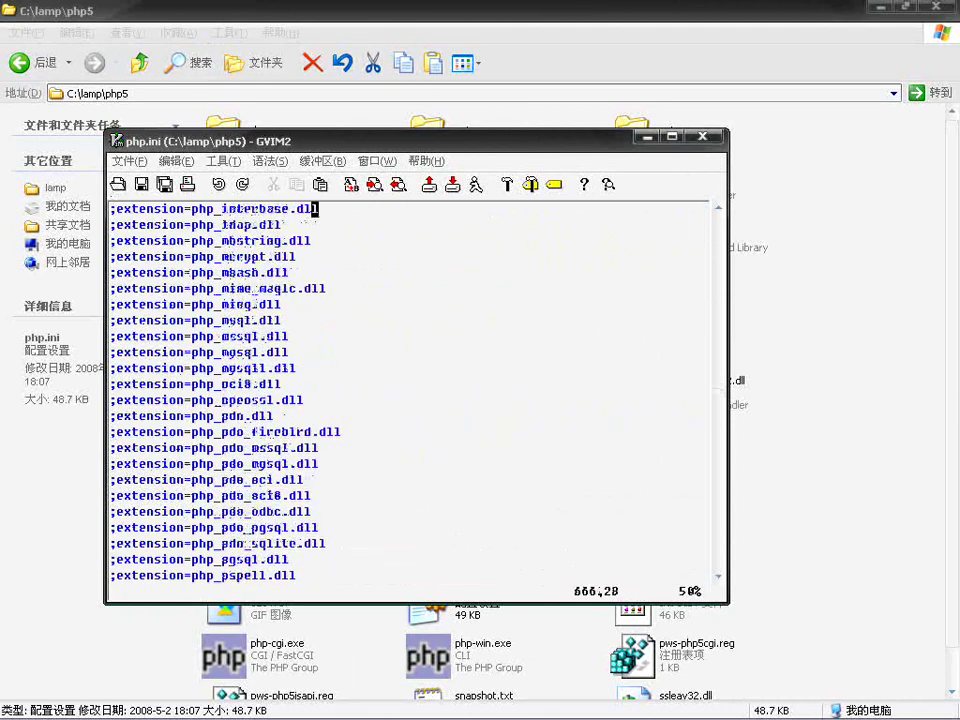
{"action": "key", "text": "Down"}
{"action": "key", "text": "Down"}
{"action": "key", "text": "Down"}
{"action": "key", "text": "Down"}
{"action": "key", "text": "Down"}
{"action": "key", "text": "Down"}
{"action": "key", "text": "Down"}
{"action": "key", "text": "Down"}
{"action": "key", "text": "Down"}
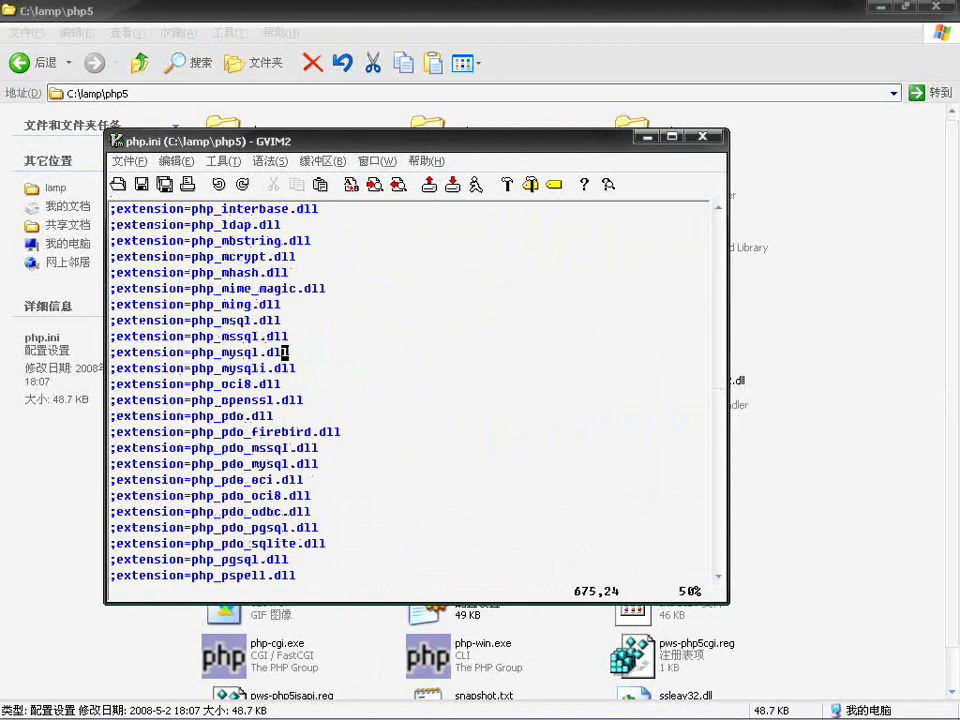
Step: Uncomment the php_mysql, php_mysqli, php_pdo and php_pdo_mysql extension lines
{"action": "key", "text": "Left"}
{"action": "key", "text": "Left"}
{"action": "key", "text": "Left"}
{"action": "key", "text": "Left"}
{"action": "key", "text": "Left"}
{"action": "key", "text": "Left"}
{"action": "key", "text": "Left"}
{"action": "key", "text": "Left"}
{"action": "key", "text": "Left"}
{"action": "key", "text": "Left"}
{"action": "key", "text": "Left"}
{"action": "key", "text": "Left"}
{"action": "key", "text": "Left"}
{"action": "key", "text": "Left"}
{"action": "key", "text": "Left"}
{"action": "key", "text": "Left"}
{"action": "key", "text": "Left"}
{"action": "key", "text": "Left"}
{"action": "key", "text": "Left"}
{"action": "key", "text": "Left"}
{"action": "key", "text": "Left"}
{"action": "key", "text": "x"}
{"action": "key", "text": "Down"}
{"action": "key", "text": "x"}
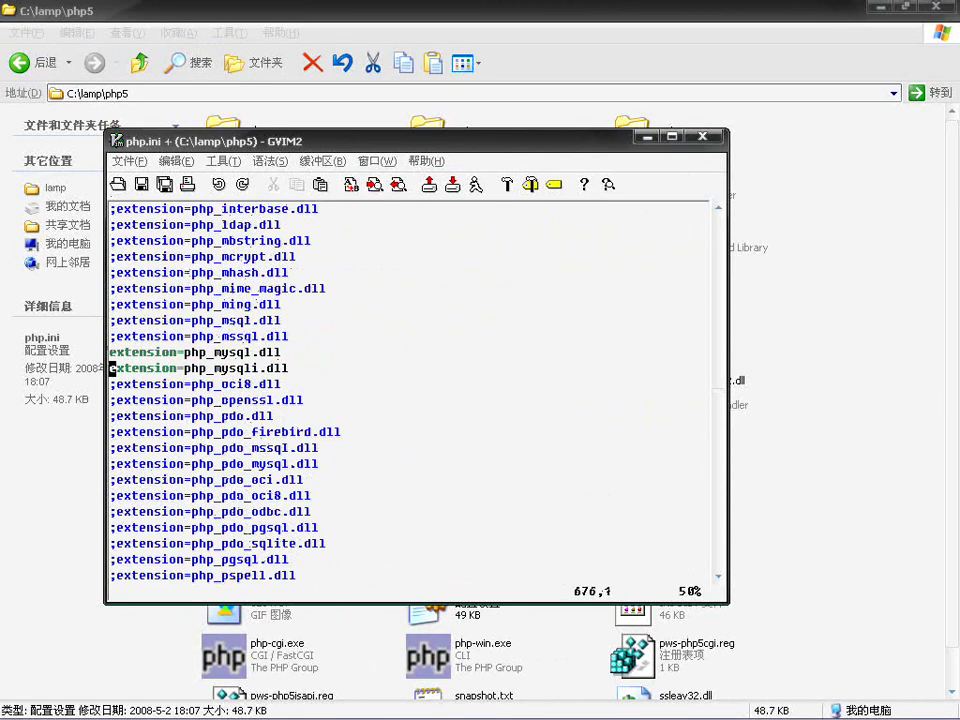
{"action": "key", "text": "Down"}
{"action": "key", "text": "Down"}
{"action": "key", "text": "Down"}
{"action": "key", "text": "x"}
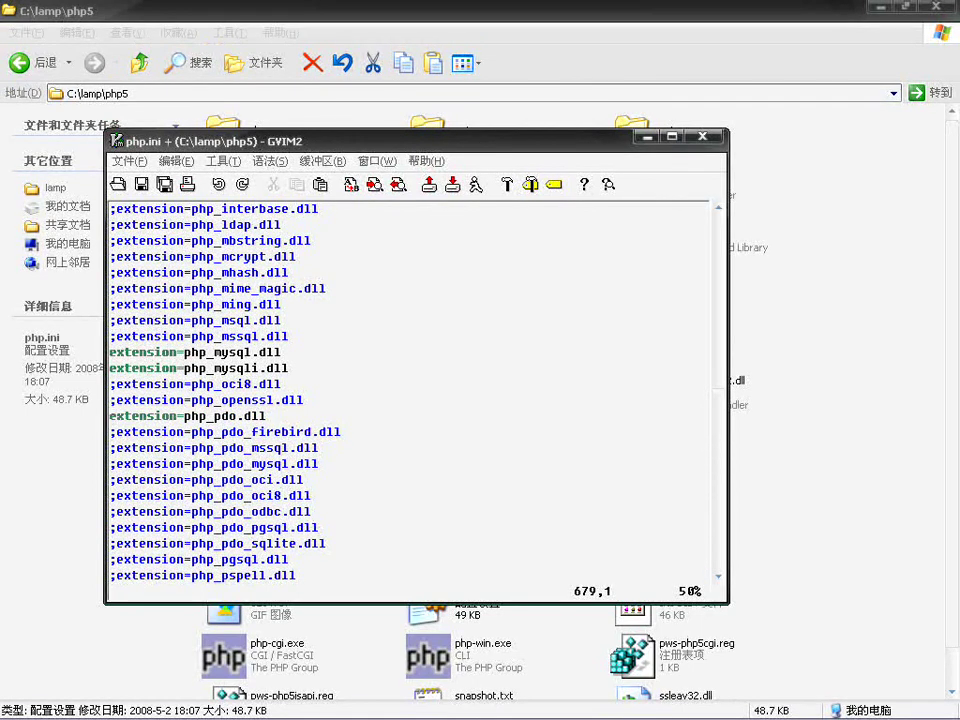
{"action": "key", "text": "Down"}
{"action": "key", "text": "Down"}
{"action": "key", "text": "Down"}
{"action": "key", "text": "x"}
{"action": "key", "text": "Up"}
{"action": "key", "text": "Up"}
{"action": "key", "text": "Up"}
{"action": "key", "text": "Up"}
{"action": "key", "text": "Up"}
{"action": "key", "text": "Up"}
{"action": "key", "text": "Up"}
{"action": "key", "text": "Up"}
{"action": "key", "text": "Up"}
{"action": "key", "text": "Up"}
{"action": "key", "text": "Up"}
{"action": "key", "text": "Up"}
{"action": "key", "text": "Up"}
{"action": "key", "text": "Up"}
{"action": "key", "text": "Up"}
{"action": "key", "text": "Up"}
{"action": "key", "text": "Up"}
{"action": "key", "text": "Up"}
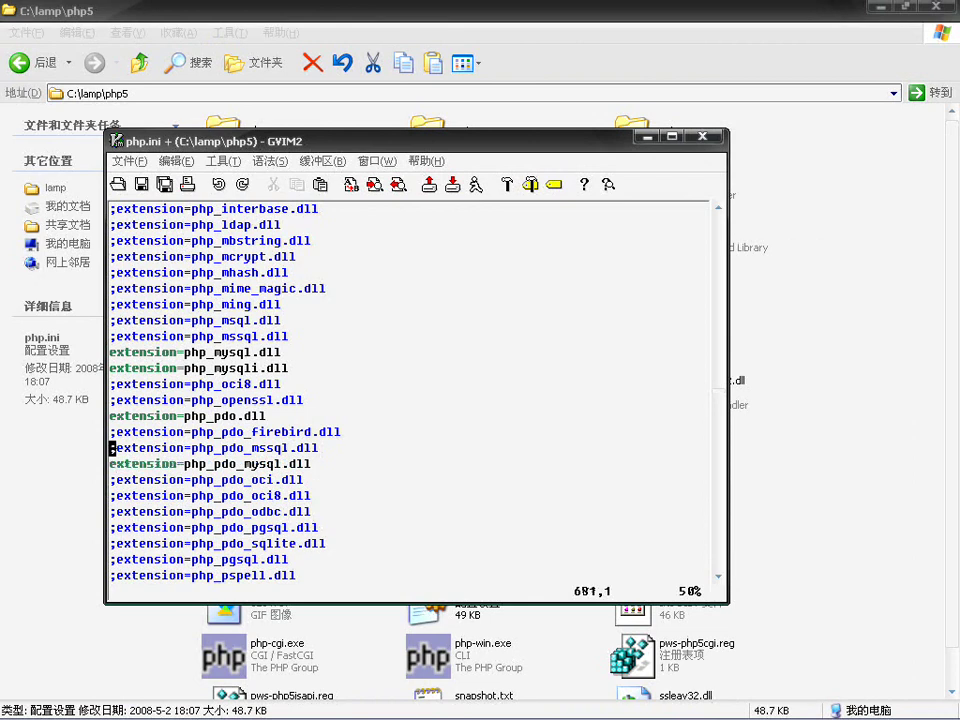
Step: Insert extension_dir="c:/lamp/php5/ext" above the extension list and save php.ini
{"action": "key", "text": "Up"}
{"action": "key", "text": "Up"}
{"action": "key", "text": "Up"}
{"action": "key", "text": "Up"}
{"action": "key", "text": "Up"}
{"action": "key", "text": "Up"}
{"action": "key", "text": "Up"}
{"action": "key", "text": "Up"}
{"action": "key", "text": "Up"}
{"action": "key", "text": "Up"}
{"action": "key", "text": "Up"}
{"action": "key", "text": "Up"}
{"action": "key", "text": "Up"}
{"action": "key", "text": "Up"}
{"action": "key", "text": "Up"}
{"action": "key", "text": "Up"}
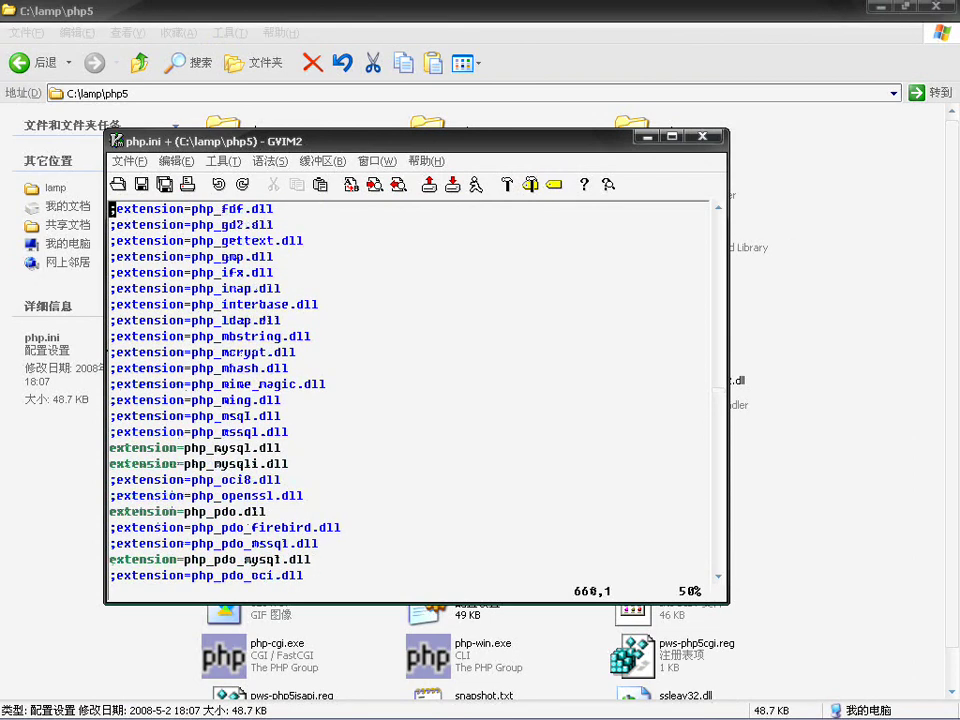
{"action": "key", "text": "Down"}
{"action": "key", "text": "Down"}
{"action": "key", "text": "Down"}
{"action": "key", "text": "Down"}
{"action": "key", "text": "Down"}
{"action": "key", "text": "Down"}
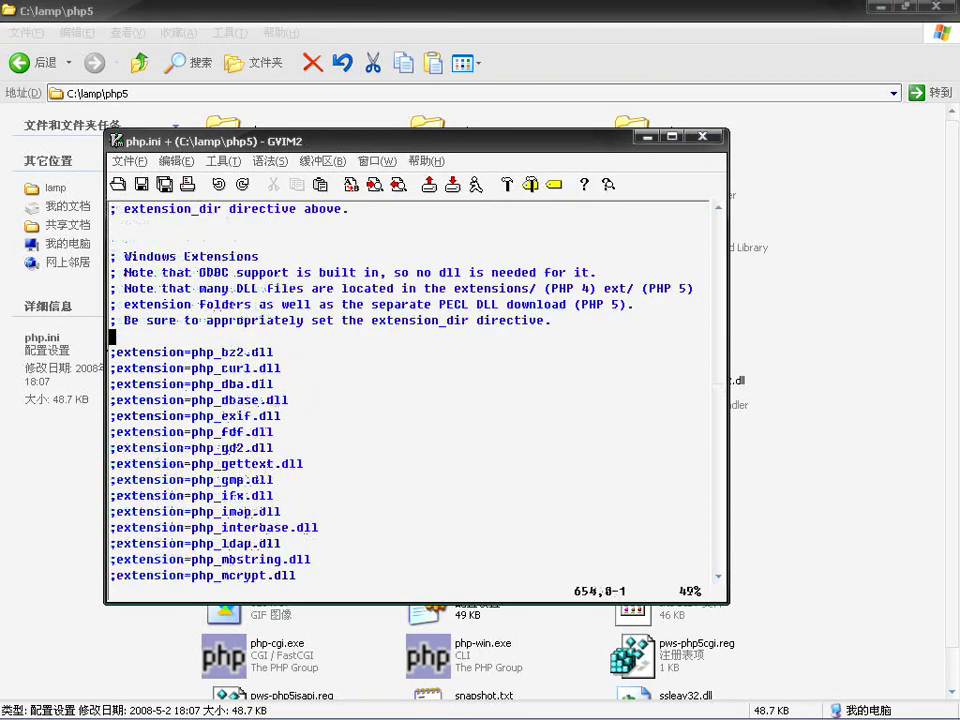
{"action": "key", "text": "i"}
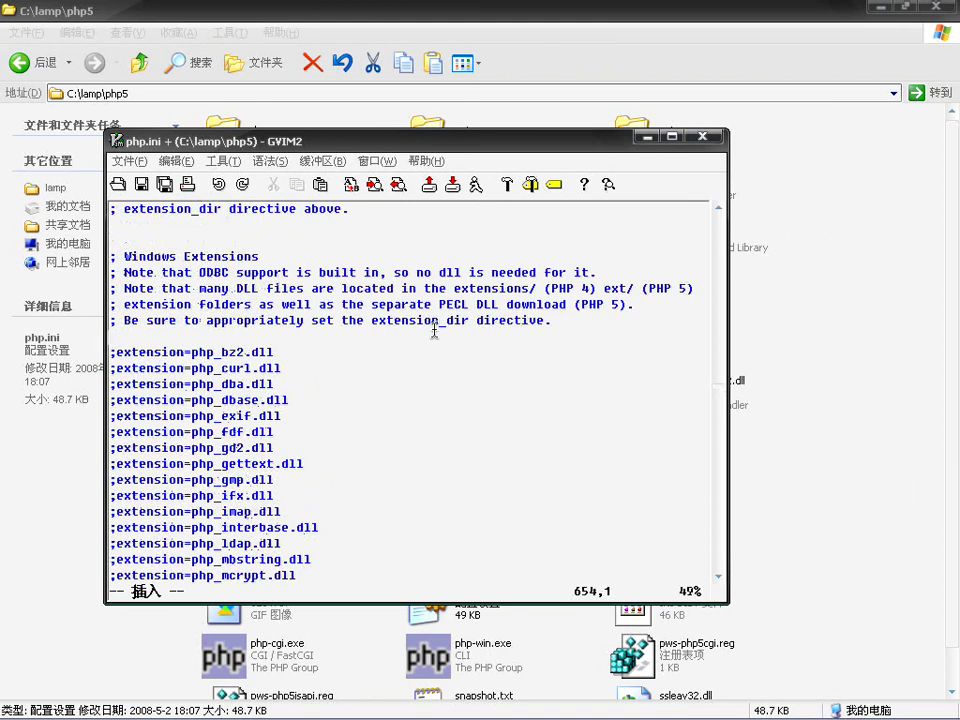
{"action": "type", "text": "extension"}
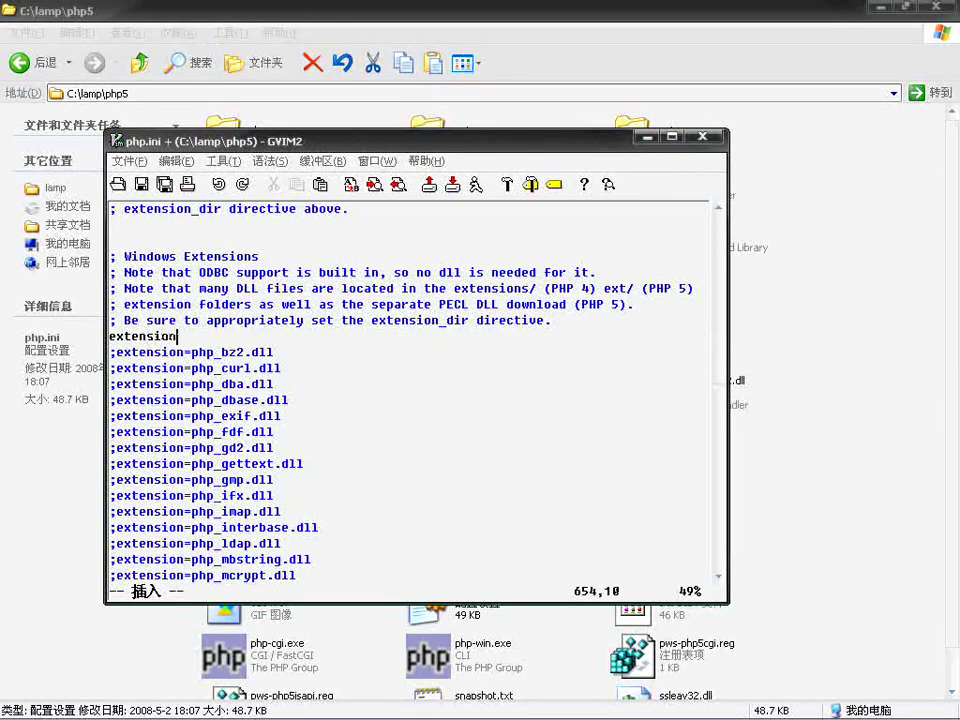
{"action": "type", "text": "_dir=\"\""}
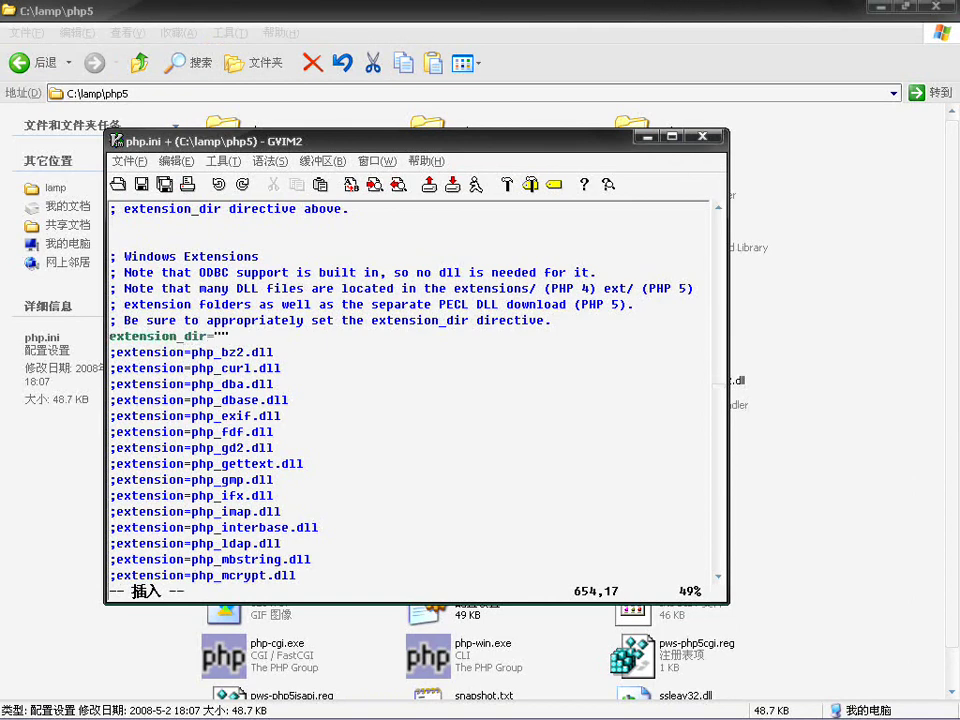
{"action": "type", "text": "c:/lamp/php"}
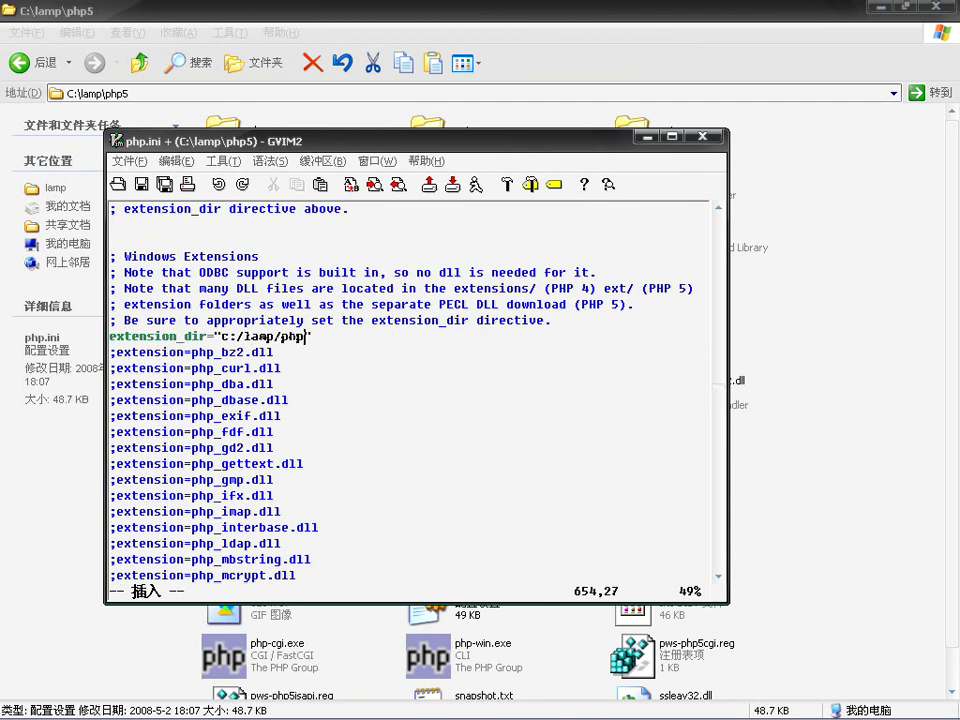
{"action": "type", "text": "5/ext"}
{"action": "key", "text": "ctrl+s"}
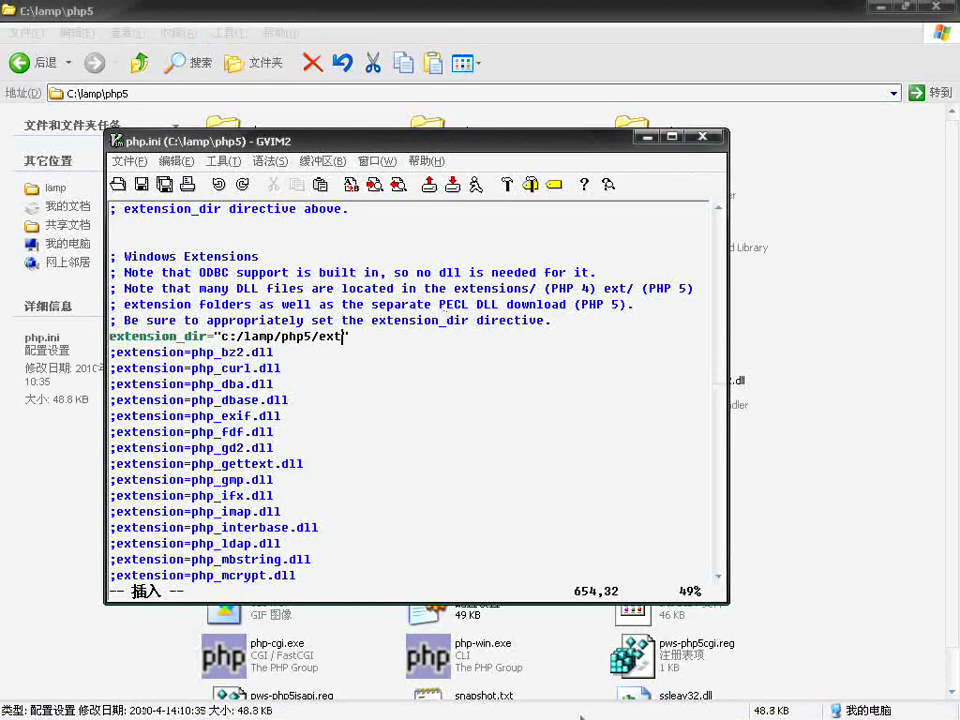
Step: Open C:\lamp\php5\ext to confirm the extension DLLs, then bring php.ini and the Command Prompt forward
{"action": "left_click", "coordinate": [743, 674]}
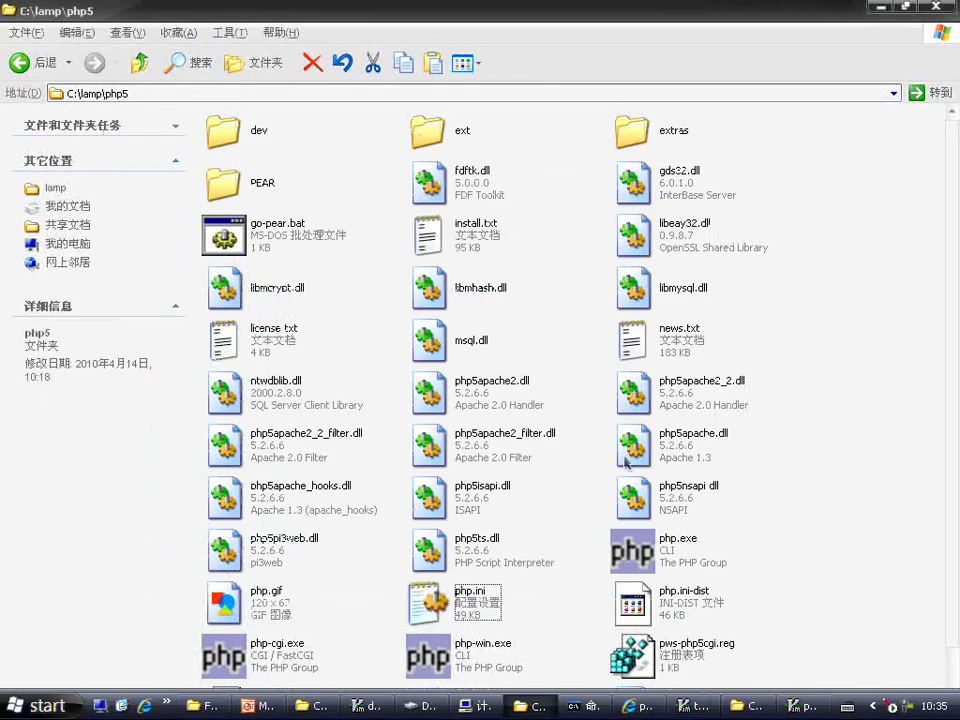
{"action": "double_click", "coordinate": [427, 133]}
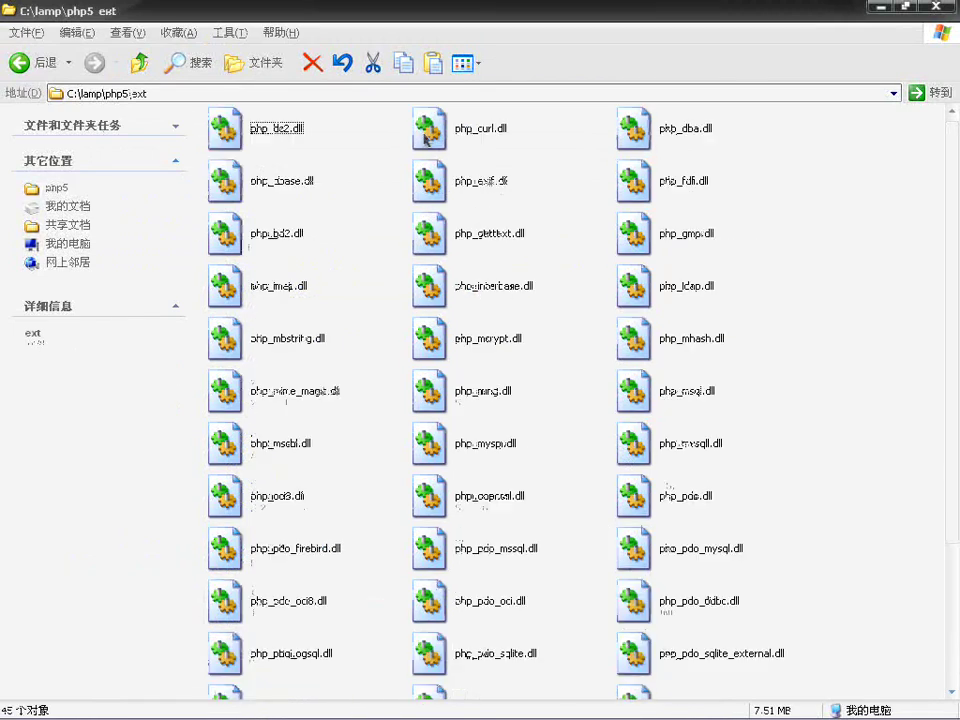
{"action": "scroll", "coordinate": [574, 208], "scroll_direction": "down", "scroll_amount": 3}
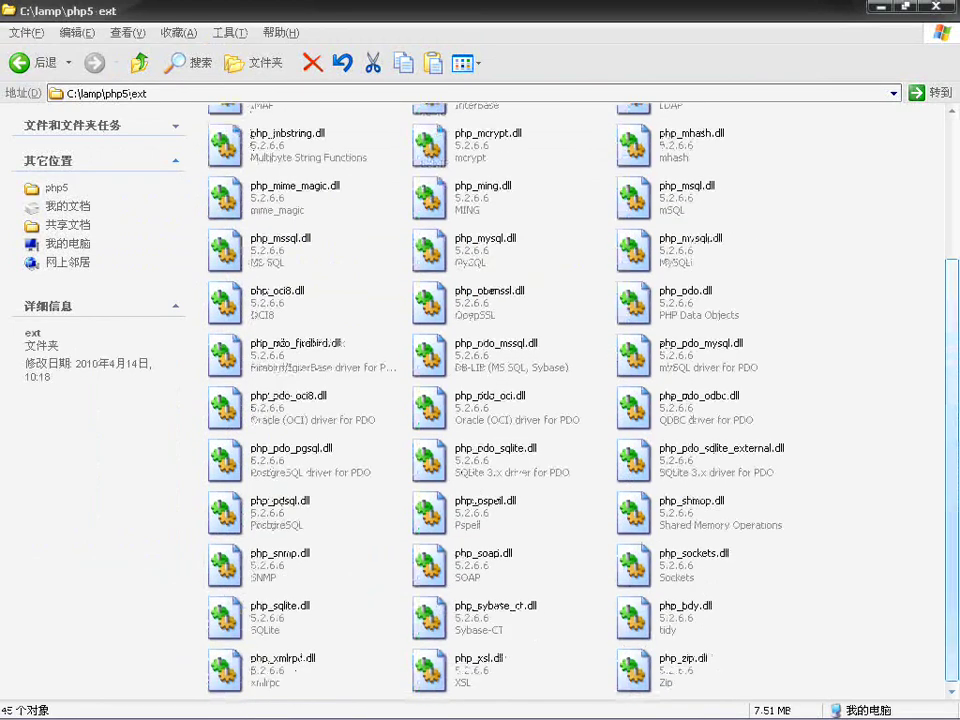
{"action": "mouse_move", "coordinate": [700, 715]}
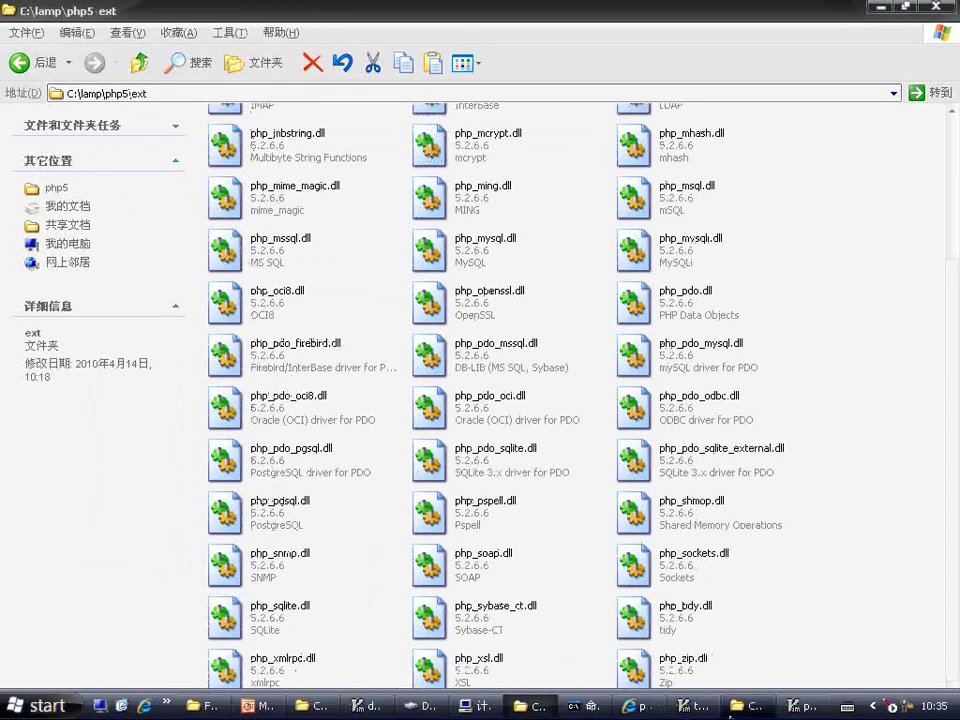
{"action": "left_click", "coordinate": [800, 706]}
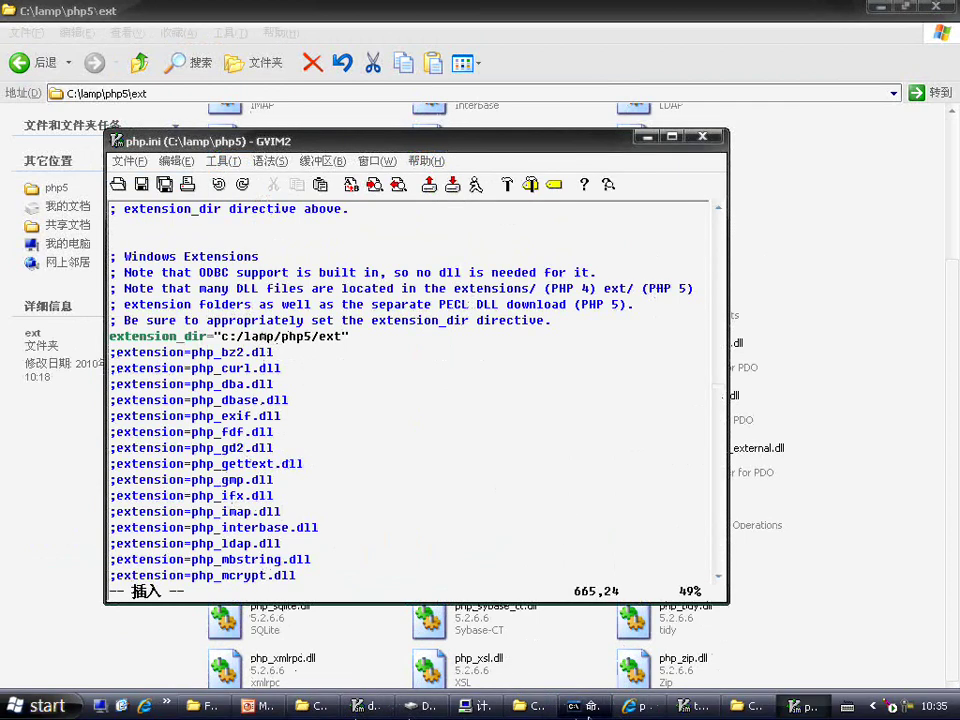
{"action": "left_click", "coordinate": [586, 706]}
Step: Rerun net stop apache2.2 and net start apache2.2 from the command history
{"action": "key", "text": "Up"}
{"action": "key", "text": "Up"}
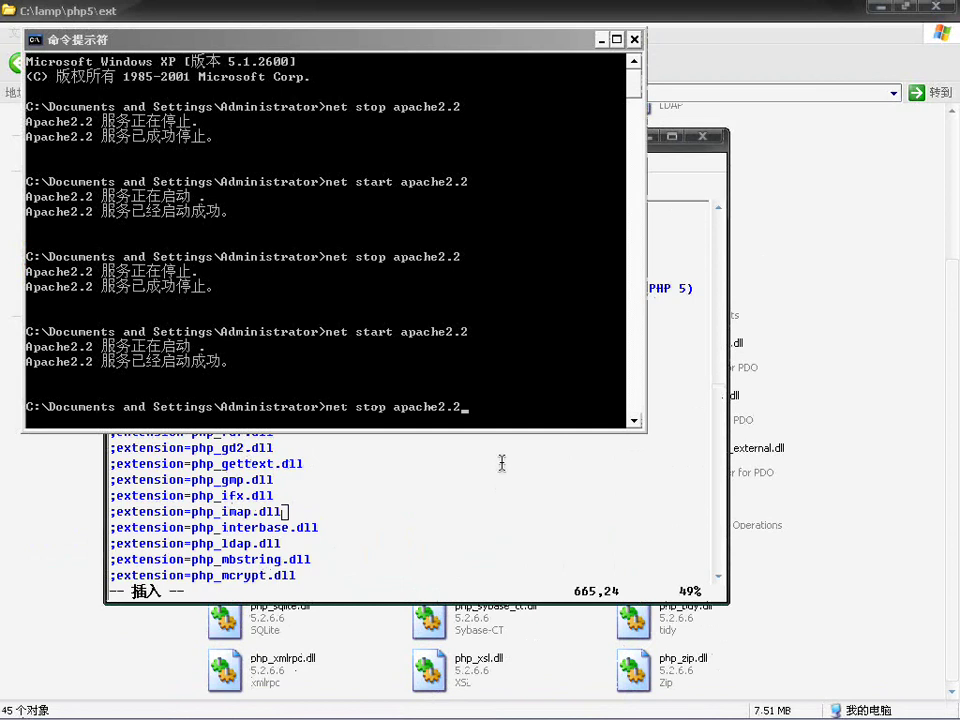
{"action": "key", "text": "Return"}
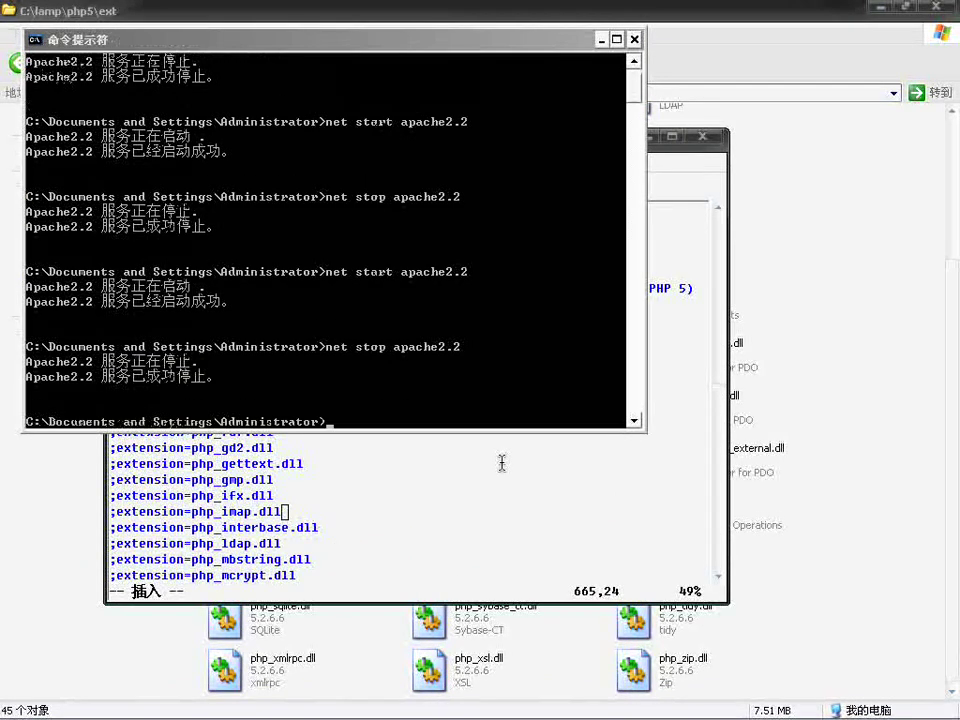
{"action": "key", "text": "Up"}
{"action": "key", "text": "Up"}
{"action": "key", "text": "Down"}
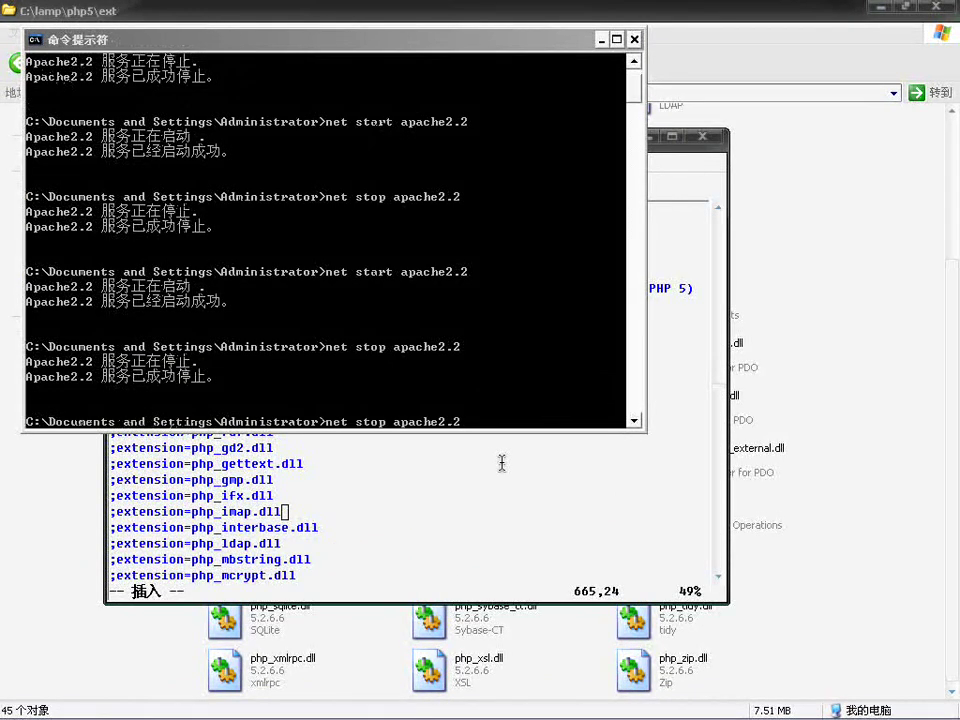
{"action": "key", "text": "Up"}
{"action": "key", "text": "Return"}
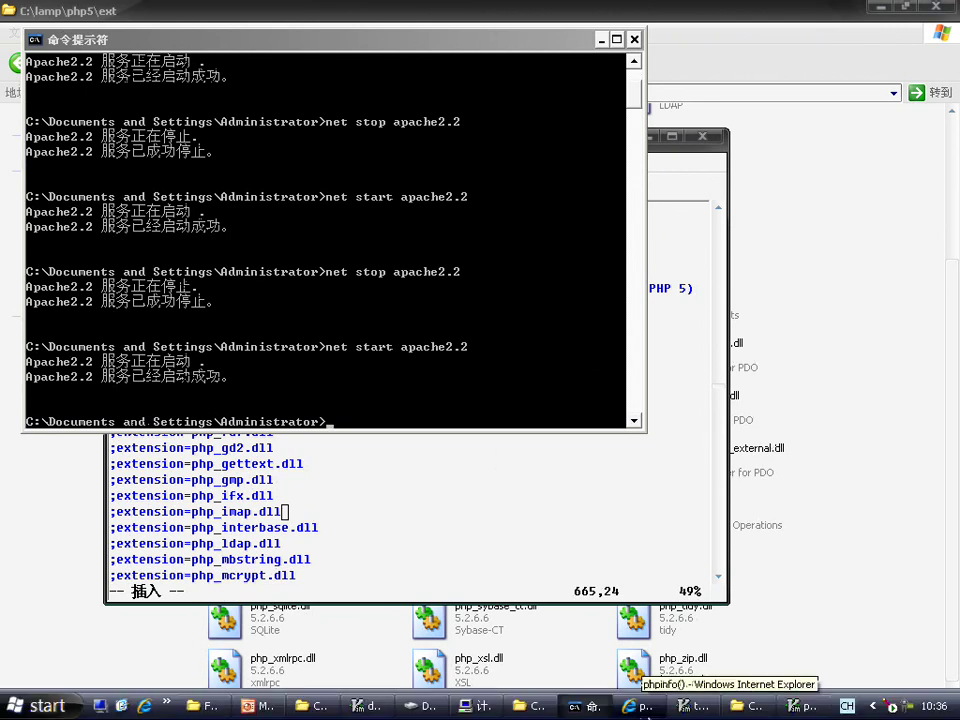
Step: Refresh localhost/test.php and confirm mysql and mysqli are enabled with client API 5.0.51a
{"action": "left_click", "coordinate": [615, 702]}
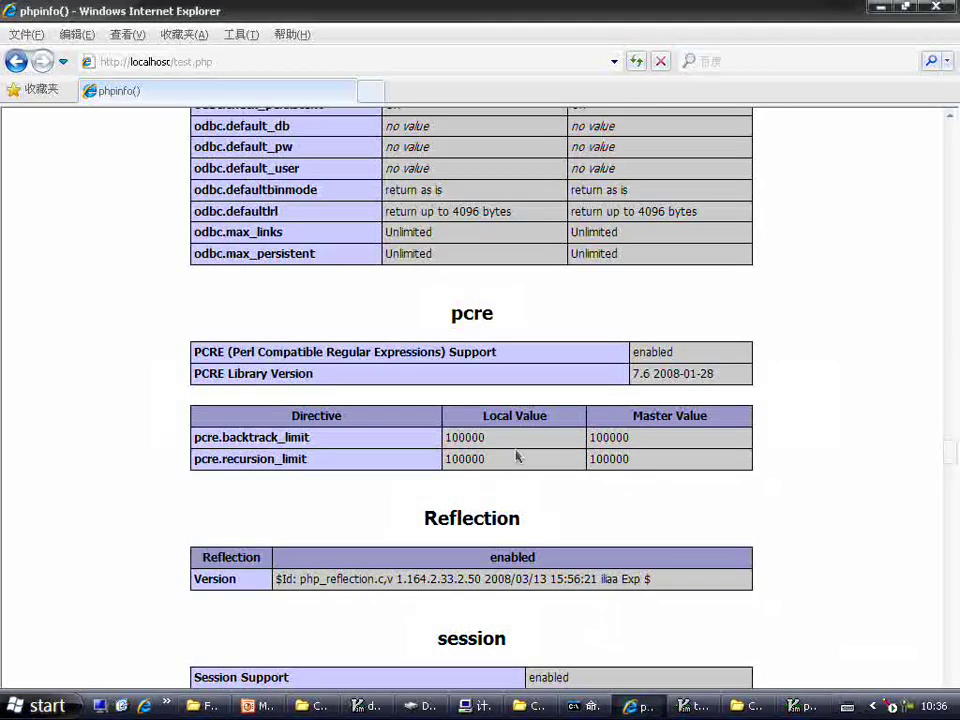
{"action": "left_click", "coordinate": [636, 61]}
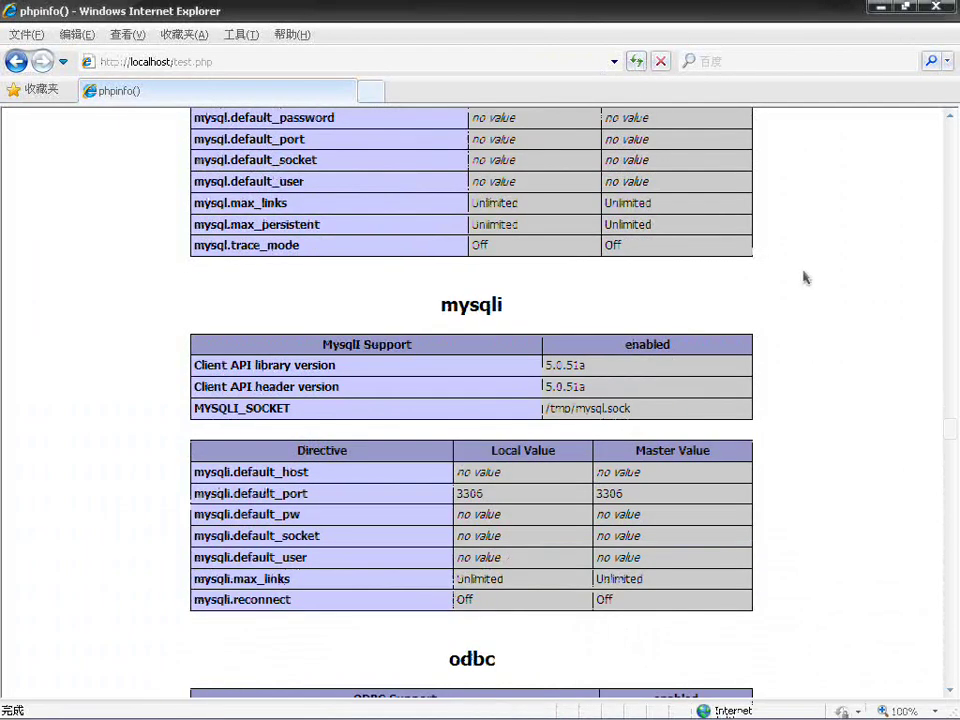
{"action": "scroll", "coordinate": [955, 437], "scroll_direction": "up", "scroll_amount": 4}
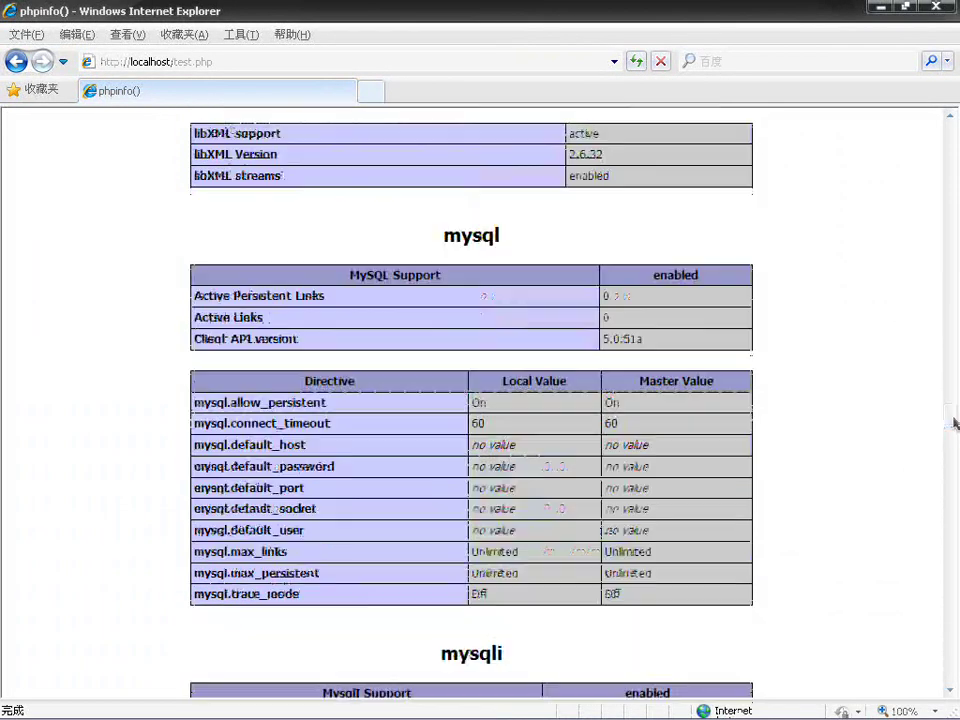
{"action": "left_click_drag", "start_coordinate": [437, 240], "coordinate": [707, 336]}
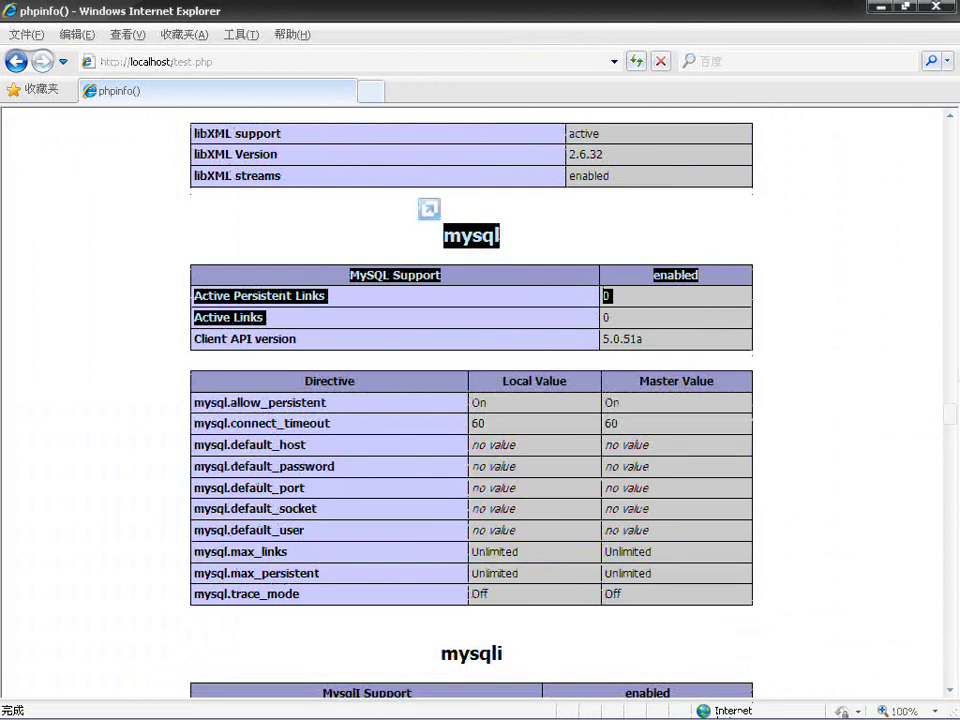
{"action": "scroll", "coordinate": [952, 421], "scroll_direction": "down", "scroll_amount": 4}
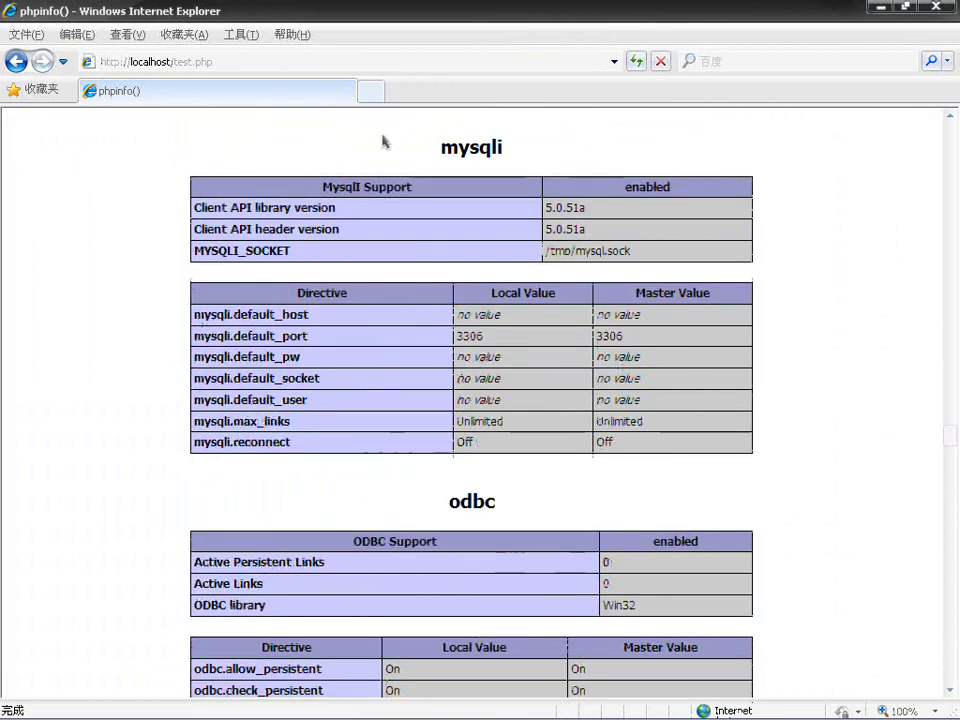
{"action": "left_click_drag", "start_coordinate": [386, 143], "coordinate": [838, 461]}
{"action": "left_click", "coordinate": [838, 462]}
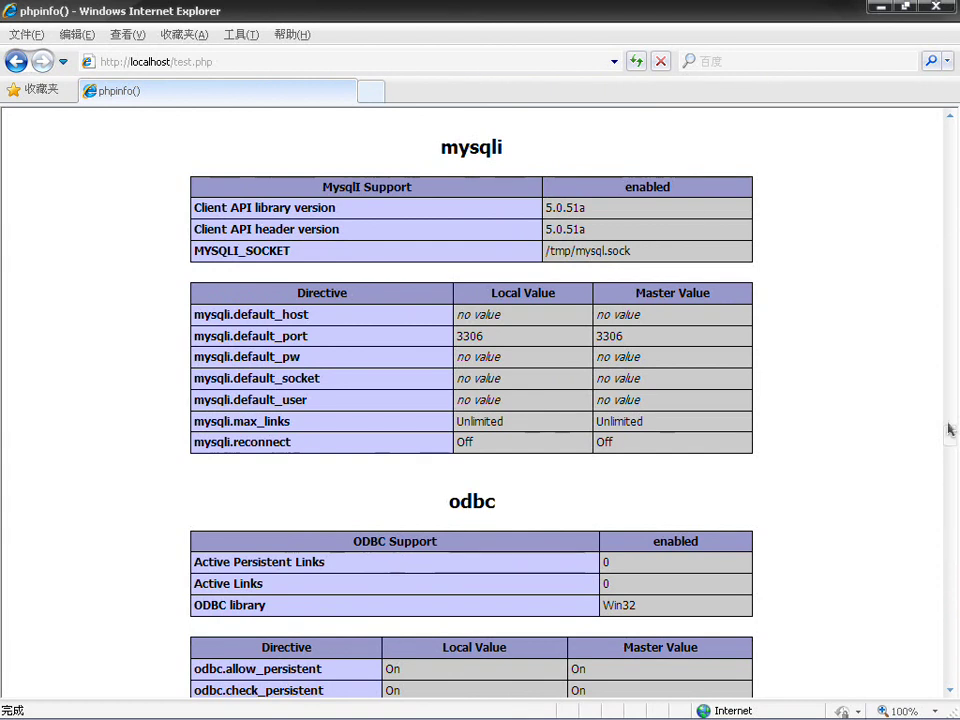
{"action": "left_click_drag", "start_coordinate": [950, 436], "coordinate": [951, 411]}
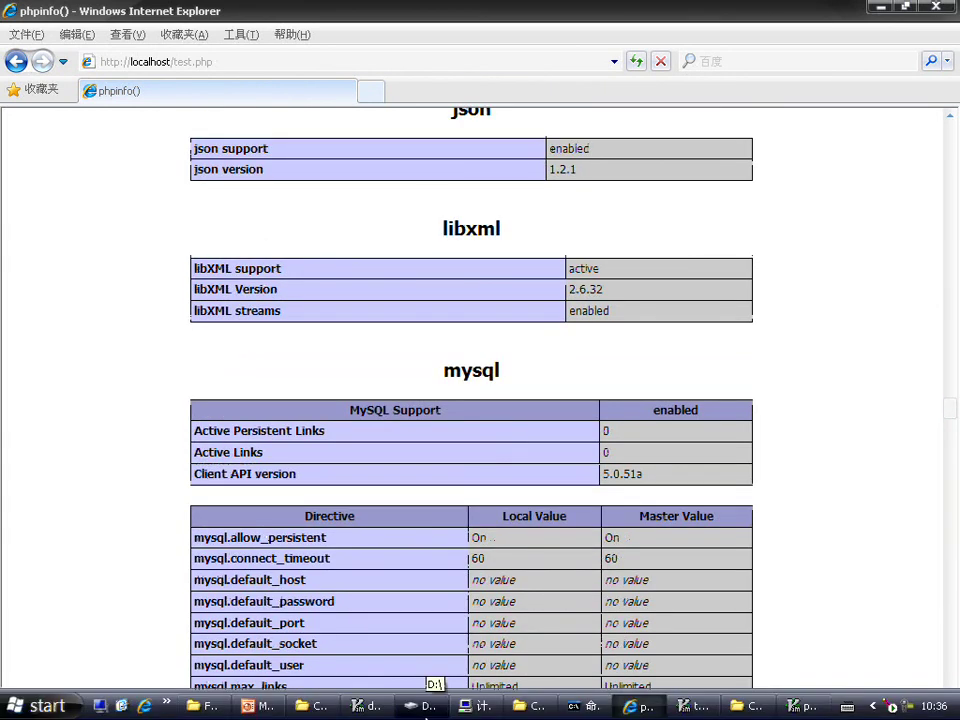
{"action": "left_click", "coordinate": [372, 708]}
{"action": "left_click", "coordinate": [375, 714]}
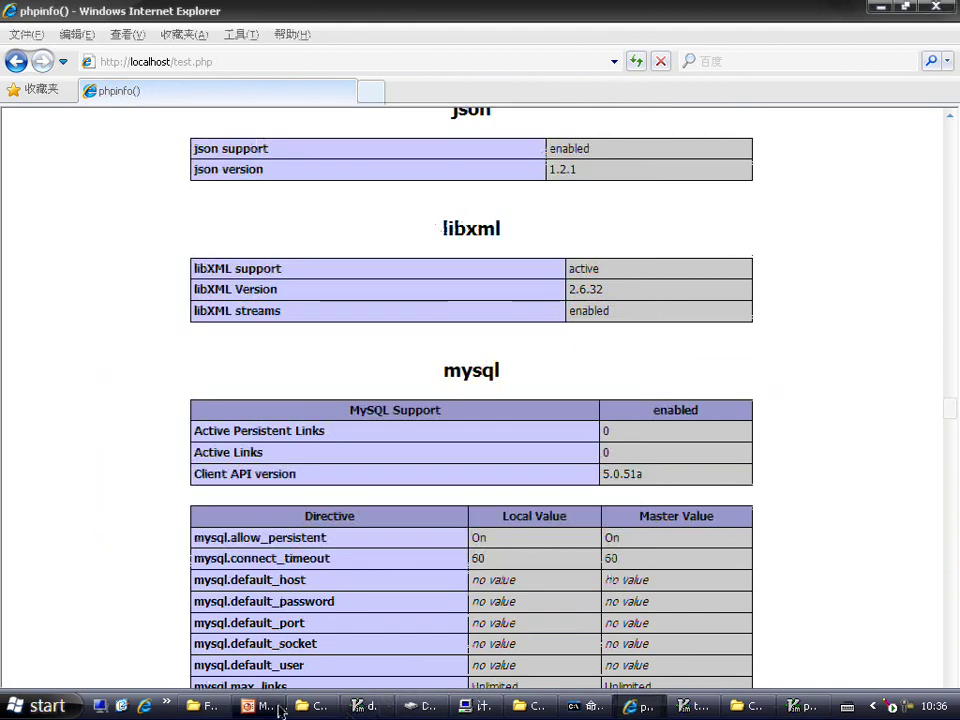
Step: Go up to F:\2010年\15\软件 and select ZendOptimizer-3.3.0a Setup.exe
{"action": "left_click", "coordinate": [197, 712]}
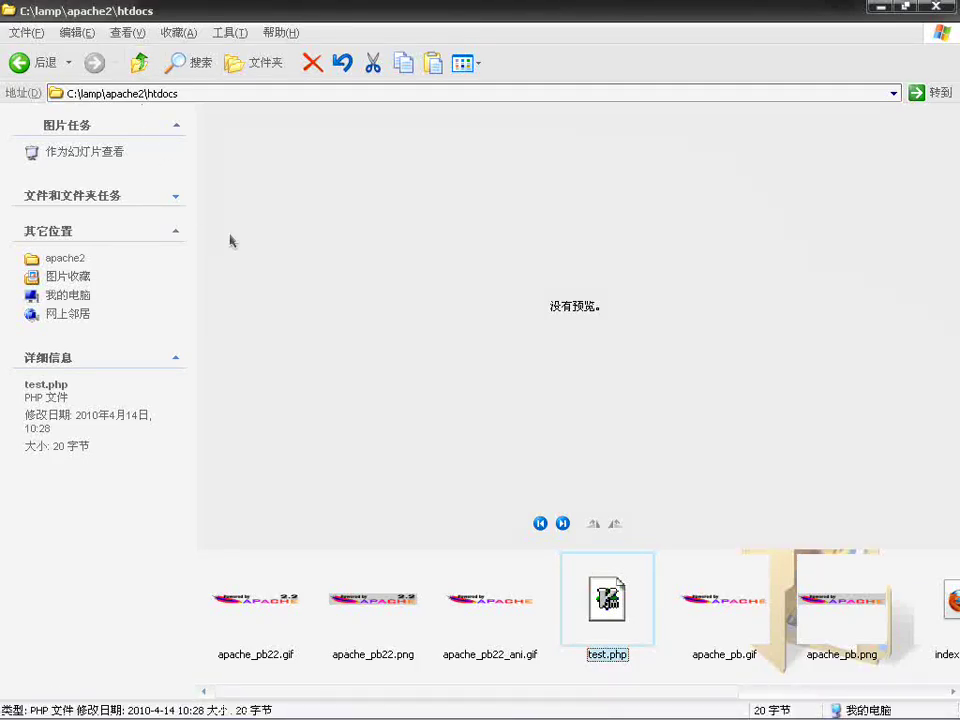
{"action": "left_click", "coordinate": [137, 64]}
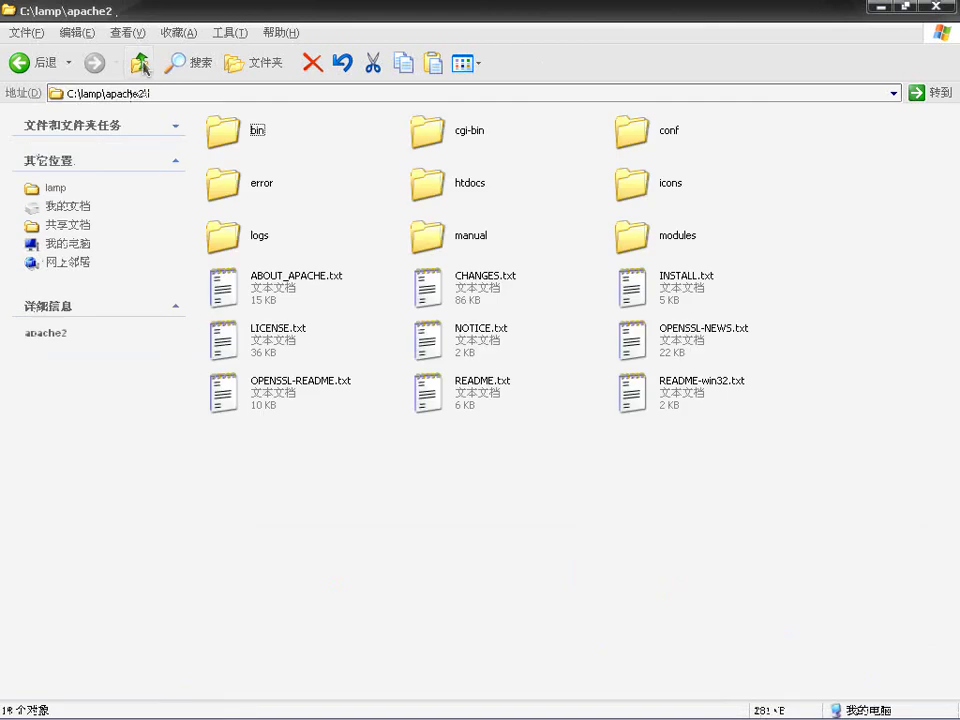
{"action": "left_click", "coordinate": [137, 64]}
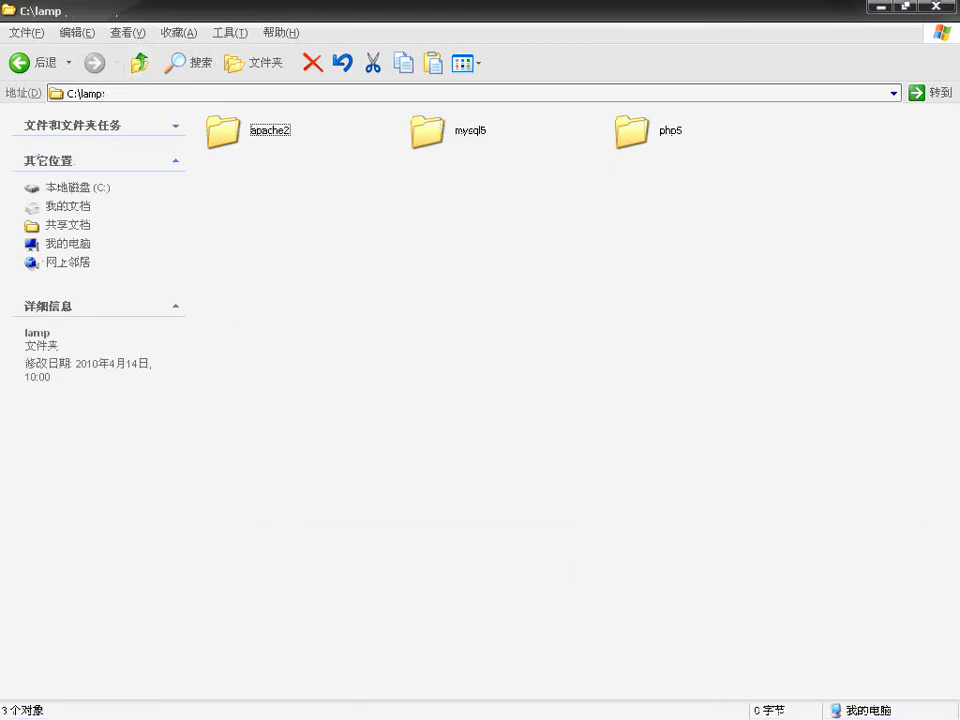
{"action": "left_click", "coordinate": [205, 706]}
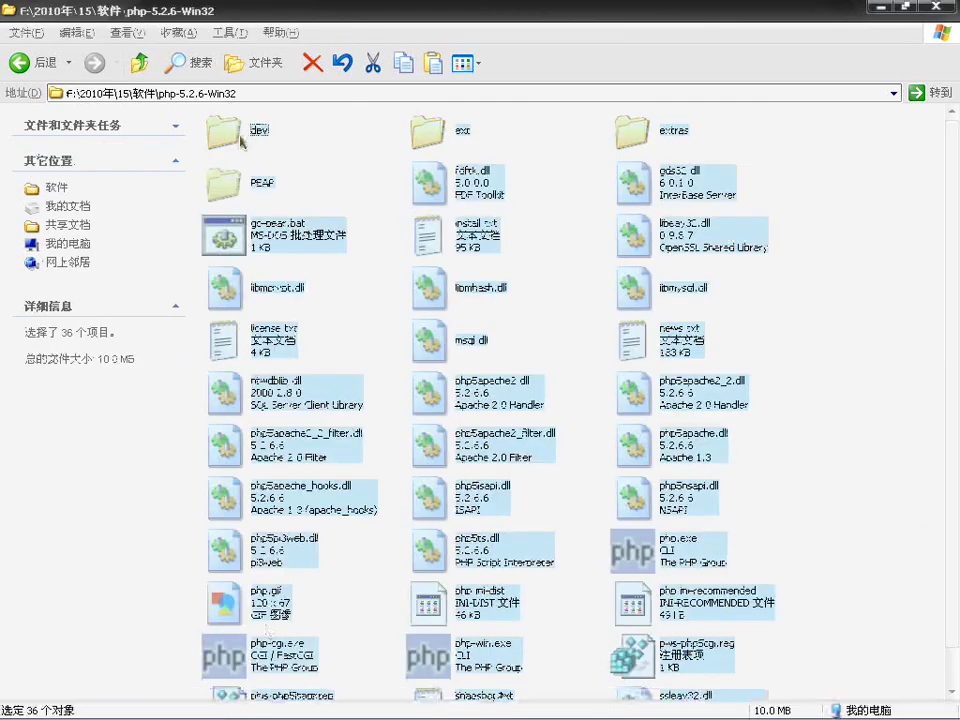
{"action": "left_click", "coordinate": [138, 64]}
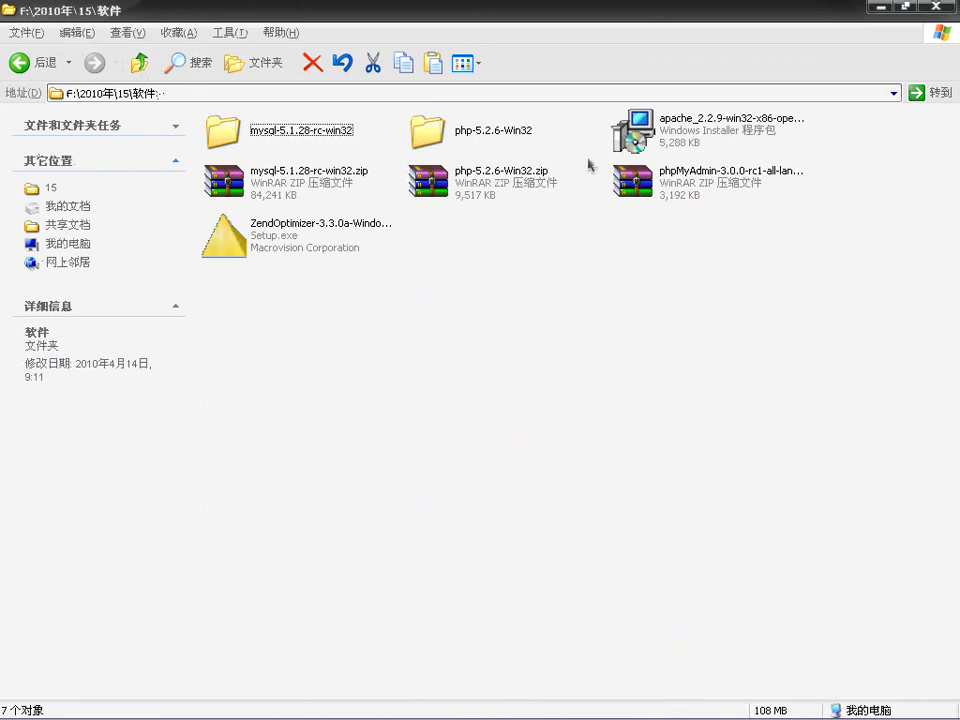
{"action": "left_click", "coordinate": [262, 130]}
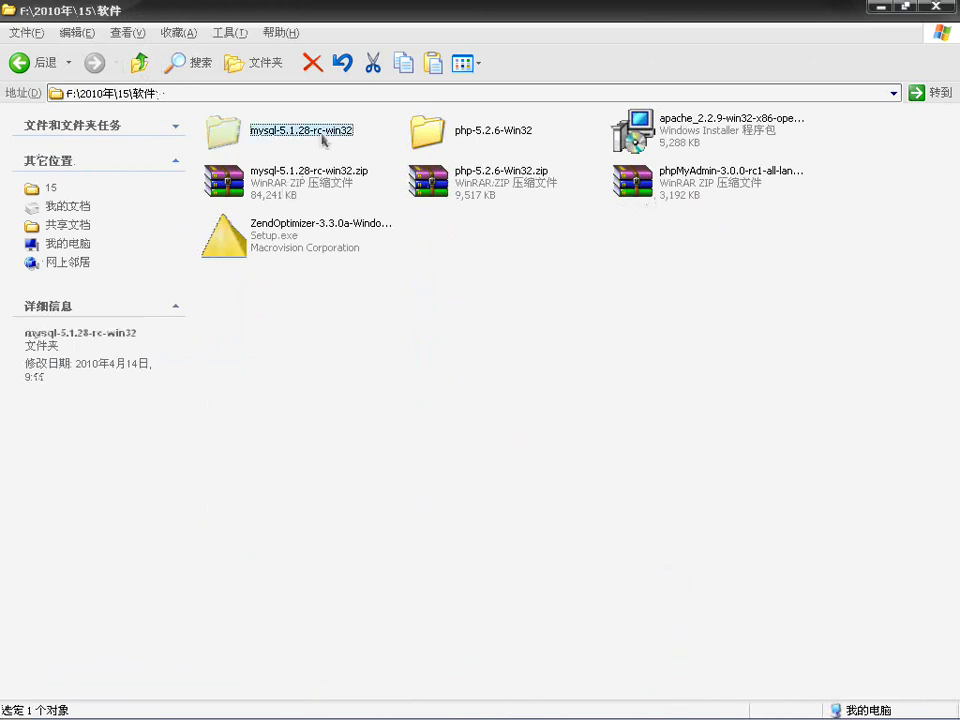
{"action": "left_click", "coordinate": [482, 145]}
{"action": "left_click", "coordinate": [284, 250]}
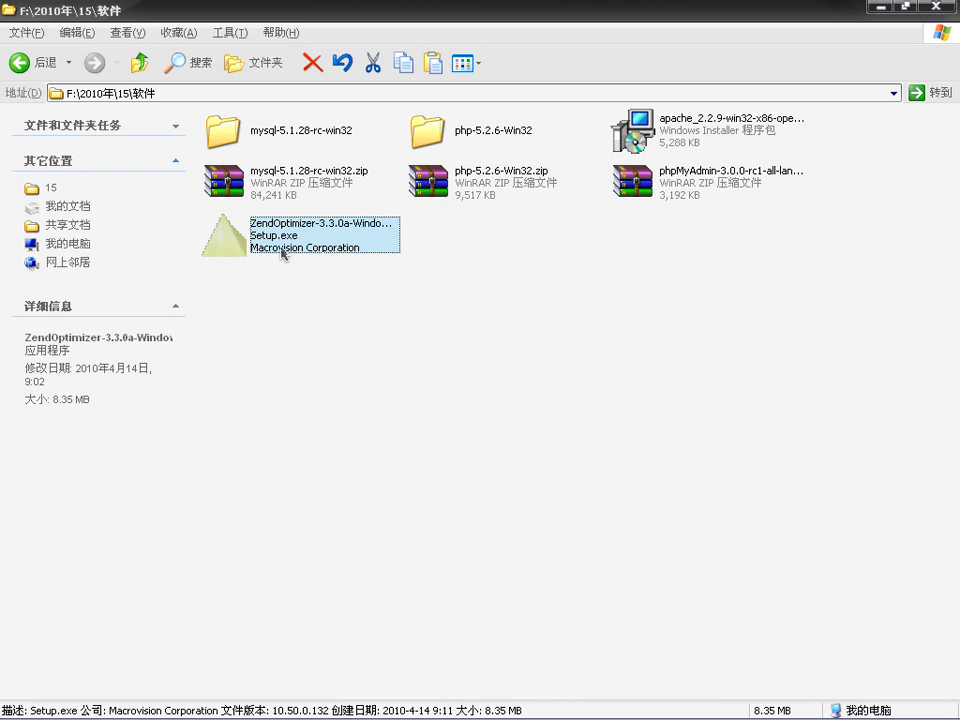
Step: Launch the Zend Optimizer installer and accept the licence agreement
{"action": "double_click", "coordinate": [283, 250]}
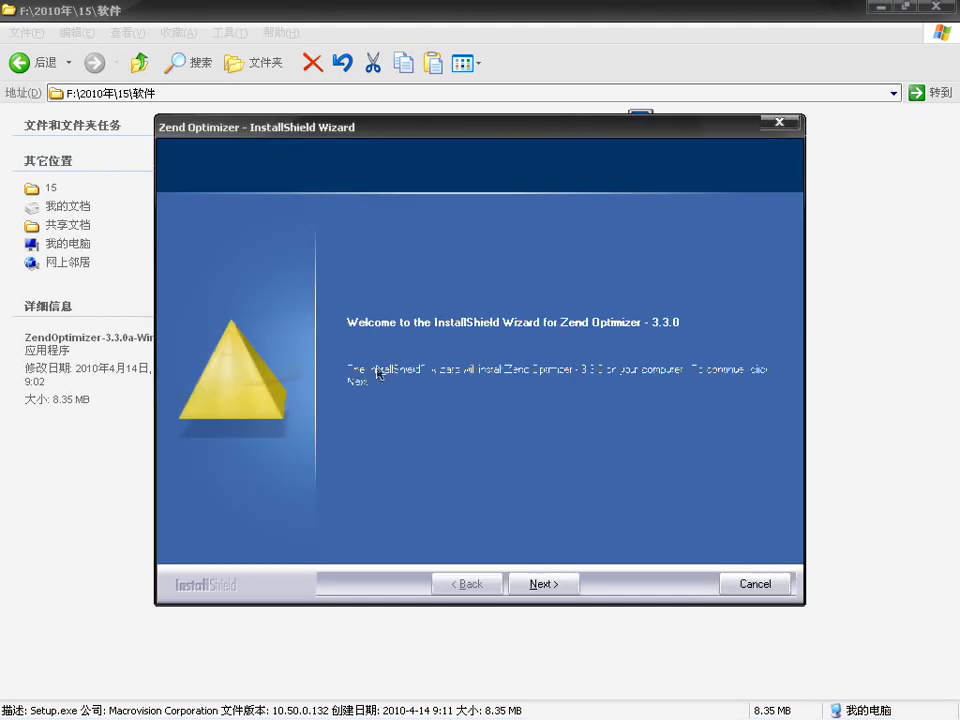
{"action": "left_click", "coordinate": [543, 584]}
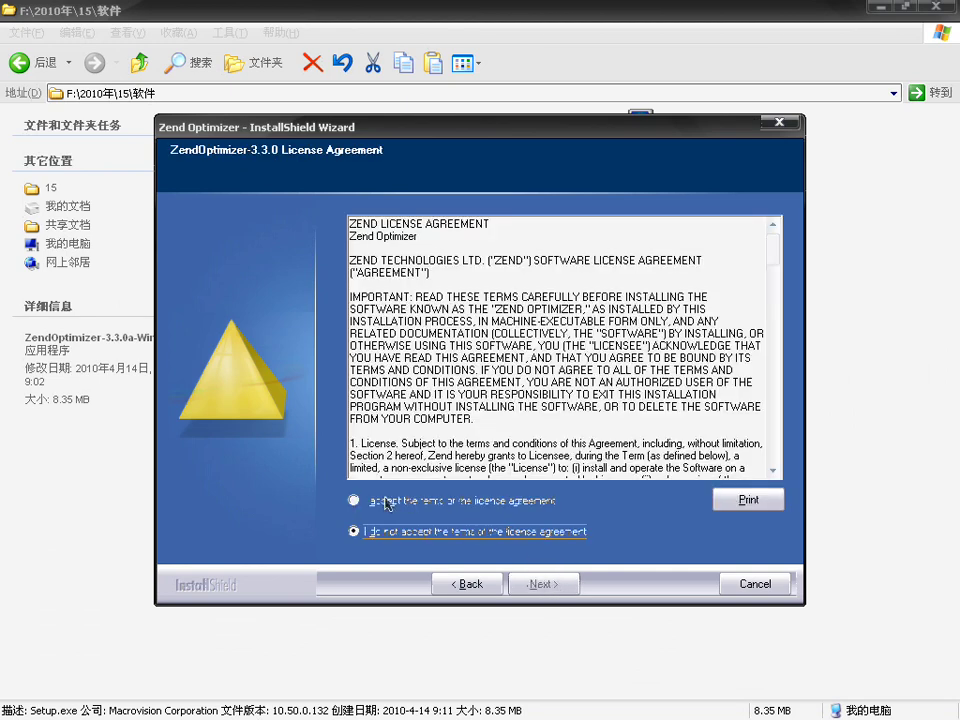
{"action": "left_click", "coordinate": [386, 503]}
{"action": "left_click", "coordinate": [555, 586]}
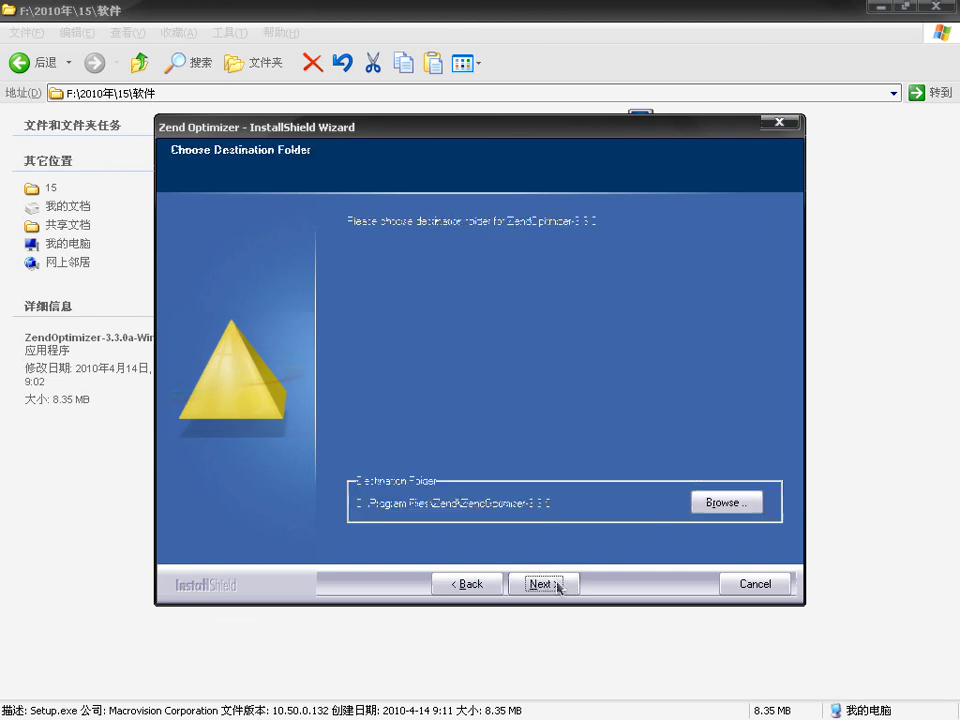
Step: Browse to drive C and pick the lamp folder as the installation location
{"action": "left_click", "coordinate": [729, 501]}
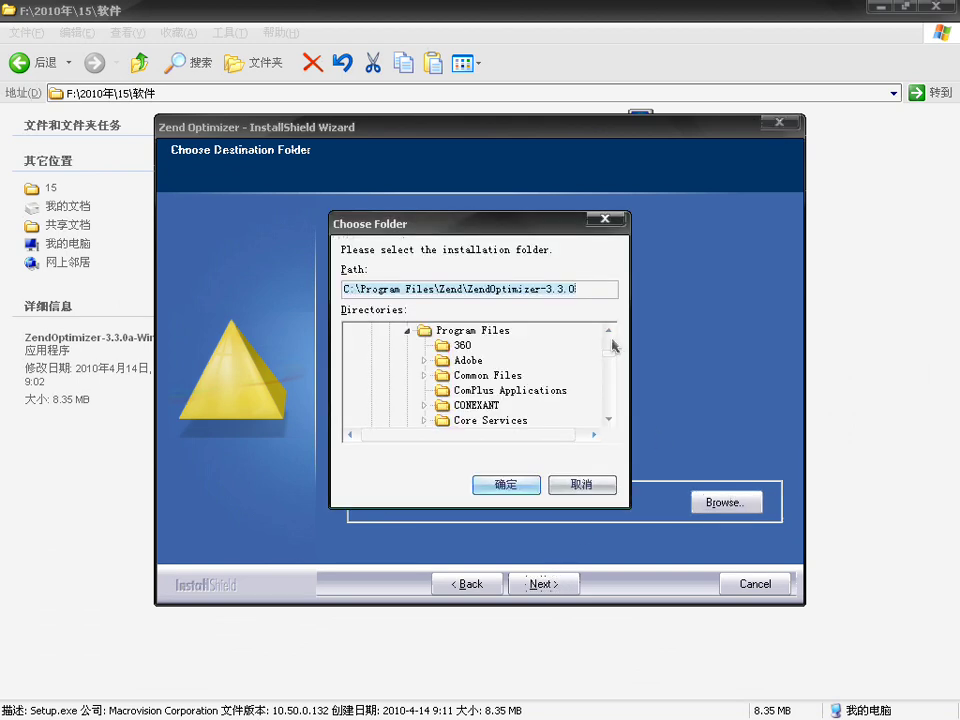
{"action": "scroll", "coordinate": [612, 355], "scroll_direction": "up", "scroll_amount": 2}
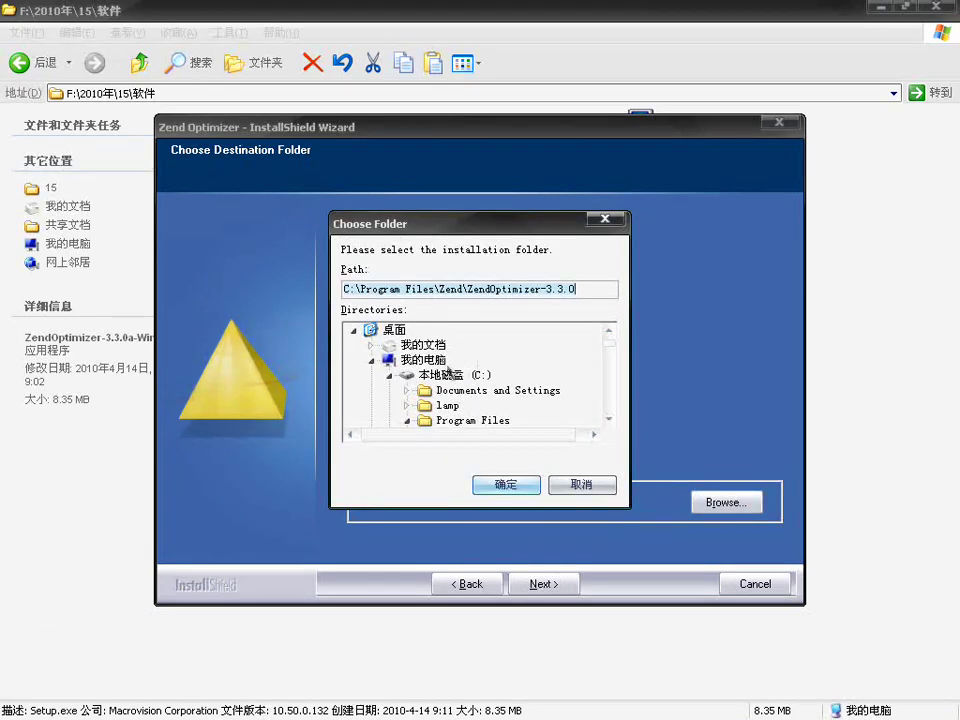
{"action": "left_click", "coordinate": [446, 375]}
{"action": "scroll", "coordinate": [446, 378], "scroll_direction": "down", "scroll_amount": 1}
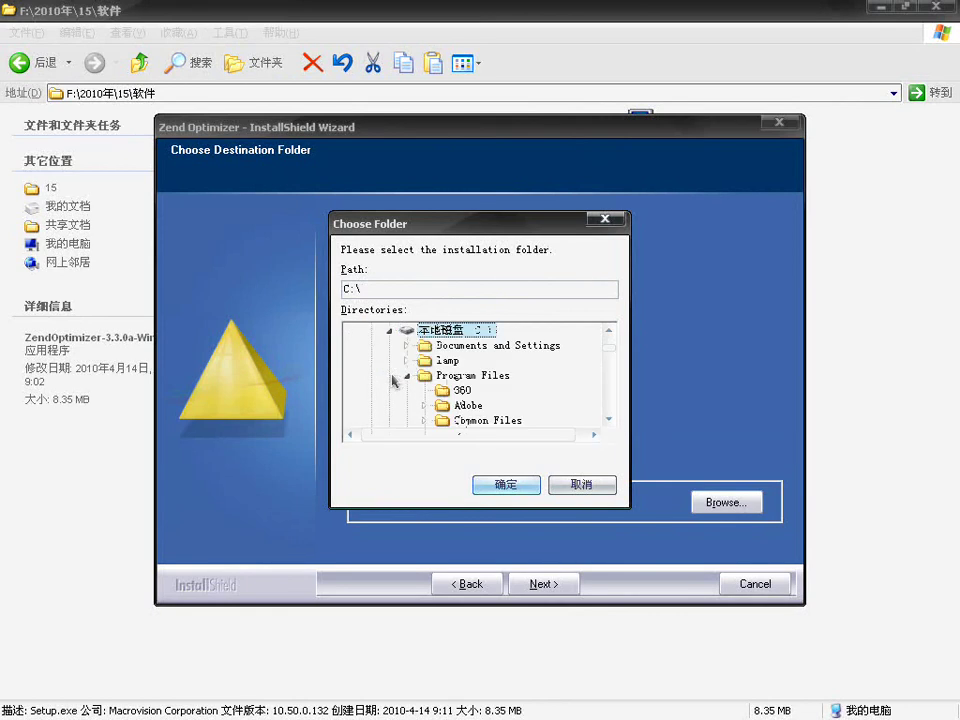
{"action": "left_click", "coordinate": [406, 361]}
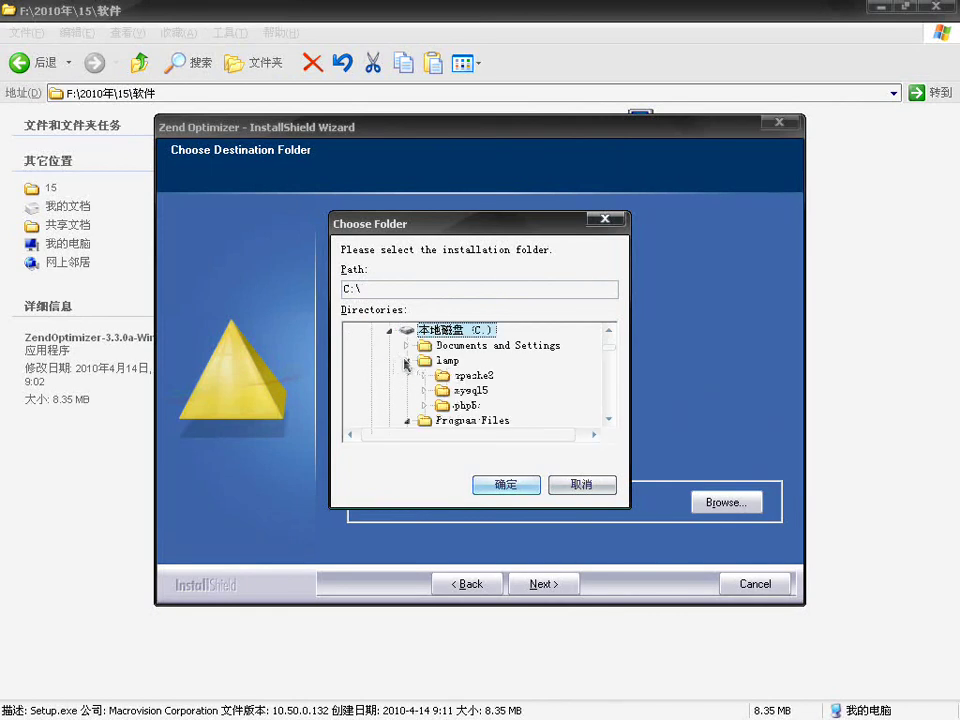
{"action": "left_click", "coordinate": [440, 361]}
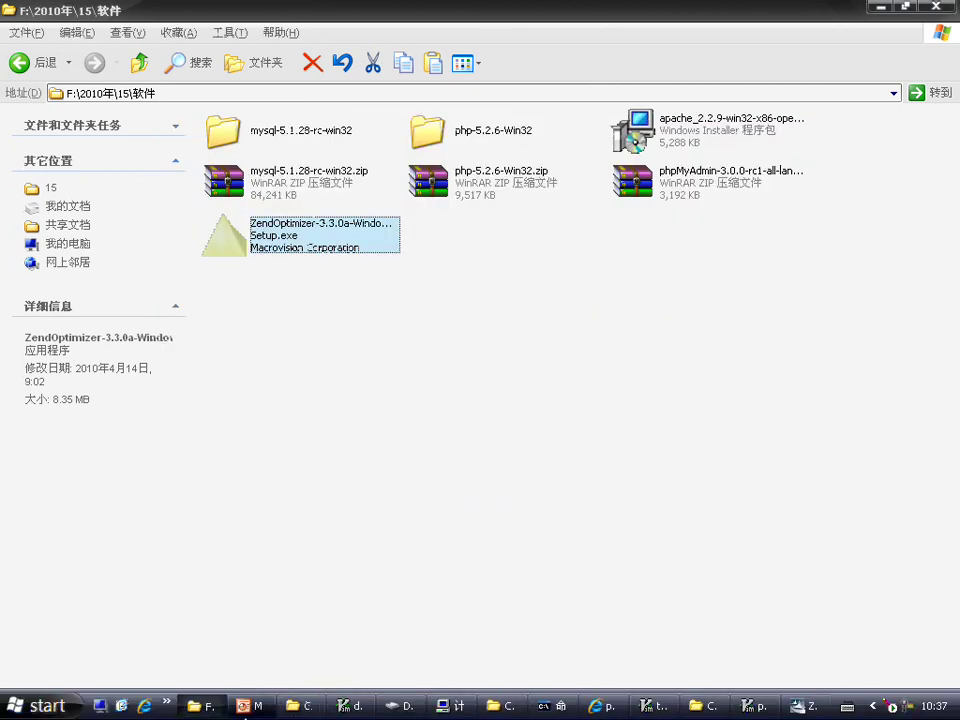
Step: Create a folder named Zend in C:\lamp, then return to the Zend Optimizer installer
{"action": "left_click", "coordinate": [310, 708]}
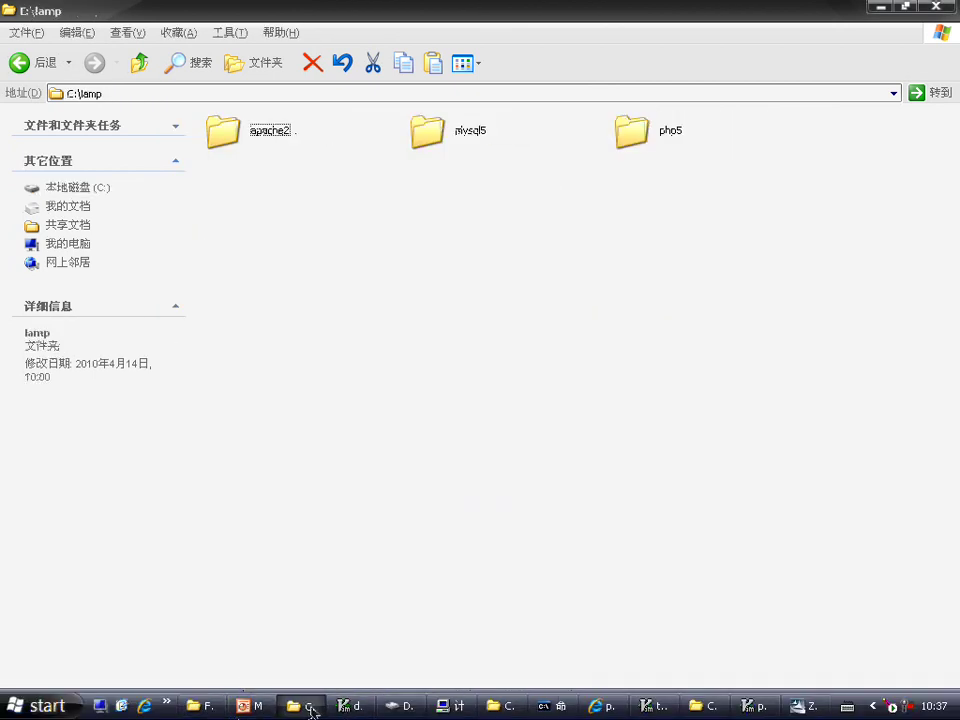
{"action": "right_click", "coordinate": [414, 336]}
{"action": "mouse_move", "coordinate": [491, 489]}
{"action": "left_click", "coordinate": [625, 491]}
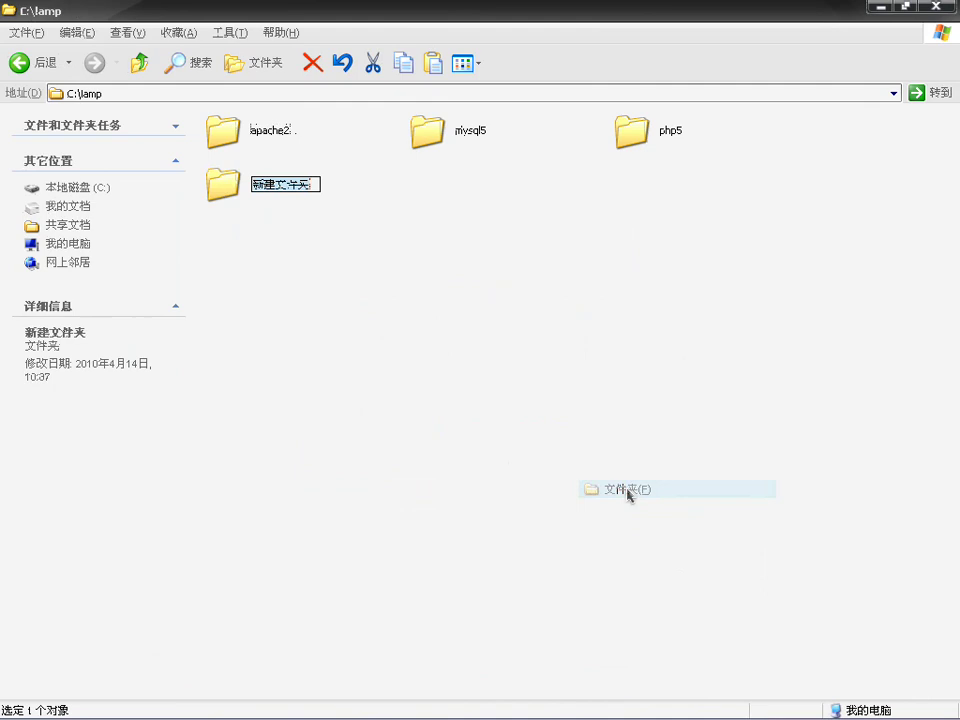
{"action": "type", "text": "Zend"}
{"action": "key", "text": "Return"}
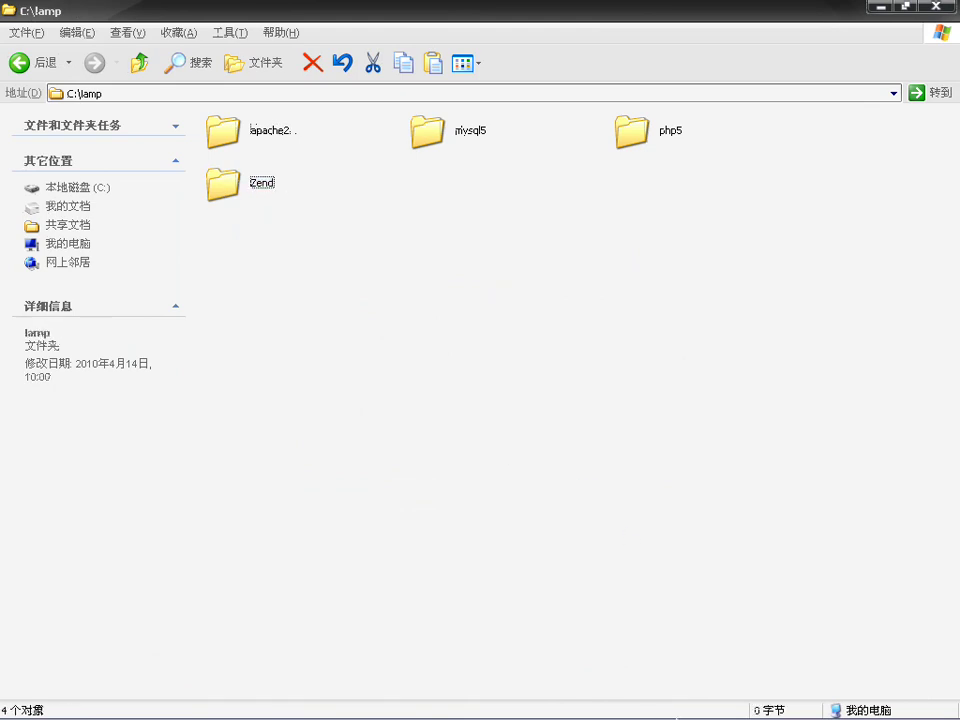
{"action": "left_click", "coordinate": [780, 706]}
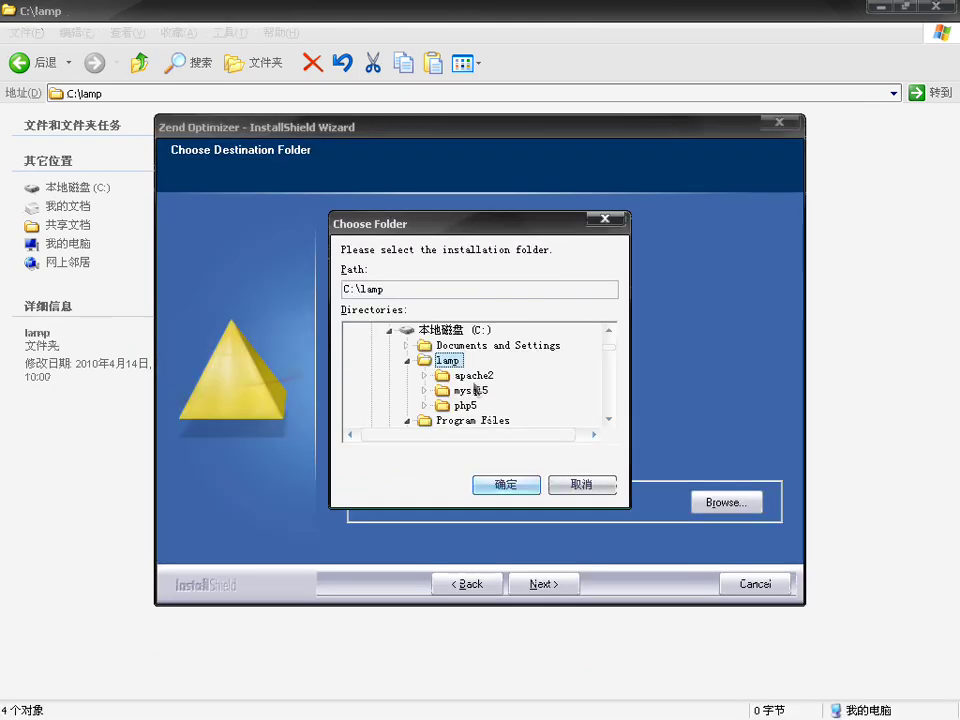
Step: Choose C:\lamp\Zend as the Zend Optimizer install folder and continue to web server selection
{"action": "left_click", "coordinate": [408, 361]}
{"action": "left_click", "coordinate": [408, 361]}
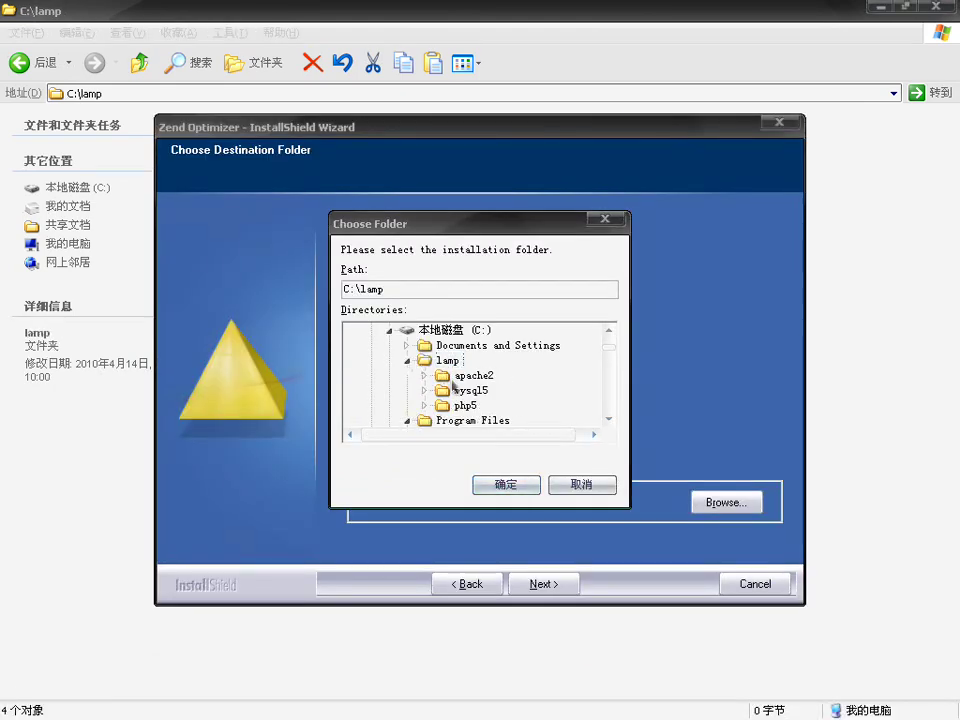
{"action": "left_click", "coordinate": [575, 484]}
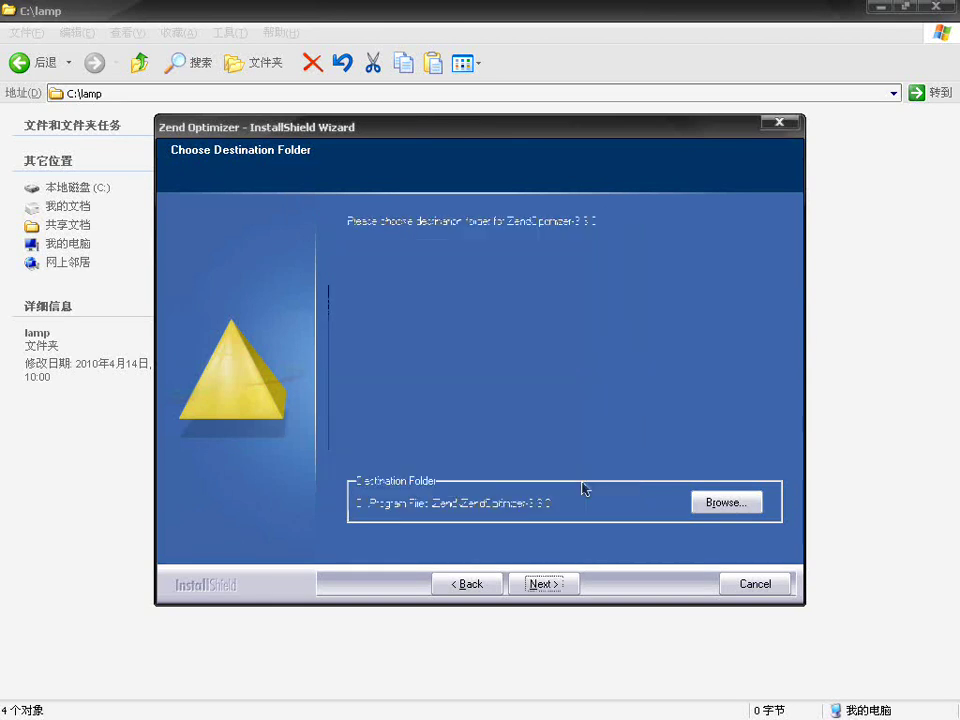
{"action": "left_click", "coordinate": [739, 510]}
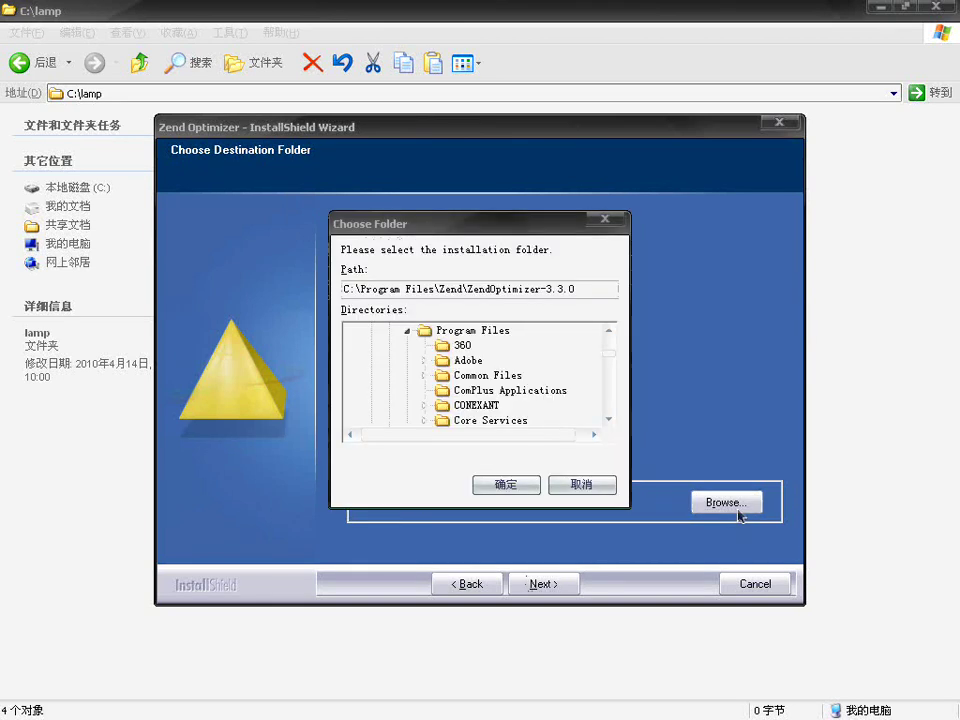
{"action": "left_click", "coordinate": [408, 331]}
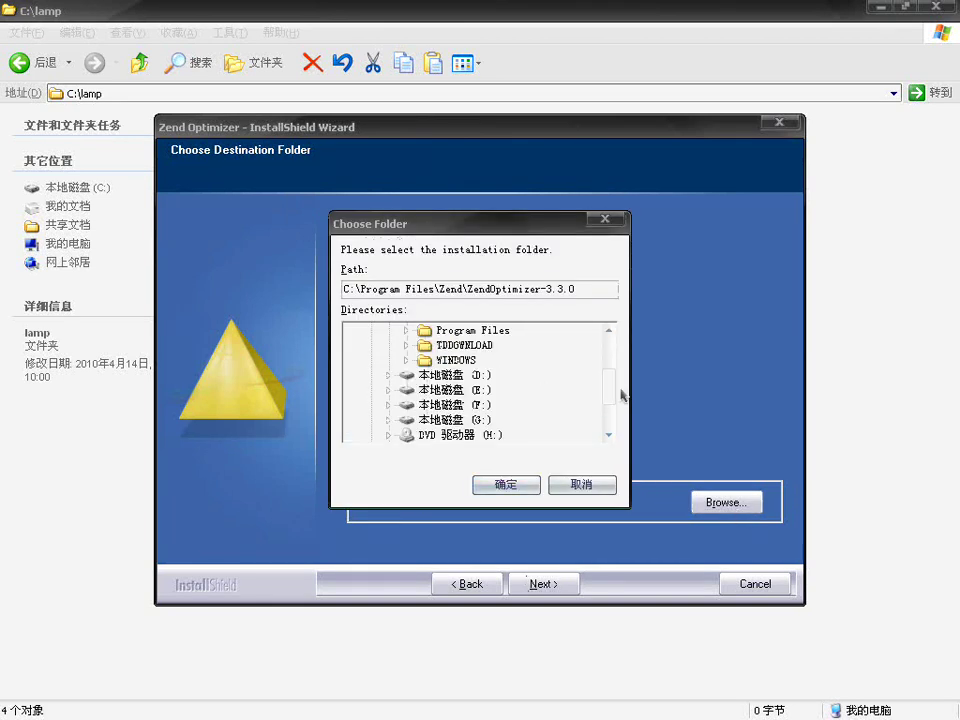
{"action": "left_click_drag", "start_coordinate": [610, 396], "coordinate": [611, 300]}
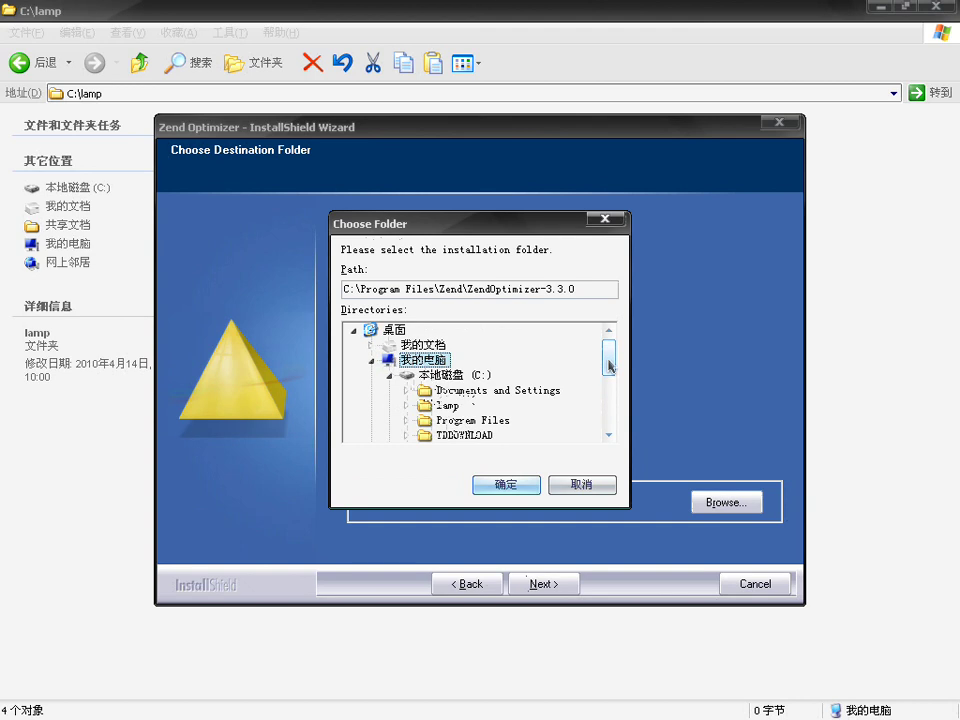
{"action": "left_click", "coordinate": [406, 406]}
{"action": "left_click", "coordinate": [466, 435]}
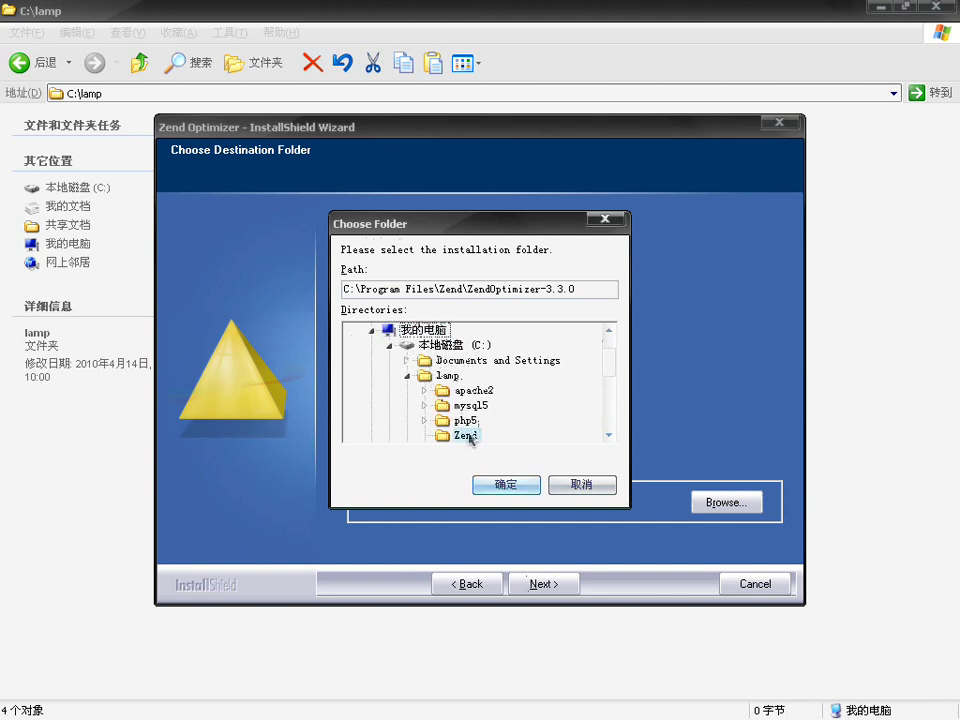
{"action": "left_click", "coordinate": [506, 490]}
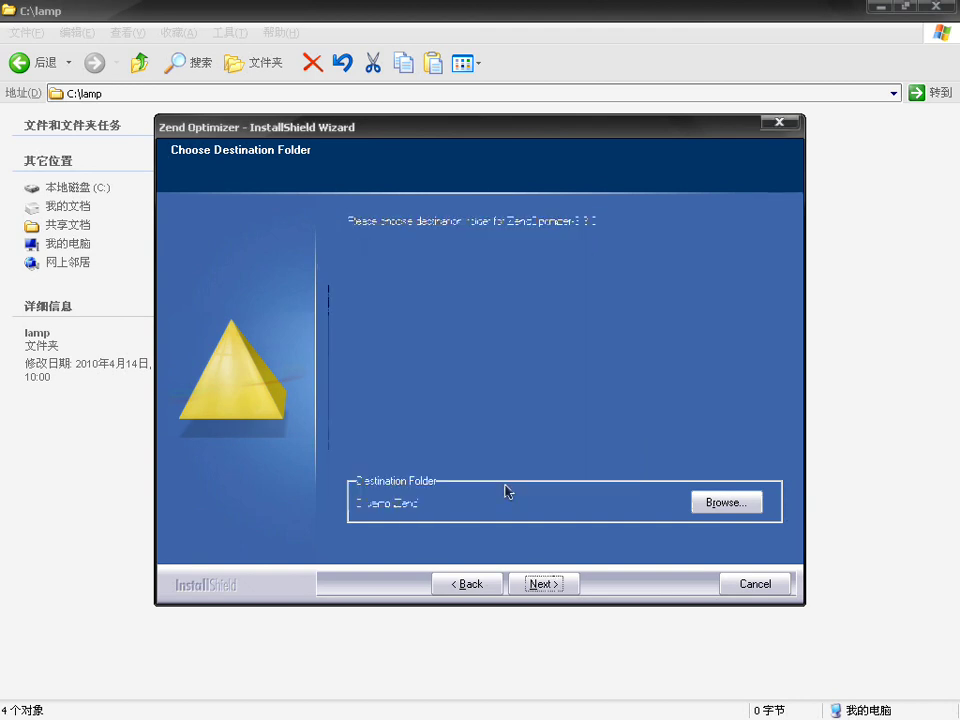
{"action": "left_click", "coordinate": [550, 588]}
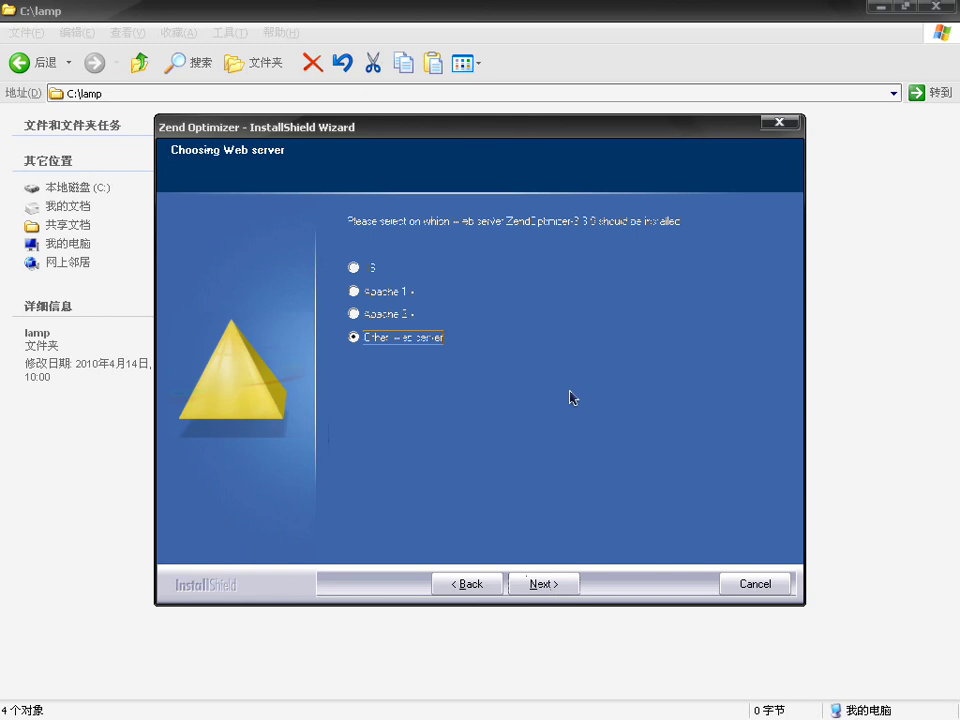
Step: Pick Apache 2.x as the web server and C:\lamp\php5 as the php.ini folder
{"action": "left_click", "coordinate": [354, 314]}
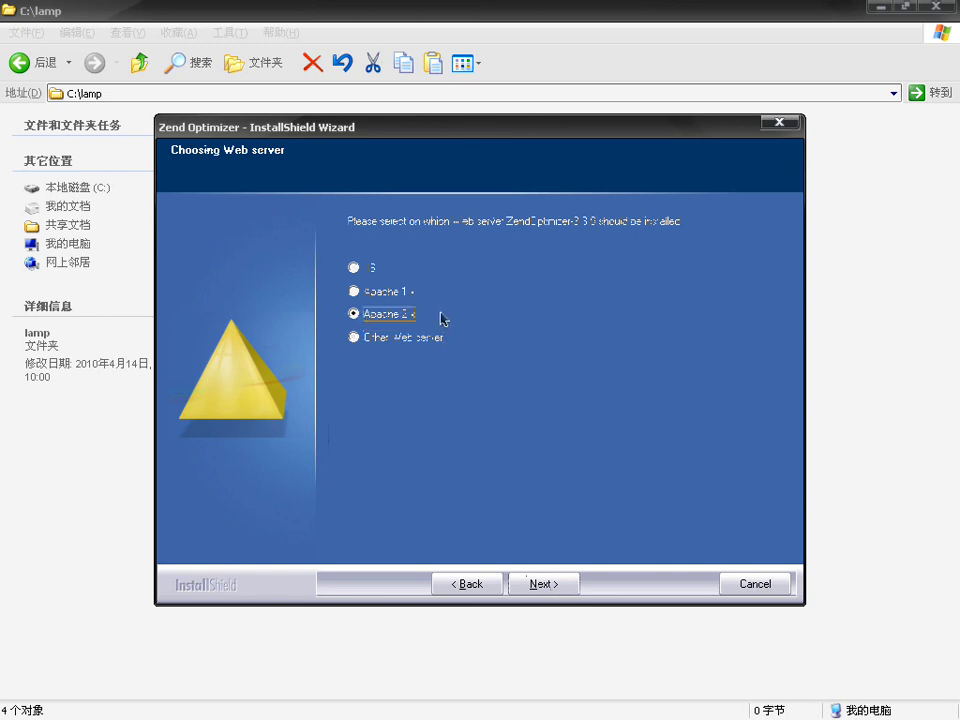
{"action": "left_click", "coordinate": [534, 587]}
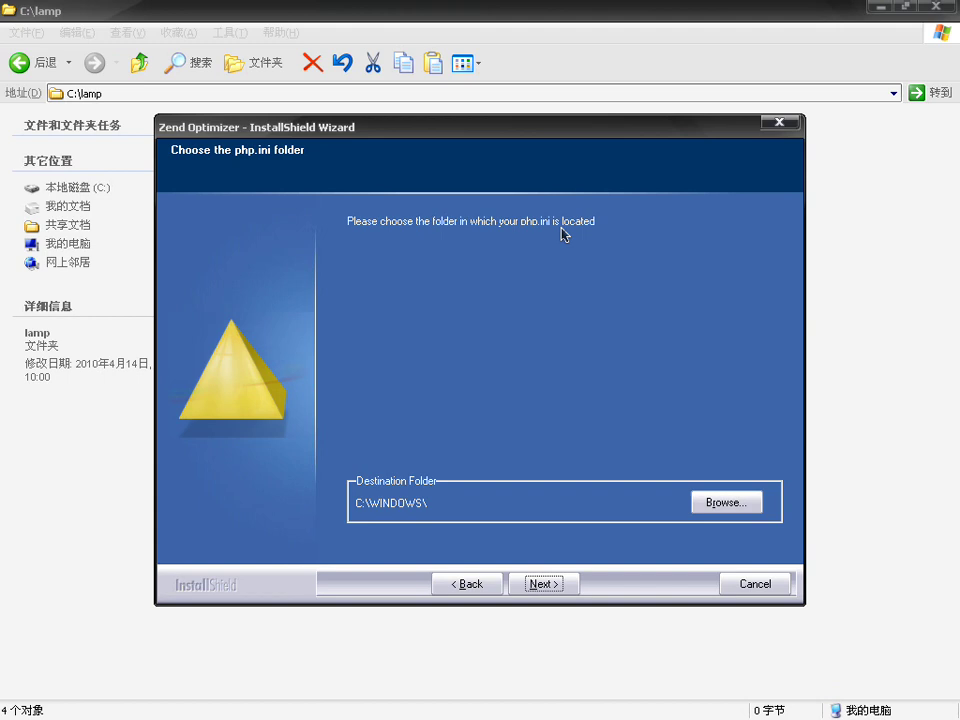
{"action": "left_click", "coordinate": [726, 502]}
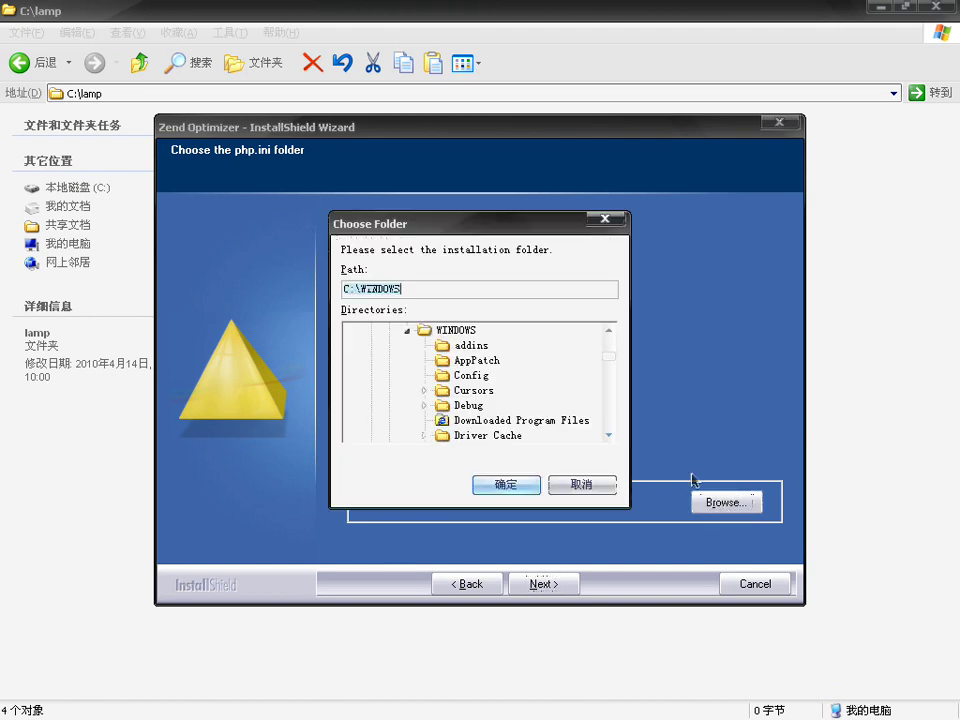
{"action": "scroll", "coordinate": [615, 360], "scroll_direction": "up", "scroll_amount": 3}
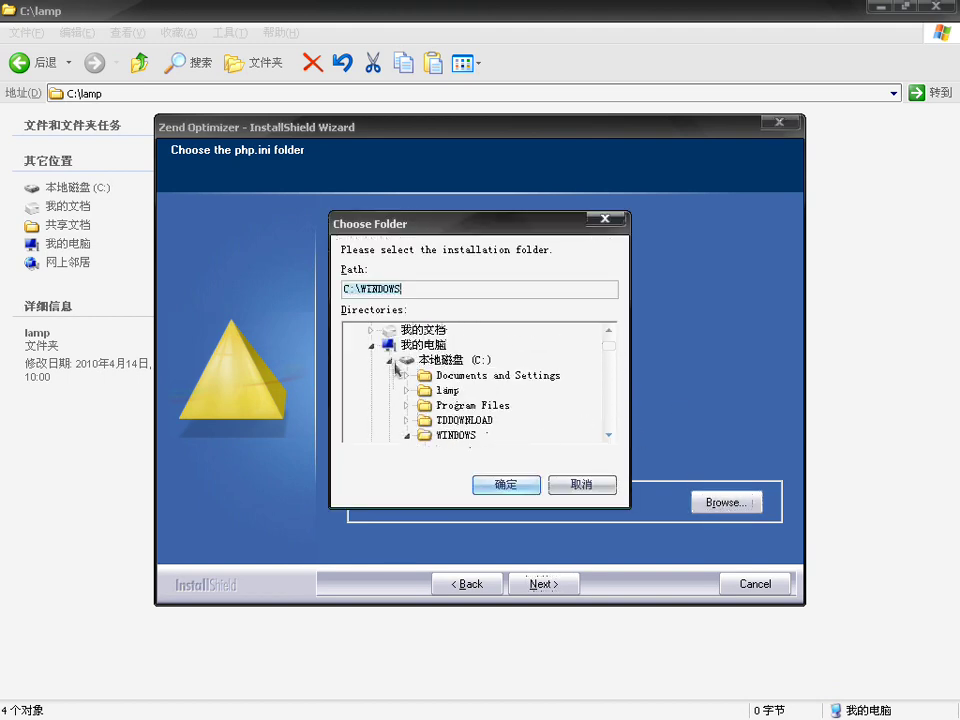
{"action": "left_click", "coordinate": [406, 405]}
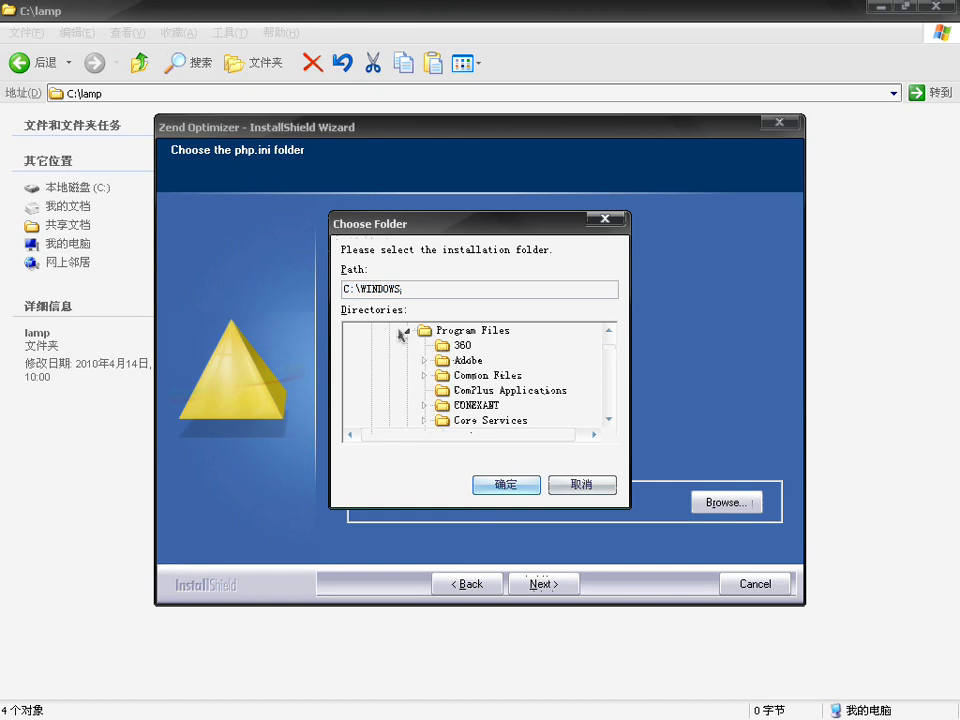
{"action": "left_click", "coordinate": [405, 330]}
{"action": "left_click", "coordinate": [406, 360]}
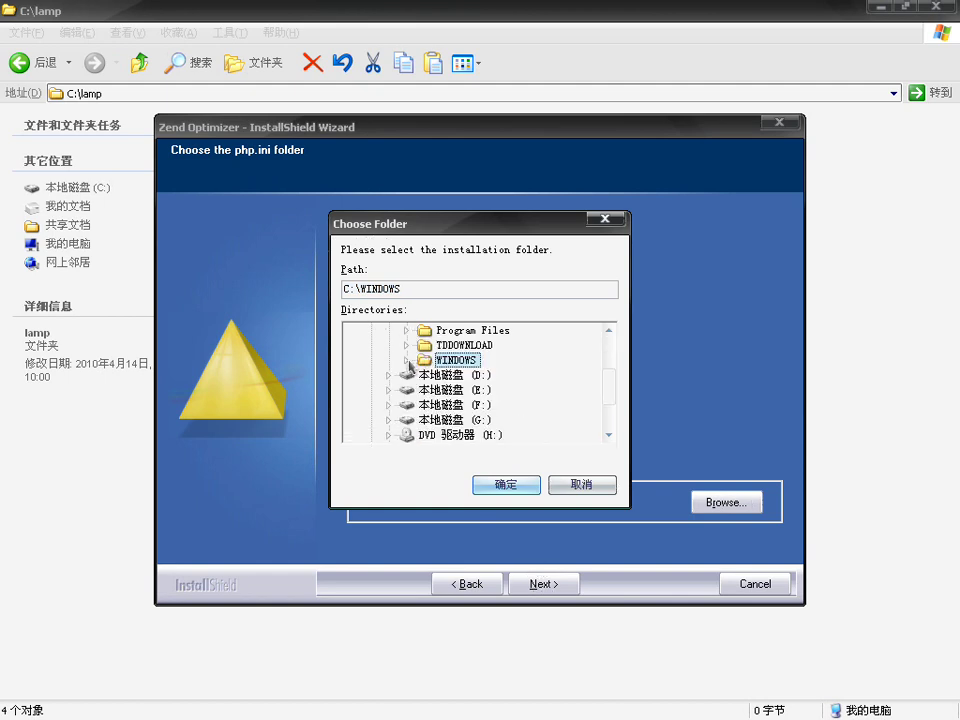
{"action": "left_click_drag", "start_coordinate": [609, 388], "coordinate": [613, 368]}
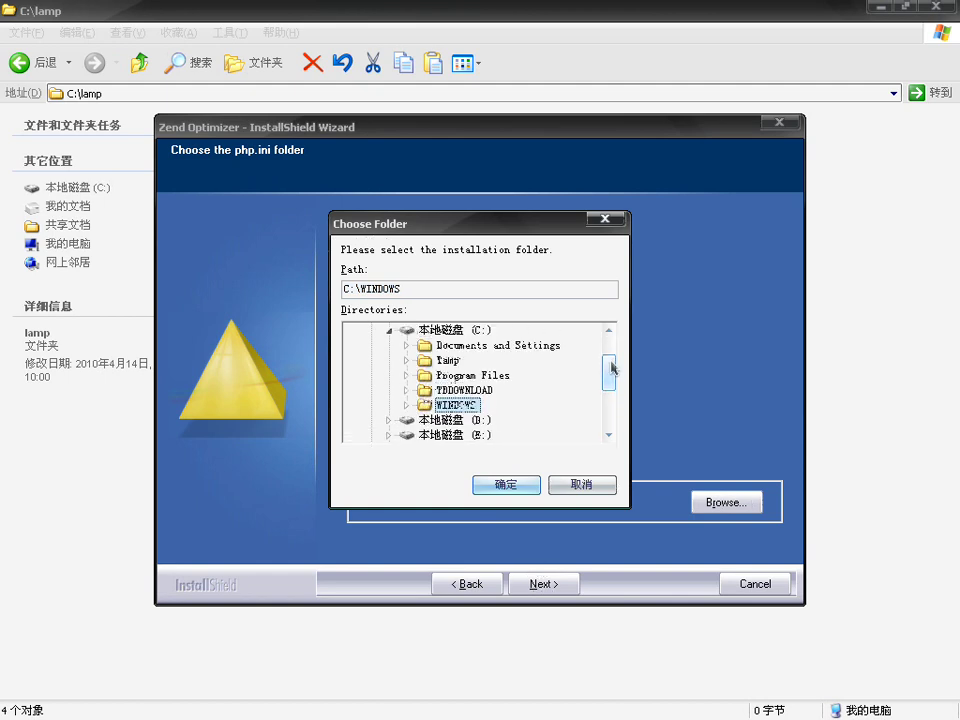
{"action": "left_click", "coordinate": [406, 360]}
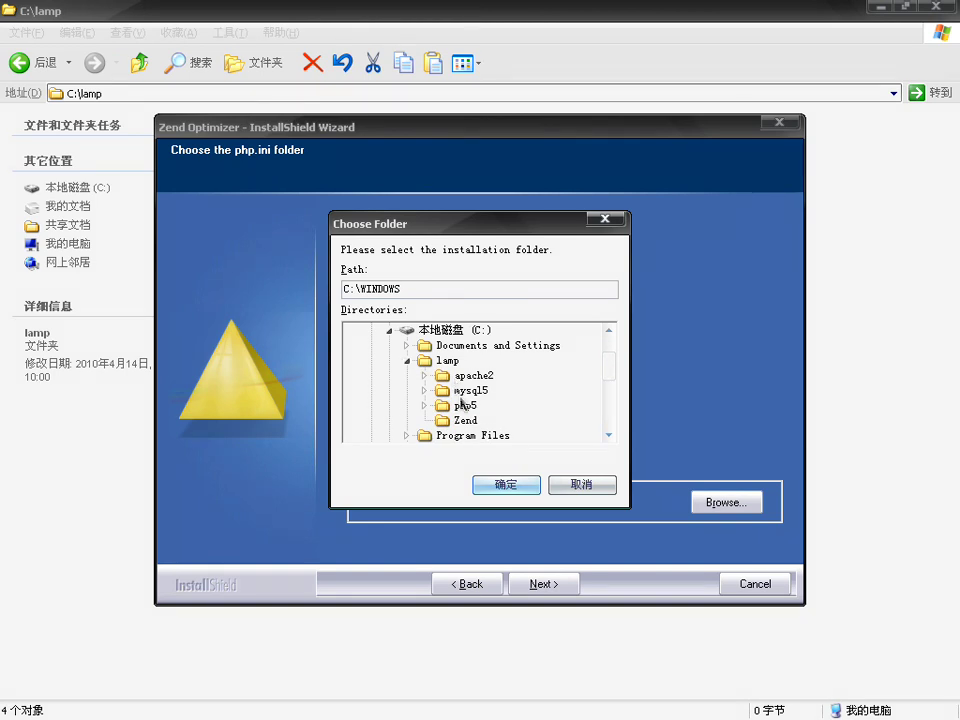
{"action": "left_click", "coordinate": [463, 405]}
{"action": "left_click", "coordinate": [506, 485]}
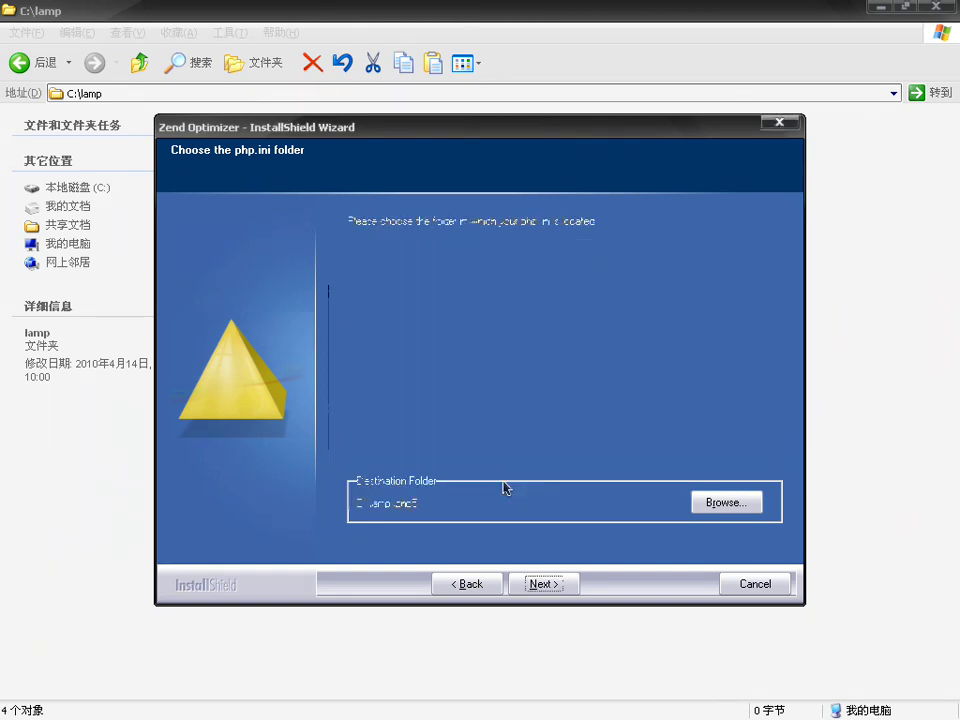
{"action": "left_click", "coordinate": [544, 584]}
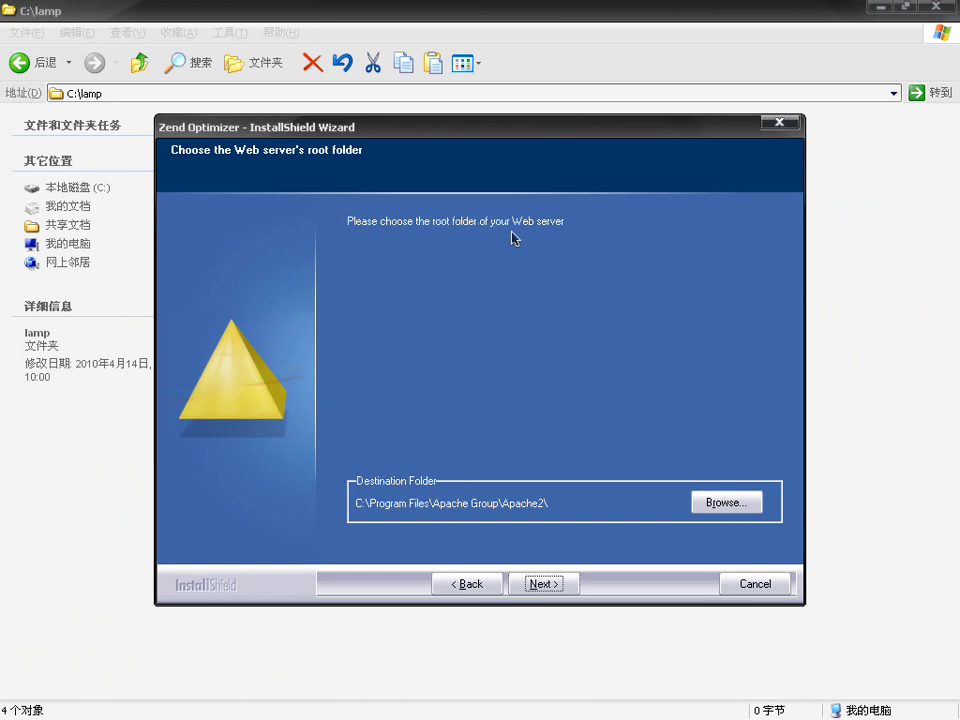
Step: Set the web server root folder to C:\lamp\apache2 and advance to the Pre-Install Summary
{"action": "left_click", "coordinate": [726, 503]}
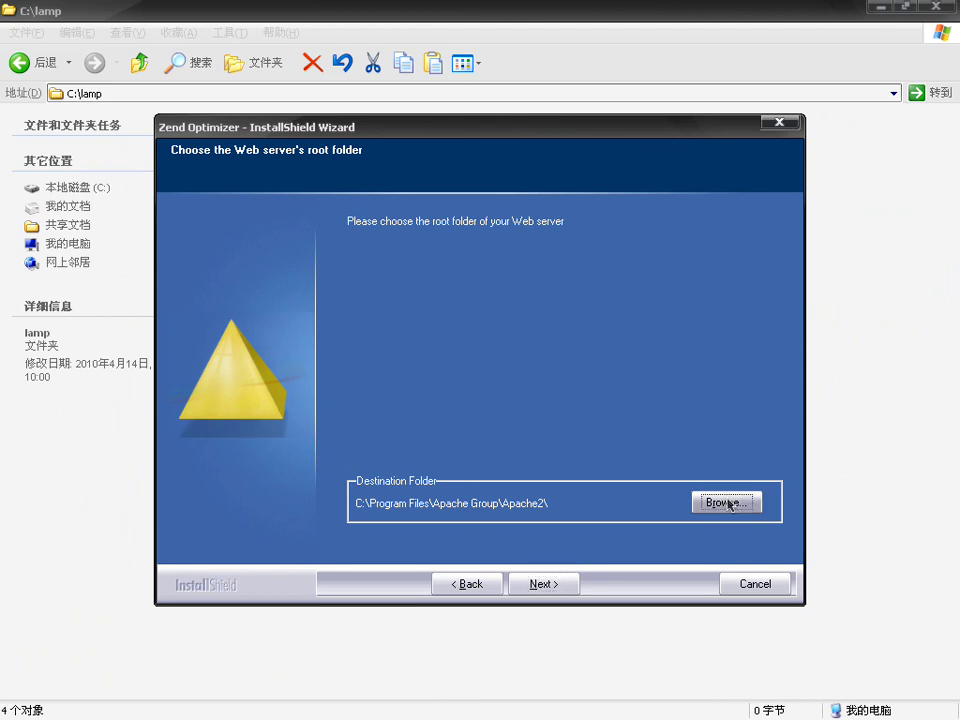
{"action": "left_click", "coordinate": [408, 332]}
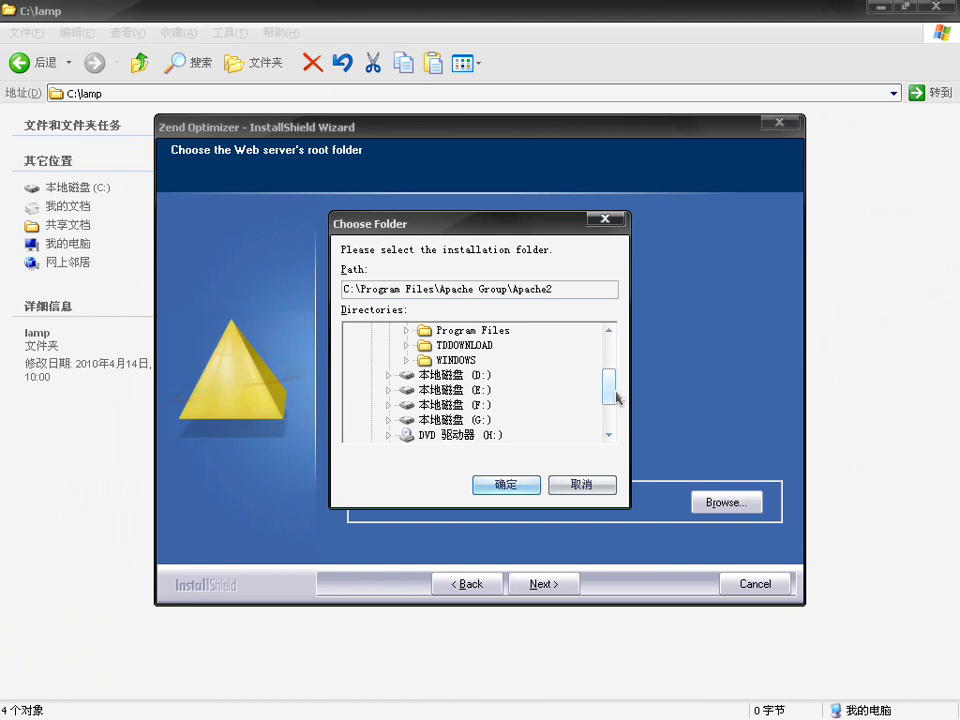
{"action": "scroll", "coordinate": [608, 386], "scroll_direction": "up", "scroll_amount": 2}
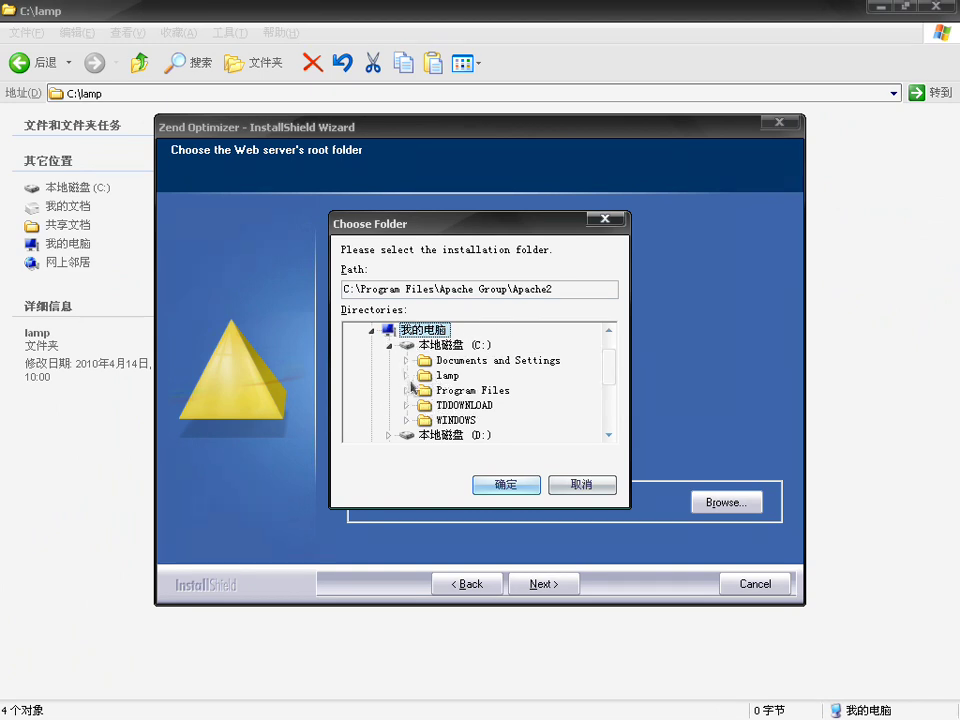
{"action": "left_click", "coordinate": [406, 375]}
{"action": "left_click", "coordinate": [462, 390]}
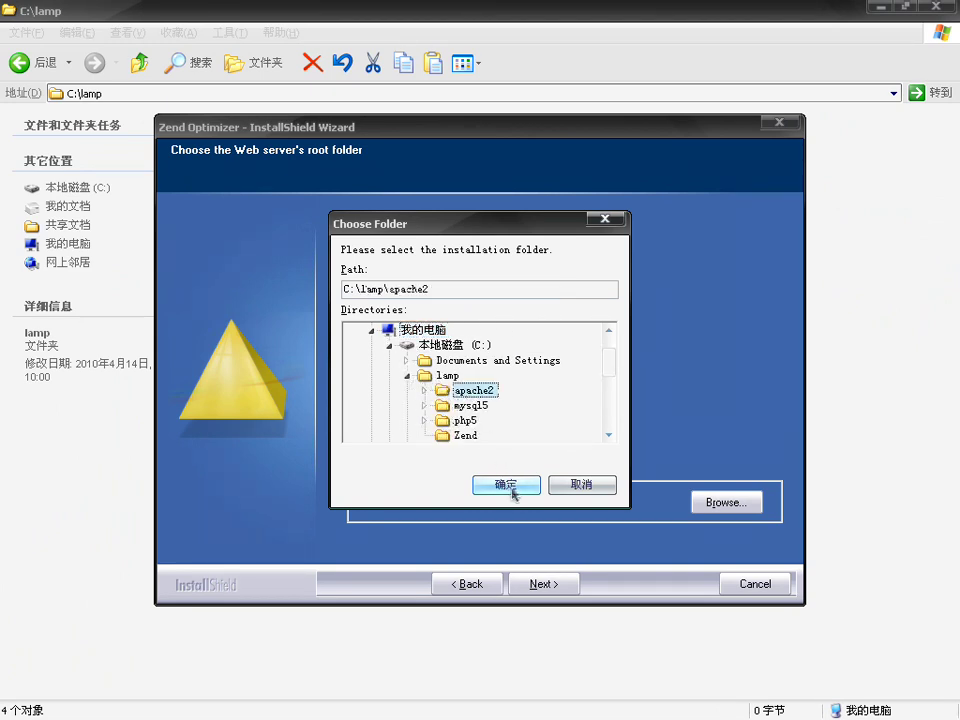
{"action": "left_click", "coordinate": [506, 485]}
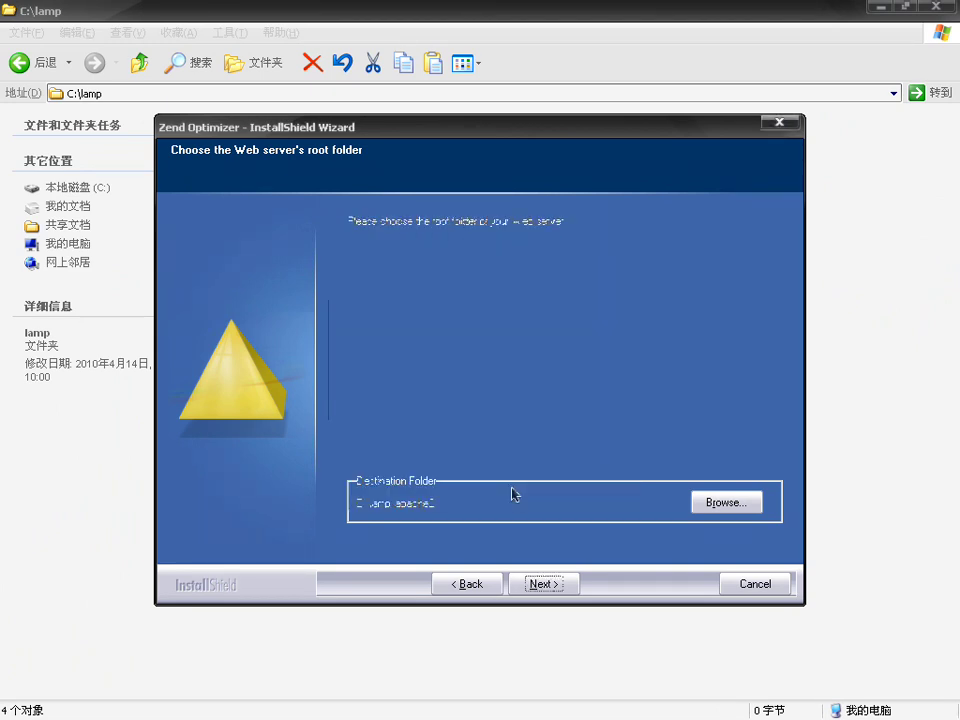
{"action": "left_click", "coordinate": [540, 585]}
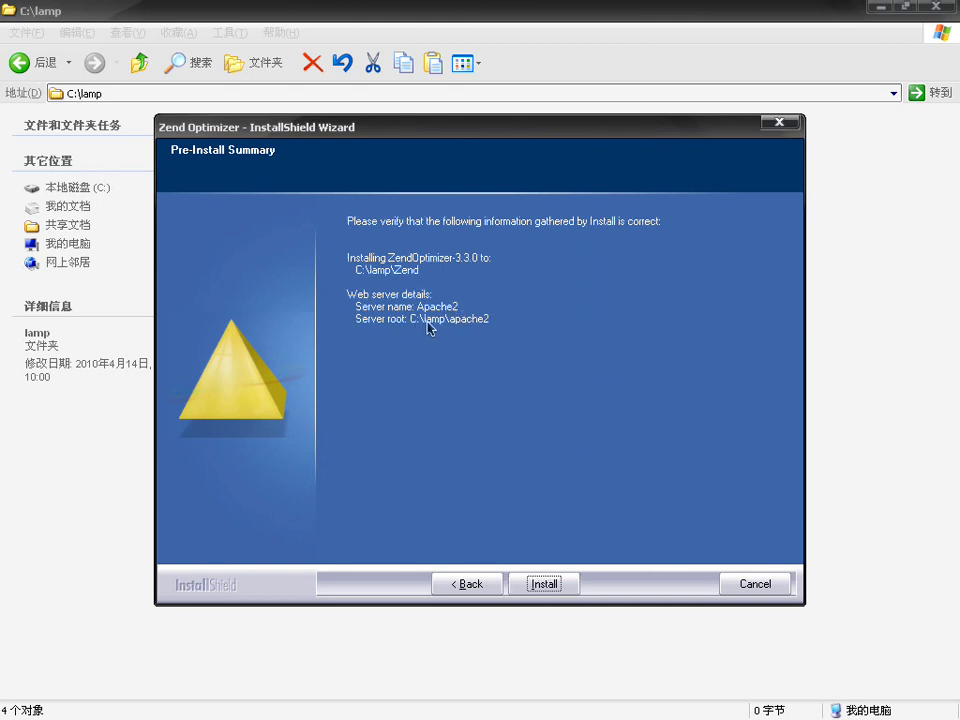
Step: Install Zend Optimizer 3.3.0, agreeing to stop the web server and dismissing the Apache notices
{"action": "left_click", "coordinate": [551, 594]}
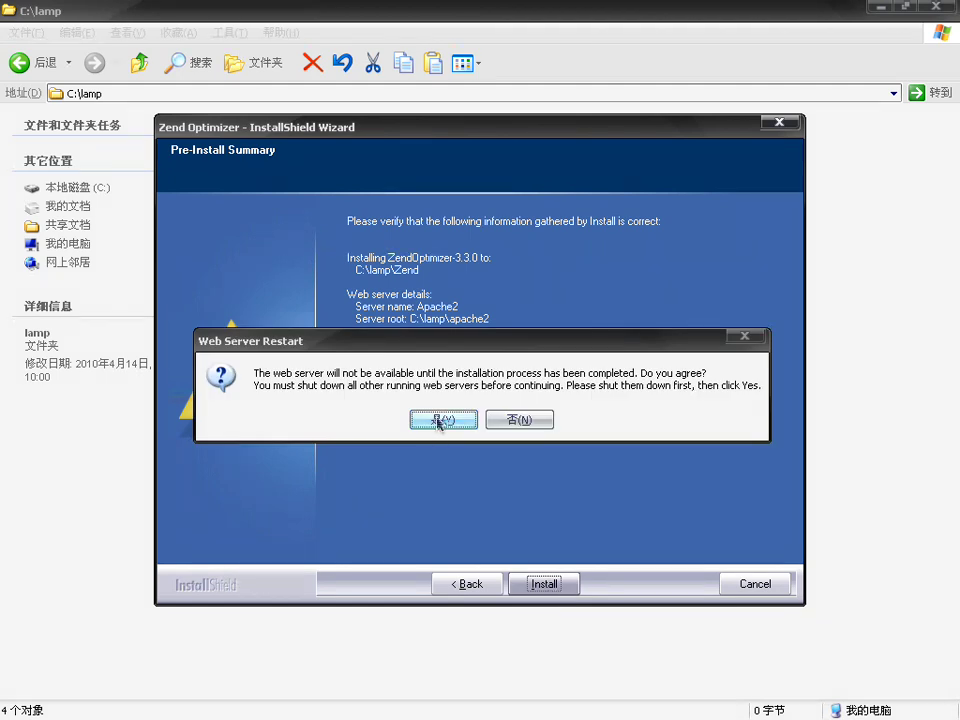
{"action": "left_click", "coordinate": [439, 421]}
{"action": "left_click", "coordinate": [477, 423]}
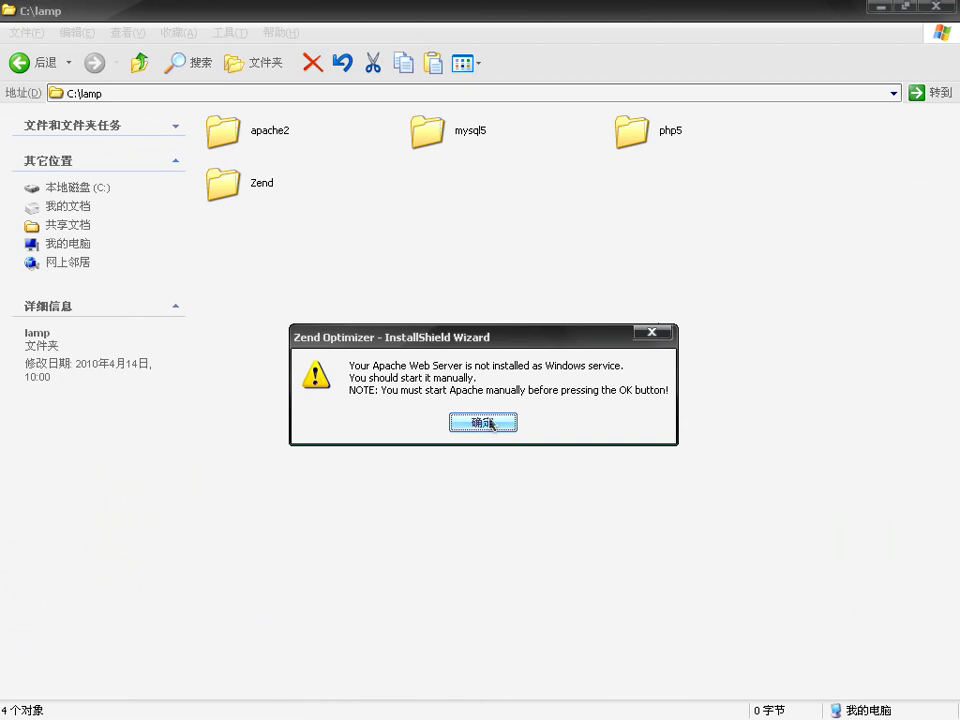
{"action": "left_click", "coordinate": [484, 423]}
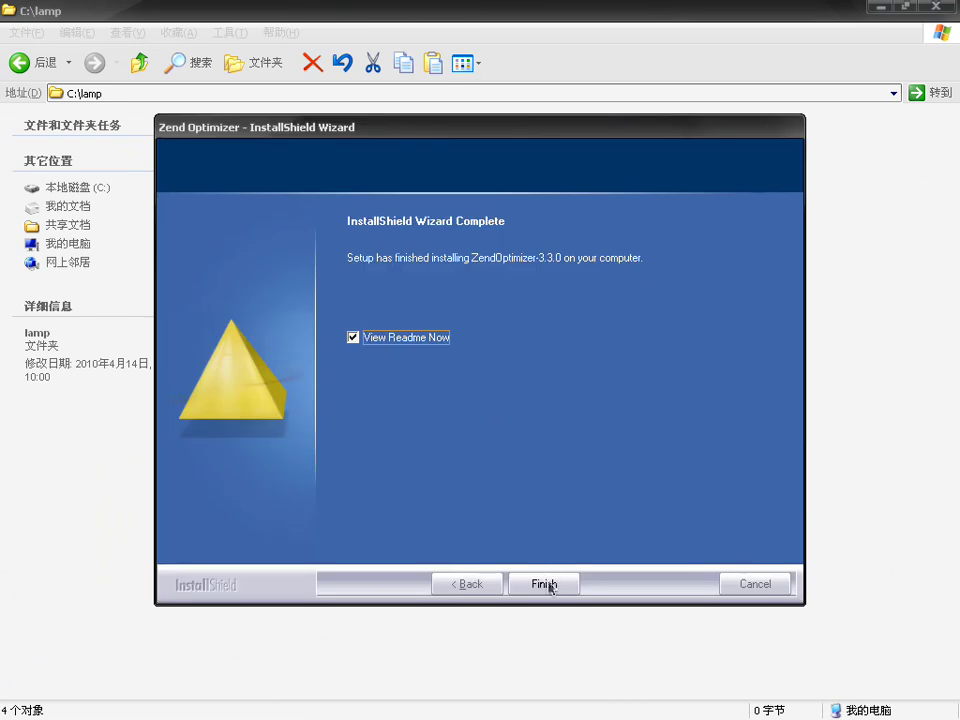
{"action": "left_click", "coordinate": [547, 585]}
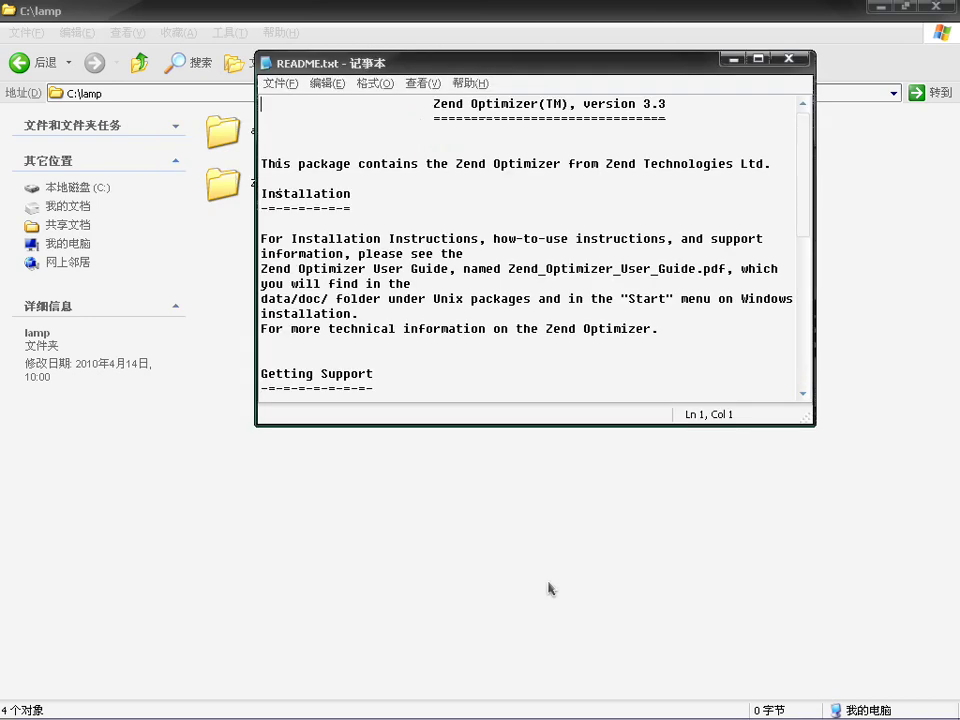
Step: Close the README and bring back the localhost/test.php phpinfo page in Internet Explorer
{"action": "left_click", "coordinate": [790, 60]}
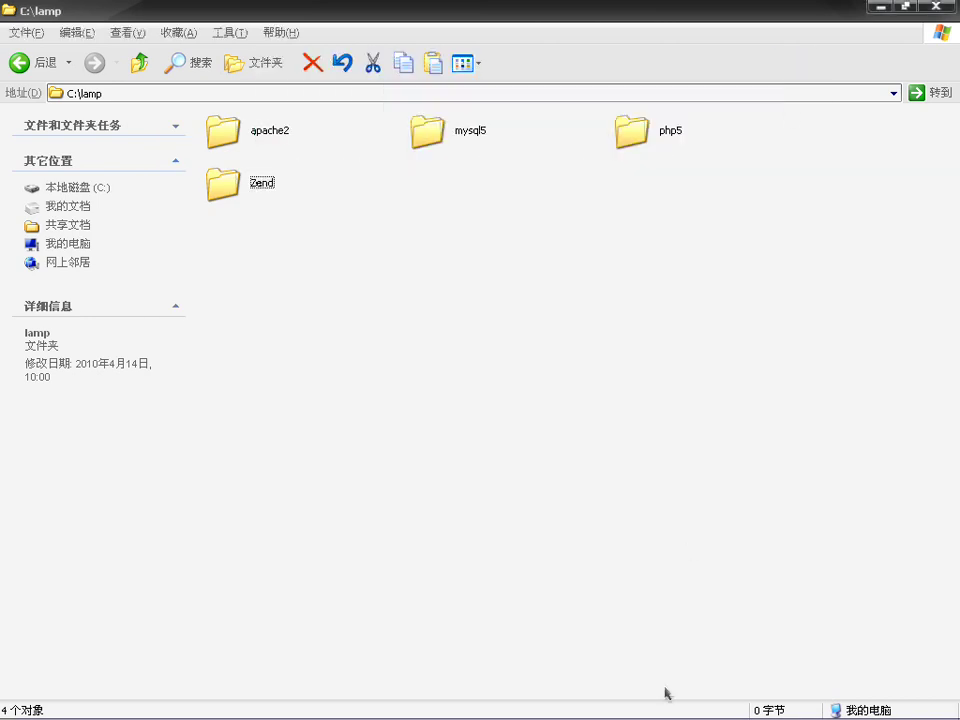
{"action": "mouse_move", "coordinate": [660, 717]}
{"action": "left_click", "coordinate": [617, 710]}
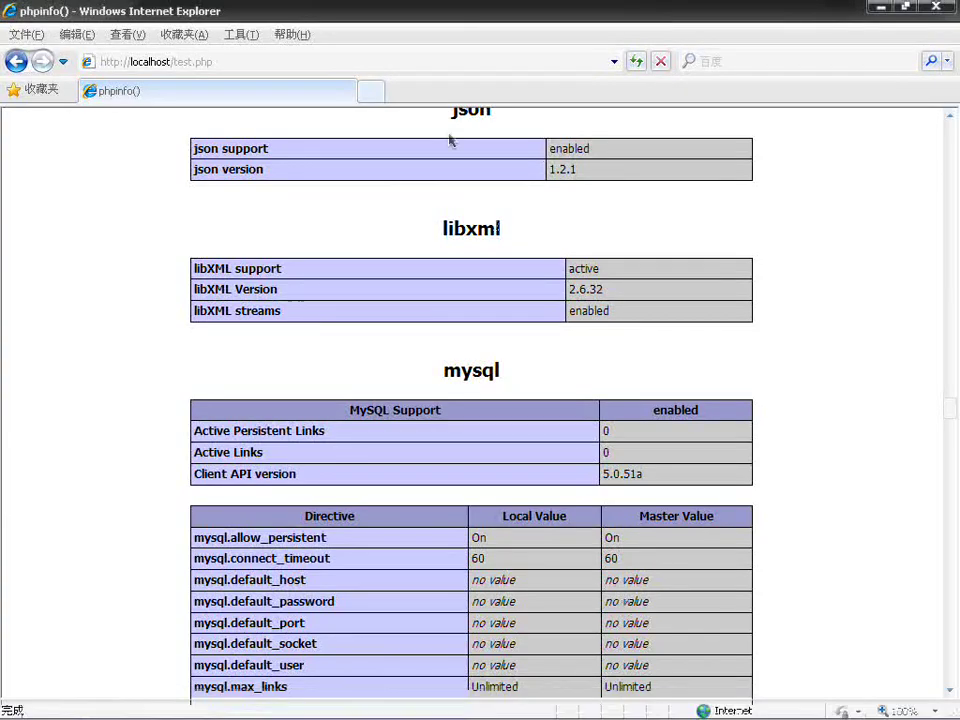
Step: Reload localhost/test.php and scroll up to the Zend Engine v2.2.0 box
{"action": "left_click", "coordinate": [636, 62]}
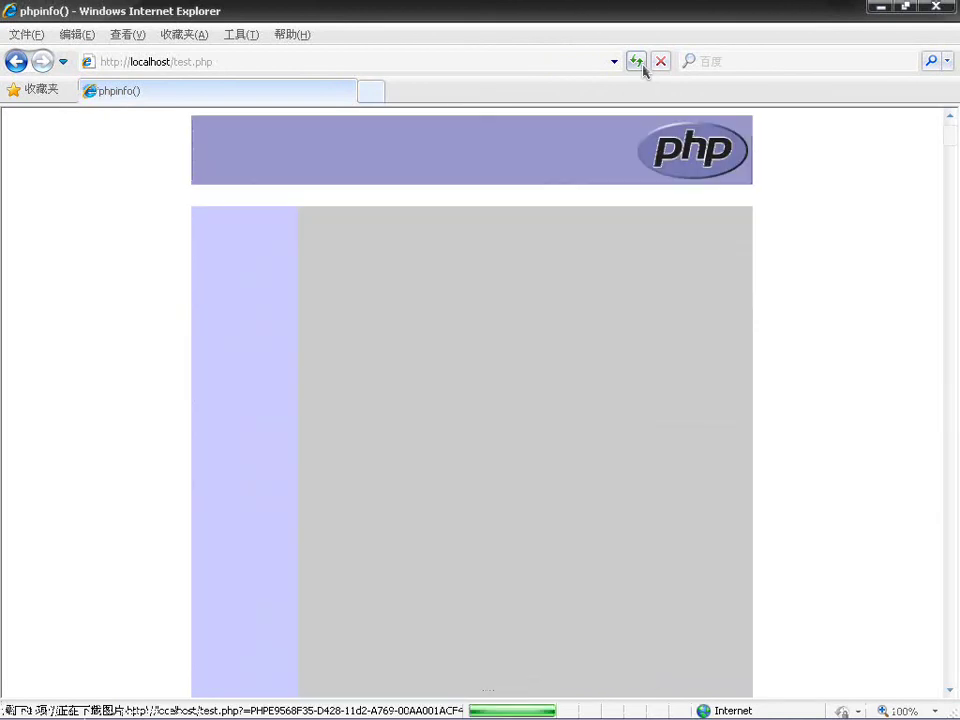
{"action": "left_click_drag", "start_coordinate": [956, 430], "coordinate": [950, 150]}
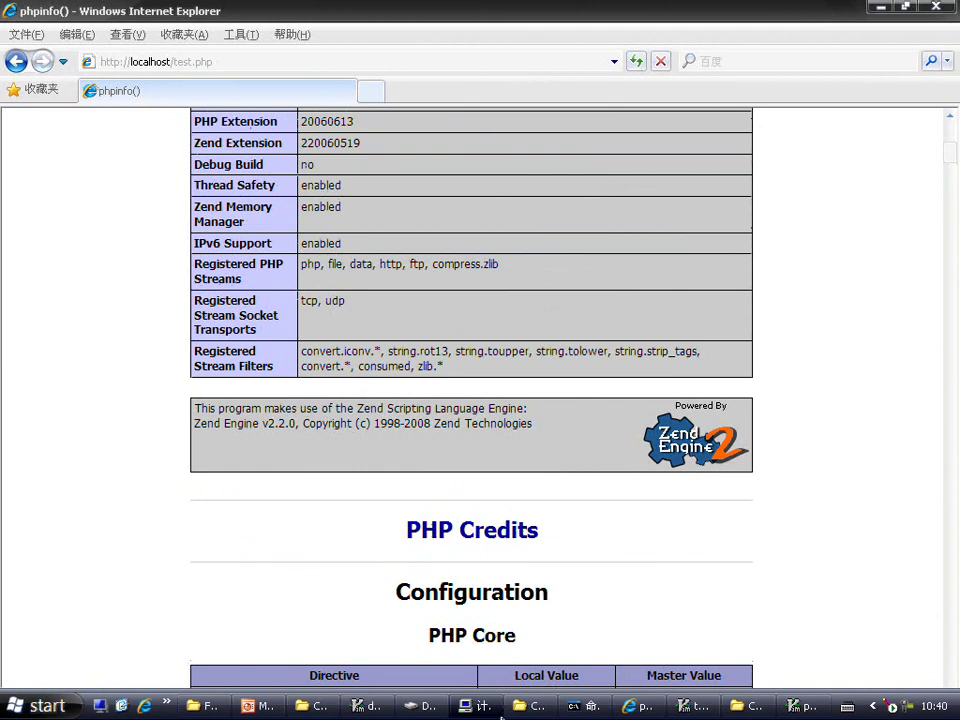
Step: Restart Apache by running net stop apache2.2 then net start apache2.2 in Command Prompt
{"action": "left_click", "coordinate": [585, 706]}
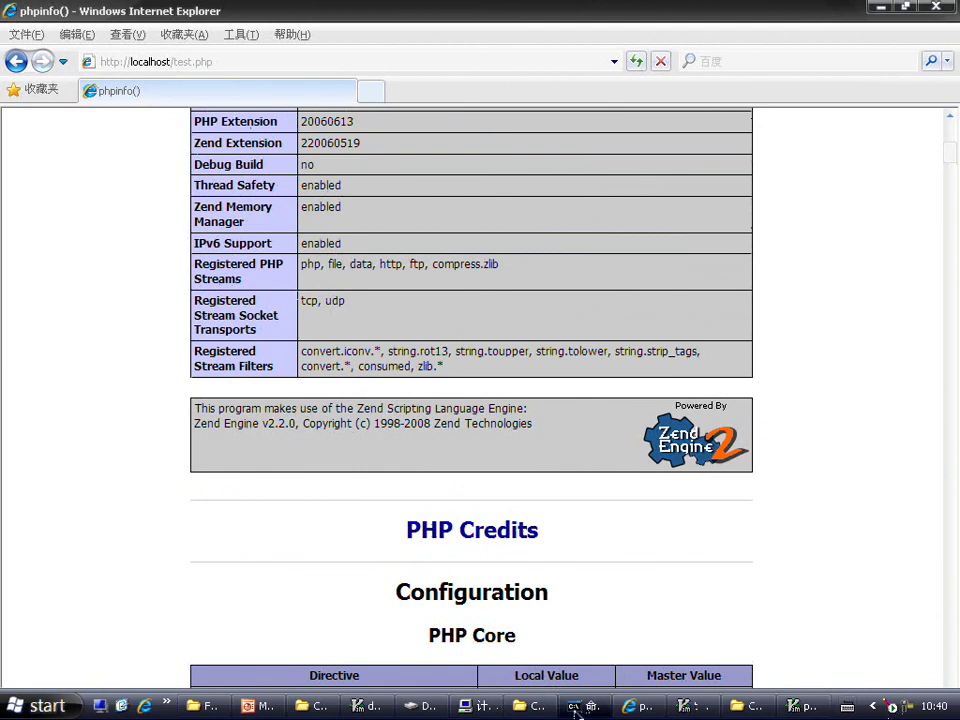
{"action": "key", "text": "Up"}
{"action": "key", "text": "Up"}
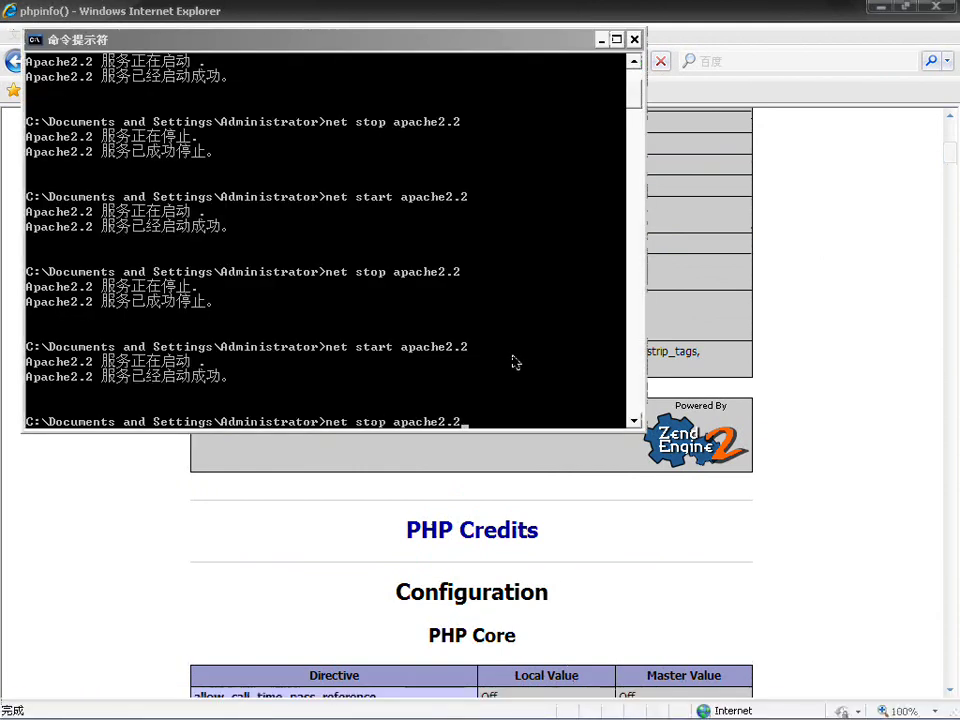
{"action": "key", "text": "Return"}
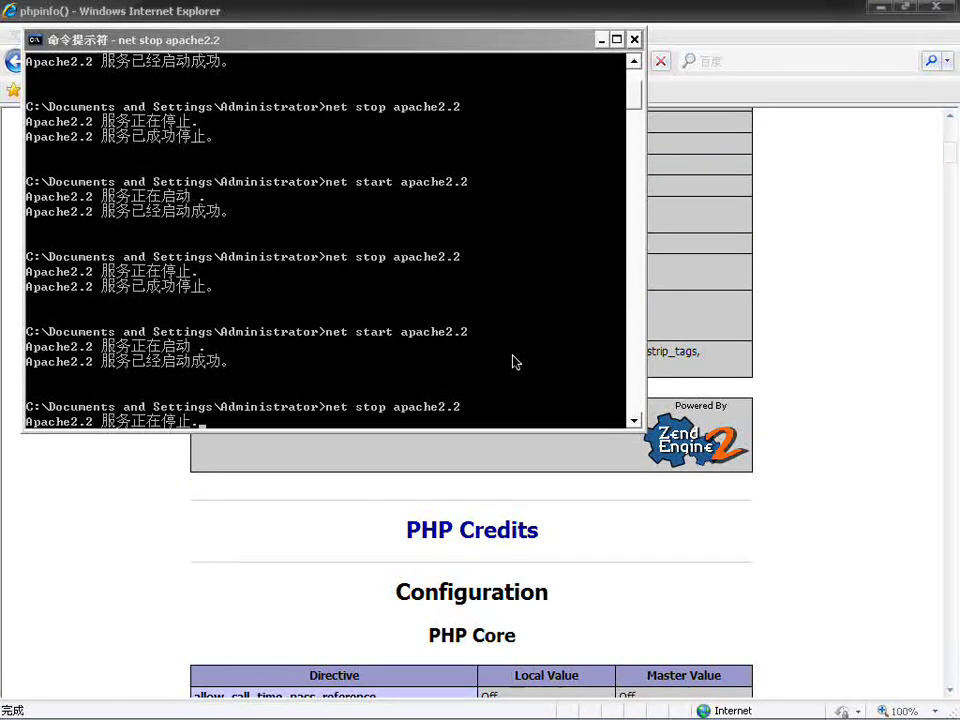
{"action": "key", "text": "Up"}
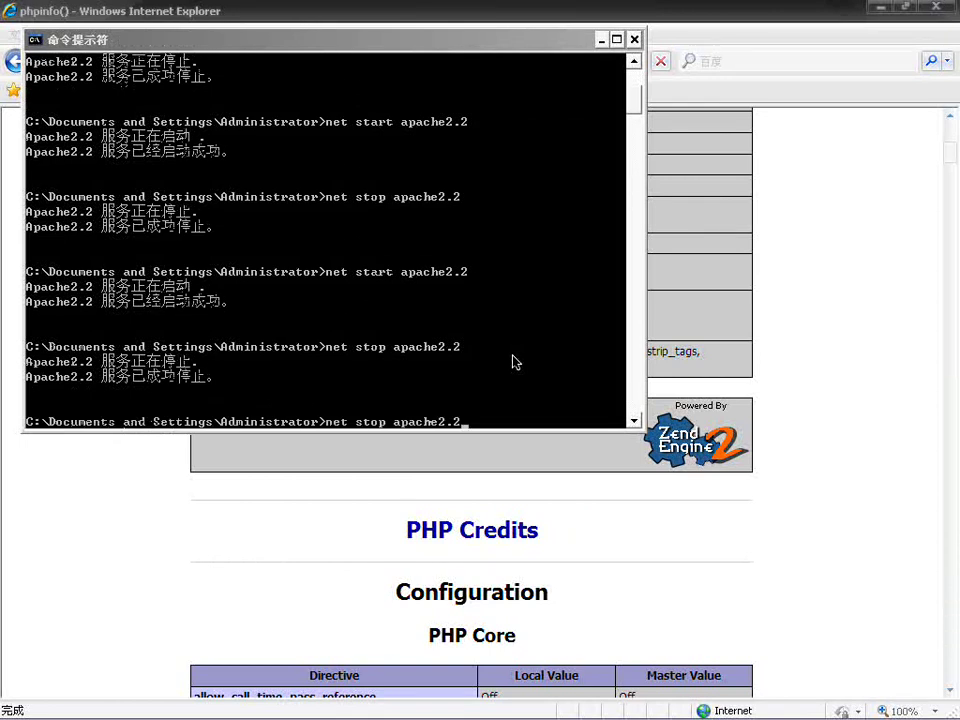
{"action": "key", "text": "BackSpace"}
{"action": "key", "text": "BackSpace"}
{"action": "key", "text": "BackSpace"}
{"action": "key", "text": "BackSpace"}
{"action": "key", "text": "BackSpace"}
{"action": "key", "text": "BackSpace"}
{"action": "key", "text": "Up"}
{"action": "key", "text": "Return"}
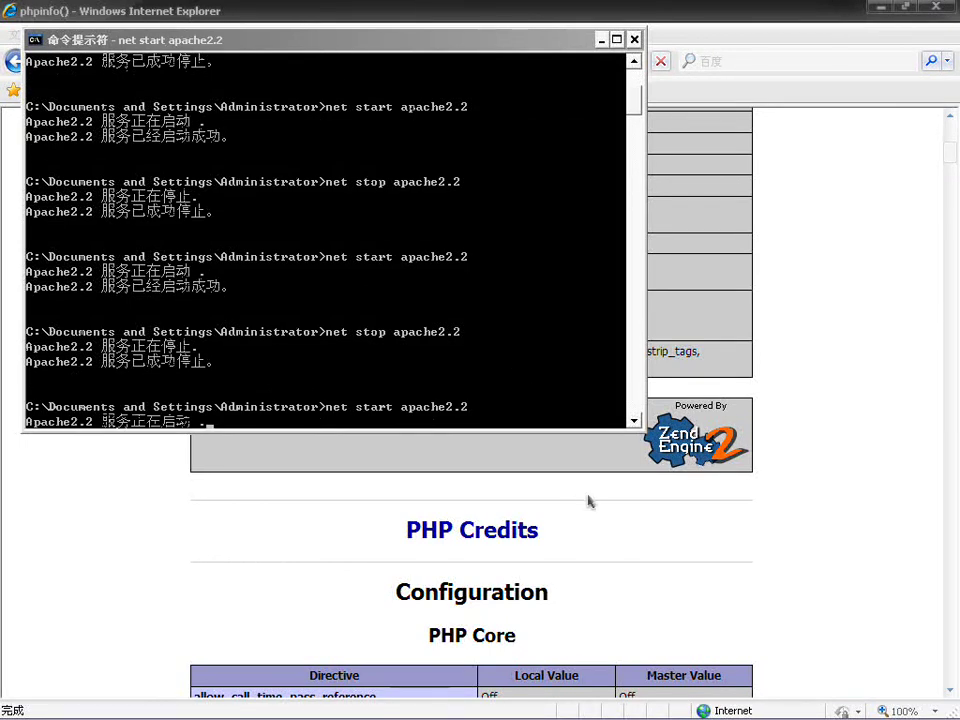
{"action": "left_click", "coordinate": [593, 501]}
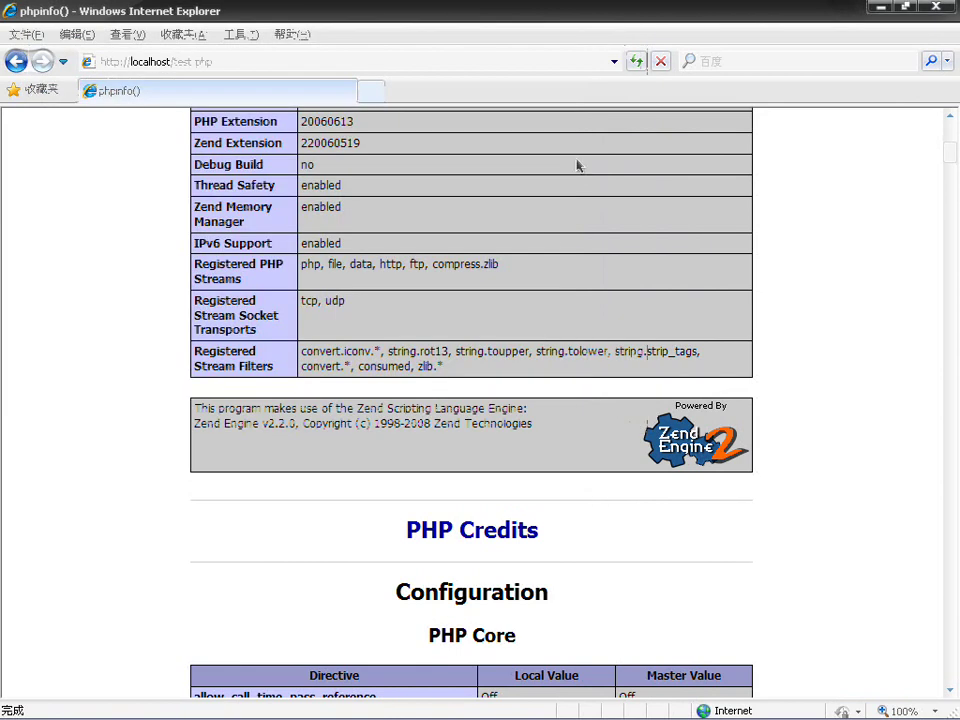
Step: Reload phpinfo, highlight the Zend Optimizer v3.3.0 line, then switch to the C:\lamp window
{"action": "left_click", "coordinate": [638, 61]}
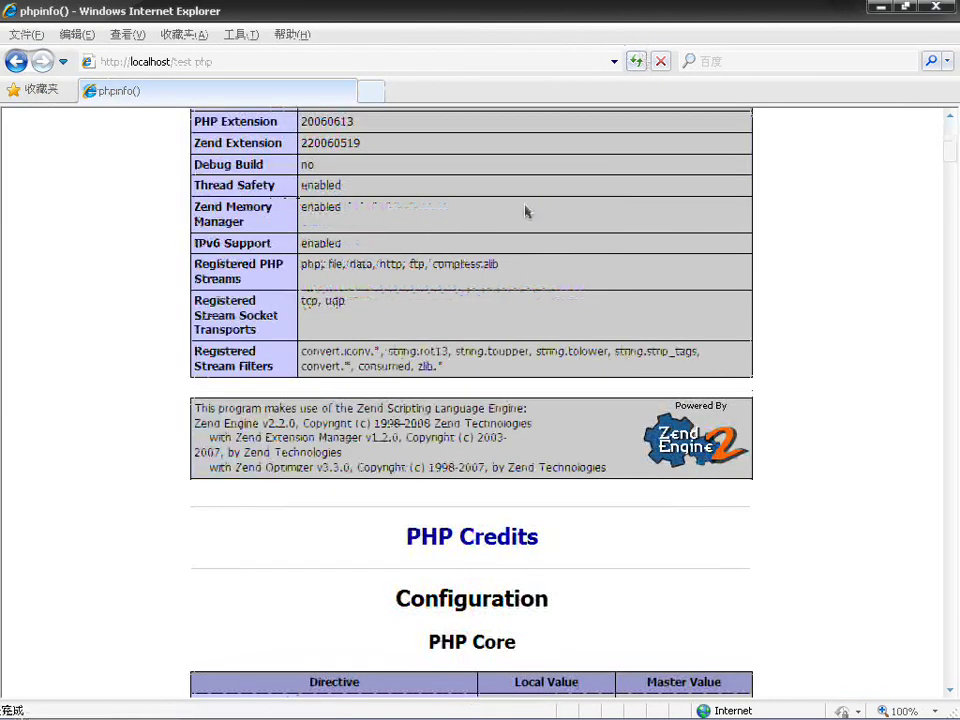
{"action": "left_click_drag", "start_coordinate": [236, 467], "coordinate": [343, 482]}
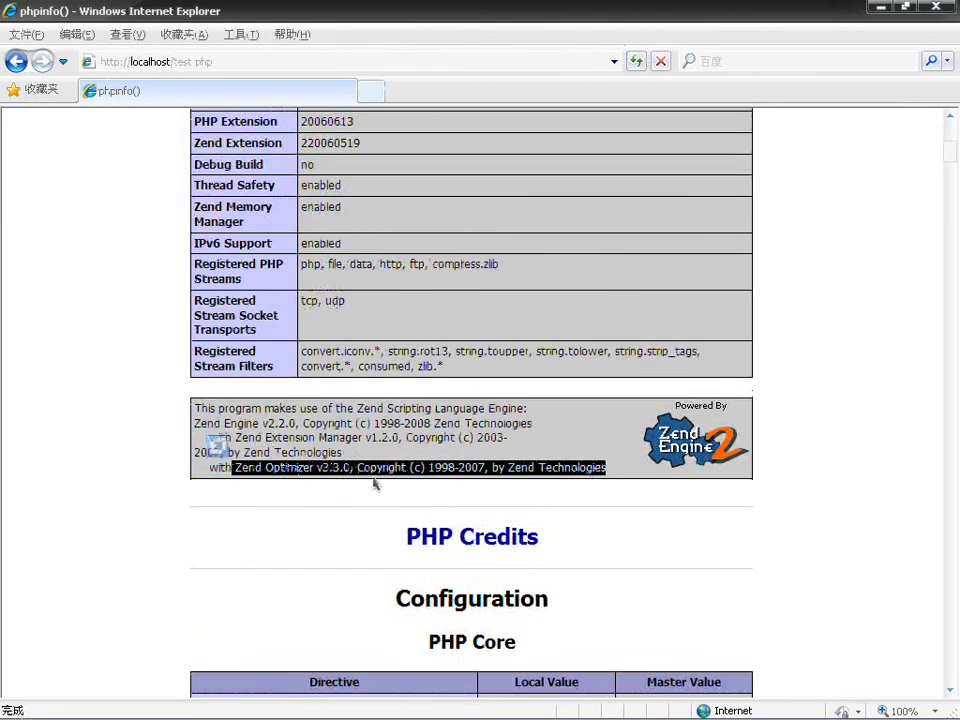
{"action": "left_click", "coordinate": [370, 483]}
{"action": "mouse_move", "coordinate": [235, 468]}
{"action": "left_mouse_down"}
{"action": "mouse_move", "coordinate": [350, 468]}
{"action": "mouse_move", "coordinate": [244, 452]}
{"action": "left_mouse_up"}
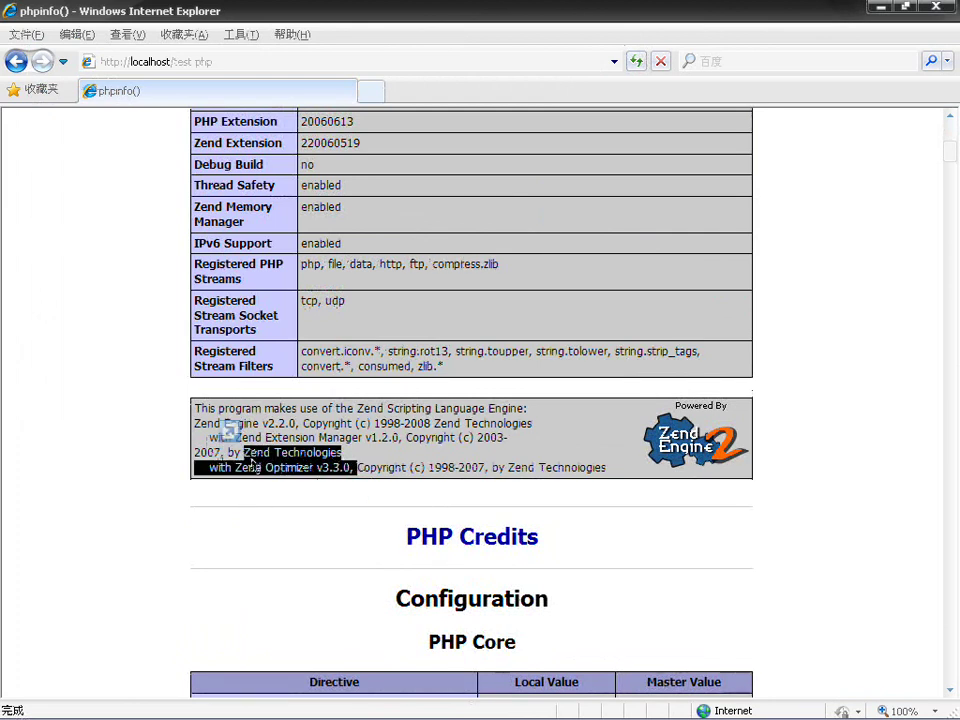
{"action": "left_click", "coordinate": [261, 534]}
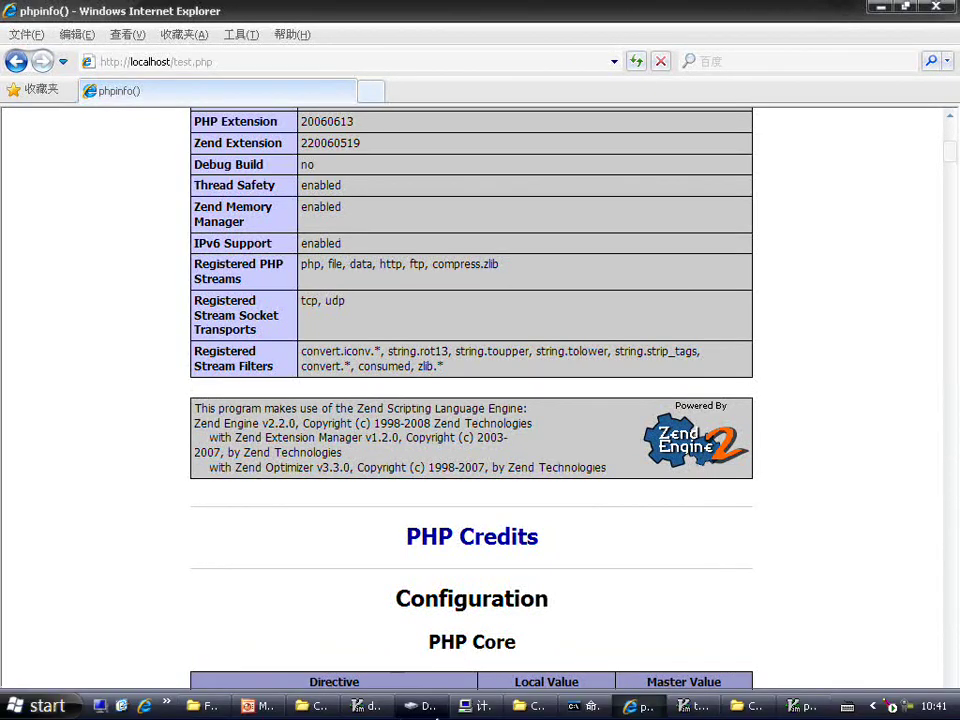
{"action": "left_click", "coordinate": [316, 706]}
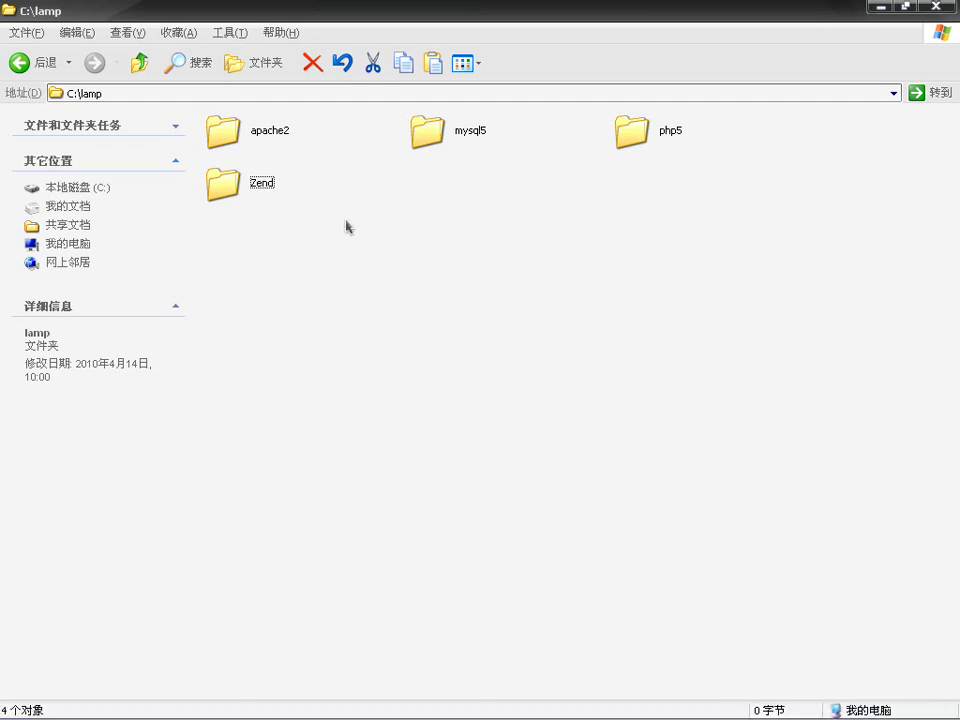
Step: Open the apache2\htdocs folder inside C:\lamp
{"action": "double_click", "coordinate": [237, 130]}
{"action": "left_click", "coordinate": [461, 177]}
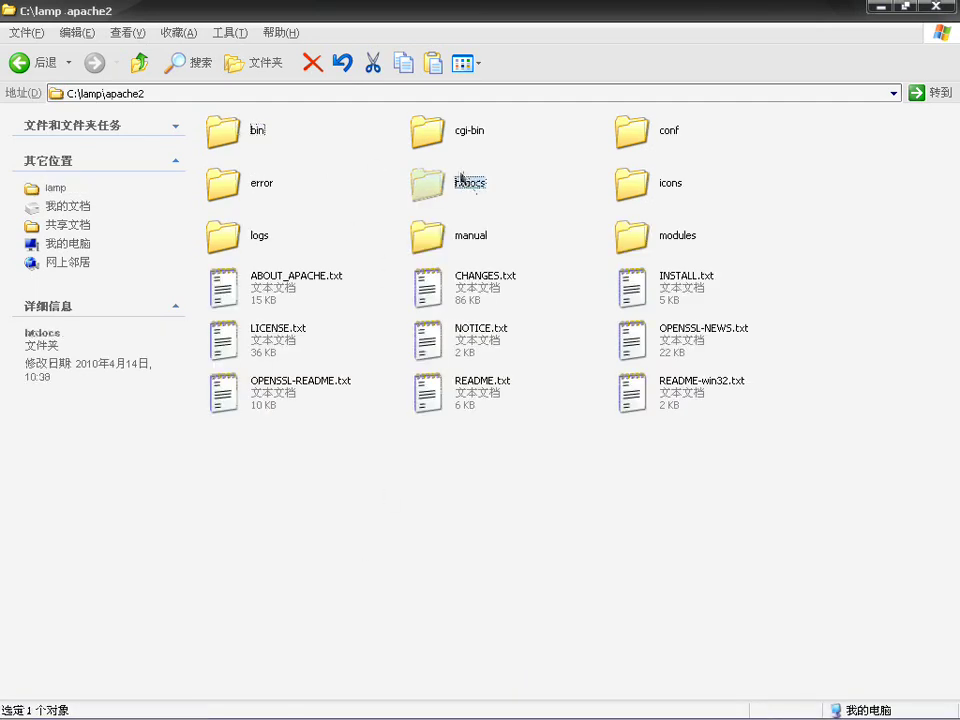
{"action": "double_click", "coordinate": [461, 177]}
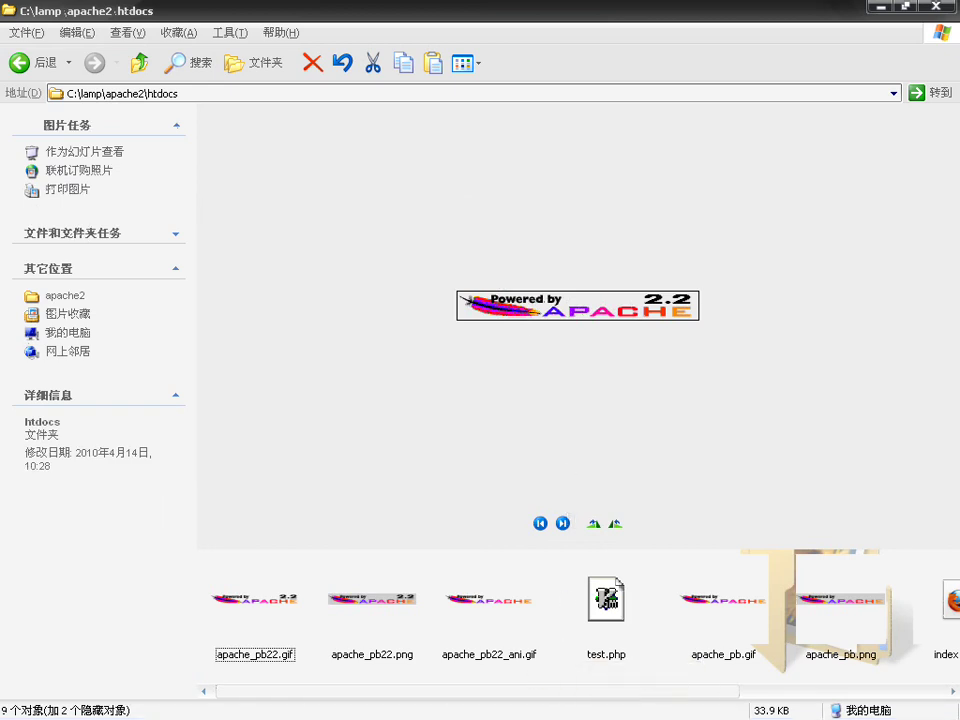
Step: From My Computer, look through drives D: and F:, then open E:\summary
{"action": "mouse_move", "coordinate": [560, 716]}
{"action": "left_click", "coordinate": [40, 706]}
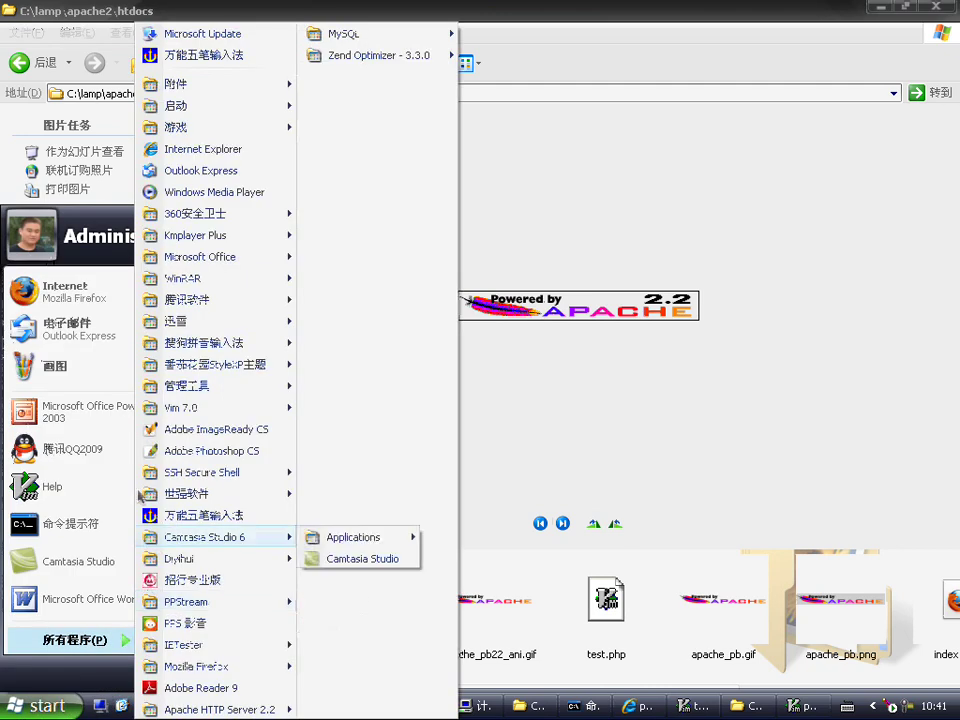
{"action": "left_click", "coordinate": [218, 370]}
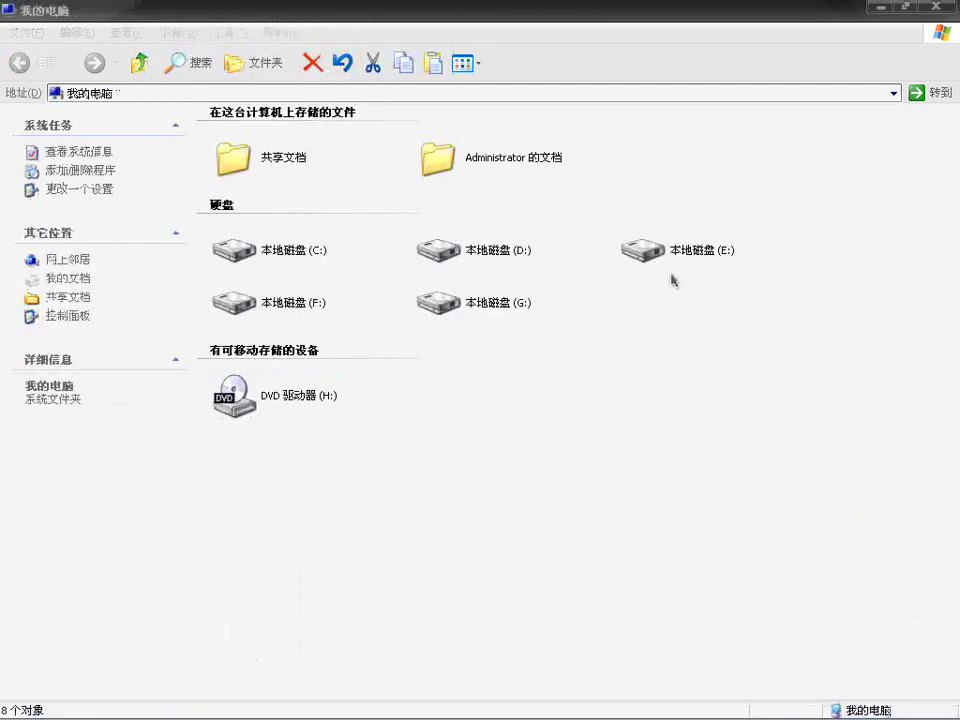
{"action": "left_click", "coordinate": [490, 258]}
{"action": "double_click", "coordinate": [490, 258]}
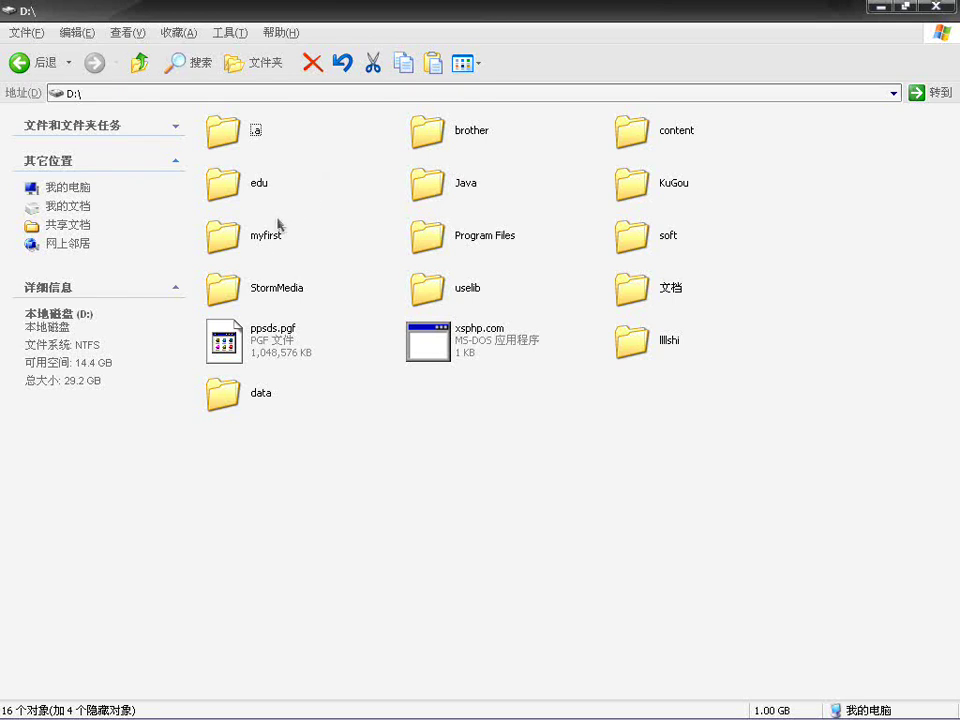
{"action": "left_click", "coordinate": [139, 62]}
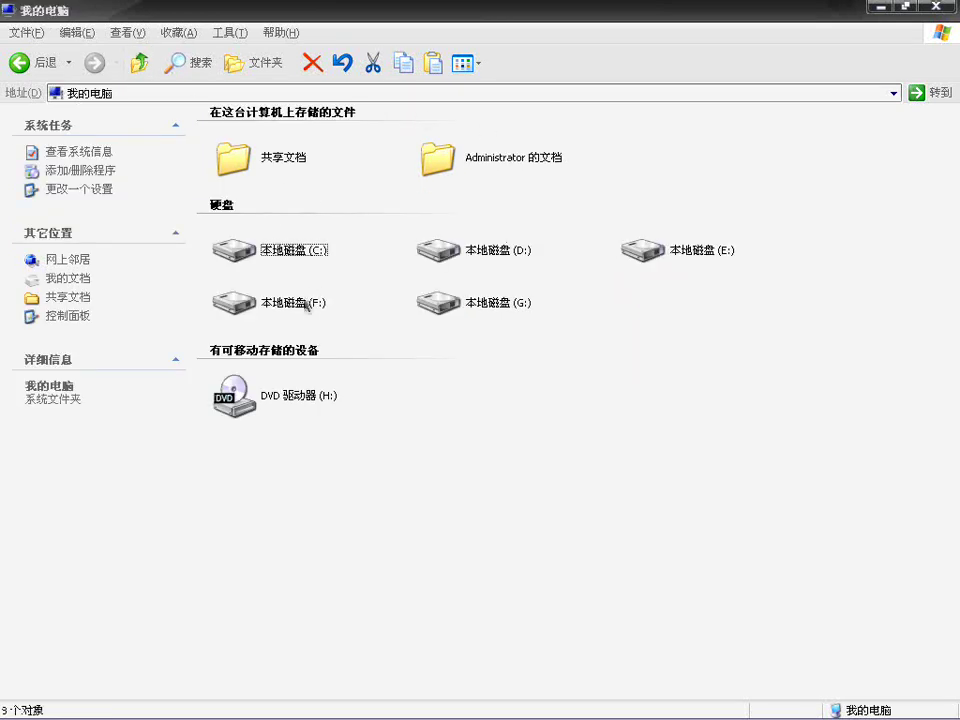
{"action": "double_click", "coordinate": [307, 305]}
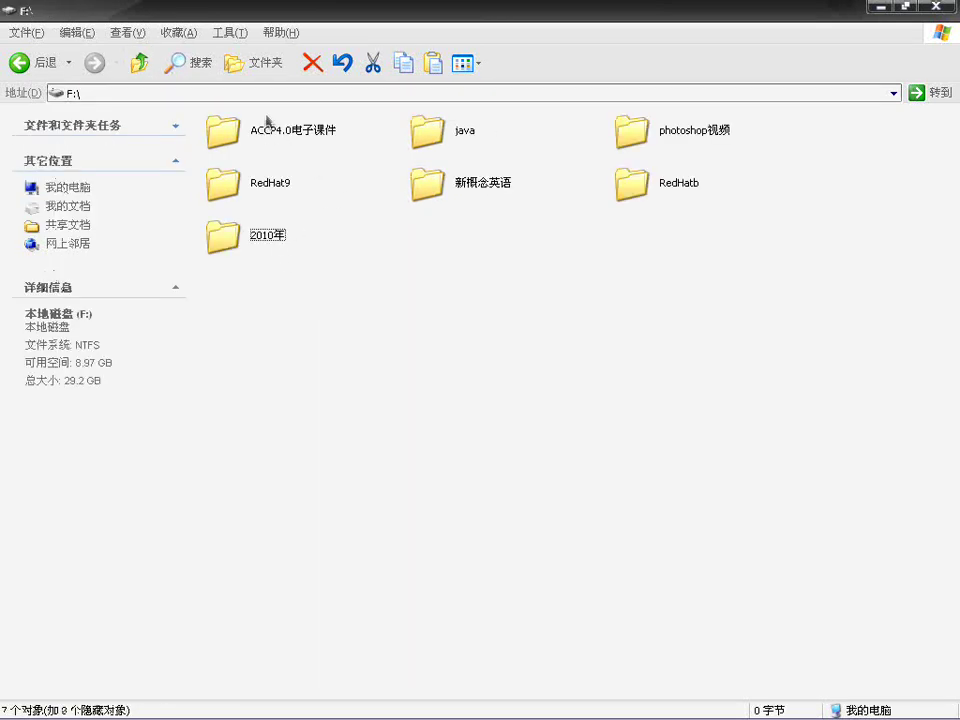
{"action": "left_click", "coordinate": [137, 60]}
{"action": "left_click", "coordinate": [660, 262]}
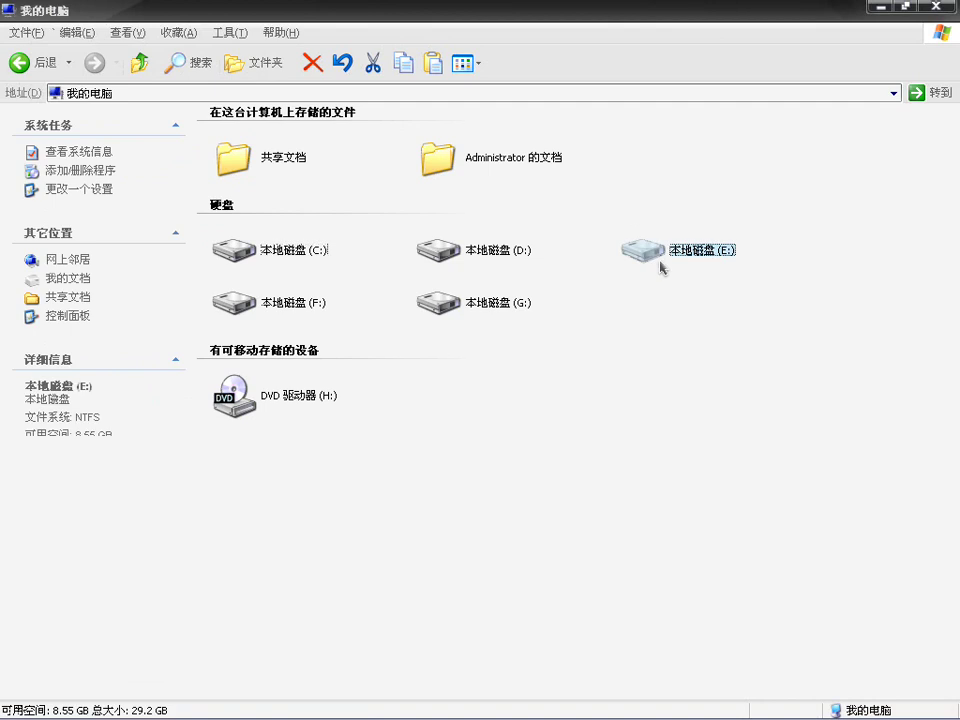
{"action": "double_click", "coordinate": [660, 262]}
{"action": "double_click", "coordinate": [628, 238]}
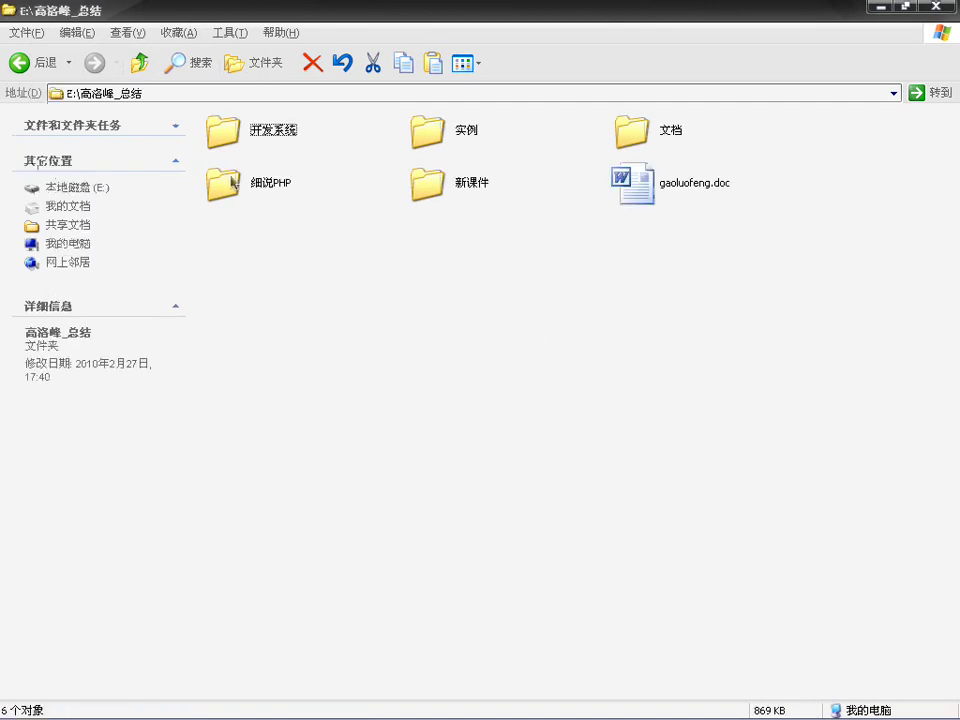
Step: Browse 细说PHP > 《细说PHP》配套源码 > Chapter_17 and select the cms_demo folder
{"action": "double_click", "coordinate": [228, 182]}
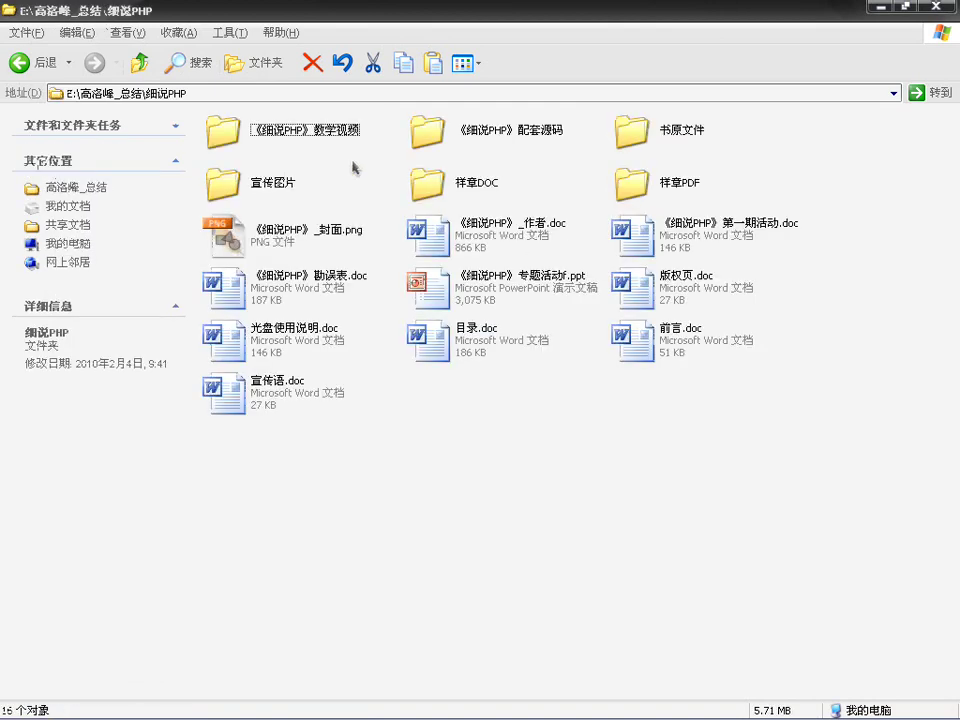
{"action": "double_click", "coordinate": [436, 131]}
{"action": "double_click", "coordinate": [467, 339]}
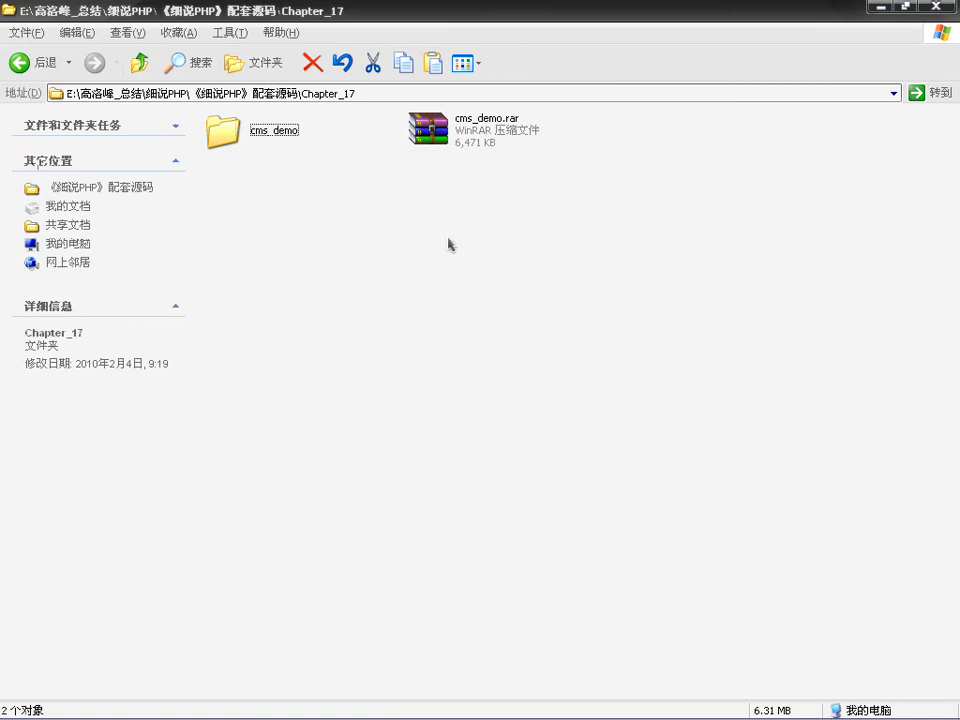
{"action": "left_click", "coordinate": [246, 136]}
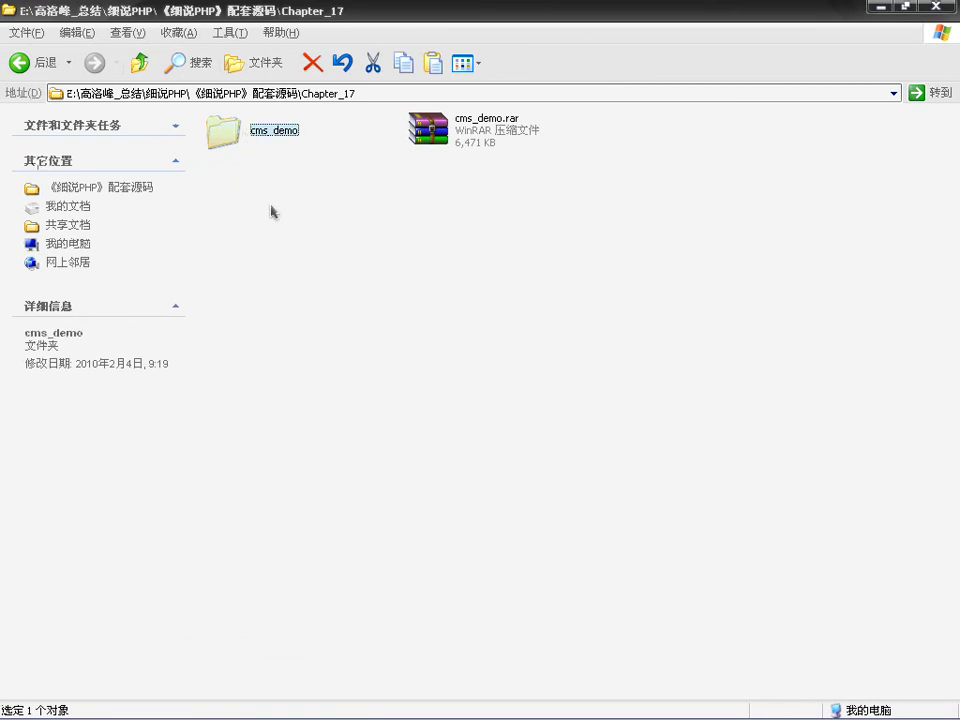
Step: Switch among the open windows and close the php.ini editor
{"action": "left_click", "coordinate": [298, 706]}
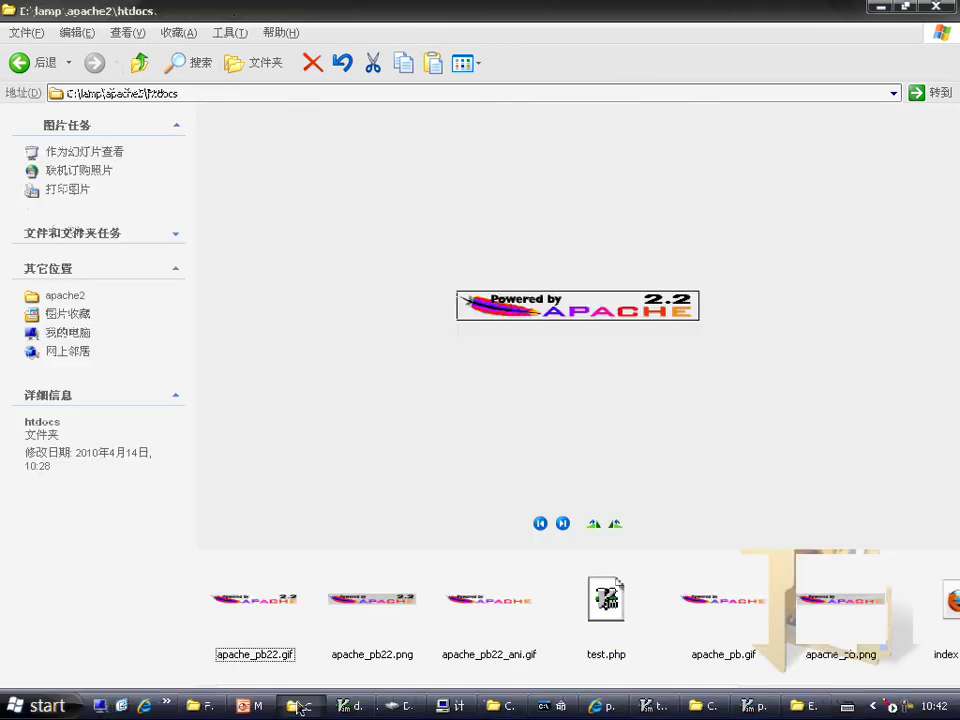
{"action": "left_click", "coordinate": [198, 706]}
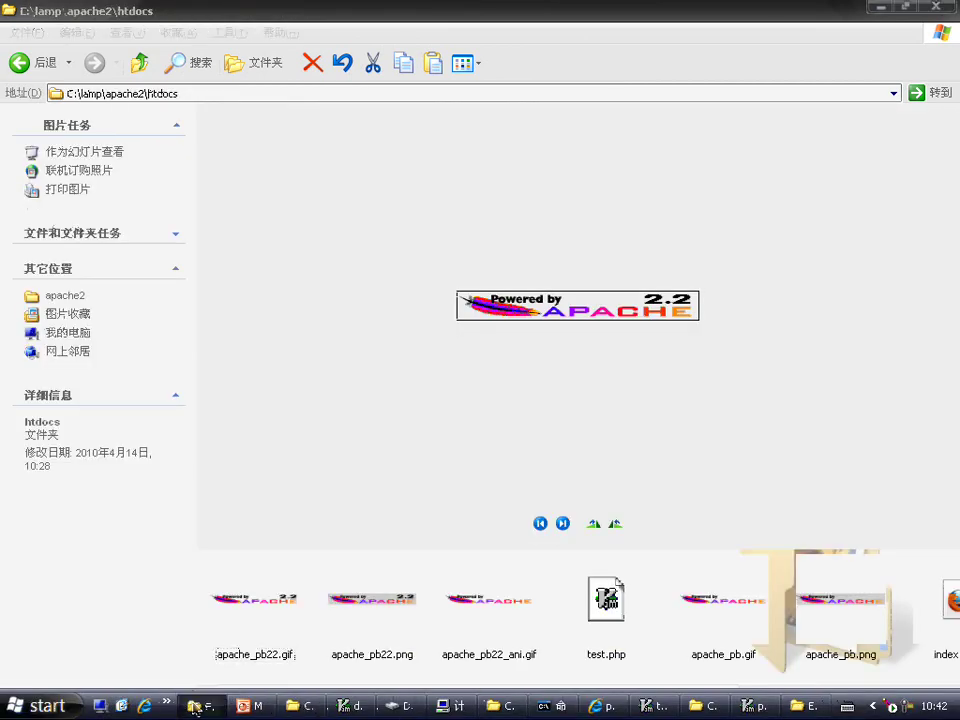
{"action": "left_click", "coordinate": [505, 708]}
{"action": "left_click", "coordinate": [748, 708]}
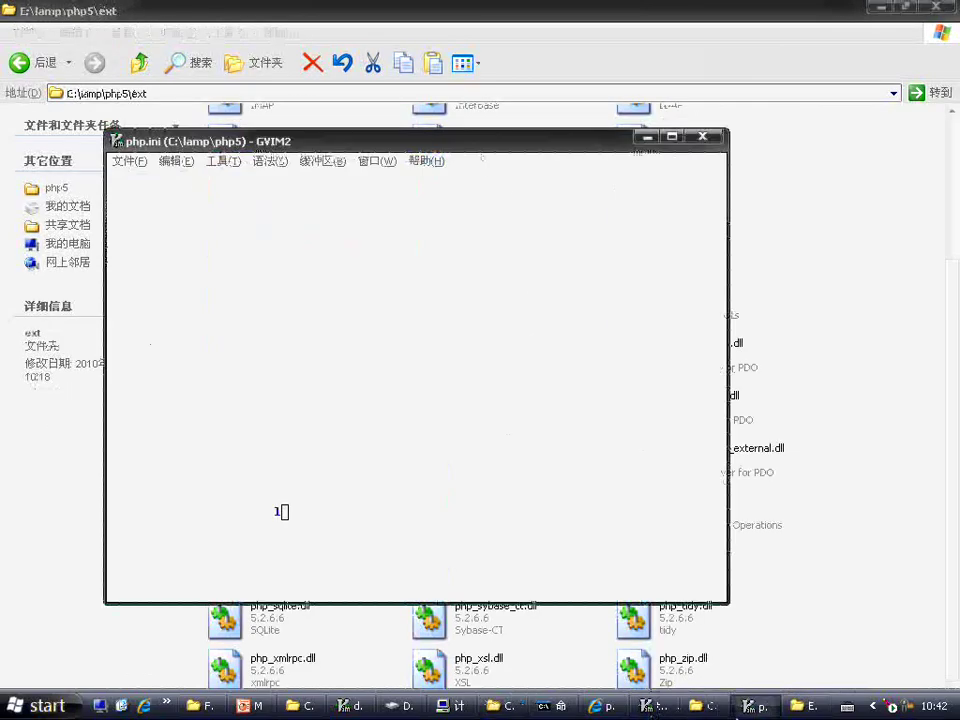
{"action": "left_click", "coordinate": [705, 706]}
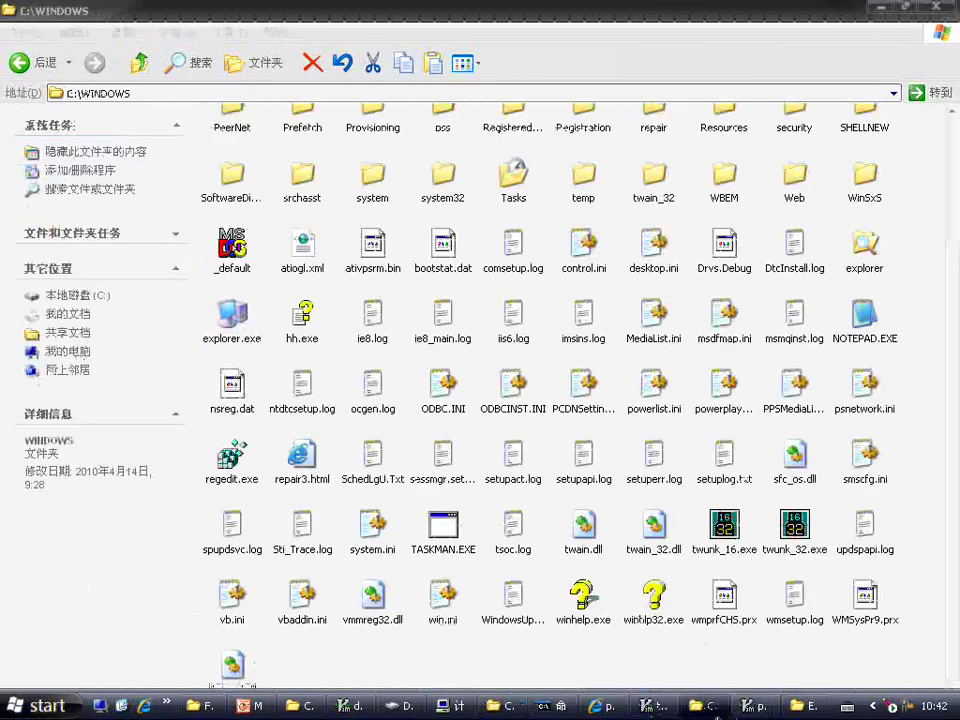
{"action": "key", "text": "alt+Tab"}
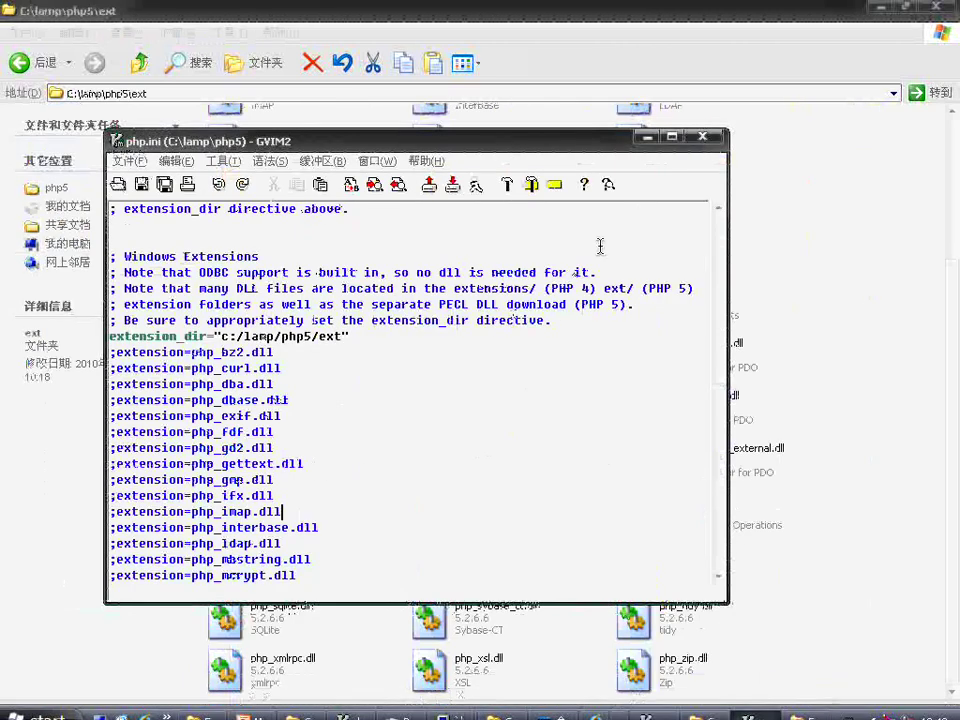
{"action": "left_click", "coordinate": [701, 140]}
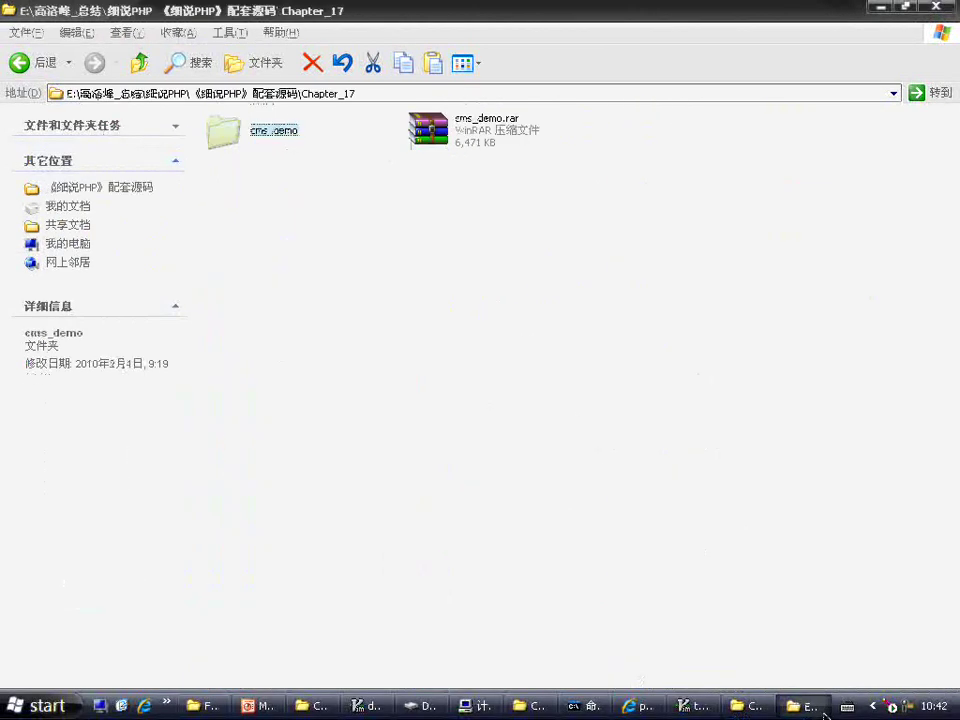
{"action": "left_click", "coordinate": [815, 707]}
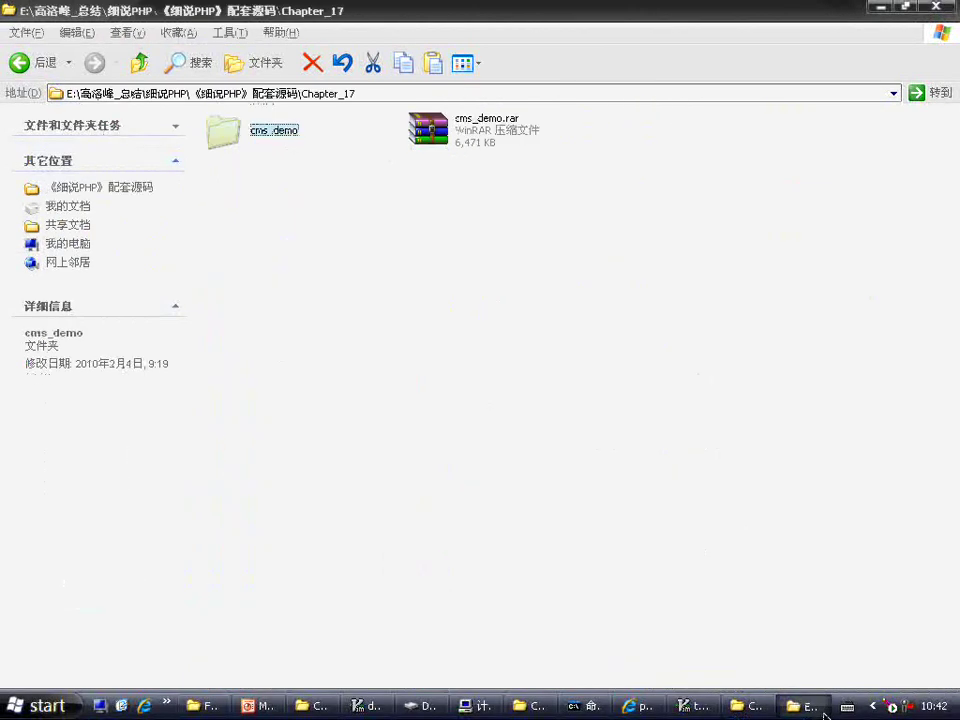
{"action": "left_click", "coordinate": [745, 710]}
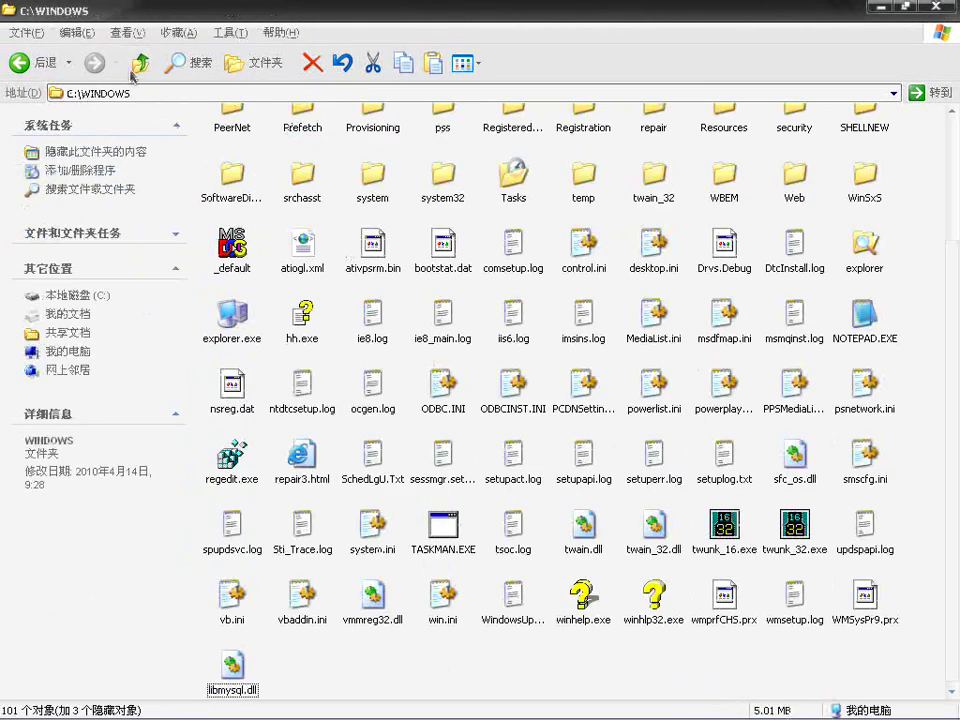
Step: Go to C:\lamp\apache2\htdocs via My Computer and paste cms_demo there
{"action": "left_click", "coordinate": [137, 67]}
{"action": "left_click", "coordinate": [137, 67]}
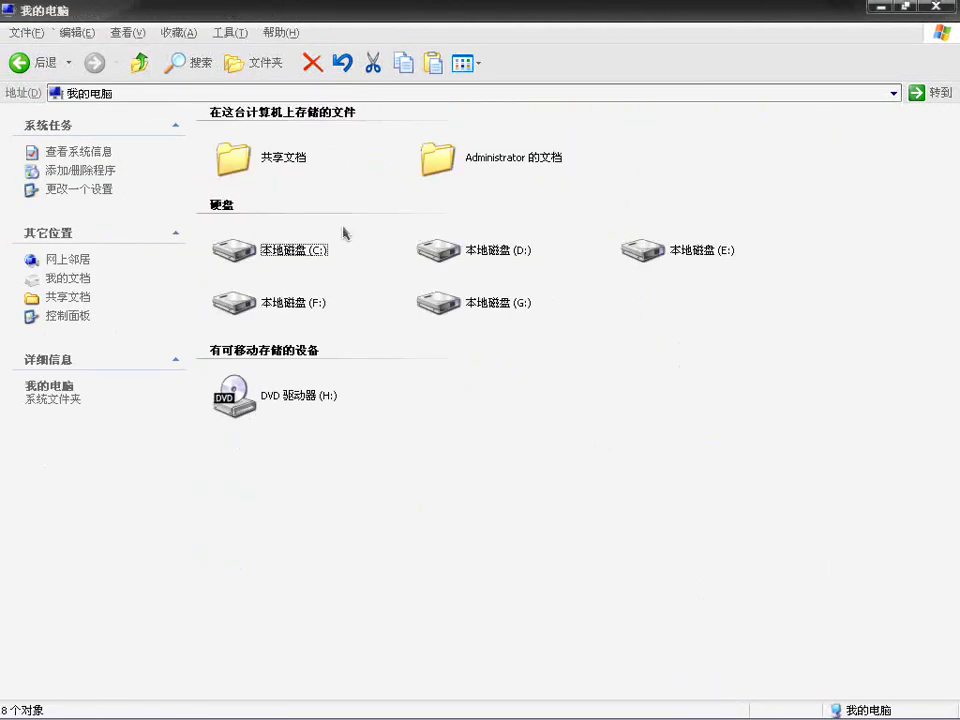
{"action": "double_click", "coordinate": [293, 247]}
{"action": "double_click", "coordinate": [420, 187]}
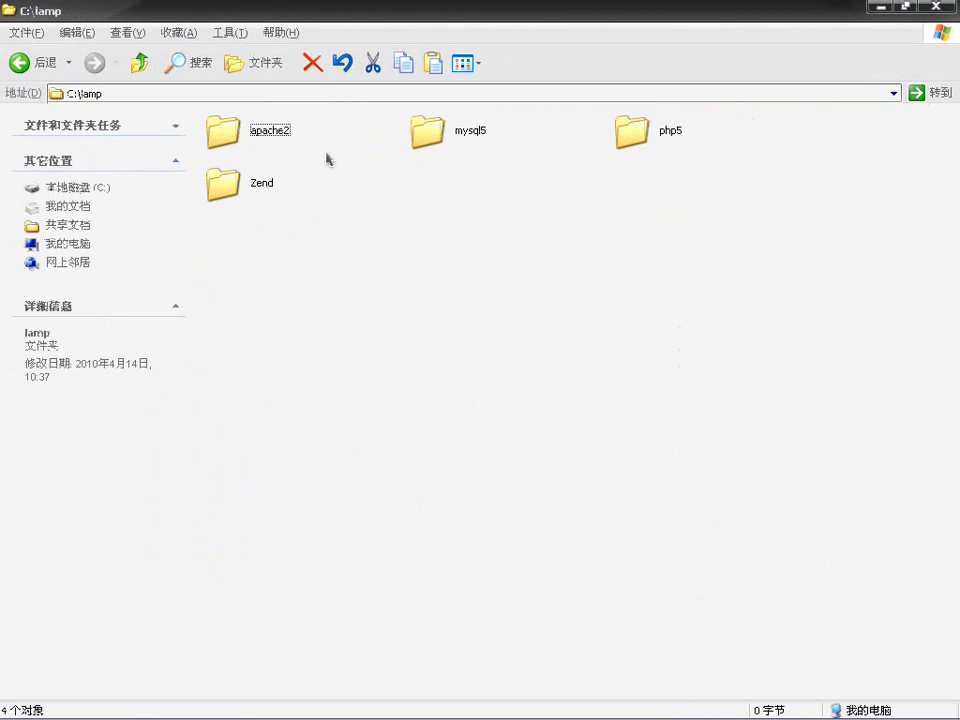
{"action": "double_click", "coordinate": [268, 140]}
{"action": "left_click", "coordinate": [437, 188]}
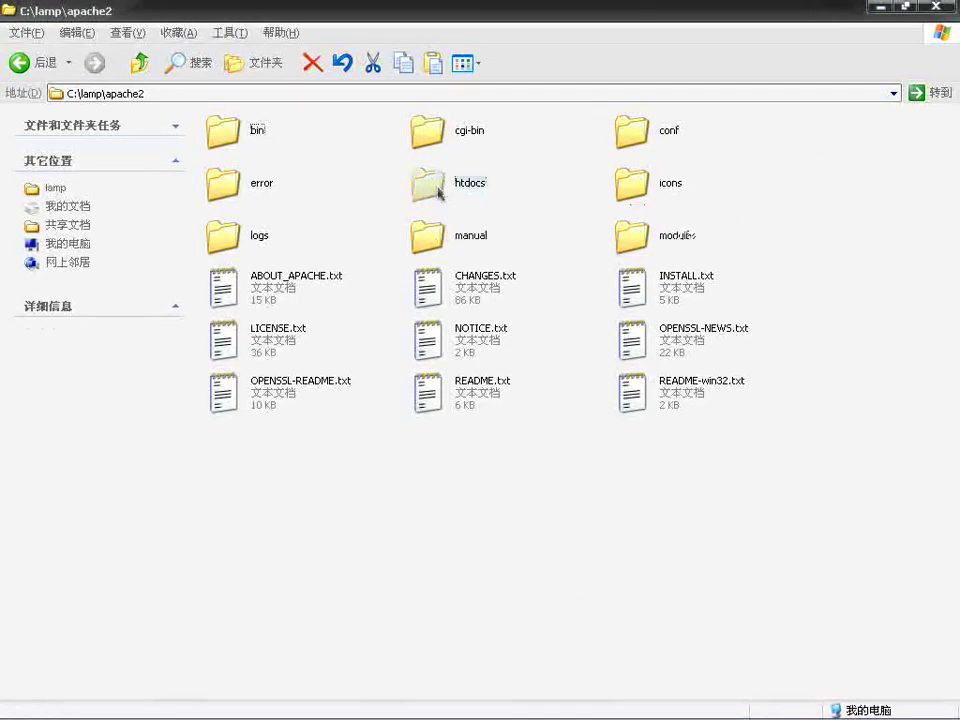
{"action": "double_click", "coordinate": [437, 188]}
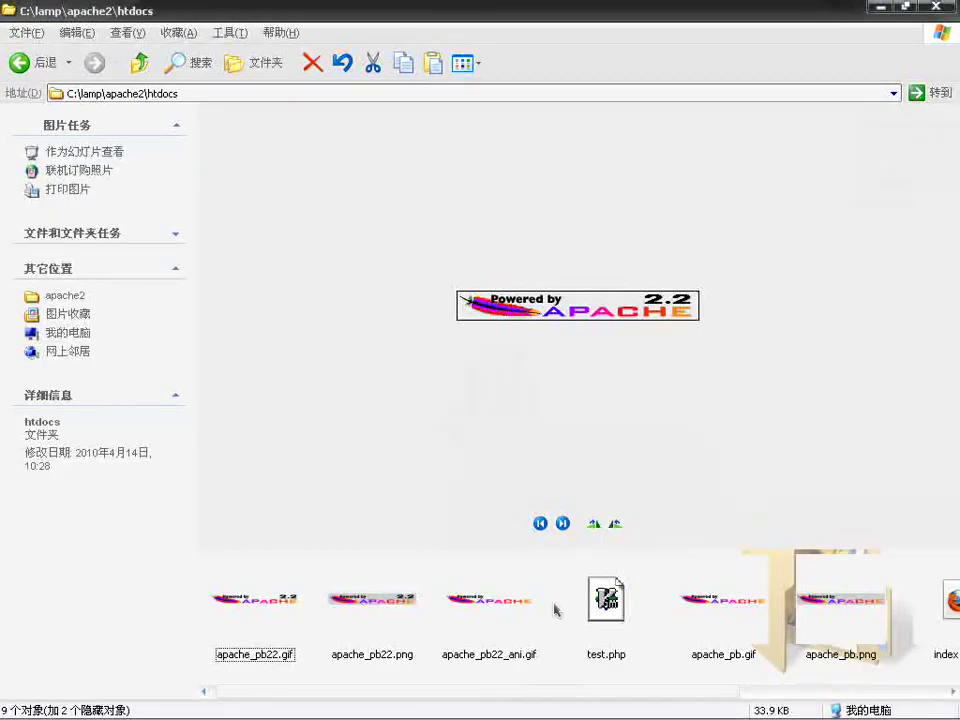
{"action": "key", "text": "ctrl+v"}
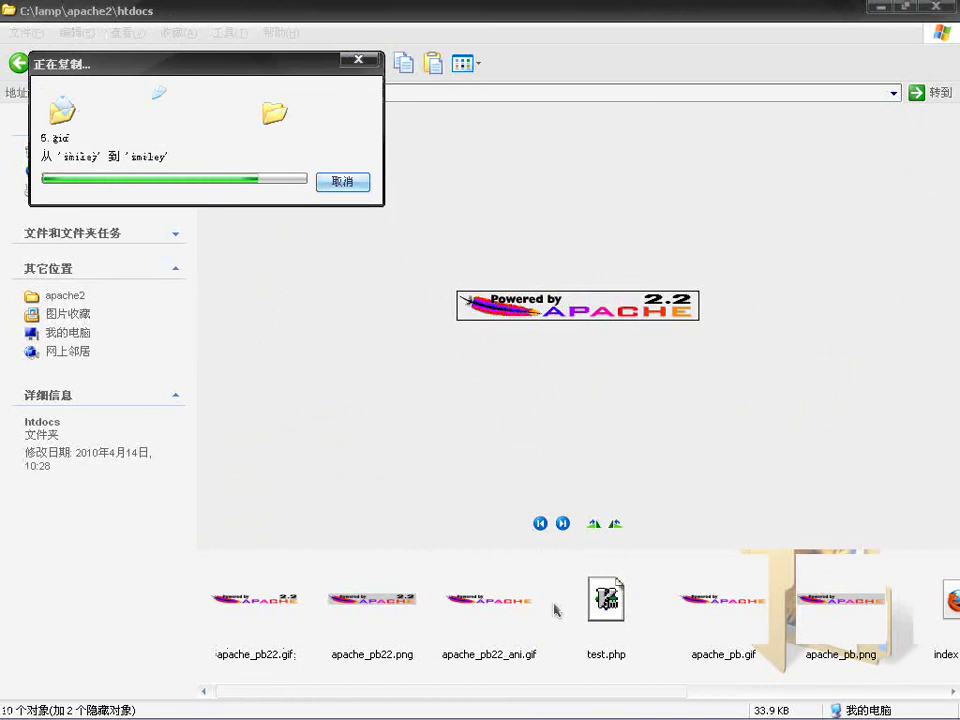
{"action": "left_click", "coordinate": [618, 712]}
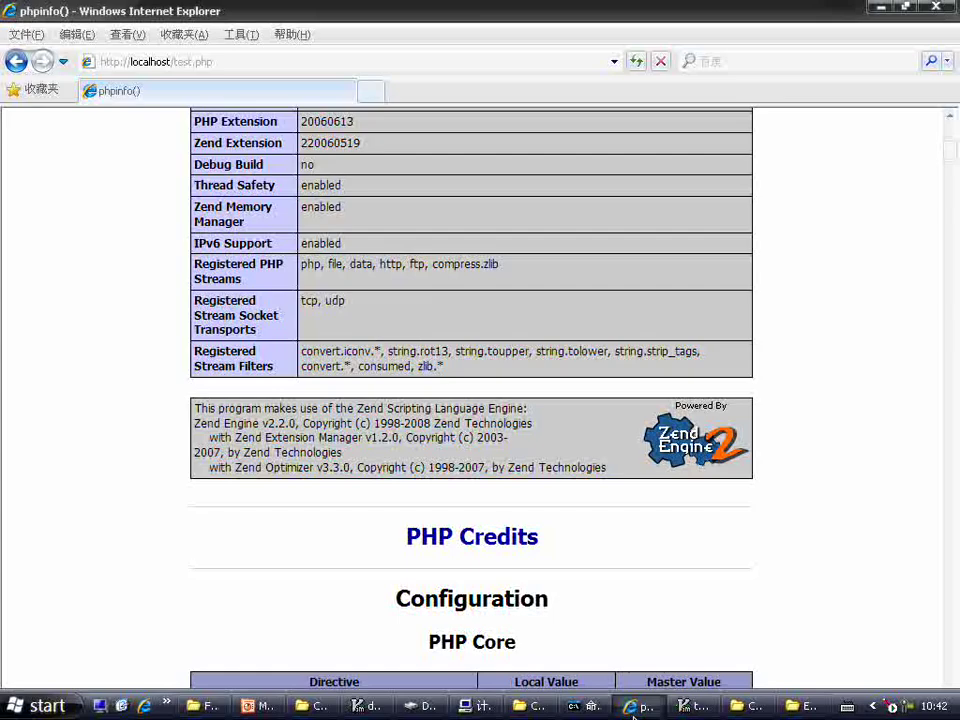
{"action": "left_click", "coordinate": [251, 62]}
{"action": "key", "text": "BackSpace"}
{"action": "key", "text": "BackSpace"}
{"action": "key", "text": "BackSpace"}
{"action": "key", "text": "BackSpace"}
{"action": "key", "text": "BackSpace"}
{"action": "key", "text": "BackSpace"}
{"action": "key", "text": "BackSpace"}
{"action": "key", "text": "BackSpace"}
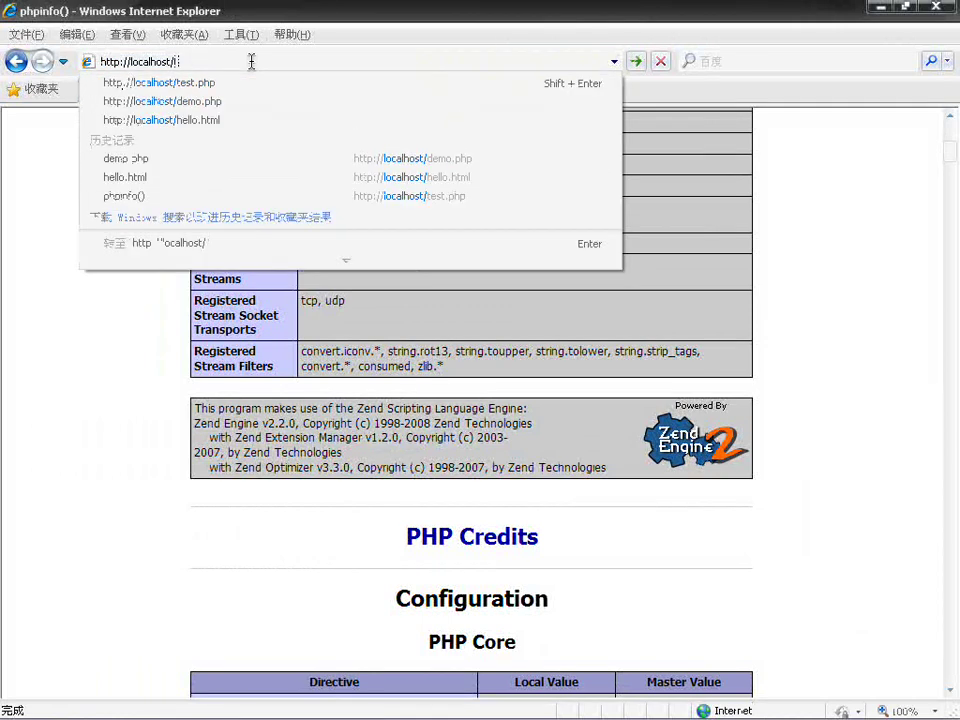
{"action": "type", "text": "cms"}
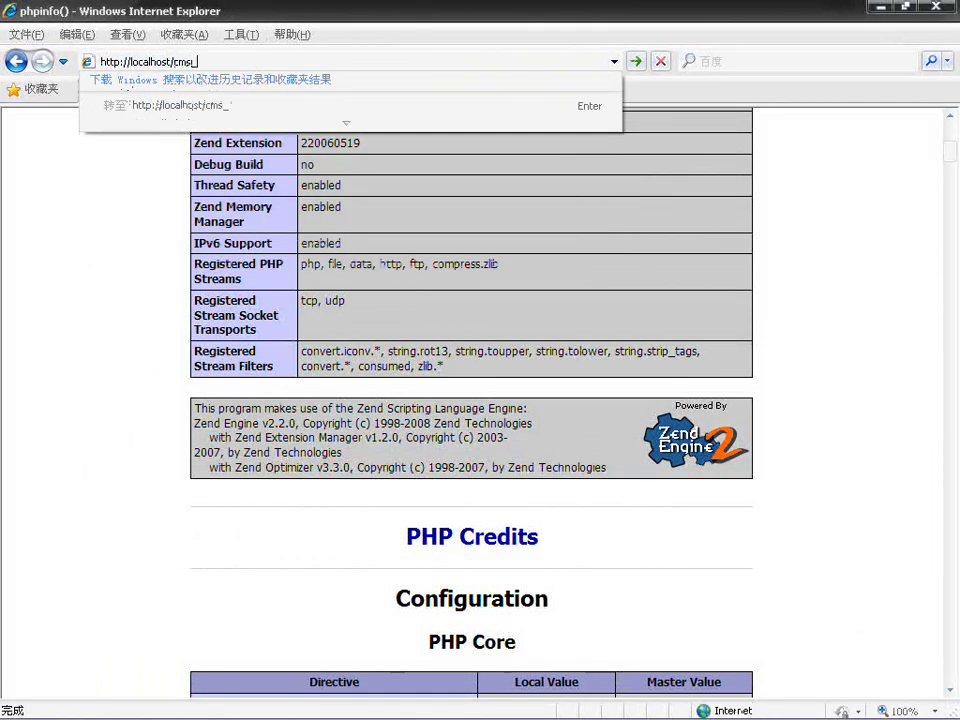
{"action": "type", "text": "_demo/"}
{"action": "key", "text": "Return"}
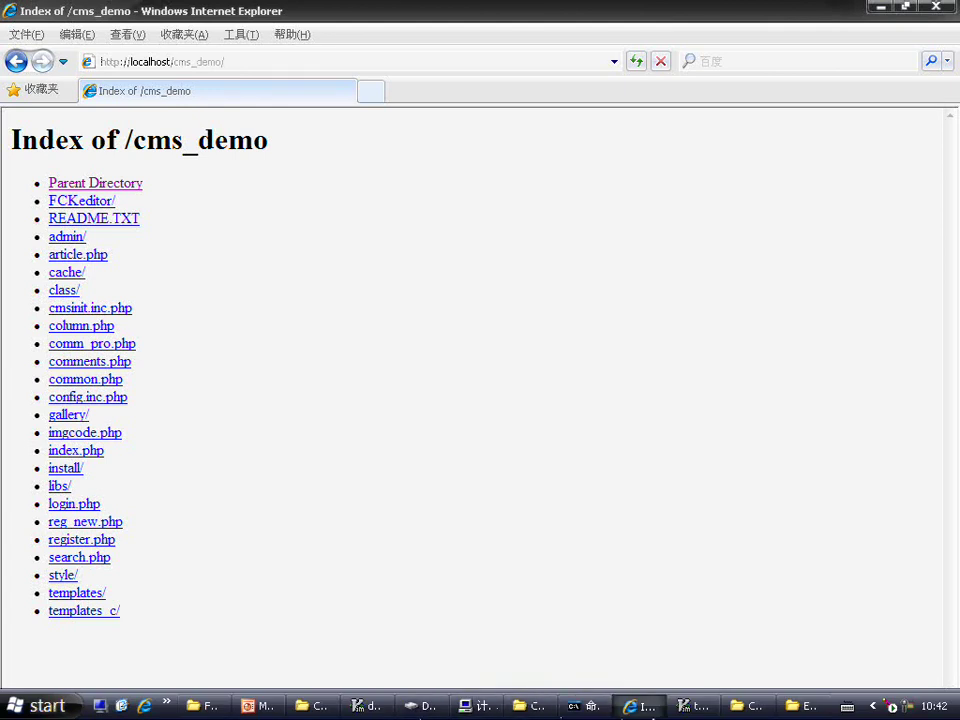
Step: Close the test.php editor and bring the htdocs folder window back
{"action": "left_click", "coordinate": [745, 706]}
{"action": "left_click", "coordinate": [698, 708]}
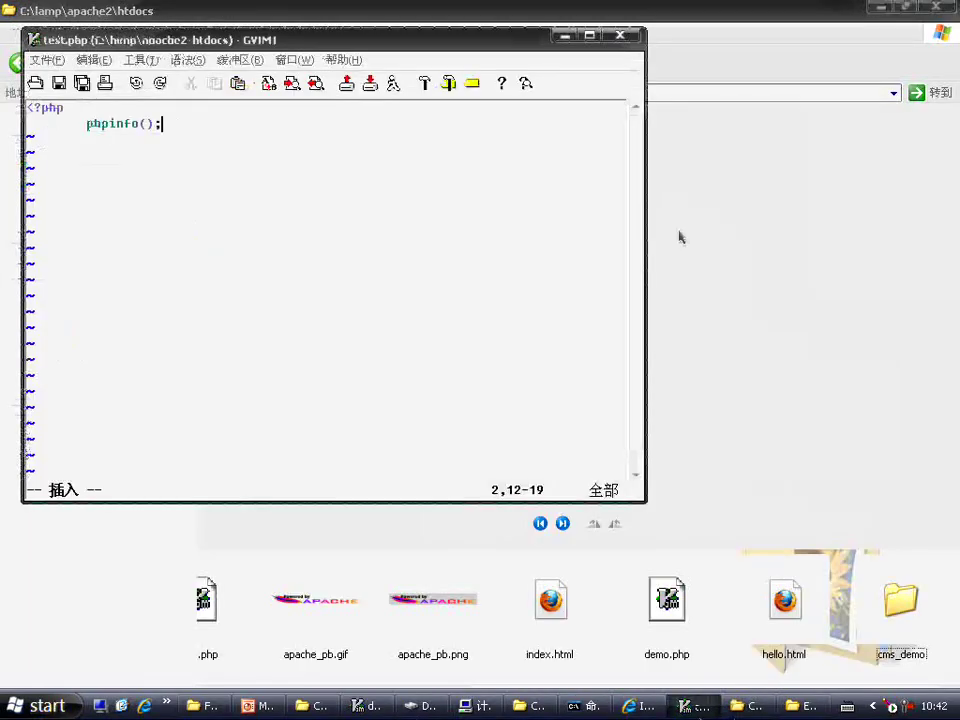
{"action": "left_click", "coordinate": [610, 36]}
{"action": "left_click", "coordinate": [548, 710]}
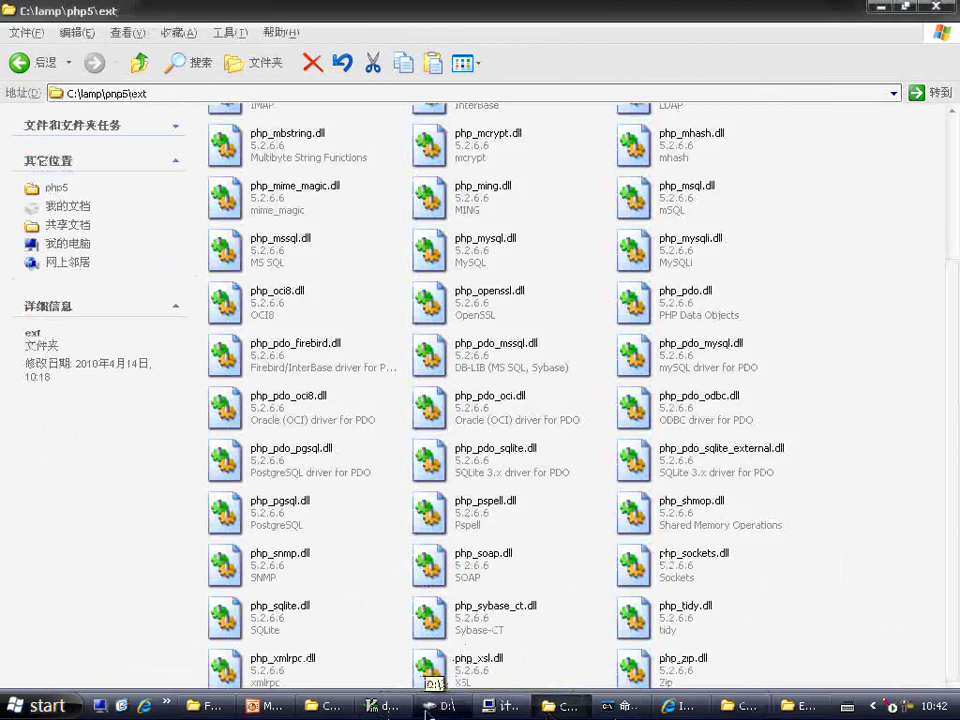
{"action": "left_click", "coordinate": [340, 707]}
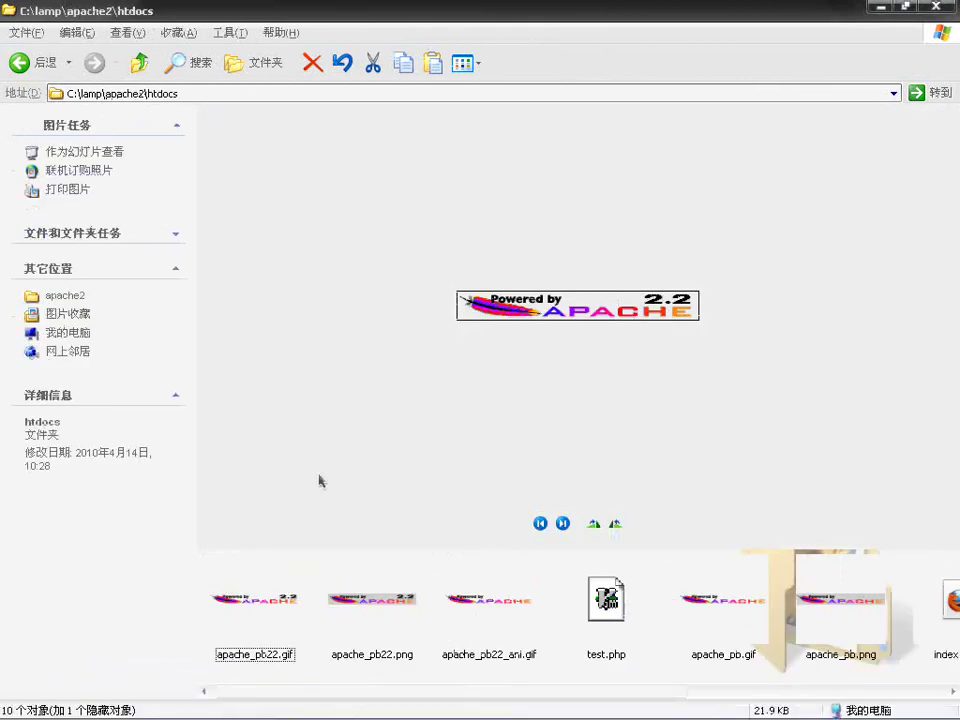
Step: Open conf\httpd.conf from the apache2 folder in Vim
{"action": "left_click", "coordinate": [139, 66]}
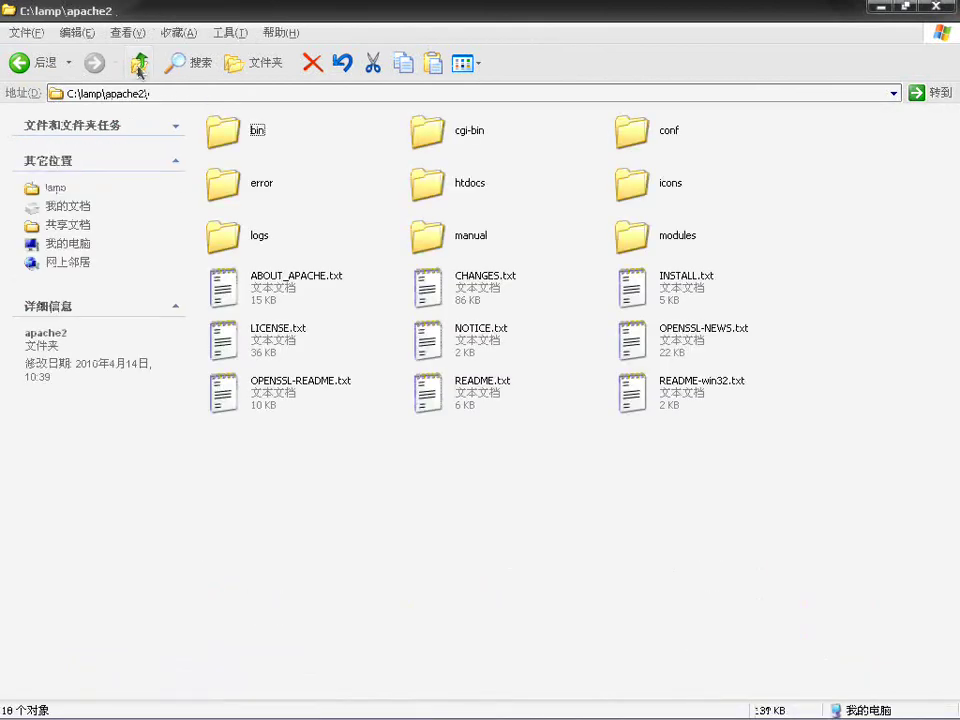
{"action": "double_click", "coordinate": [672, 126]}
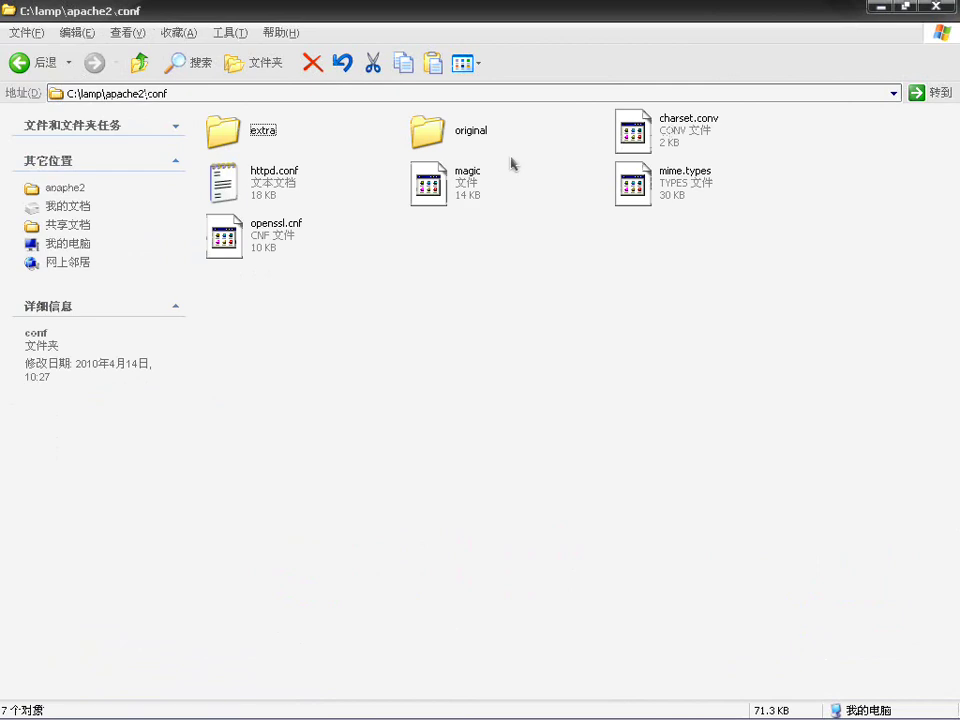
{"action": "right_click", "coordinate": [272, 190]}
{"action": "left_click", "coordinate": [320, 224]}
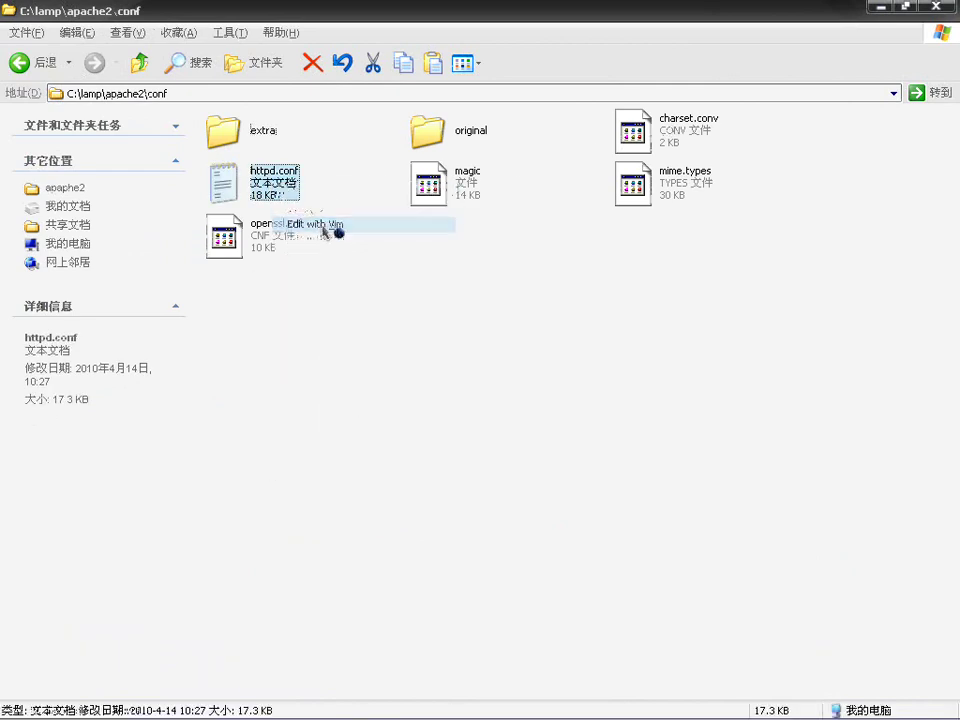
Step: Change DirectoryIndex to 'index.php index.html' and save httpd.conf
{"action": "left_click", "coordinate": [370, 254]}
{"action": "key", "text": "Down"}
{"action": "key", "text": "Down"}
{"action": "key", "text": "Down"}
{"action": "key", "text": "Down"}
{"action": "key", "text": "Down"}
{"action": "key", "text": "Down"}
{"action": "key", "text": "Down"}
{"action": "key", "text": "Down"}
{"action": "key", "text": "Down"}
{"action": "key", "text": "Down"}
{"action": "key", "text": "Down"}
{"action": "key", "text": "Down"}
{"action": "key", "text": "Down"}
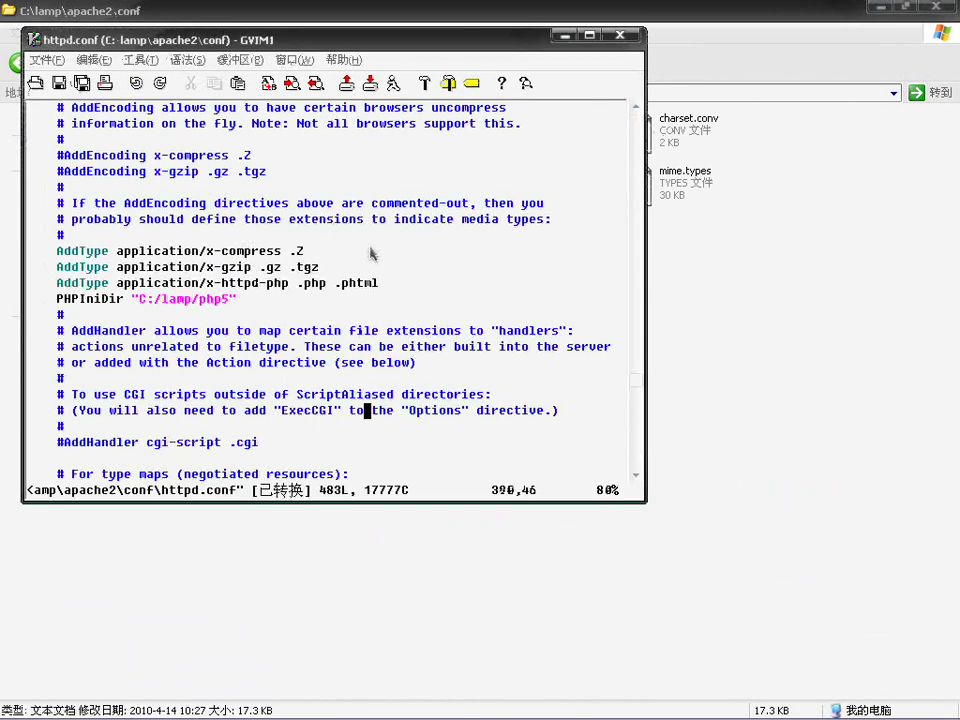
{"action": "key", "text": "Down"}
{"action": "key", "text": "Down"}
{"action": "key", "text": "Down"}
{"action": "key", "text": "Down"}
{"action": "key", "text": "Down"}
{"action": "key", "text": "Down"}
{"action": "key", "text": "Down"}
{"action": "key", "text": "Down"}
{"action": "key", "text": "Down"}
{"action": "key", "text": "Down"}
{"action": "key", "text": "Down"}
{"action": "key", "text": "Down"}
{"action": "key", "text": "Down"}
{"action": "key", "text": "Down"}
{"action": "key", "text": "Down"}
{"action": "key", "text": "Down"}
{"action": "key", "text": "Down"}
{"action": "key", "text": "Down"}
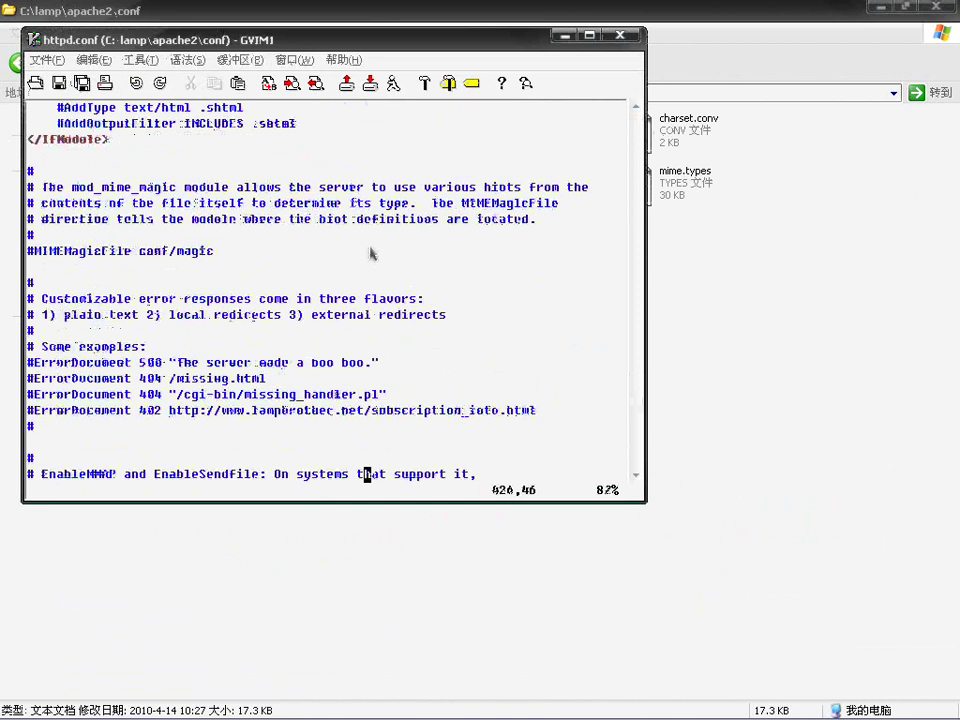
{"action": "key", "text": "Down"}
{"action": "key", "text": "Down"}
{"action": "key", "text": "Down"}
{"action": "key", "text": "Down"}
{"action": "key", "text": "Down"}
{"action": "key", "text": "Down"}
{"action": "key", "text": "Down"}
{"action": "key", "text": "Down"}
{"action": "key", "text": "Down"}
{"action": "key", "text": "Down"}
{"action": "key", "text": "Down"}
{"action": "key", "text": "Down"}
{"action": "key", "text": "Down"}
{"action": "key", "text": "Down"}
{"action": "key", "text": "Down"}
{"action": "key", "text": "Down"}
{"action": "key", "text": "Down"}
{"action": "key", "text": "Down"}
{"action": "key", "text": "Down"}
{"action": "key", "text": "Down"}
{"action": "key", "text": "Down"}
{"action": "key", "text": "Down"}
{"action": "key", "text": "Down"}
{"action": "key", "text": "Down"}
{"action": "key", "text": "Down"}
{"action": "key", "text": "Down"}
{"action": "key", "text": "Down"}
{"action": "key", "text": "Down"}
{"action": "key", "text": "Down"}
{"action": "key", "text": "Down"}
{"action": "key", "text": "Down"}
{"action": "key", "text": "Down"}
{"action": "key", "text": "Down"}
{"action": "key", "text": "Down"}
{"action": "key", "text": "Down"}
{"action": "key", "text": "Down"}
{"action": "key", "text": "Down"}
{"action": "key", "text": "Down"}
{"action": "key", "text": "Down"}
{"action": "key", "text": "Down"}
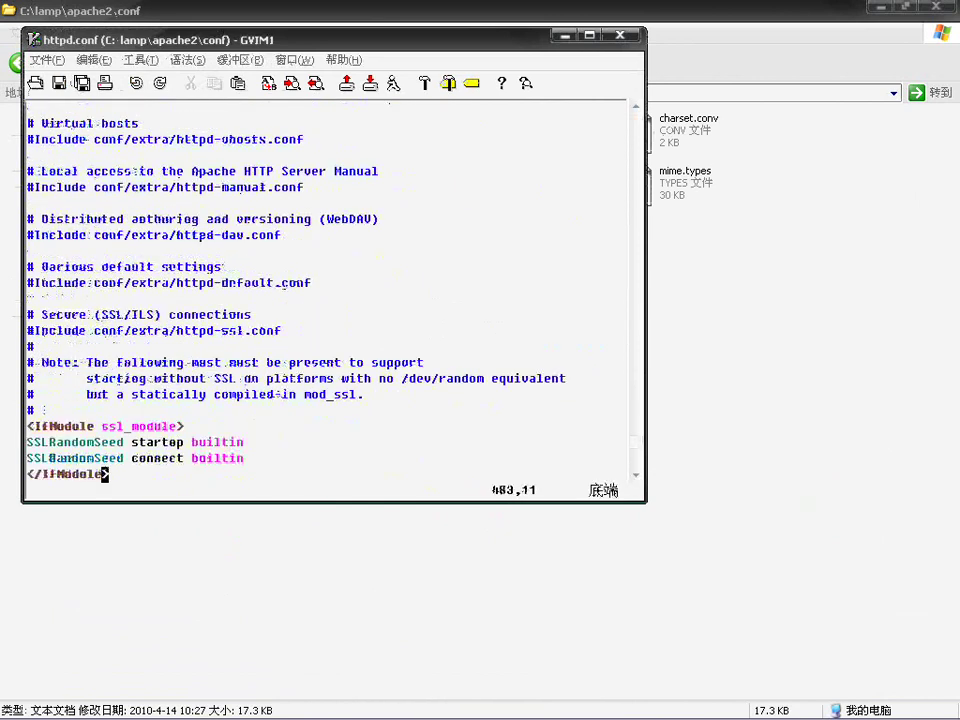
{"action": "key", "text": "Up"}
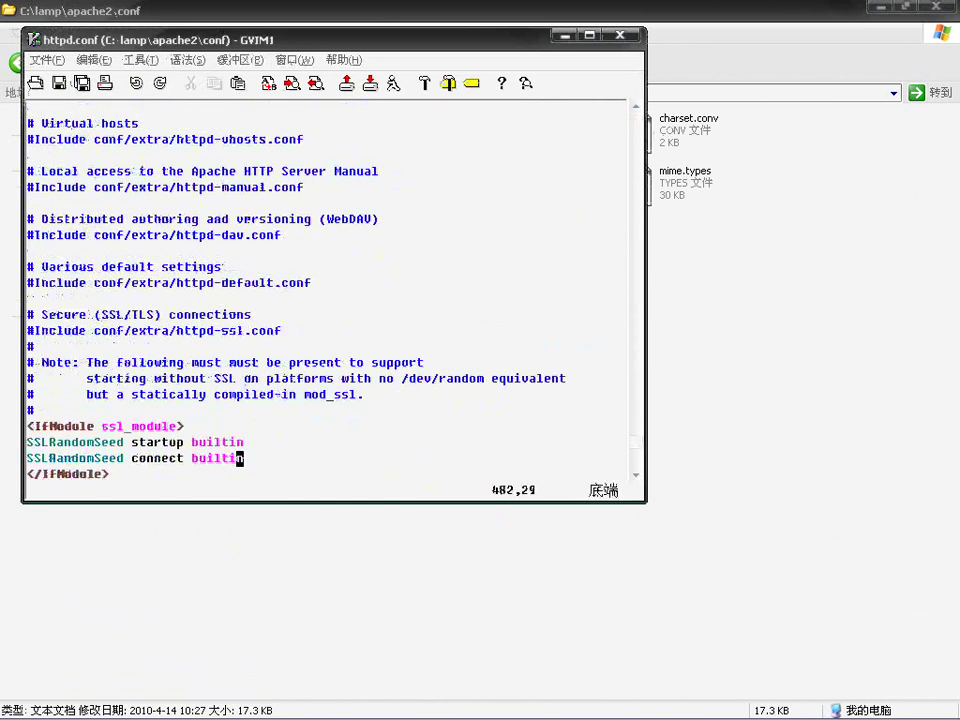
{"action": "key", "text": "Up"}
{"action": "key", "text": "Up"}
{"action": "key", "text": "Up"}
{"action": "key", "text": "Up"}
{"action": "key", "text": "Up"}
{"action": "key", "text": "Up"}
{"action": "key", "text": "Up"}
{"action": "key", "text": "Up"}
{"action": "key", "text": "Up"}
{"action": "key", "text": "Up"}
{"action": "key", "text": "Up"}
{"action": "key", "text": "Up"}
{"action": "key", "text": "Up"}
{"action": "key", "text": "Up"}
{"action": "key", "text": "Up"}
{"action": "key", "text": "Up"}
{"action": "key", "text": "Up"}
{"action": "key", "text": "Up"}
{"action": "key", "text": "Up"}
{"action": "key", "text": "Up"}
{"action": "key", "text": "Up"}
{"action": "key", "text": "Up"}
{"action": "key", "text": "Up"}
{"action": "key", "text": "Up"}
{"action": "key", "text": "Up"}
{"action": "key", "text": "Up"}
{"action": "key", "text": "Up"}
{"action": "key", "text": "Up"}
{"action": "key", "text": "Up"}
{"action": "key", "text": "Up"}
{"action": "key", "text": "Up"}
{"action": "key", "text": "Up"}
{"action": "key", "text": "Up"}
{"action": "key", "text": "Up"}
{"action": "key", "text": "Up"}
{"action": "key", "text": "Up"}
{"action": "key", "text": "Up"}
{"action": "key", "text": "Up"}
{"action": "key", "text": "Up"}
{"action": "key", "text": "Up"}
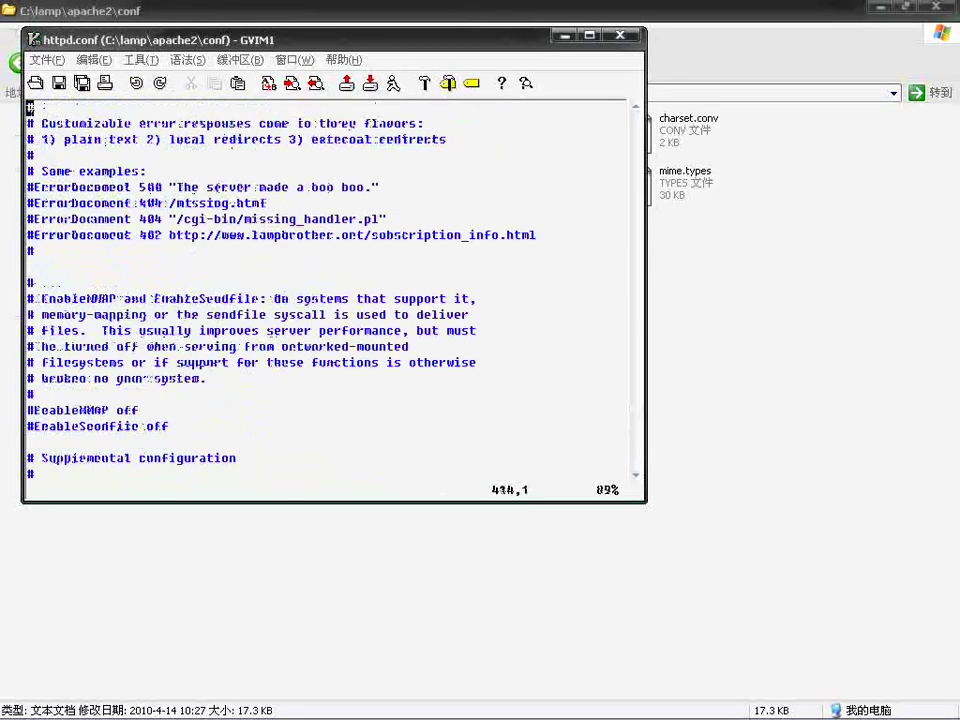
{"action": "key", "text": "Up"}
{"action": "key", "text": "Up"}
{"action": "key", "text": "Up"}
{"action": "key", "text": "Up"}
{"action": "key", "text": "Up"}
{"action": "key", "text": "Up"}
{"action": "key", "text": "Up"}
{"action": "key", "text": "Up"}
{"action": "key", "text": "Up"}
{"action": "key", "text": "Up"}
{"action": "key", "text": "Up"}
{"action": "key", "text": "Up"}
{"action": "key", "text": "Up"}
{"action": "key", "text": "Up"}
{"action": "key", "text": "Up"}
{"action": "key", "text": "Up"}
{"action": "key", "text": "Up"}
{"action": "key", "text": "Up"}
{"action": "key", "text": "Up"}
{"action": "key", "text": "Up"}
{"action": "key", "text": "Up"}
{"action": "key", "text": "Up"}
{"action": "key", "text": "Up"}
{"action": "key", "text": "Up"}
{"action": "key", "text": "Up"}
{"action": "key", "text": "Up"}
{"action": "key", "text": "Up"}
{"action": "key", "text": "Up"}
{"action": "key", "text": "Up"}
{"action": "key", "text": "Up"}
{"action": "key", "text": "Up"}
{"action": "key", "text": "Up"}
{"action": "key", "text": "Up"}
{"action": "key", "text": "Up"}
{"action": "key", "text": "Up"}
{"action": "key", "text": "Up"}
{"action": "key", "text": "Up"}
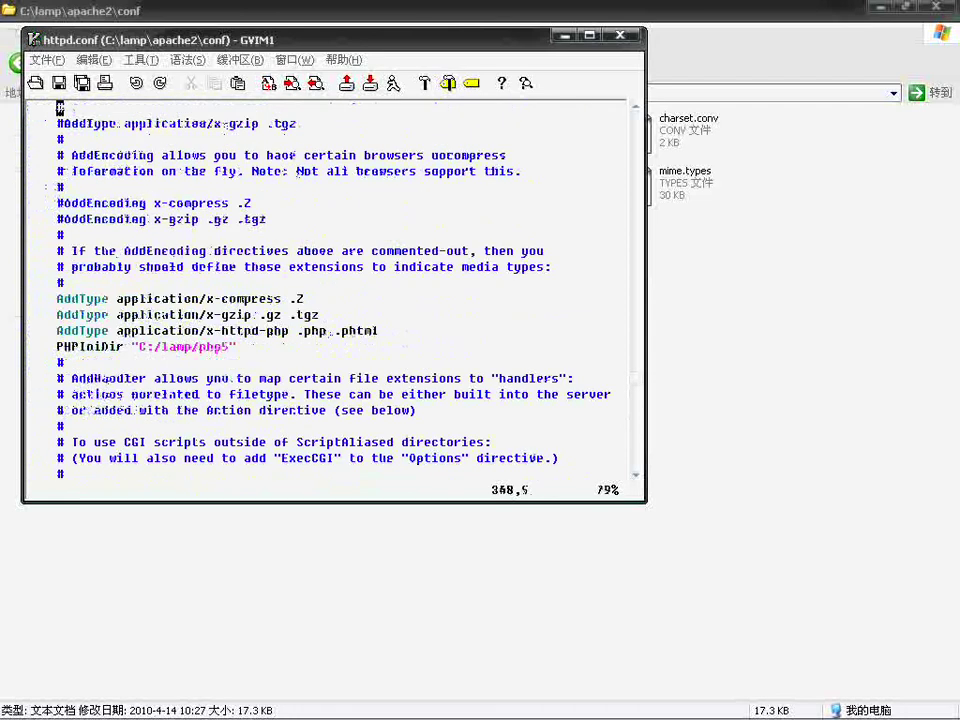
{"action": "key", "text": "Up"}
{"action": "key", "text": "Up"}
{"action": "key", "text": "Up"}
{"action": "key", "text": "Up"}
{"action": "key", "text": "Up"}
{"action": "key", "text": "Up"}
{"action": "key", "text": "Up"}
{"action": "key", "text": "Up"}
{"action": "key", "text": "Up"}
{"action": "key", "text": "Up"}
{"action": "key", "text": "Up"}
{"action": "key", "text": "Up"}
{"action": "key", "text": "Up"}
{"action": "key", "text": "Up"}
{"action": "key", "text": "Up"}
{"action": "key", "text": "Up"}
{"action": "key", "text": "Up"}
{"action": "key", "text": "Up"}
{"action": "key", "text": "Up"}
{"action": "key", "text": "Up"}
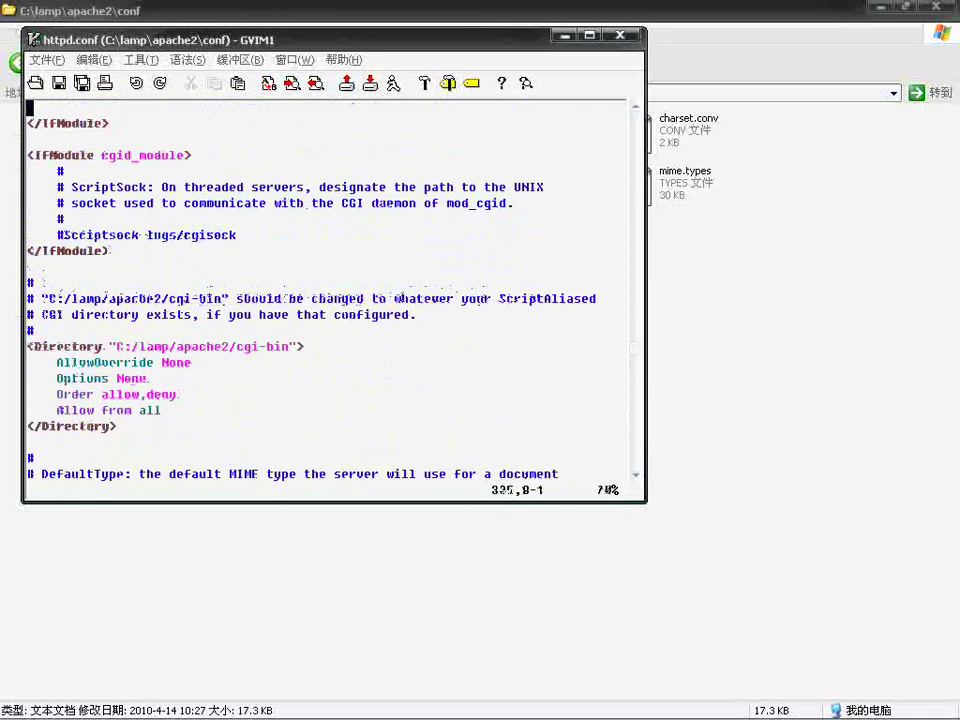
{"action": "key", "text": "Up"}
{"action": "key", "text": "Up"}
{"action": "key", "text": "Up"}
{"action": "key", "text": "Up"}
{"action": "key", "text": "Up"}
{"action": "key", "text": "Up"}
{"action": "key", "text": "Up"}
{"action": "key", "text": "Up"}
{"action": "key", "text": "Up"}
{"action": "key", "text": "Up"}
{"action": "key", "text": "Up"}
{"action": "key", "text": "Up"}
{"action": "key", "text": "Up"}
{"action": "key", "text": "Up"}
{"action": "key", "text": "Up"}
{"action": "key", "text": "Up"}
{"action": "key", "text": "Up"}
{"action": "key", "text": "Up"}
{"action": "key", "text": "Up"}
{"action": "key", "text": "Up"}
{"action": "key", "text": "Up"}
{"action": "key", "text": "Up"}
{"action": "key", "text": "Up"}
{"action": "key", "text": "Up"}
{"action": "key", "text": "Up"}
{"action": "key", "text": "Up"}
{"action": "key", "text": "Up"}
{"action": "key", "text": "Up"}
{"action": "key", "text": "Up"}
{"action": "key", "text": "Up"}
{"action": "key", "text": "Up"}
{"action": "key", "text": "Up"}
{"action": "key", "text": "Up"}
{"action": "key", "text": "Up"}
{"action": "key", "text": "Up"}
{"action": "key", "text": "Up"}
{"action": "key", "text": "Up"}
{"action": "key", "text": "Up"}
{"action": "key", "text": "Up"}
{"action": "key", "text": "Up"}
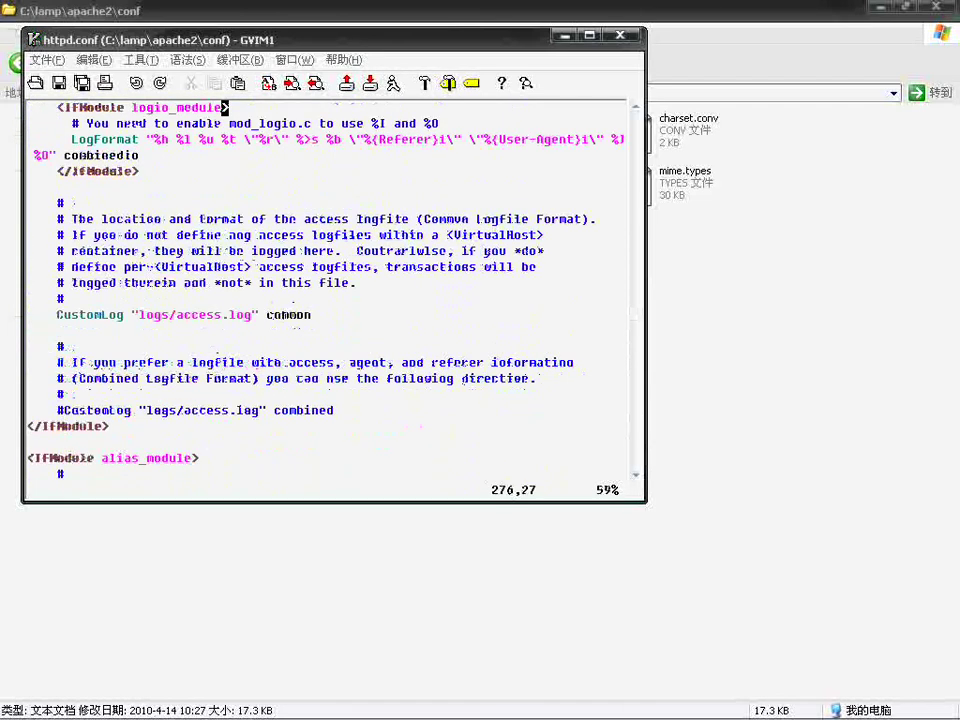
{"action": "key", "text": "Up"}
{"action": "key", "text": "Up"}
{"action": "key", "text": "Up"}
{"action": "key", "text": "Up"}
{"action": "key", "text": "Up"}
{"action": "key", "text": "Up"}
{"action": "key", "text": "Up"}
{"action": "key", "text": "Up"}
{"action": "key", "text": "Up"}
{"action": "key", "text": "Up"}
{"action": "key", "text": "Up"}
{"action": "key", "text": "Up"}
{"action": "key", "text": "Up"}
{"action": "key", "text": "Up"}
{"action": "key", "text": "Up"}
{"action": "key", "text": "Up"}
{"action": "key", "text": "Up"}
{"action": "key", "text": "Up"}
{"action": "key", "text": "Up"}
{"action": "key", "text": "Up"}
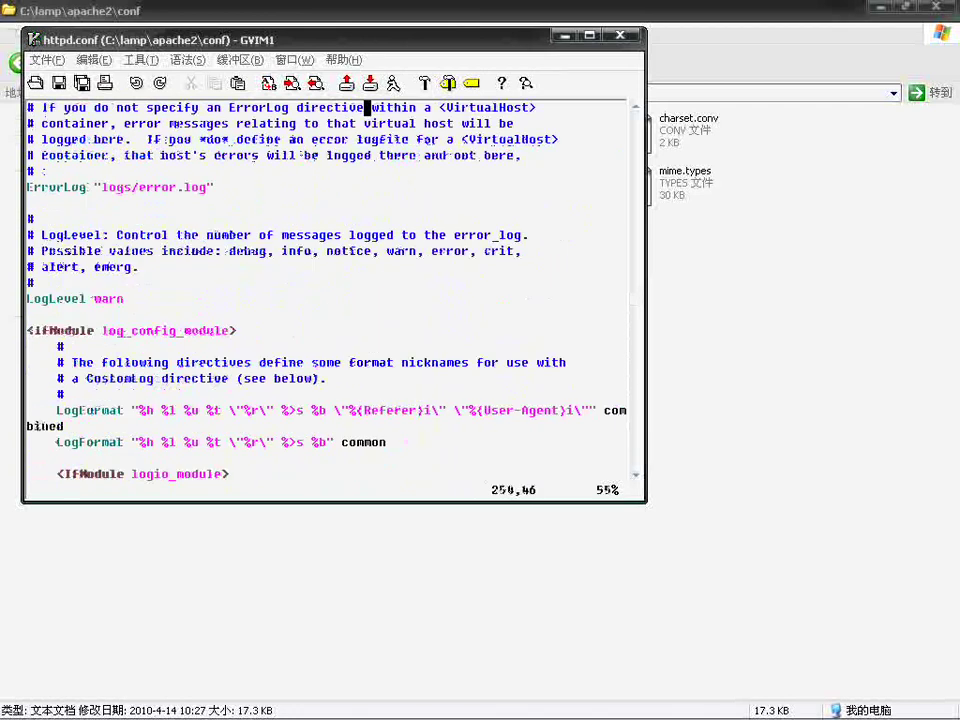
{"action": "key", "text": "Up"}
{"action": "key", "text": "Up"}
{"action": "key", "text": "Up"}
{"action": "key", "text": "Up"}
{"action": "key", "text": "Up"}
{"action": "key", "text": "Up"}
{"action": "key", "text": "Up"}
{"action": "key", "text": "Up"}
{"action": "key", "text": "Up"}
{"action": "key", "text": "Up"}
{"action": "key", "text": "Up"}
{"action": "key", "text": "Up"}
{"action": "key", "text": "Up"}
{"action": "key", "text": "Up"}
{"action": "key", "text": "Up"}
{"action": "key", "text": "Down"}
{"action": "key", "text": "Down"}
{"action": "key", "text": "Down"}
{"action": "key", "text": "Down"}
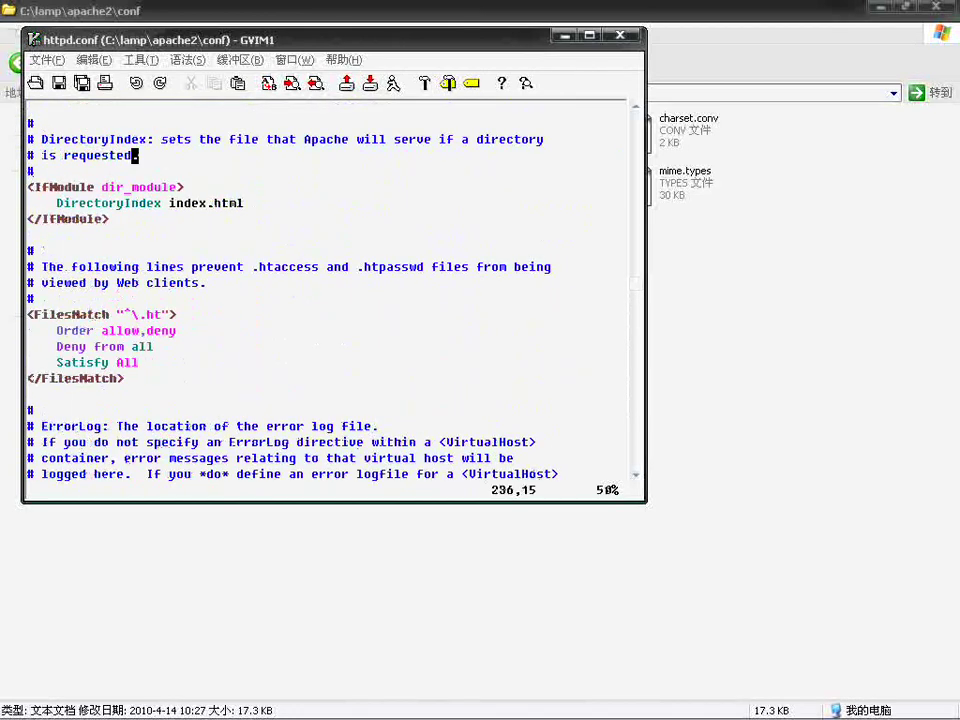
{"action": "key", "text": "Left"}
{"action": "key", "text": "Left"}
{"action": "key", "text": "Left"}
{"action": "key", "text": "Left"}
{"action": "key", "text": "Left"}
{"action": "key", "text": "Left"}
{"action": "key", "text": "Left"}
{"action": "key", "text": "Left"}
{"action": "type", "text": "iindex.php"}
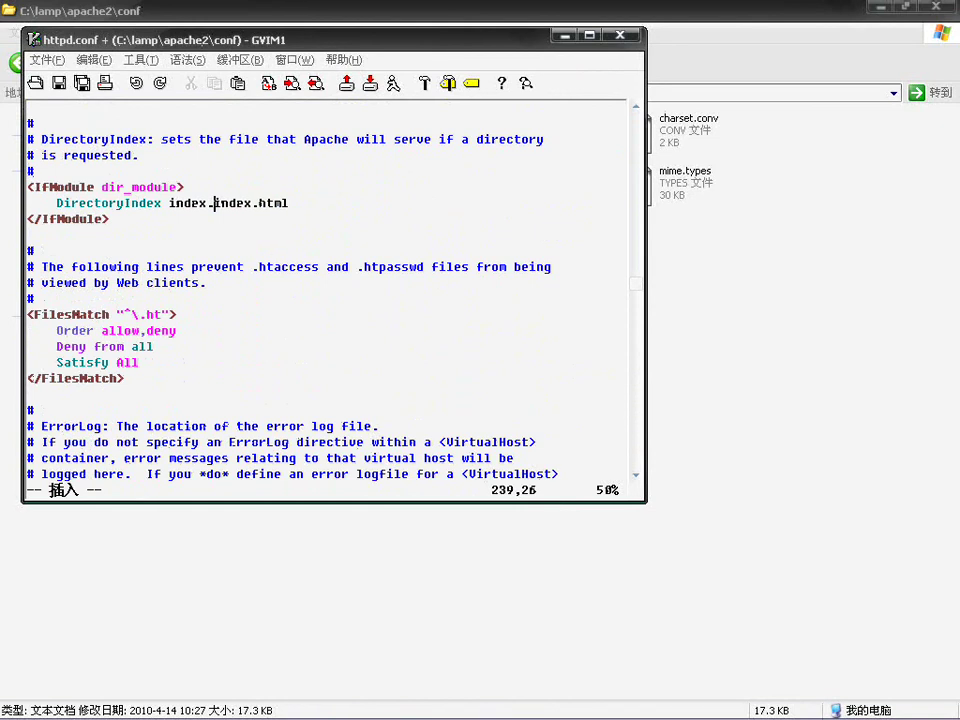
{"action": "key", "text": "ctrl+s"}
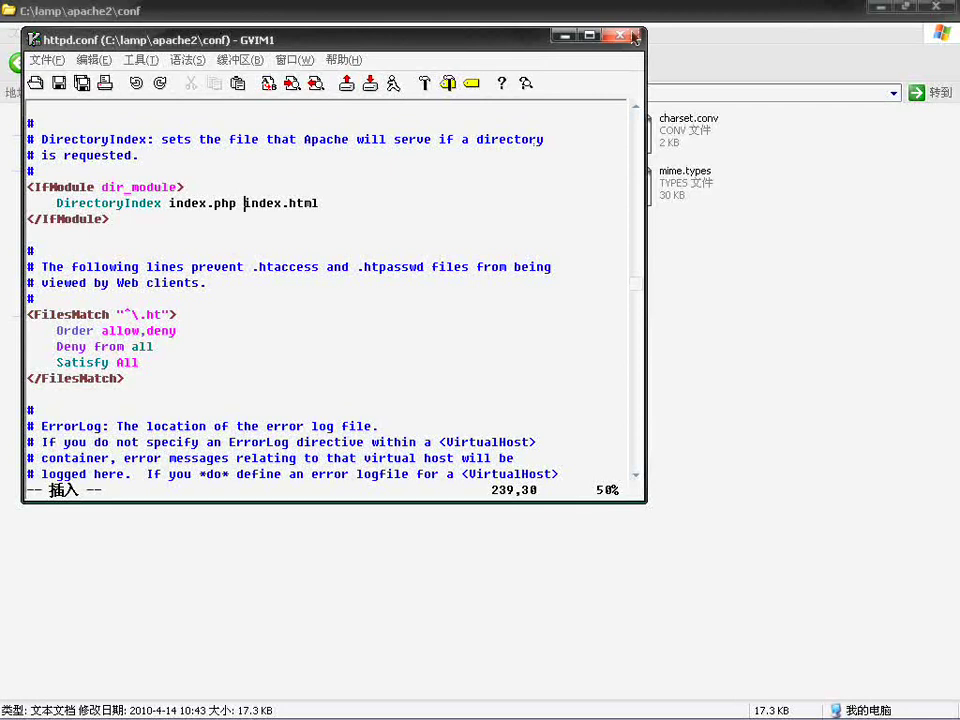
Step: Restart the Apache2.2 web server from its tray controls
{"action": "left_click", "coordinate": [476, 20]}
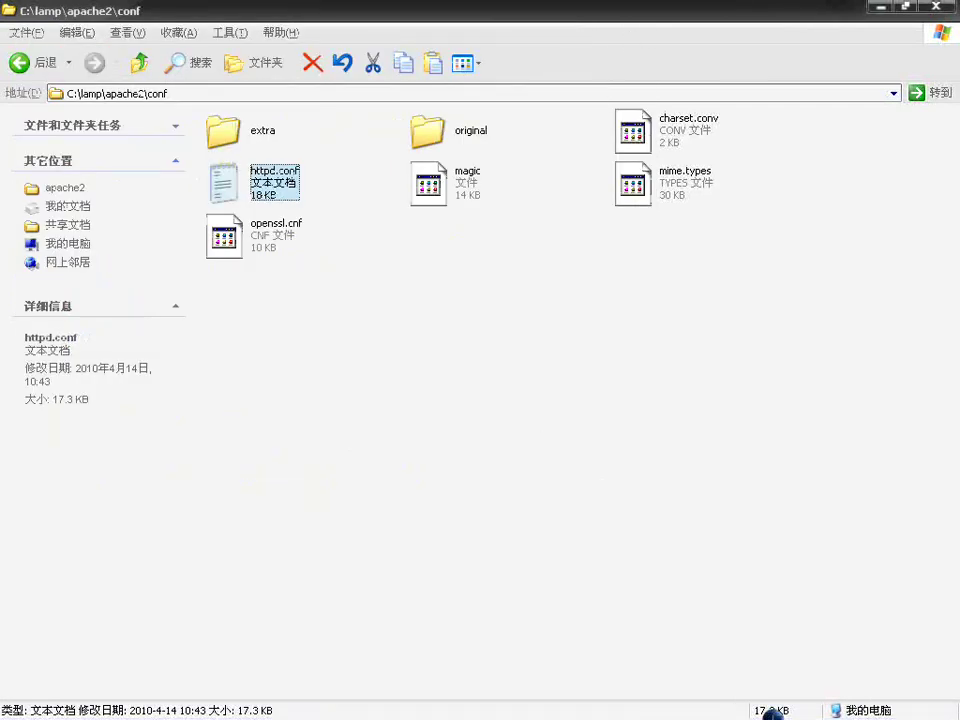
{"action": "left_click", "coordinate": [895, 709]}
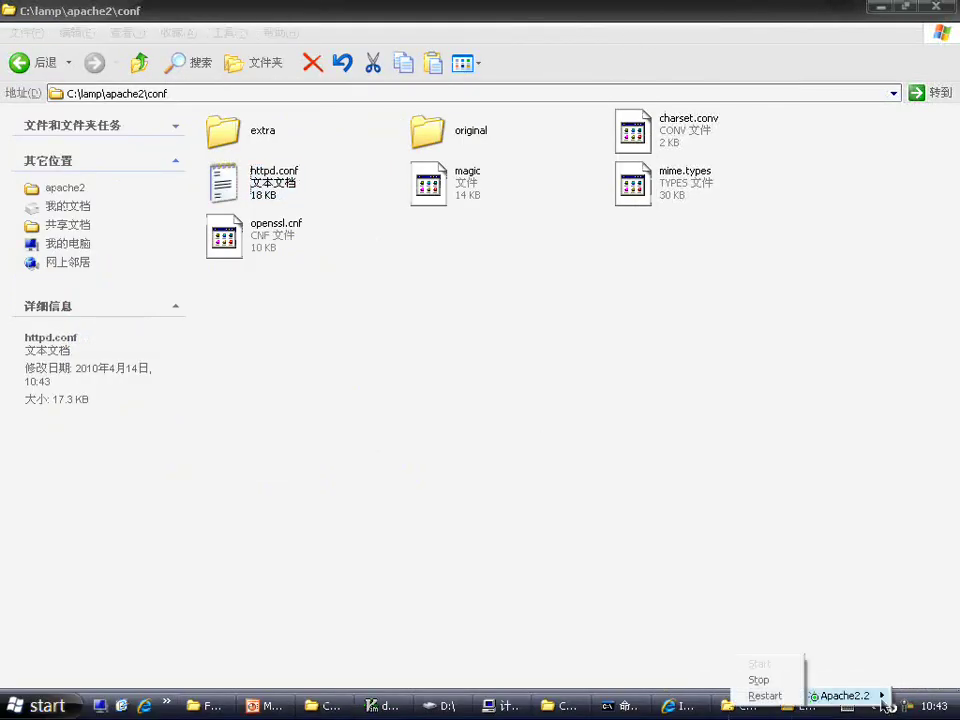
{"action": "mouse_move", "coordinate": [850, 693]}
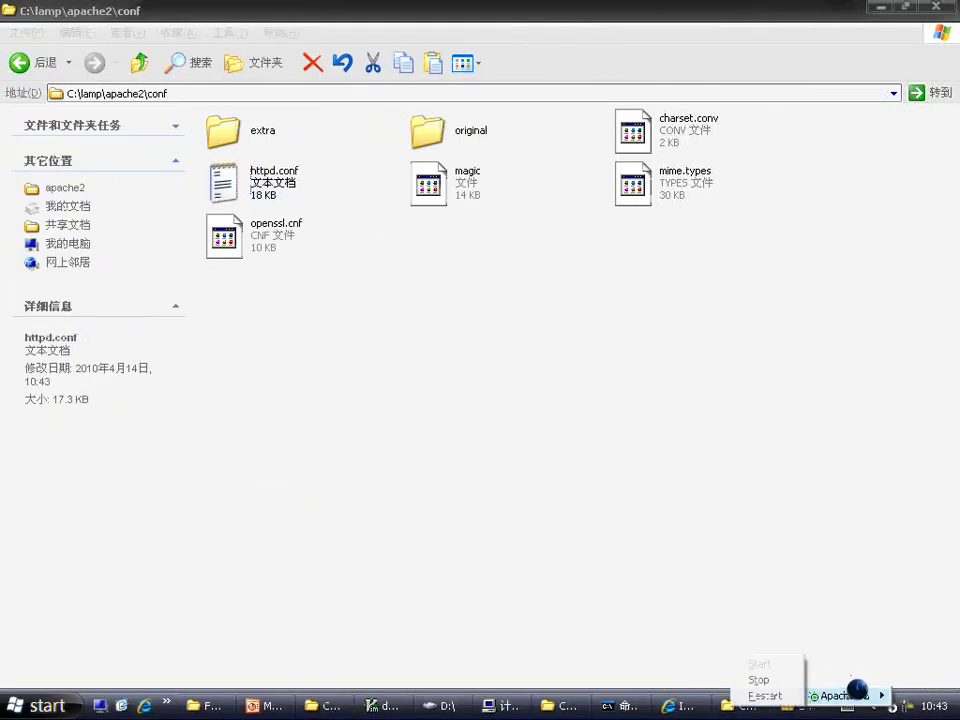
{"action": "left_click", "coordinate": [765, 695]}
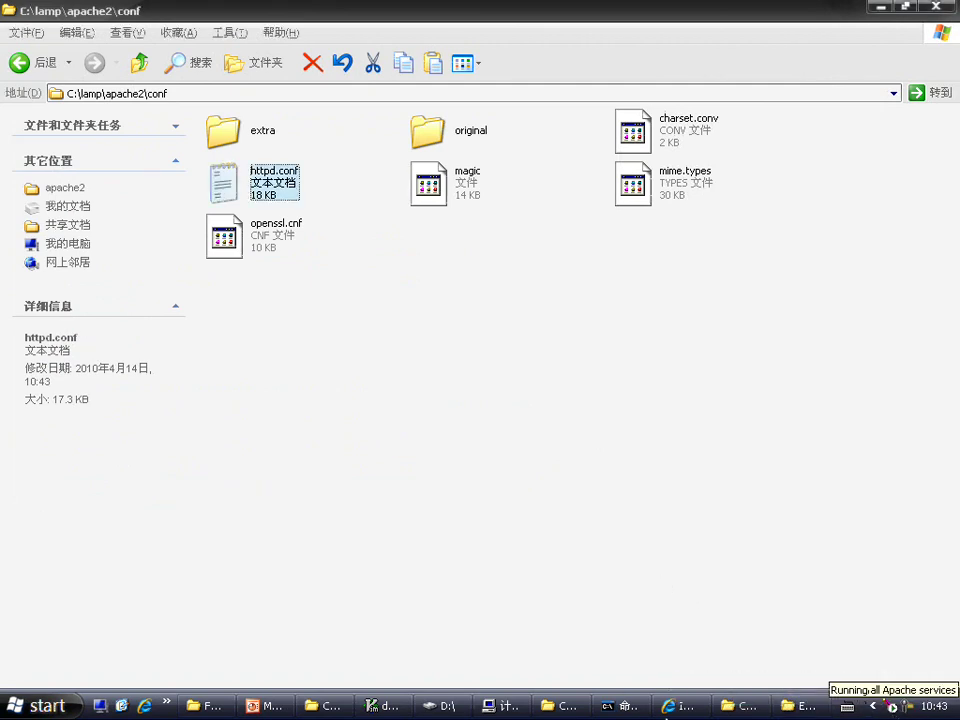
{"action": "left_click", "coordinate": [553, 712]}
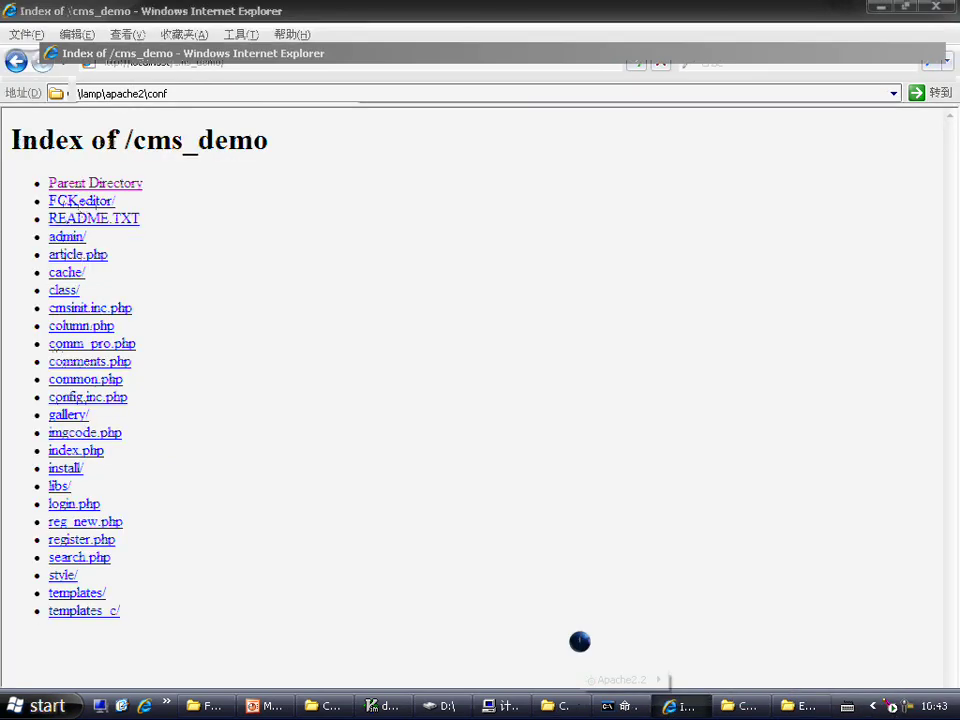
{"action": "left_click", "coordinate": [568, 484]}
Step: Reload localhost/cms_demo in Internet Explorer and bring up the page's Encoding options
{"action": "left_click", "coordinate": [677, 708]}
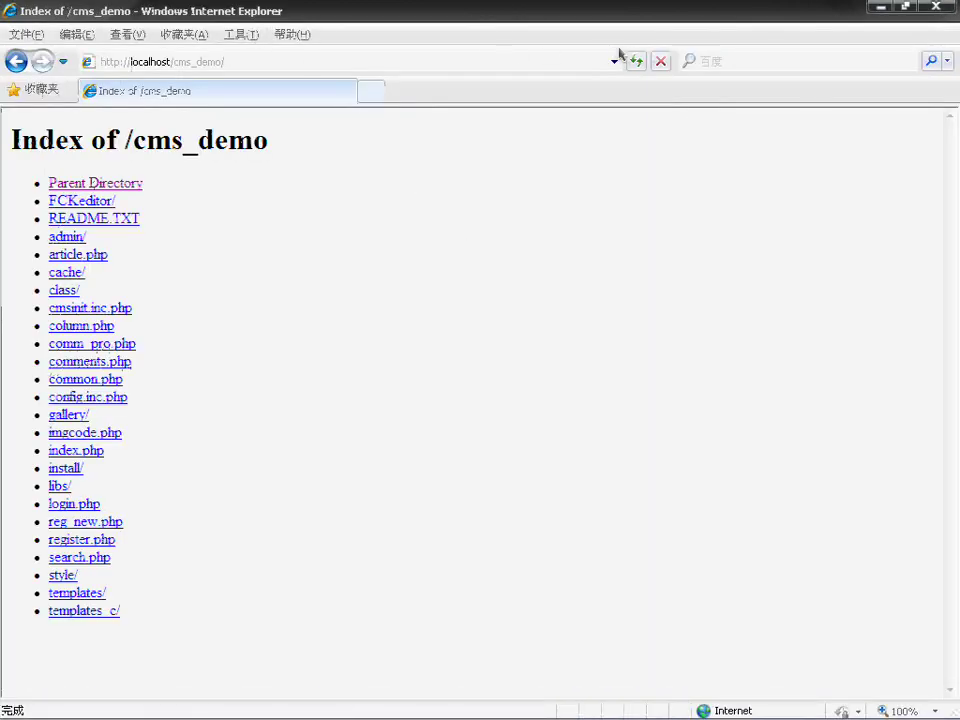
{"action": "left_click", "coordinate": [636, 61]}
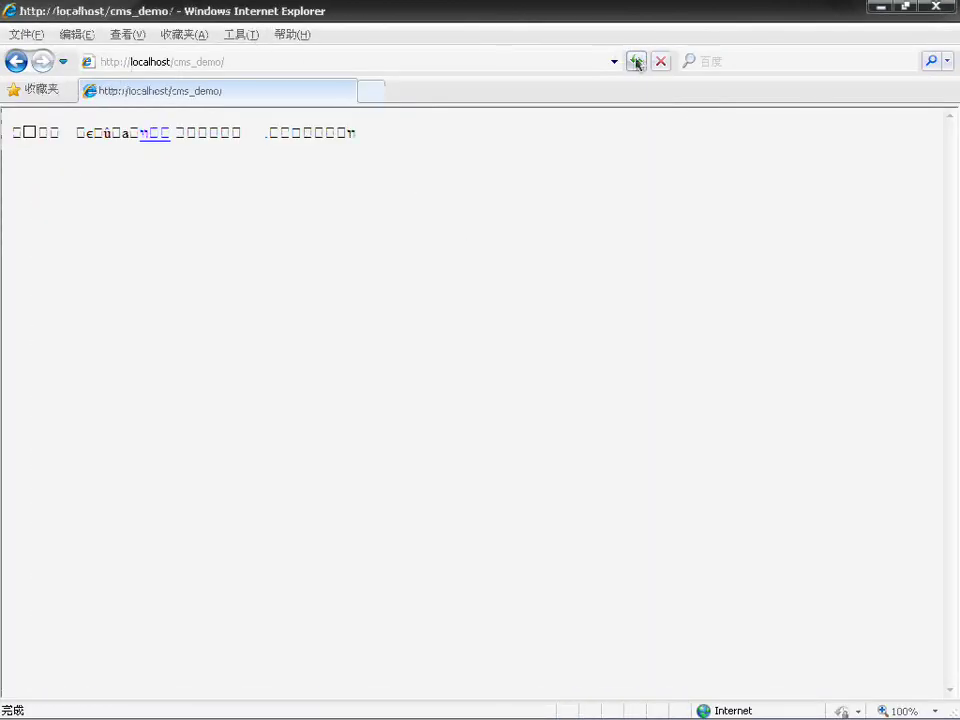
{"action": "right_click", "coordinate": [481, 151]}
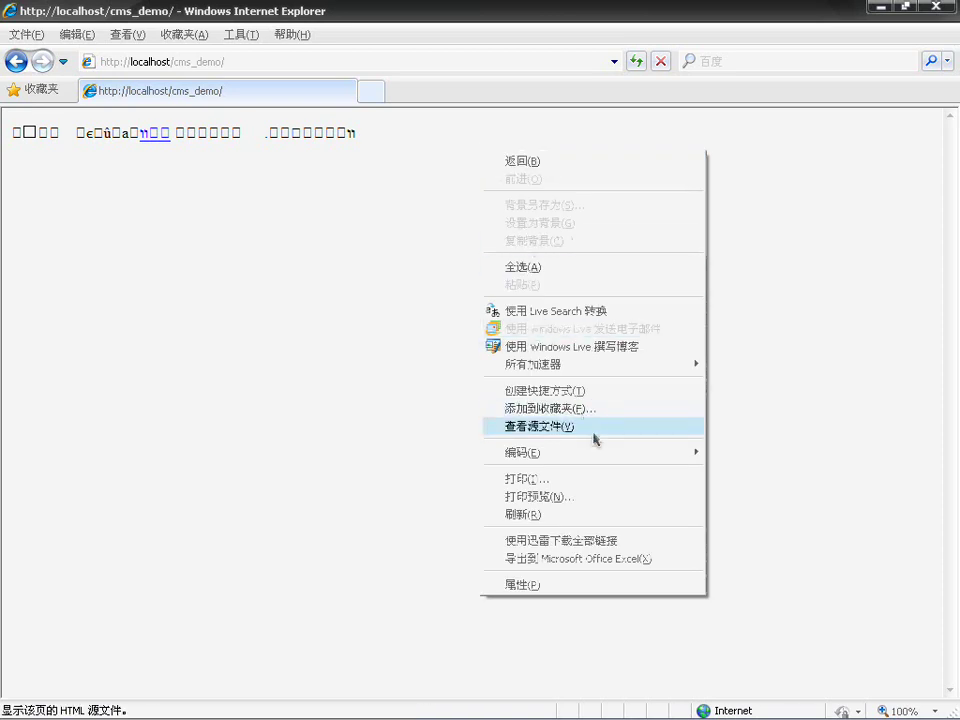
{"action": "mouse_move", "coordinate": [697, 463]}
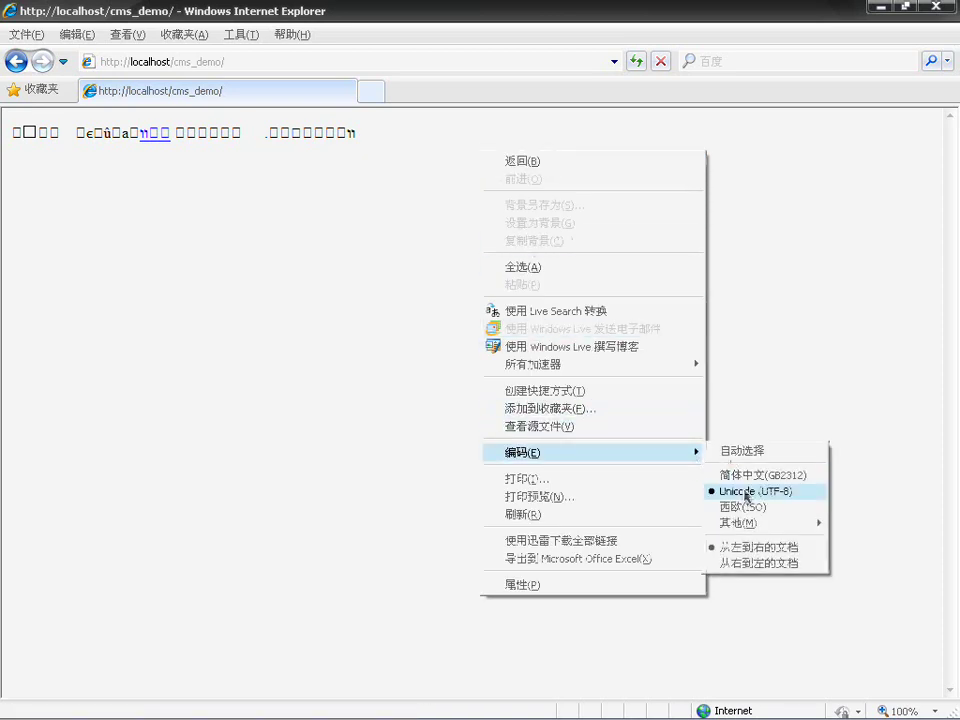
Step: Show the page in GB2312 encoding, start the 安装 installer and accept the licence
{"action": "left_click", "coordinate": [766, 479]}
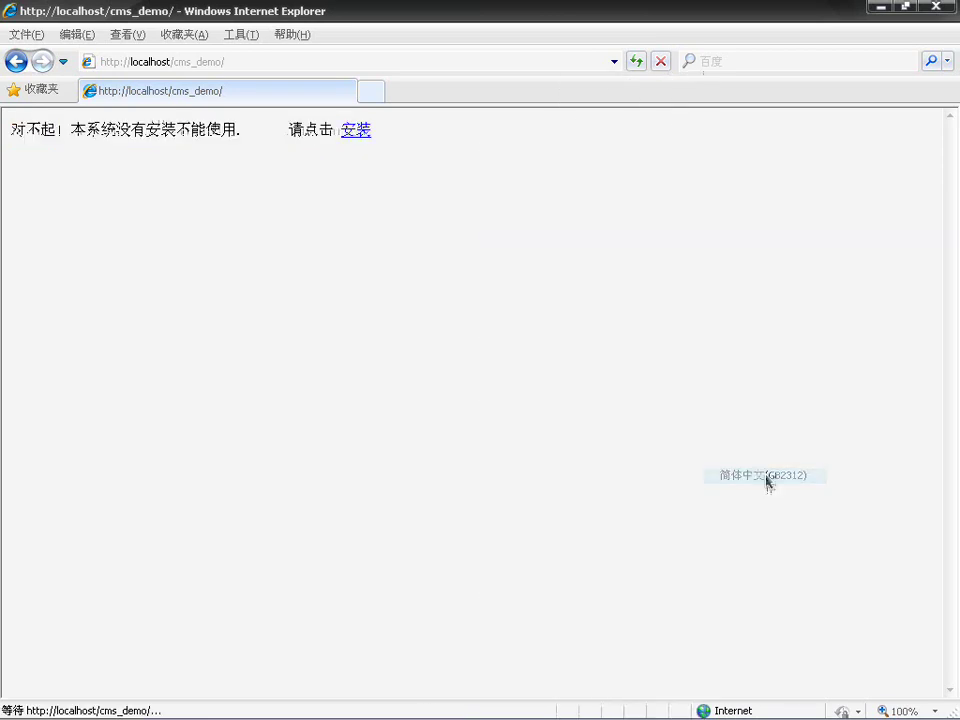
{"action": "left_click", "coordinate": [360, 131]}
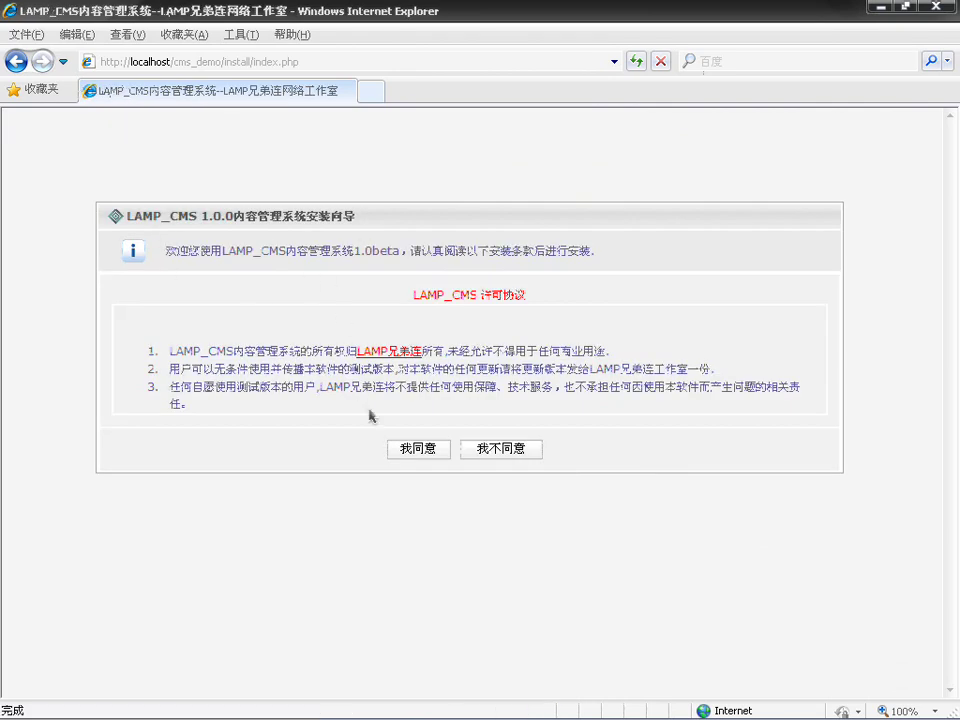
{"action": "left_click", "coordinate": [428, 448]}
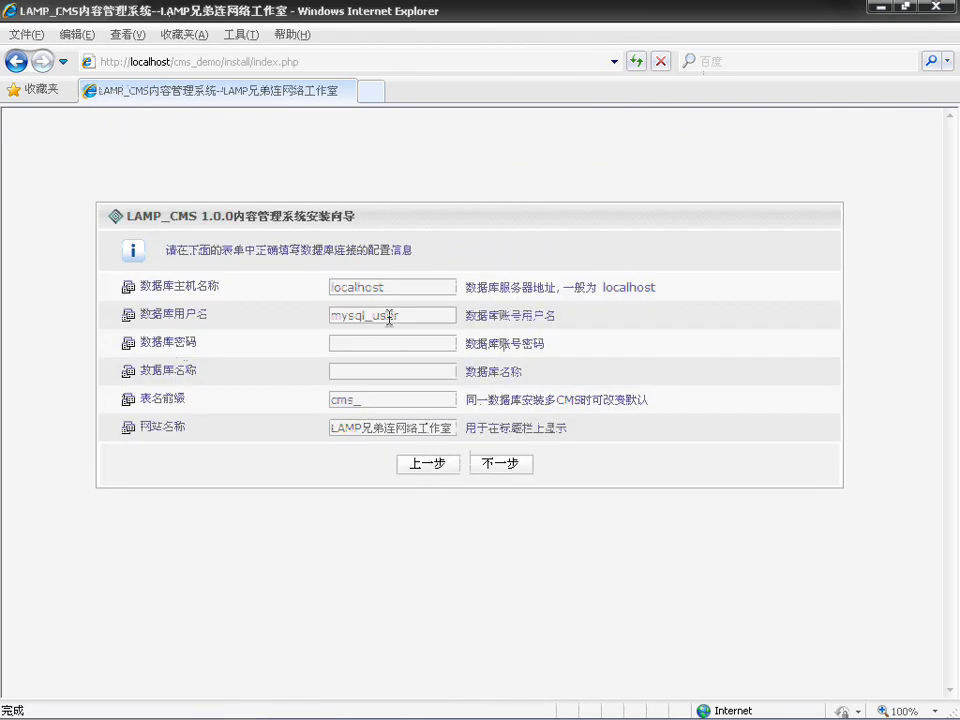
Step: Fill the database form with user root, the password and database name mycmsdb
{"action": "left_click_drag", "start_coordinate": [390, 317], "coordinate": [311, 317]}
{"action": "type", "text": "root"}
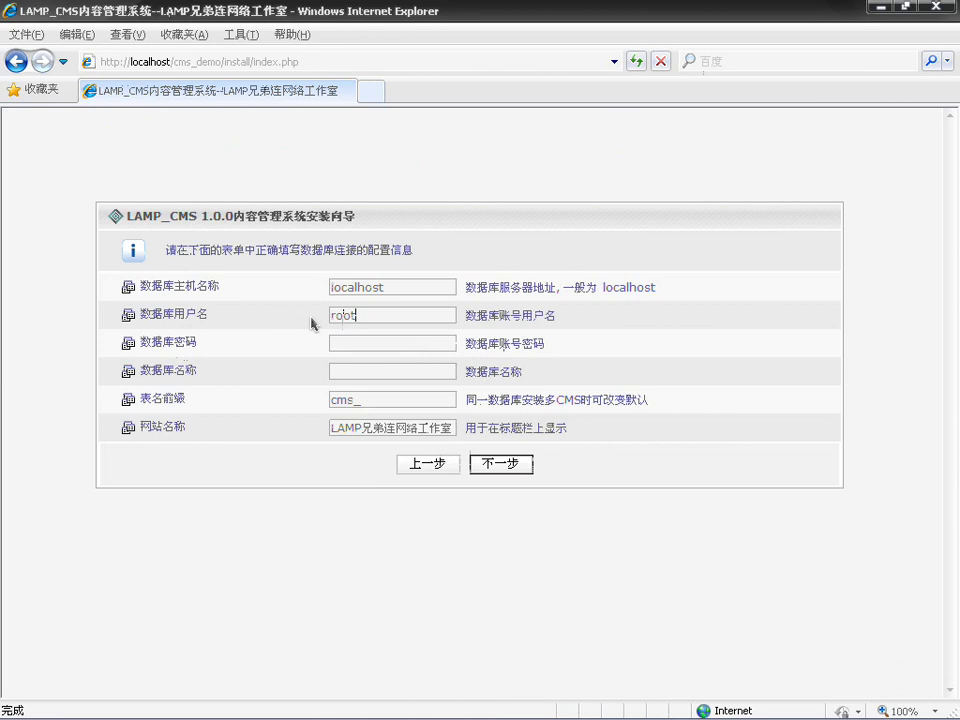
{"action": "left_click", "coordinate": [349, 369]}
{"action": "type", "text": "123456"}
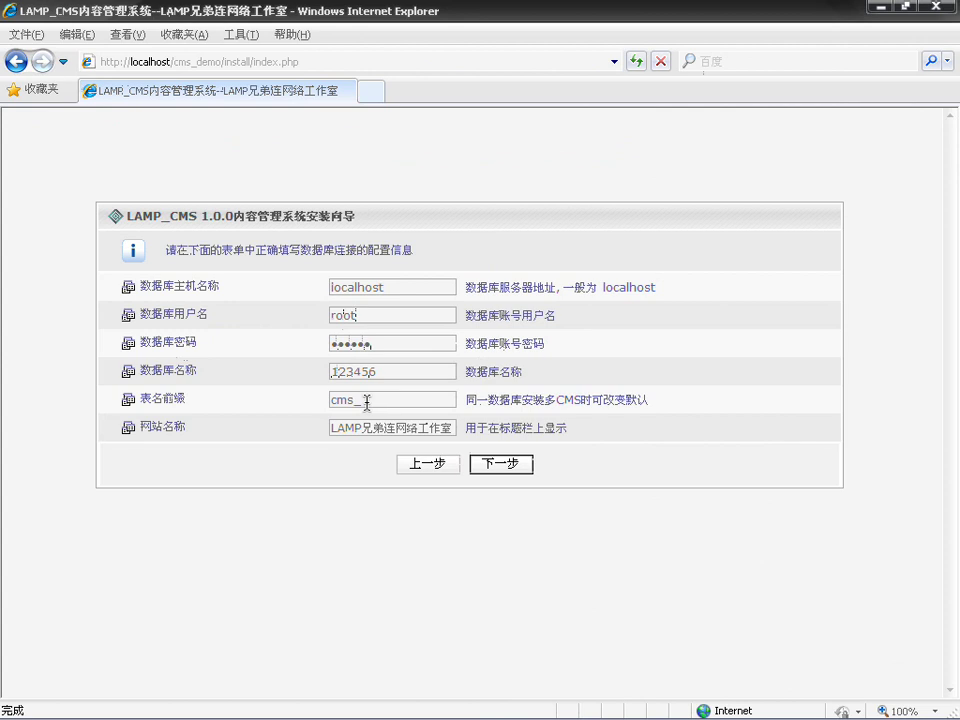
{"action": "left_click", "coordinate": [367, 401]}
{"action": "left_click_drag", "start_coordinate": [381, 373], "coordinate": [311, 374]}
{"action": "key", "text": "BackSpace"}
{"action": "type", "text": "myc"}
{"action": "left_click", "coordinate": [356, 387]}
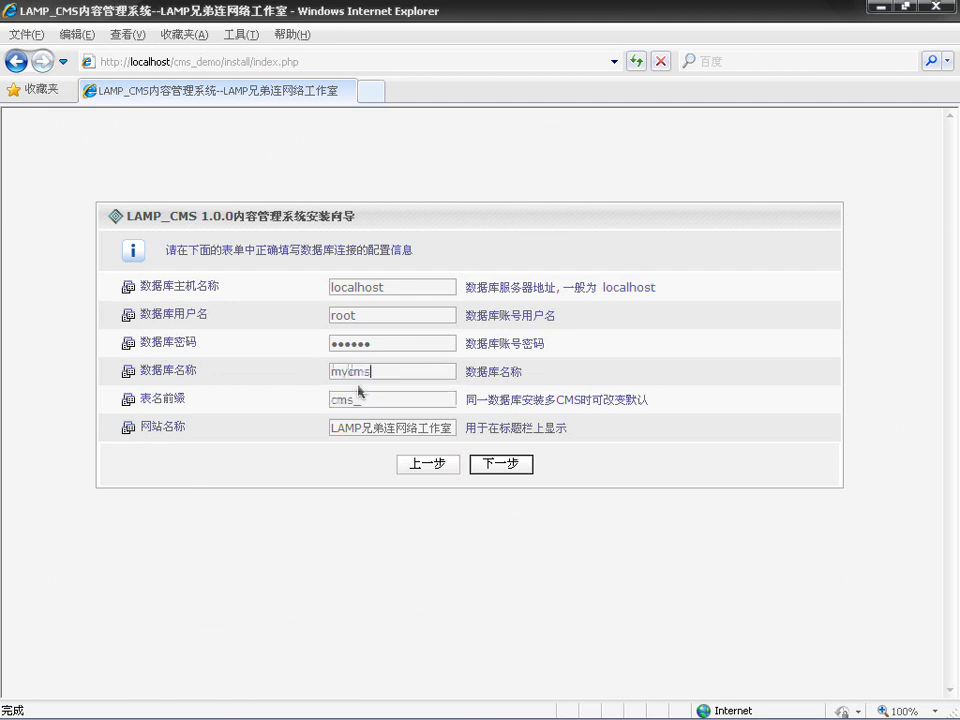
Step: Enter the admin password and suggested e-mail, run the install, then follow the 进入首页 link
{"action": "left_click", "coordinate": [502, 462]}
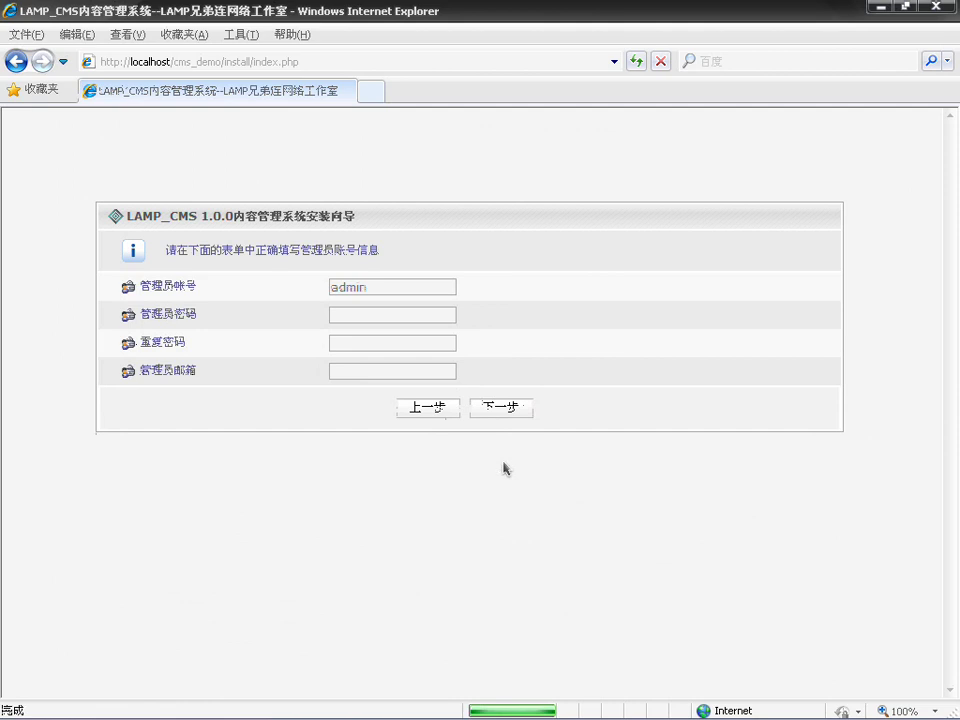
{"action": "left_click", "coordinate": [363, 318]}
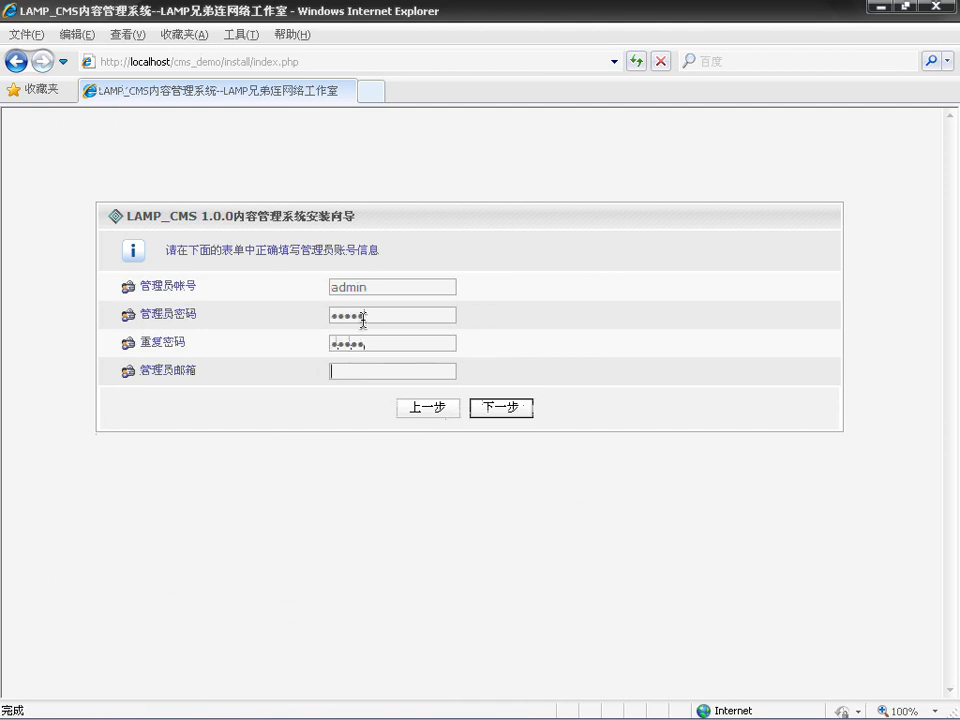
{"action": "key", "text": "Tab"}
{"action": "type", "text": "admin"}
{"action": "key", "text": "Down"}
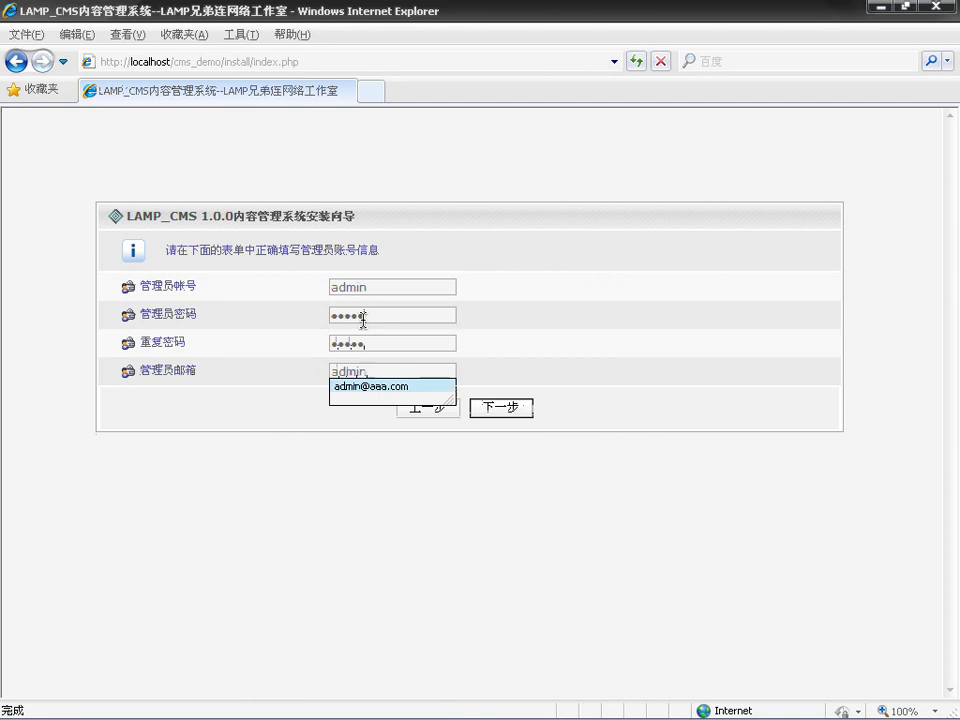
{"action": "key", "text": "Return"}
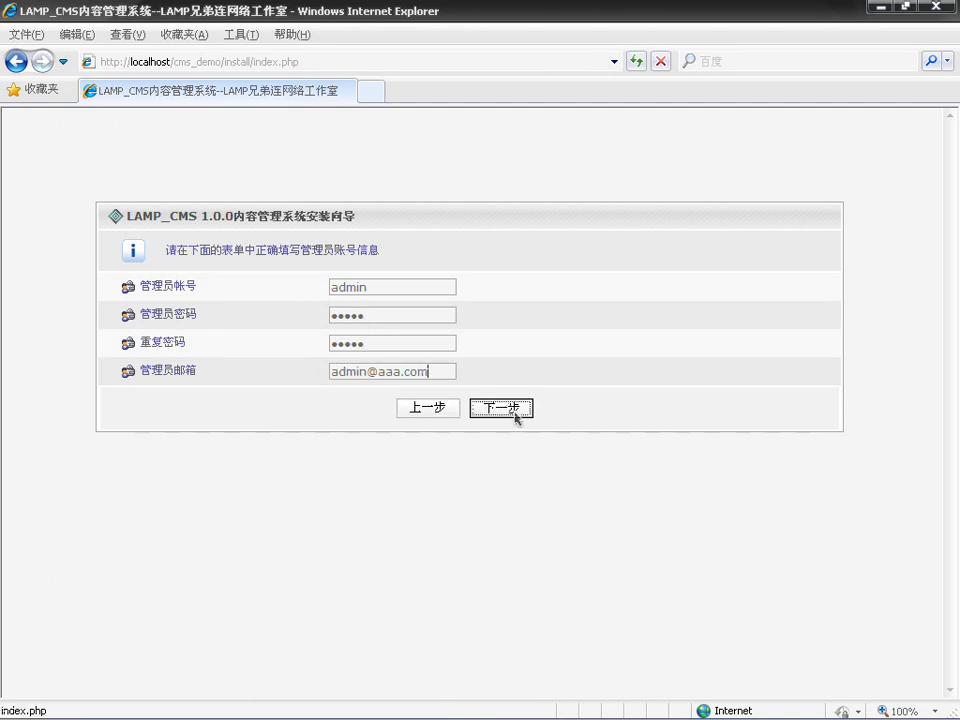
{"action": "left_click", "coordinate": [514, 410]}
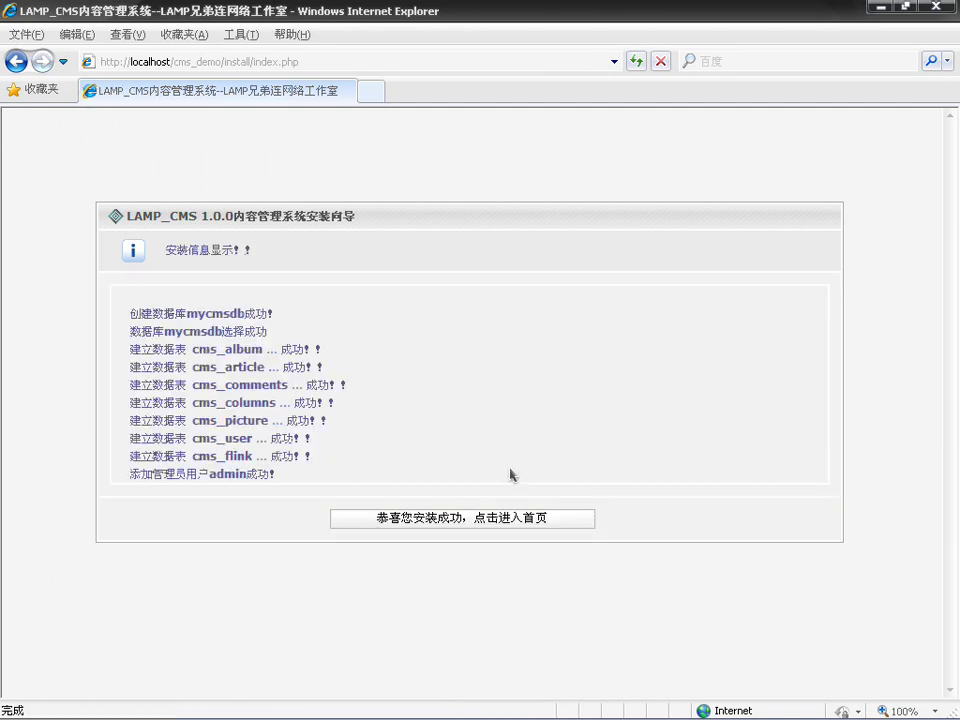
{"action": "left_click", "coordinate": [501, 521]}
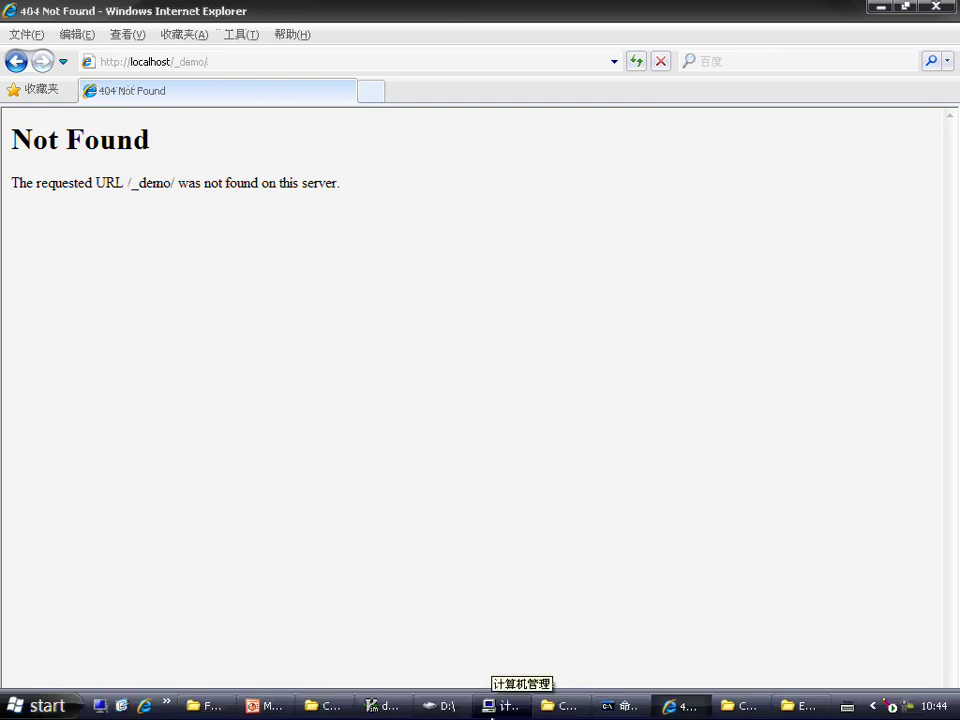
Step: Navigate from the Apache conf window up through htdocs into the cms_demo folder
{"action": "left_click", "coordinate": [566, 707]}
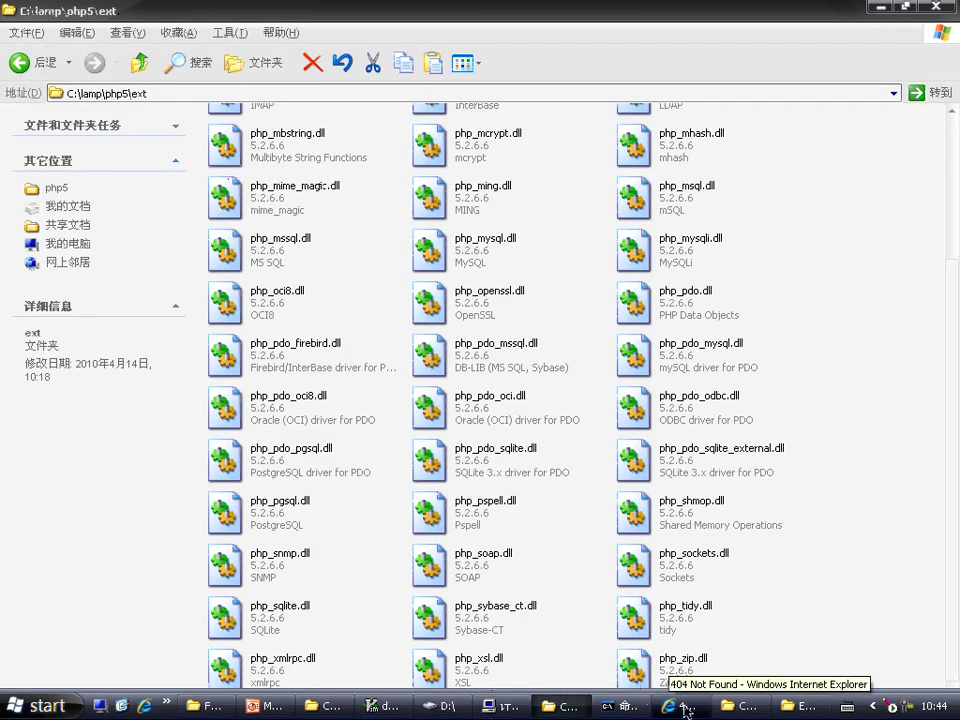
{"action": "left_click", "coordinate": [205, 707]}
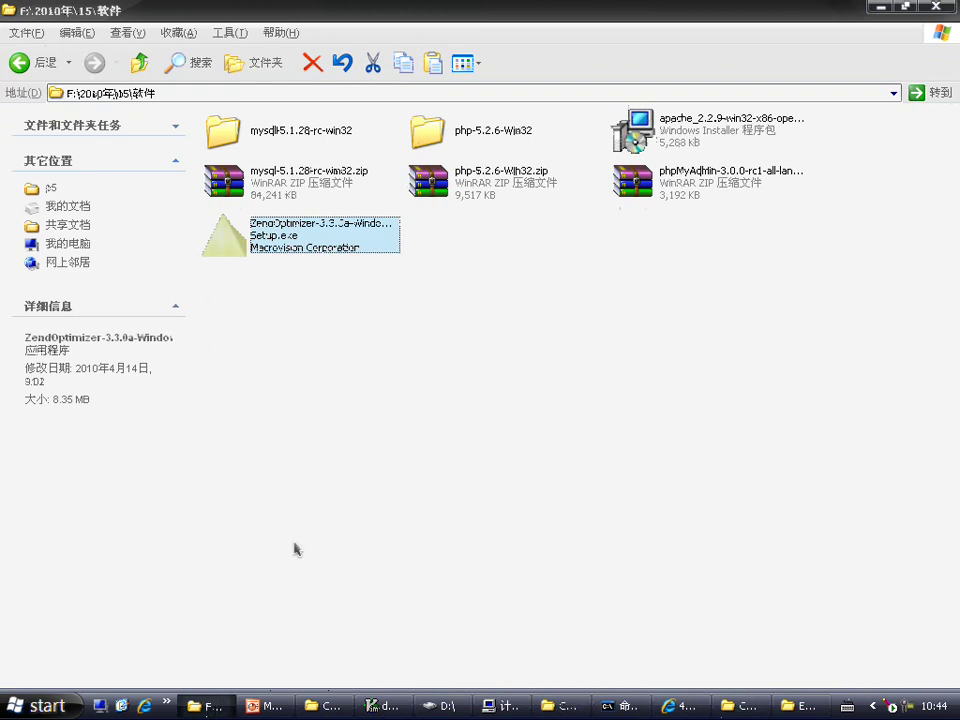
{"action": "left_click", "coordinate": [322, 706]}
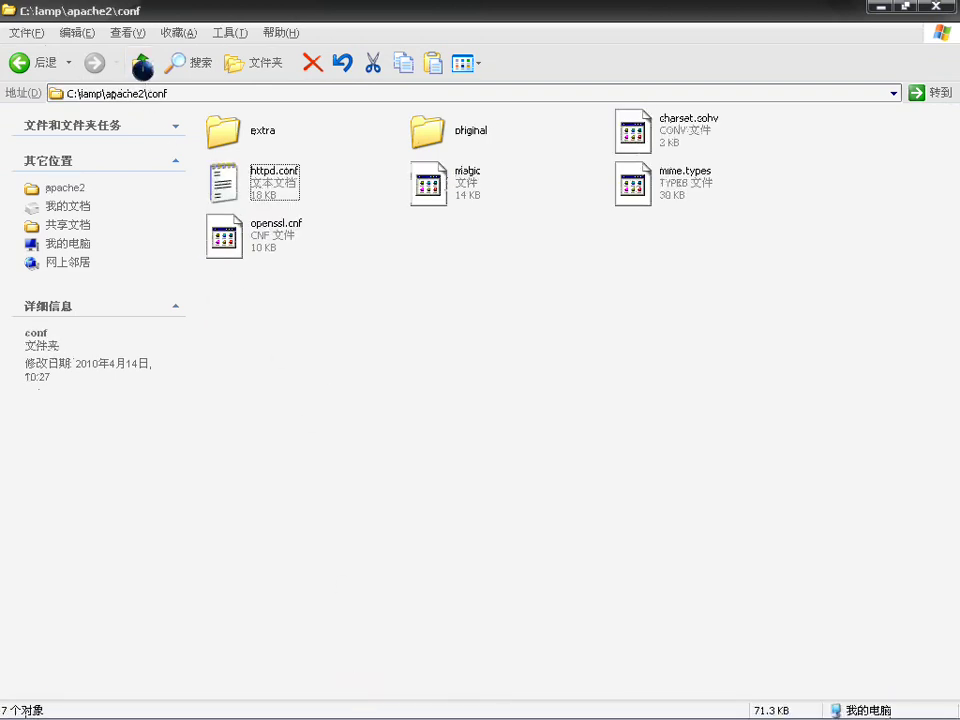
{"action": "left_click", "coordinate": [139, 62]}
{"action": "double_click", "coordinate": [432, 180]}
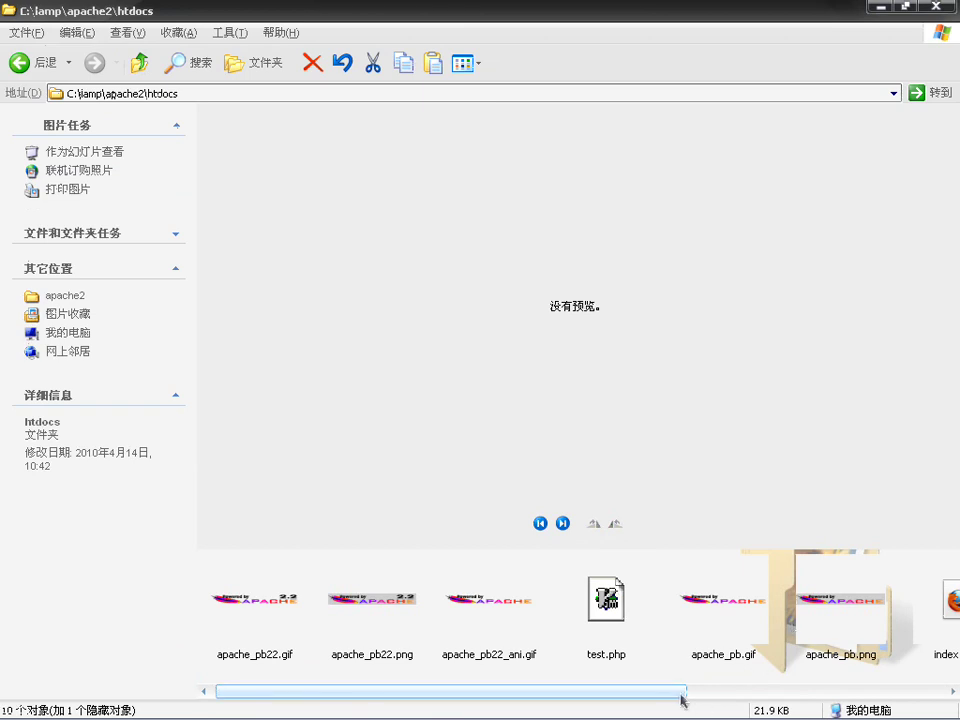
{"action": "left_click_drag", "start_coordinate": [686, 691], "coordinate": [950, 691]}
{"action": "double_click", "coordinate": [938, 654]}
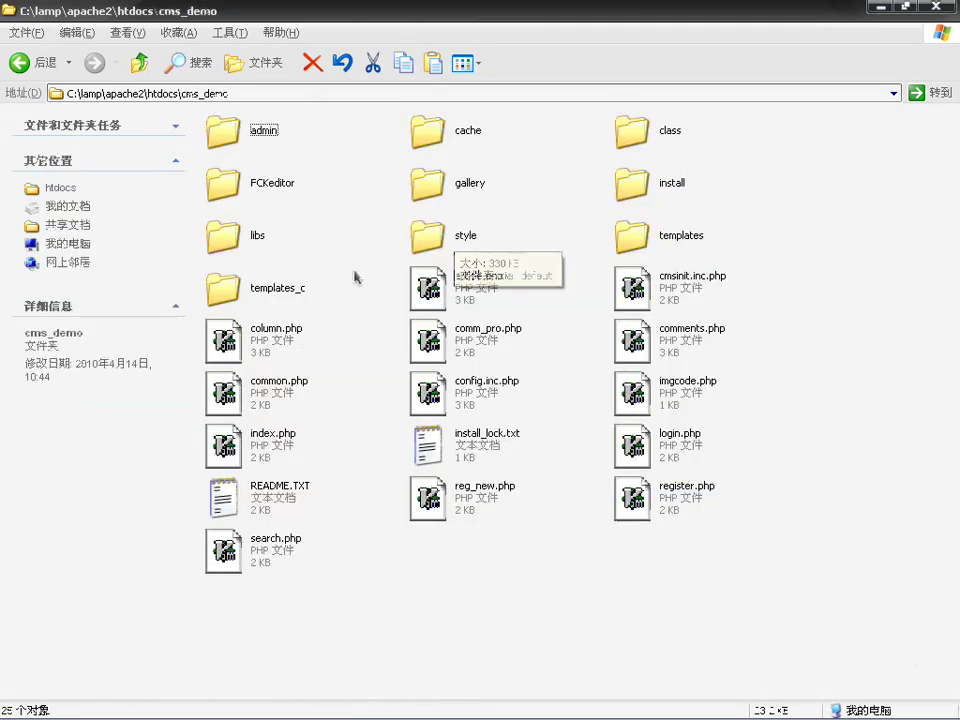
Step: Change APP_PATH in config.inc.php from /_demo/ to /cms_demo/, save, and close GVim
{"action": "double_click", "coordinate": [460, 392]}
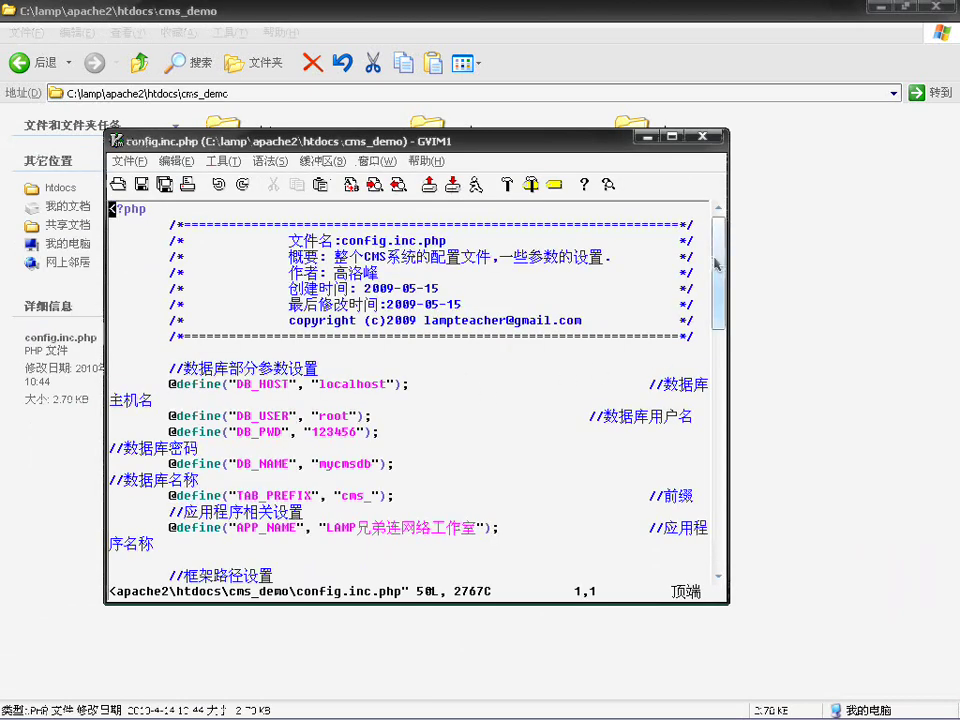
{"action": "left_click_drag", "start_coordinate": [718, 267], "coordinate": [744, 392]}
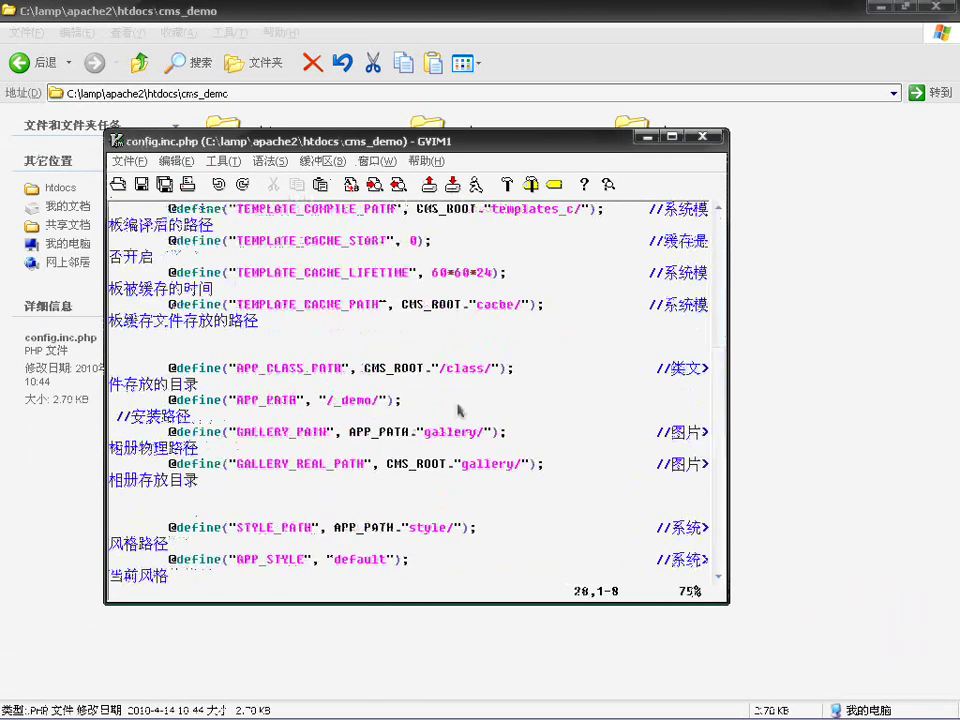
{"action": "left_click", "coordinate": [344, 401]}
{"action": "left_click", "coordinate": [335, 402]}
{"action": "type", "text": "i"}
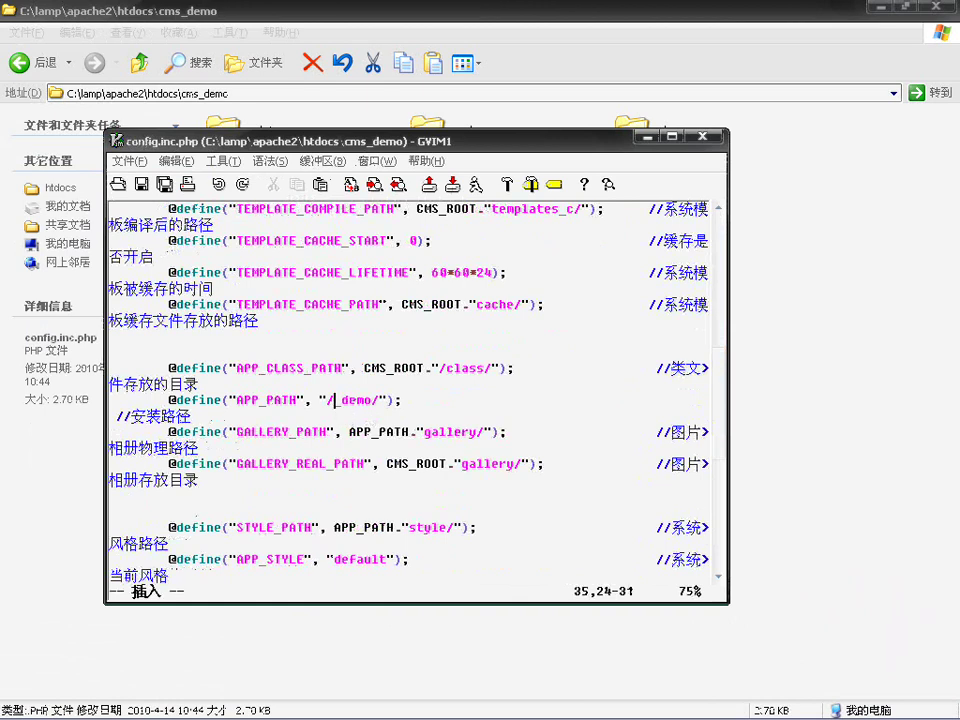
{"action": "type", "text": "cms"}
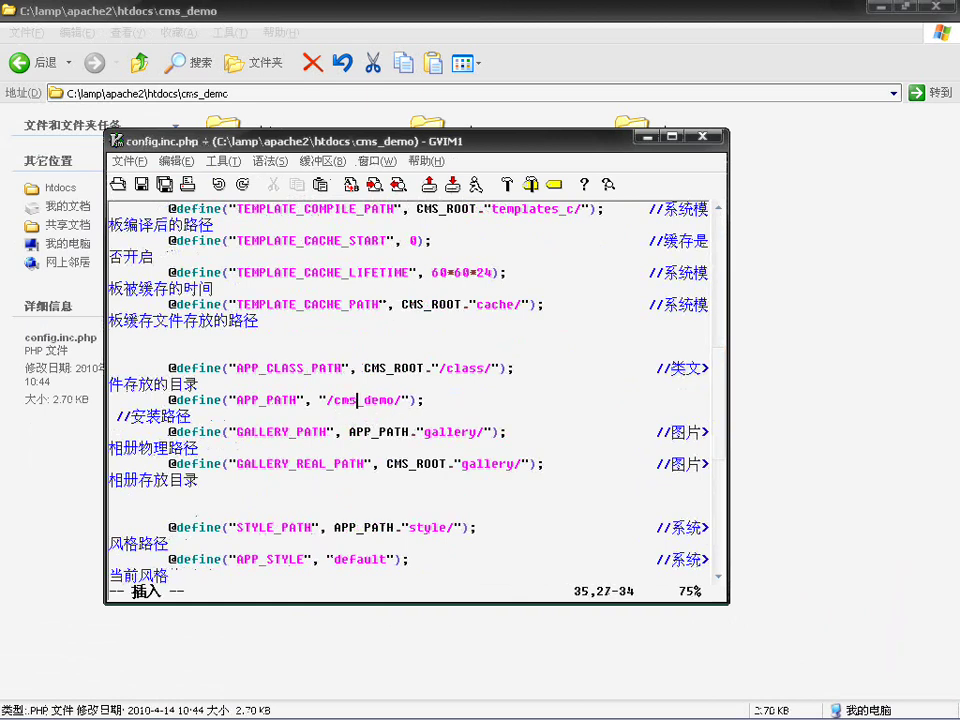
{"action": "key", "text": "ctrl+s"}
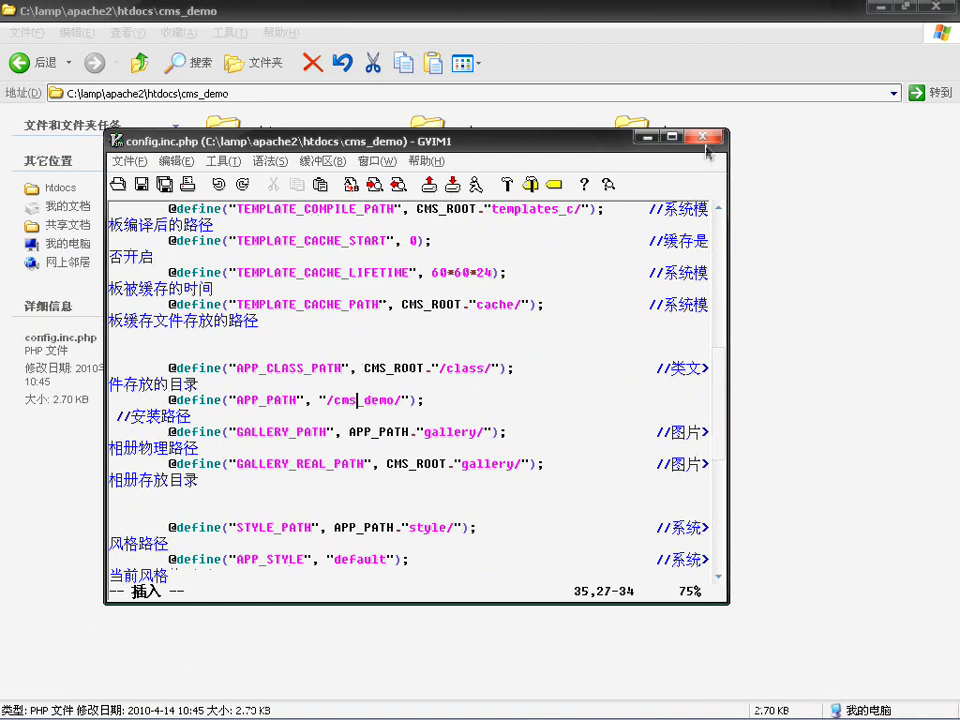
{"action": "left_click", "coordinate": [703, 136]}
{"action": "left_click", "coordinate": [682, 706]}
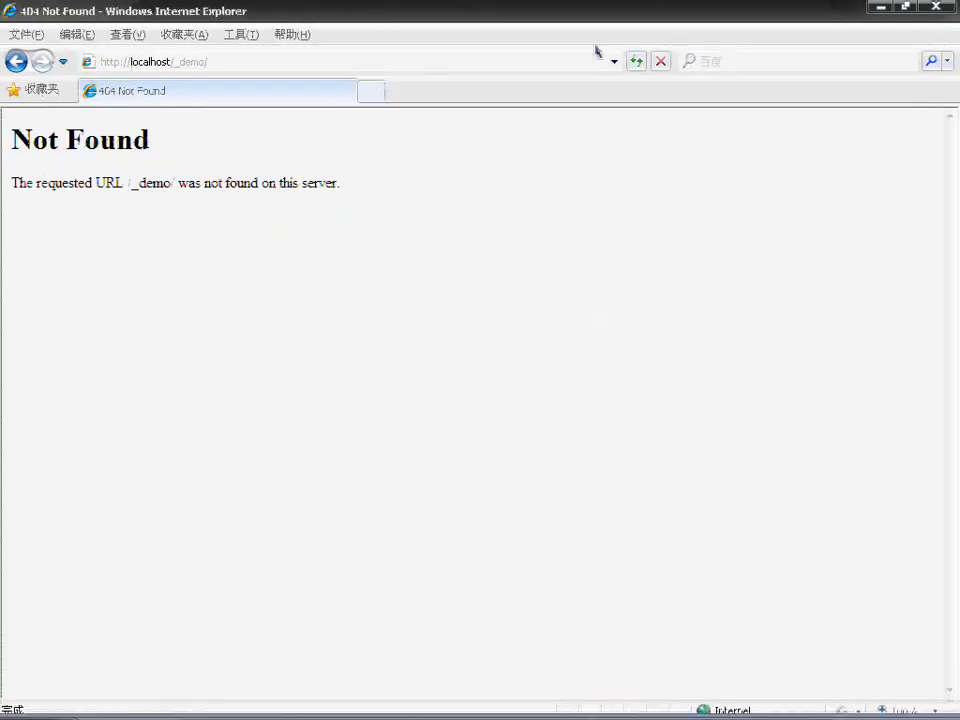
{"action": "left_click", "coordinate": [638, 62]}
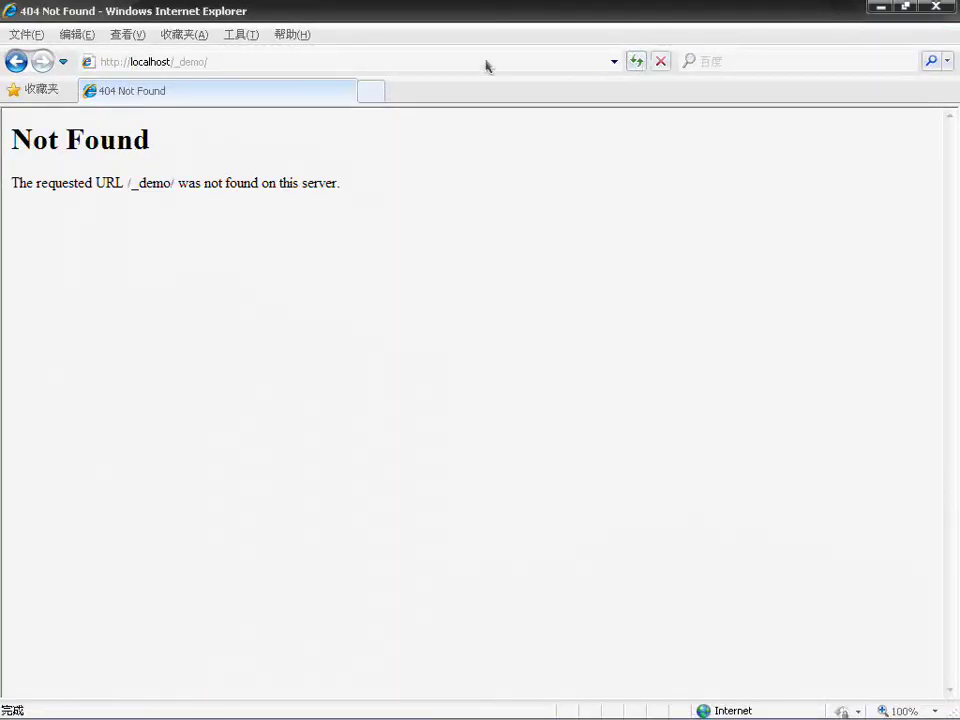
{"action": "left_click", "coordinate": [303, 62]}
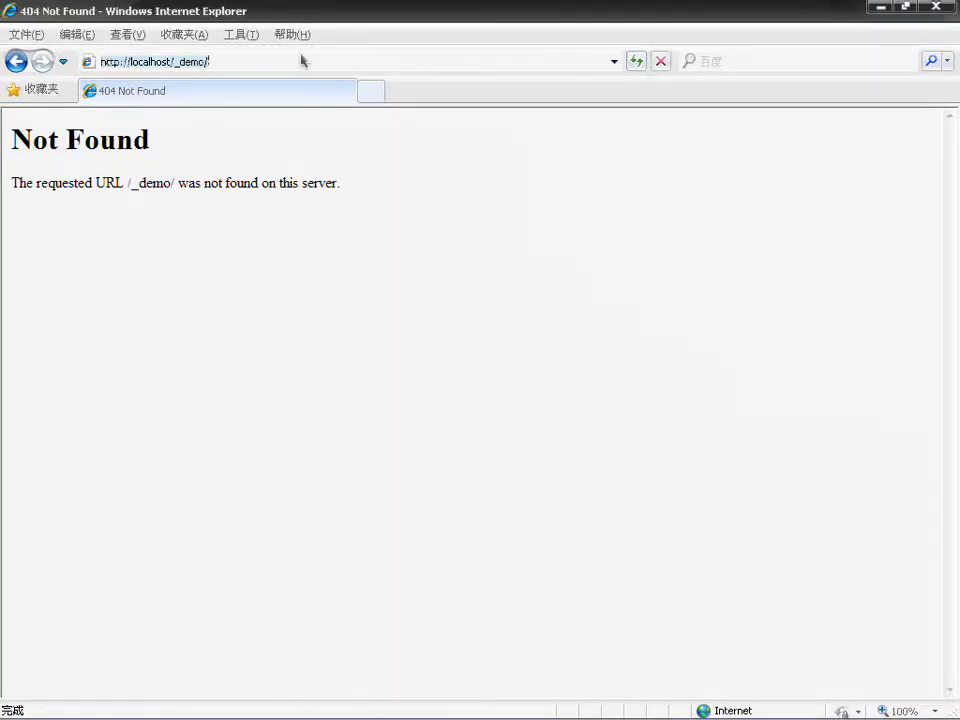
{"action": "left_click", "coordinate": [177, 62]}
{"action": "type", "text": "cms"}
{"action": "key", "text": "Return"}
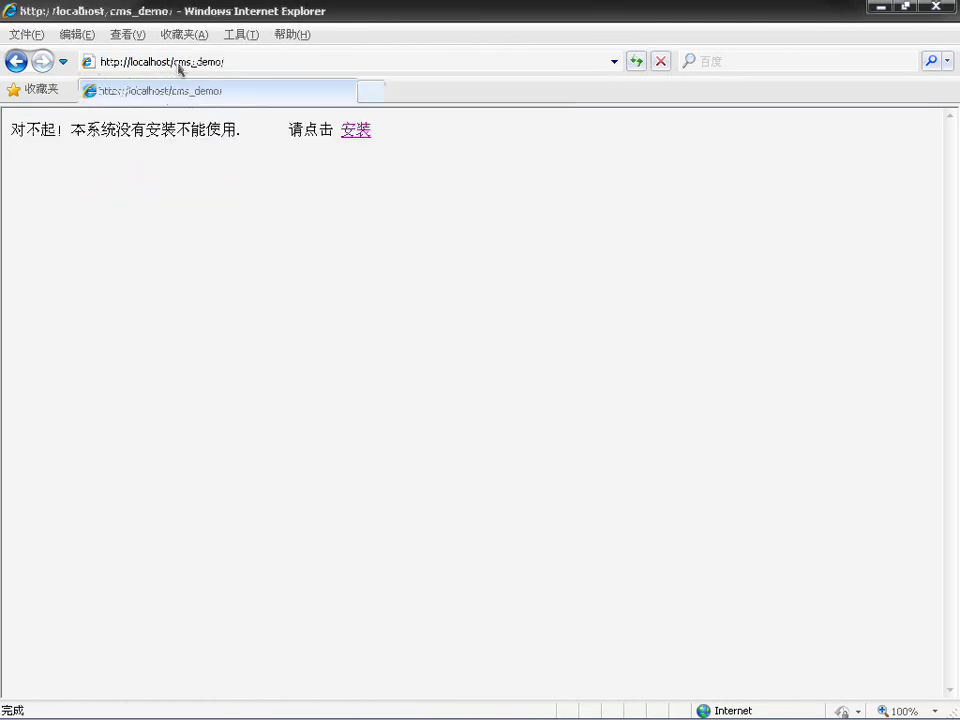
{"action": "key", "text": "F5"}
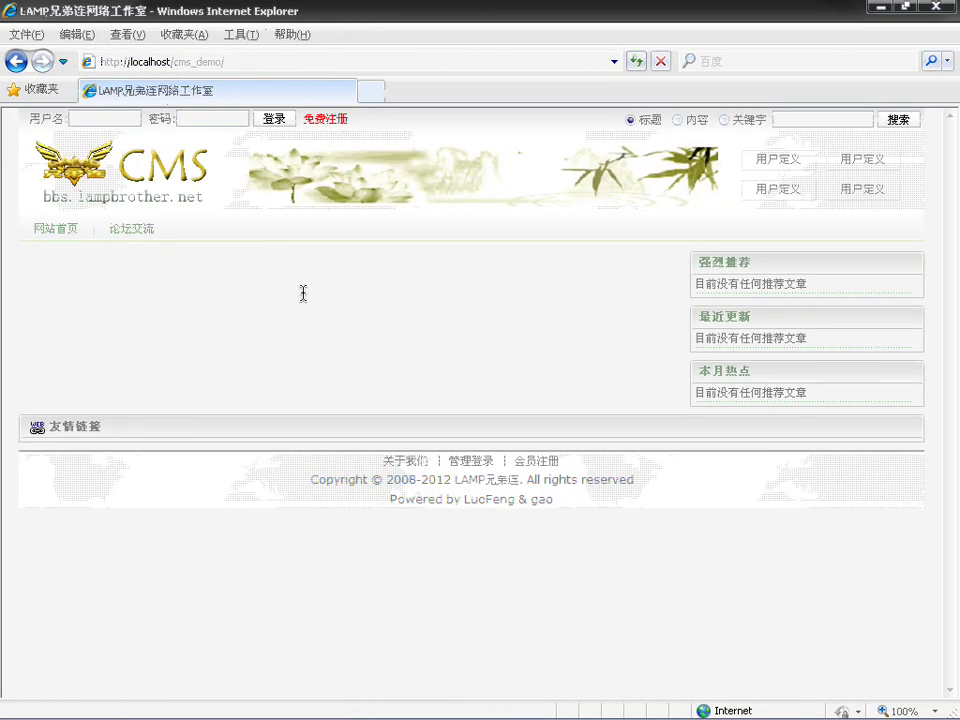
Step: Log into the CMS admin panel as admin, letting the browser remember the password
{"action": "left_click", "coordinate": [457, 464]}
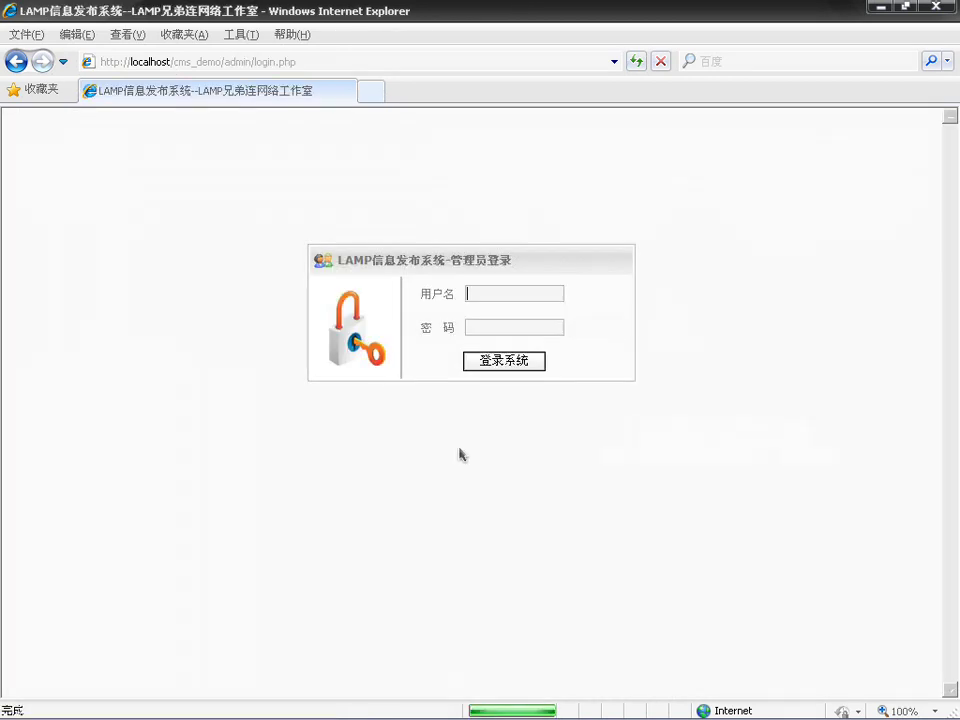
{"action": "type", "text": "admin"}
{"action": "key", "text": "Tab"}
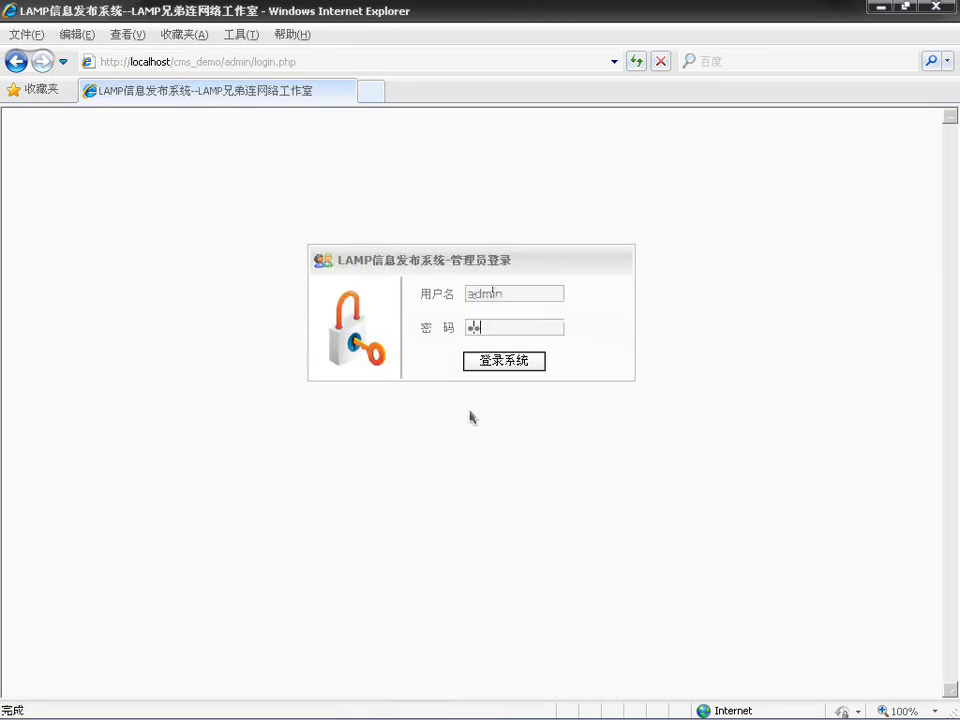
{"action": "key", "text": "Return"}
{"action": "left_click", "coordinate": [531, 427]}
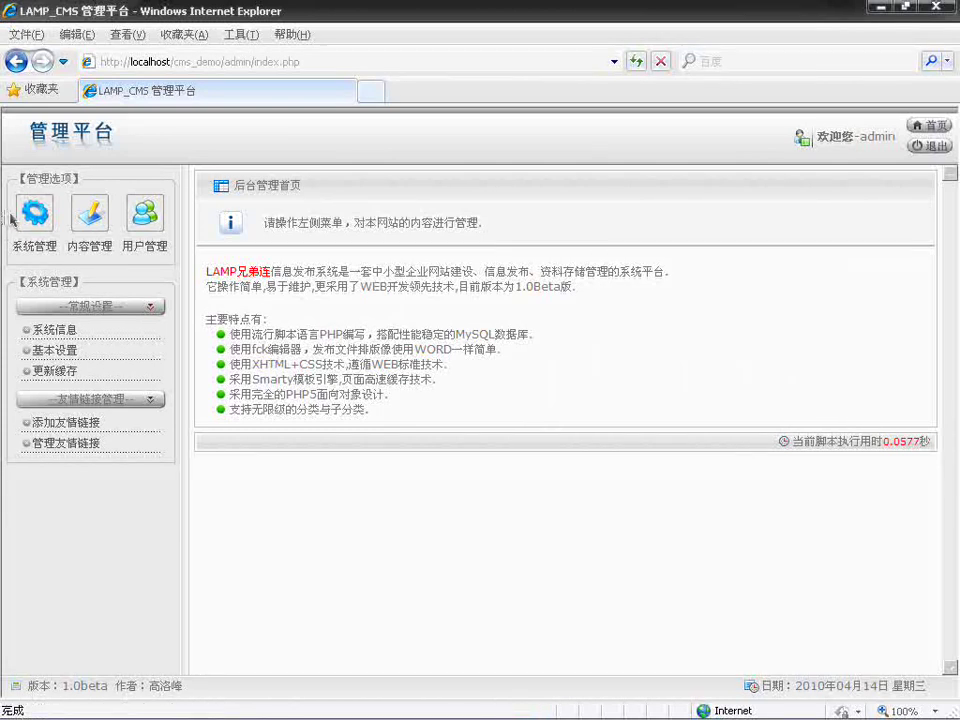
Step: Browse the album, picture, column and article pages under 内容管理, then log out
{"action": "left_click", "coordinate": [89, 213]}
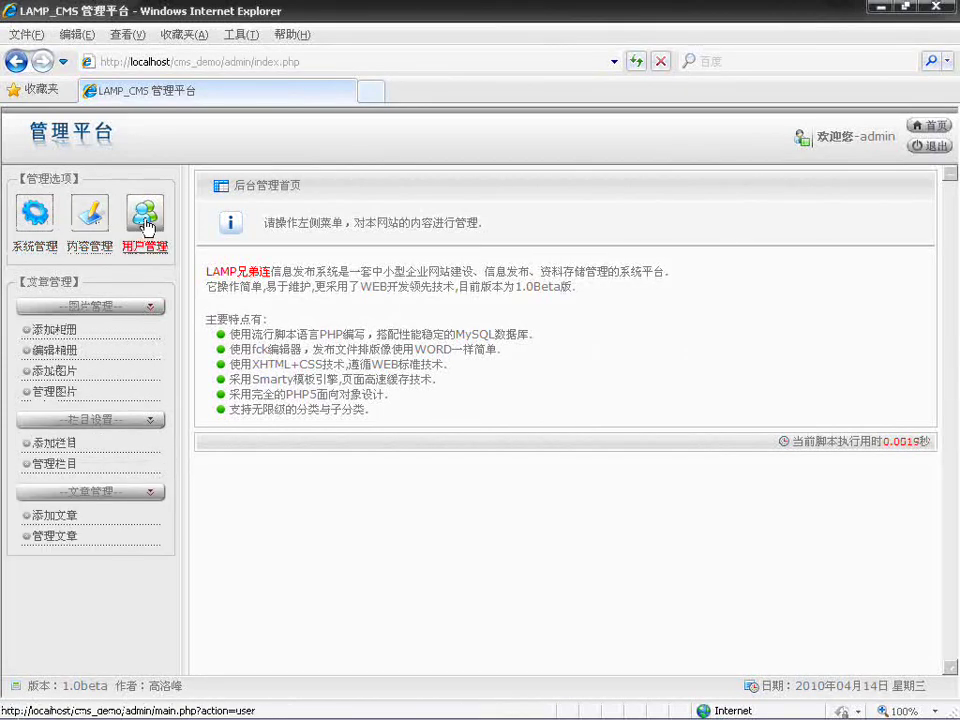
{"action": "left_click", "coordinate": [147, 226]}
{"action": "left_click", "coordinate": [86, 226]}
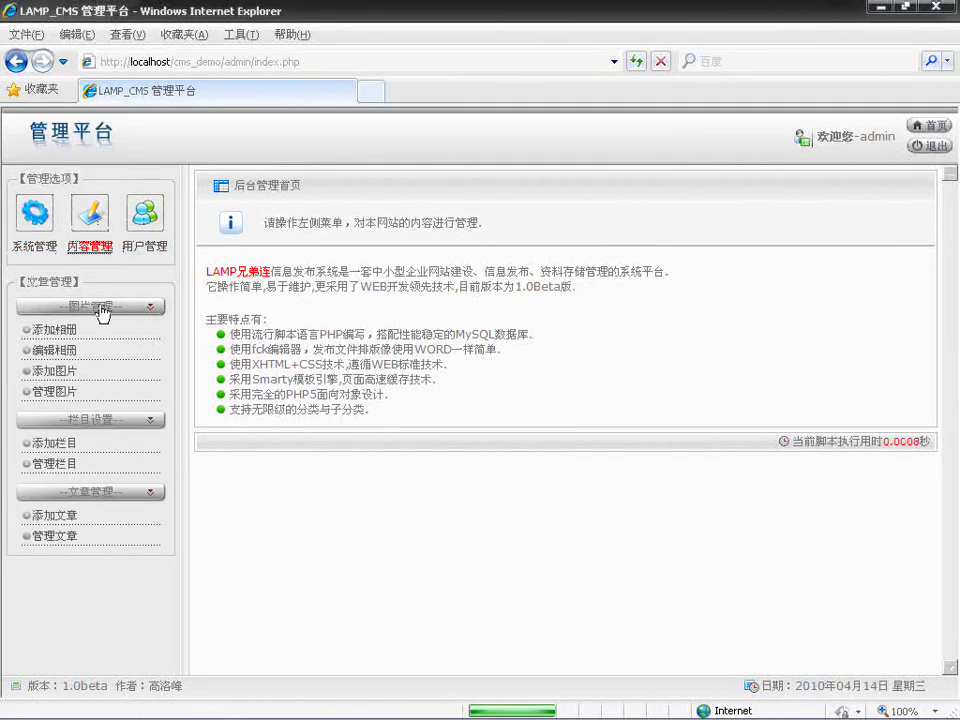
{"action": "left_click", "coordinate": [58, 331]}
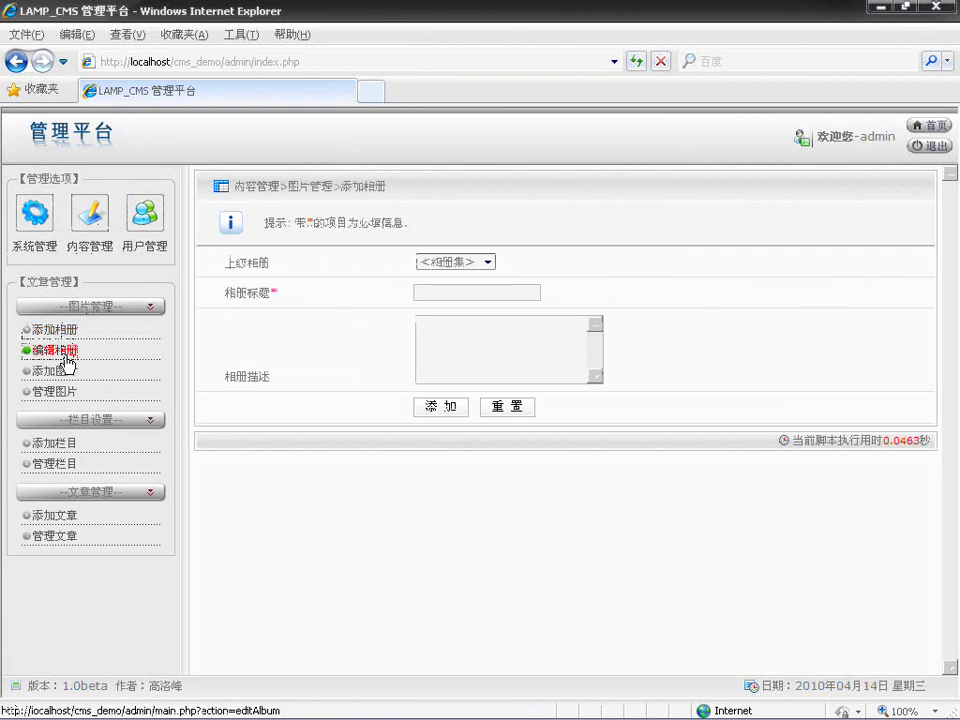
{"action": "left_click", "coordinate": [62, 351]}
{"action": "left_click", "coordinate": [60, 372]}
{"action": "left_click", "coordinate": [62, 391]}
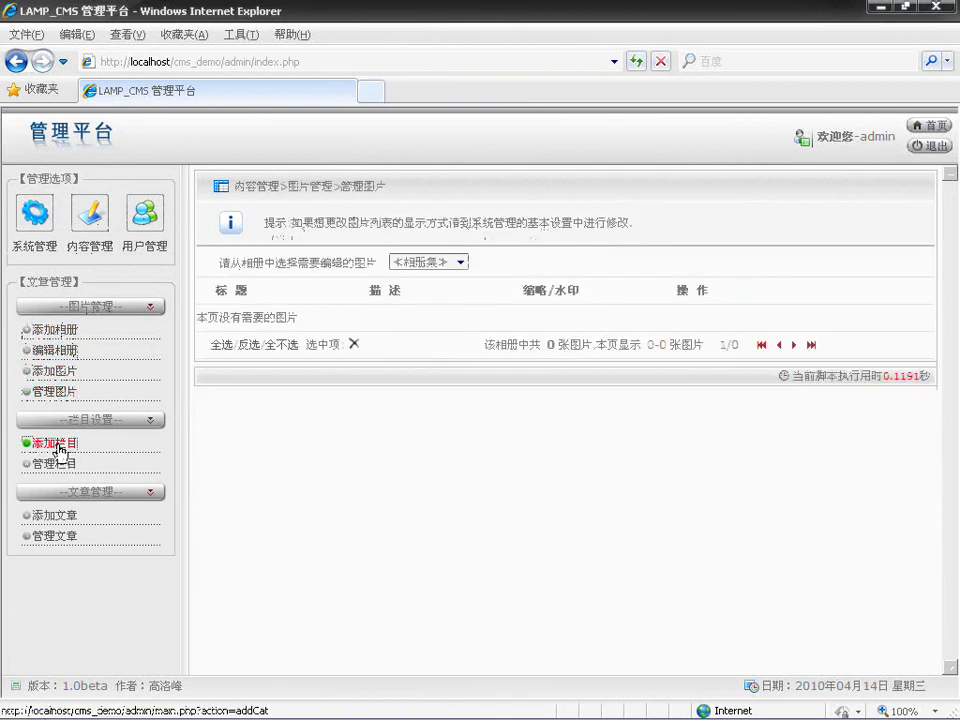
{"action": "left_click", "coordinate": [58, 445]}
{"action": "left_click", "coordinate": [50, 464]}
{"action": "left_click", "coordinate": [63, 517]}
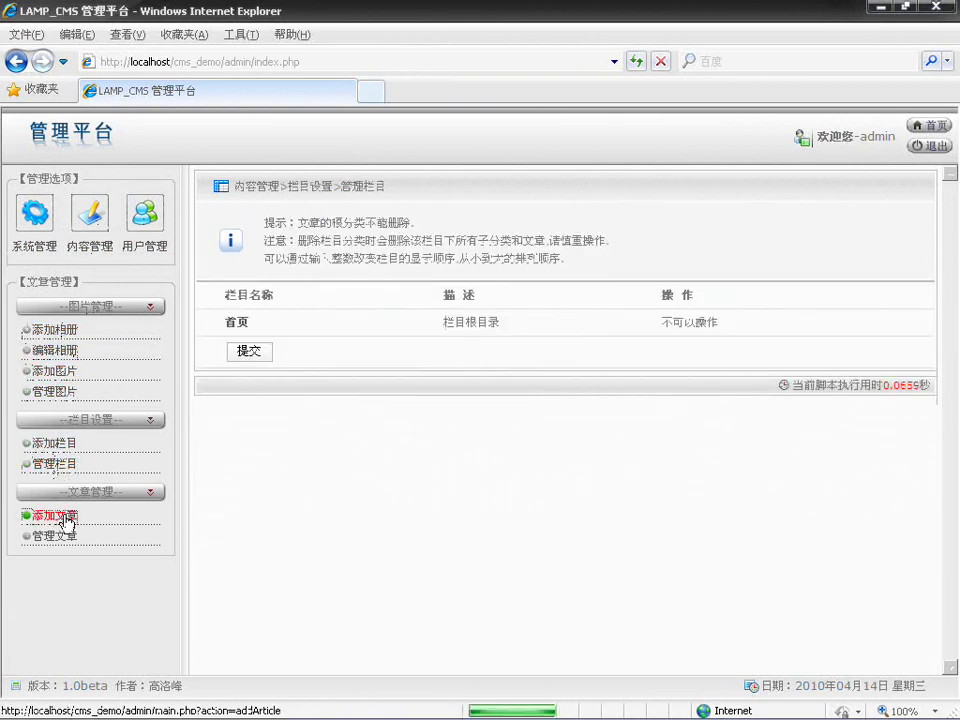
{"action": "left_click", "coordinate": [62, 538]}
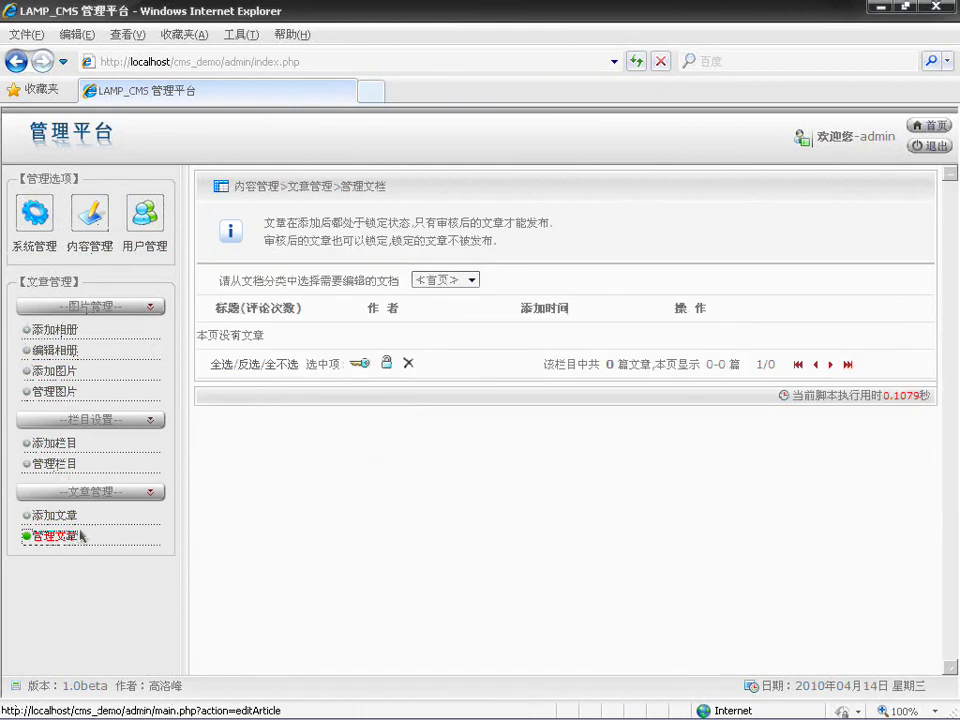
{"action": "left_click", "coordinate": [930, 146]}
Step: Go up from cms_demo to htdocs, then select the phpMyAdmin zip in the 软件 folder
{"action": "key", "text": "alt+Tab"}
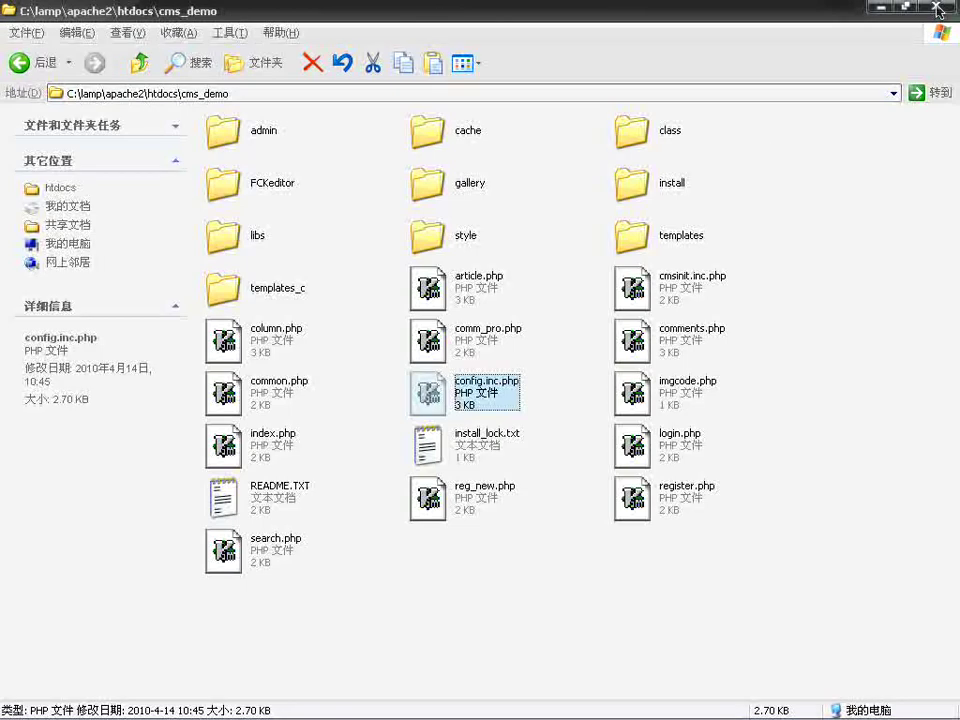
{"action": "left_click", "coordinate": [782, 433]}
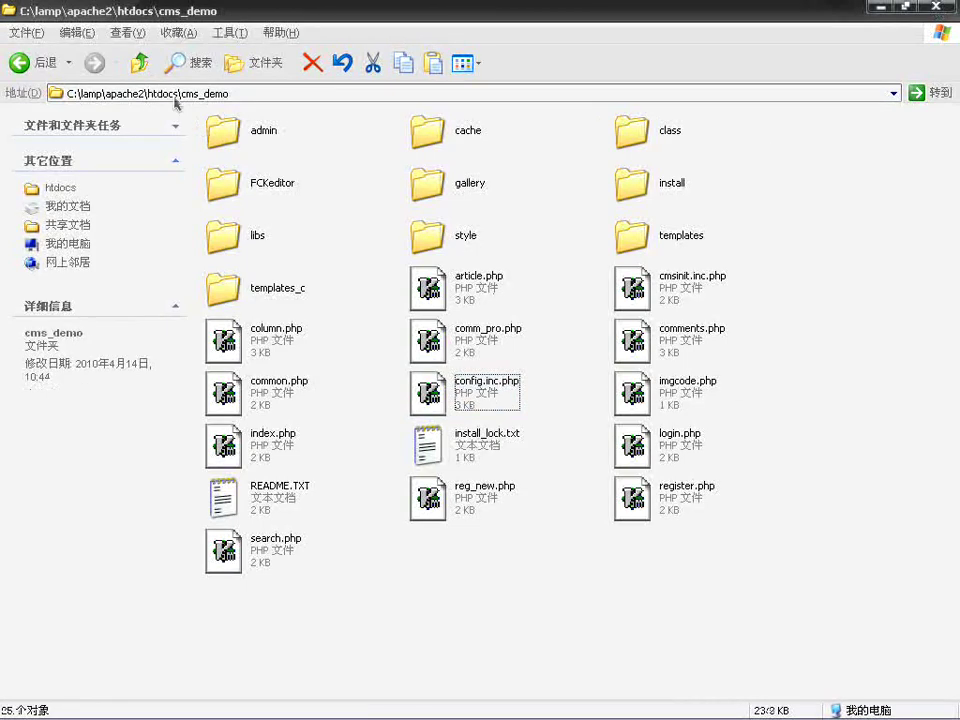
{"action": "left_click", "coordinate": [139, 62]}
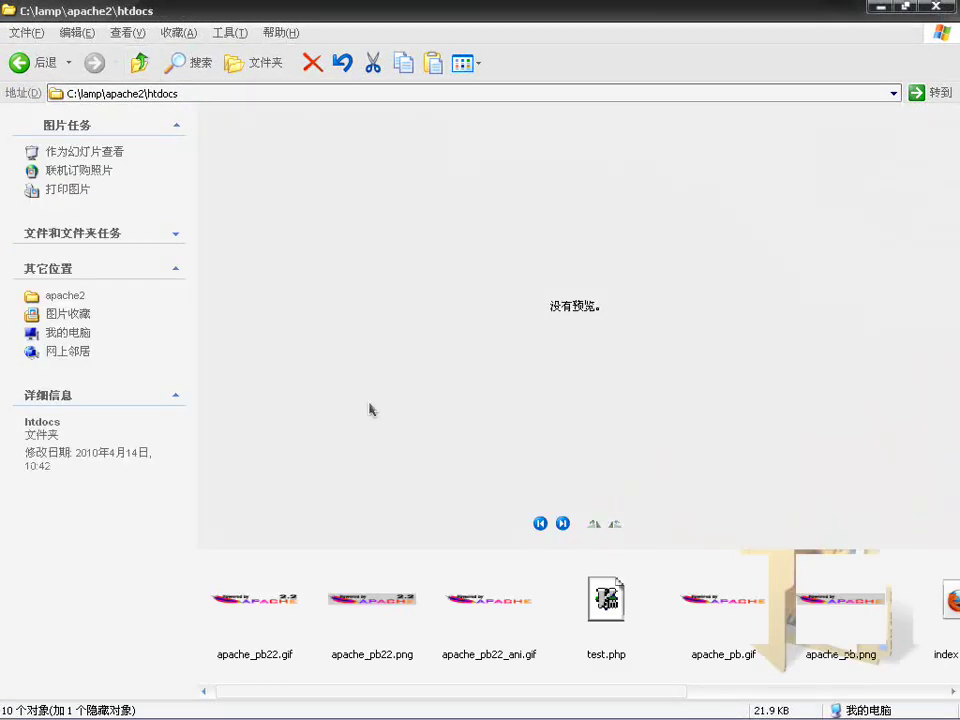
{"action": "left_click", "coordinate": [215, 706]}
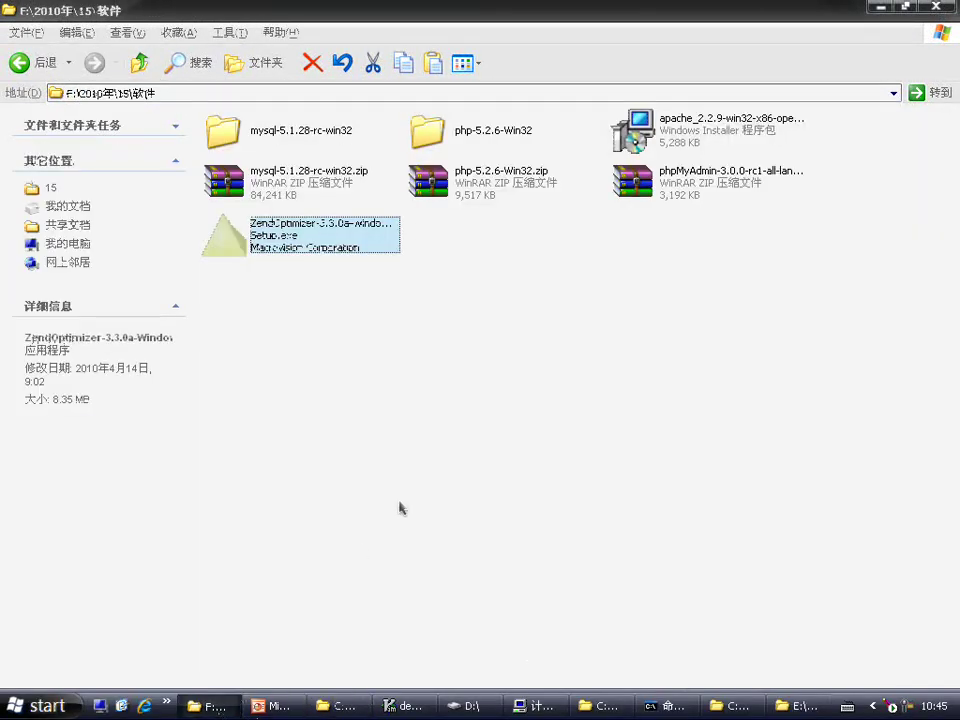
{"action": "left_click", "coordinate": [434, 407]}
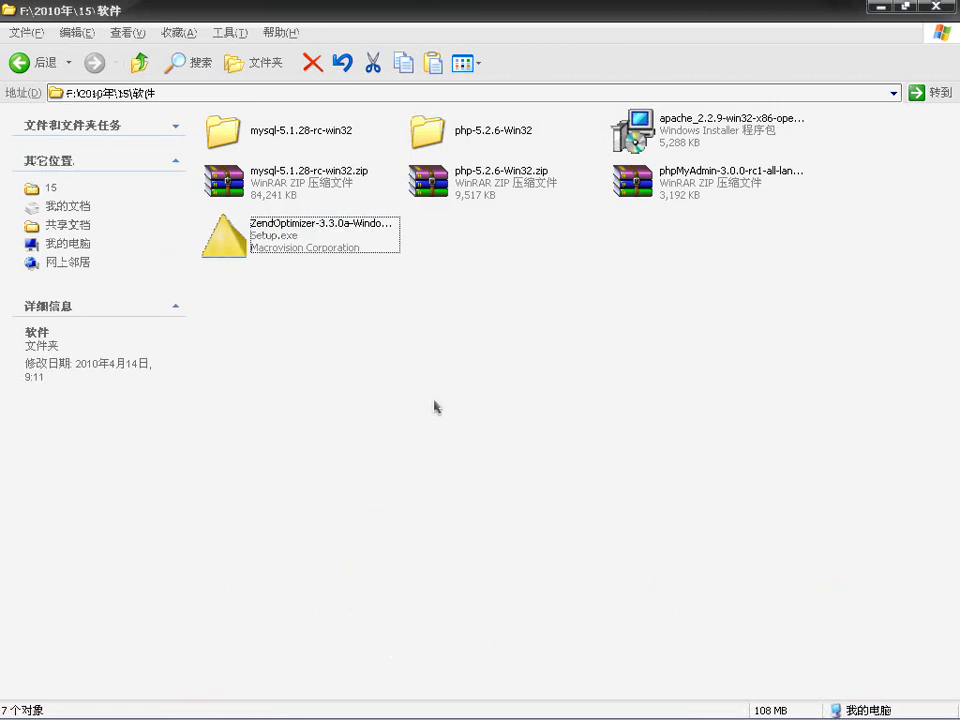
{"action": "left_click", "coordinate": [712, 181]}
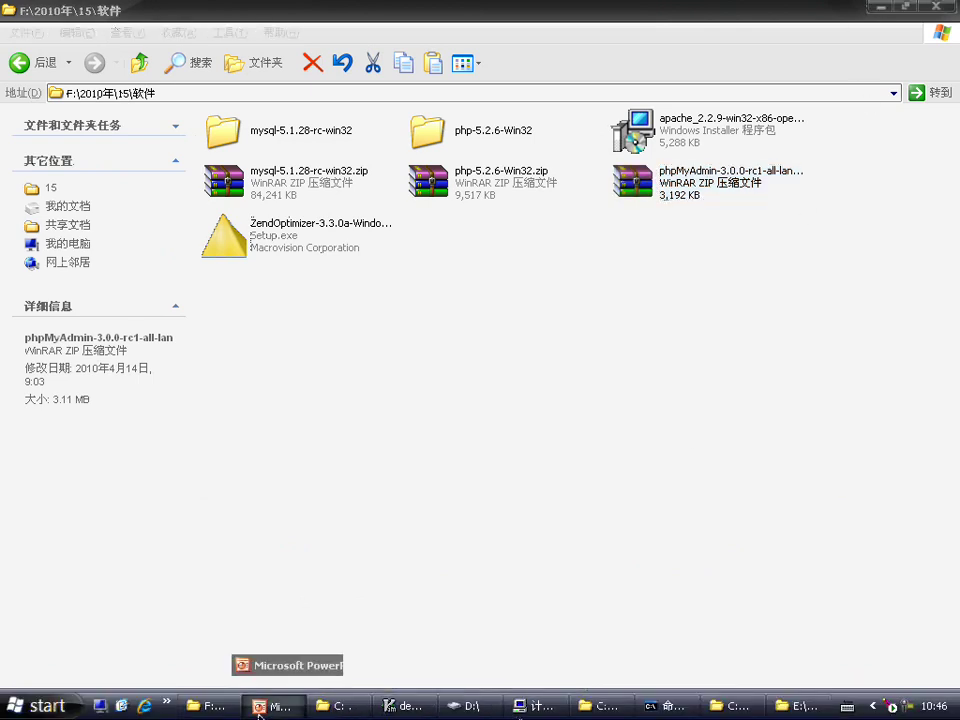
{"action": "left_click", "coordinate": [268, 703]}
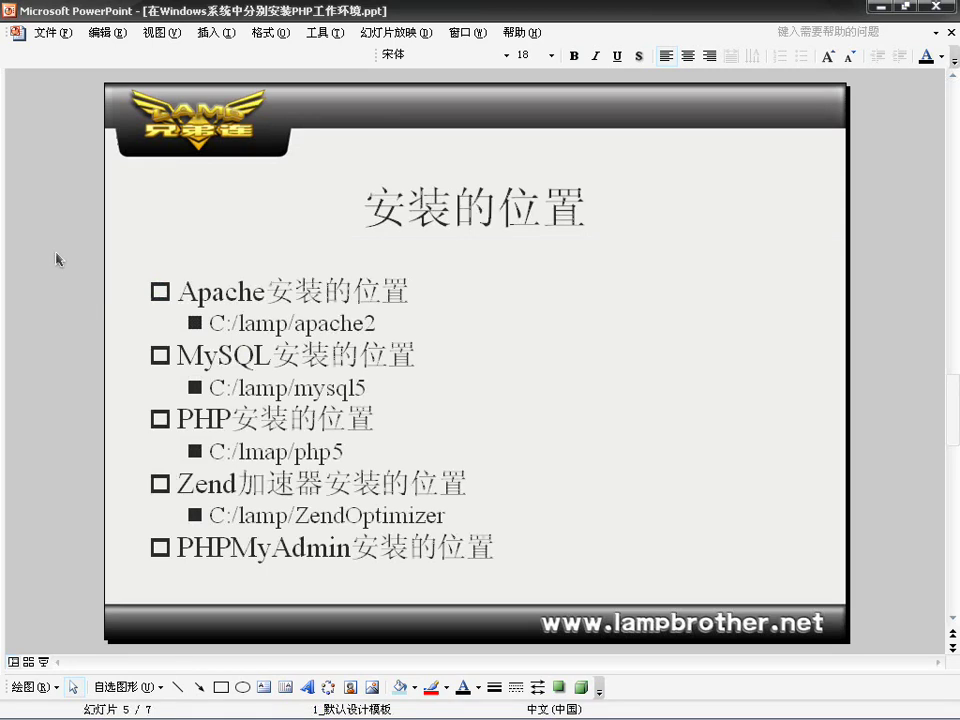
Step: Page to slide 6 总结, then scroll on to slide 7, the Thanks slide
{"action": "key", "text": "Page_Up"}
{"action": "key", "text": "Page_Down"}
{"action": "key", "text": "Page_Down"}
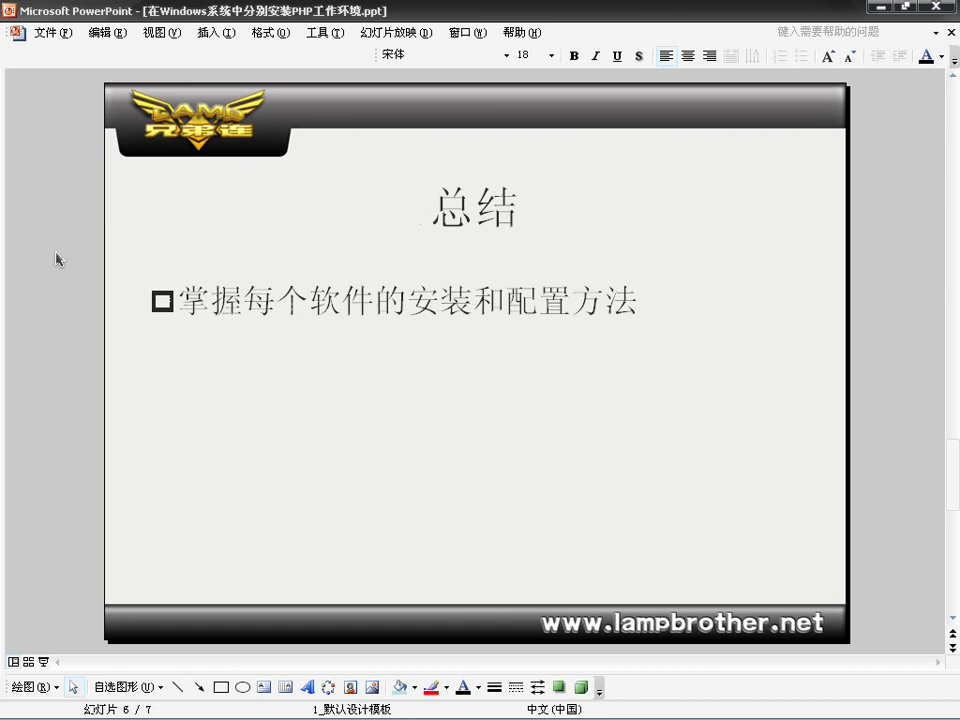
{"action": "scroll", "coordinate": [57, 259], "scroll_direction": "down", "scroll_amount": 1}
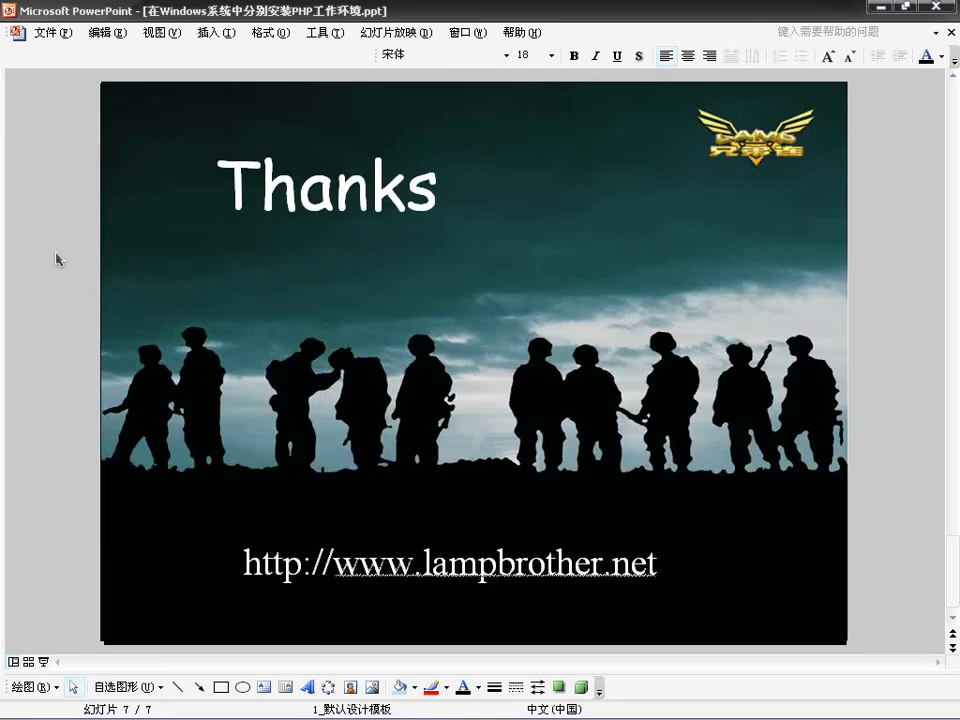